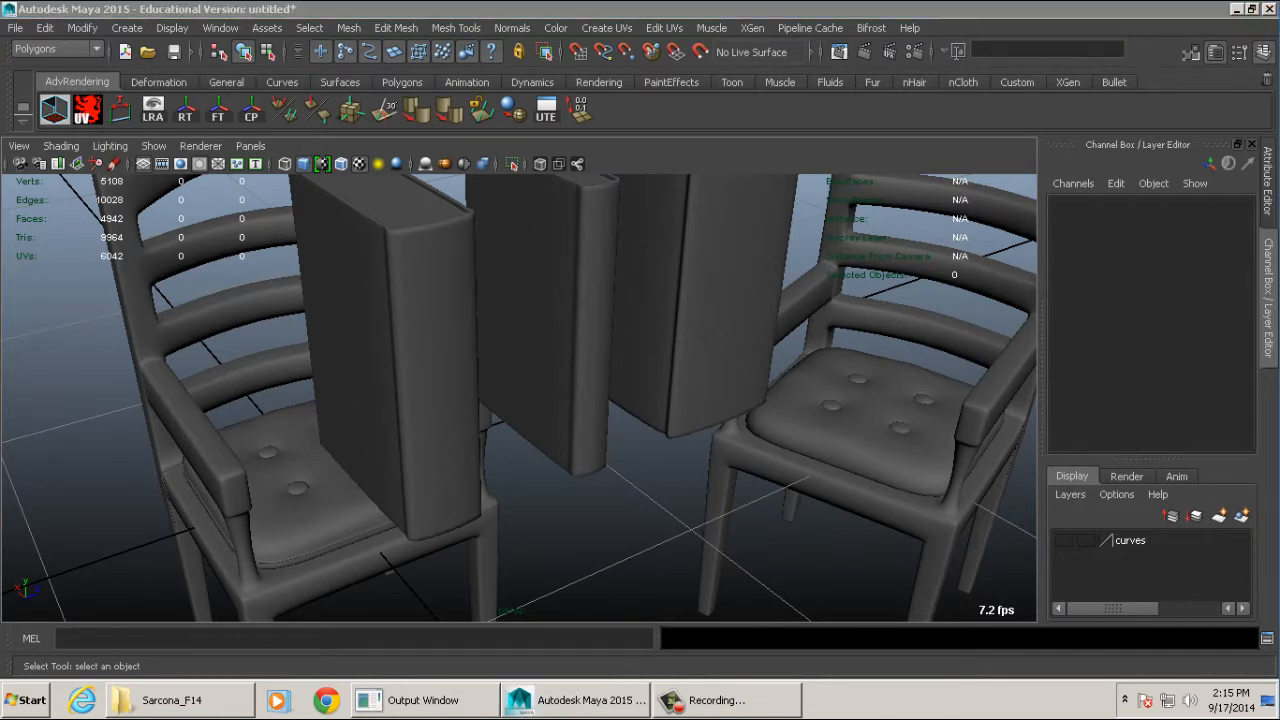
- Look over the three books and the two armchairs in the scene from several angles
{"action": "middle_click_drag", "start_coordinate": [831, 318], "coordinate": [834, 348], "text": "alt"}
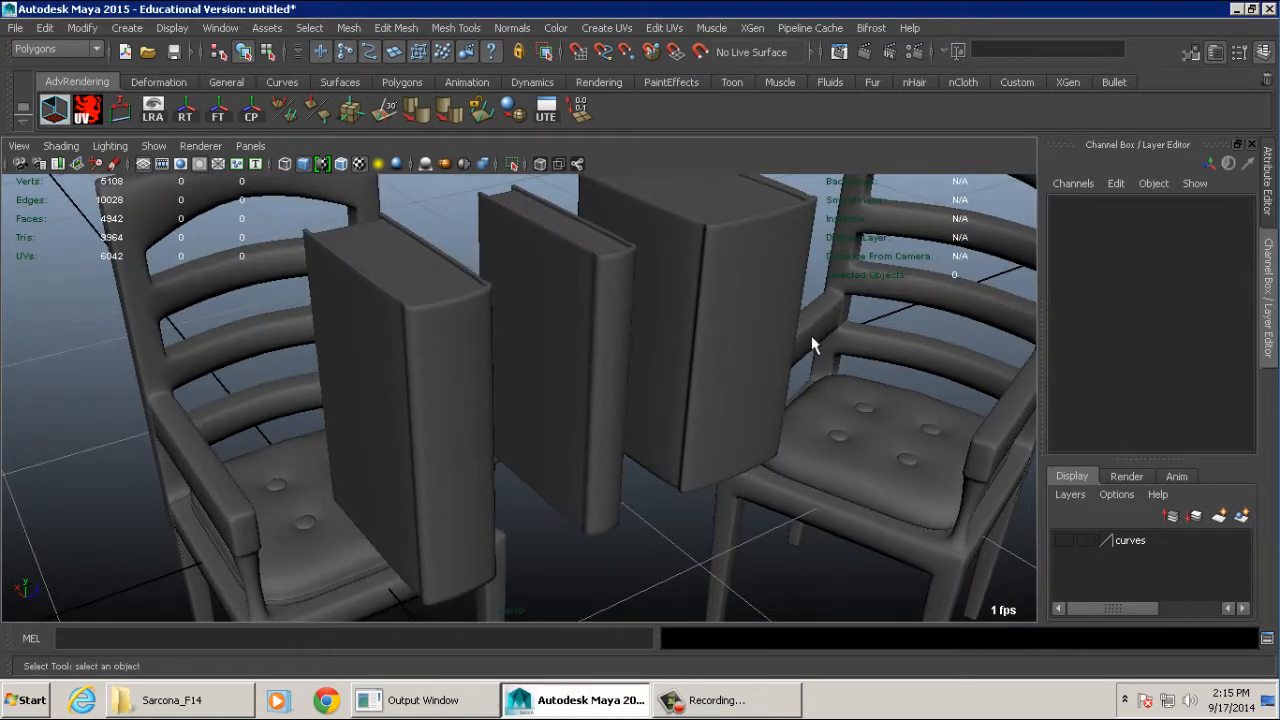
{"action": "right_click_drag", "start_coordinate": [811, 336], "coordinate": [734, 352], "text": "alt"}
{"action": "left_click_drag", "start_coordinate": [714, 357], "coordinate": [783, 349], "text": "alt"}
{"action": "middle_click_drag", "start_coordinate": [762, 349], "coordinate": [766, 312], "text": "alt"}
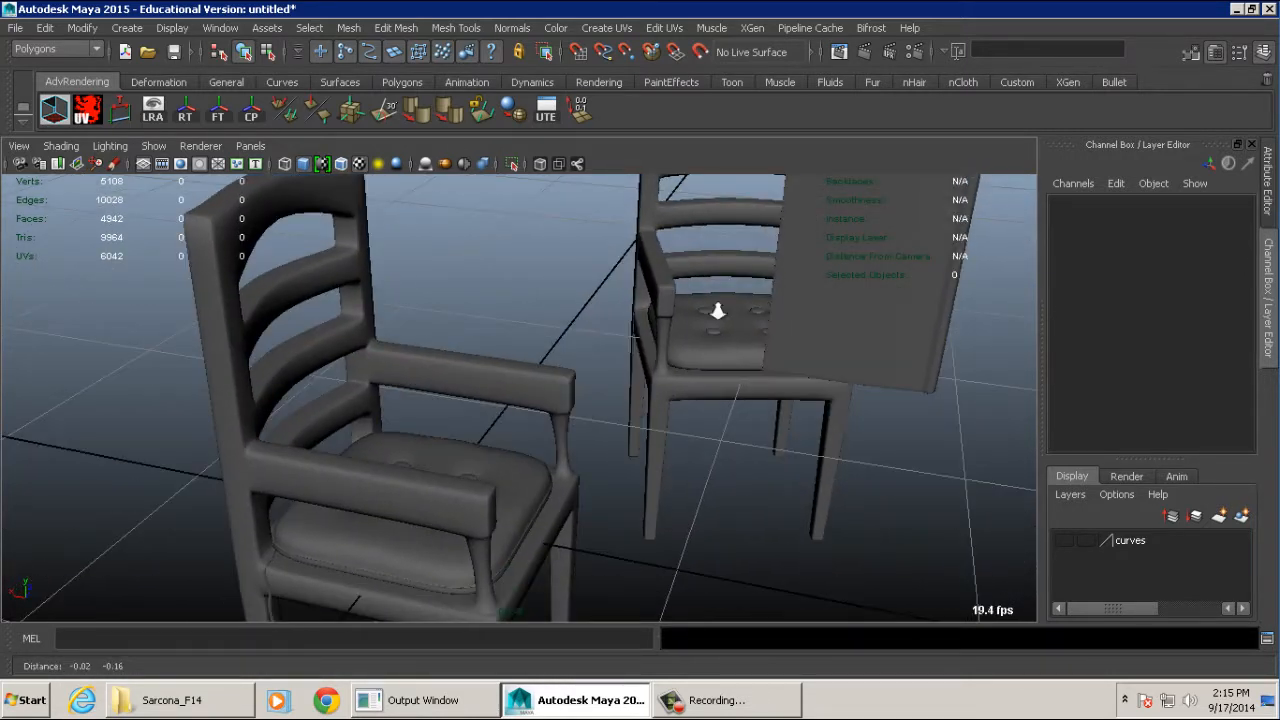
{"action": "left_click_drag", "start_coordinate": [717, 311], "coordinate": [720, 357], "text": "alt"}
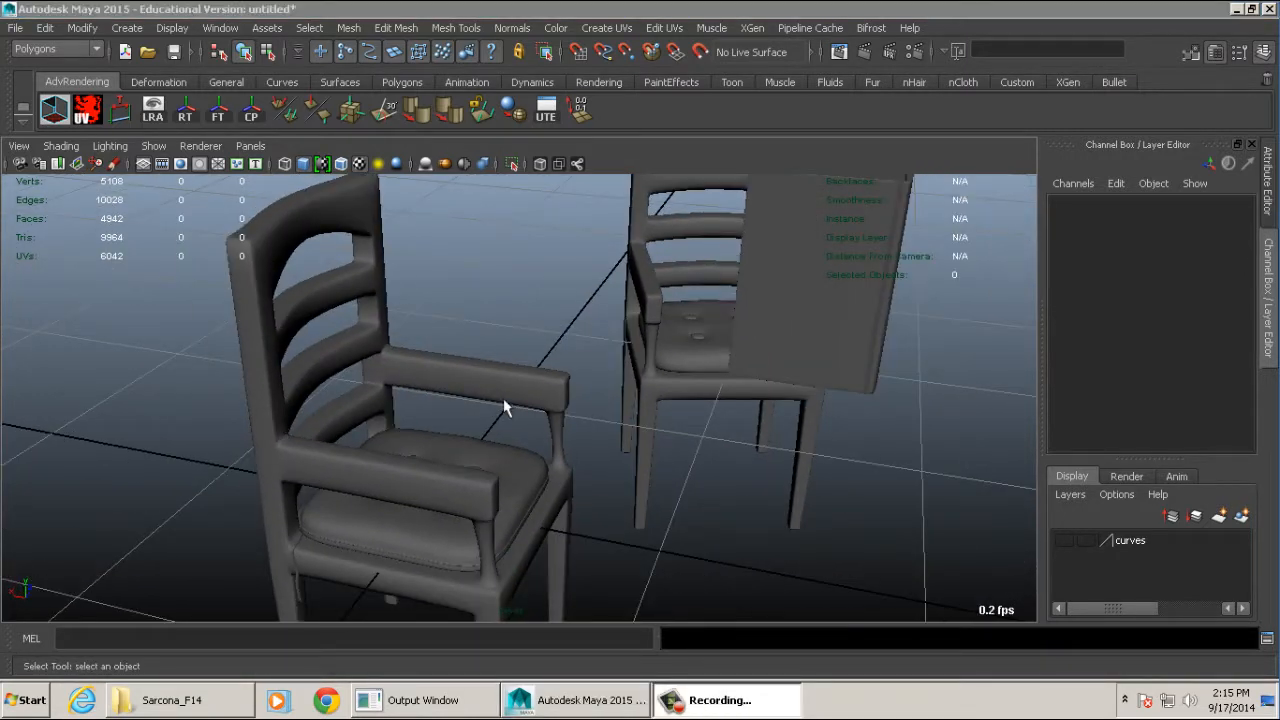
{"action": "left_click_drag", "start_coordinate": [503, 398], "coordinate": [499, 366], "text": "alt"}
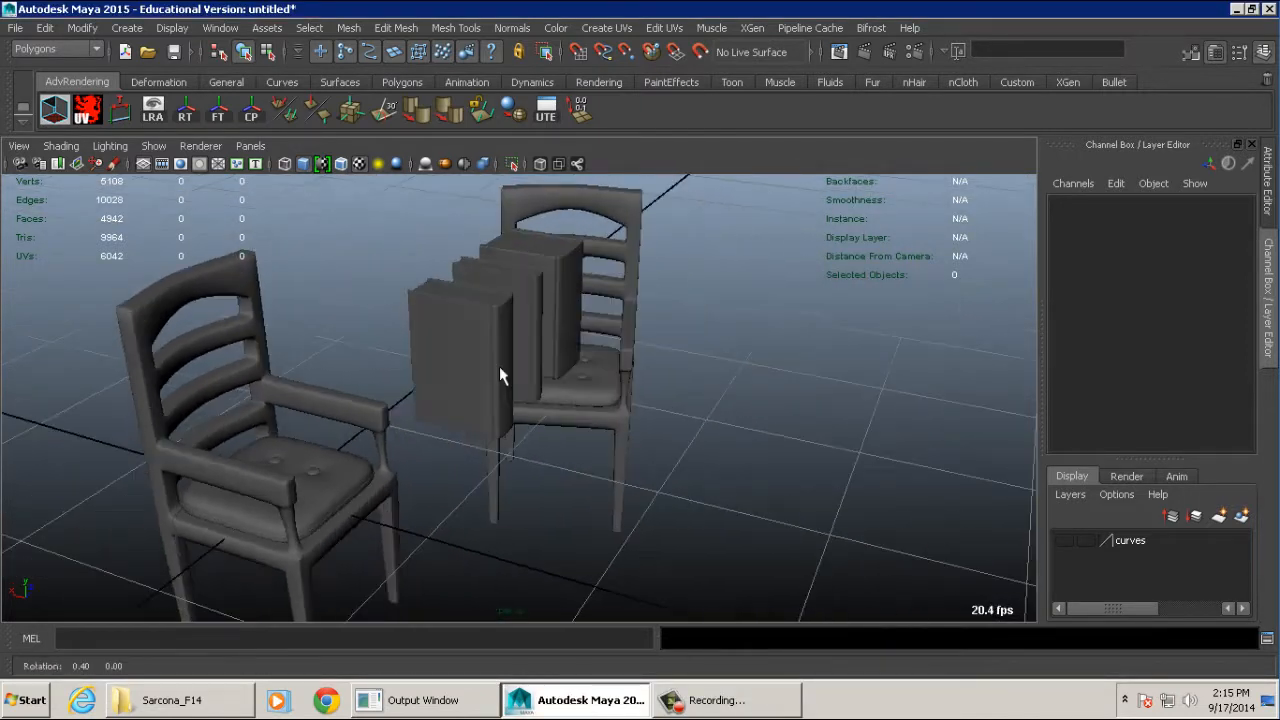
- Examine the armrests and seat area of the nearer armchair up close
{"action": "middle_click_drag", "start_coordinate": [499, 366], "coordinate": [700, 358], "text": "alt"}
{"action": "right_click_drag", "start_coordinate": [700, 358], "coordinate": [866, 323], "text": "alt"}
{"action": "left_click_drag", "start_coordinate": [610, 331], "coordinate": [523, 329], "text": "alt"}
{"action": "right_click_drag", "start_coordinate": [523, 329], "coordinate": [620, 360], "text": "alt"}
{"action": "middle_click_drag", "start_coordinate": [620, 360], "coordinate": [590, 299], "text": "alt"}
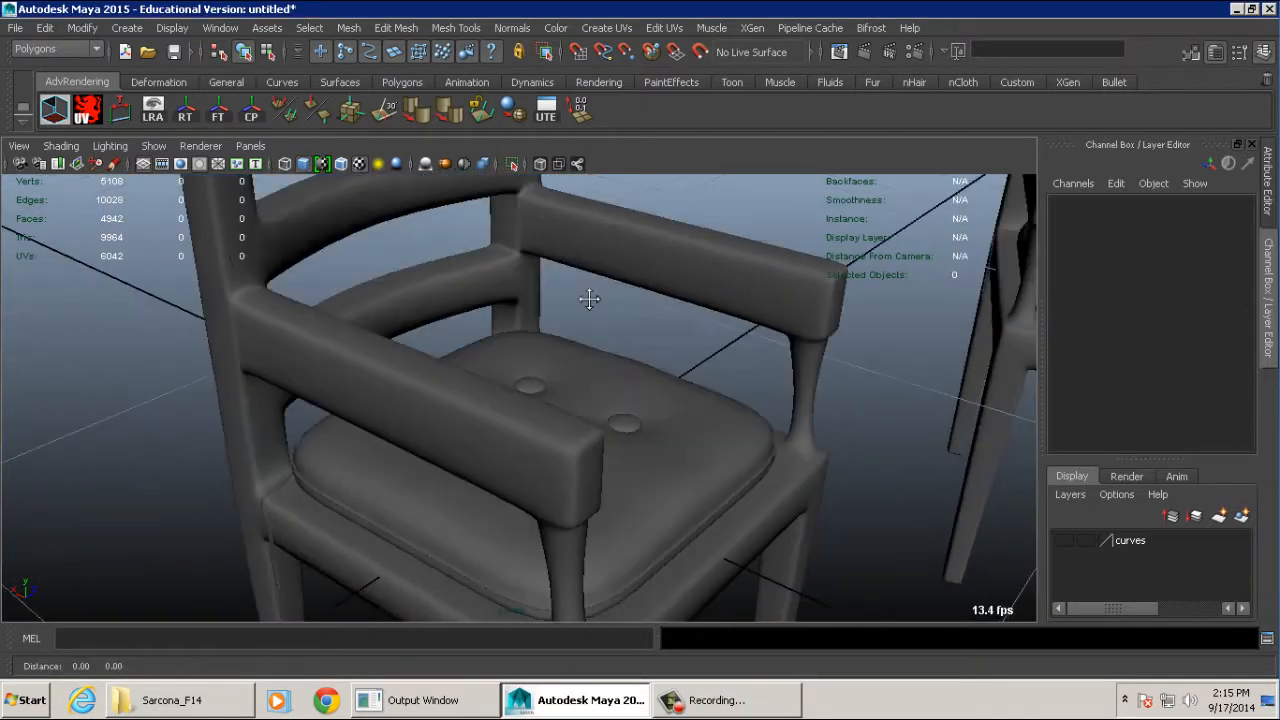
{"action": "right_click_drag", "start_coordinate": [589, 299], "coordinate": [533, 293], "text": "alt"}
{"action": "left_click_drag", "start_coordinate": [533, 293], "coordinate": [601, 321], "text": "alt"}
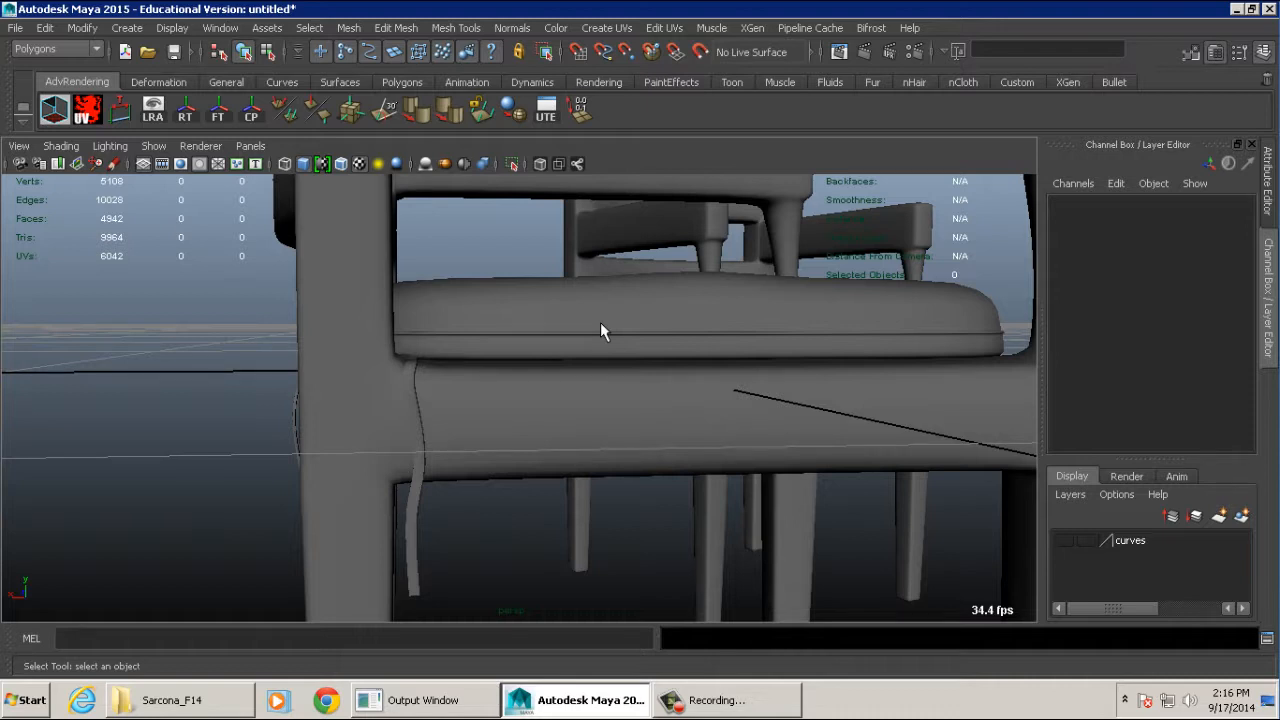
- Examine the armchair's frame, leg corners and seat cushion from a low angle
{"action": "left_click_drag", "start_coordinate": [479, 305], "coordinate": [598, 456], "text": "alt"}
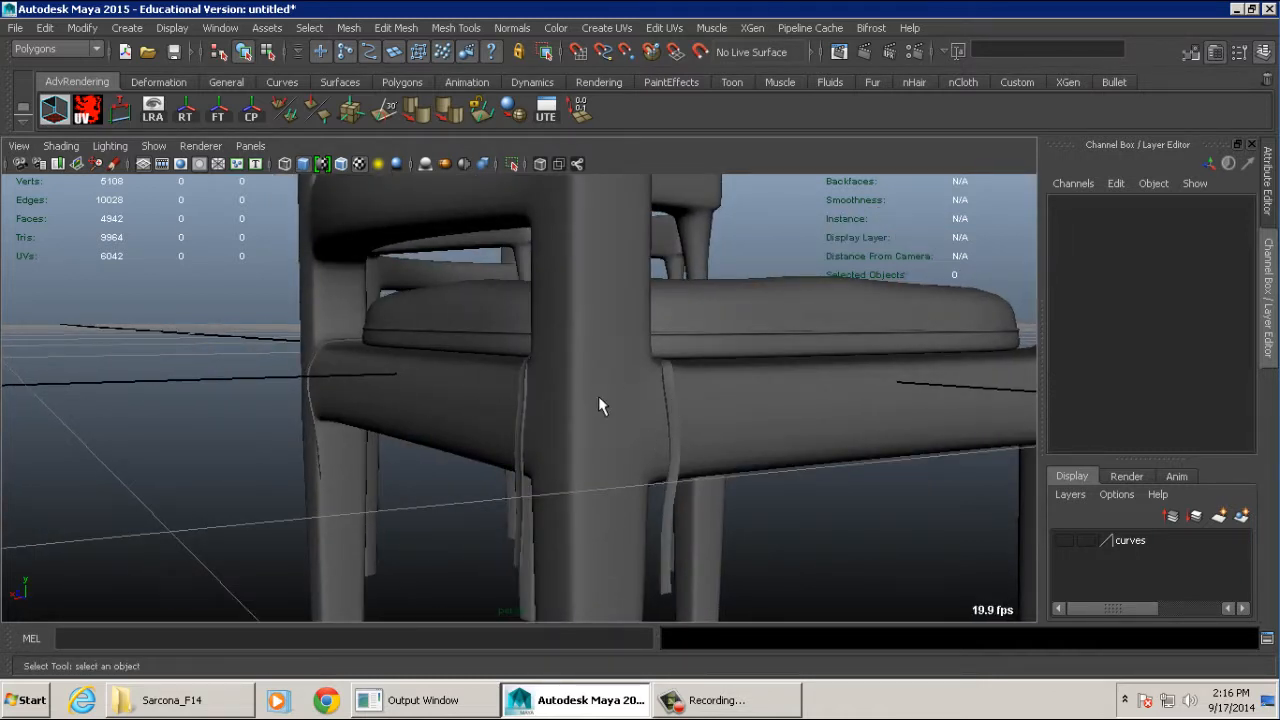
{"action": "left_click_drag", "start_coordinate": [735, 376], "coordinate": [509, 369], "text": "alt"}
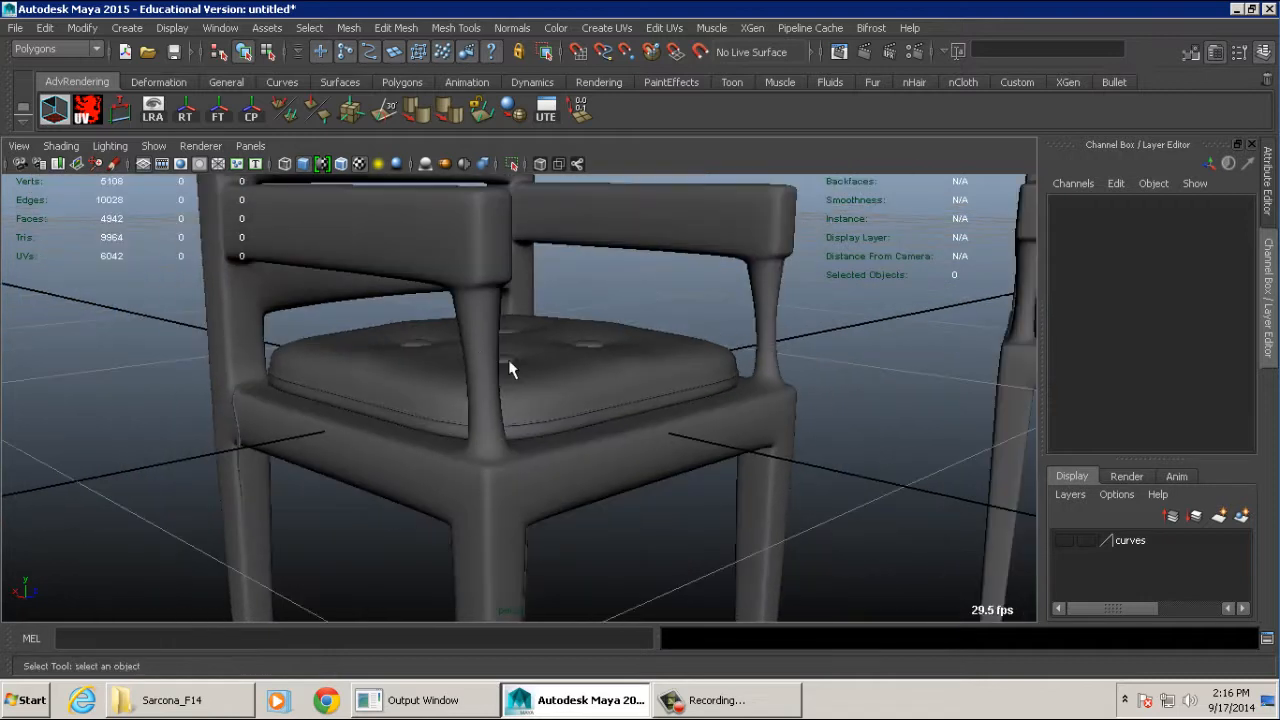
{"action": "left_click_drag", "start_coordinate": [688, 358], "coordinate": [555, 388], "text": "alt"}
{"action": "middle_click_drag", "start_coordinate": [515, 384], "coordinate": [636, 390], "text": "alt"}
- Inspect the buttons on the seat cushion up close and select one of them
{"action": "right_click_drag", "start_coordinate": [636, 390], "coordinate": [1082, 390], "text": "alt"}
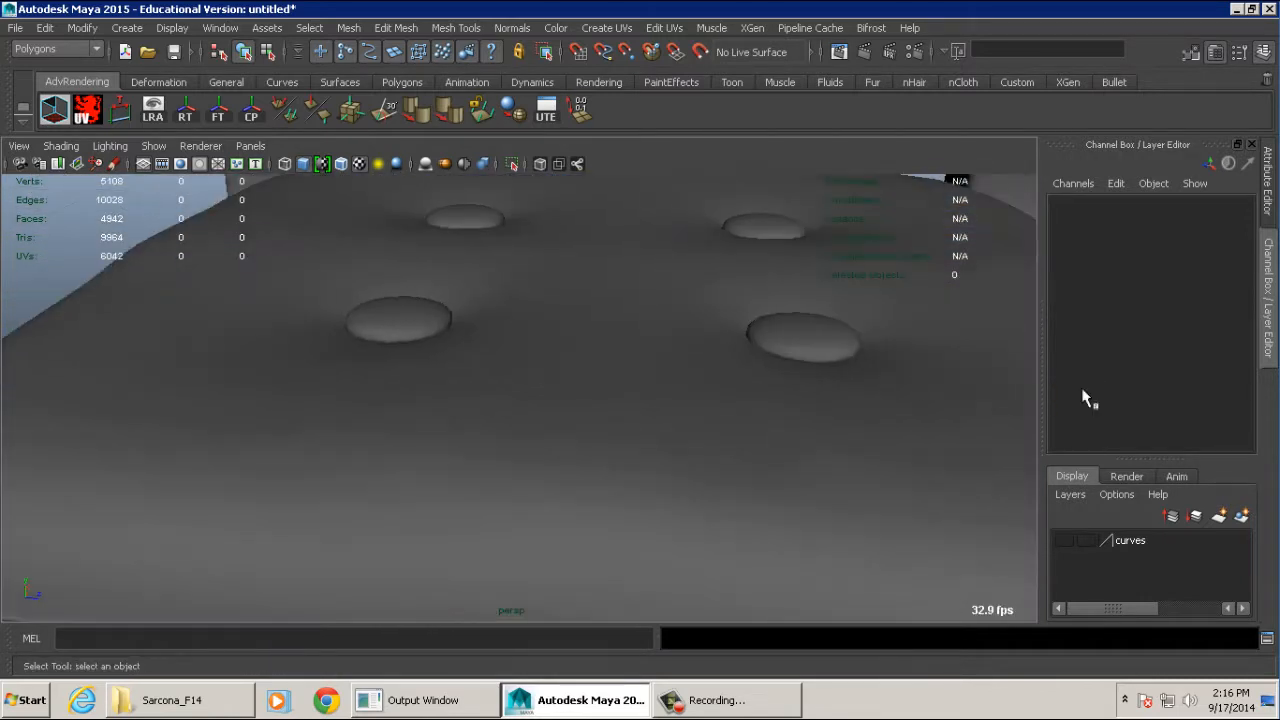
{"action": "left_click", "coordinate": [800, 345]}
{"action": "right_click_drag", "start_coordinate": [838, 375], "coordinate": [580, 380], "text": "alt"}
{"action": "left_click_drag", "start_coordinate": [580, 380], "coordinate": [668, 378], "text": "alt"}
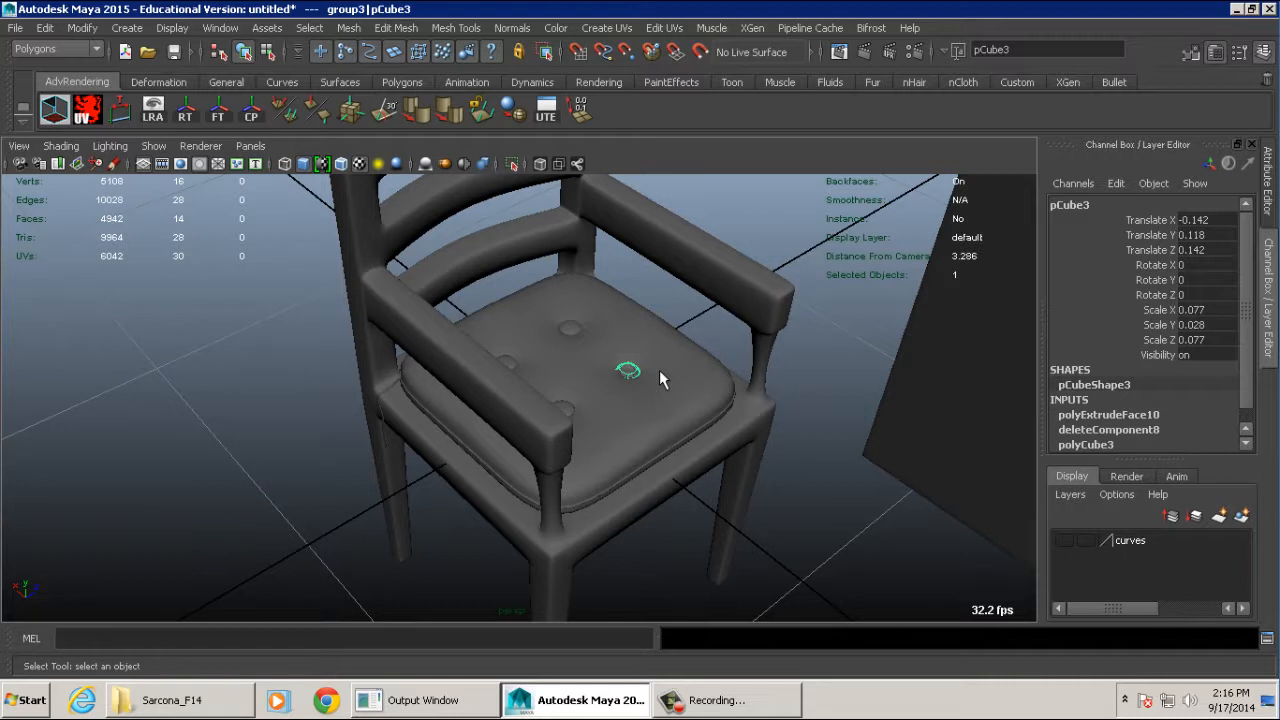
{"action": "left_click_drag", "start_coordinate": [740, 366], "coordinate": [556, 355], "text": "alt"}
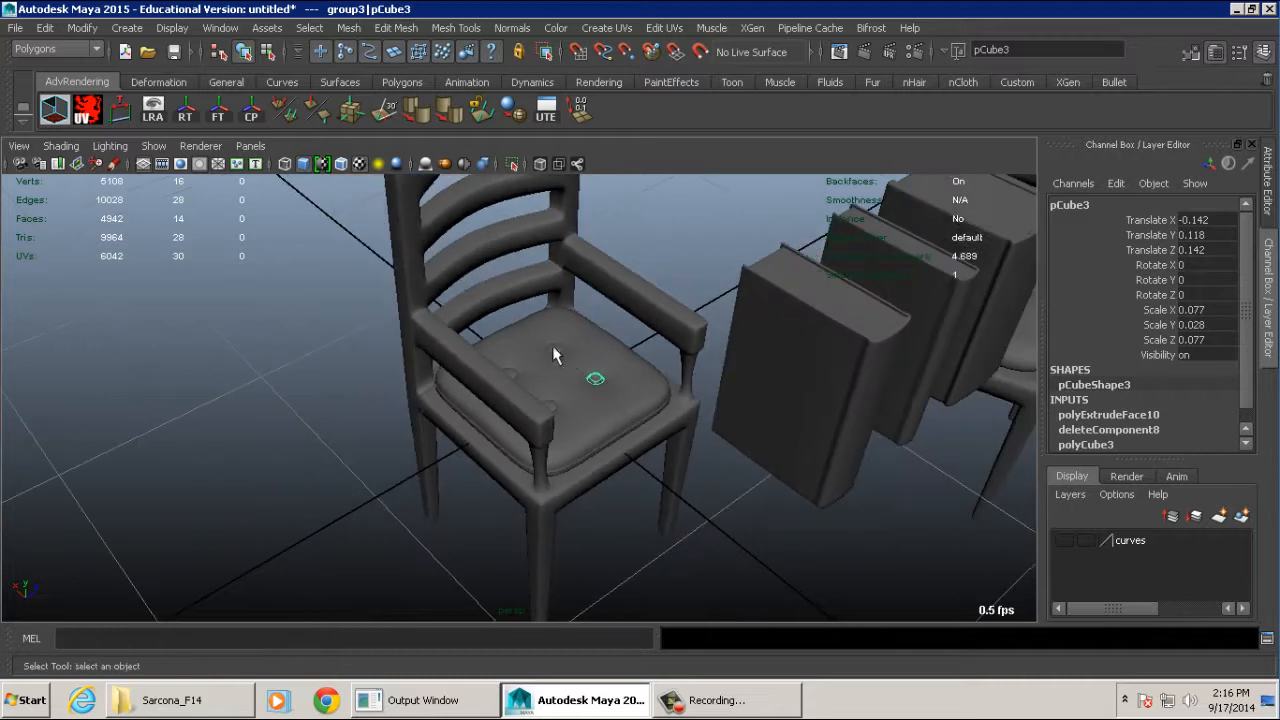
- Deselect the seat button and examine both armchairs together with the books from different sides
{"action": "left_click", "coordinate": [345, 330]}
{"action": "middle_click_drag", "start_coordinate": [665, 328], "coordinate": [534, 335], "text": "alt"}
{"action": "left_click_drag", "start_coordinate": [531, 335], "coordinate": [611, 297], "text": "alt"}
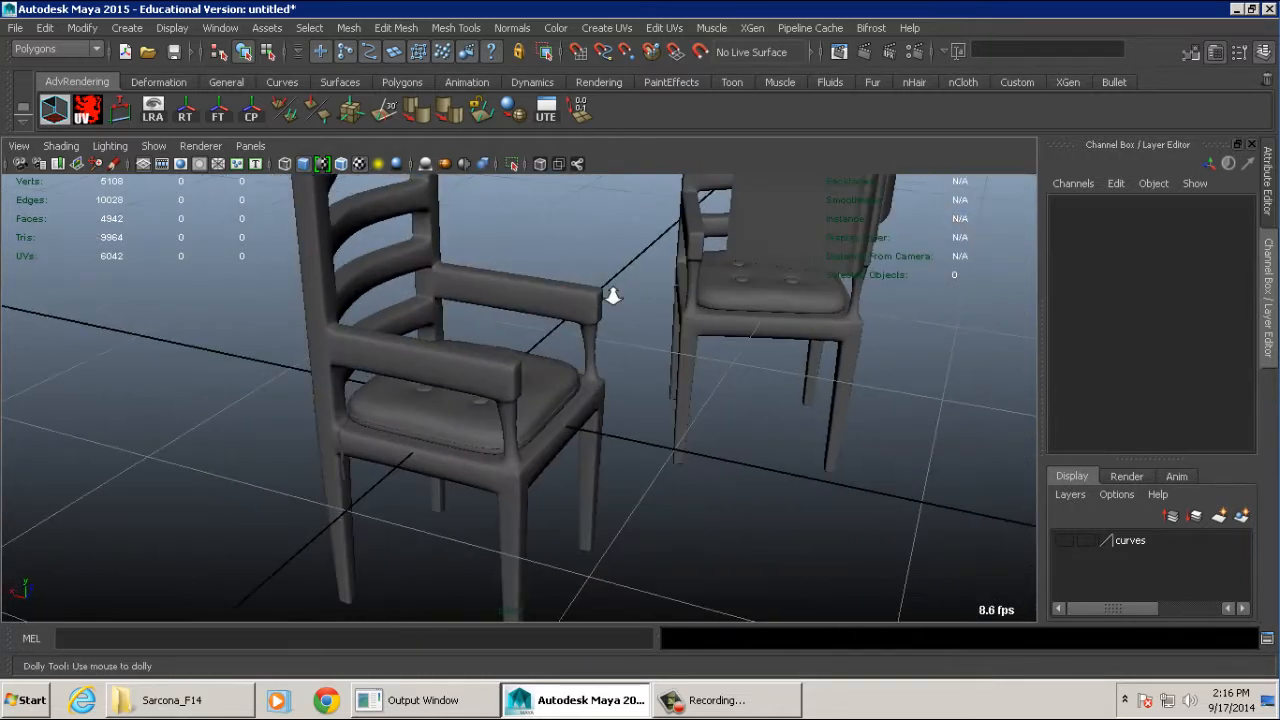
{"action": "right_click_drag", "start_coordinate": [611, 297], "coordinate": [580, 305], "text": "alt"}
{"action": "middle_click_drag", "start_coordinate": [580, 305], "coordinate": [650, 350], "text": "alt"}
{"action": "right_click_drag", "start_coordinate": [650, 350], "coordinate": [557, 342], "text": "alt"}
{"action": "left_click_drag", "start_coordinate": [557, 342], "coordinate": [645, 318], "text": "alt"}
{"action": "middle_click_drag", "start_coordinate": [645, 318], "coordinate": [474, 404], "text": "alt"}
- Select the medium-thick book beside the nearer chair and examine its mesh from above
{"action": "left_click", "coordinate": [629, 264]}
{"action": "left_click_drag", "start_coordinate": [629, 264], "coordinate": [590, 325], "text": "alt"}
{"action": "middle_click_drag", "start_coordinate": [590, 325], "coordinate": [640, 312], "text": "alt"}
{"action": "right_click_drag", "start_coordinate": [640, 312], "coordinate": [814, 340], "text": "alt"}
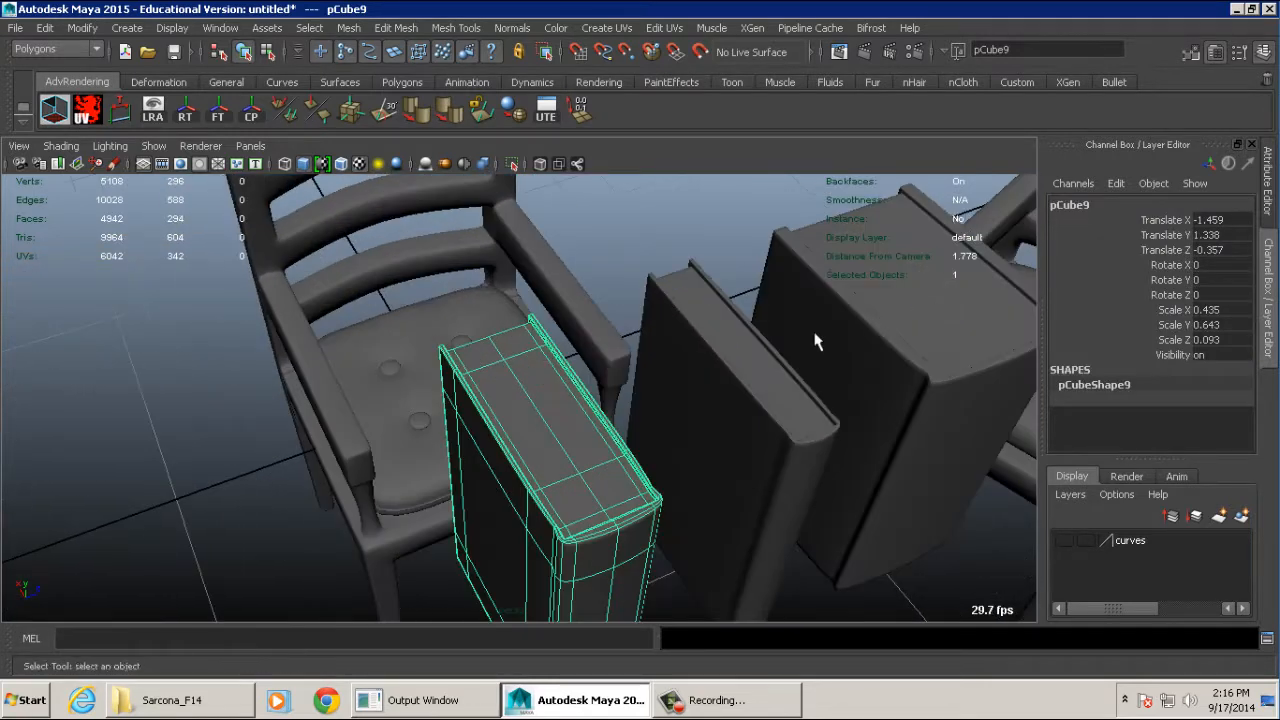
- Move the thin middle book along Z to -0.883, past the neighbouring medium-thick book
{"action": "left_click_drag", "start_coordinate": [814, 340], "coordinate": [600, 370], "text": "alt"}
{"action": "left_click", "coordinate": [596, 292]}
{"action": "key", "text": "f"}
{"action": "right_click_drag", "start_coordinate": [600, 370], "coordinate": [848, 380], "text": "alt"}
{"action": "left_click_drag", "start_coordinate": [628, 514], "coordinate": [600, 363], "text": "alt"}
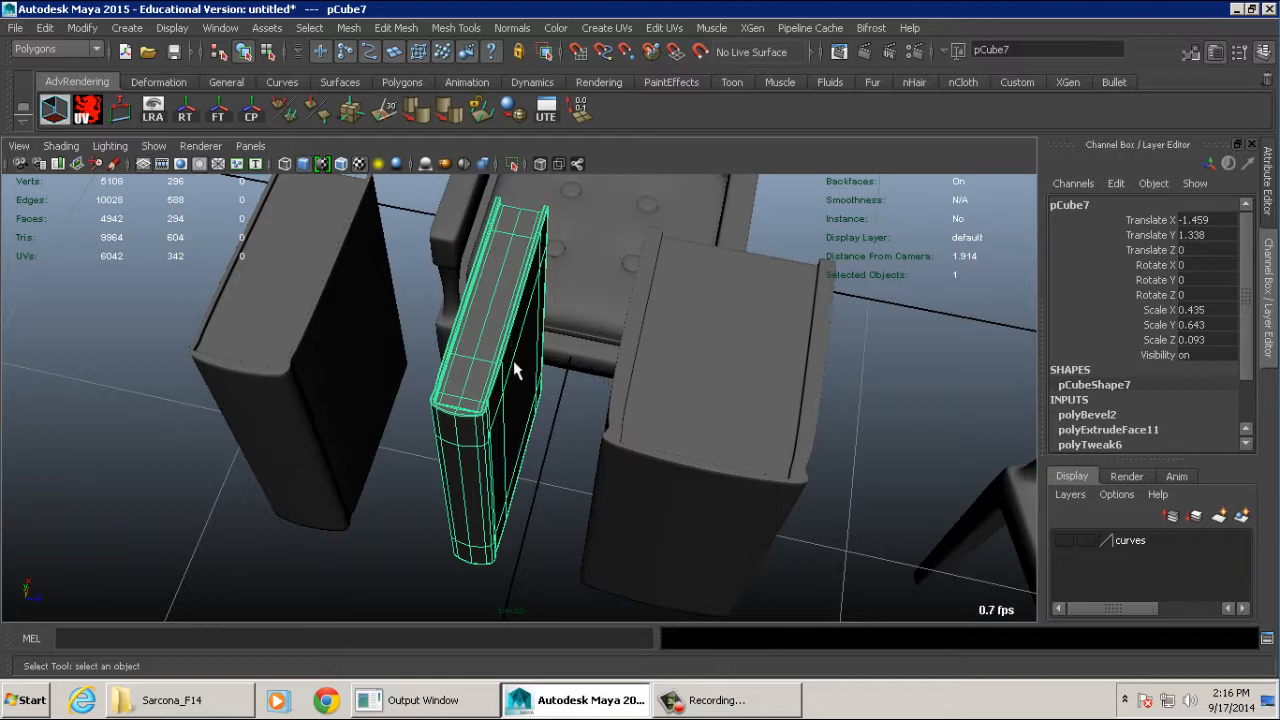
{"action": "key", "text": "w"}
{"action": "left_click_drag", "start_coordinate": [517, 366], "coordinate": [570, 363], "text": "alt"}
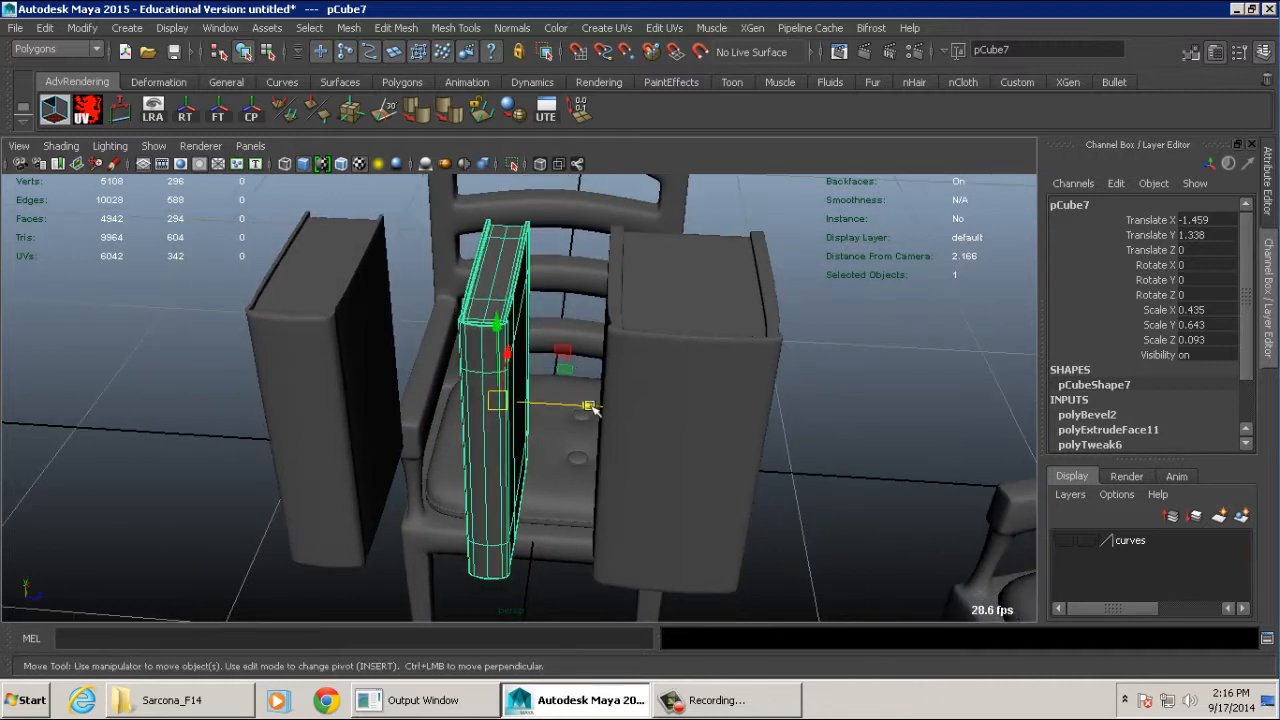
{"action": "left_click_drag", "start_coordinate": [588, 406], "coordinate": [114, 371]}
{"action": "right_click_drag", "start_coordinate": [114, 371], "coordinate": [824, 418], "text": "alt"}
{"action": "left_click_drag", "start_coordinate": [478, 268], "coordinate": [461, 370], "text": "alt"}
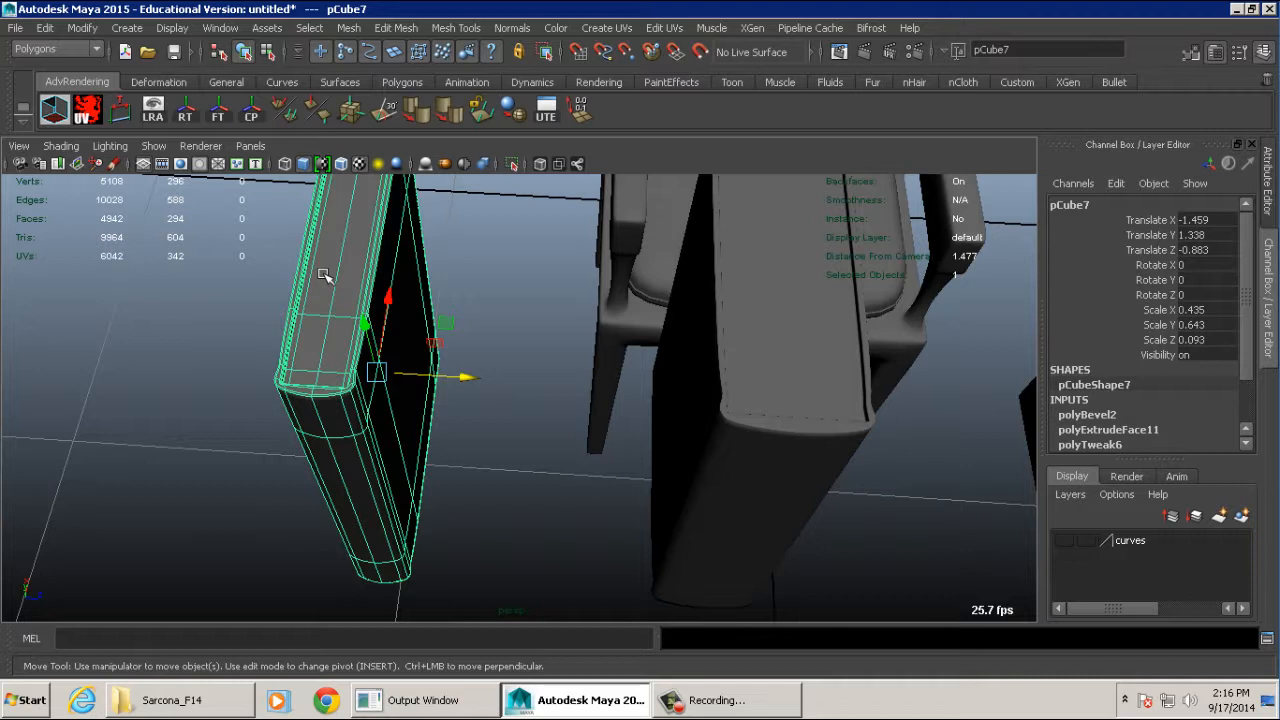
- Compare the books' covers and thicknesses from above, selecting the thickest one for a closer look
{"action": "middle_click_drag", "start_coordinate": [777, 337], "coordinate": [557, 338], "text": "alt"}
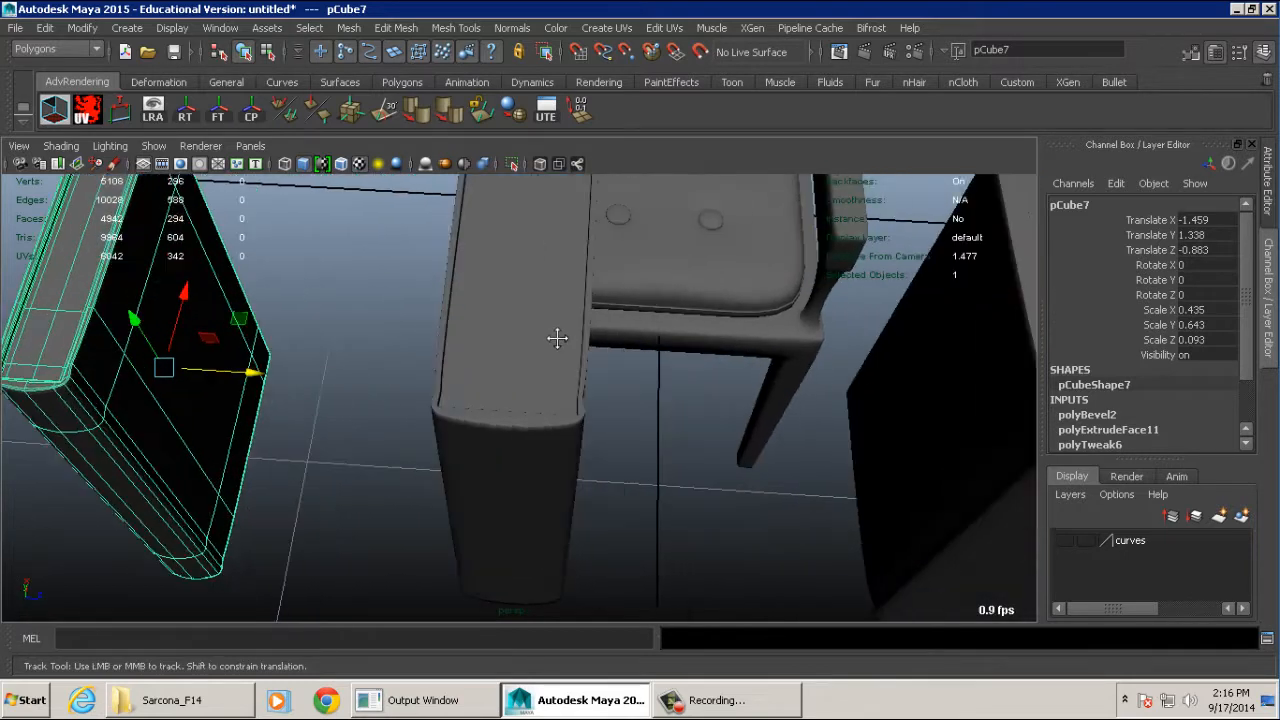
{"action": "middle_click_drag", "start_coordinate": [692, 342], "coordinate": [500, 344], "text": "alt"}
{"action": "left_click", "coordinate": [940, 346]}
{"action": "middle_click_drag", "start_coordinate": [940, 346], "coordinate": [687, 349], "text": "alt"}
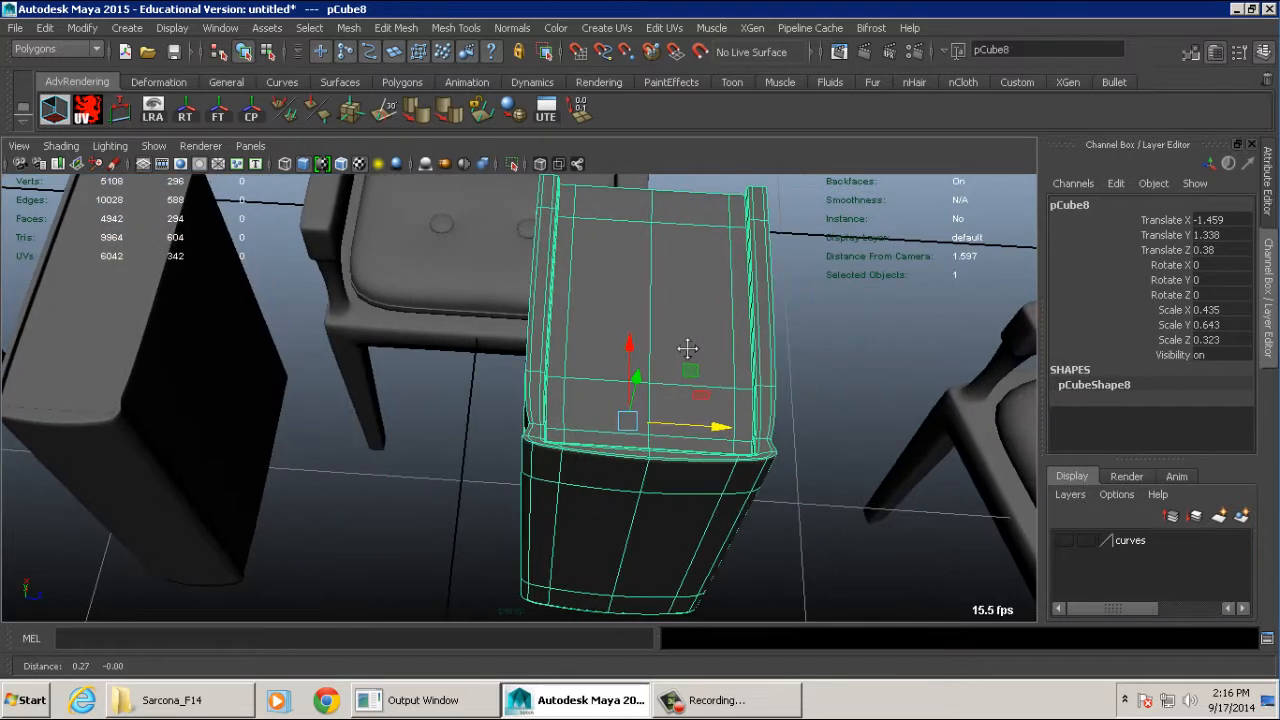
{"action": "left_click_drag", "start_coordinate": [527, 352], "coordinate": [732, 346], "text": "alt"}
{"action": "middle_click_drag", "start_coordinate": [720, 345], "coordinate": [400, 342], "text": "alt"}
{"action": "left_click", "coordinate": [424, 420]}
{"action": "left_click_drag", "start_coordinate": [592, 372], "coordinate": [478, 343], "text": "alt"}
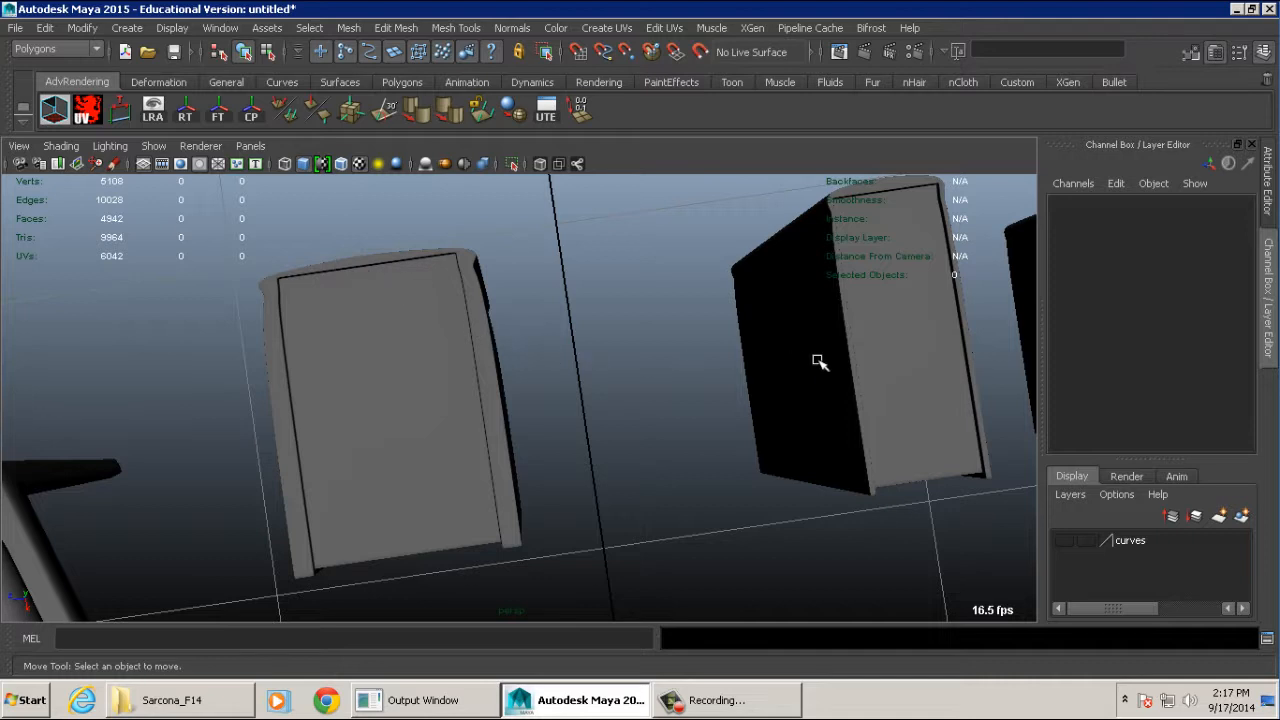
- Examine the cover edges and page blocks of the books from underneath
{"action": "left_click_drag", "start_coordinate": [817, 360], "coordinate": [457, 380], "text": "alt"}
{"action": "left_click", "coordinate": [505, 365]}
{"action": "middle_click_drag", "start_coordinate": [505, 365], "coordinate": [519, 365], "text": "alt"}
{"action": "right_click_drag", "start_coordinate": [519, 365], "coordinate": [643, 369], "text": "alt"}
{"action": "left_click_drag", "start_coordinate": [643, 369], "coordinate": [556, 368], "text": "alt"}
{"action": "middle_click_drag", "start_coordinate": [556, 368], "coordinate": [543, 394], "text": "alt"}
{"action": "right_click_drag", "start_coordinate": [543, 394], "coordinate": [469, 387], "text": "alt"}
{"action": "middle_click_drag", "start_coordinate": [765, 396], "coordinate": [488, 341], "text": "alt"}
- Duplicate the thin book and move the copy along Z to -1.298
{"action": "left_click", "coordinate": [575, 333]}
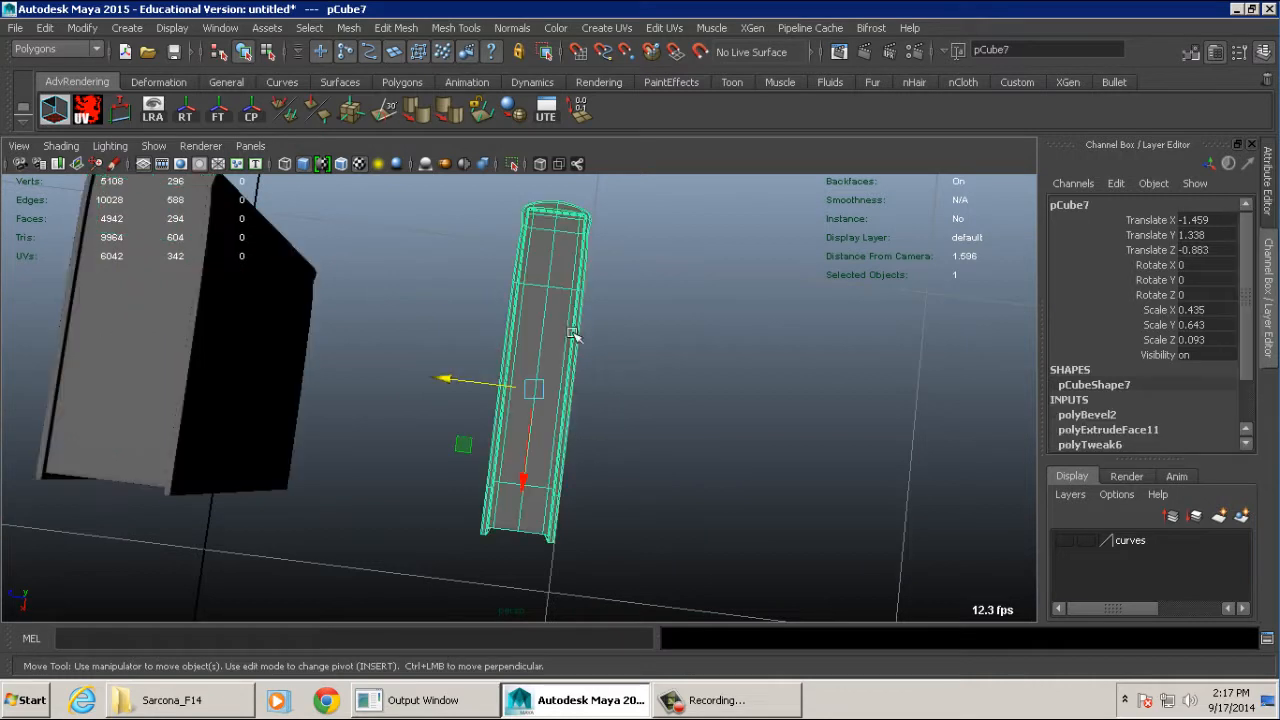
{"action": "key", "text": "ctrl+d"}
{"action": "left_click_drag", "start_coordinate": [443, 371], "coordinate": [186, 394]}
- Try scaling the copied book to 0.486 in Z and 1.446 in X, and delete it
{"action": "key", "text": "r"}
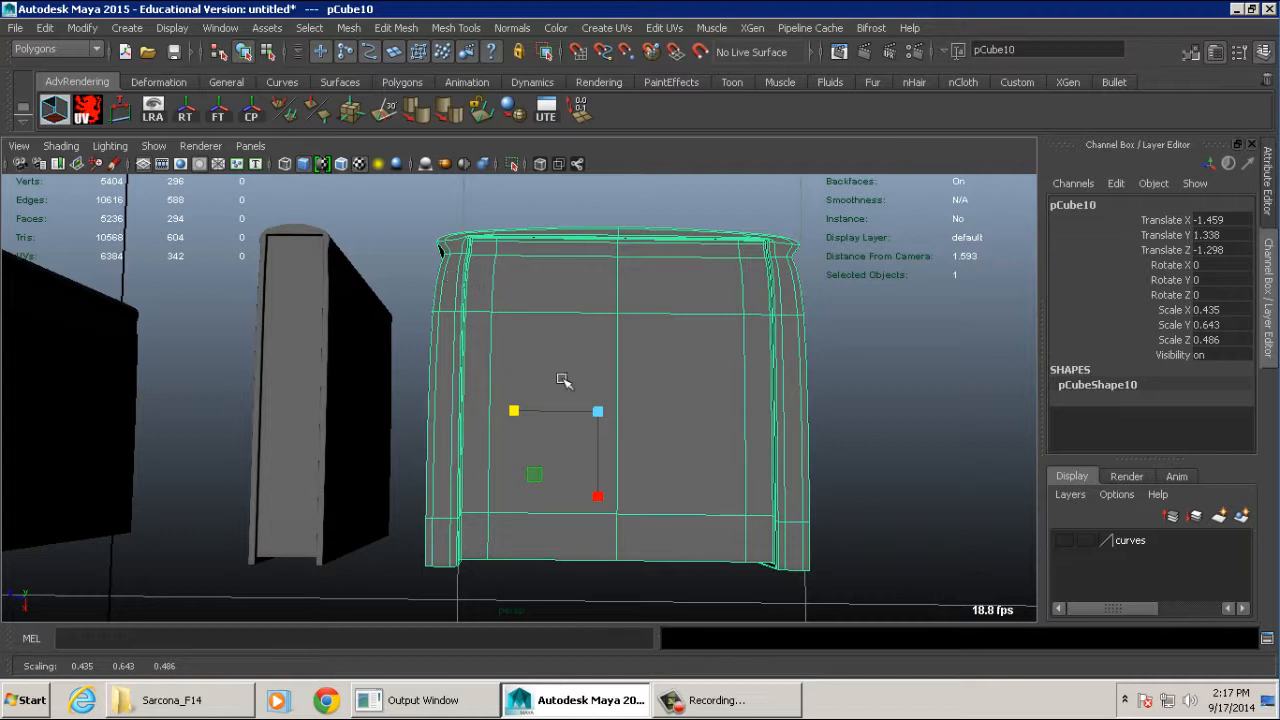
{"action": "left_click_drag", "start_coordinate": [600, 497], "coordinate": [603, 559]}
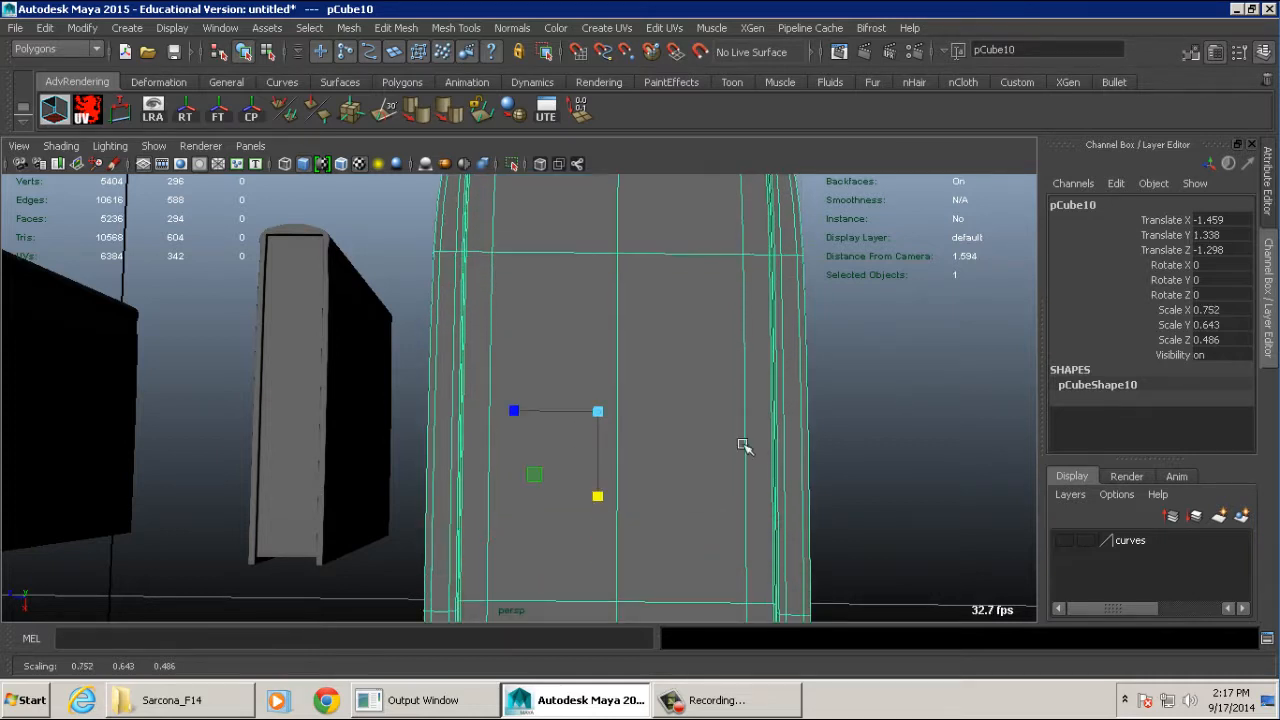
{"action": "right_click_drag", "start_coordinate": [743, 446], "coordinate": [677, 398], "text": "alt"}
{"action": "middle_click_drag", "start_coordinate": [677, 398], "coordinate": [677, 400], "text": "alt"}
{"action": "right_click_drag", "start_coordinate": [677, 400], "coordinate": [616, 446], "text": "alt"}
{"action": "middle_click_drag", "start_coordinate": [614, 458], "coordinate": [614, 610]}
{"action": "left_click_drag", "start_coordinate": [614, 569], "coordinate": [663, 434], "text": "alt"}
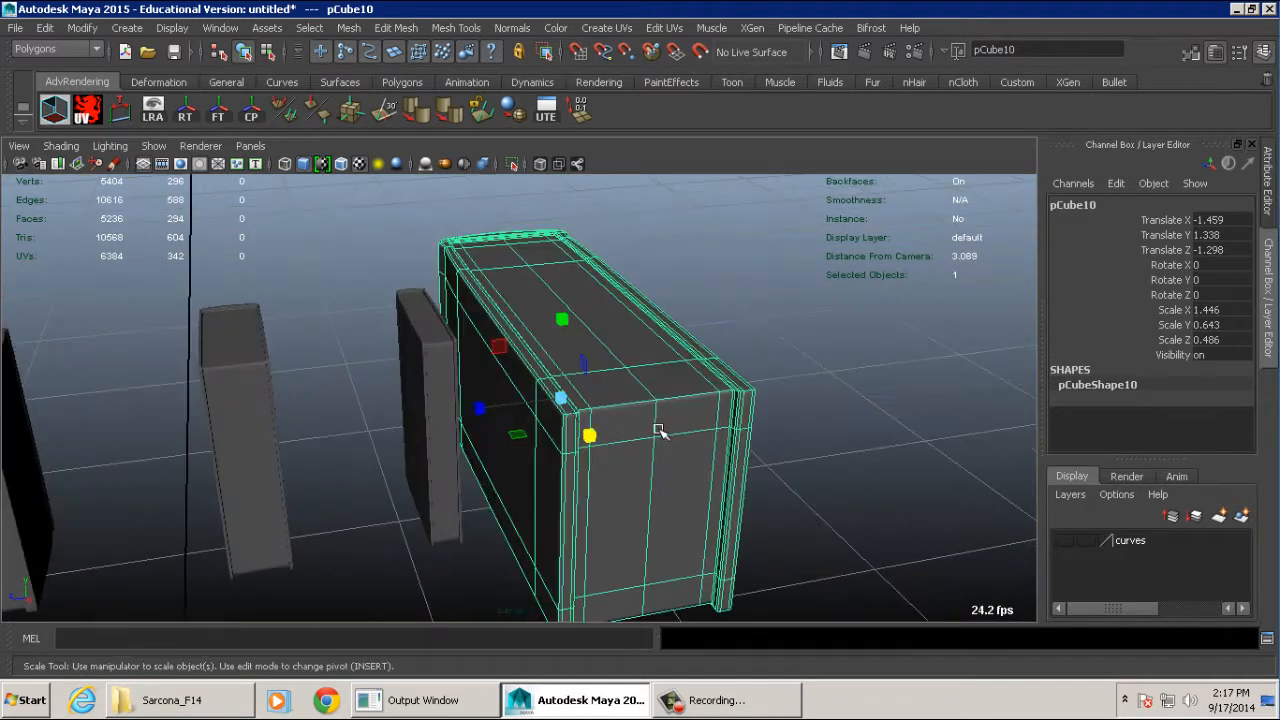
{"action": "key", "text": "Delete"}
- Duplicate the thin book to Translate Z -1.428, try scaling the copy uniformly to 0.682, 1.009, 0.147, and delete it
{"action": "left_click", "coordinate": [433, 355]}
{"action": "key", "text": "ctrl+d"}
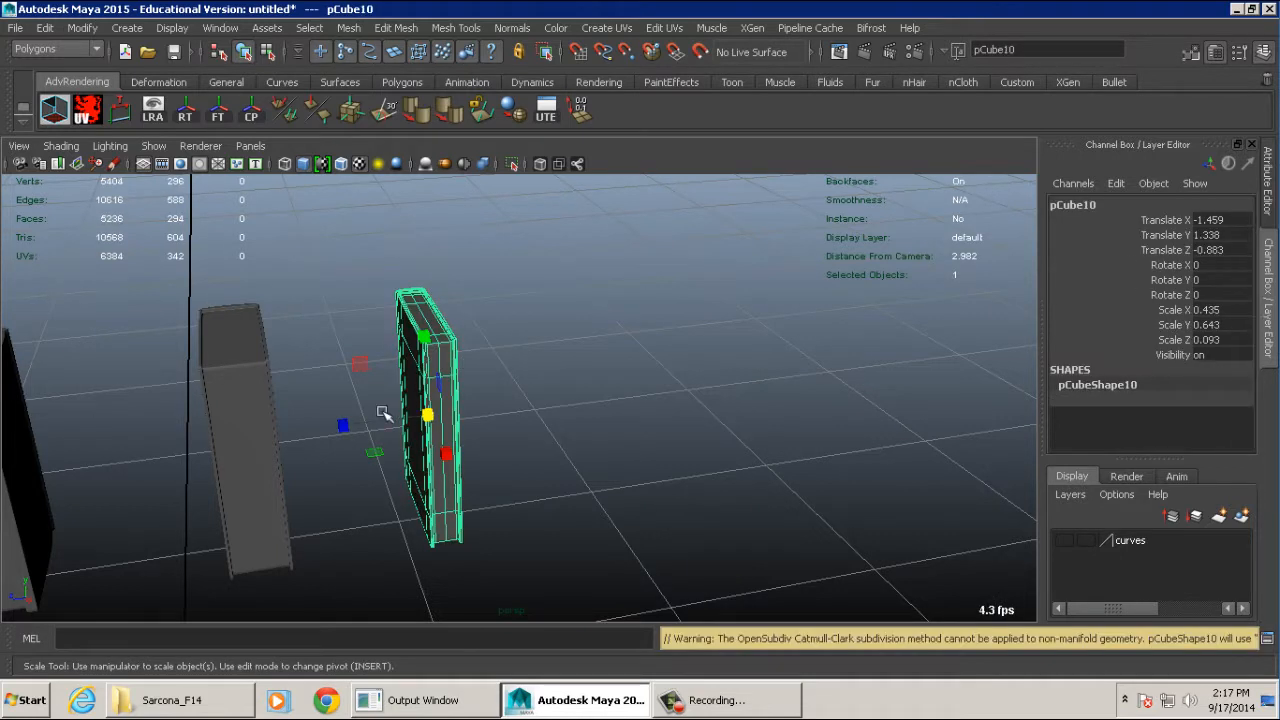
{"action": "key", "text": "w"}
{"action": "left_click_drag", "start_coordinate": [358, 423], "coordinate": [622, 452]}
{"action": "key", "text": "r"}
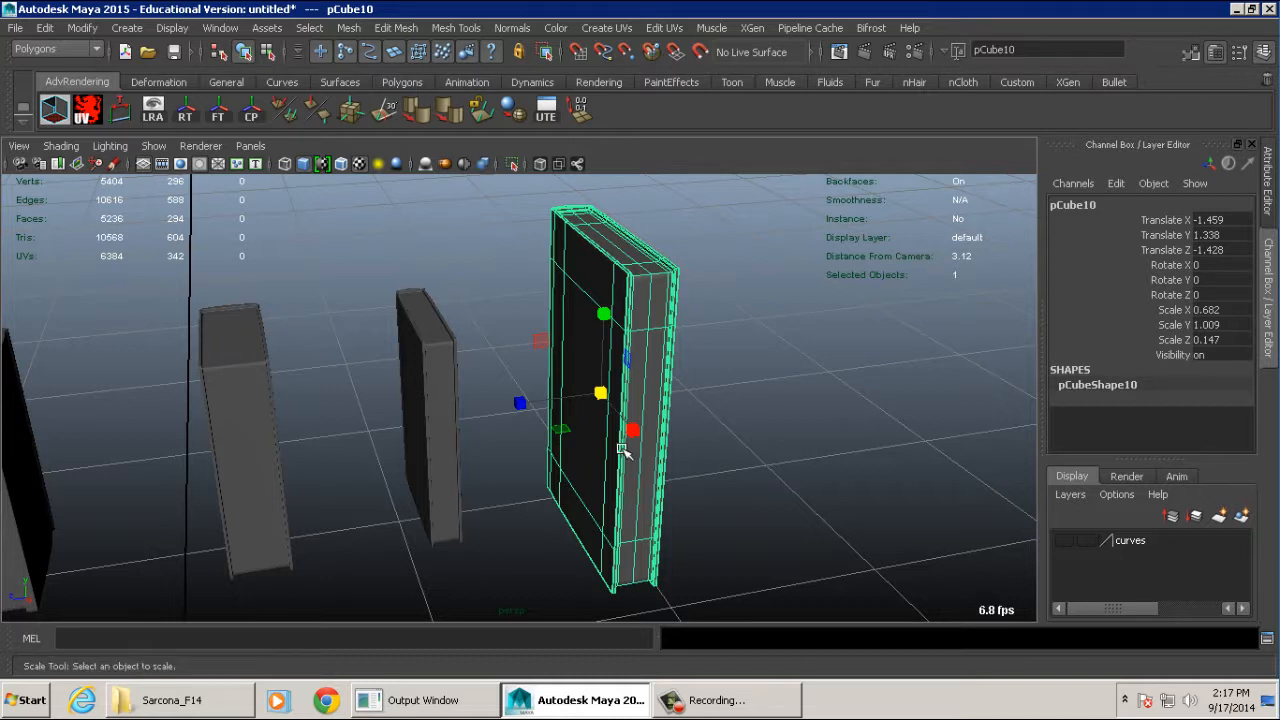
{"action": "key", "text": "Delete"}
- Duplicate the thin book and move the copy along Z to -1.47
{"action": "left_click", "coordinate": [430, 330]}
{"action": "key", "text": "ctrl+d"}
{"action": "key", "text": "w"}
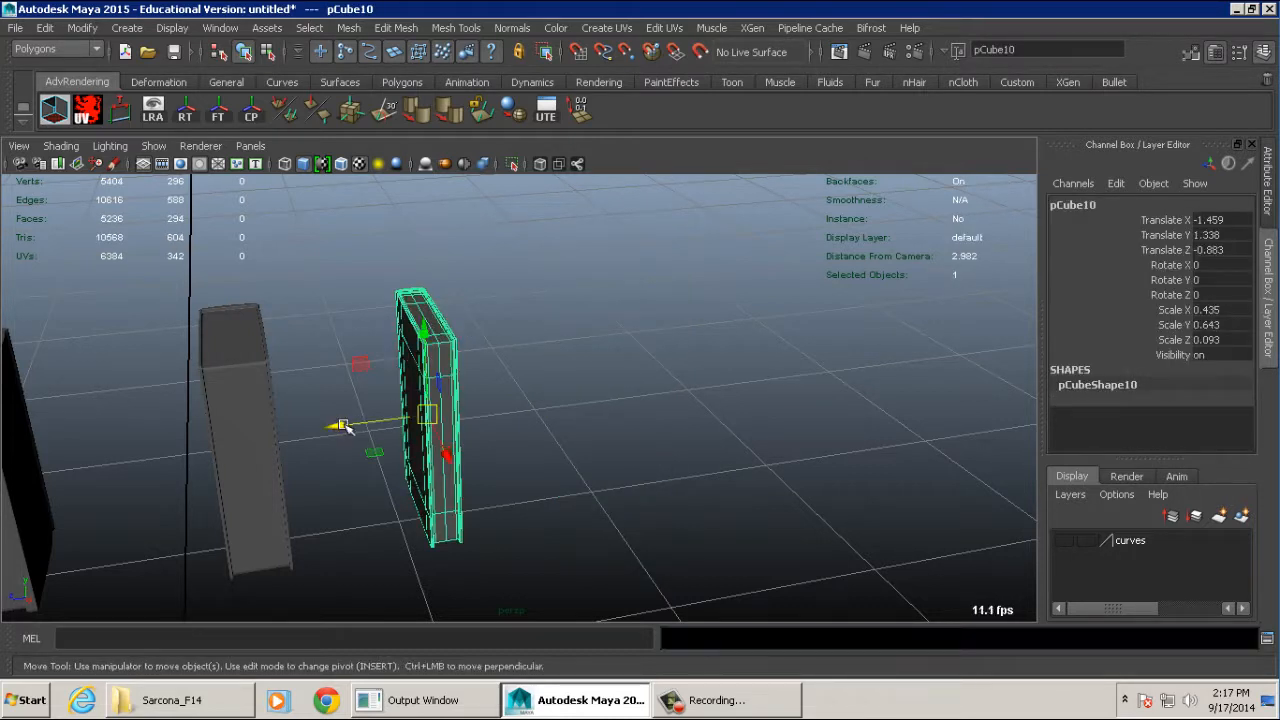
{"action": "left_click_drag", "start_coordinate": [342, 425], "coordinate": [558, 290]}
{"action": "key", "text": "f"}
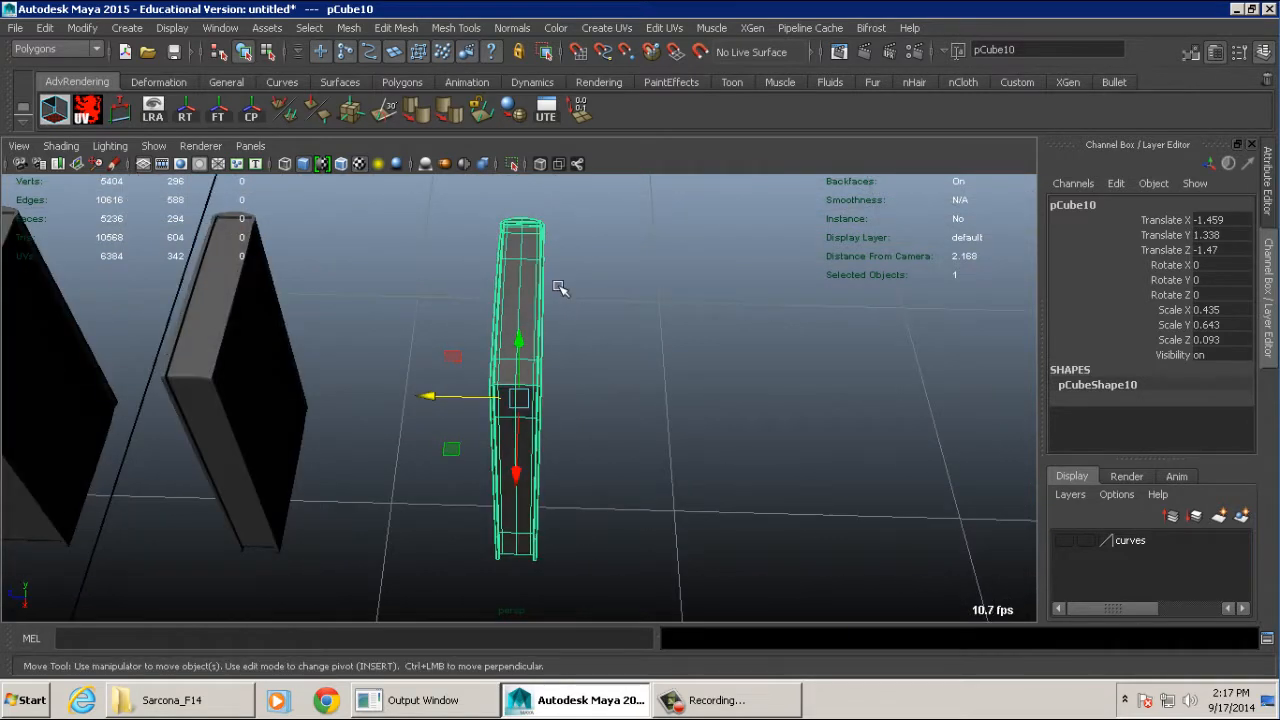
- Switch the copied book to vertex editing and select all vertices along one cover side, using wireframe display
{"action": "key", "text": "F8"}
{"action": "key", "text": "4"}
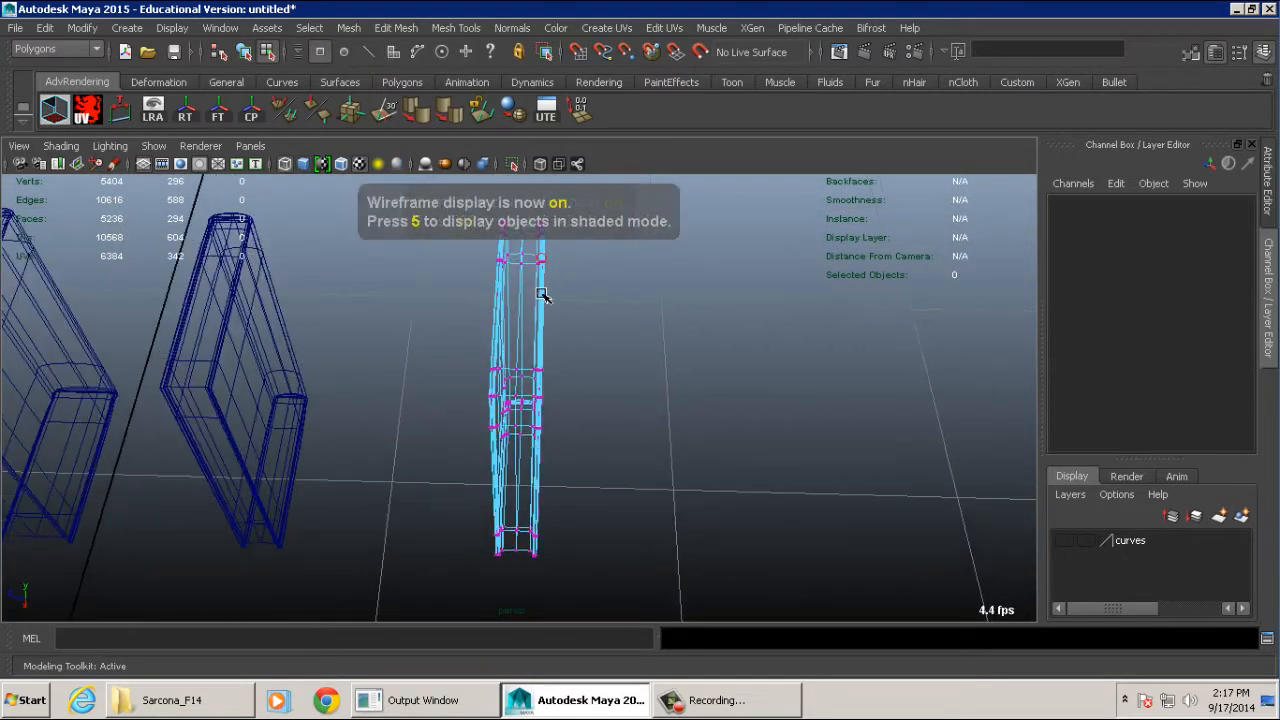
{"action": "left_click_drag", "start_coordinate": [540, 280], "coordinate": [546, 342], "text": "alt"}
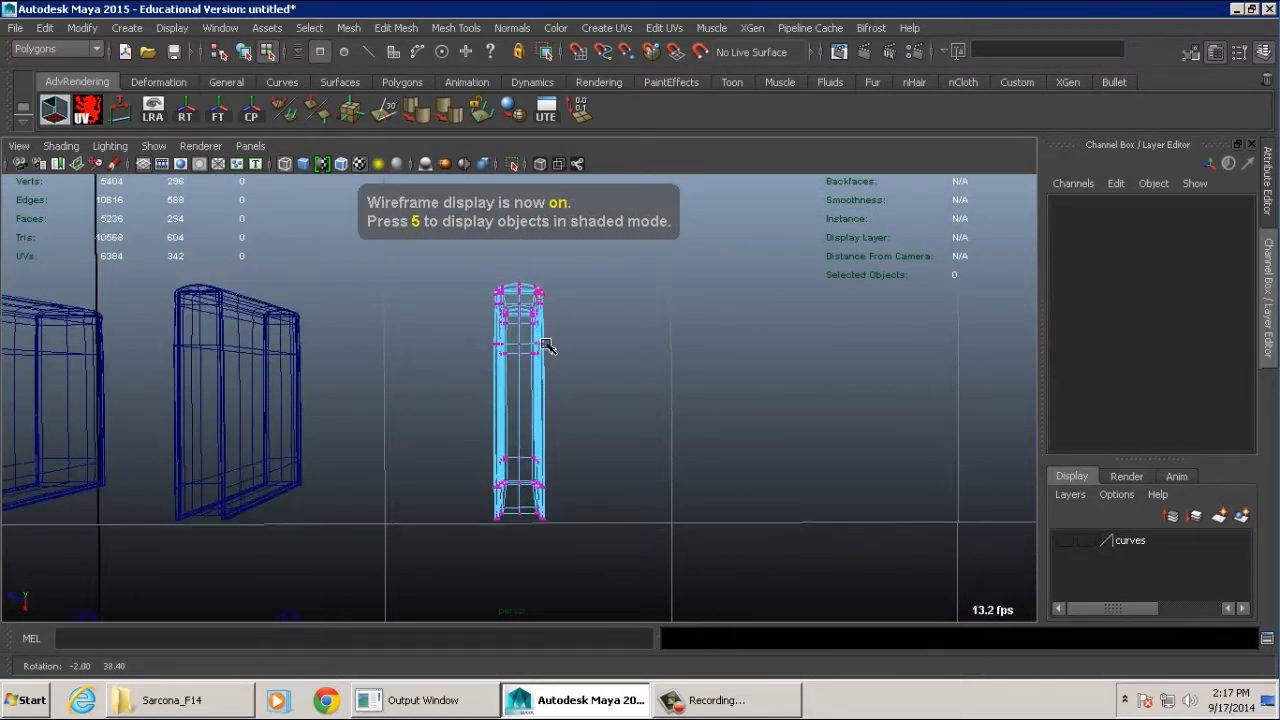
{"action": "mouse_move", "coordinate": [510, 263]}
{"action": "left_mouse_down"}
{"action": "mouse_move", "coordinate": [480, 527]}
{"action": "mouse_move", "coordinate": [457, 560]}
{"action": "mouse_move", "coordinate": [464, 522]}
{"action": "mouse_move", "coordinate": [435, 402]}
{"action": "mouse_move", "coordinate": [391, 400]}
{"action": "left_mouse_up"}
{"action": "key", "text": "5"}
- Try widening the copied book by moving the selected cover-side vertices along Z, and restore its thin shape
{"action": "left_click_drag", "start_coordinate": [572, 389], "coordinate": [405, 435], "text": "alt"}
{"action": "middle_click_drag", "start_coordinate": [405, 435], "coordinate": [466, 490], "text": "alt"}
{"action": "left_click_drag", "start_coordinate": [466, 490], "coordinate": [620, 468], "text": "alt"}
{"action": "right_click_drag", "start_coordinate": [620, 468], "coordinate": [745, 533], "text": "alt"}
{"action": "middle_click_drag", "start_coordinate": [745, 533], "coordinate": [741, 498], "text": "alt"}
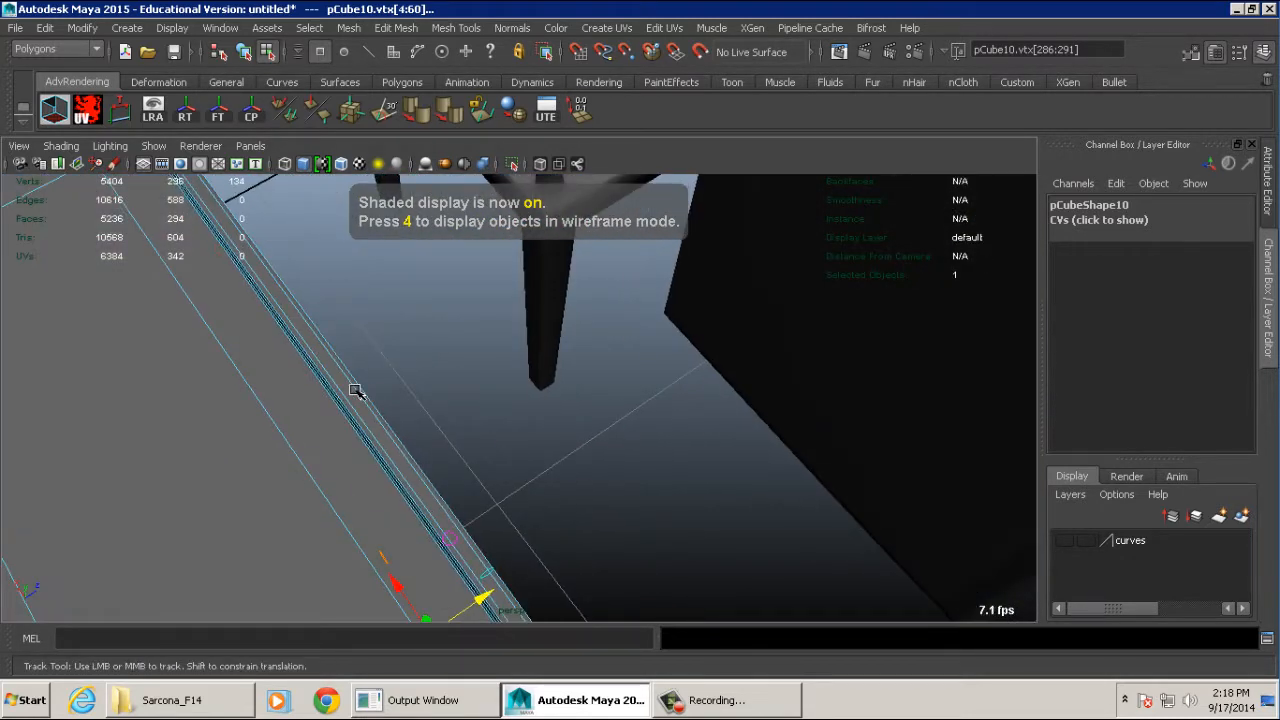
{"action": "right_click_drag", "start_coordinate": [423, 406], "coordinate": [380, 389], "text": "alt"}
{"action": "left_click_drag", "start_coordinate": [380, 389], "coordinate": [313, 432], "text": "alt"}
{"action": "middle_click_drag", "start_coordinate": [313, 432], "coordinate": [403, 440]}
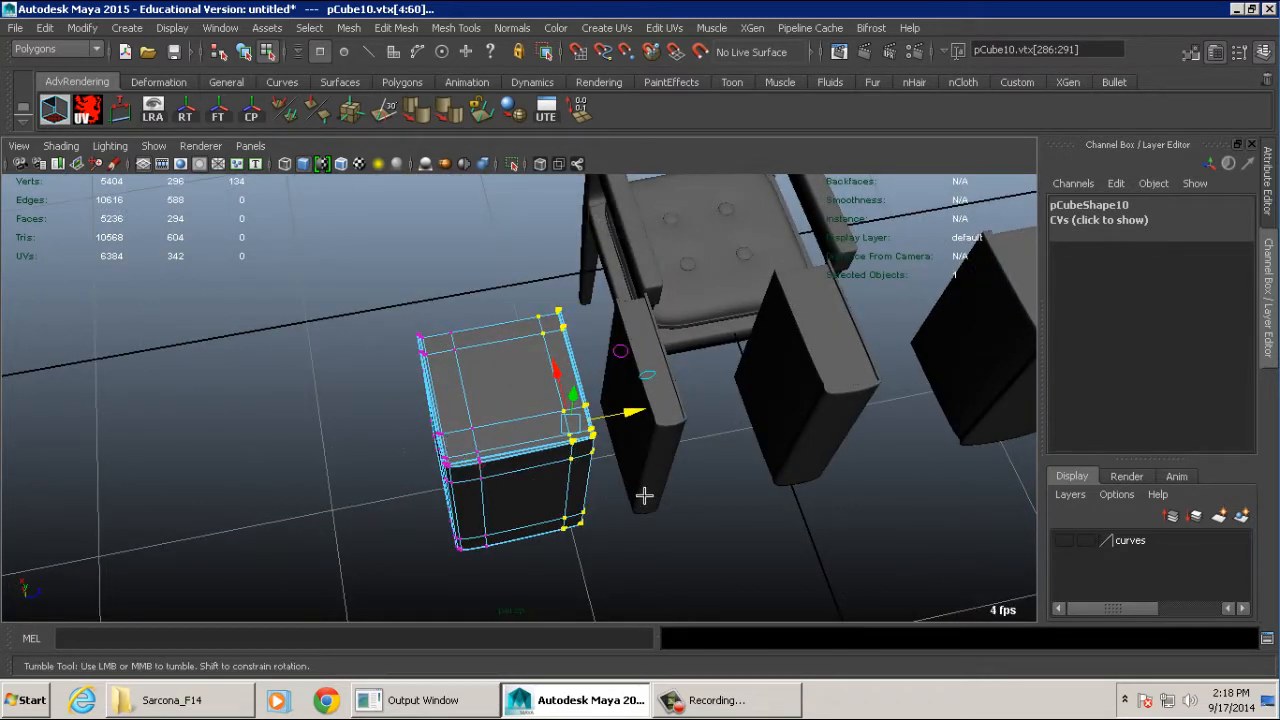
{"action": "middle_click_drag", "start_coordinate": [646, 491], "coordinate": [526, 488]}
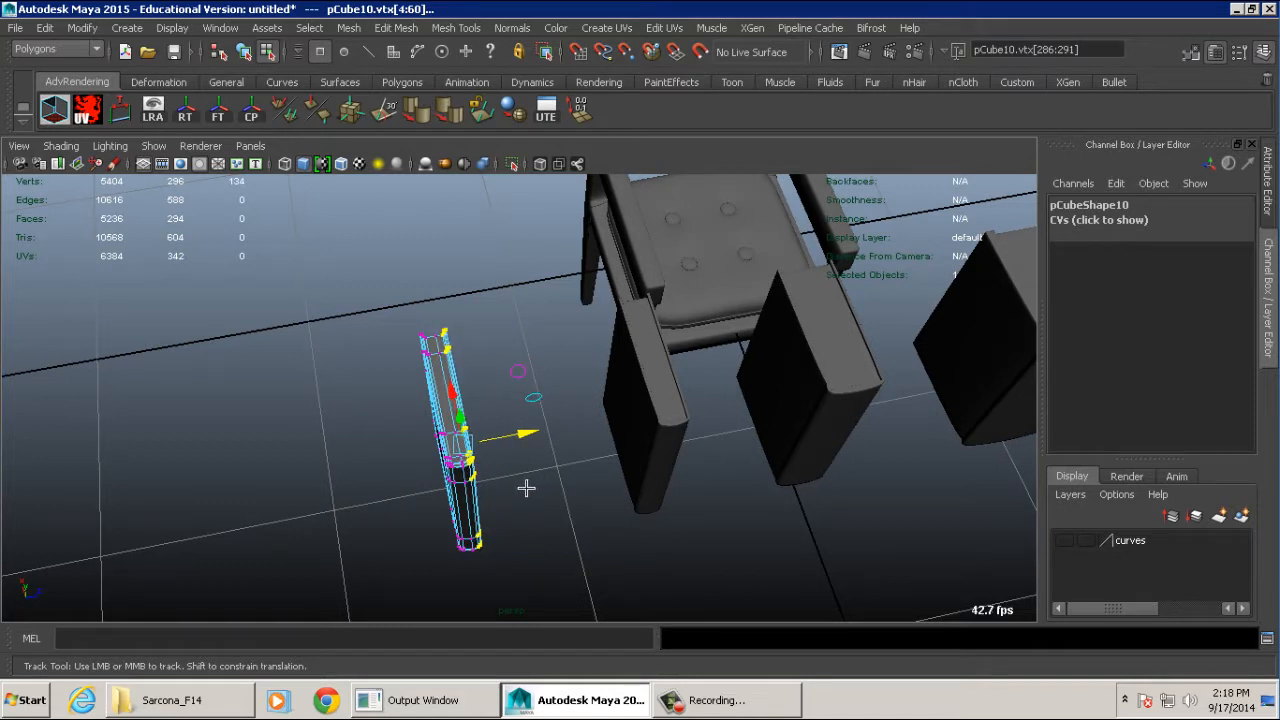
- Examine the copied book's spine and the selected side vertices up close
{"action": "key", "text": "f"}
{"action": "left_click_drag", "start_coordinate": [551, 486], "coordinate": [534, 474], "text": "alt"}
{"action": "right_click_drag", "start_coordinate": [534, 474], "coordinate": [629, 469], "text": "alt"}
{"action": "left_click_drag", "start_coordinate": [629, 469], "coordinate": [606, 456], "text": "alt"}
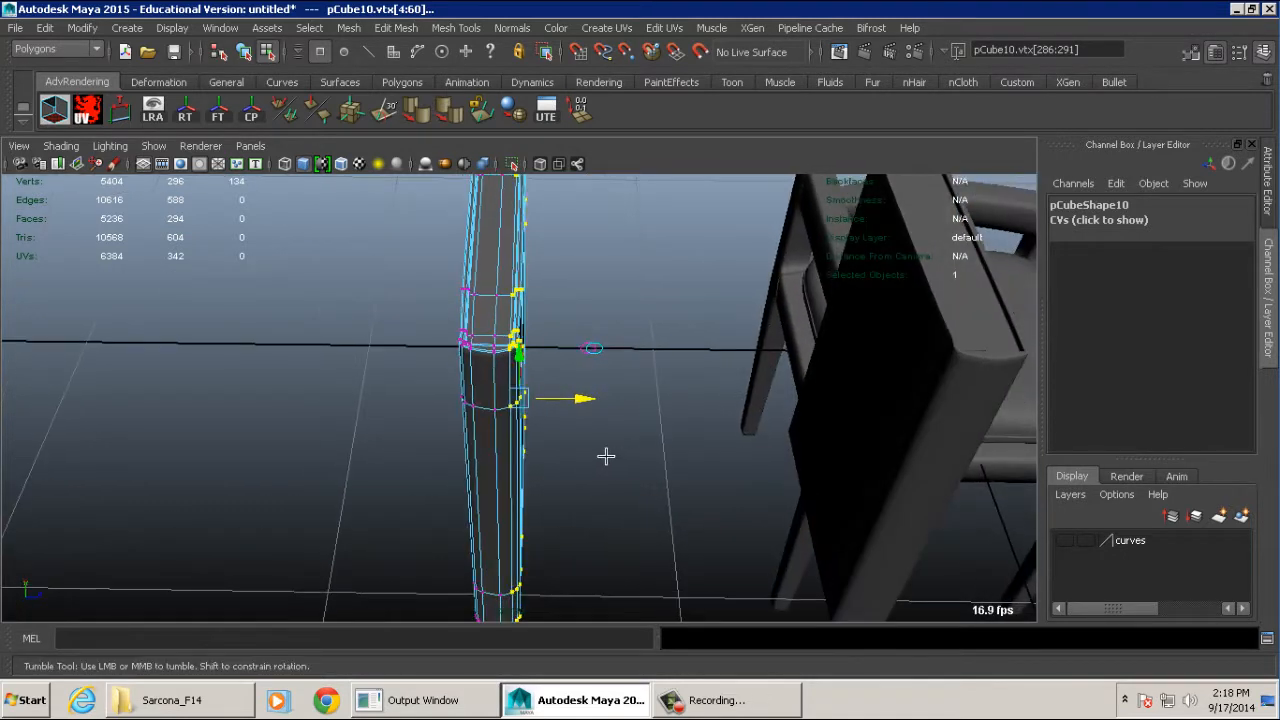
{"action": "middle_click_drag", "start_coordinate": [606, 456], "coordinate": [613, 455]}
{"action": "left_click_drag", "start_coordinate": [585, 457], "coordinate": [585, 427], "text": "alt"}
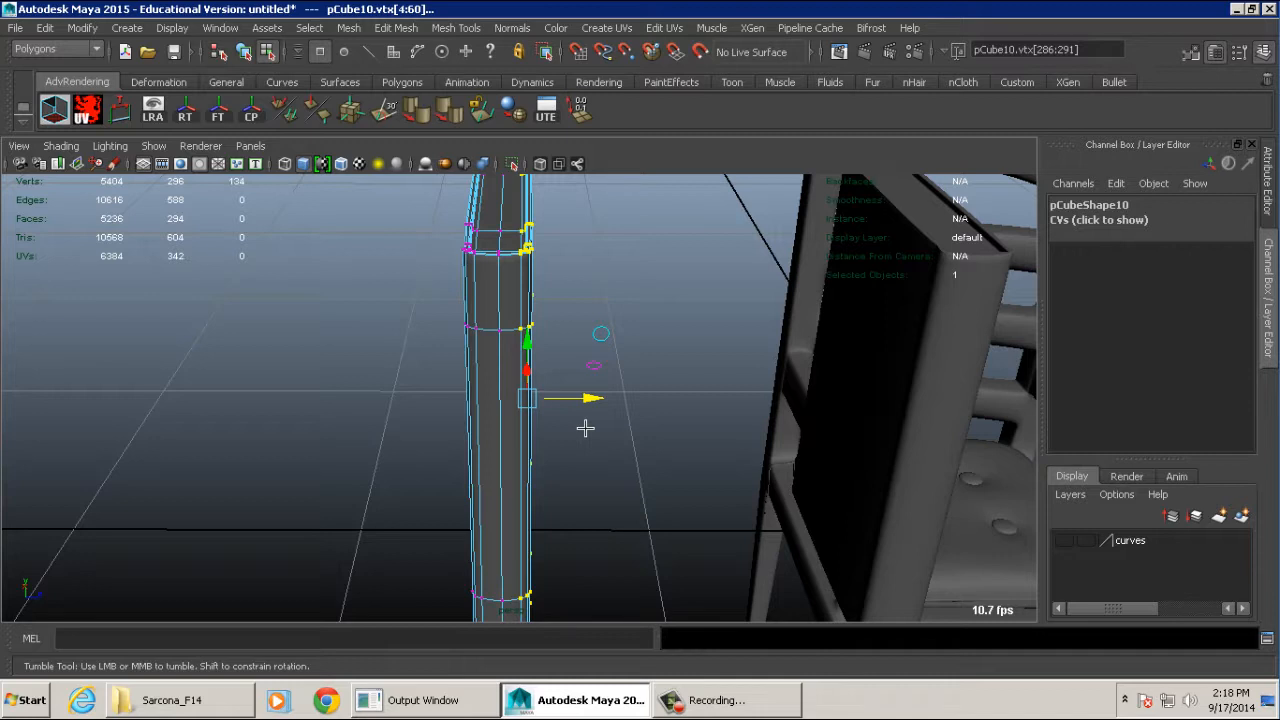
{"action": "middle_click_drag", "start_coordinate": [511, 263], "coordinate": [560, 340], "text": "alt"}
{"action": "right_click_drag", "start_coordinate": [560, 340], "coordinate": [717, 380], "text": "alt"}
{"action": "middle_click_drag", "start_coordinate": [717, 380], "coordinate": [680, 390], "text": "alt"}
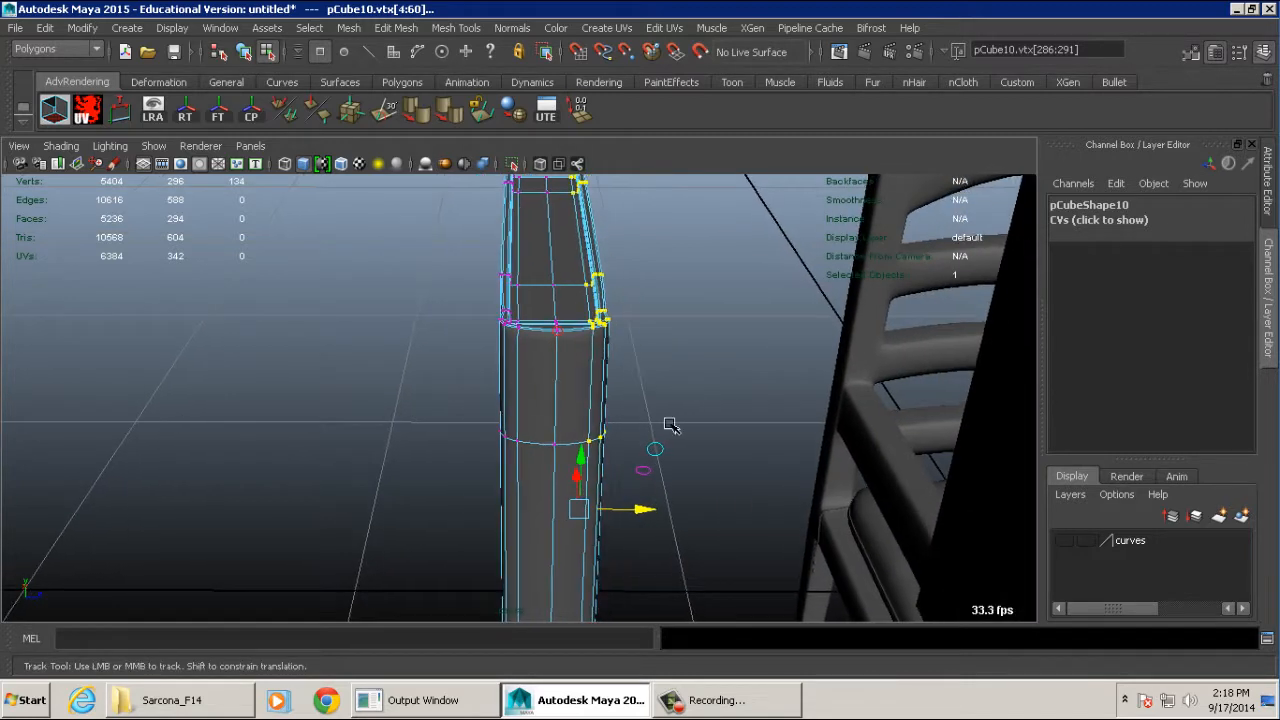
- Deselect the copied book and examine its cover edges and page block up close from several angles
{"action": "left_click_drag", "start_coordinate": [632, 506], "coordinate": [500, 320]}
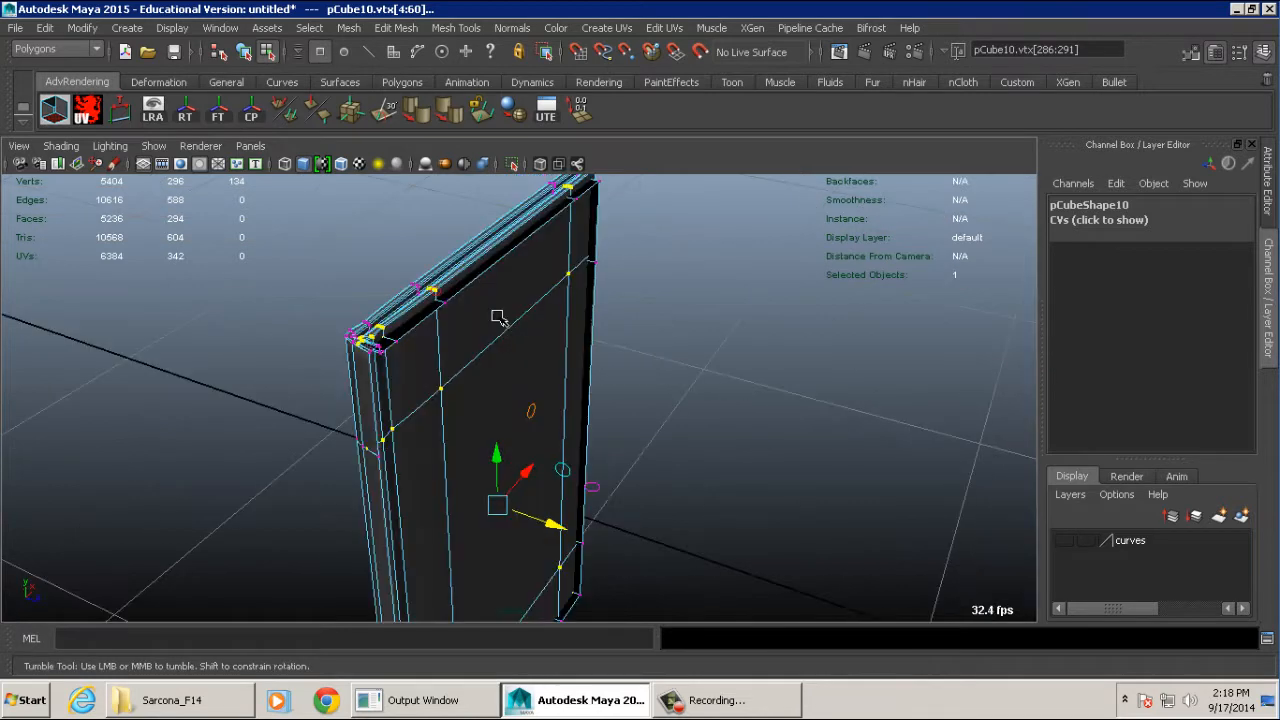
{"action": "left_click", "coordinate": [609, 289]}
{"action": "left_click_drag", "start_coordinate": [749, 309], "coordinate": [434, 297], "text": "alt"}
{"action": "right_click_drag", "start_coordinate": [434, 297], "coordinate": [677, 394], "text": "alt"}
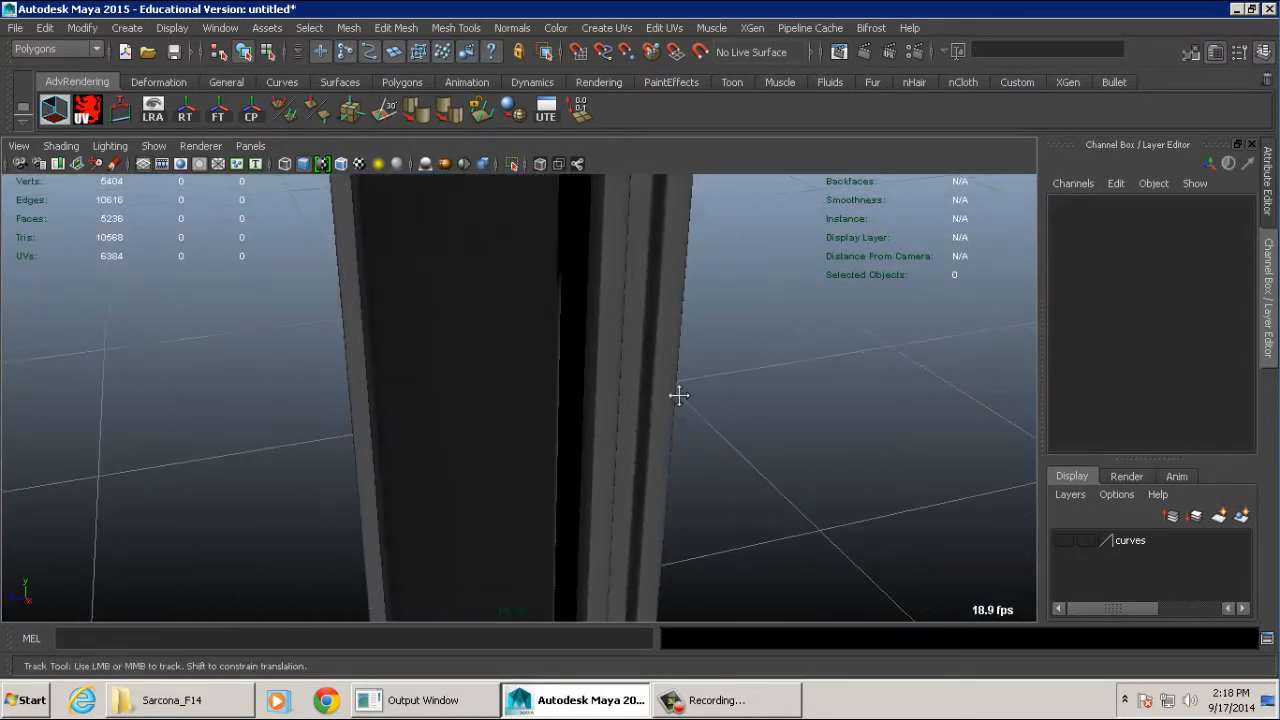
{"action": "mouse_move", "coordinate": [677, 394]}
{"action": "middle_mouse_down", "text": "alt"}
{"action": "mouse_move", "coordinate": [730, 492]}
{"action": "mouse_move", "coordinate": [694, 411]}
{"action": "middle_mouse_up", "text": "alt"}
{"action": "right_click_drag", "start_coordinate": [694, 411], "coordinate": [633, 413], "text": "alt"}
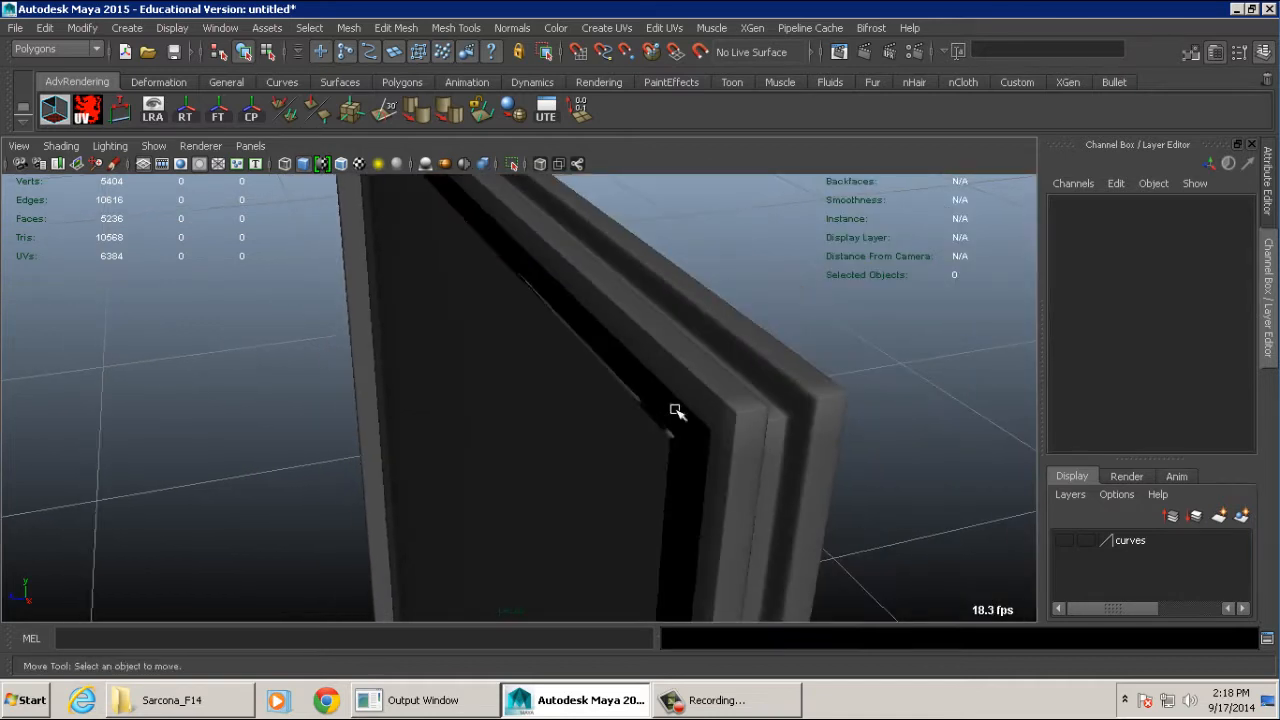
- Undo the last vertex edits that thinned the copied book and return to object selection
{"action": "left_click", "coordinate": [656, 413]}
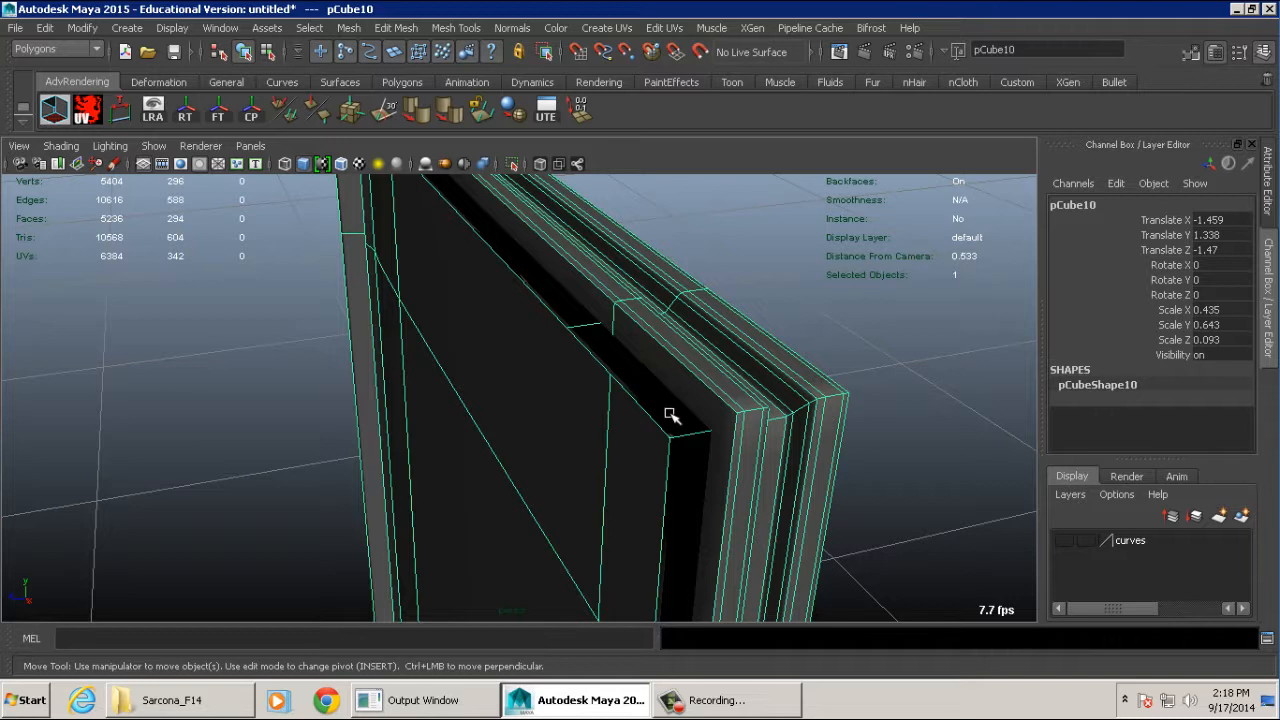
{"action": "key", "text": "F9"}
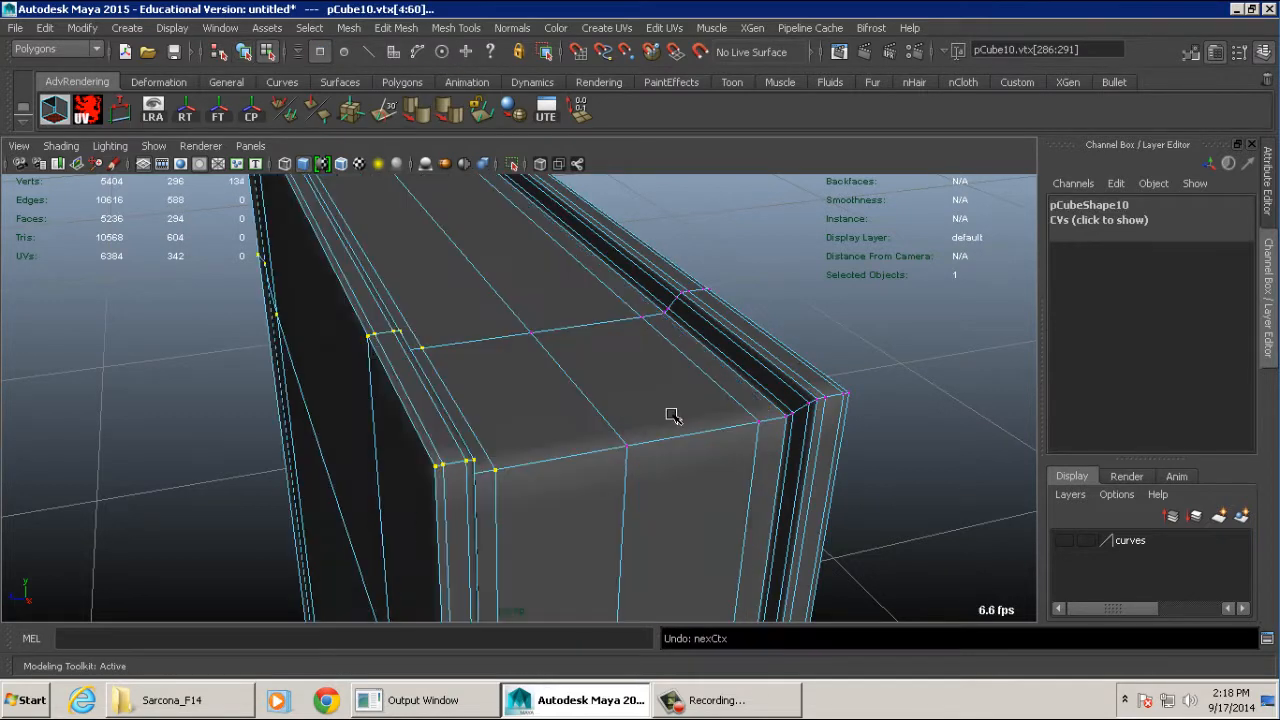
{"action": "left_click_drag", "start_coordinate": [672, 415], "coordinate": [625, 430], "text": "alt"}
{"action": "key", "text": "F8"}
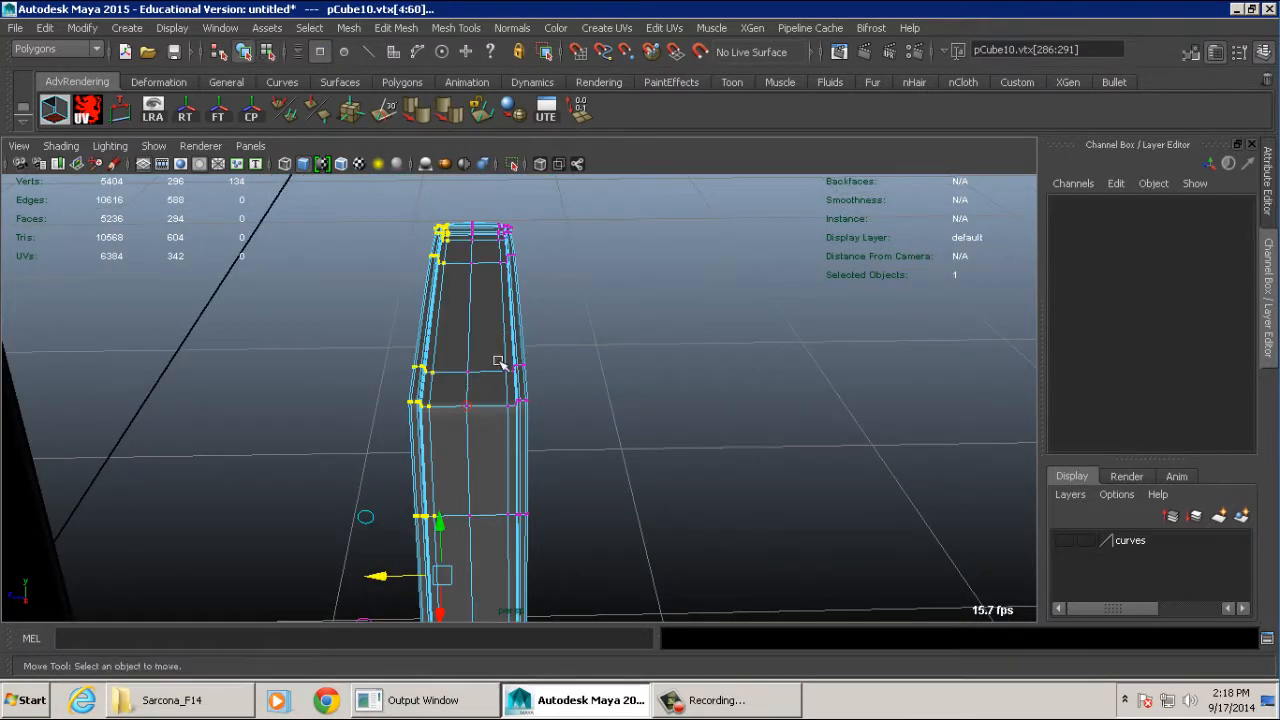
- Select the original thin book beside the copy and frame it in the view
{"action": "left_click_drag", "start_coordinate": [500, 363], "coordinate": [600, 372], "text": "alt"}
{"action": "middle_click_drag", "start_coordinate": [600, 372], "coordinate": [686, 386], "text": "alt"}
{"action": "right_click_drag", "start_coordinate": [686, 386], "coordinate": [383, 371], "text": "alt"}
{"action": "left_click_drag", "start_coordinate": [383, 371], "coordinate": [377, 363], "text": "alt"}
{"action": "left_click", "coordinate": [377, 362]}
{"action": "key", "text": "f"}
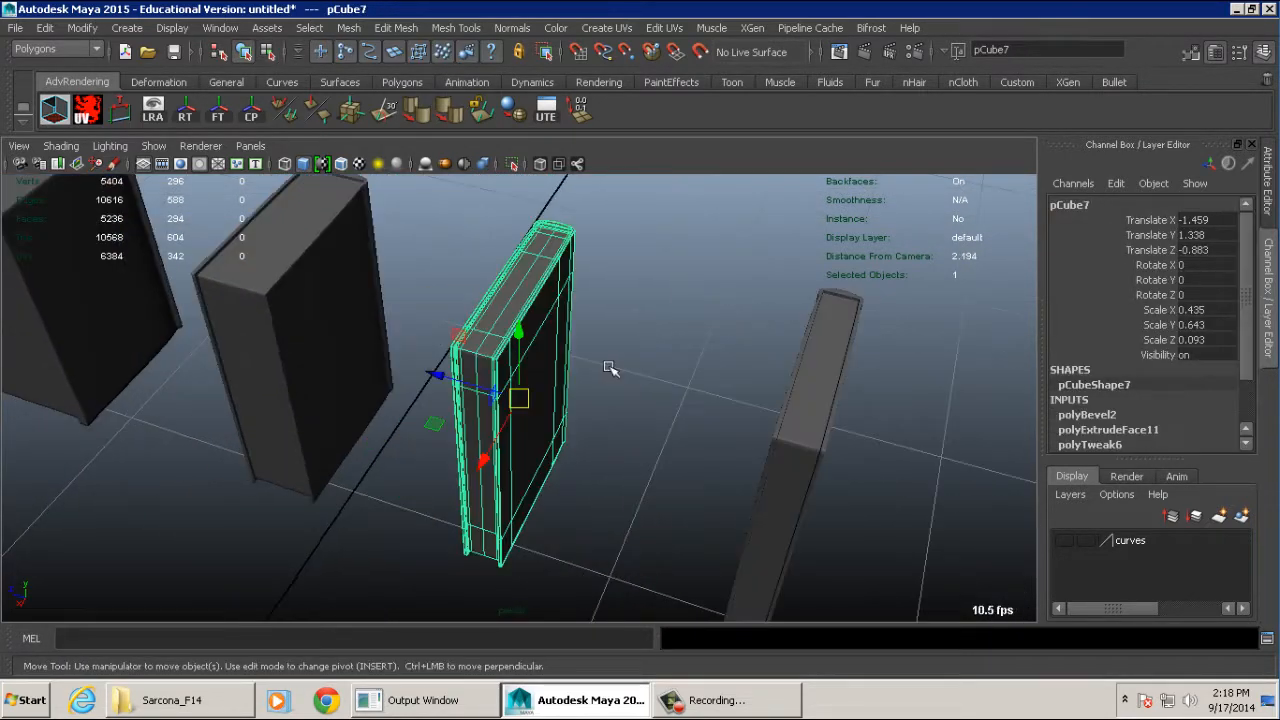
{"action": "mouse_move", "coordinate": [609, 366]}
{"action": "left_mouse_down", "text": "alt"}
{"action": "mouse_move", "coordinate": [262, 374]}
{"action": "mouse_move", "coordinate": [502, 352]}
{"action": "left_mouse_up", "text": "alt"}
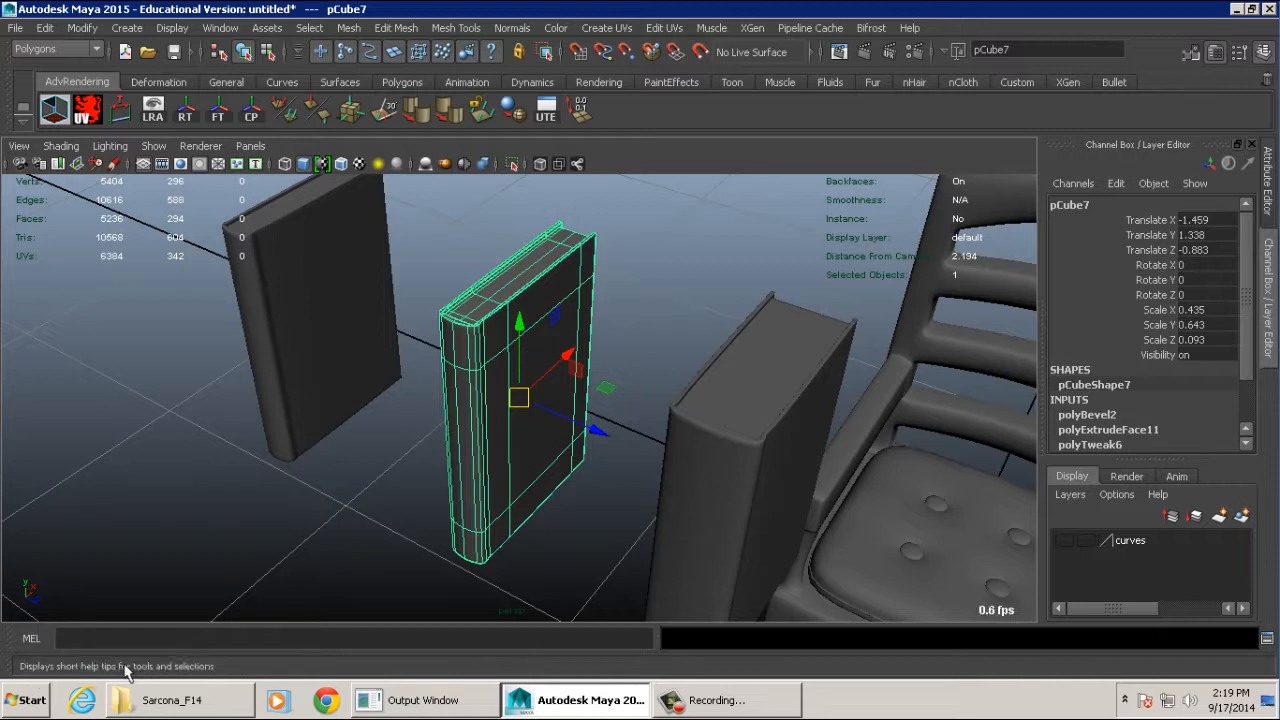
- Switch to Google Chrome and search the web for bookcases
{"action": "left_click", "coordinate": [330, 702]}
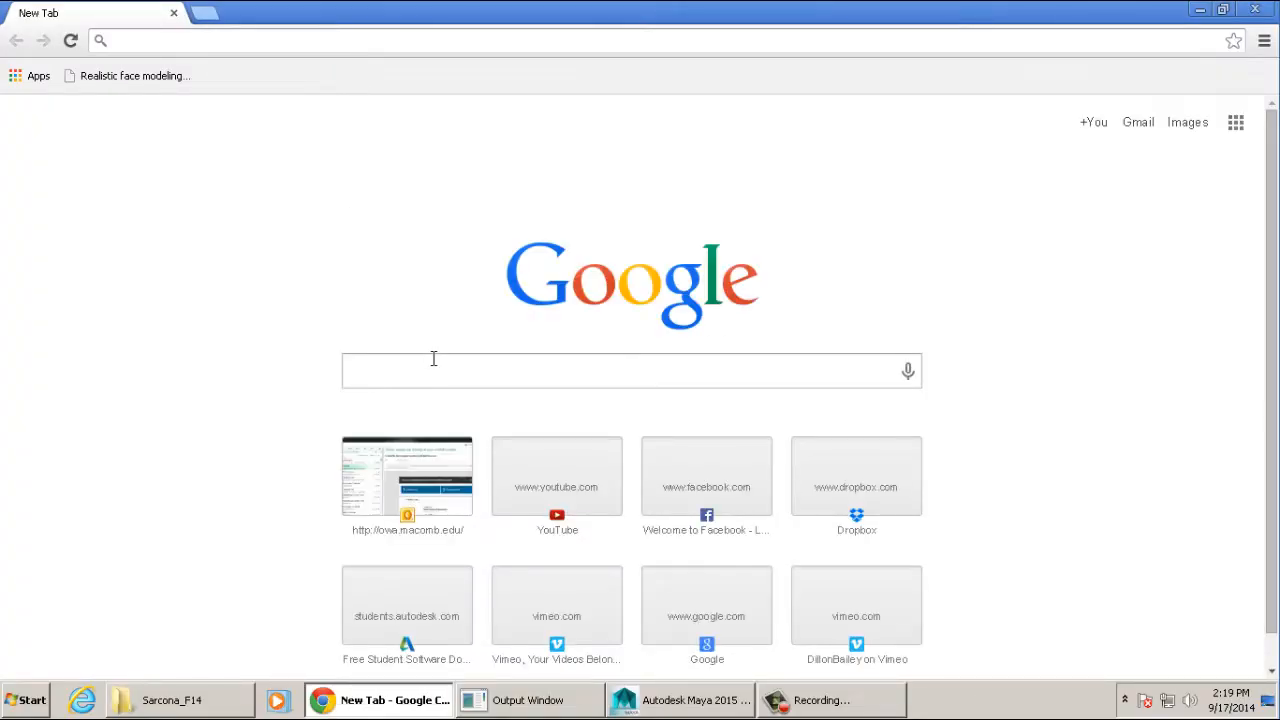
{"action": "left_click", "coordinate": [433, 360]}
{"action": "type", "text": "bookcase"}
{"action": "key", "text": "Return"}
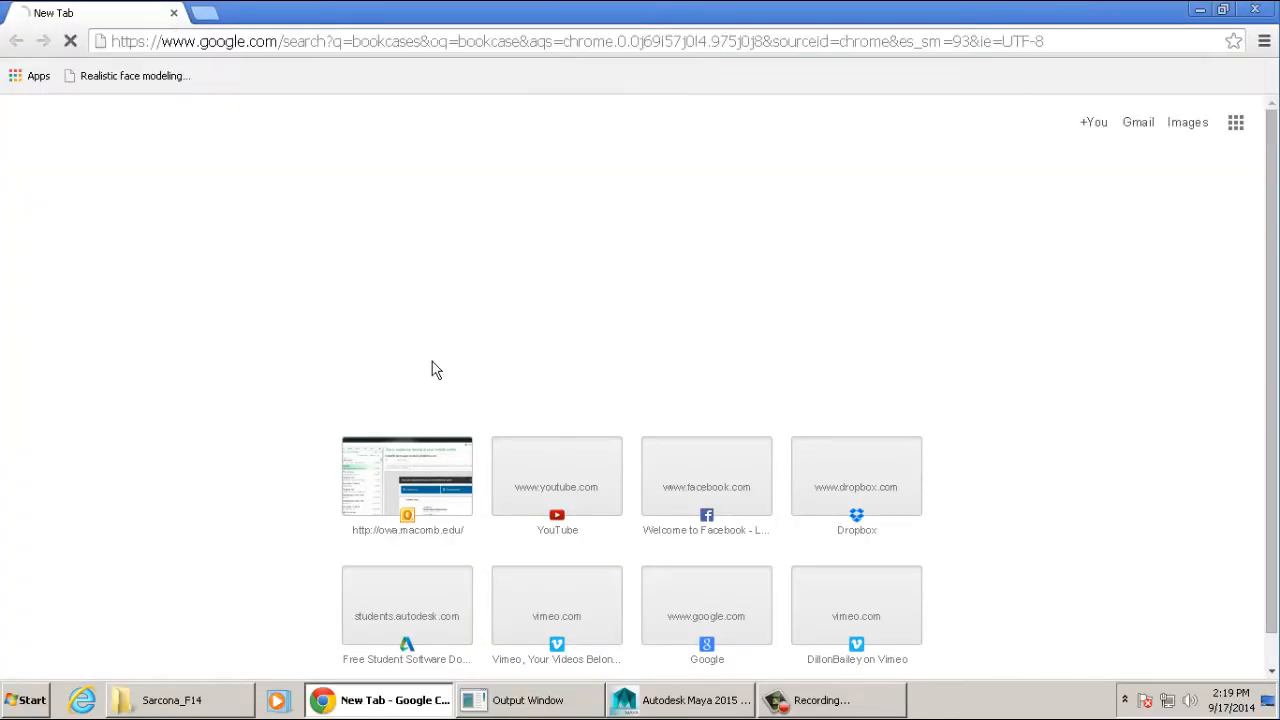
- Show the image results and open the full page of the tall white bookcase filled with old books
{"action": "left_click", "coordinate": [285, 141]}
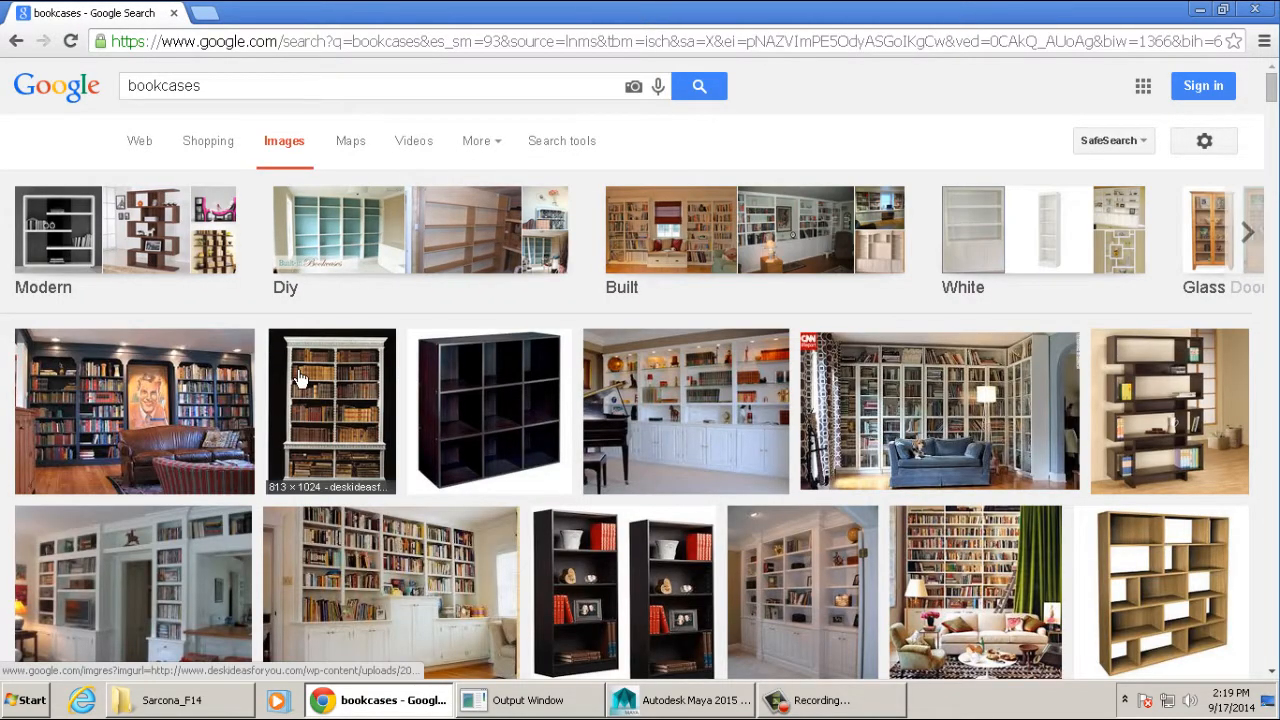
{"action": "left_click", "coordinate": [300, 380]}
{"action": "left_click", "coordinate": [965, 347]}
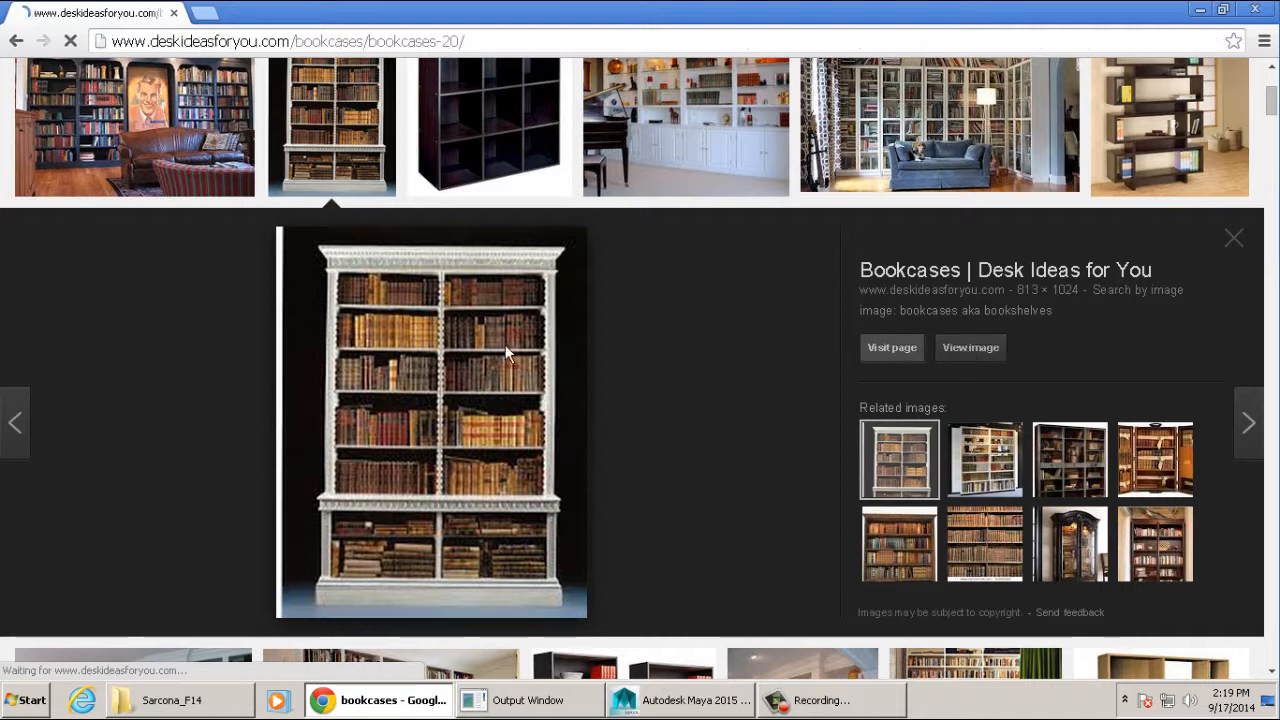
{"action": "scroll", "coordinate": [585, 404], "scroll_direction": "down", "scroll_amount": 2}
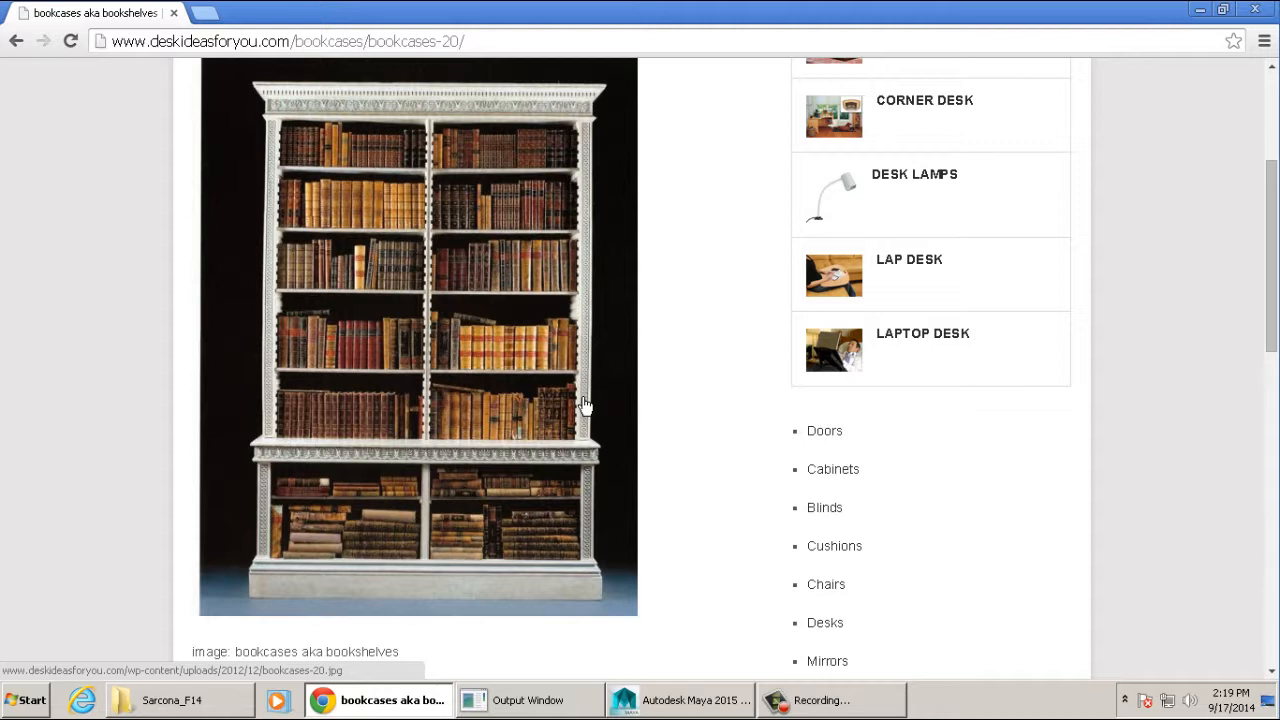
- Switch back to Maya and raise the thin book to Translate Y 2.112
{"action": "key", "text": "alt+Tab"}
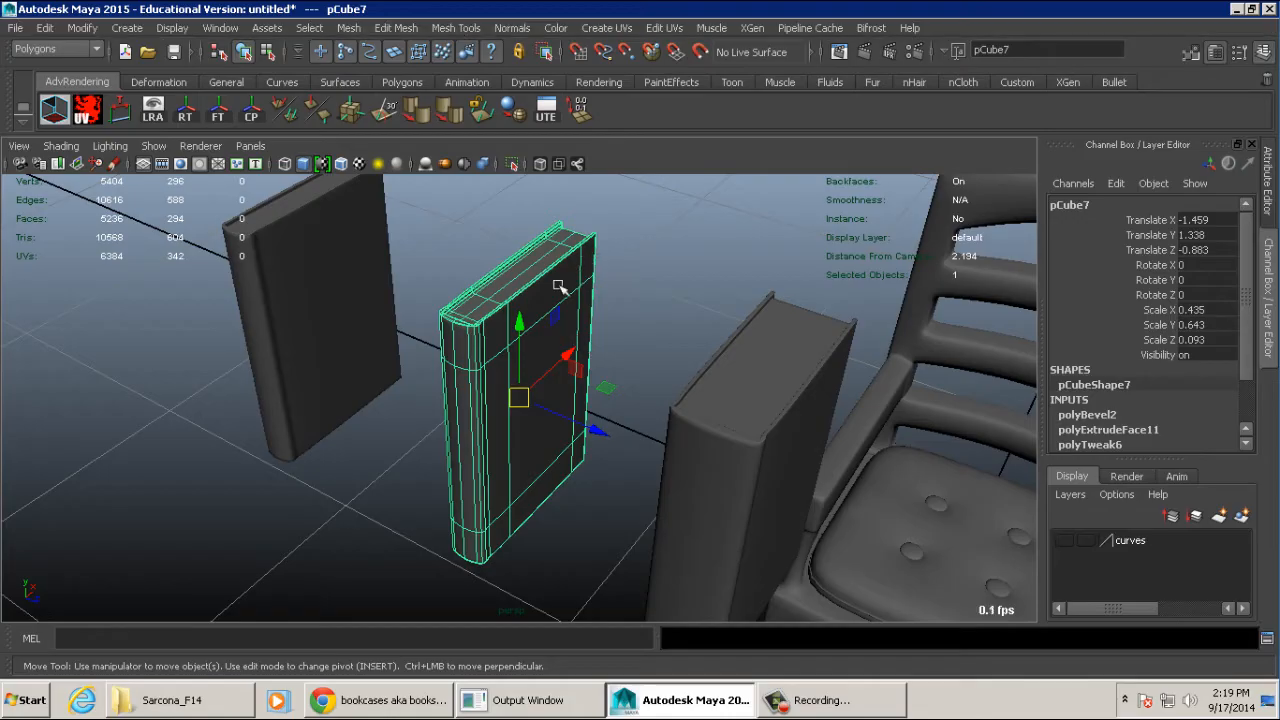
{"action": "left_click_drag", "start_coordinate": [546, 341], "coordinate": [640, 340], "text": "alt"}
{"action": "right_click_drag", "start_coordinate": [640, 340], "coordinate": [263, 297], "text": "alt"}
{"action": "left_click_drag", "start_coordinate": [263, 297], "coordinate": [310, 325], "text": "alt"}
{"action": "left_click_drag", "start_coordinate": [519, 311], "coordinate": [521, 143]}
- Duplicate the raised book one thickness along Z and repeat the offset copy until the row reaches Translate Z -2.797
{"action": "key", "text": "ctrl+d"}
{"action": "left_click_drag", "start_coordinate": [612, 234], "coordinate": [585, 234]}
{"action": "key", "text": "shift+d"}
{"action": "key", "text": "shift+d"}
{"action": "key", "text": "shift+d"}
{"action": "key", "text": "shift+d"}
{"action": "key", "text": "shift+d"}
{"action": "key", "text": "shift+d"}
{"action": "key", "text": "shift+d"}
{"action": "key", "text": "shift+d"}
{"action": "key", "text": "shift+d"}
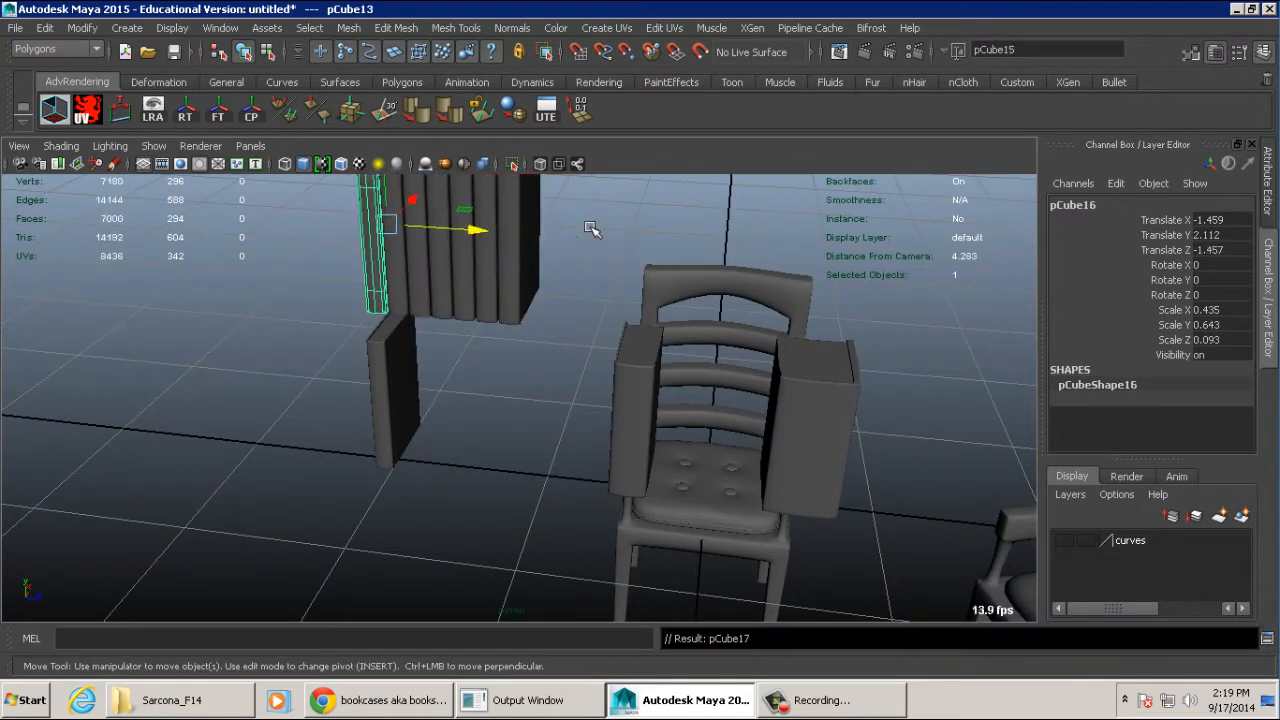
{"action": "key", "text": "shift+d"}
{"action": "key", "text": "shift+d"}
{"action": "key", "text": "shift+d"}
{"action": "key", "text": "shift+d"}
{"action": "key", "text": "shift+d"}
{"action": "key", "text": "shift+d"}
{"action": "key", "text": "shift+d"}
{"action": "key", "text": "shift+d"}
{"action": "key", "text": "shift+d"}
{"action": "key", "text": "shift+d"}
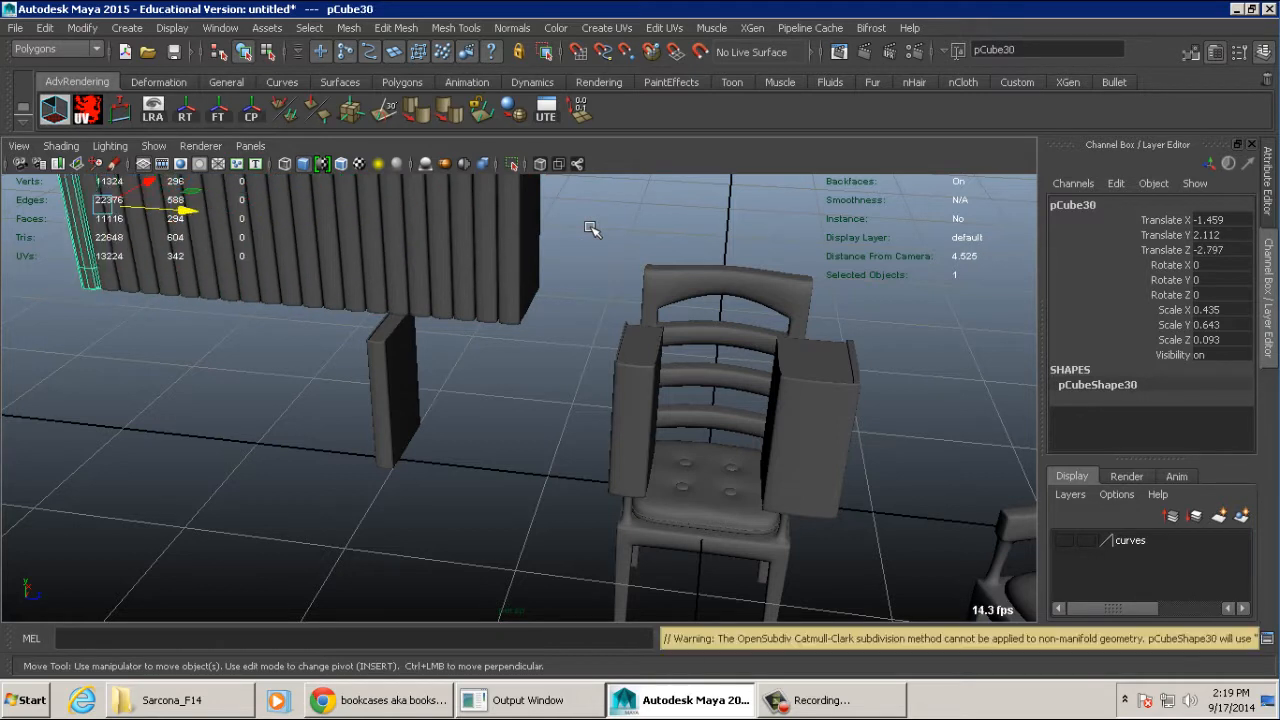
- Delete all the repeated copies in the row, keeping only the first raised book
{"action": "middle_click_drag", "start_coordinate": [574, 182], "coordinate": [591, 260], "text": "alt"}
{"action": "left_click_drag", "start_coordinate": [588, 290], "coordinate": [591, 259], "text": "alt"}
{"action": "left_click", "coordinate": [609, 356]}
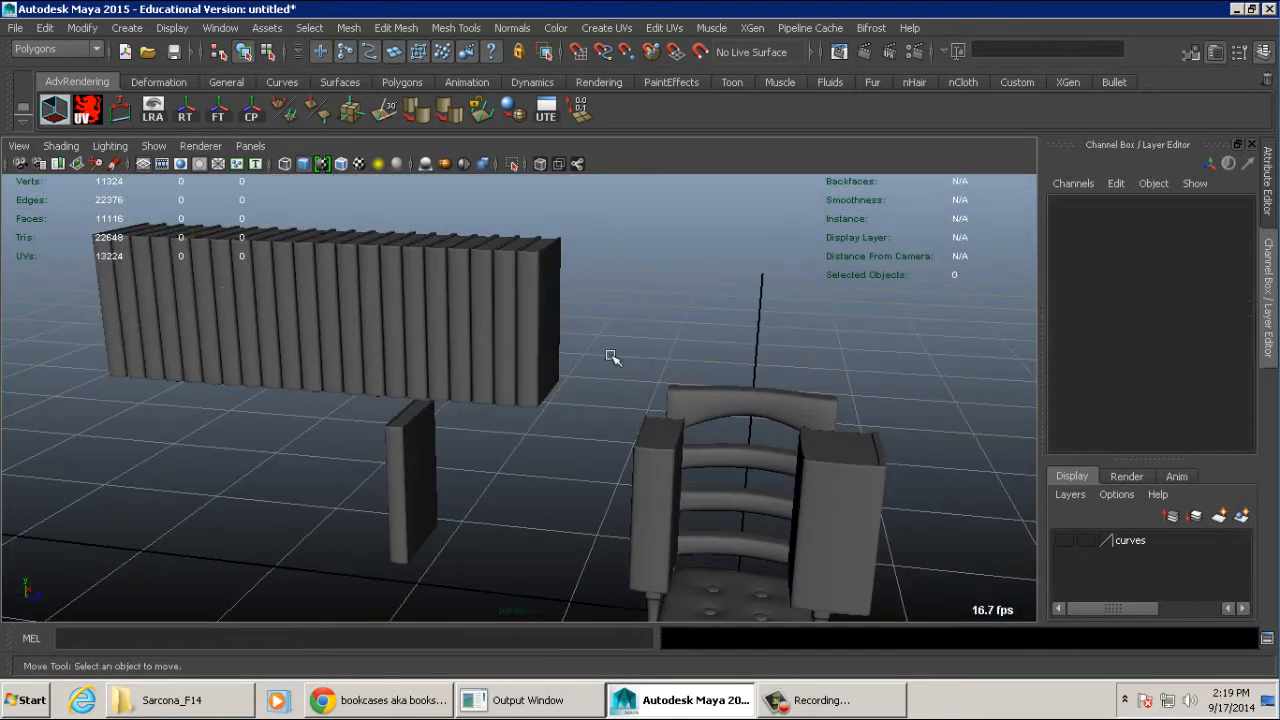
{"action": "left_click_drag", "start_coordinate": [610, 361], "coordinate": [622, 316], "text": "alt"}
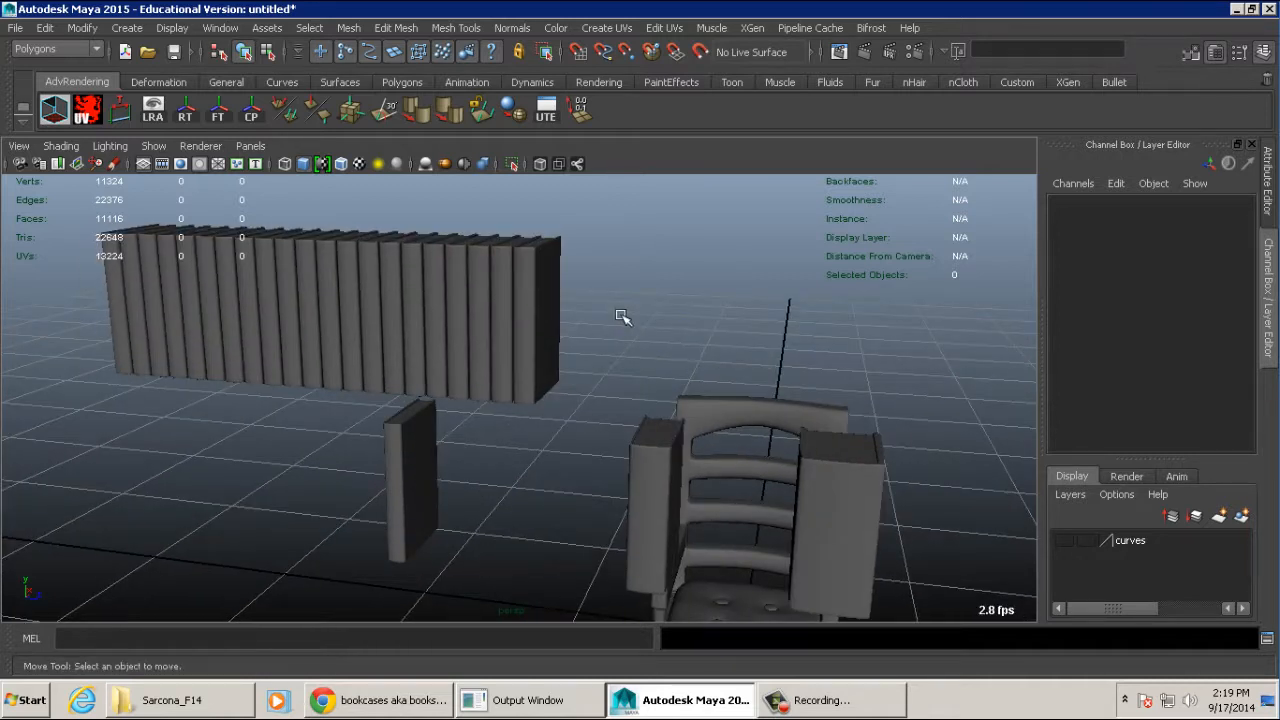
{"action": "left_click_drag", "start_coordinate": [486, 258], "coordinate": [63, 254]}
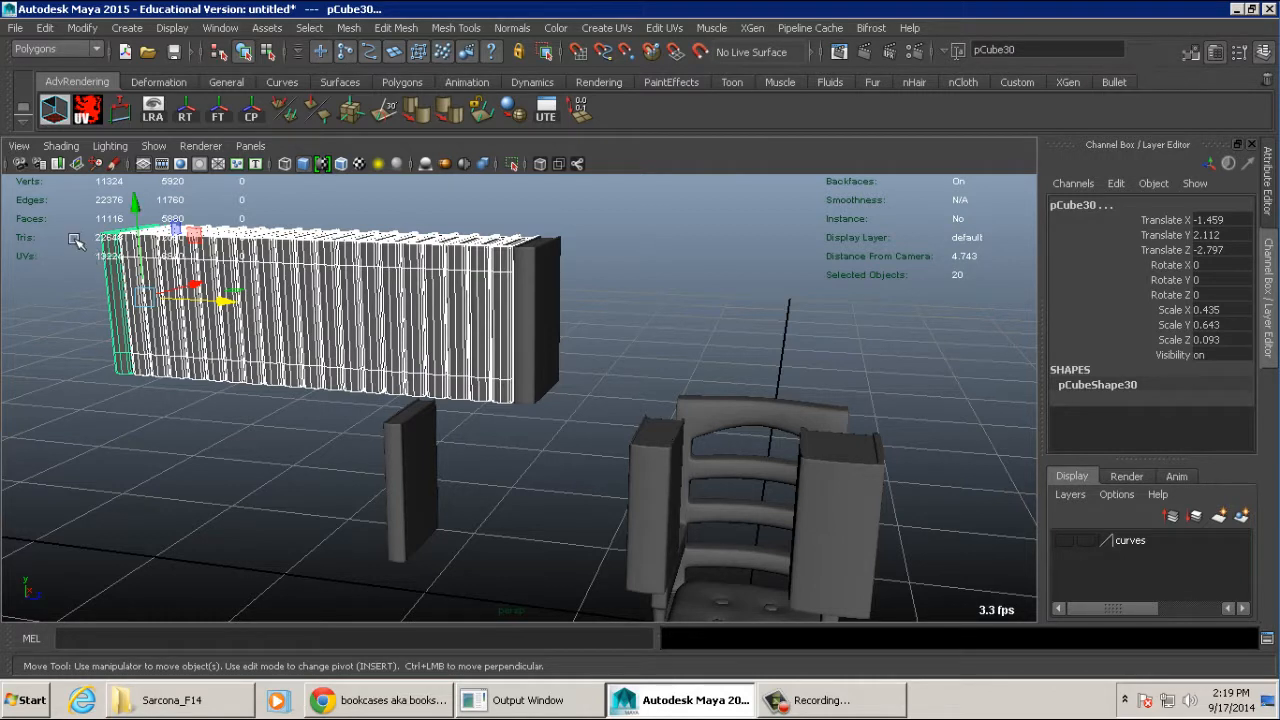
{"action": "key", "text": "Delete"}
- Inspect the remaining raised book up close and compare it with the bookcase photo in Google Chrome
{"action": "left_click_drag", "start_coordinate": [471, 317], "coordinate": [572, 293]}
{"action": "key", "text": "f"}
{"action": "left_click", "coordinate": [590, 322]}
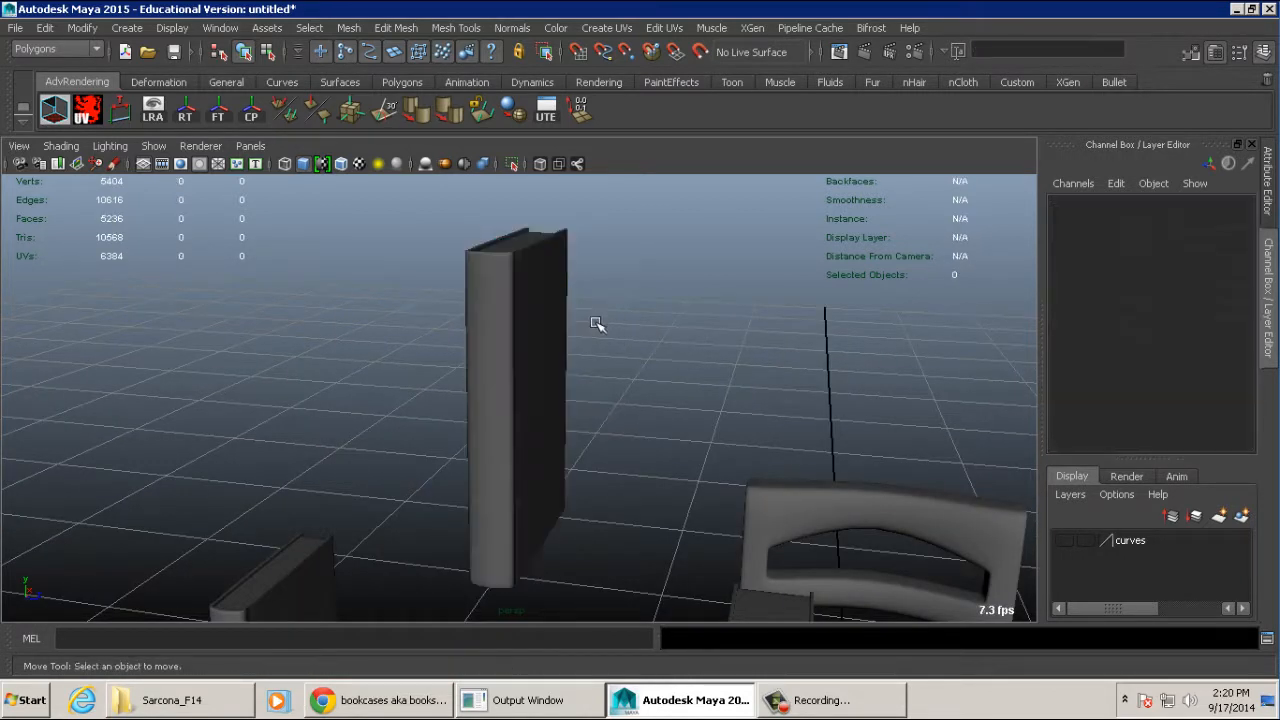
{"action": "right_click_drag", "start_coordinate": [590, 338], "coordinate": [644, 314], "text": "alt"}
{"action": "key", "text": "alt+Tab"}
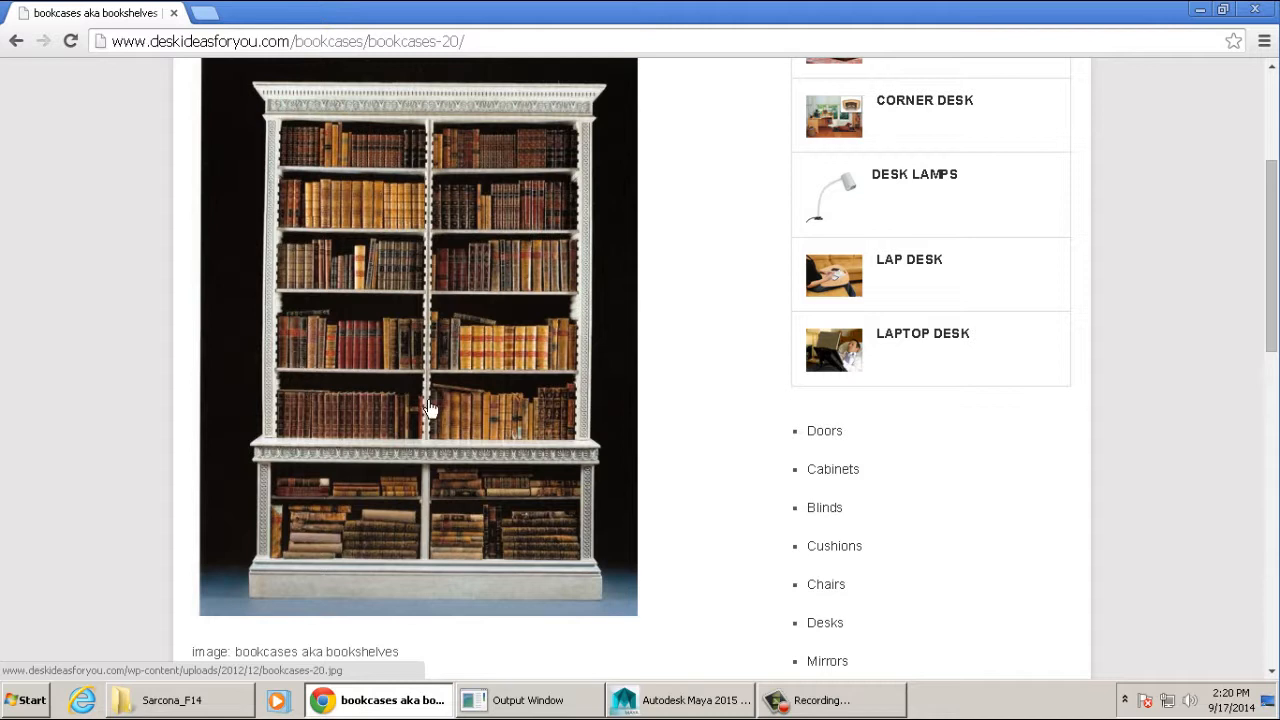
- Switch back to Maya and start a new scene without saving the current one
{"action": "left_click", "coordinate": [660, 700]}
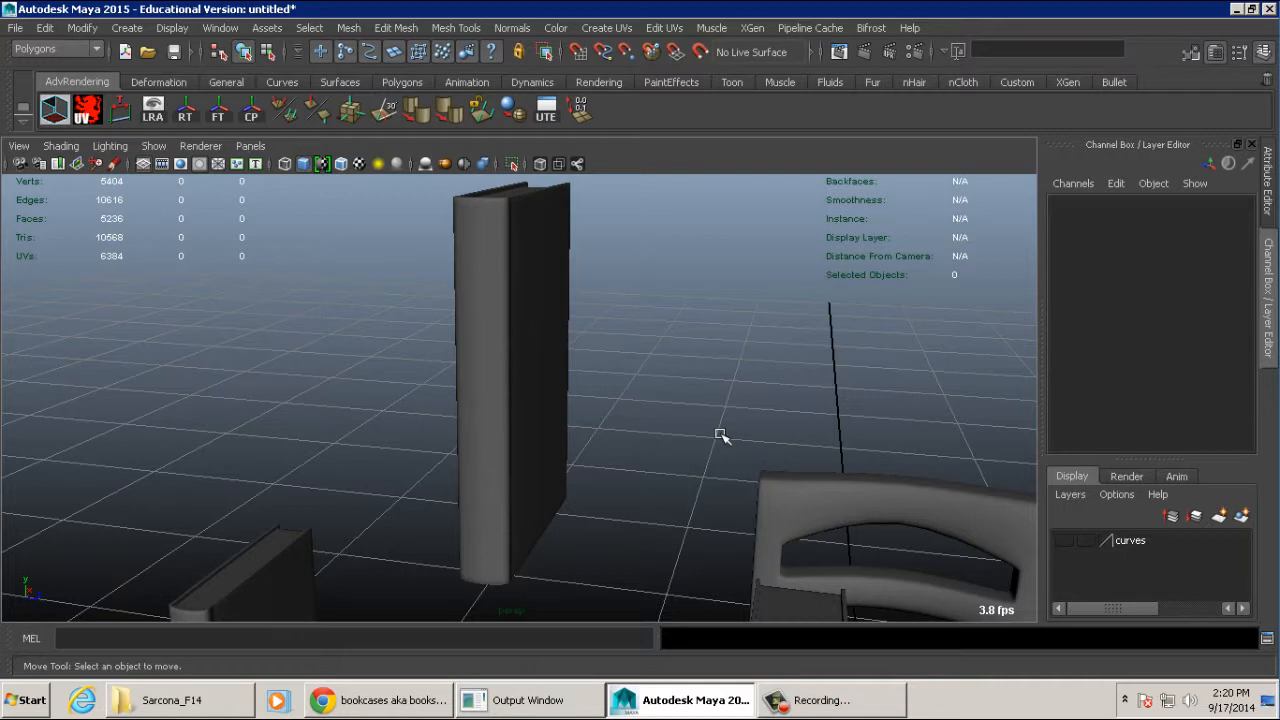
{"action": "key", "text": "ctrl+n"}
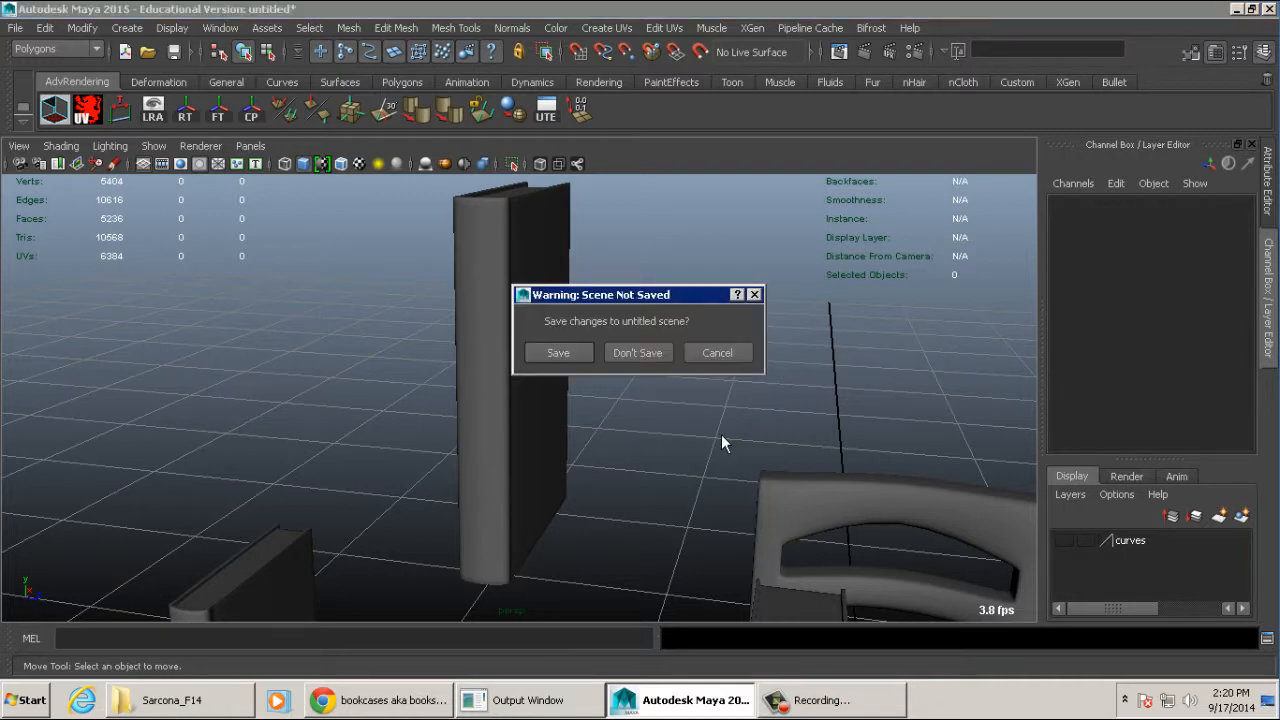
{"action": "key", "text": "n"}
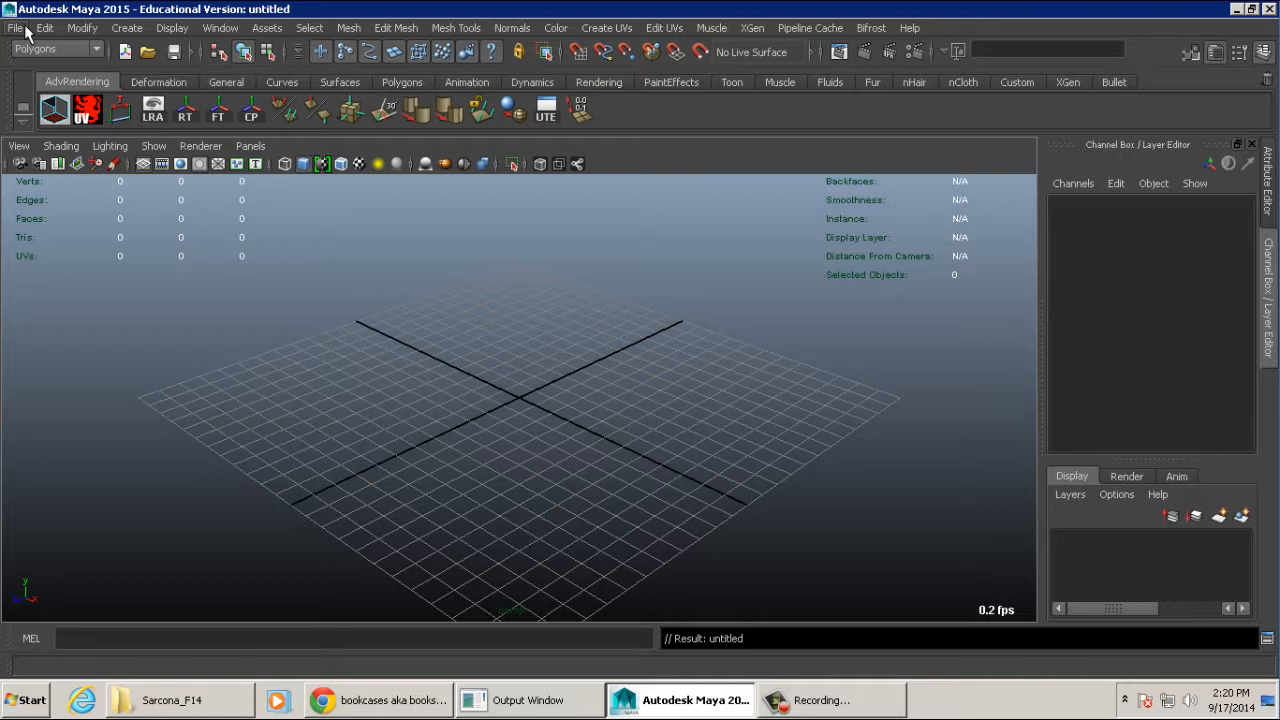
- Set the current project to the desk project folder inside the work directory
{"action": "left_click", "coordinate": [16, 28]}
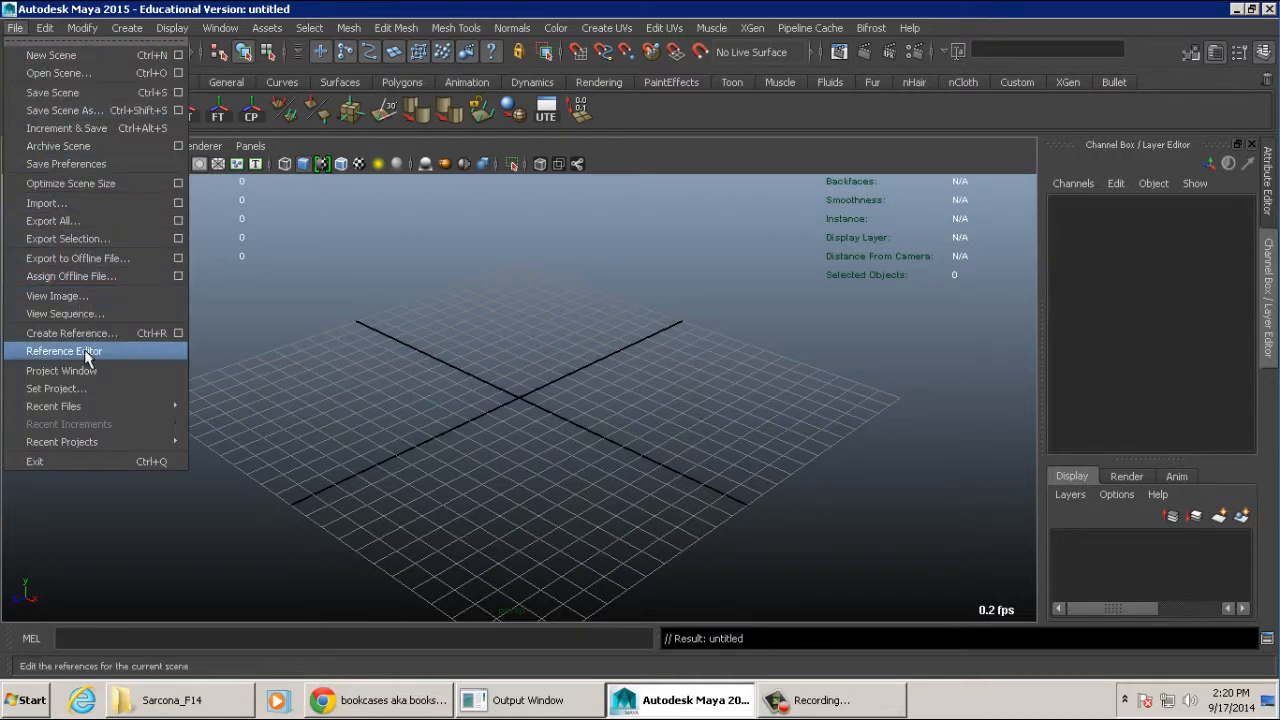
{"action": "left_click", "coordinate": [91, 394]}
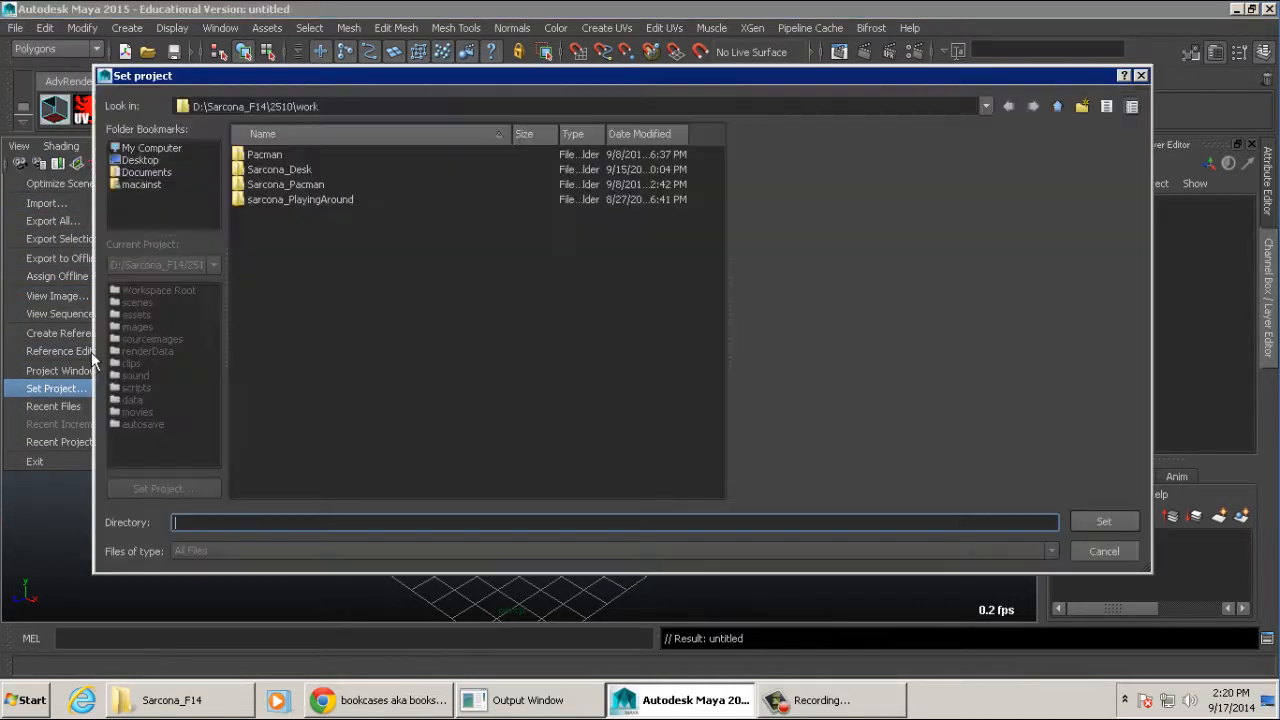
{"action": "left_click", "coordinate": [269, 172]}
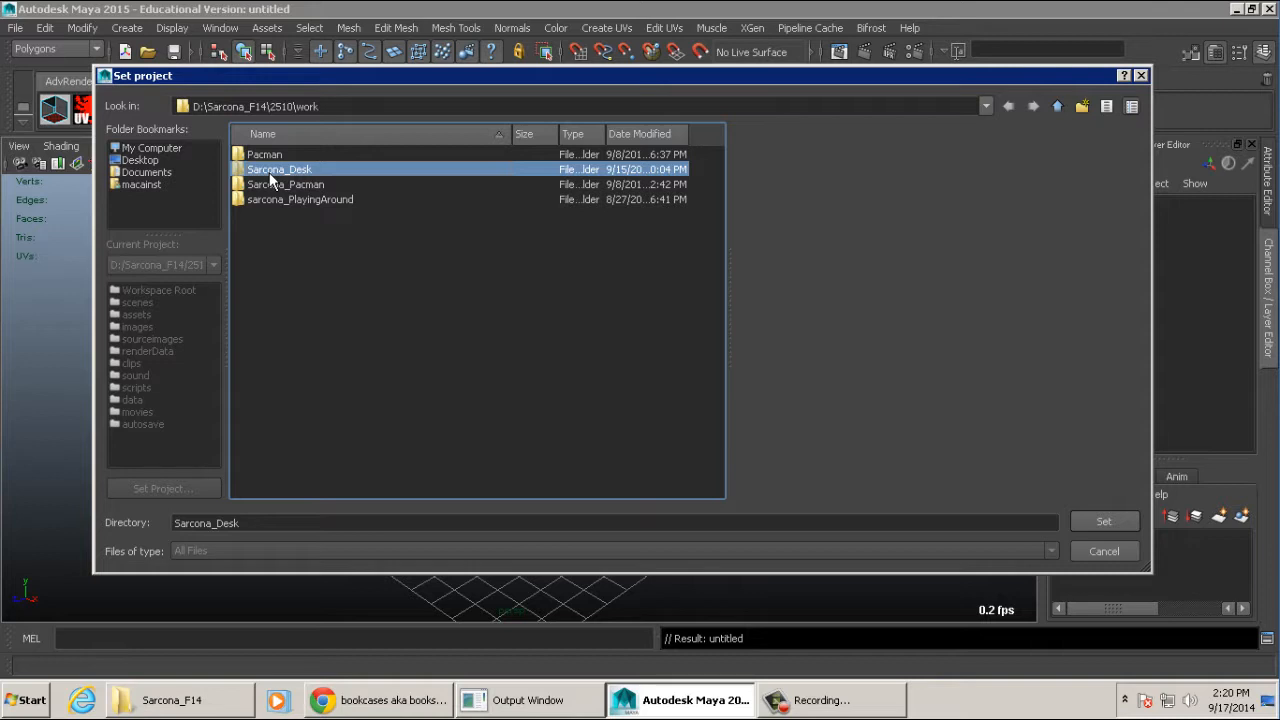
{"action": "double_click", "coordinate": [322, 174]}
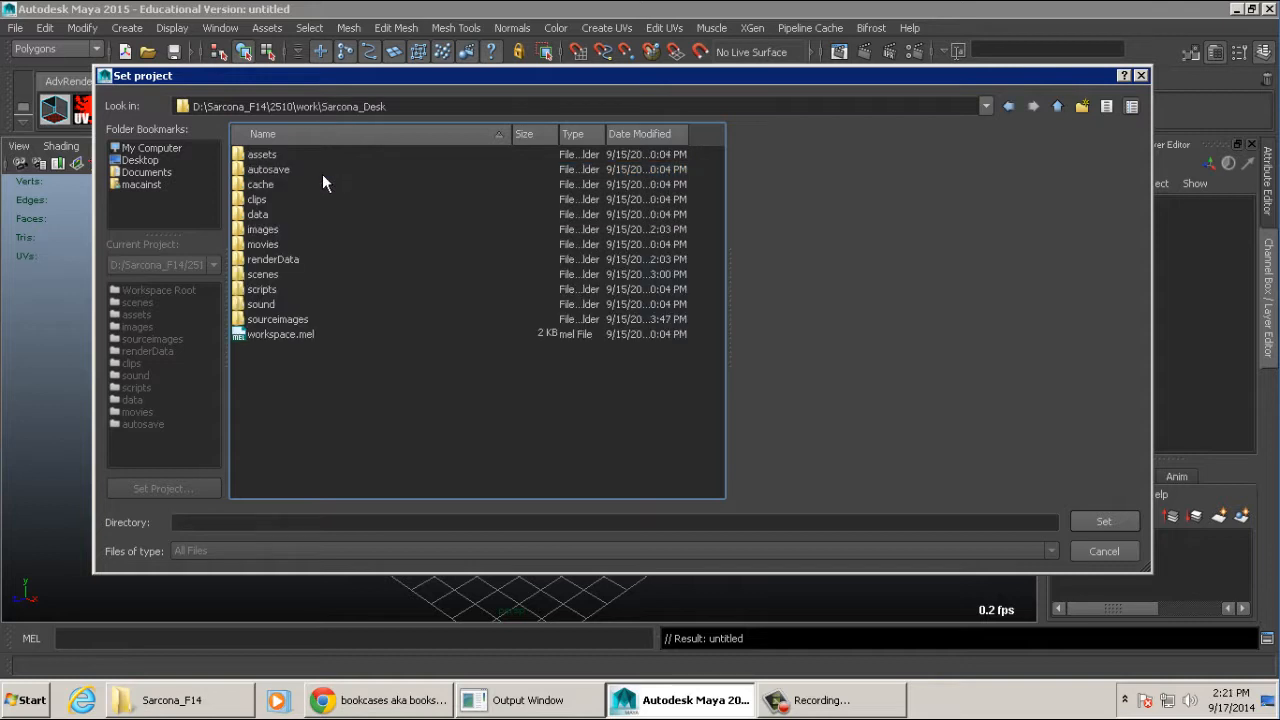
{"action": "key", "text": "BackSpace"}
{"action": "left_click", "coordinate": [318, 171]}
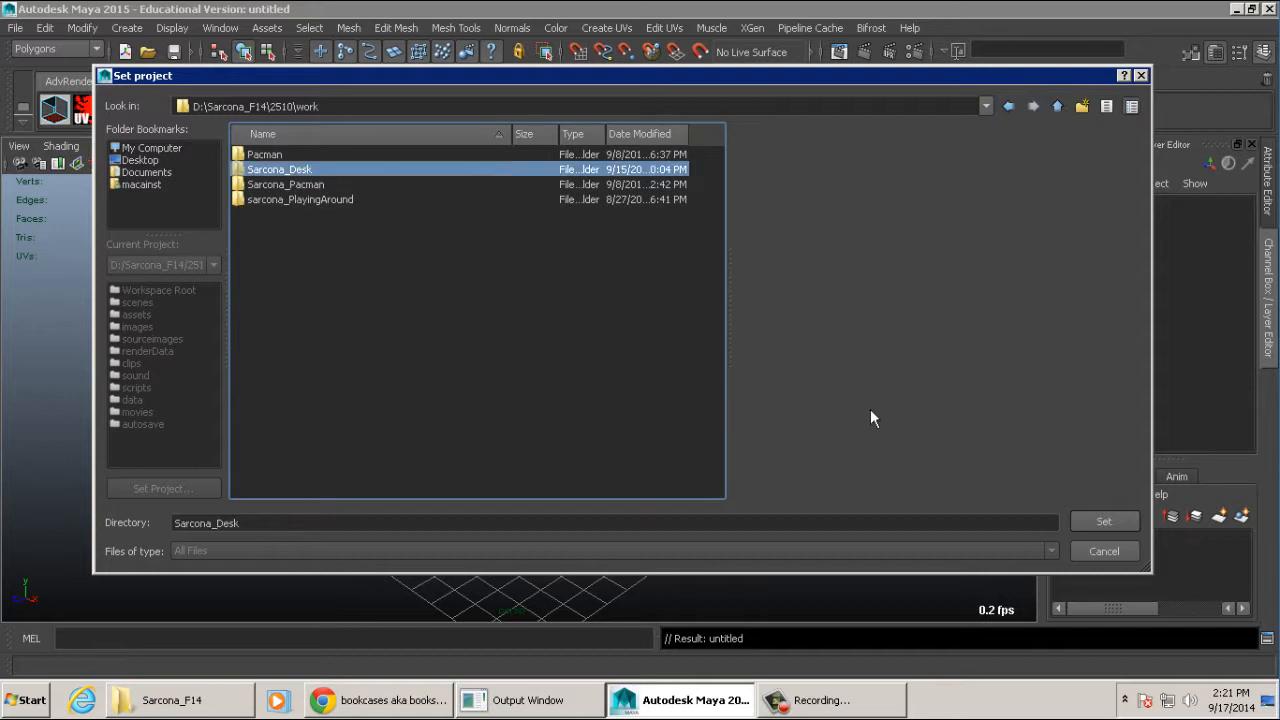
{"action": "left_click", "coordinate": [1110, 523]}
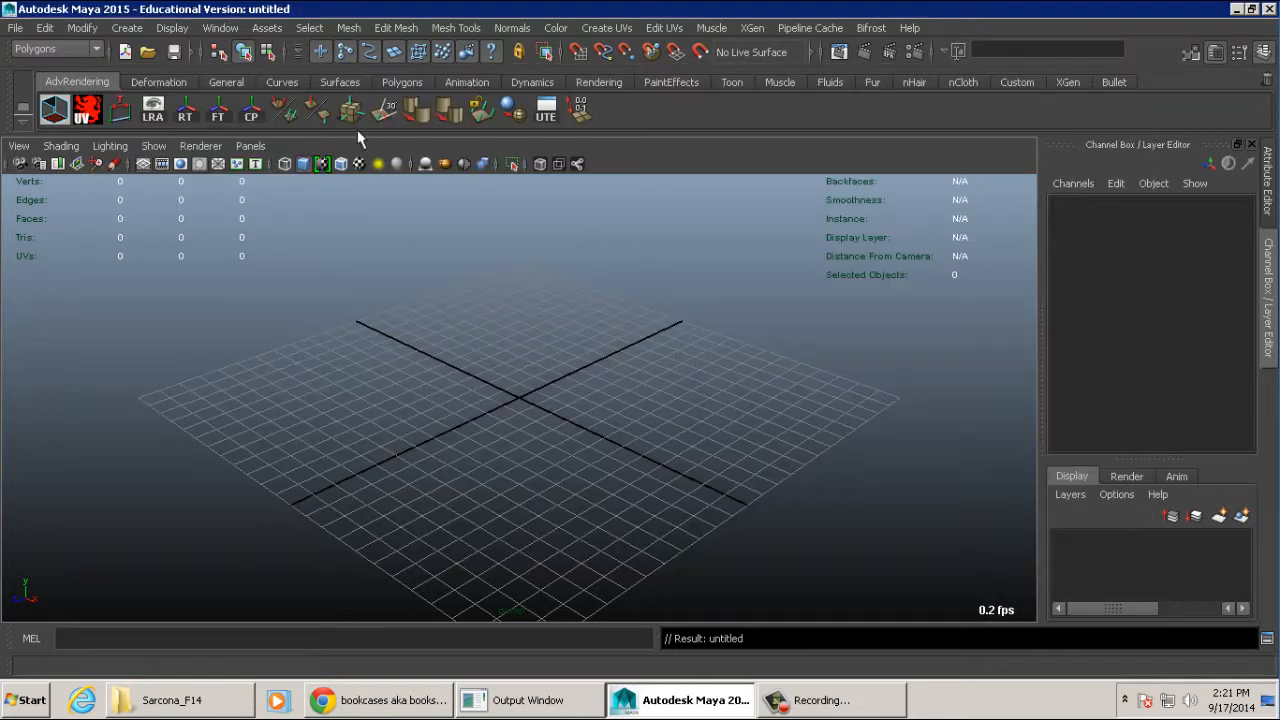
- Open the desk project's 001 scene file and select the desk model
{"action": "left_click", "coordinate": [147, 53]}
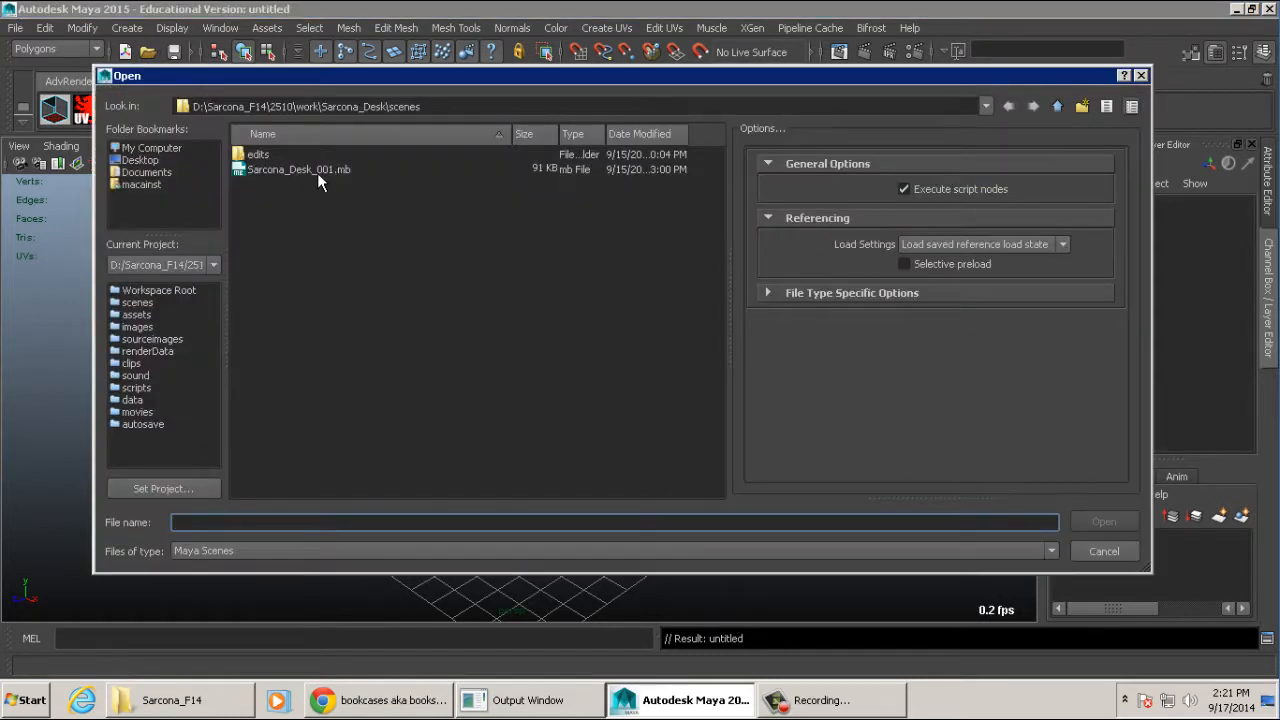
{"action": "double_click", "coordinate": [317, 170]}
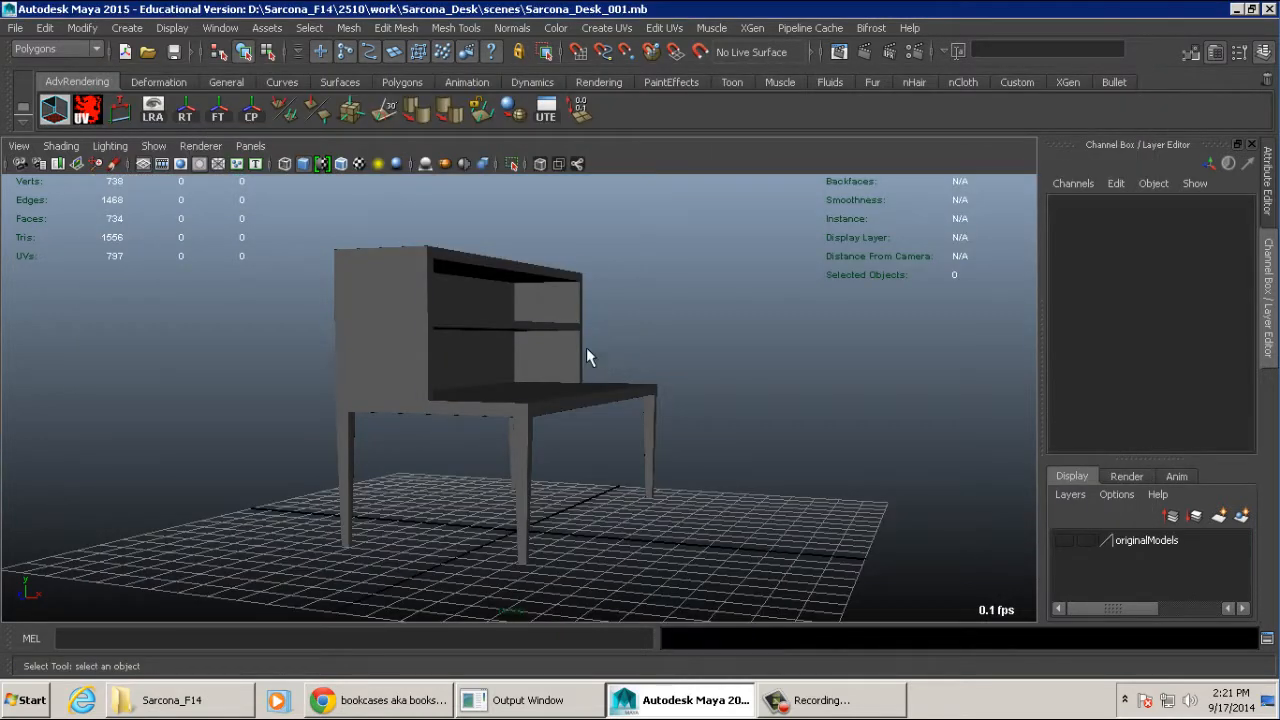
{"action": "left_click", "coordinate": [590, 390]}
- Examine the desk with its shelf unit from several angles and review its construction history inputs
{"action": "left_click_drag", "start_coordinate": [686, 380], "coordinate": [634, 383], "text": "alt"}
{"action": "right_click_drag", "start_coordinate": [634, 383], "coordinate": [718, 386], "text": "alt"}
{"action": "middle_click_drag", "start_coordinate": [718, 386], "coordinate": [711, 372], "text": "alt"}
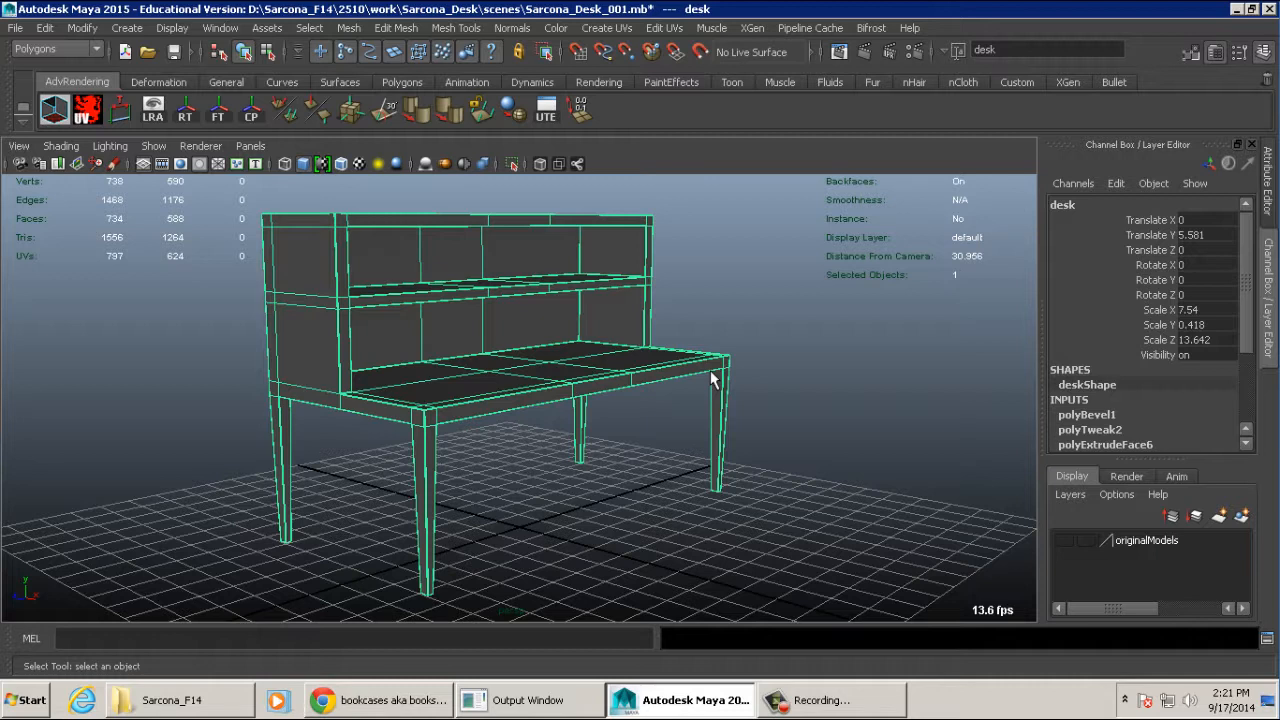
{"action": "scroll", "coordinate": [1161, 295], "scroll_direction": "down", "scroll_amount": 3}
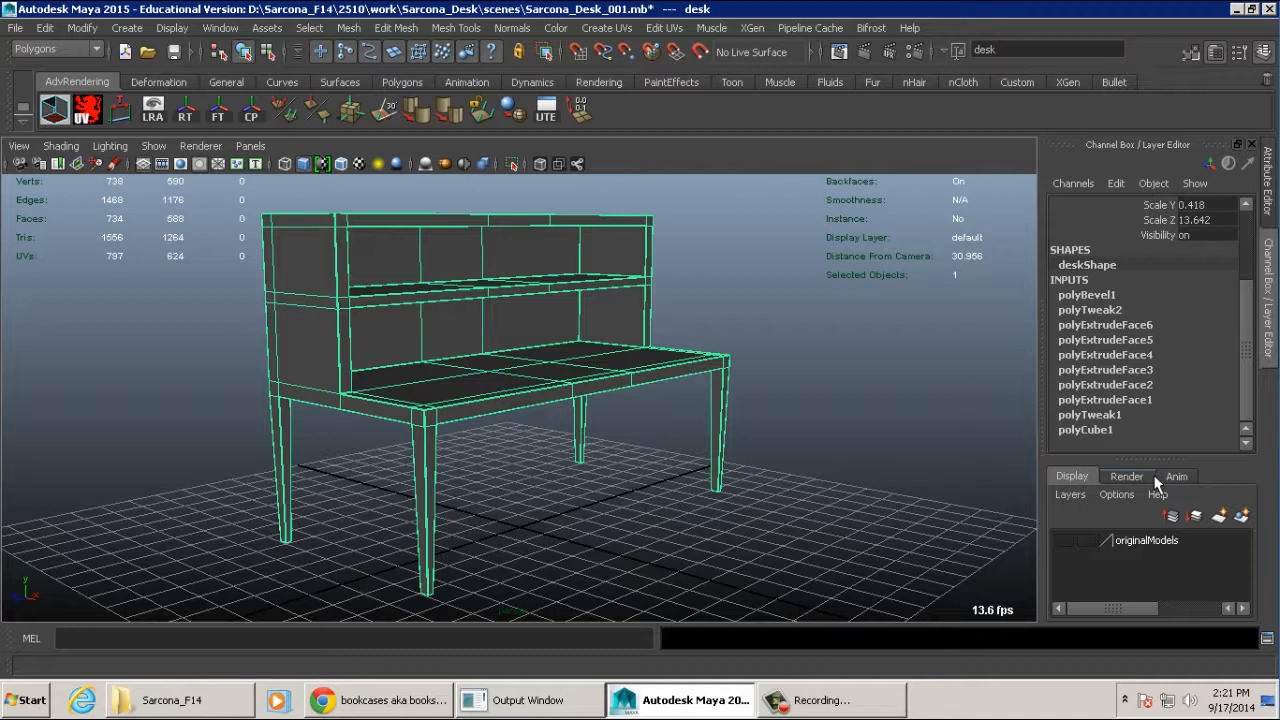
{"action": "left_click_drag", "start_coordinate": [703, 337], "coordinate": [586, 351], "text": "alt"}
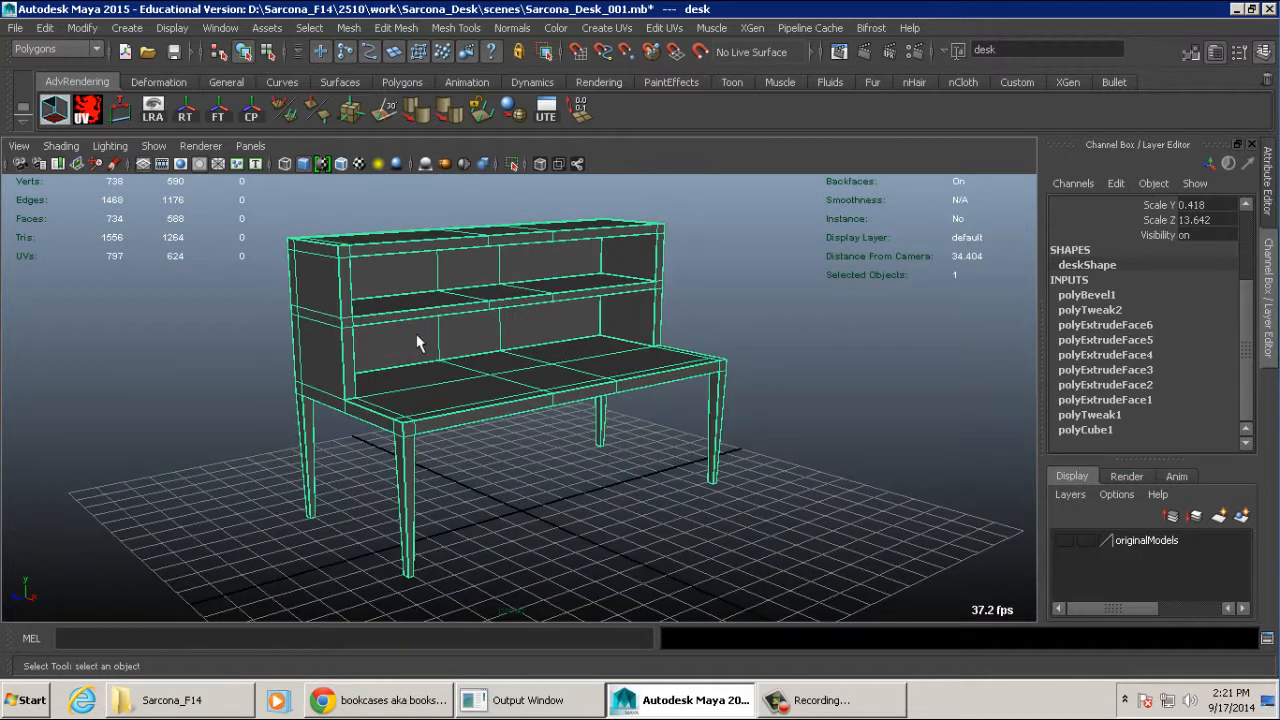
- Add the command that deletes history by type to the Custom shelf as a shortcut
{"action": "left_click", "coordinate": [1015, 82]}
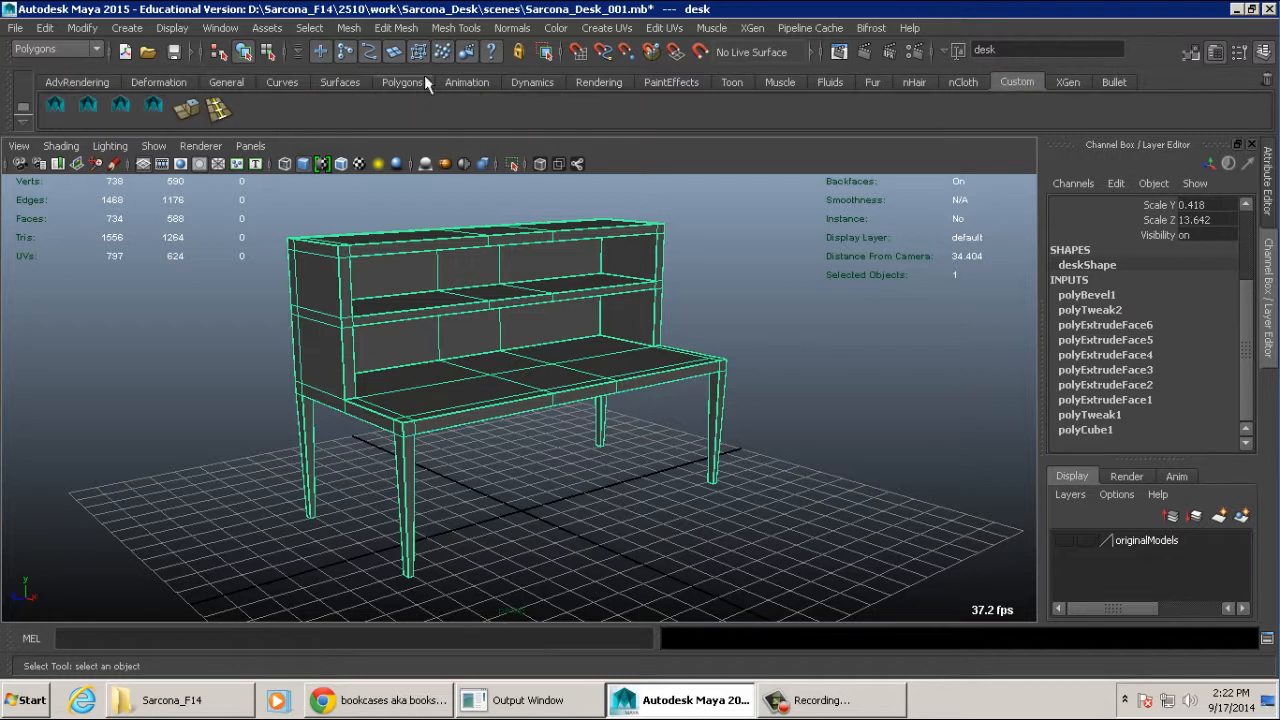
{"action": "left_click", "coordinate": [45, 28]}
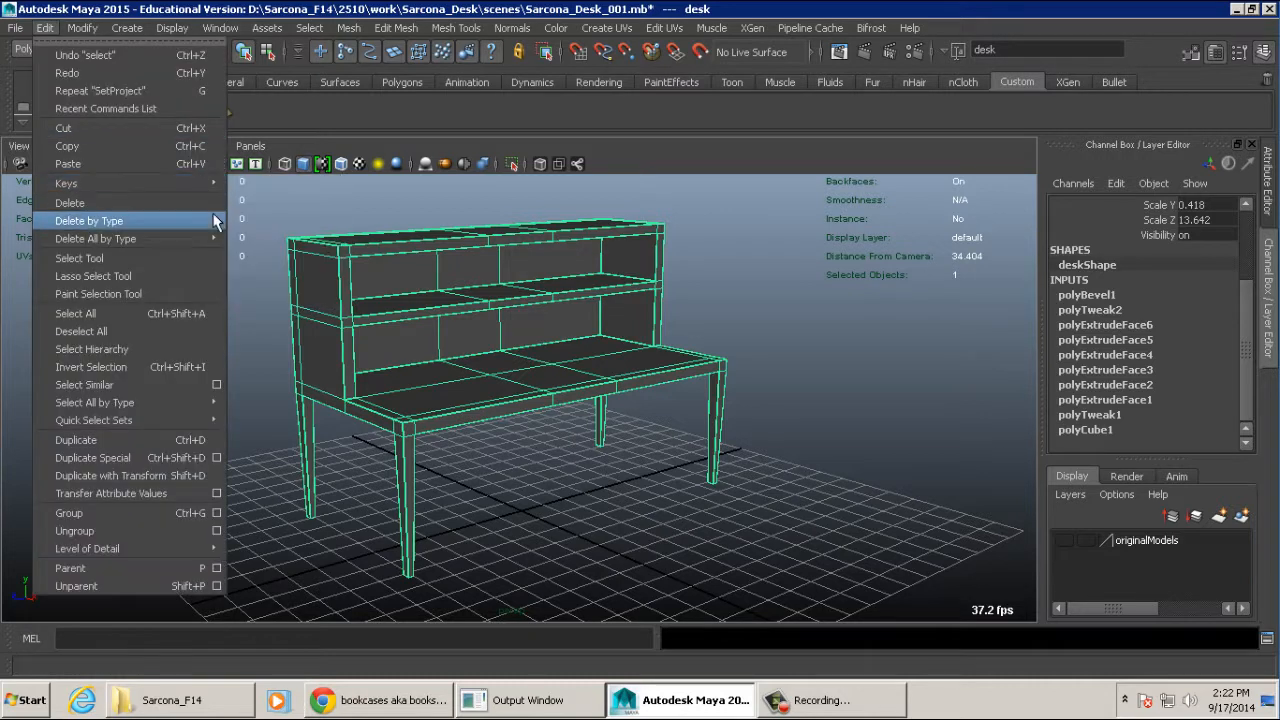
{"action": "mouse_move", "coordinate": [200, 220]}
{"action": "left_click", "coordinate": [268, 231], "text": "ctrl+shift"}
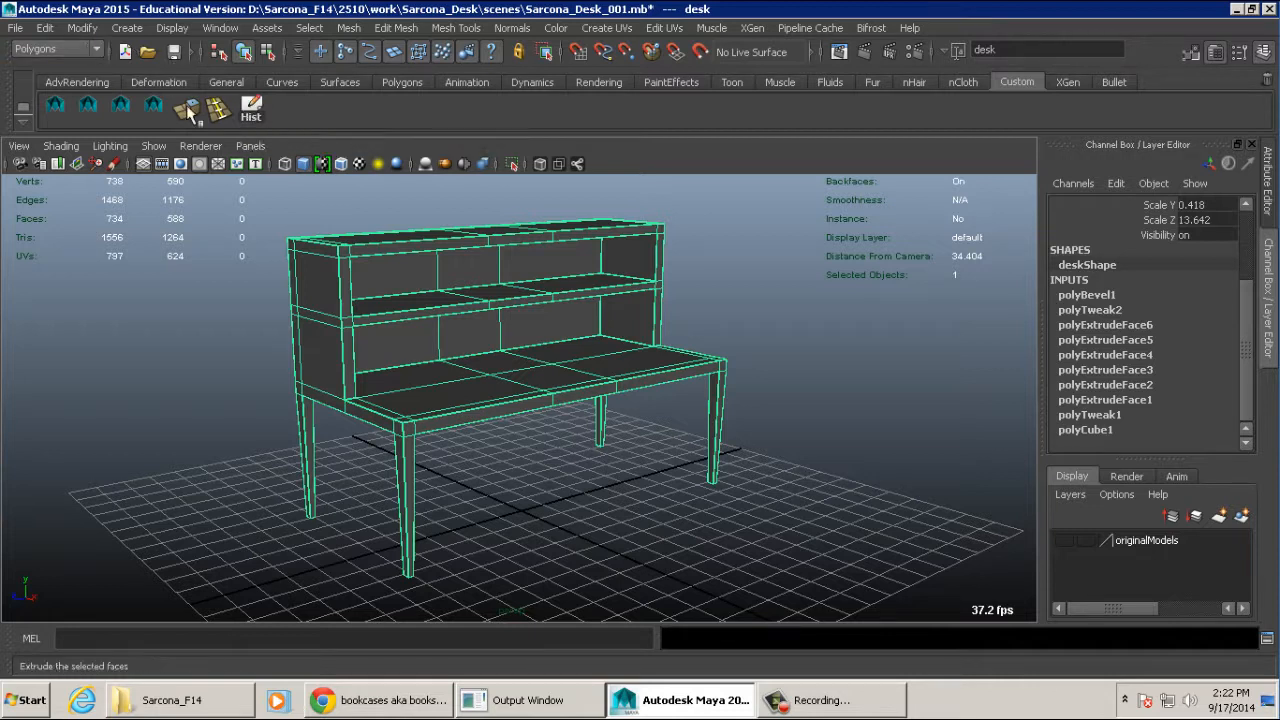
- Delete the desk's construction history and freeze its transformations
{"action": "left_click", "coordinate": [45, 27]}
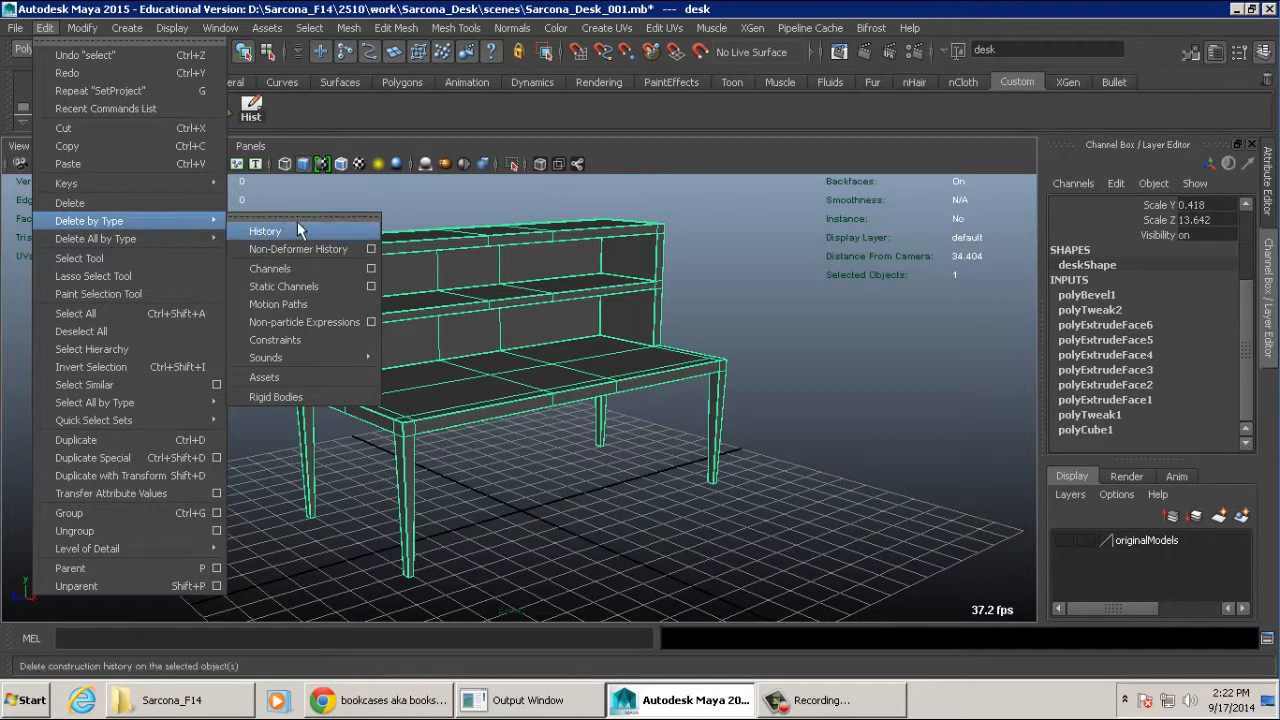
{"action": "left_click", "coordinate": [300, 229]}
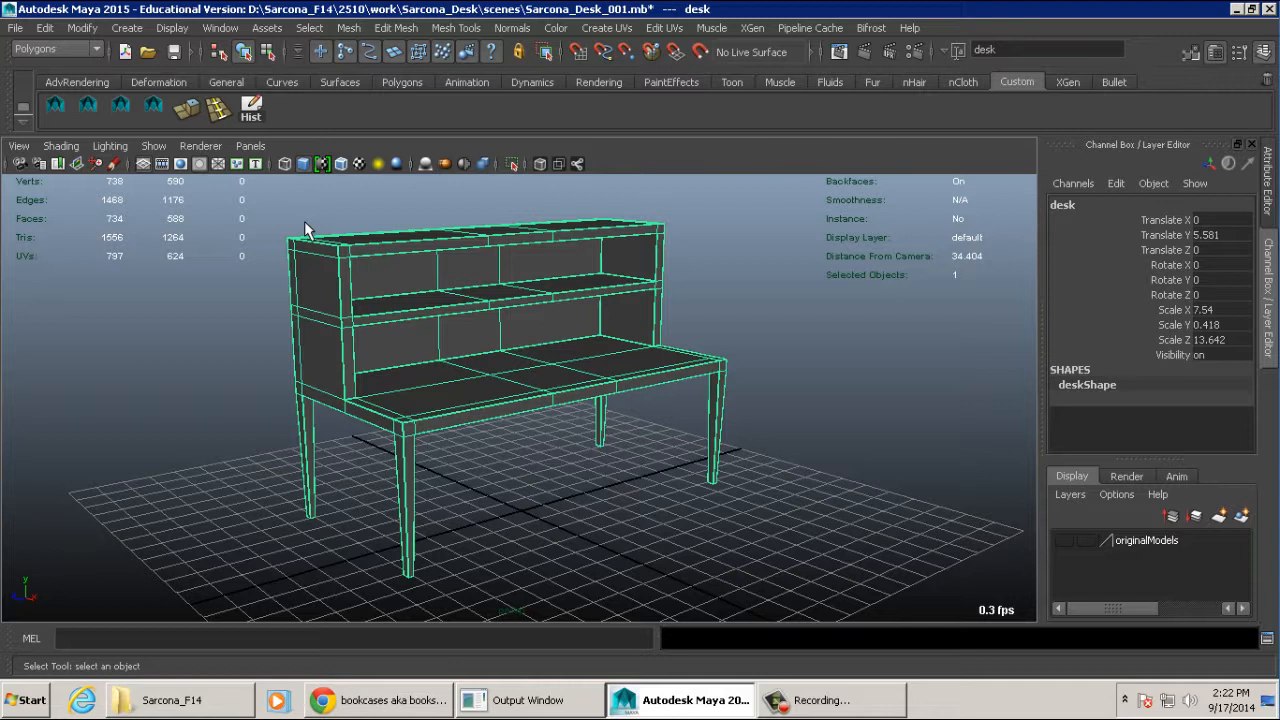
{"action": "left_click_drag", "start_coordinate": [371, 280], "coordinate": [608, 320], "text": "alt"}
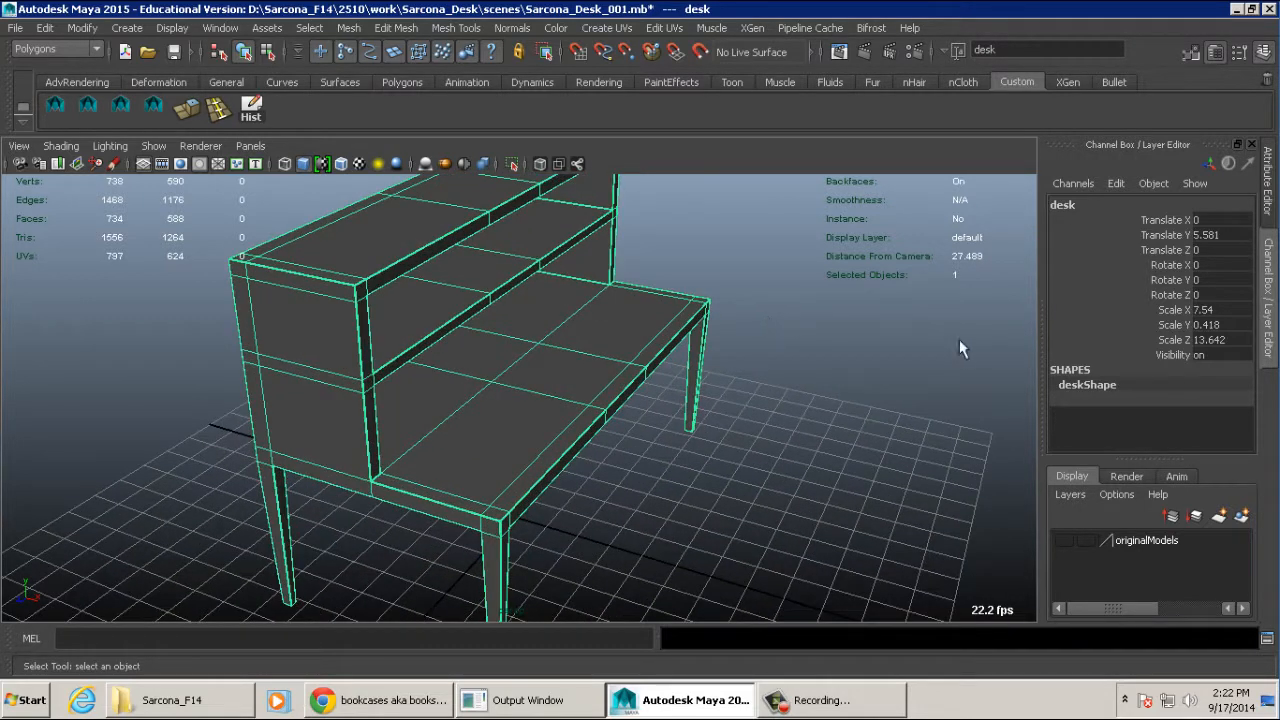
{"action": "left_click_drag", "start_coordinate": [914, 349], "coordinate": [1100, 255], "text": "alt"}
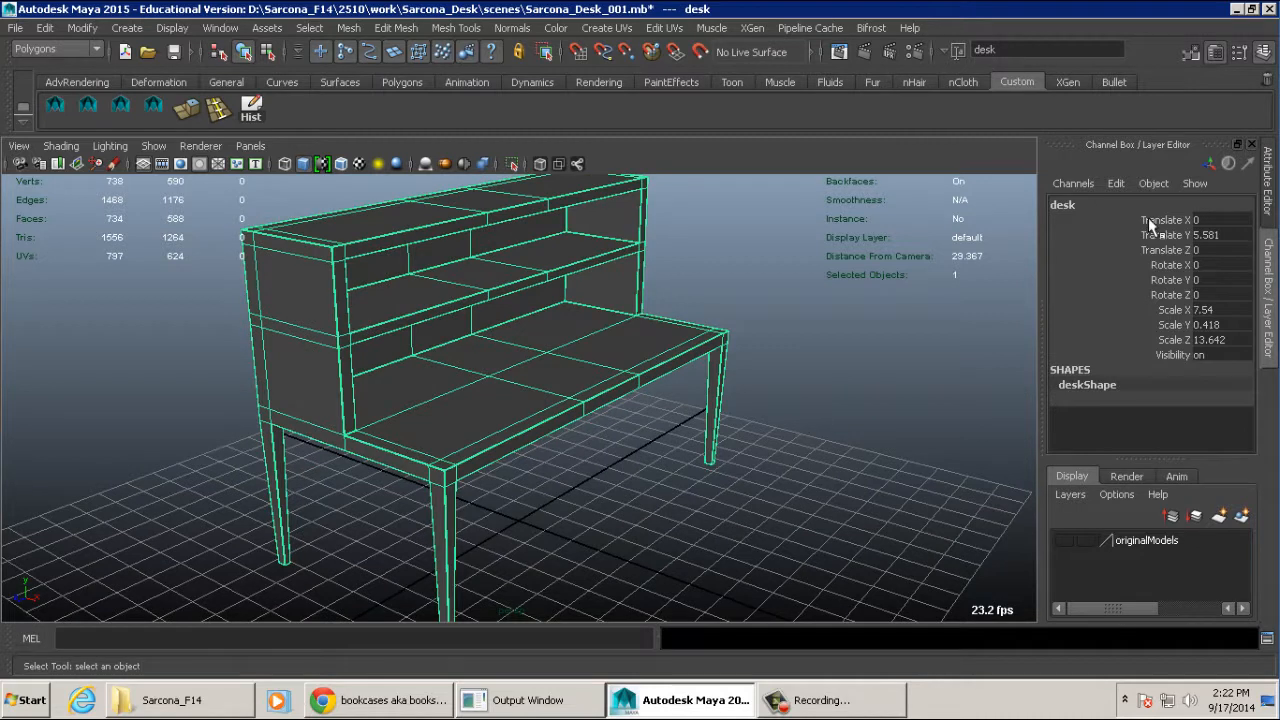
{"action": "left_click_drag", "start_coordinate": [1148, 217], "coordinate": [1151, 356]}
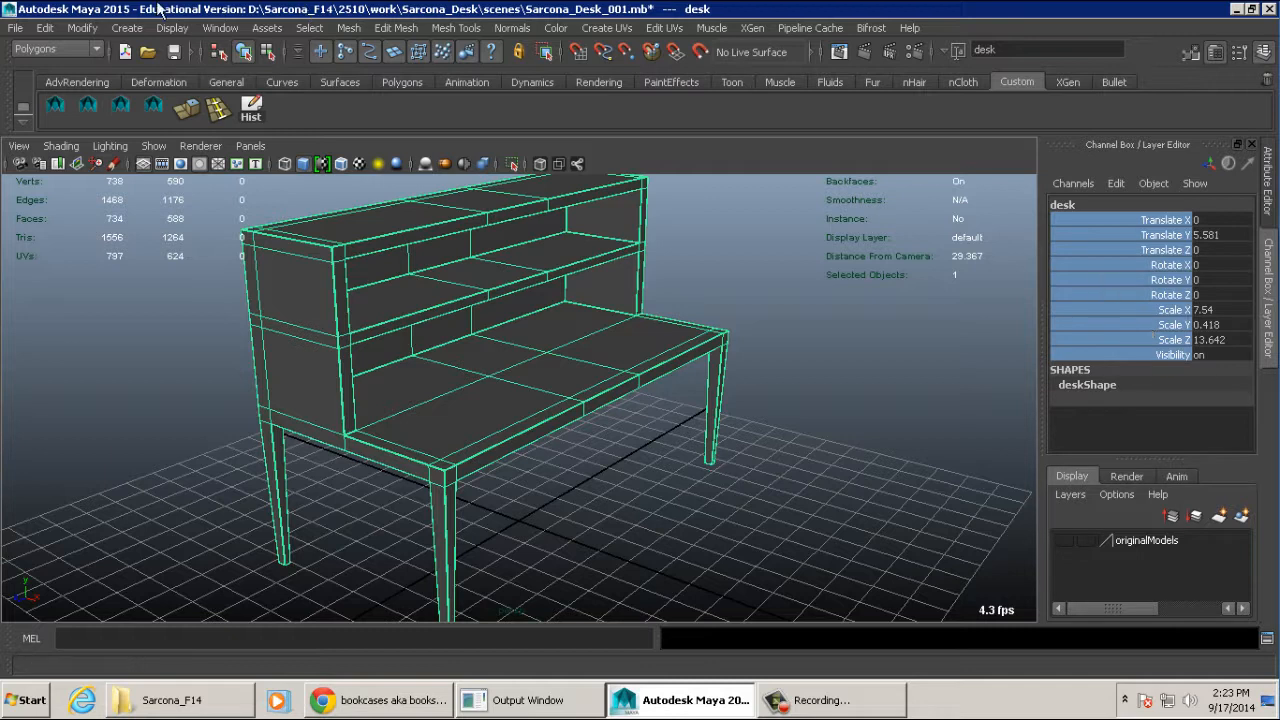
{"action": "left_click", "coordinate": [82, 28]}
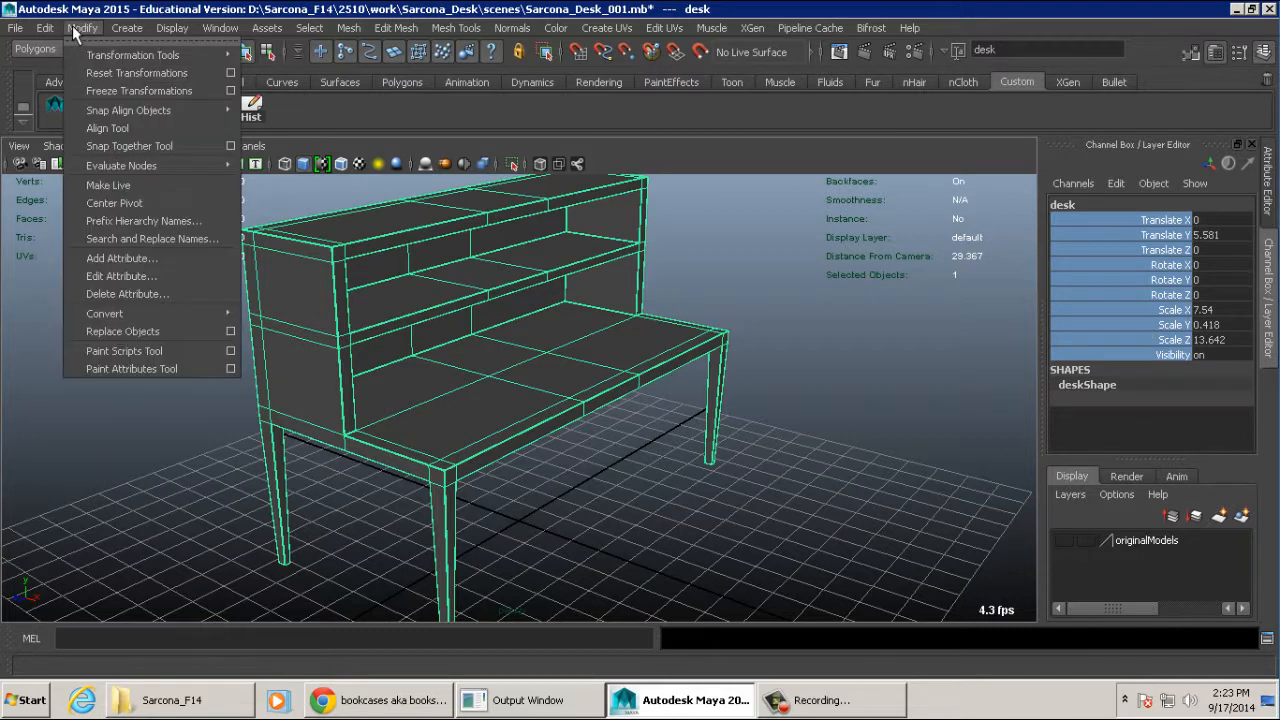
{"action": "left_click", "coordinate": [117, 93]}
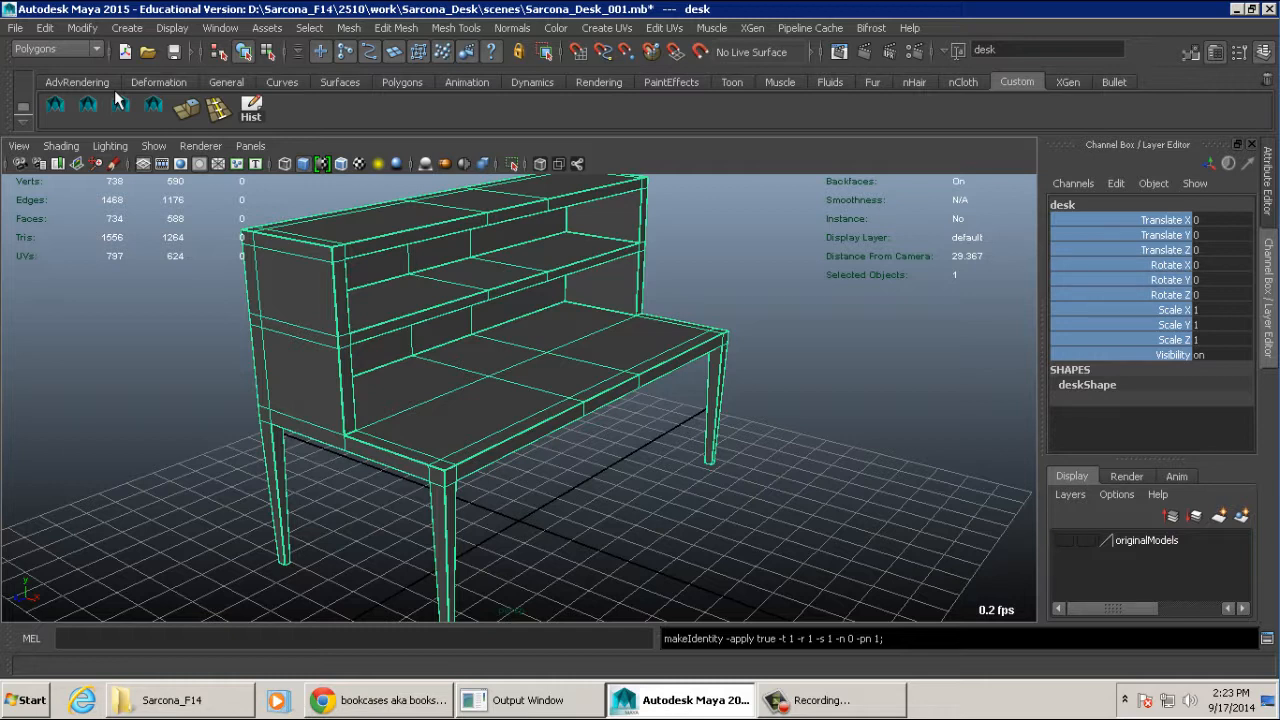
- Try scaling the desk to 0 in X, Y and Z and restore the scale to 1
{"action": "left_click_drag", "start_coordinate": [1232, 222], "coordinate": [1218, 252]}
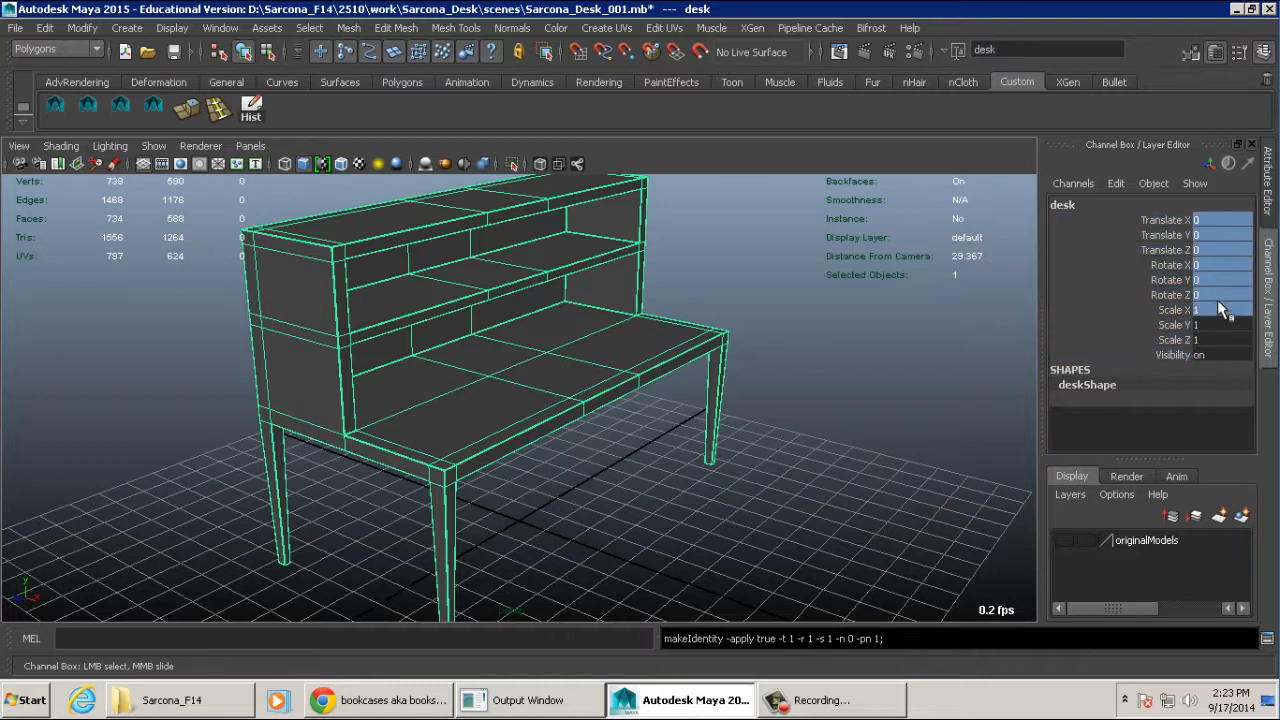
{"action": "left_click_drag", "start_coordinate": [1217, 305], "coordinate": [1218, 342]}
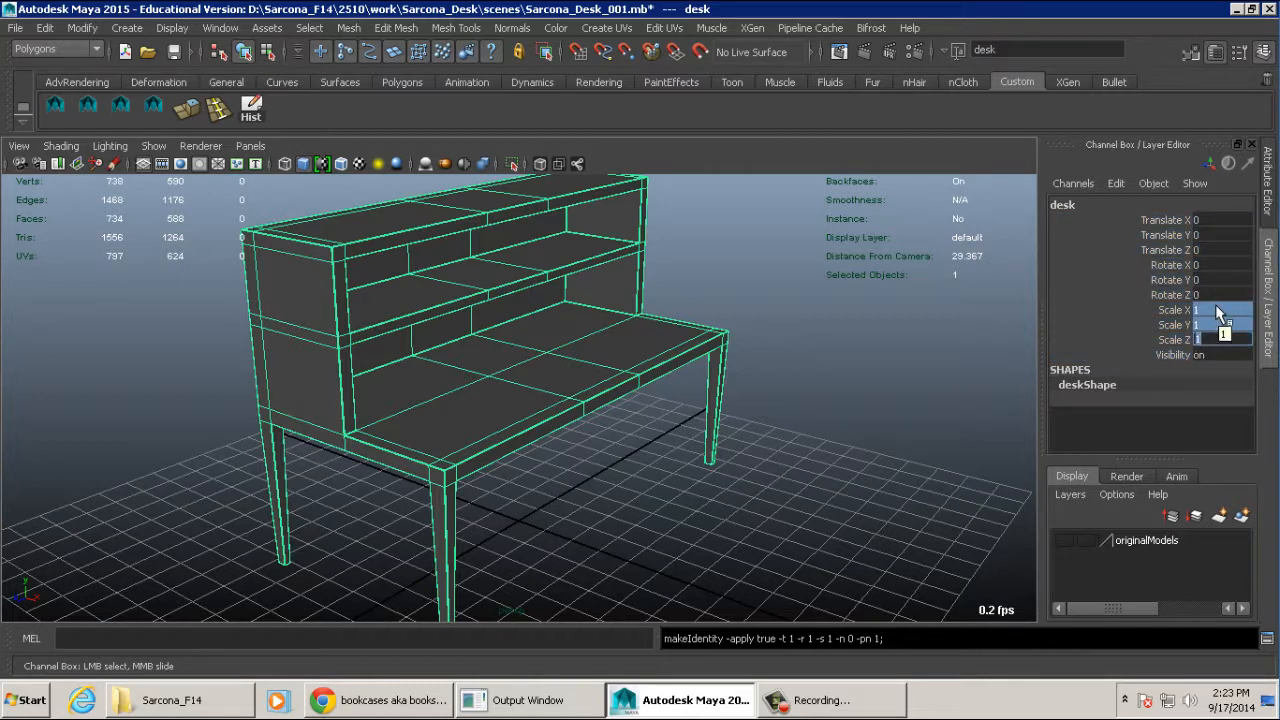
{"action": "type", "text": "0"}
{"action": "key", "text": "Return"}
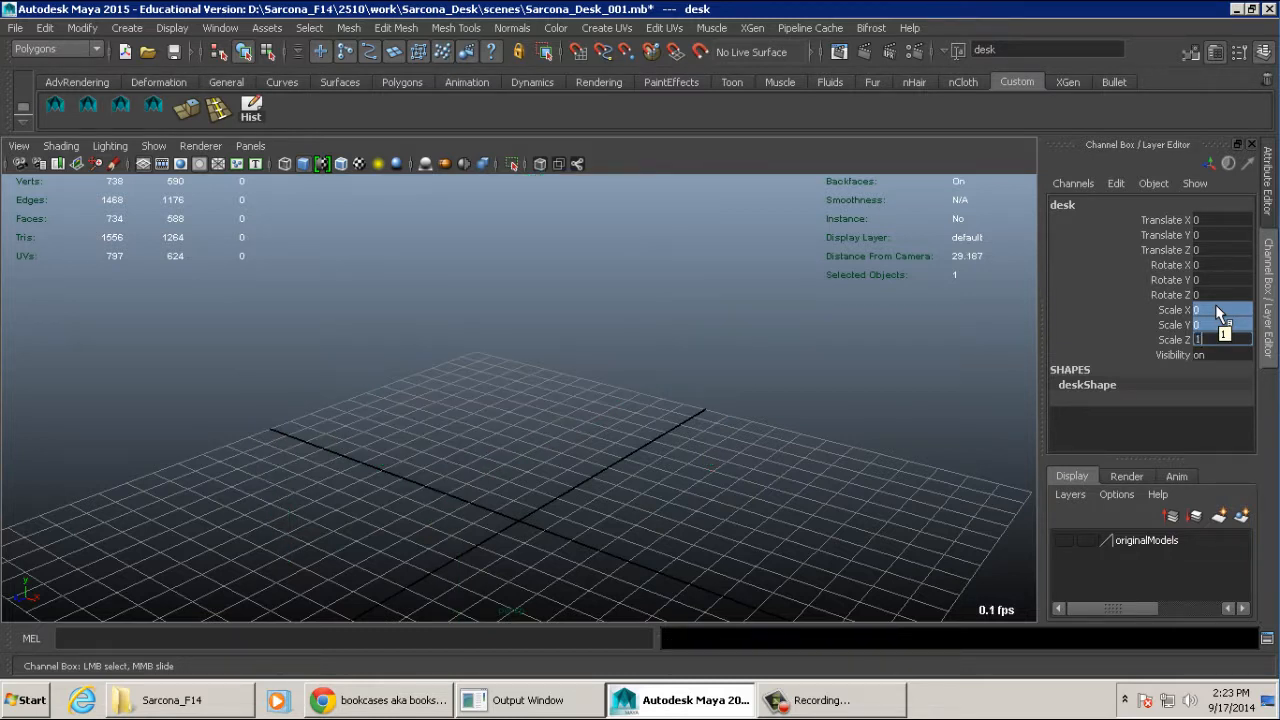
{"action": "key", "text": "Return"}
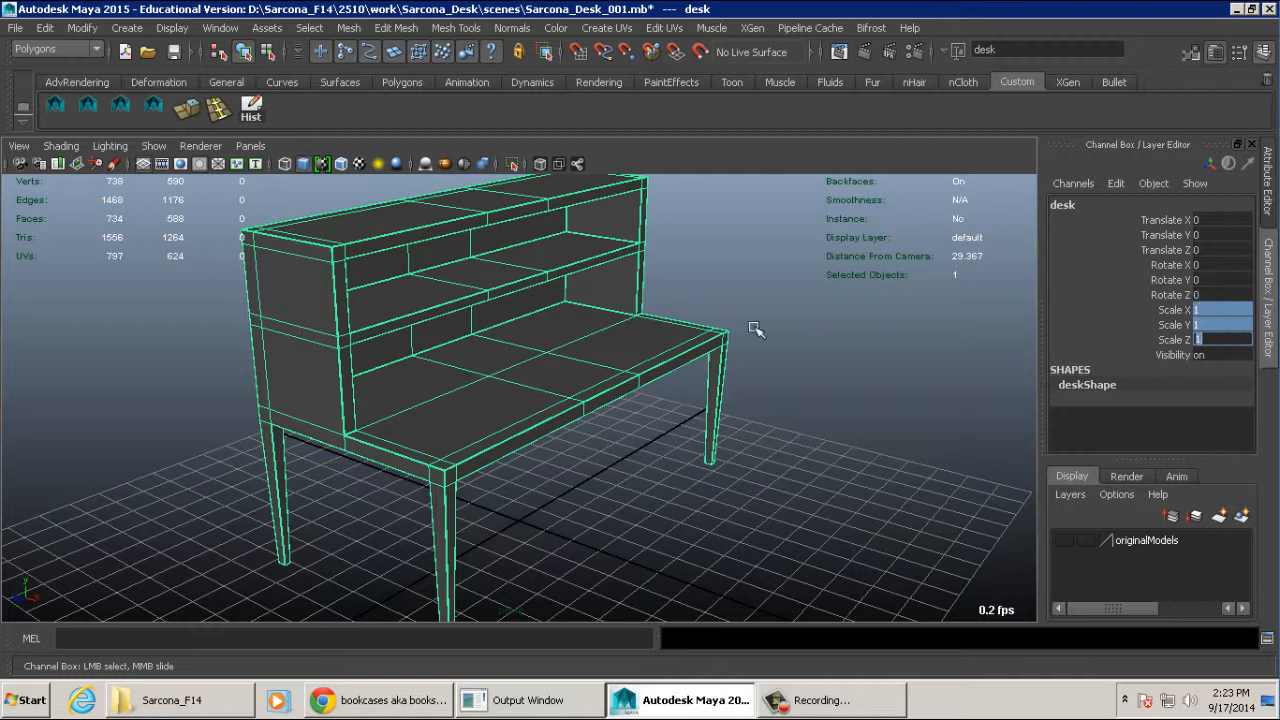
{"action": "key", "text": "f"}
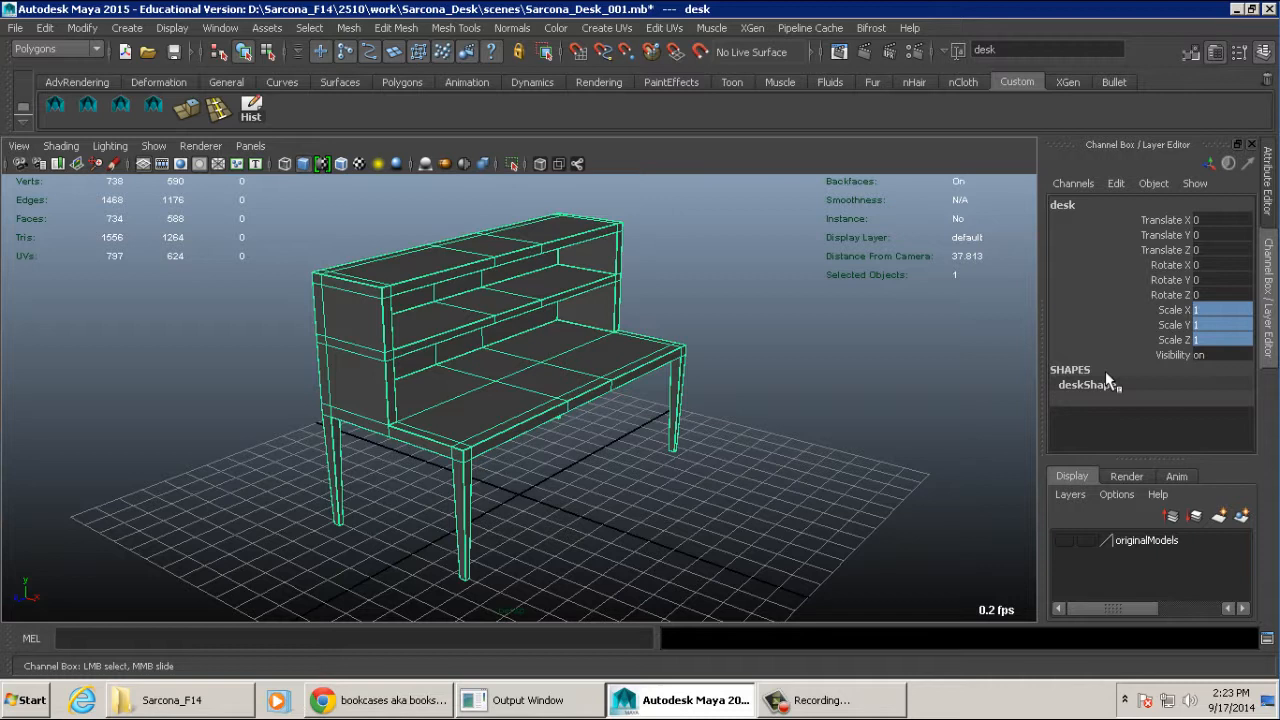
- Create a display layer containing the selected desk and name it desk_layer
{"action": "left_click", "coordinate": [1242, 516]}
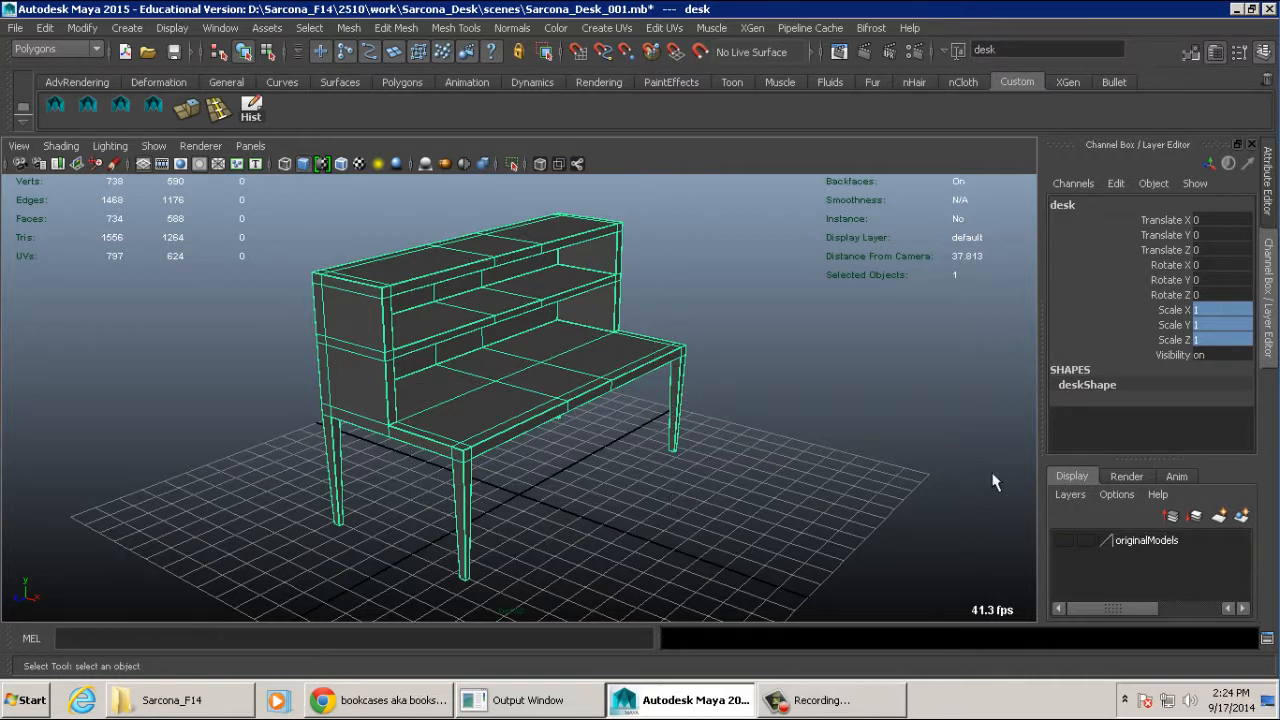
{"action": "left_click", "coordinate": [1242, 518]}
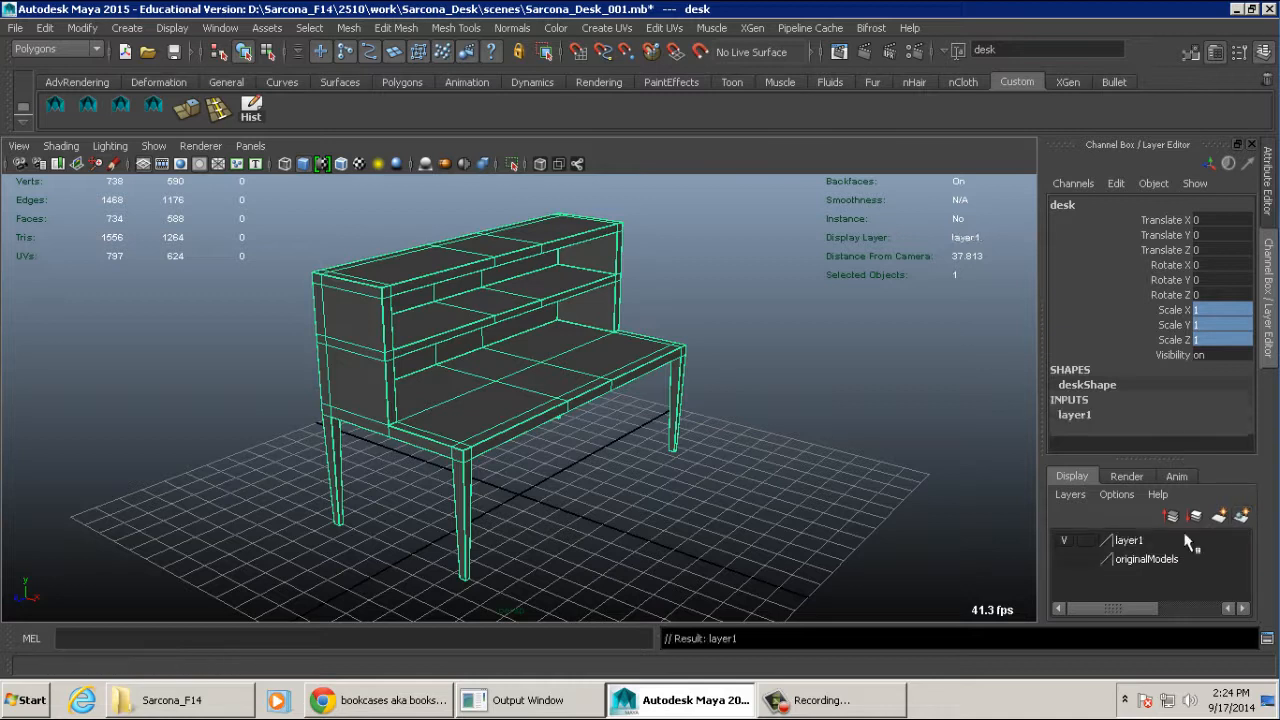
{"action": "double_click", "coordinate": [1133, 540]}
{"action": "left_click_drag", "start_coordinate": [556, 264], "coordinate": [480, 268]}
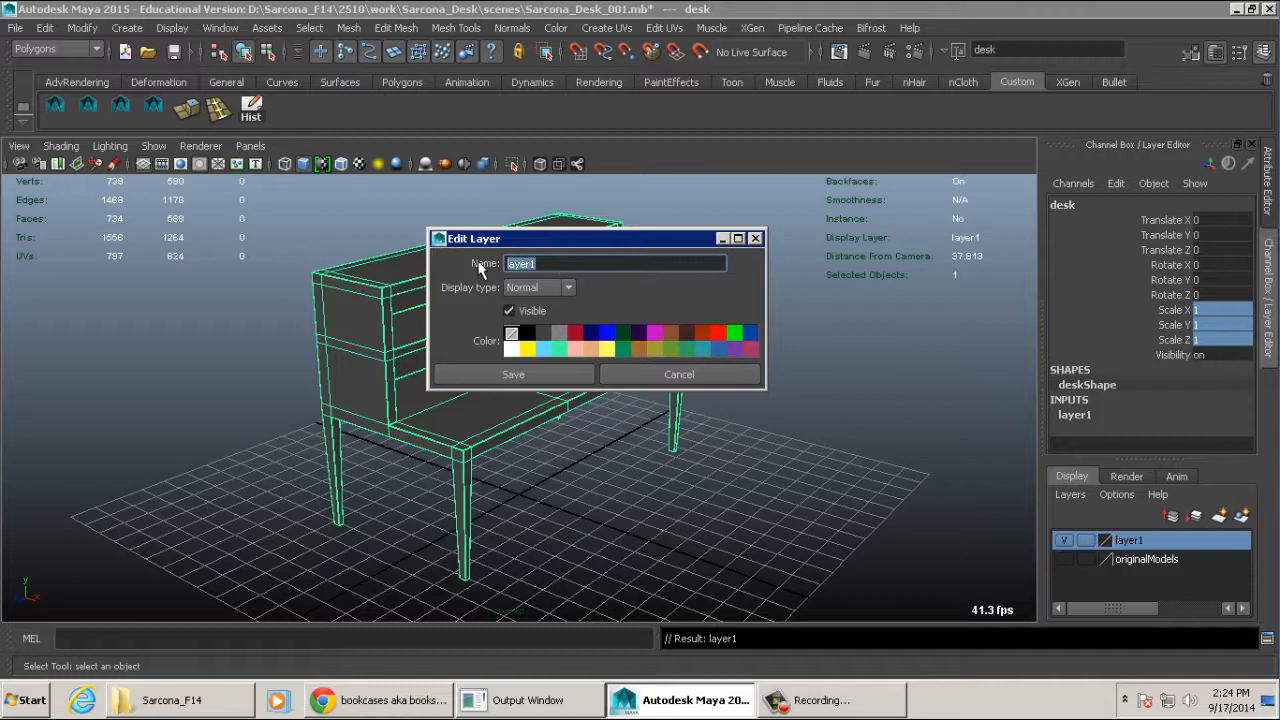
{"action": "type", "text": "desk_layer"}
{"action": "key", "text": "Return"}
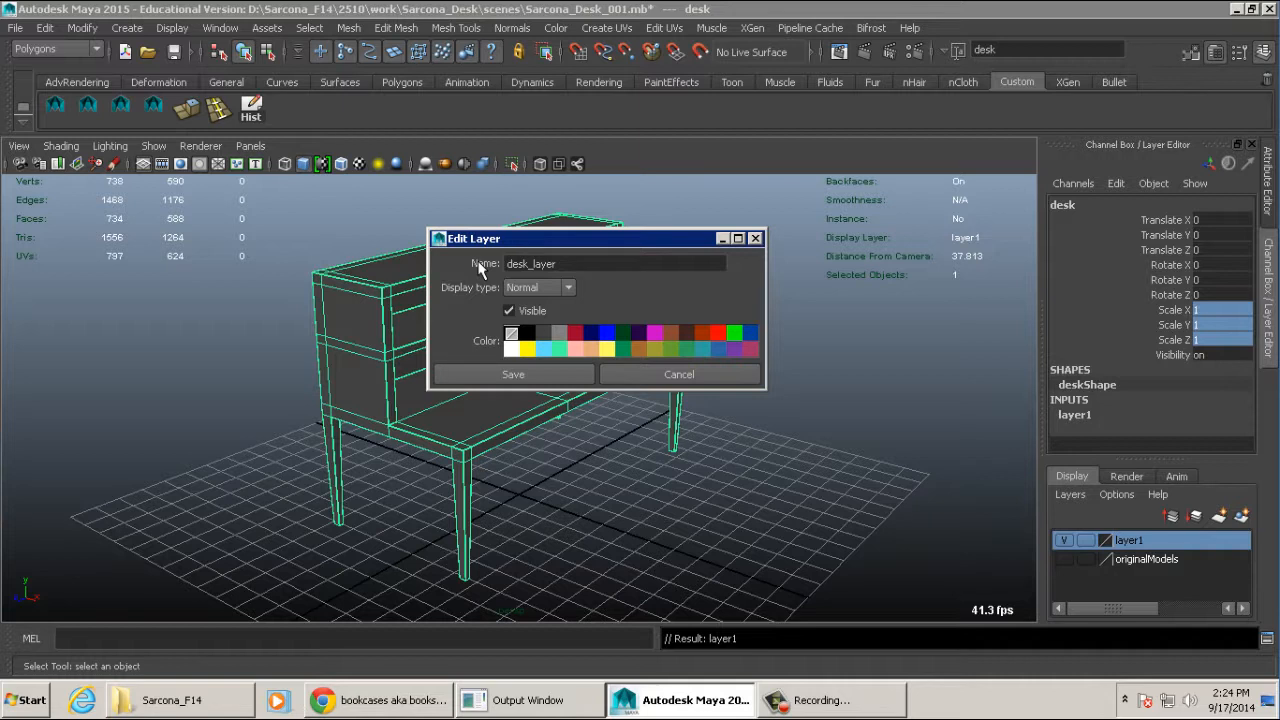
{"action": "left_click", "coordinate": [495, 376]}
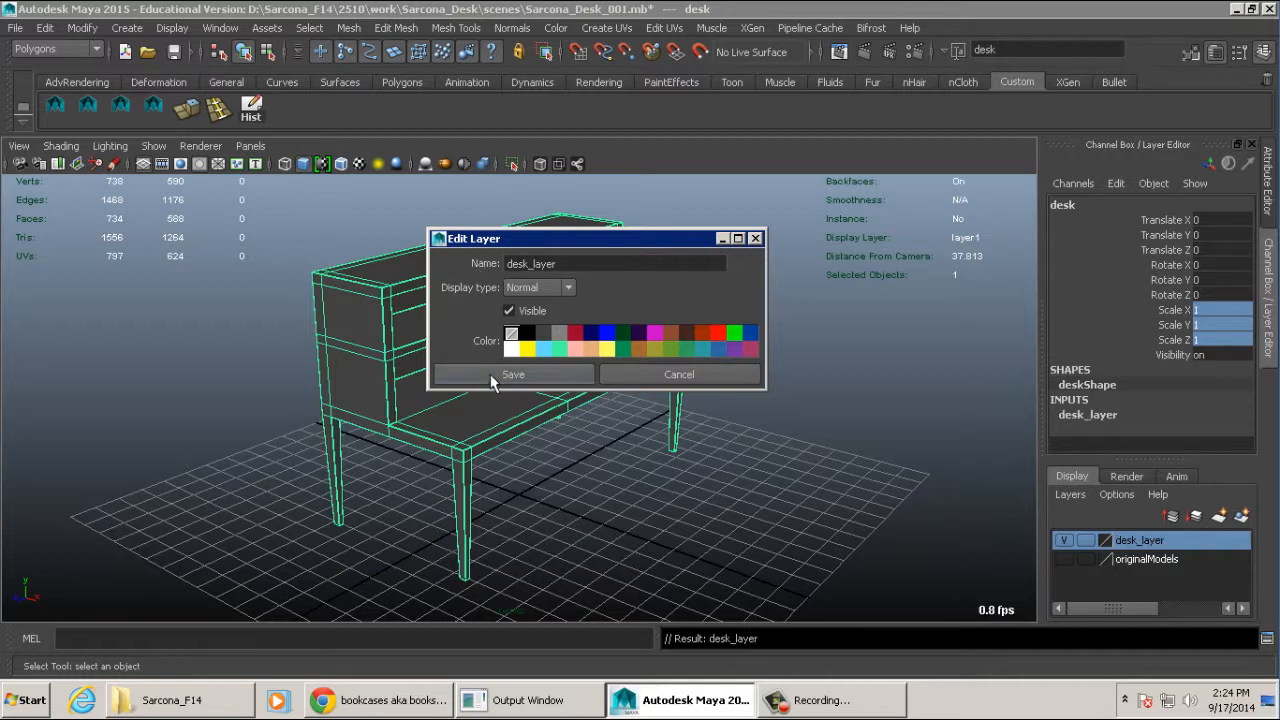
- Hide desk_layer and clear the selection
{"action": "left_click", "coordinate": [1063, 540]}
{"action": "left_click", "coordinate": [731, 461]}
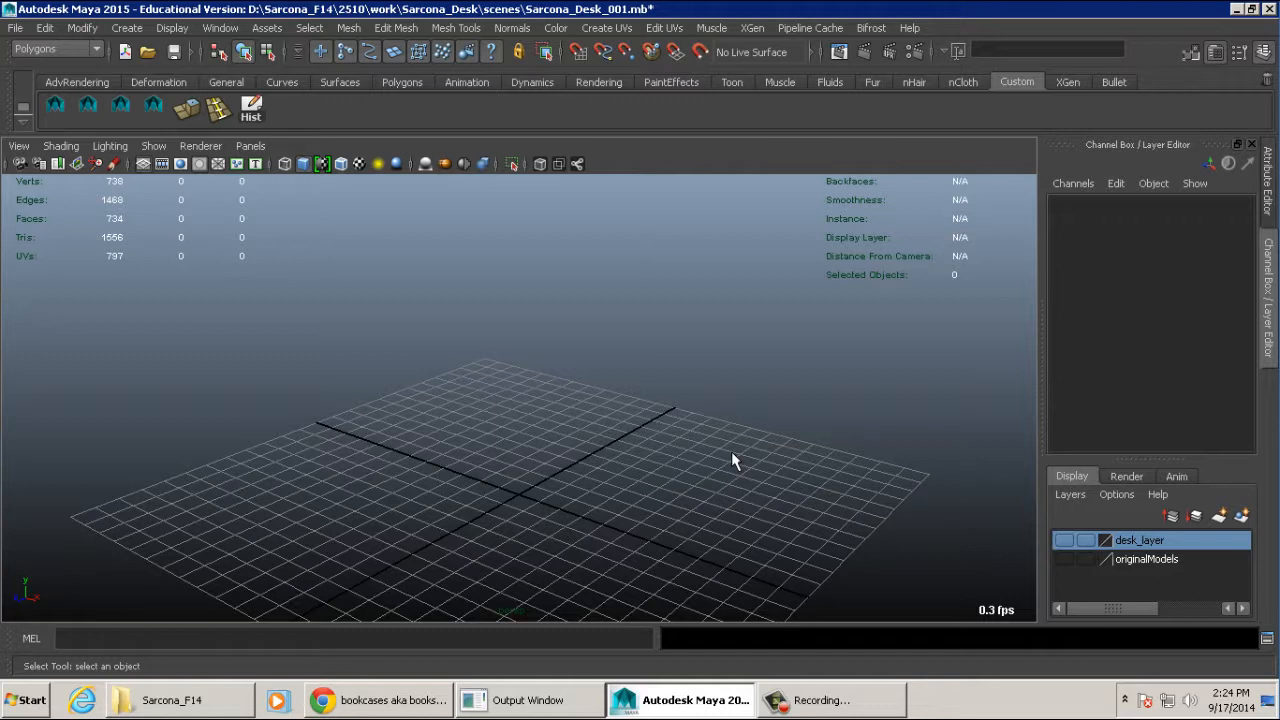
{"action": "right_click_drag", "start_coordinate": [702, 412], "coordinate": [519, 328], "text": "alt"}
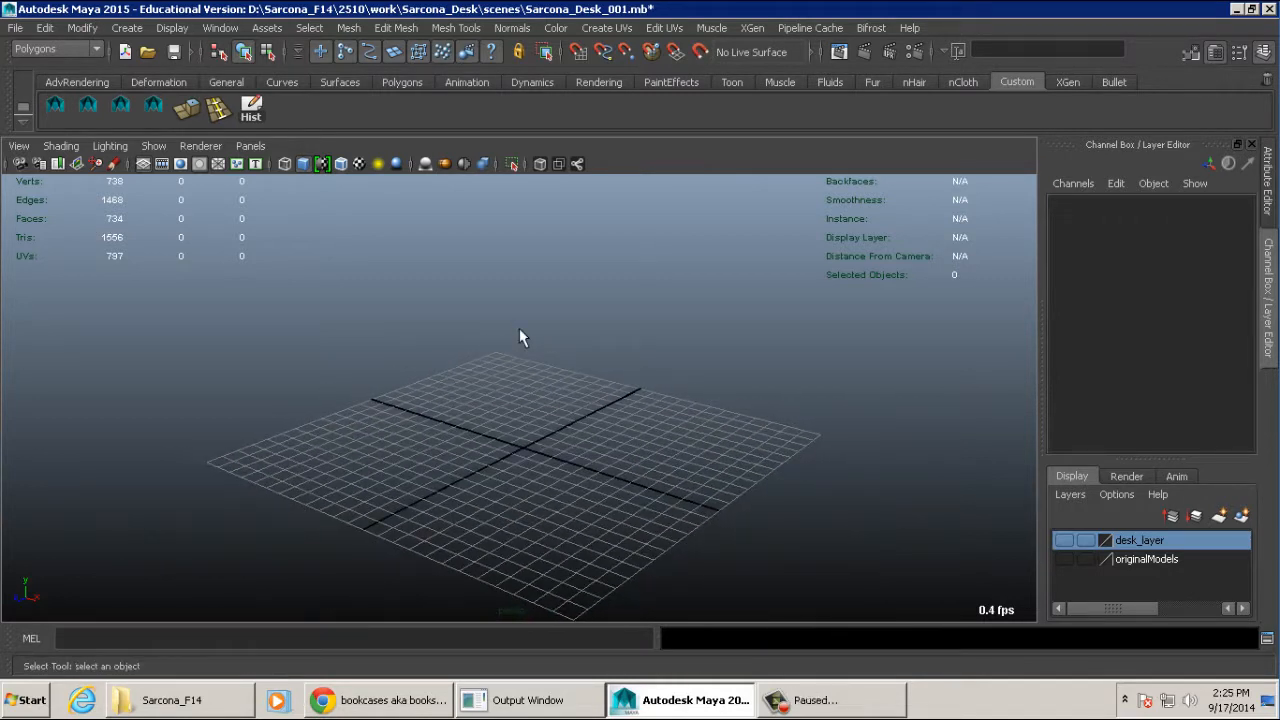
{"action": "scroll", "coordinate": [654, 410], "scroll_direction": "down", "scroll_amount": 1}
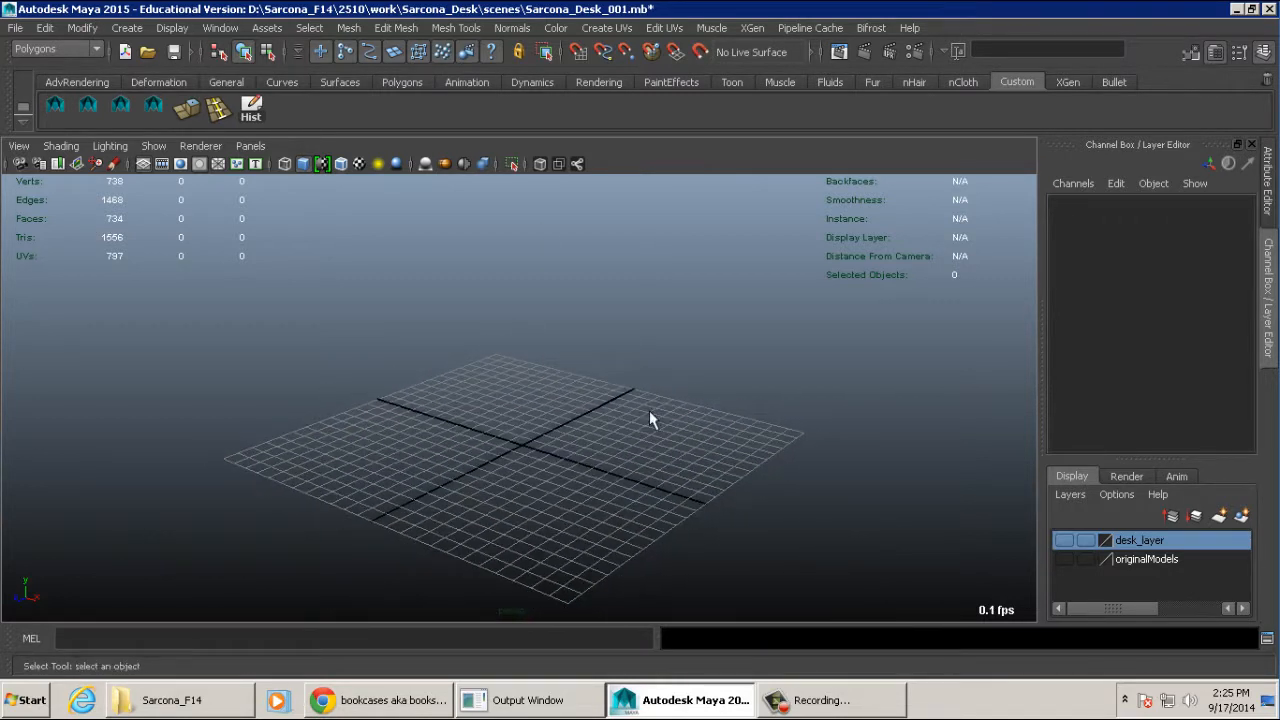
- Create an empty display layer, try to name it 82Layer, and cancel the renaming
{"action": "left_click", "coordinate": [1243, 518]}
{"action": "double_click", "coordinate": [1130, 541]}
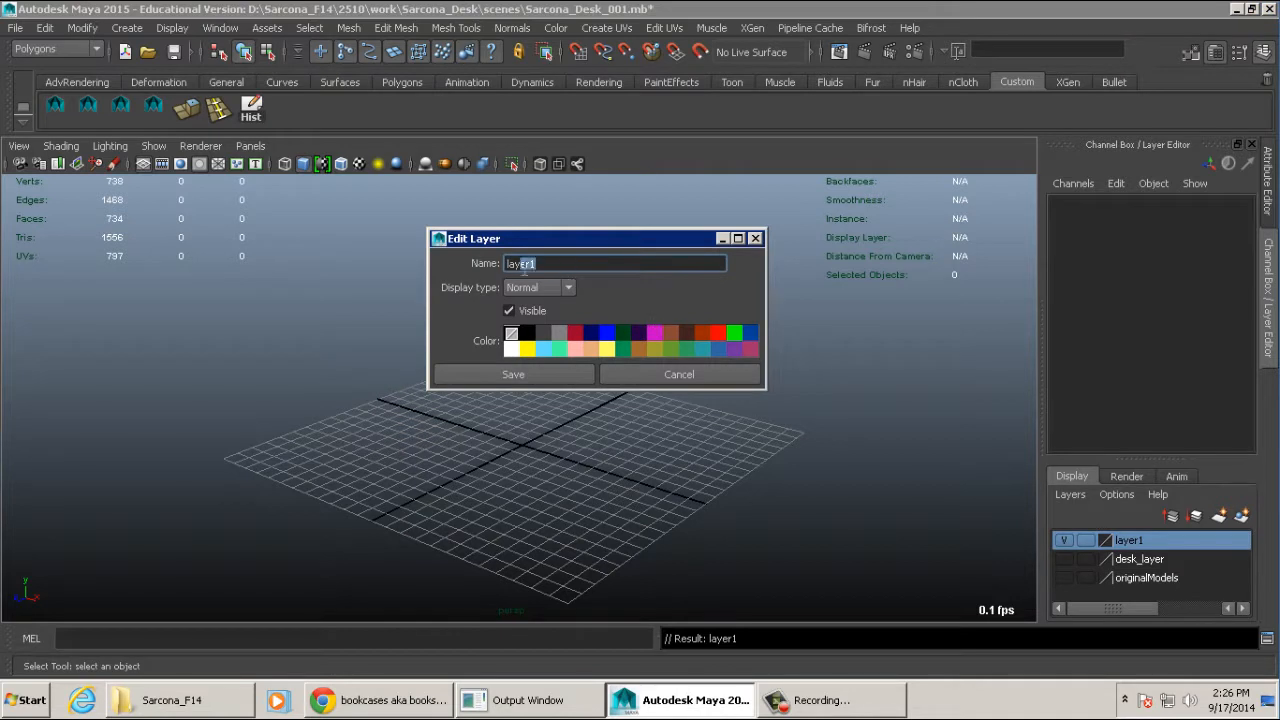
{"action": "type", "text": "82Layer"}
{"action": "key", "text": "Return"}
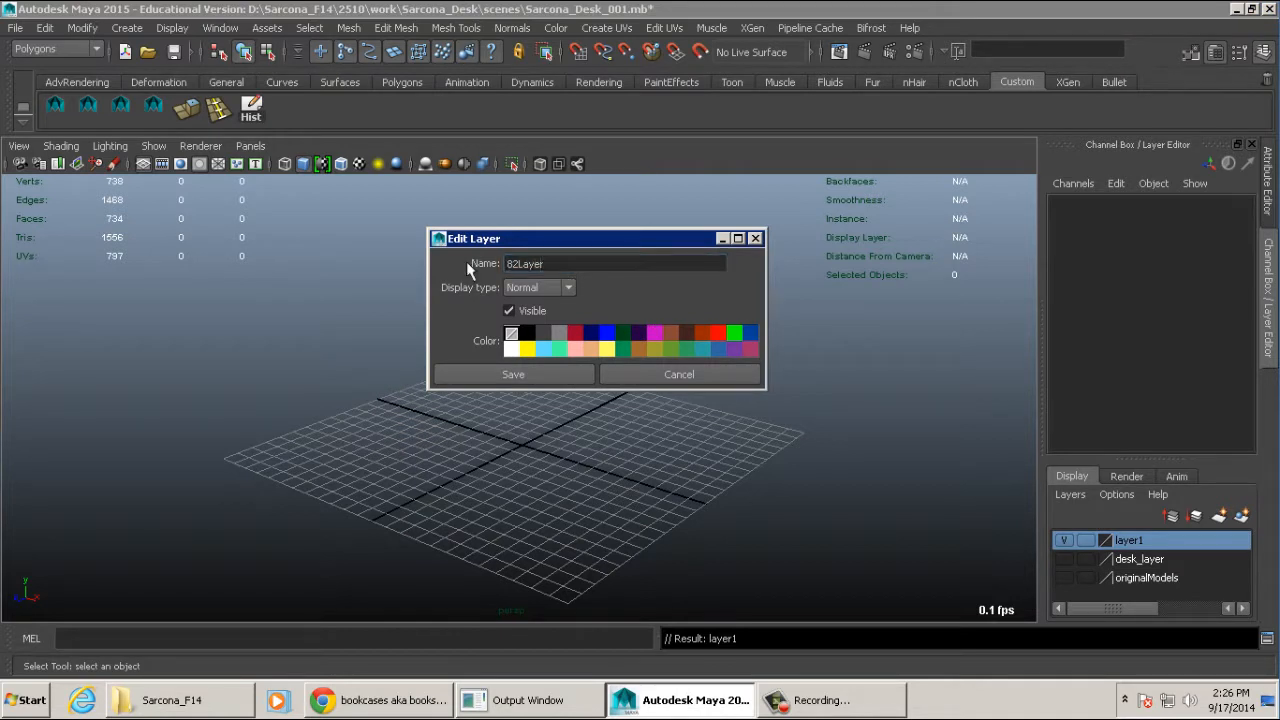
{"action": "left_click", "coordinate": [530, 376]}
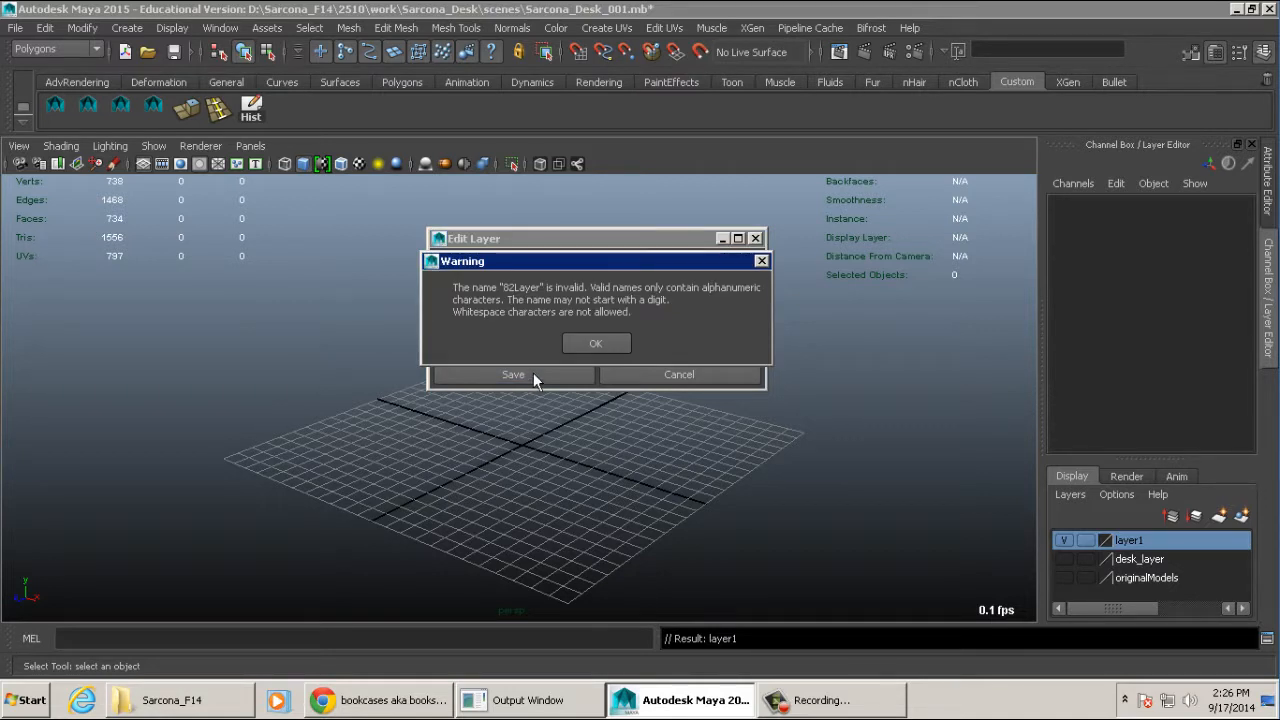
{"action": "key", "text": "Return"}
{"action": "left_click", "coordinate": [574, 264]}
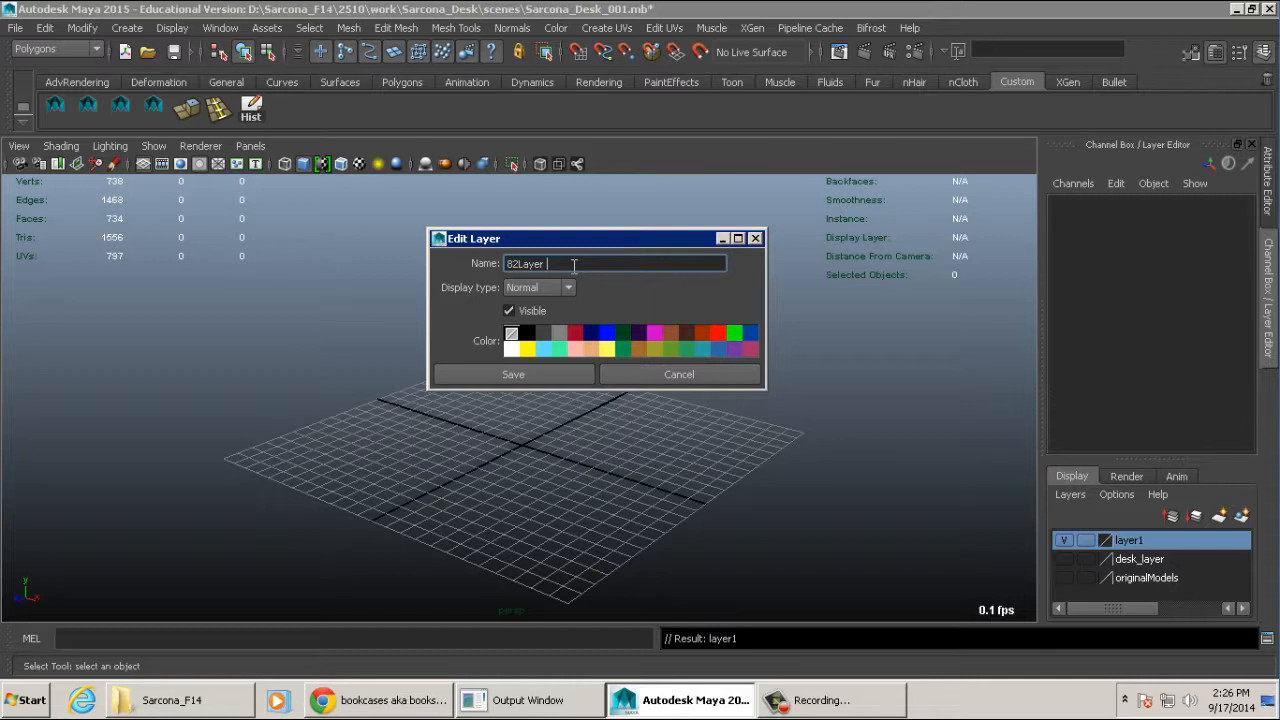
{"action": "left_click", "coordinate": [646, 373]}
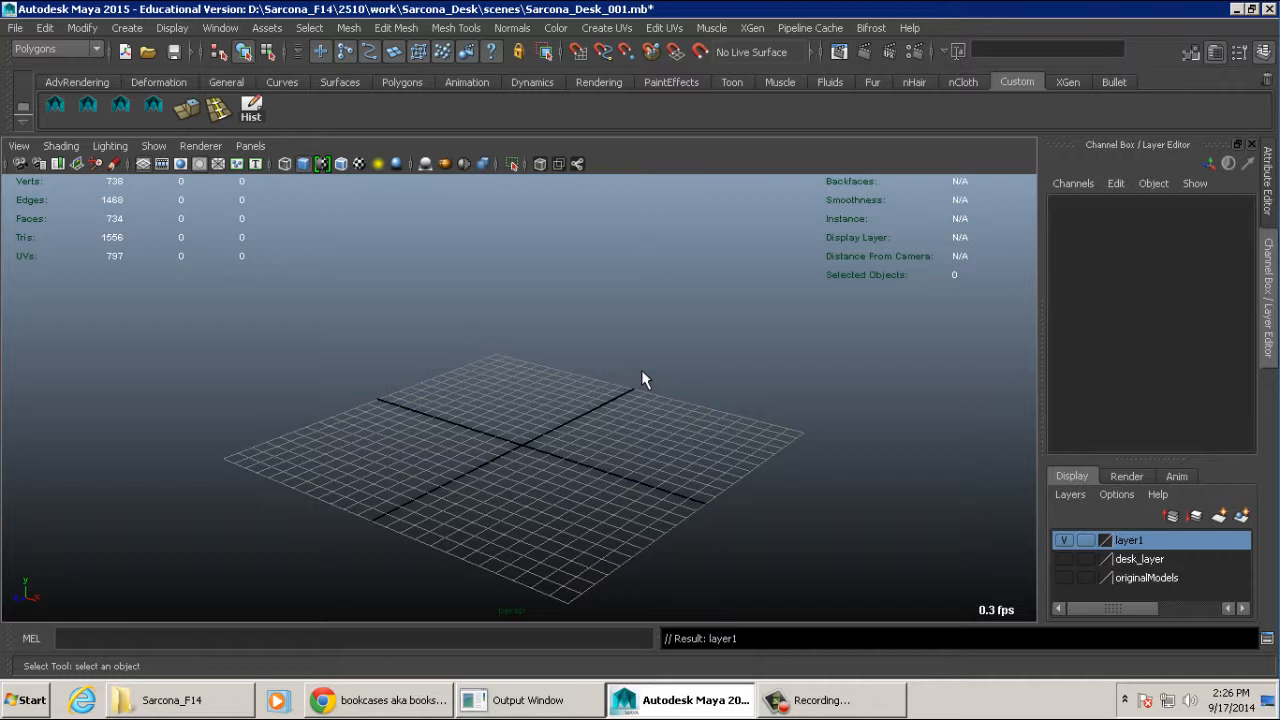
- Try the layer names myNewLayer_001, mynewlayer, MYNEWLAYER and myNewLayer for the new layer and cancel the renaming
{"action": "double_click", "coordinate": [1133, 541]}
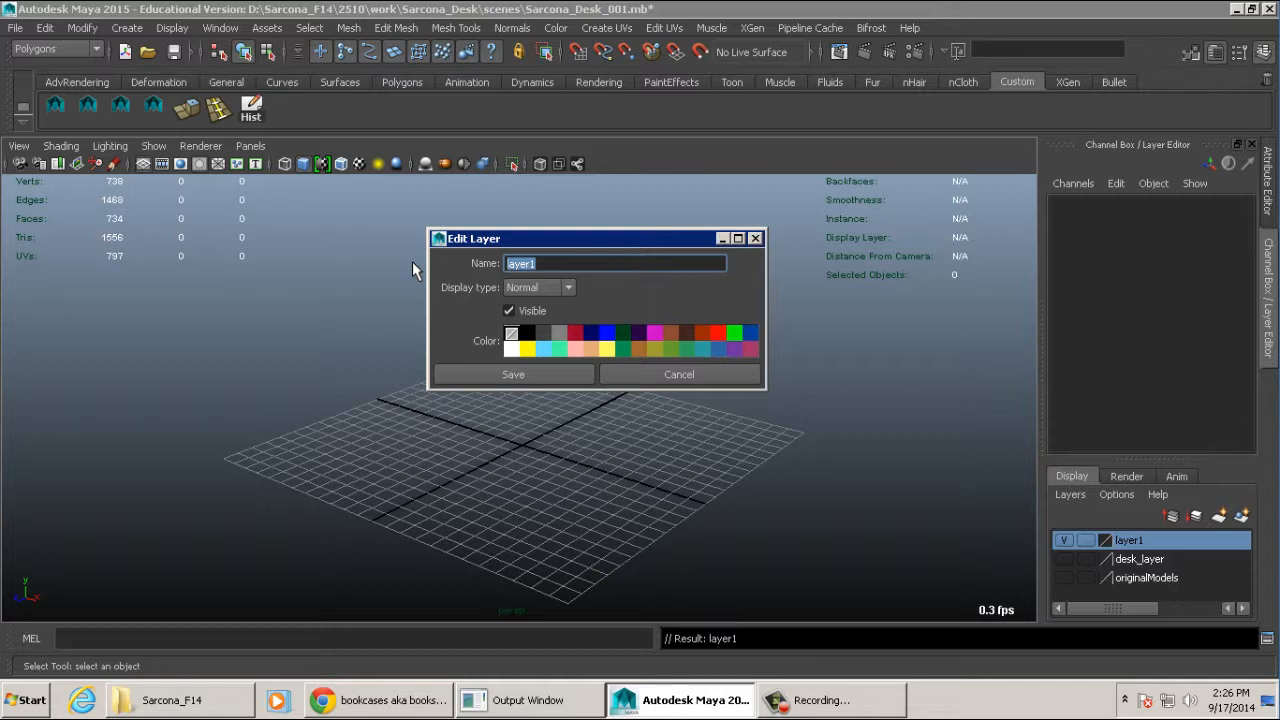
{"action": "type", "text": "myNewLayer_001"}
{"action": "key", "text": "shift+Home"}
{"action": "type", "text": "myen"}
{"action": "key", "text": "BackSpace"}
{"action": "key", "text": "BackSpace"}
{"action": "type", "text": "newlayer"}
{"action": "key", "text": "shift+Home"}
{"action": "type", "text": "MYNEWLAYER"}
{"action": "key", "text": "shift+Home"}
{"action": "type", "text": "myNewLayer"}
{"action": "left_click", "coordinate": [644, 375]}
- Delete the empty layer1 display layer
{"action": "right_click", "coordinate": [1140, 540]}
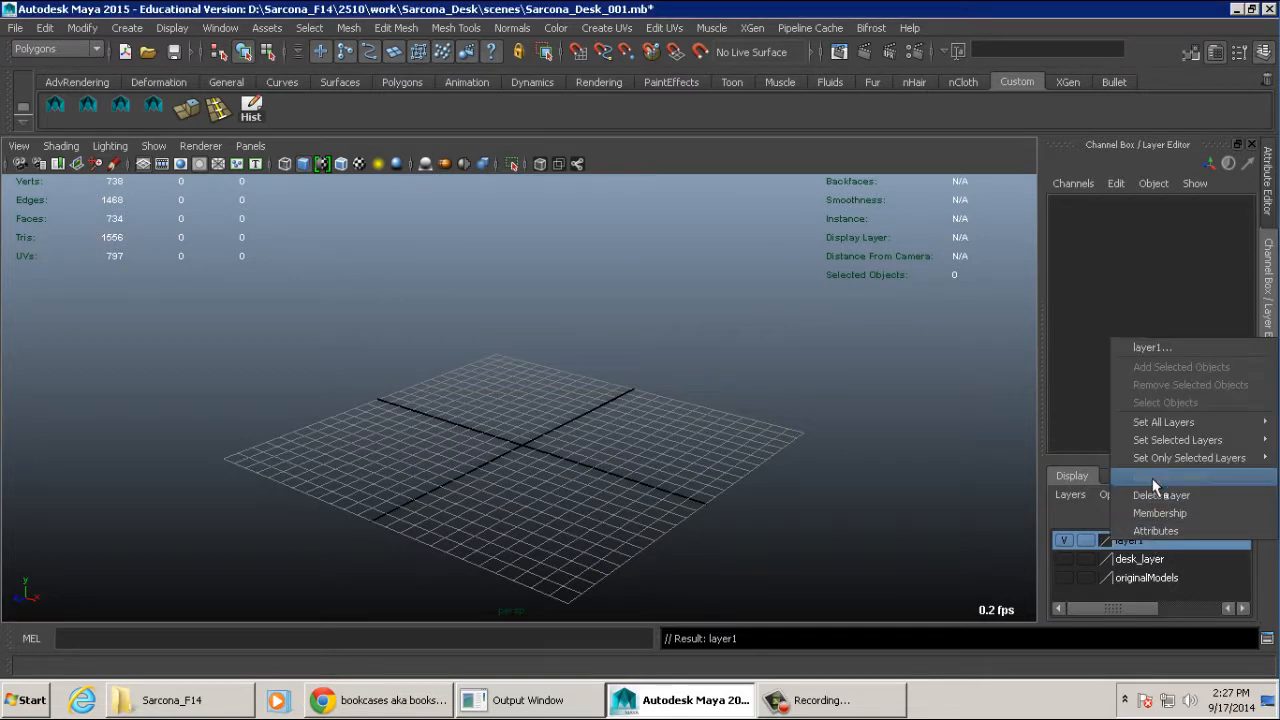
{"action": "mouse_move", "coordinate": [1156, 445]}
{"action": "left_click", "coordinate": [1150, 495]}
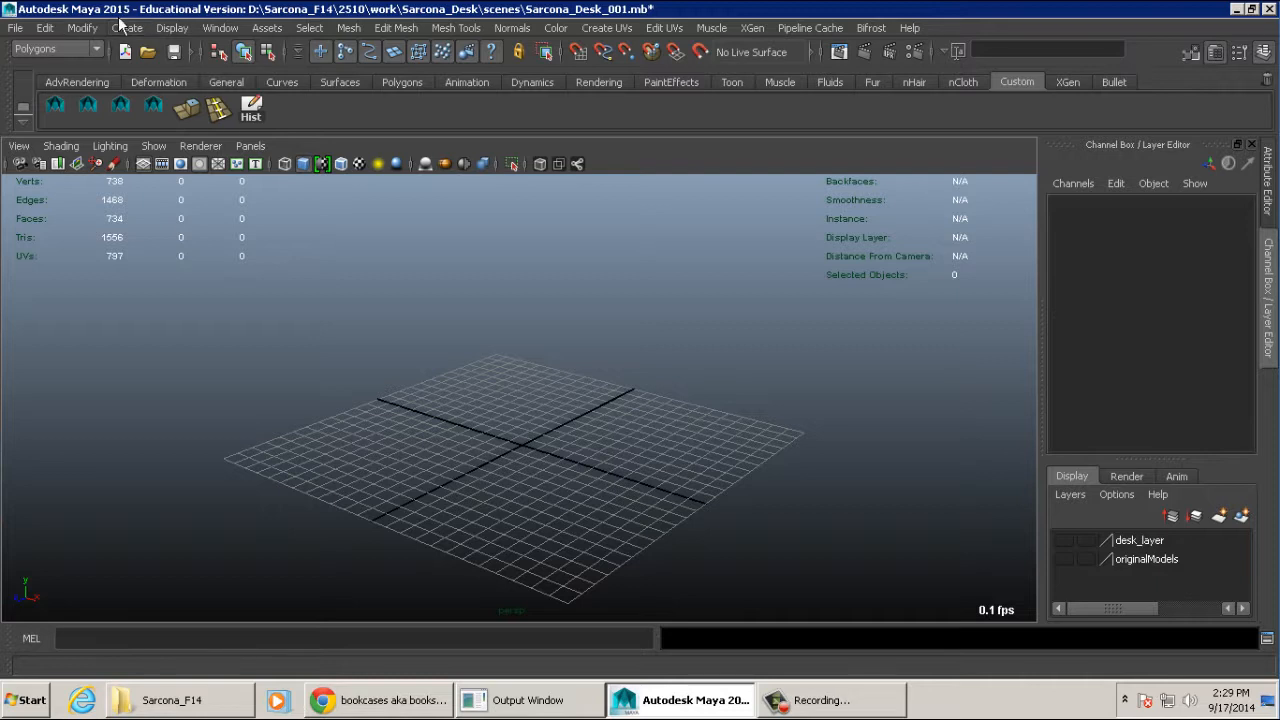
- Turn off interactive creation for polygon primitives and create a polygon cube at the origin
{"action": "left_click", "coordinate": [127, 28]}
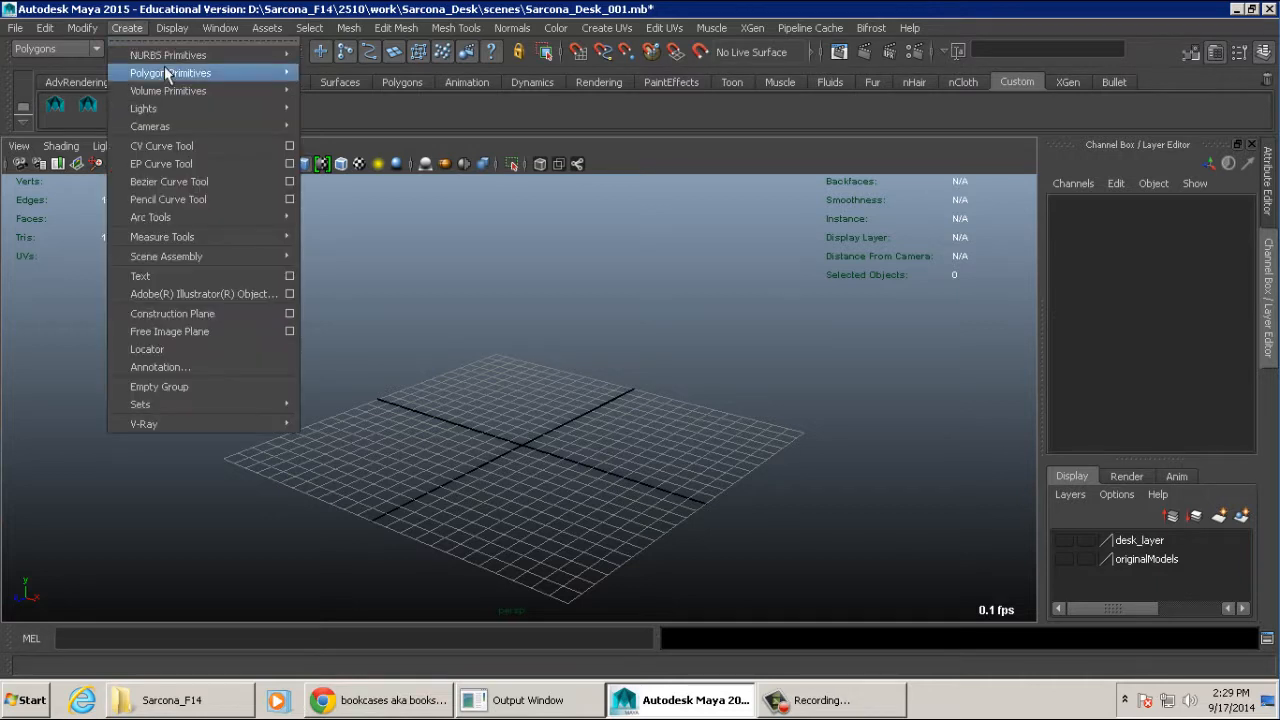
{"action": "mouse_move", "coordinate": [167, 73]}
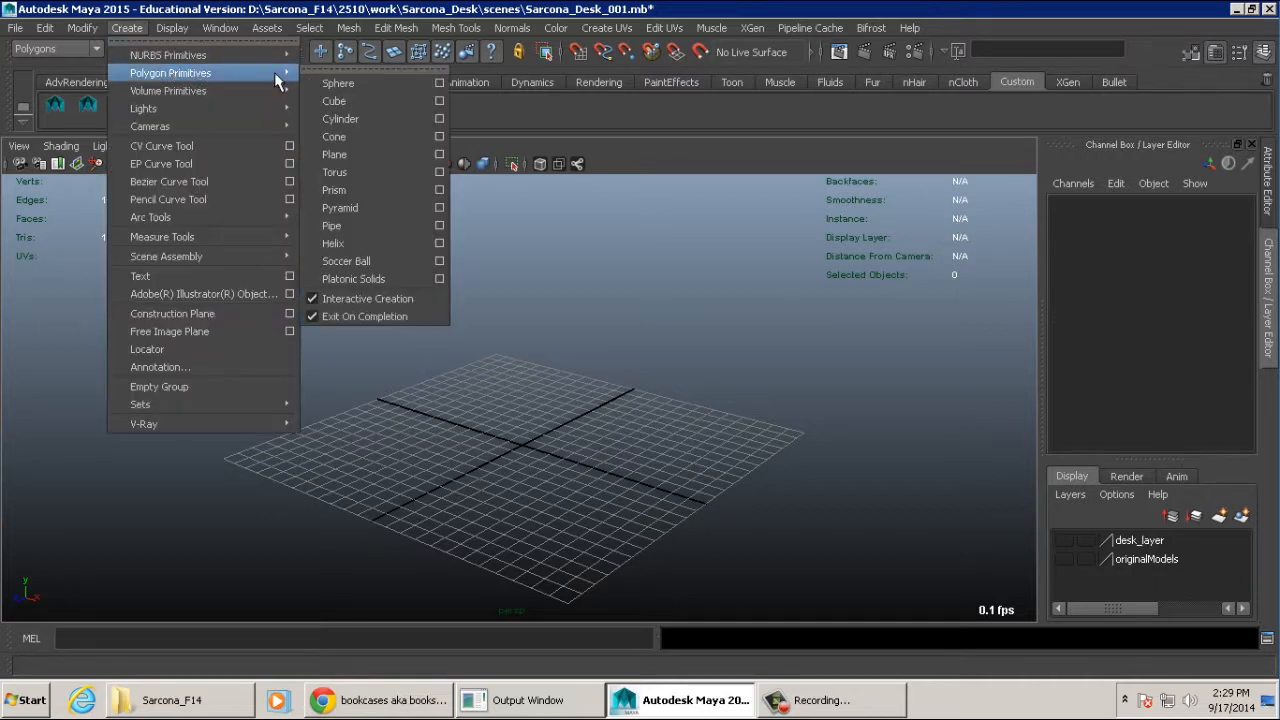
{"action": "left_click", "coordinate": [373, 305]}
{"action": "left_click", "coordinate": [127, 28]}
{"action": "mouse_move", "coordinate": [170, 73]}
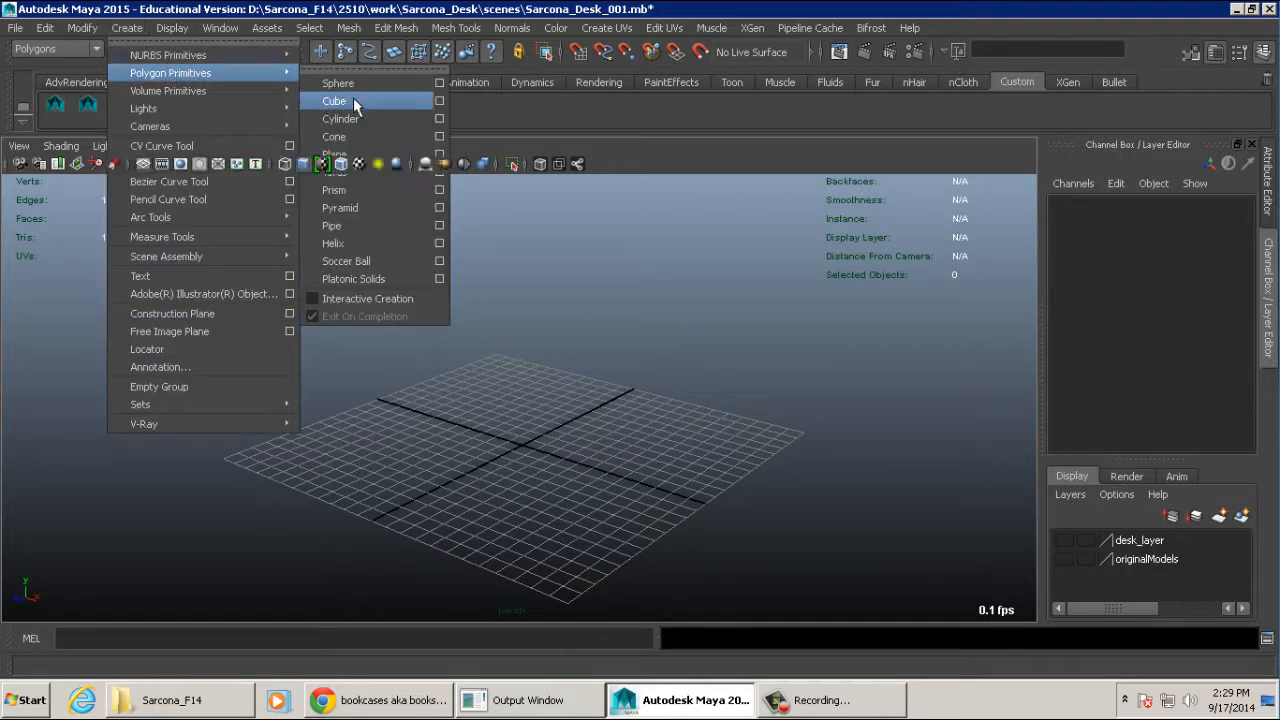
{"action": "left_click", "coordinate": [340, 101]}
{"action": "key", "text": "f"}
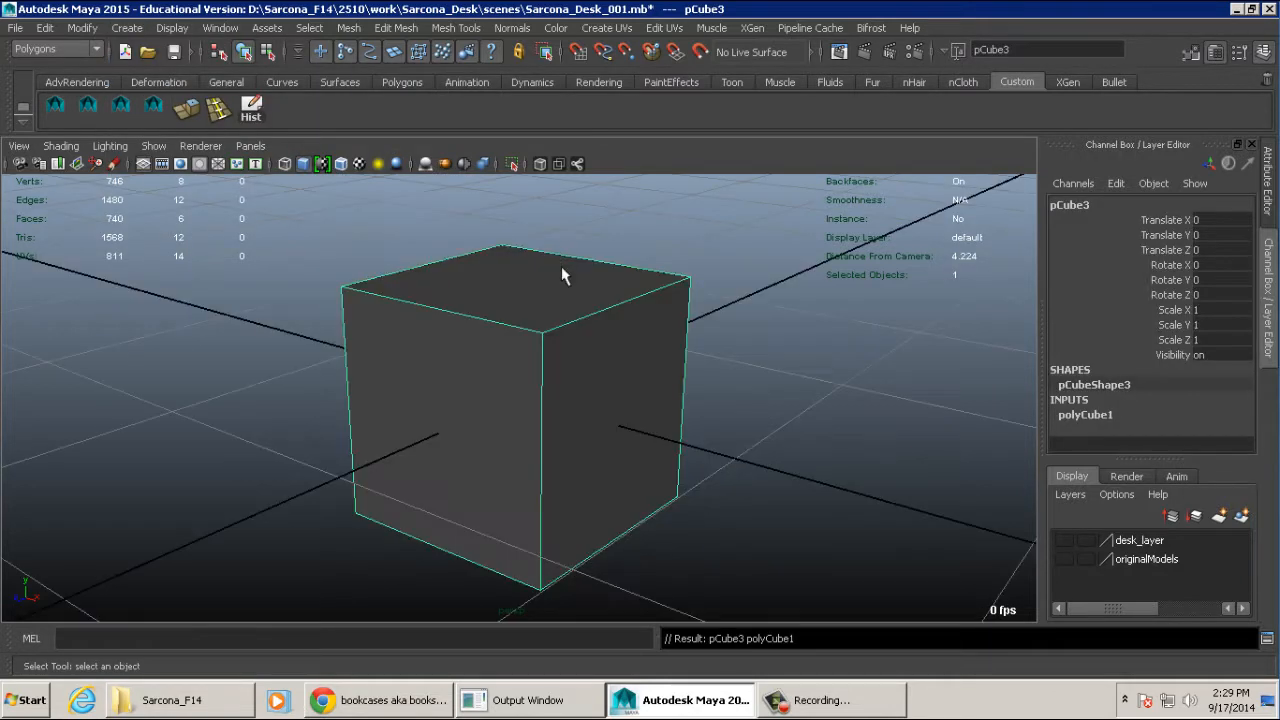
- Scale the cube into a flat square slab of about 2.225 in X and Z and 0.267 in Y
{"action": "left_click_drag", "start_coordinate": [603, 288], "coordinate": [593, 338], "text": "alt"}
{"action": "right_click_drag", "start_coordinate": [593, 338], "coordinate": [502, 312], "text": "alt"}
{"action": "key", "text": "r"}
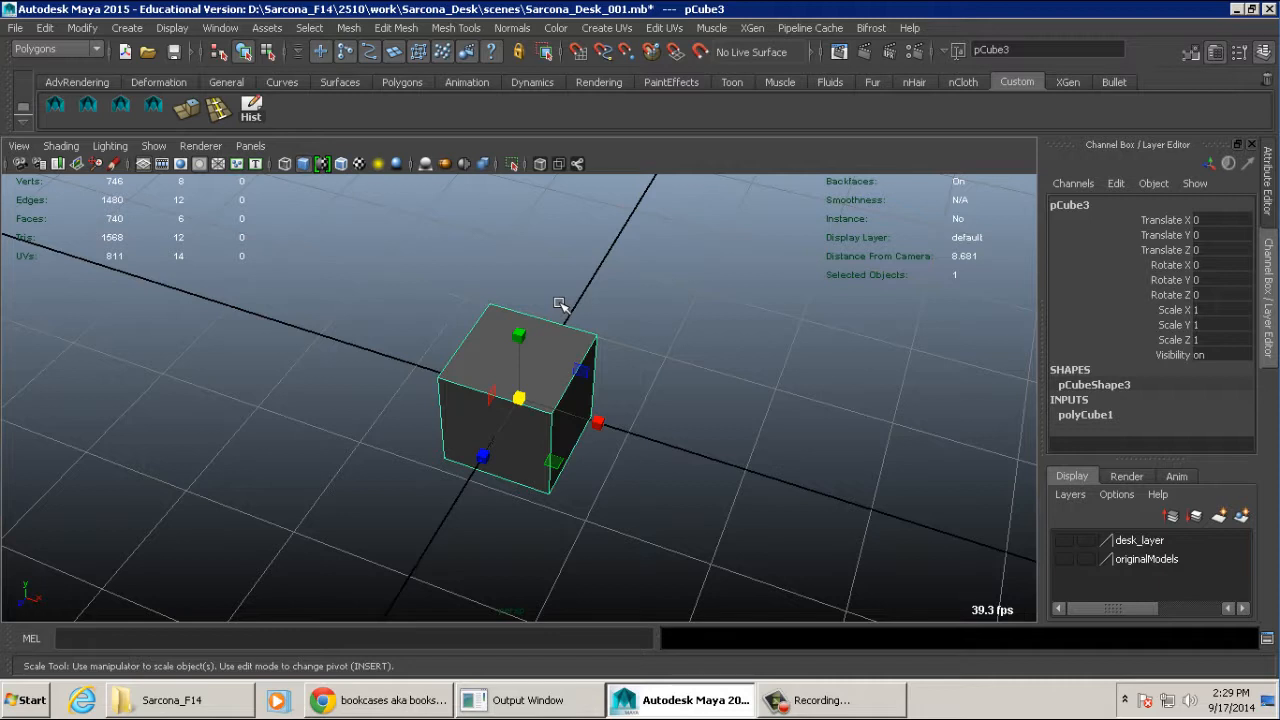
{"action": "left_click_drag", "start_coordinate": [553, 461], "coordinate": [600, 540]}
{"action": "left_click_drag", "start_coordinate": [512, 349], "coordinate": [622, 343]}
- Raise the slab to about 0.19 in Translate Y and adjust its scale to about 0.242 in Y and 2.319 in Z
{"action": "key", "text": "w"}
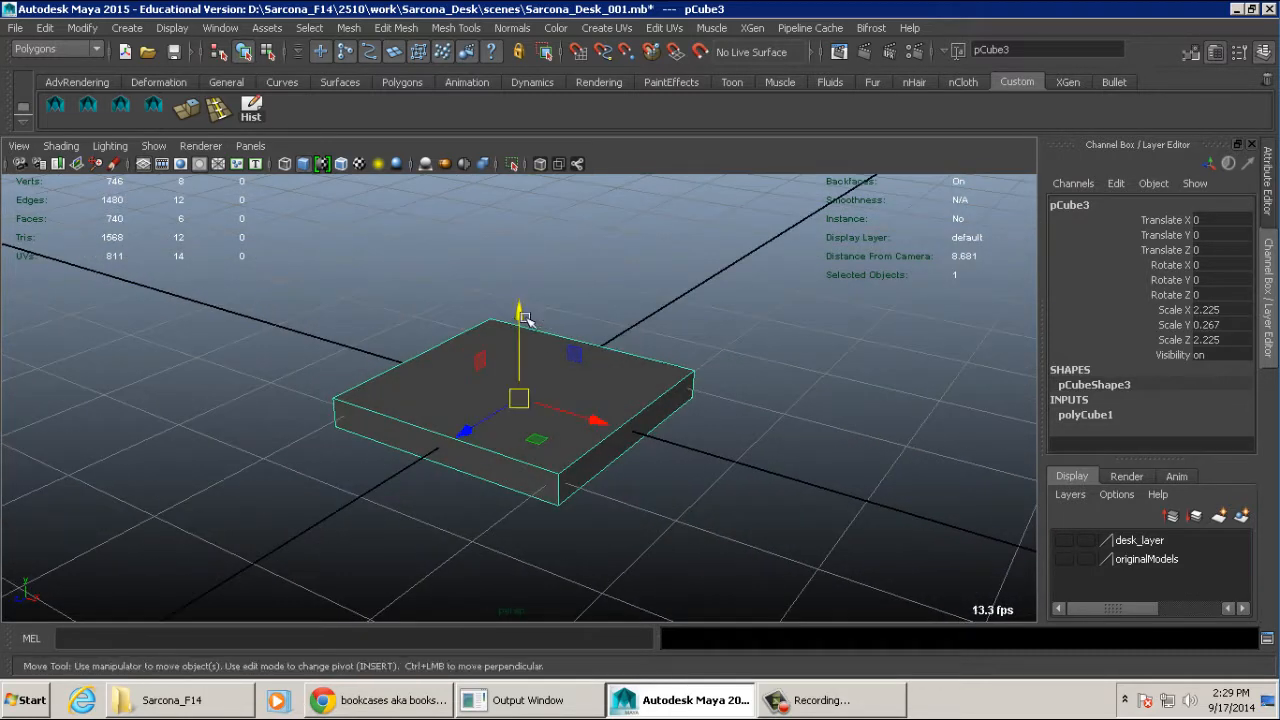
{"action": "left_click_drag", "start_coordinate": [519, 318], "coordinate": [521, 306]}
{"action": "key", "text": "r"}
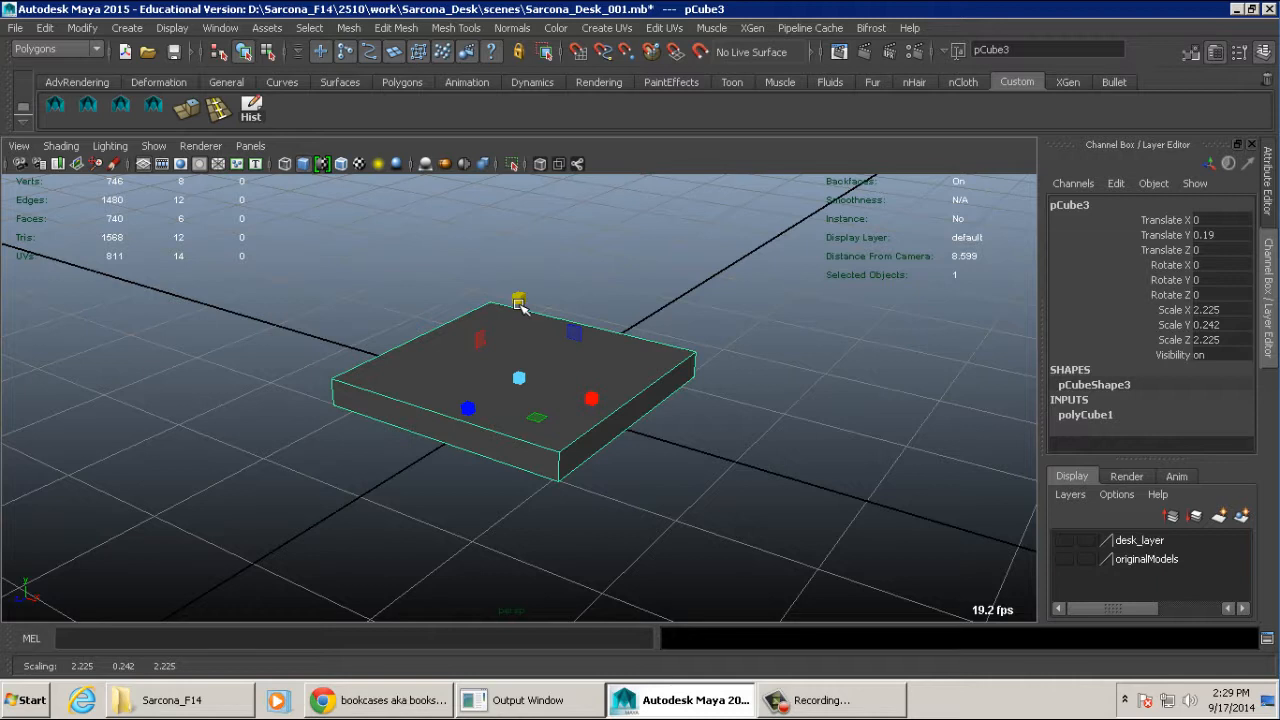
{"action": "left_click_drag", "start_coordinate": [600, 266], "coordinate": [615, 404], "text": "alt"}
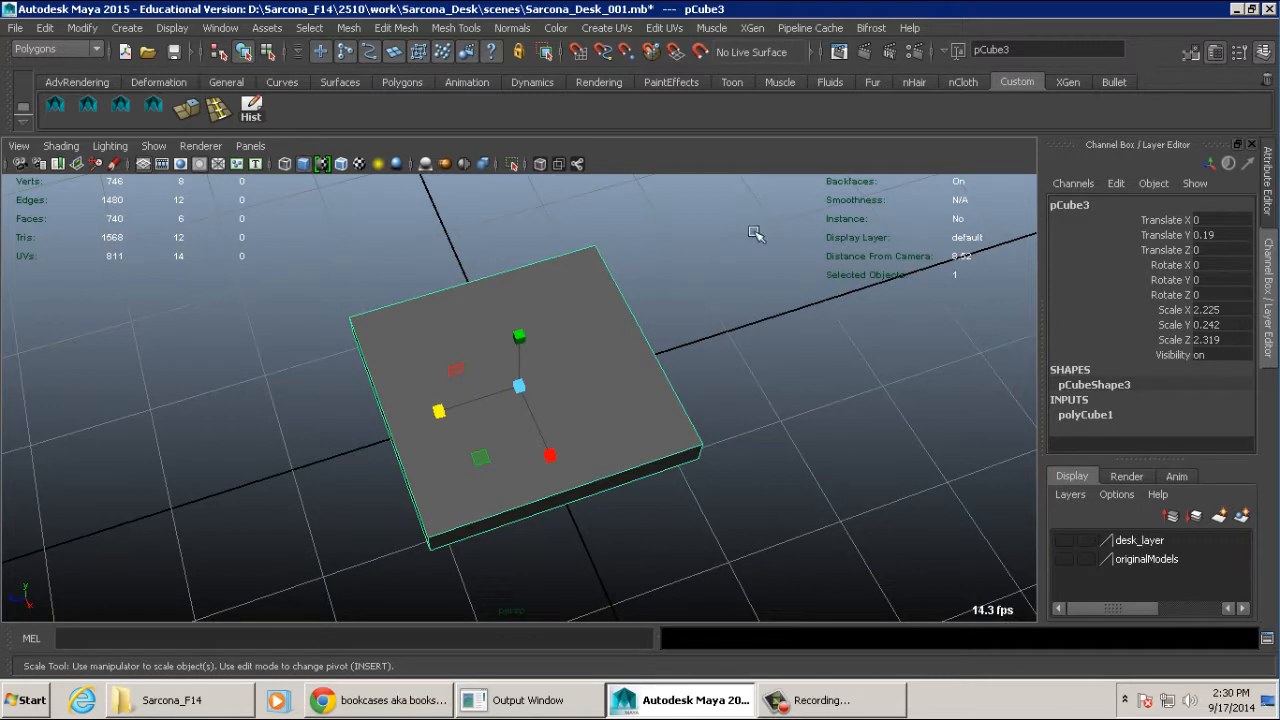
- Set the slab's Subdivisions Width and Subdivisions Depth to 3
{"action": "mouse_move", "coordinate": [766, 292]}
{"action": "left_mouse_down", "text": "alt"}
{"action": "mouse_move", "coordinate": [737, 323]}
{"action": "mouse_move", "coordinate": [772, 310]}
{"action": "left_mouse_up", "text": "alt"}
{"action": "left_click", "coordinate": [1100, 413]}
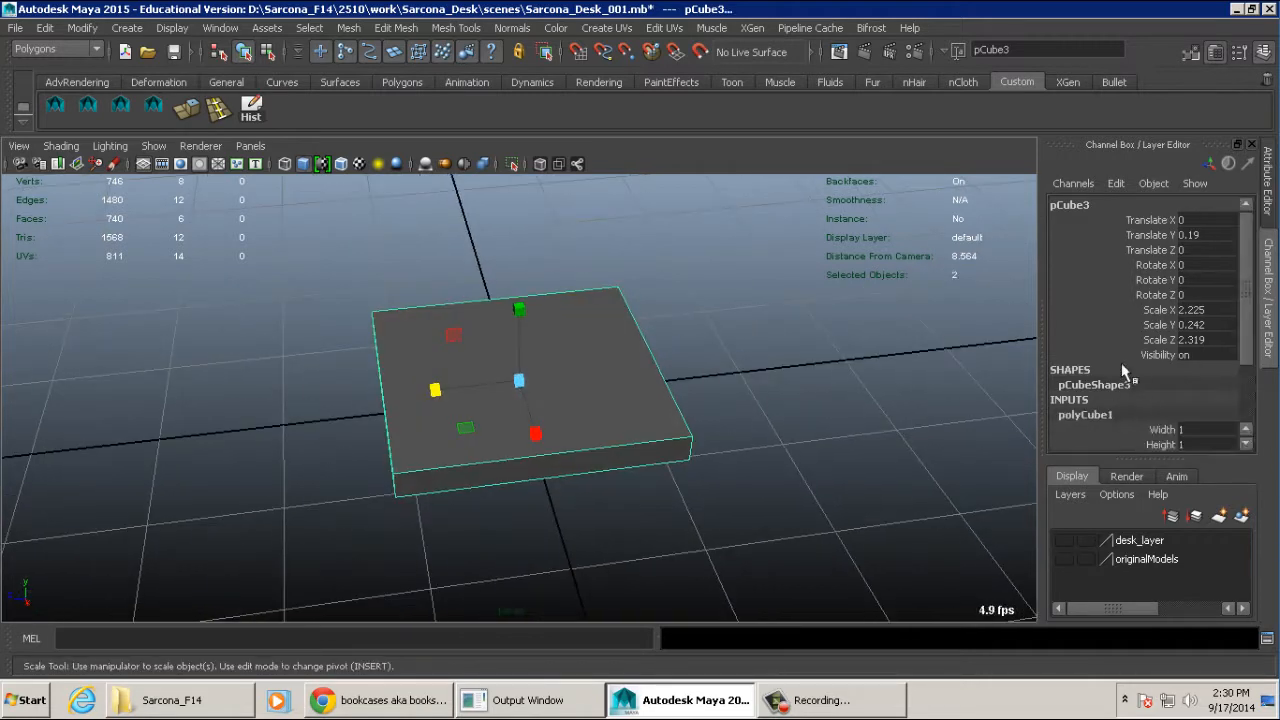
{"action": "scroll", "coordinate": [1122, 361], "scroll_direction": "down", "scroll_amount": 3}
{"action": "left_click", "coordinate": [1205, 384]}
{"action": "type", "text": "3"}
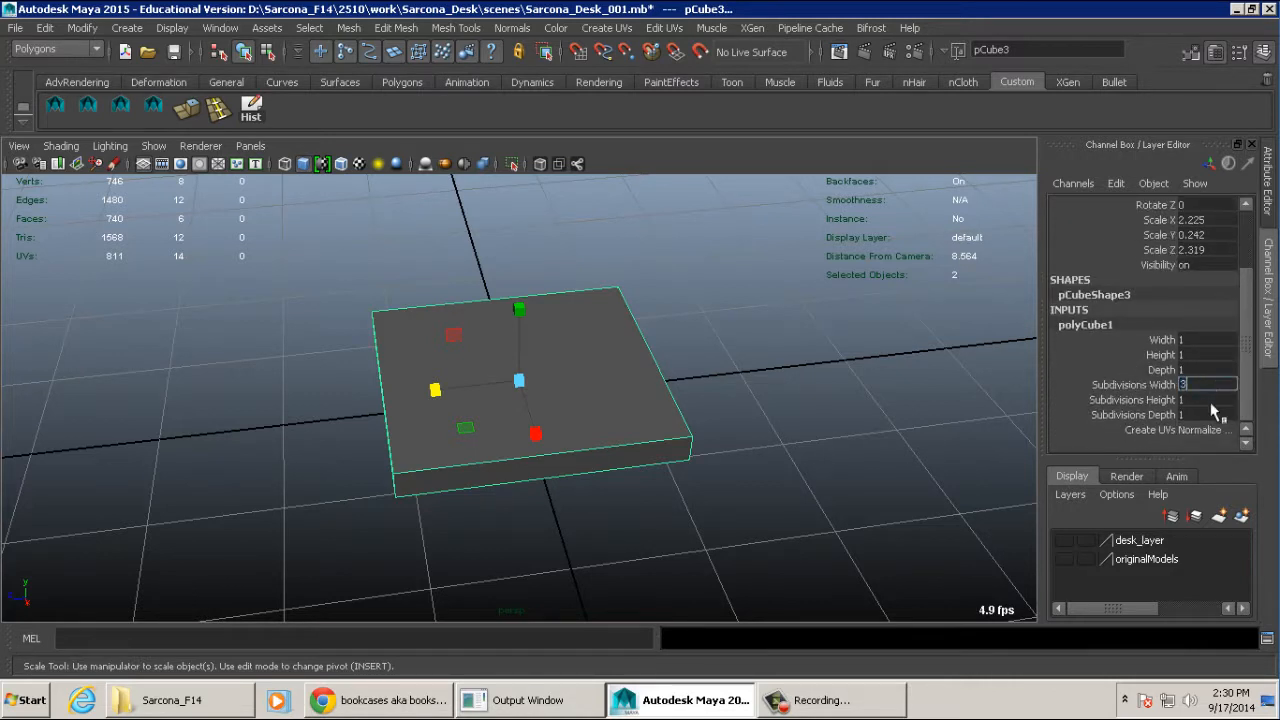
{"action": "left_click", "coordinate": [1205, 413]}
{"action": "type", "text": "3"}
{"action": "key", "text": "Return"}
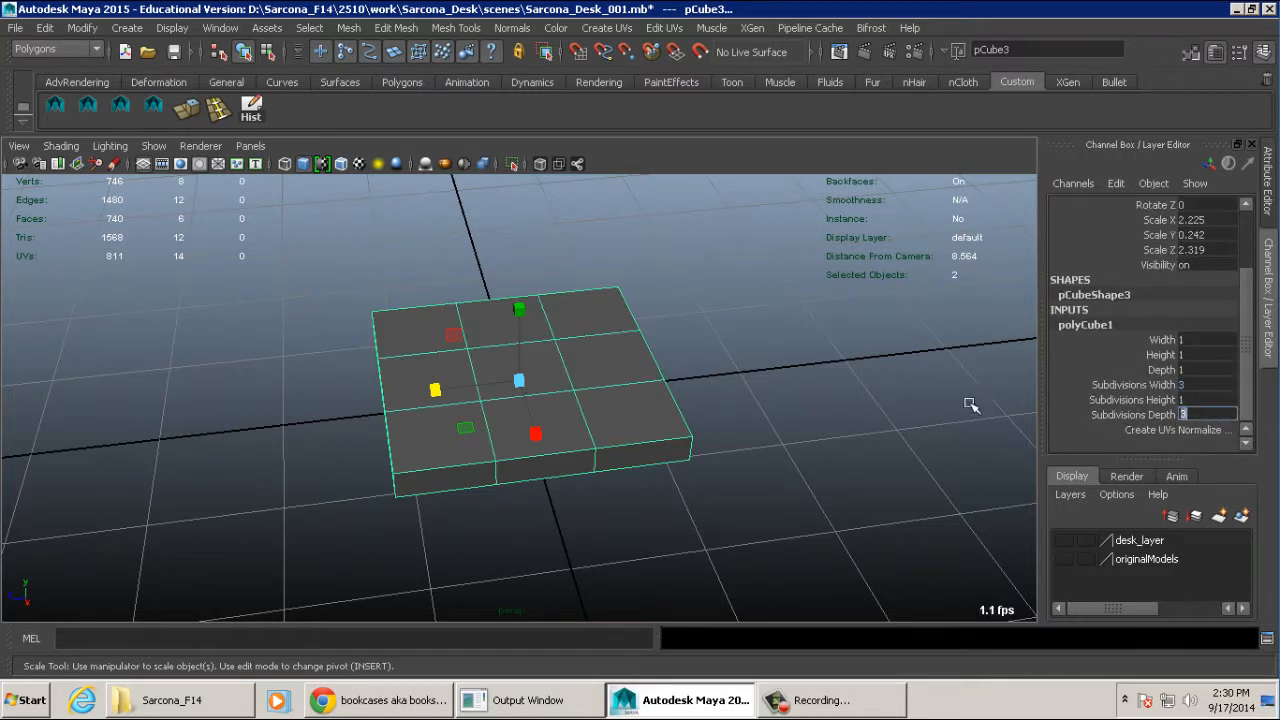
- Switch the slab to edge component selection
{"action": "left_click_drag", "start_coordinate": [695, 376], "coordinate": [695, 384], "text": "alt"}
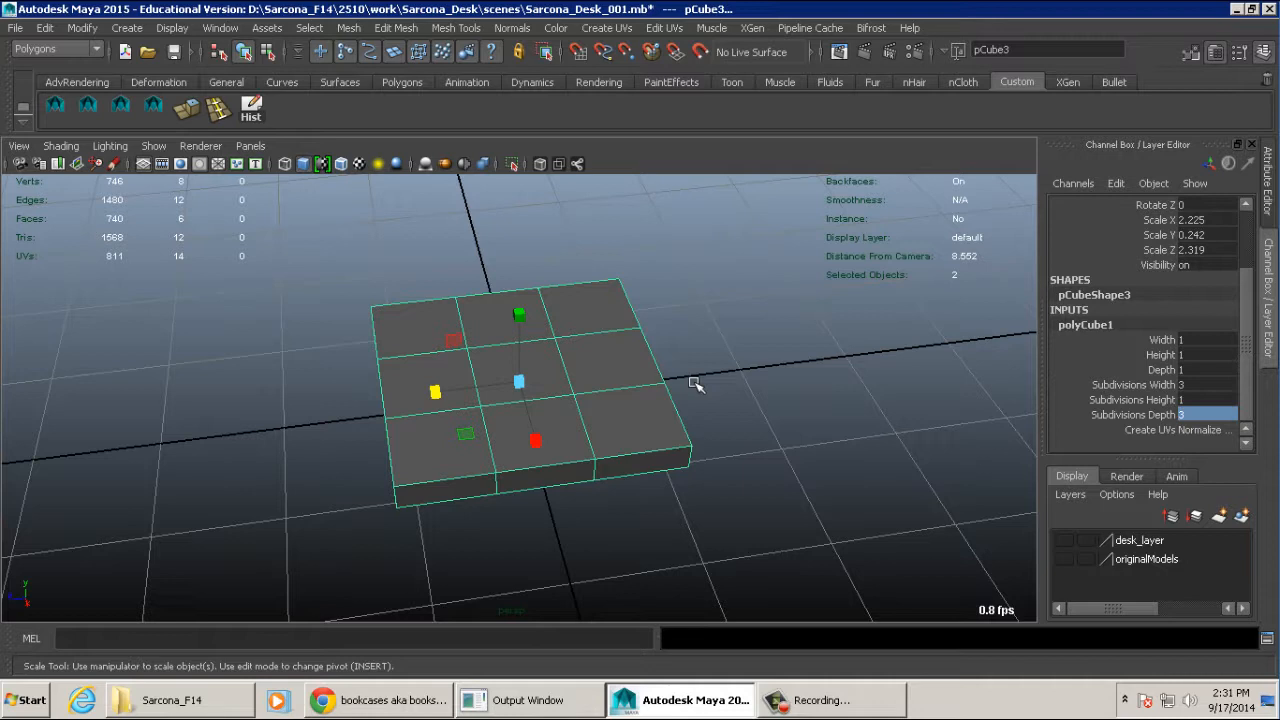
{"action": "left_click_drag", "start_coordinate": [754, 379], "coordinate": [765, 375], "text": "alt"}
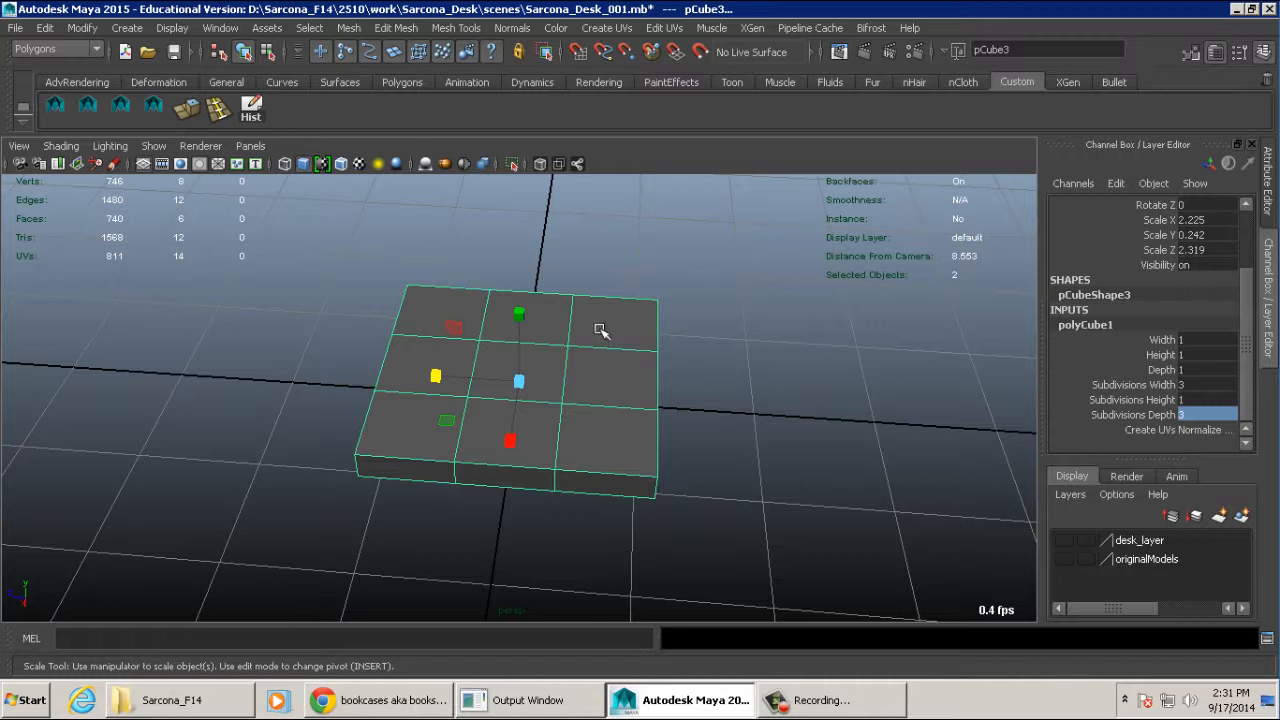
{"action": "right_click_drag", "start_coordinate": [597, 275], "coordinate": [591, 219]}
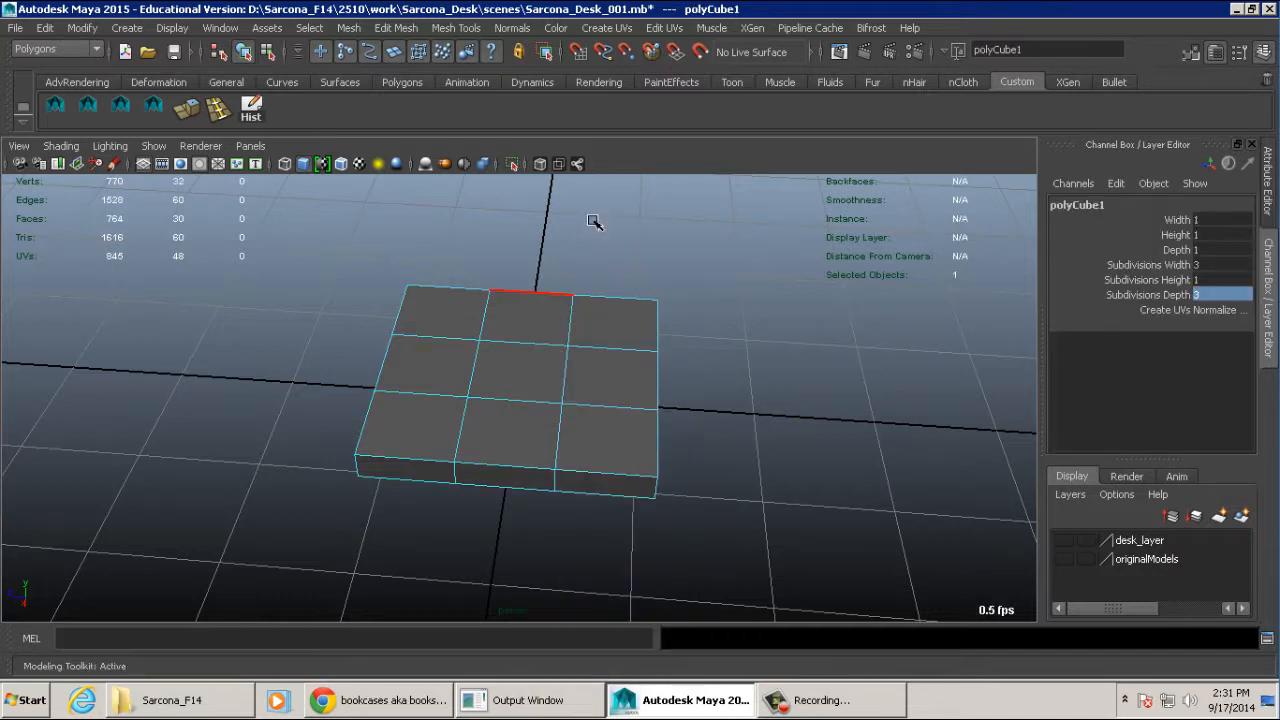
- Try scaling the two depth edge loops apart along Z toward the slab's outer edges, and undo the scaling
{"action": "left_click_drag", "start_coordinate": [580, 337], "coordinate": [597, 332], "text": "alt"}
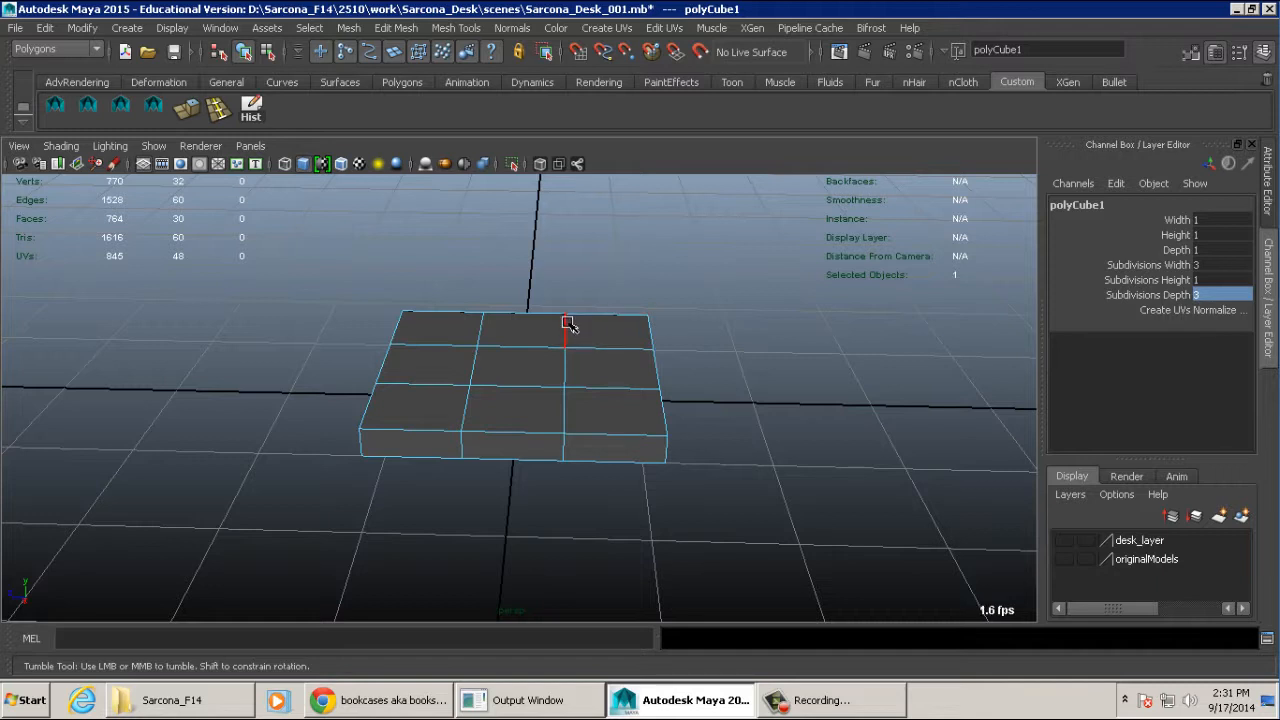
{"action": "double_click", "coordinate": [568, 324]}
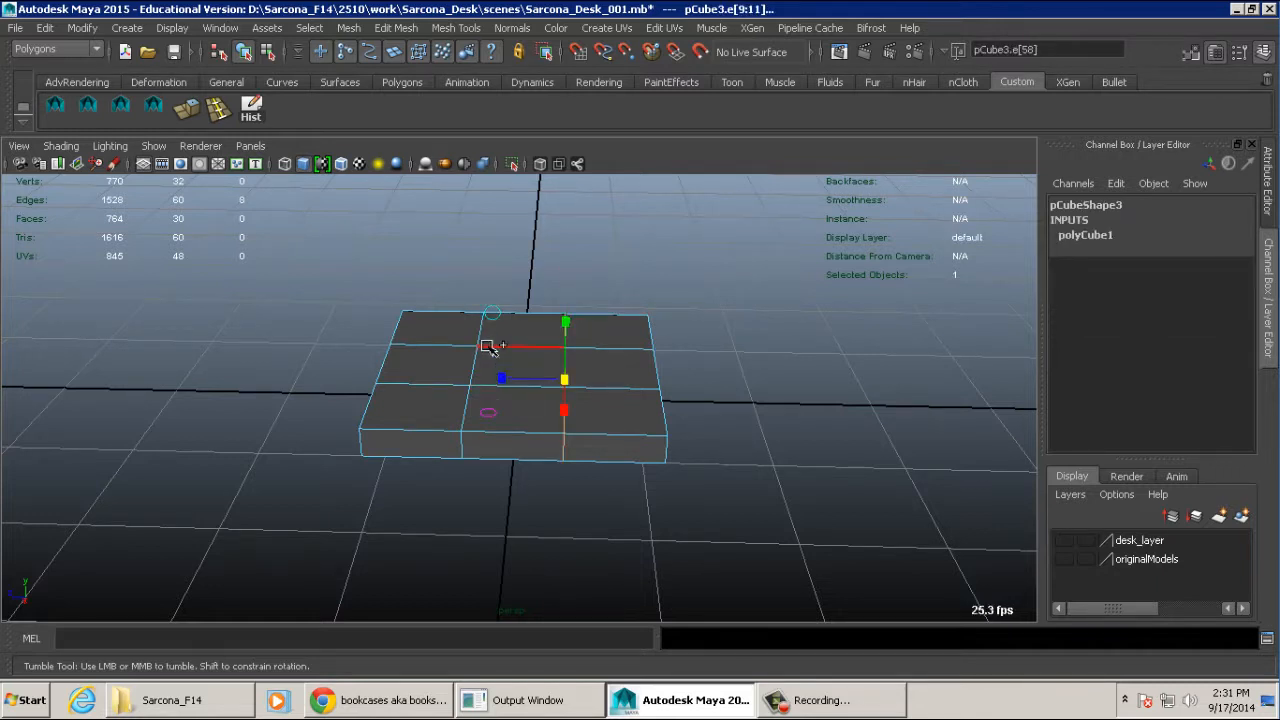
{"action": "double_click", "coordinate": [482, 345], "text": "shift"}
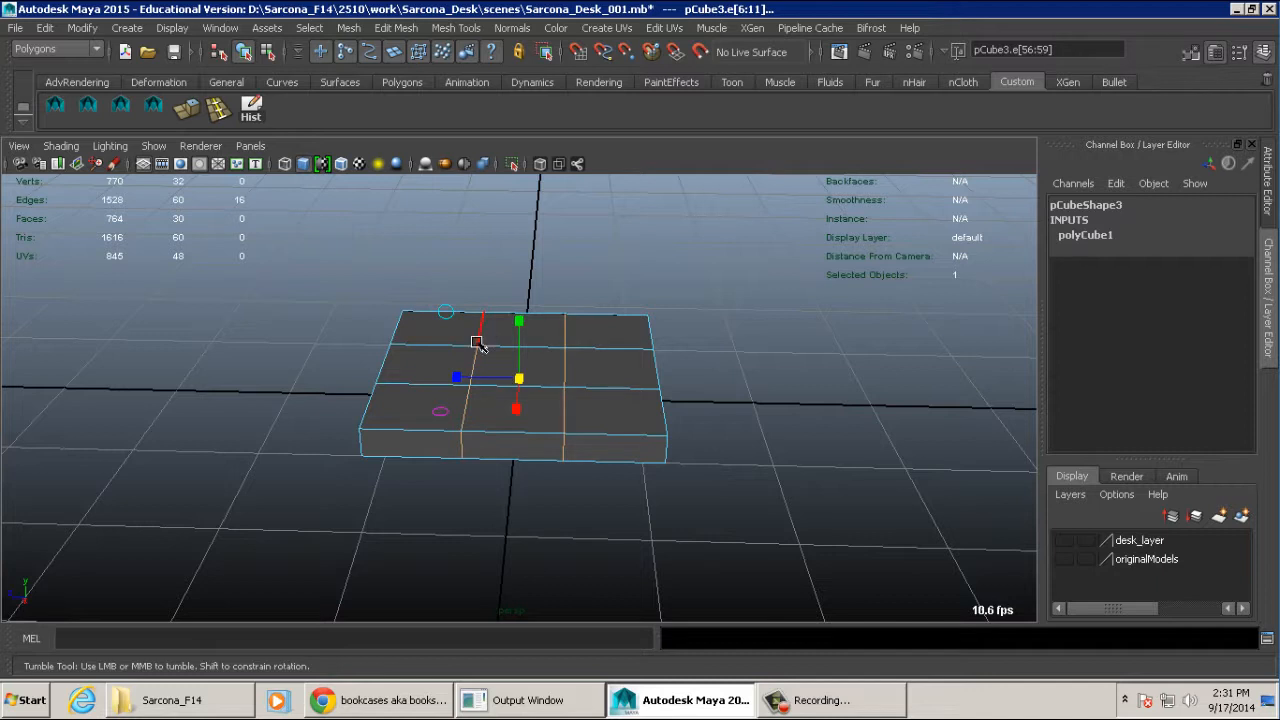
{"action": "left_click_drag", "start_coordinate": [456, 377], "coordinate": [316, 363]}
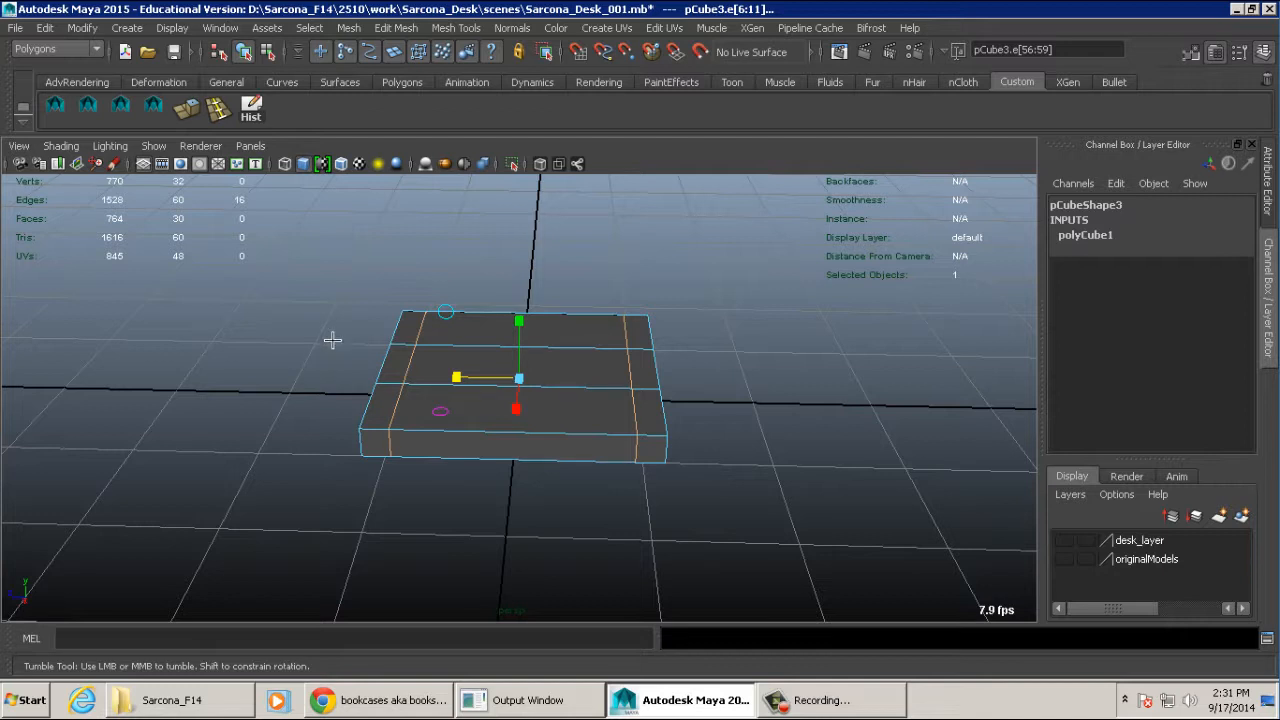
{"action": "mouse_move", "coordinate": [460, 376]}
{"action": "left_mouse_down"}
{"action": "mouse_move", "coordinate": [487, 376]}
{"action": "mouse_move", "coordinate": [463, 376]}
{"action": "left_mouse_up"}
{"action": "left_click_drag", "start_coordinate": [700, 384], "coordinate": [466, 403], "text": "alt"}
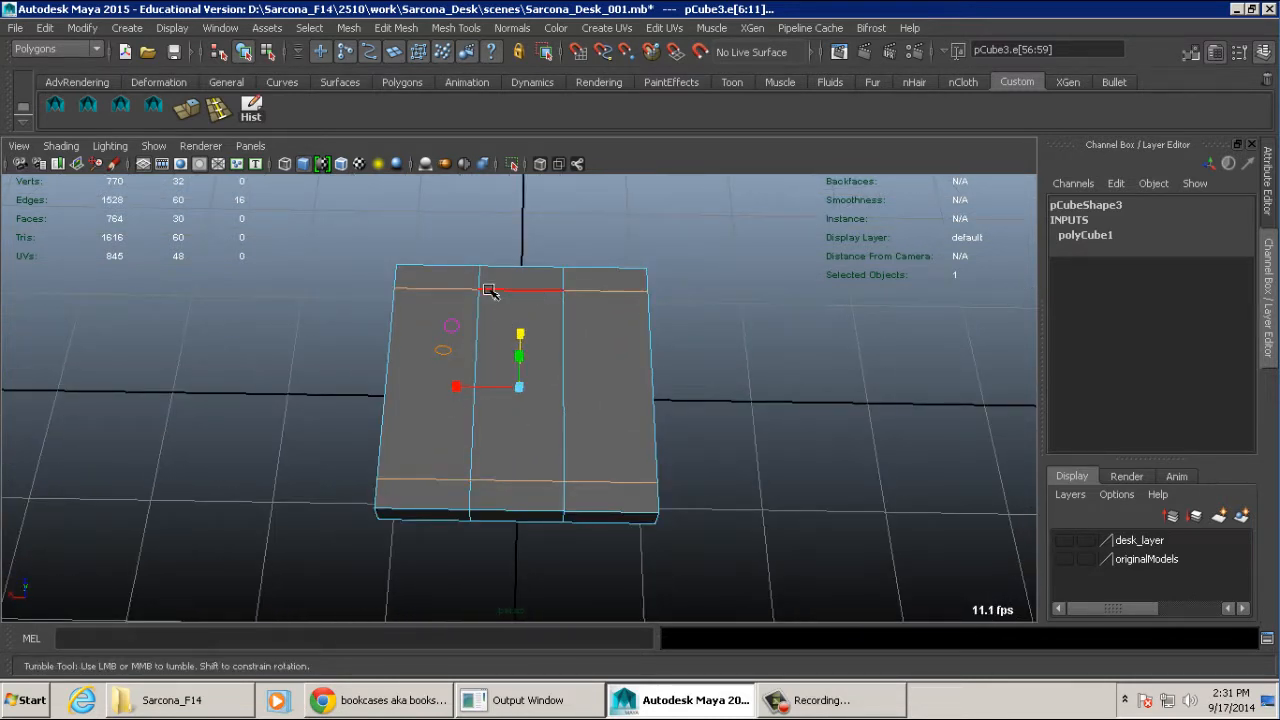
{"action": "left_click_drag", "start_coordinate": [457, 272], "coordinate": [455, 331], "text": "alt"}
{"action": "right_click_drag", "start_coordinate": [455, 331], "coordinate": [489, 331], "text": "alt"}
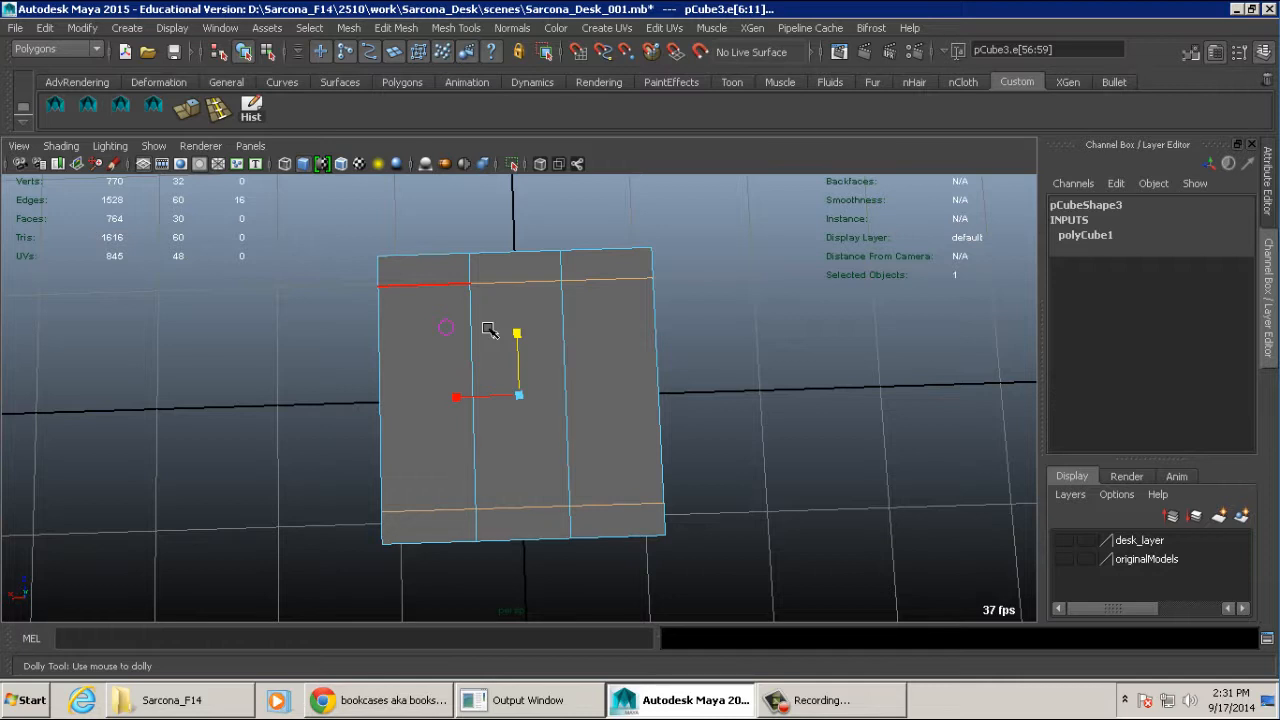
{"action": "key", "text": "ctrl+z"}
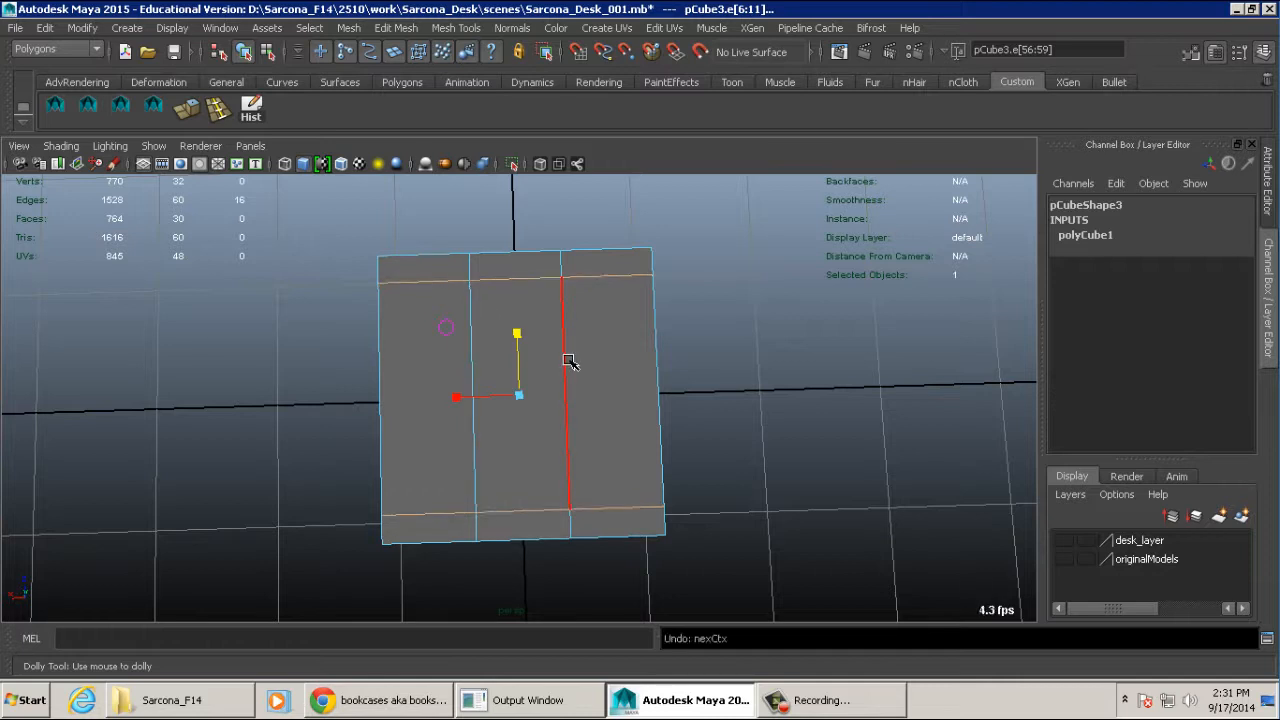
{"action": "key", "text": "ctrl+z"}
- Try moving the two depth edge loops outward one at a time along Z, and undo the moves
{"action": "double_click", "coordinate": [593, 345]}
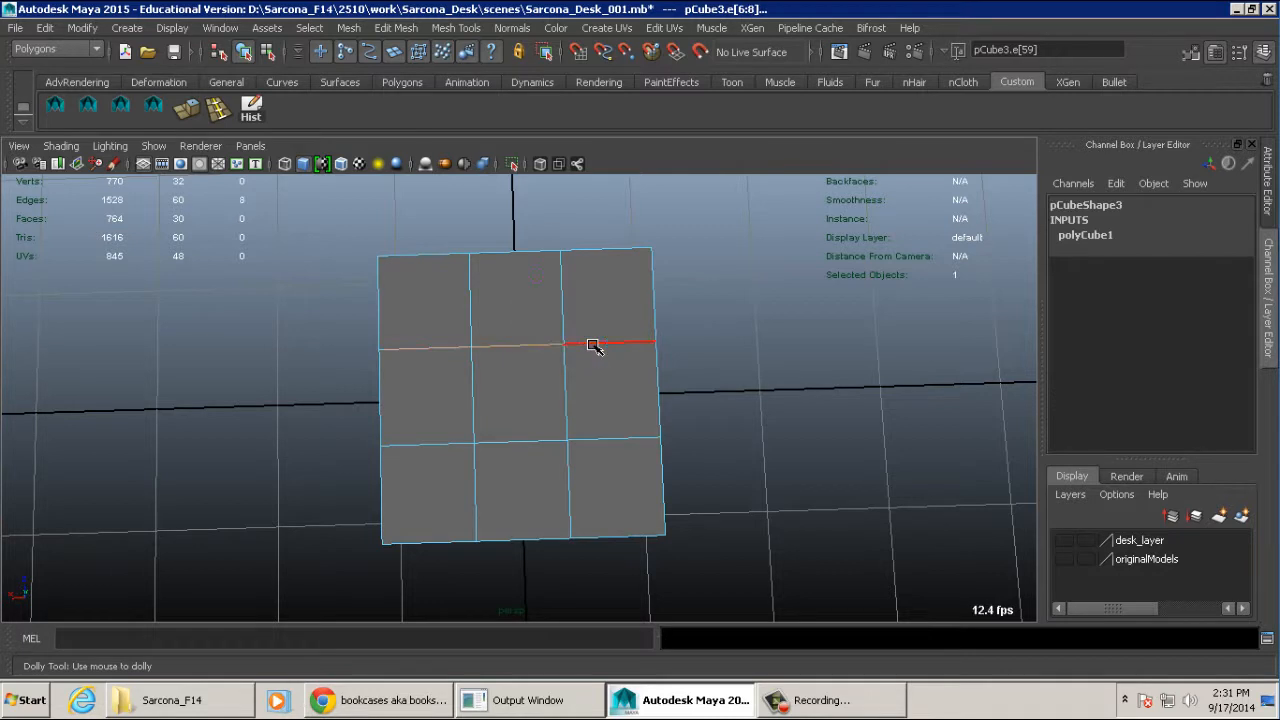
{"action": "key", "text": "w"}
{"action": "left_click_drag", "start_coordinate": [593, 345], "coordinate": [690, 380], "text": "alt"}
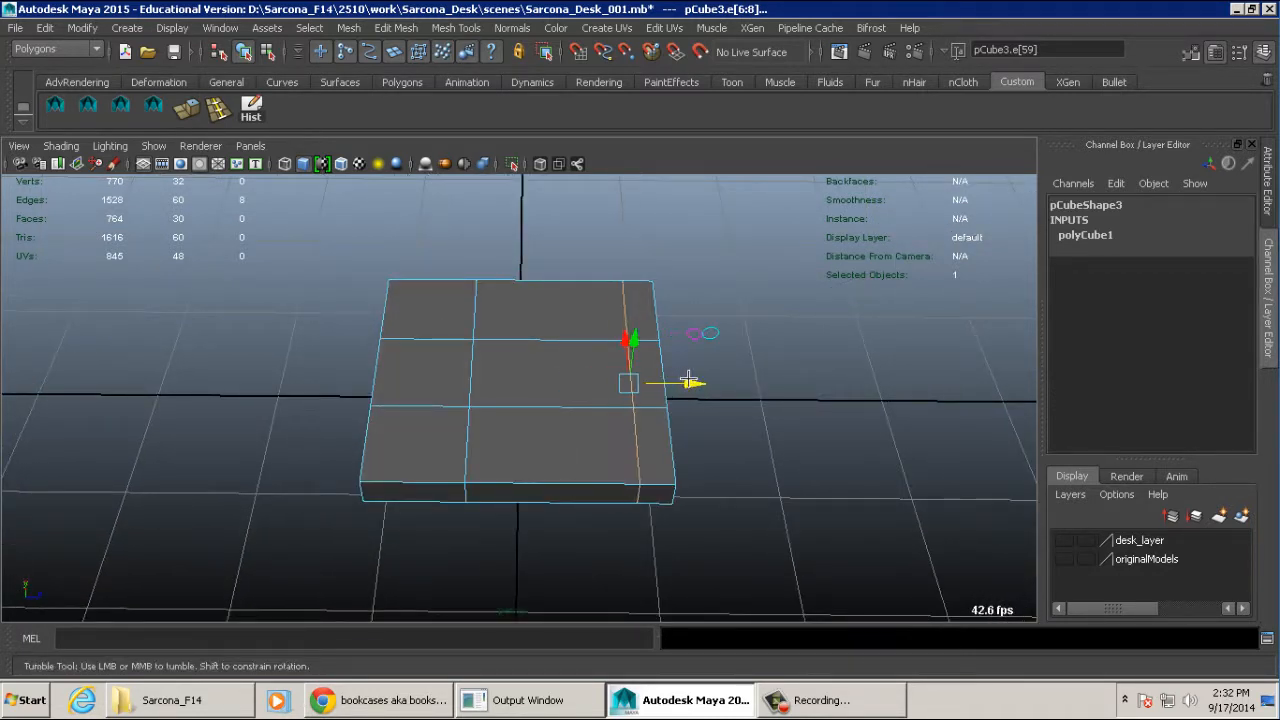
{"action": "double_click", "coordinate": [472, 374]}
{"action": "left_click_drag", "start_coordinate": [532, 380], "coordinate": [483, 379]}
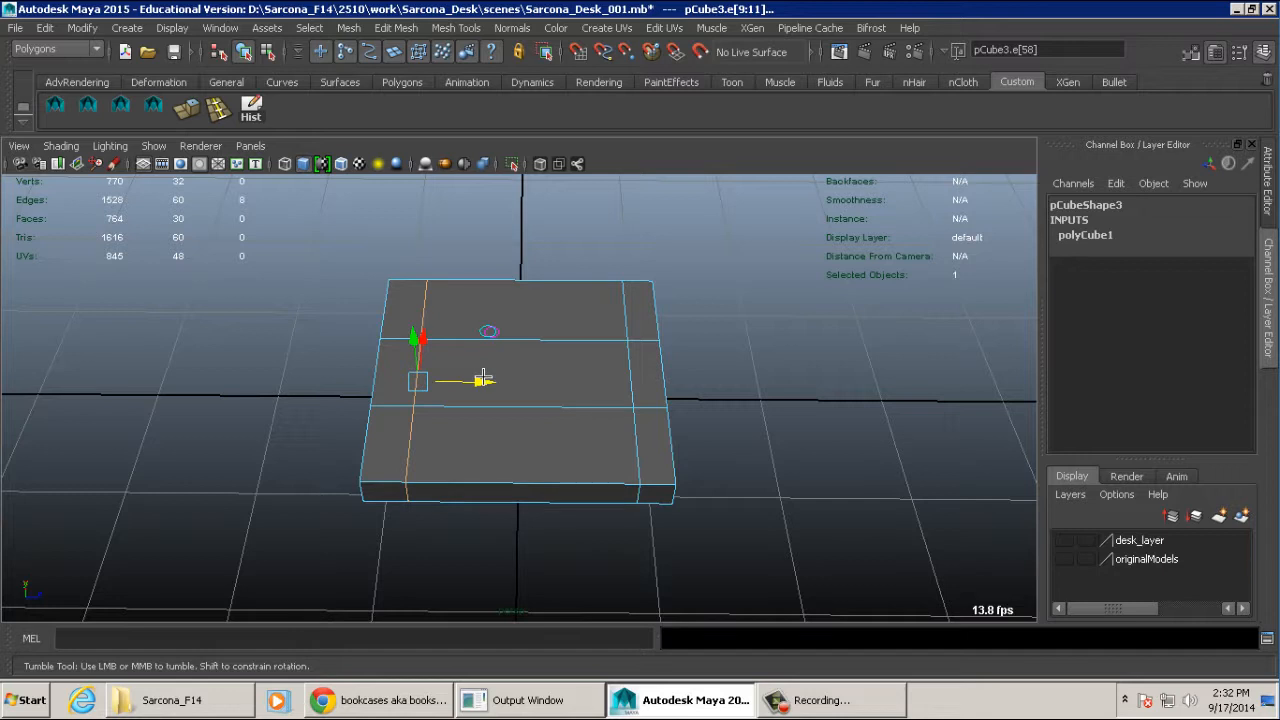
{"action": "key", "text": "ctrl+z"}
{"action": "key", "text": "ctrl+z"}
{"action": "key", "text": "ctrl+z"}
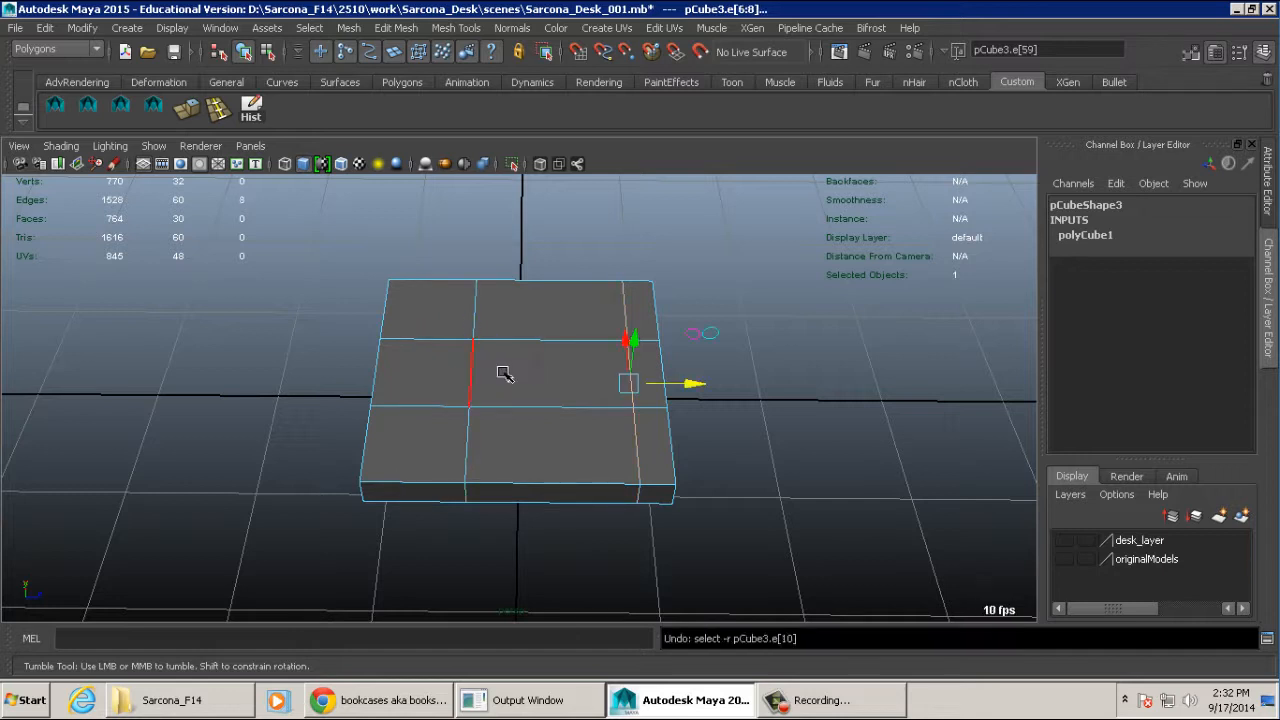
- Select both depth edge loops together and scale them apart along Z to near the slab's outer edges
{"action": "double_click", "coordinate": [477, 364], "text": "shift"}
{"action": "key", "text": "r"}
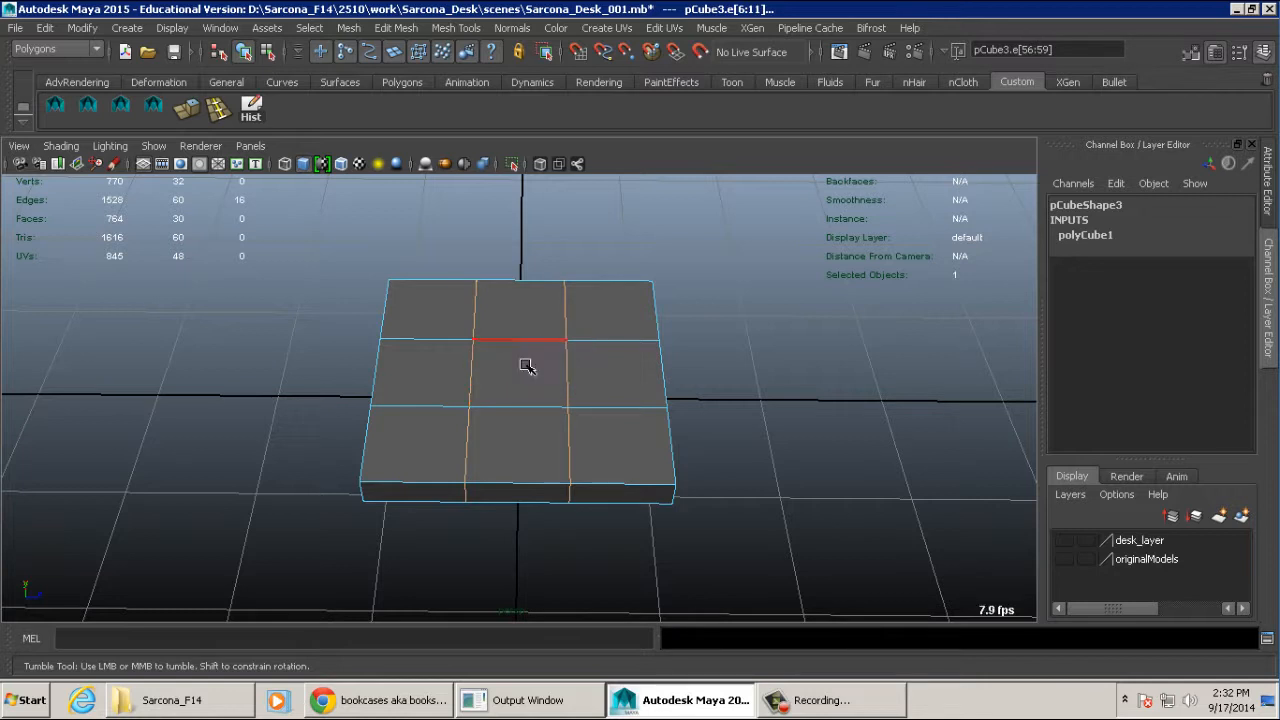
{"action": "left_click_drag", "start_coordinate": [582, 383], "coordinate": [706, 380]}
- Select both width edge loops together and scale them apart along X to near the slab's outer edges
{"action": "left_click_drag", "start_coordinate": [706, 380], "coordinate": [544, 418], "text": "alt"}
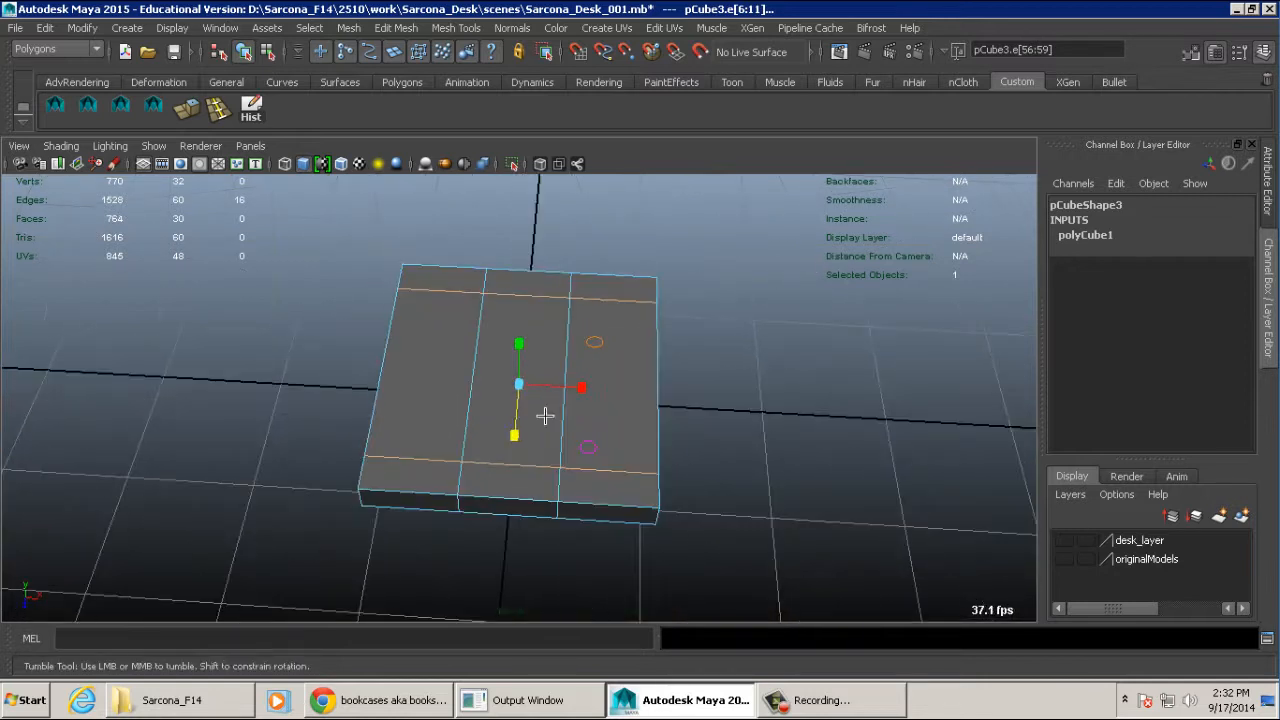
{"action": "left_click", "coordinate": [471, 377]}
{"action": "double_click", "coordinate": [471, 377]}
{"action": "double_click", "coordinate": [571, 371], "text": "shift"}
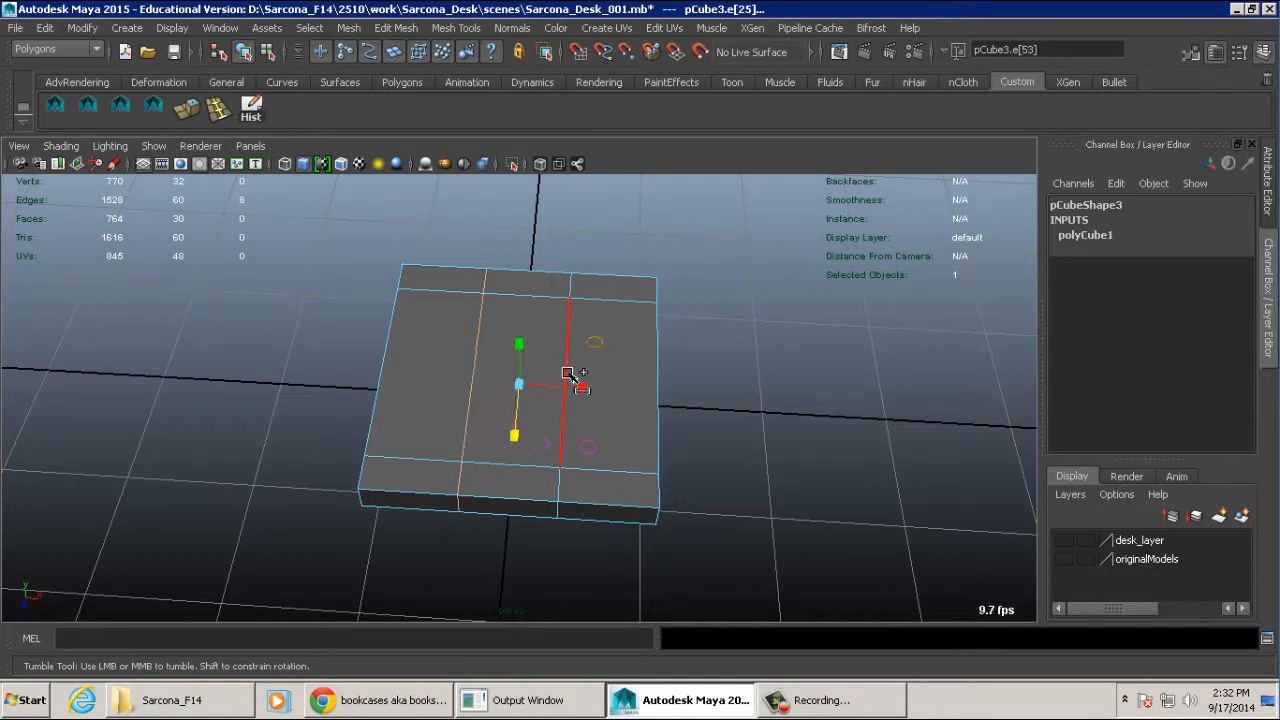
{"action": "left_click_drag", "start_coordinate": [581, 389], "coordinate": [749, 388]}
- Switch the slab to face component selection
{"action": "left_click_drag", "start_coordinate": [749, 390], "coordinate": [692, 458], "text": "alt"}
{"action": "right_click_drag", "start_coordinate": [692, 458], "coordinate": [623, 457], "text": "alt"}
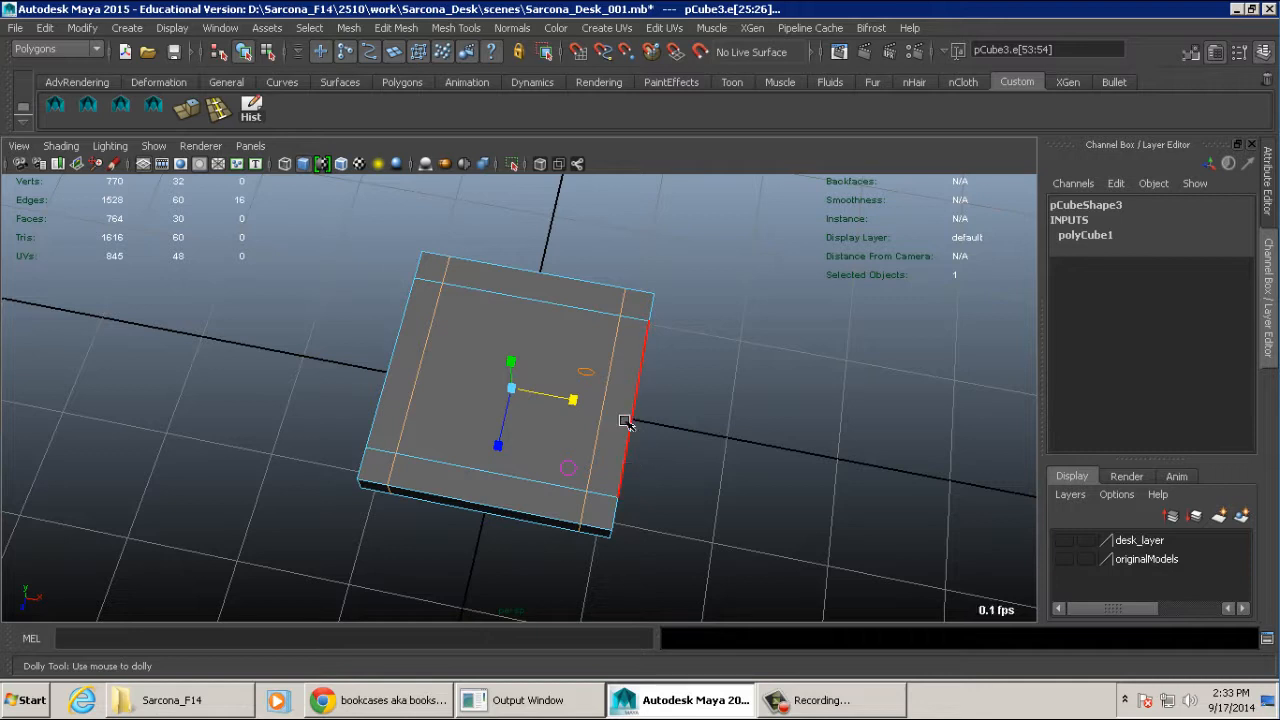
{"action": "left_click_drag", "start_coordinate": [674, 400], "coordinate": [627, 300], "text": "alt"}
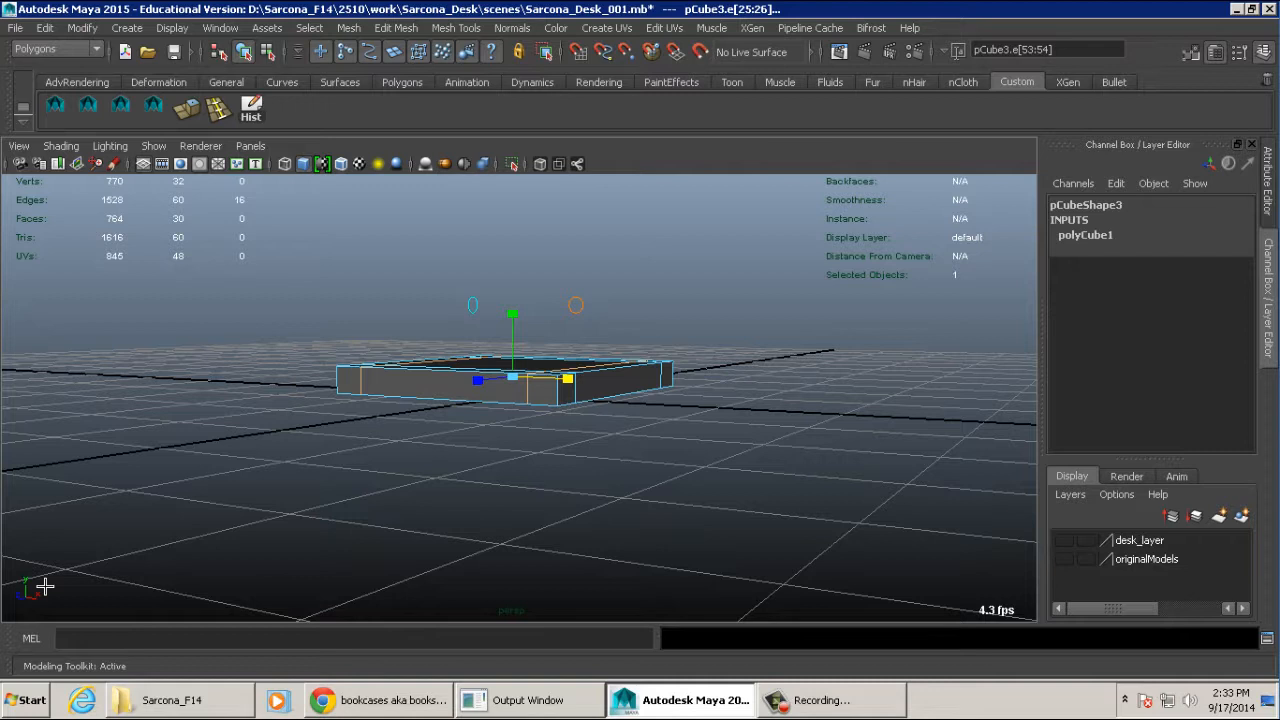
{"action": "left_click_drag", "start_coordinate": [203, 529], "coordinate": [165, 570], "text": "alt"}
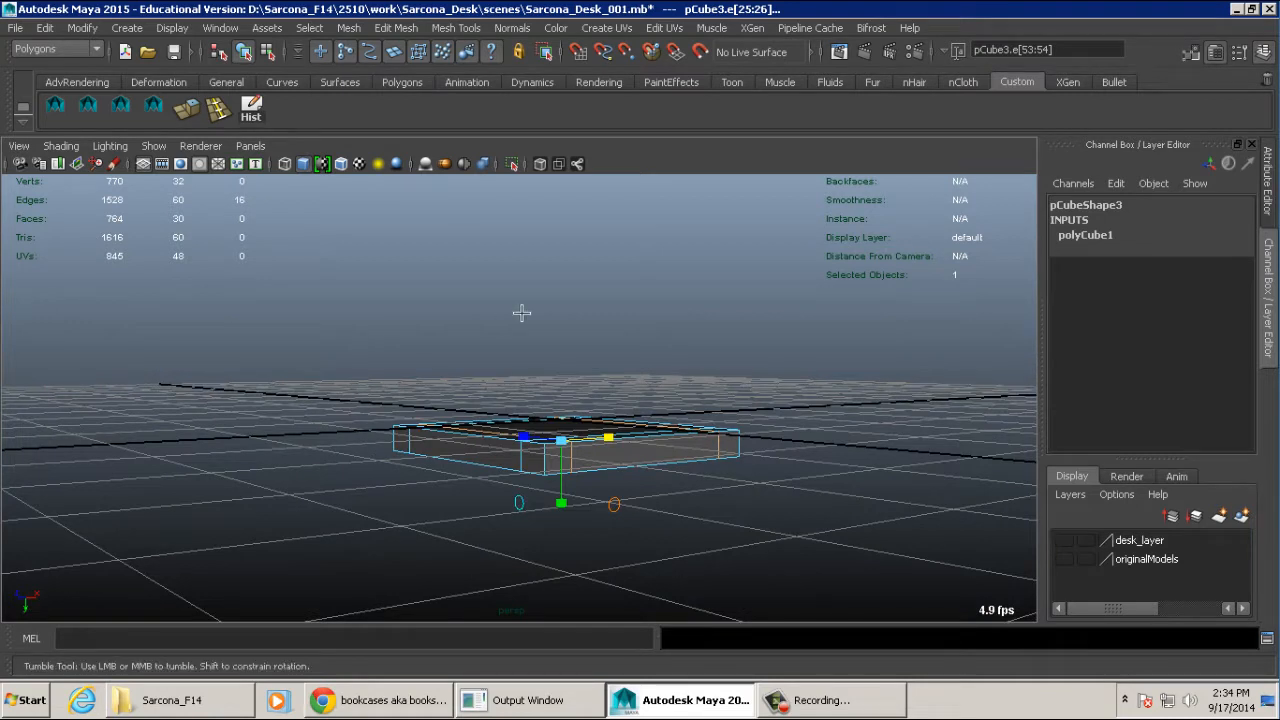
{"action": "left_click_drag", "start_coordinate": [523, 309], "coordinate": [527, 554], "text": "alt"}
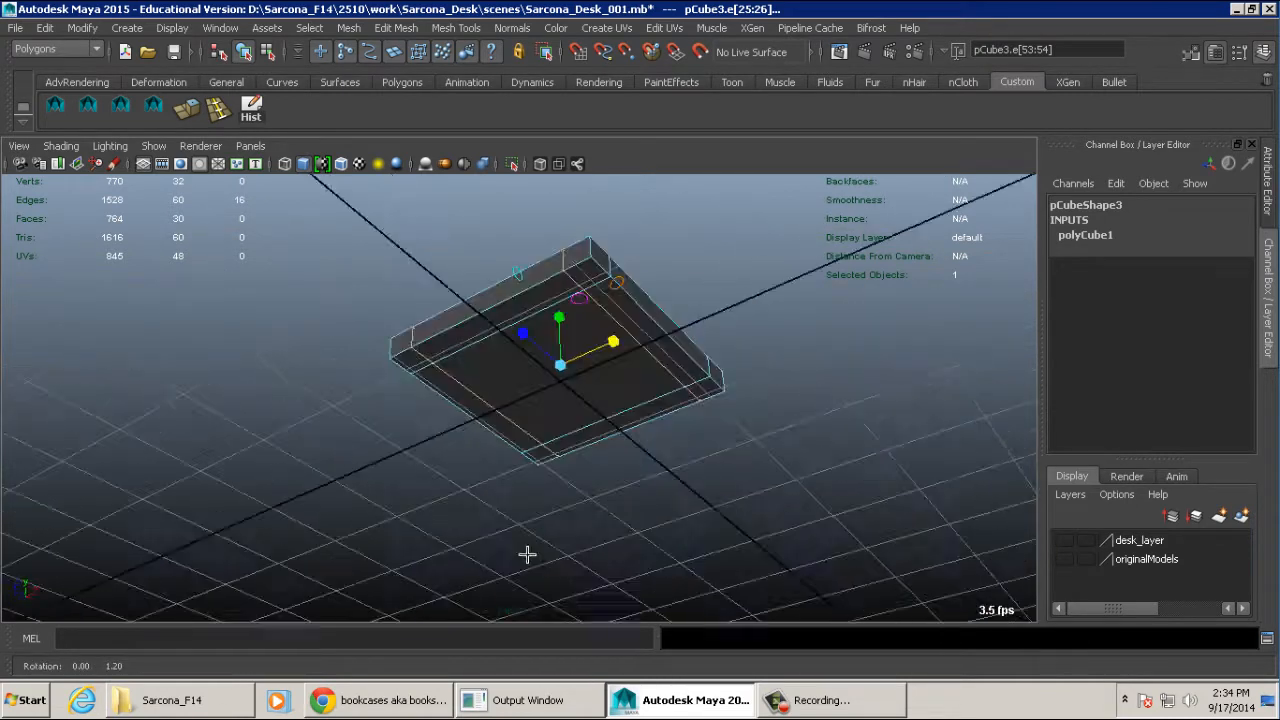
{"action": "right_click", "coordinate": [596, 385]}
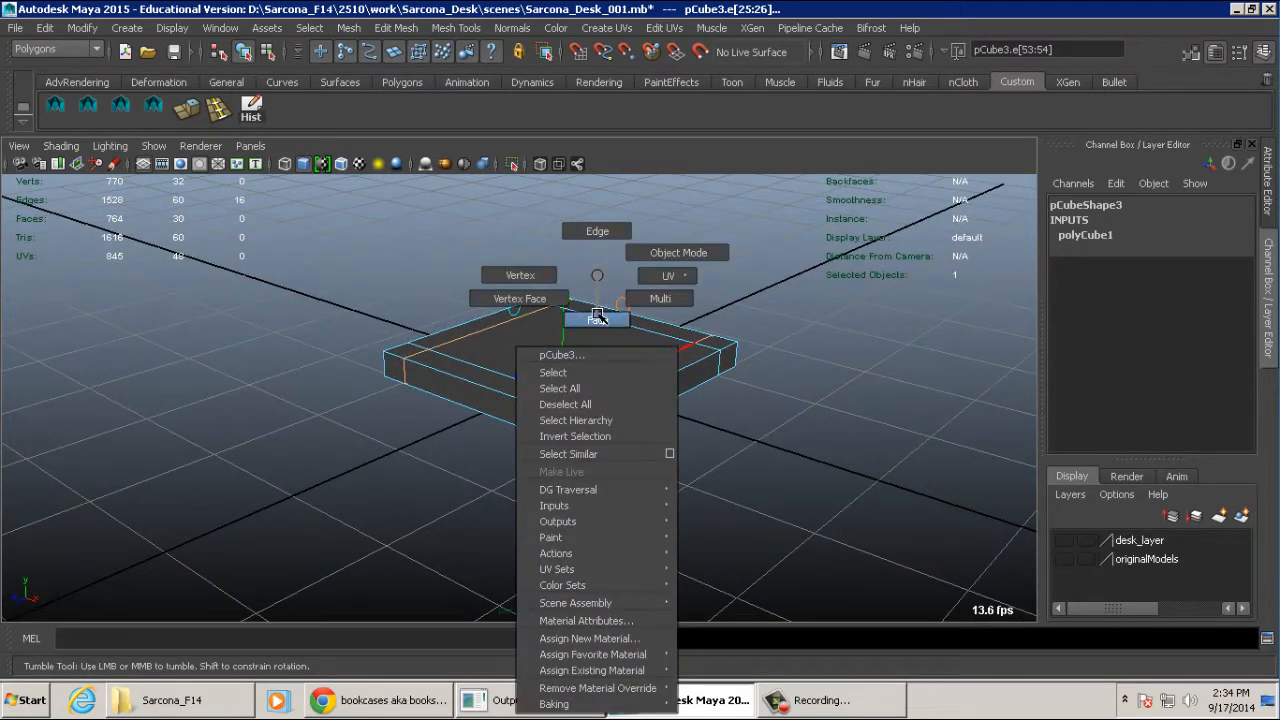
{"action": "right_click_drag", "start_coordinate": [597, 316], "coordinate": [597, 319]}
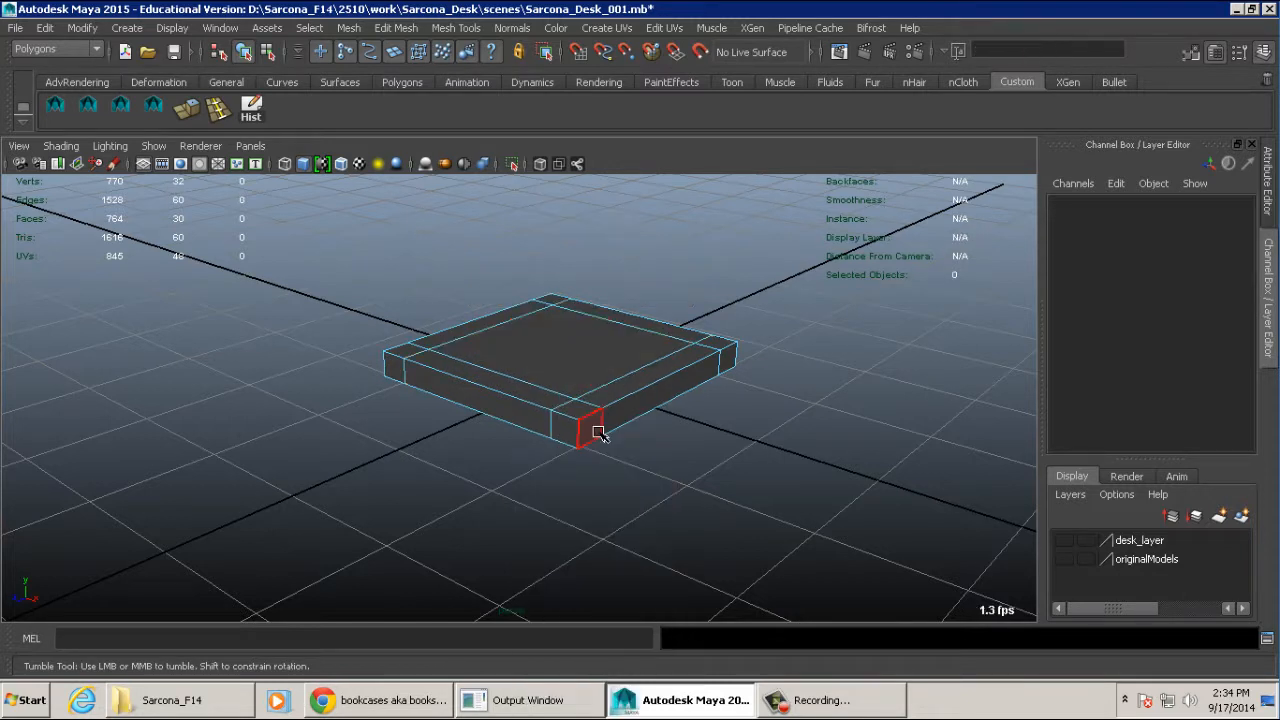
- Select the four small corner faces on the underside of the slab
{"action": "left_click_drag", "start_coordinate": [597, 431], "coordinate": [580, 308], "text": "alt"}
{"action": "left_click", "coordinate": [571, 278]}
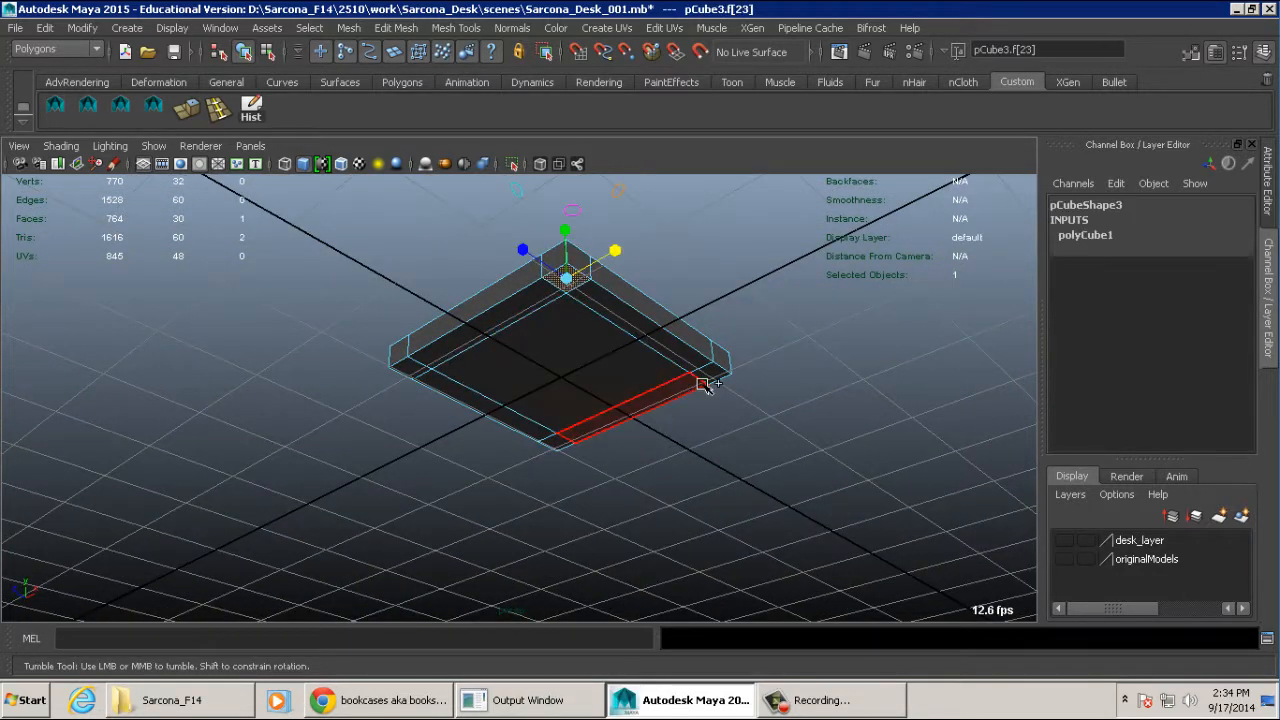
{"action": "left_click", "coordinate": [700, 376], "text": "shift"}
{"action": "left_click", "coordinate": [532, 430], "text": "shift"}
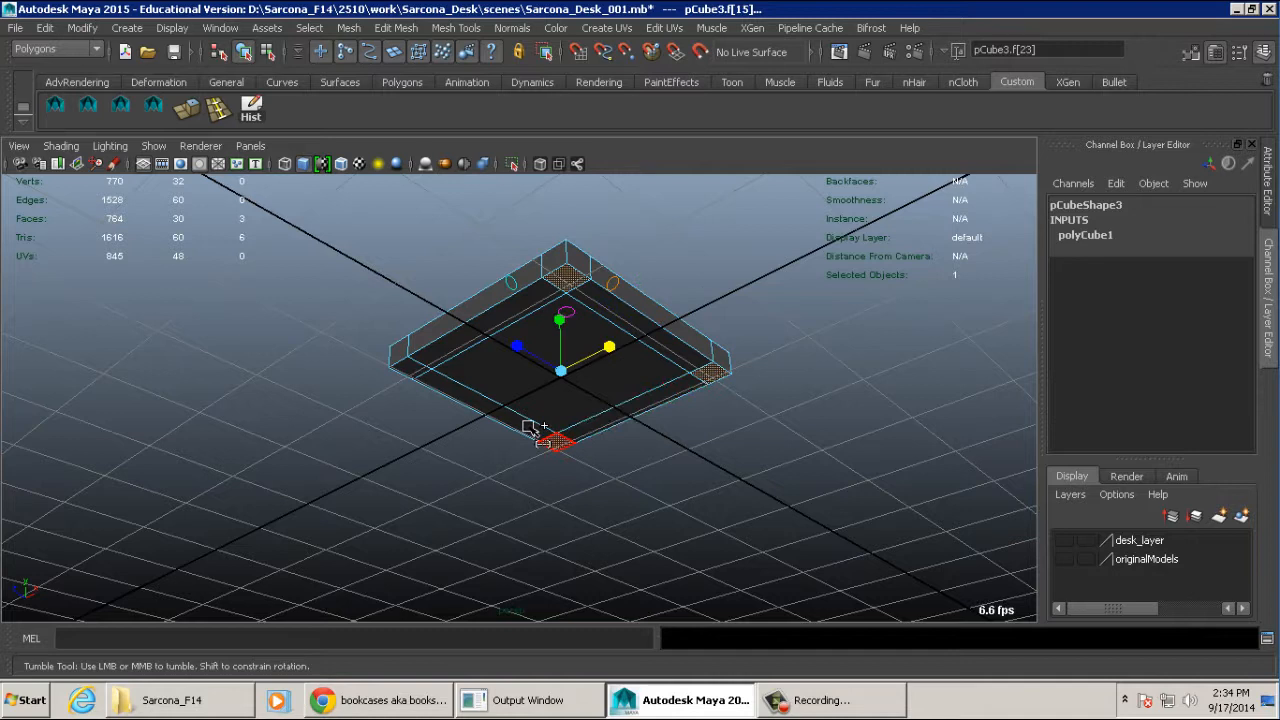
{"action": "left_click", "coordinate": [414, 364], "text": "shift"}
- Extrude the four selected corner faces straight down to form long legs beneath the slab
{"action": "right_click_drag", "start_coordinate": [686, 297], "coordinate": [795, 341], "text": "alt"}
{"action": "middle_click_drag", "start_coordinate": [795, 341], "coordinate": [735, 373], "text": "alt"}
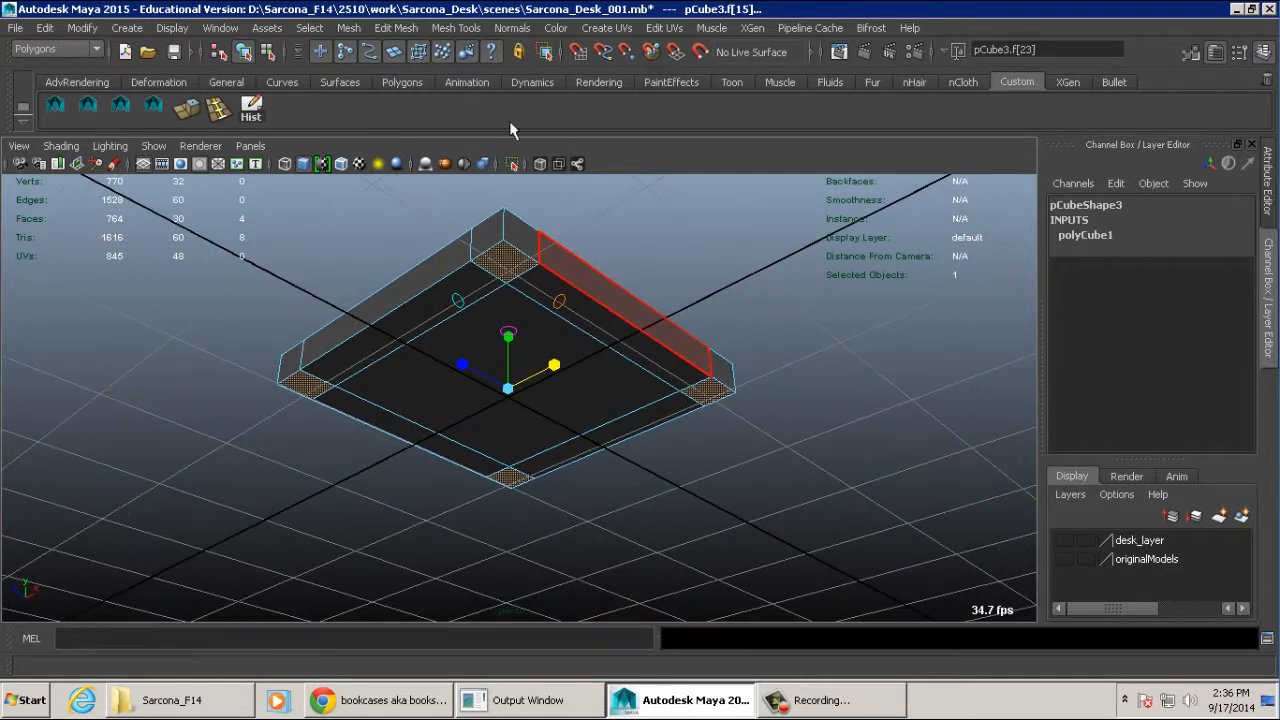
{"action": "left_click", "coordinate": [396, 27]}
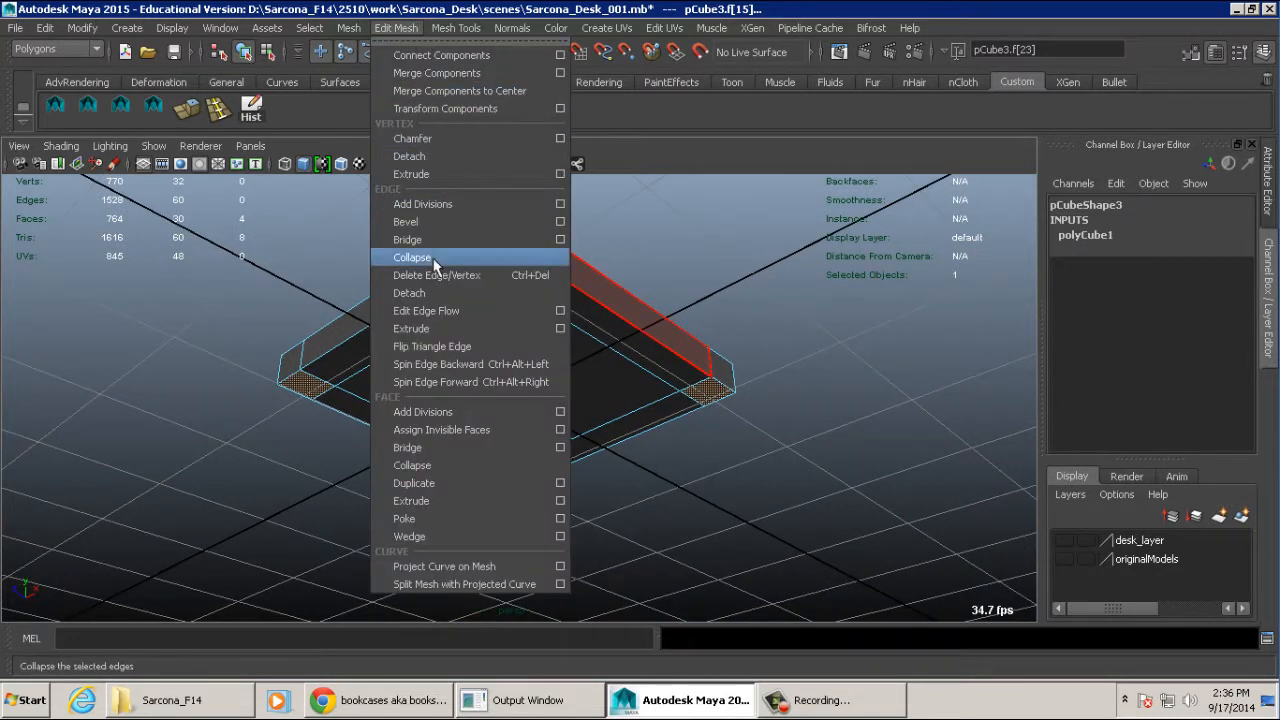
{"action": "left_click", "coordinate": [434, 505]}
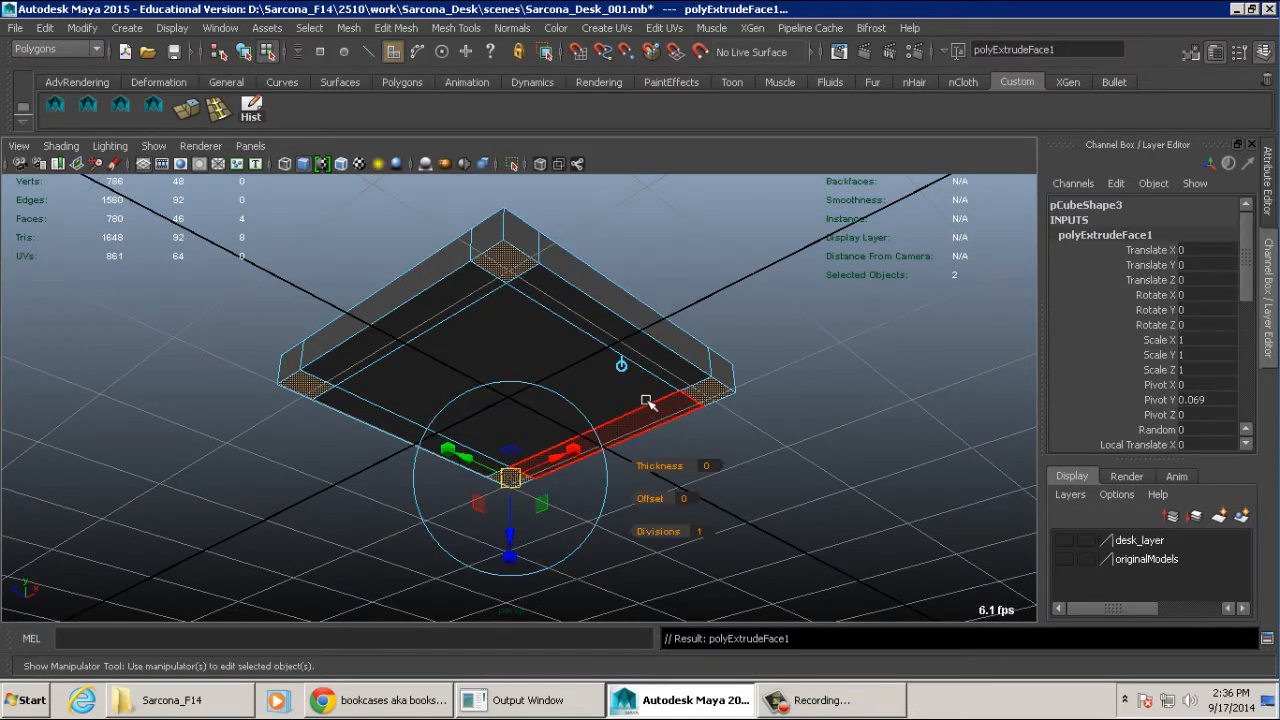
{"action": "left_click_drag", "start_coordinate": [646, 403], "coordinate": [716, 406], "text": "alt"}
{"action": "right_click_drag", "start_coordinate": [716, 406], "coordinate": [617, 372], "text": "alt"}
{"action": "middle_click_drag", "start_coordinate": [617, 372], "coordinate": [574, 338], "text": "alt"}
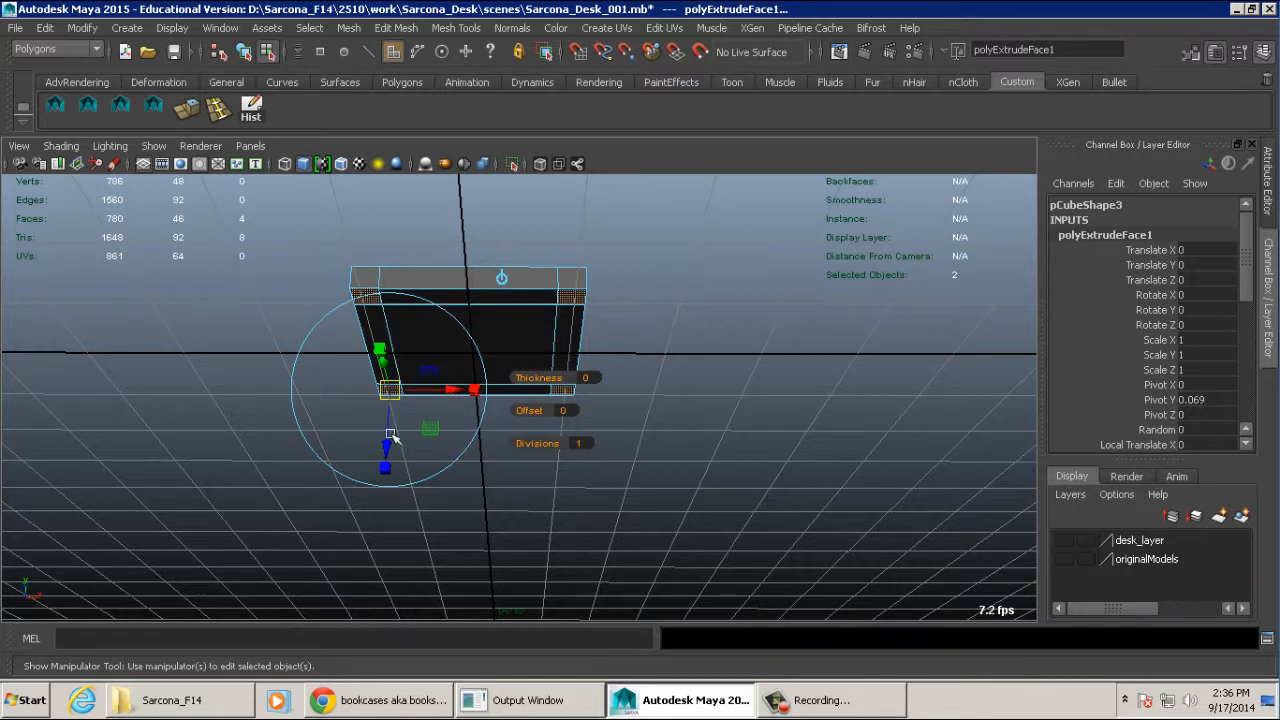
{"action": "left_click_drag", "start_coordinate": [388, 442], "coordinate": [379, 605]}
{"action": "left_click_drag", "start_coordinate": [625, 347], "coordinate": [500, 478], "text": "alt"}
{"action": "left_click_drag", "start_coordinate": [400, 521], "coordinate": [400, 531]}
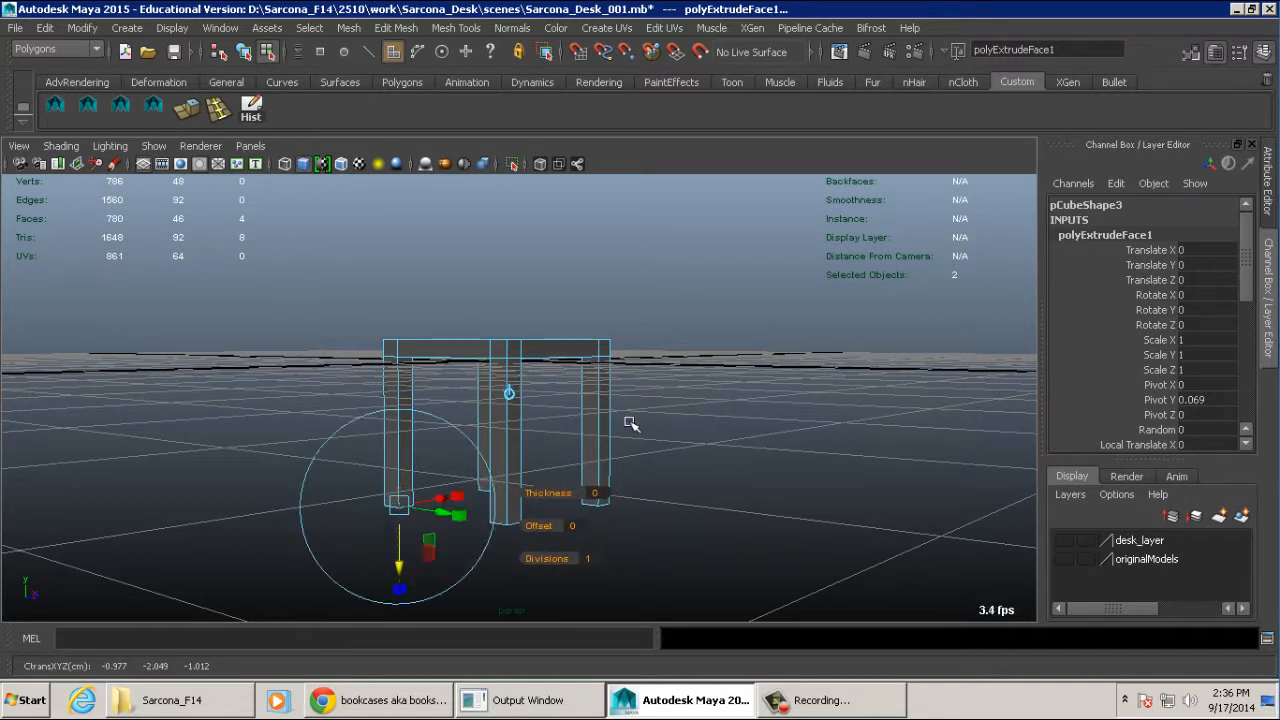
- Try extrusion offsets of 0.01, 0.1 and 0.05 to taper the four legs
{"action": "left_click_drag", "start_coordinate": [668, 423], "coordinate": [535, 412], "text": "alt"}
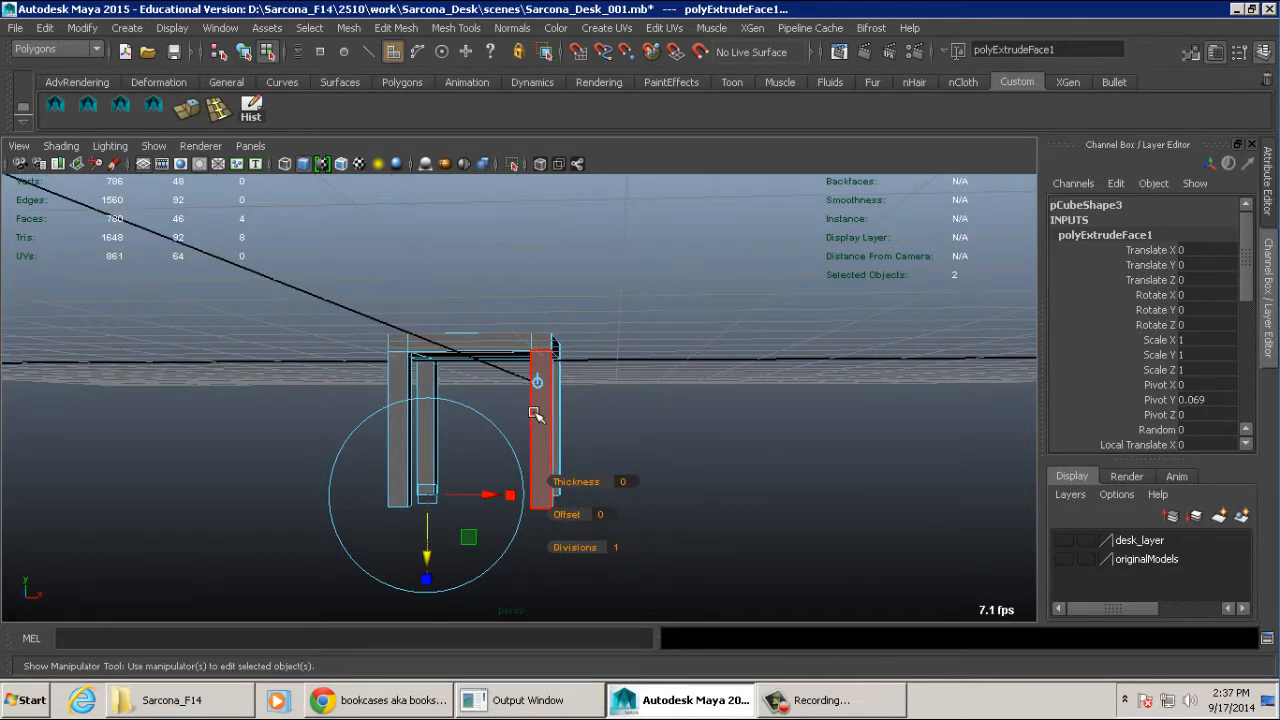
{"action": "left_click_drag", "start_coordinate": [479, 407], "coordinate": [652, 302], "text": "alt"}
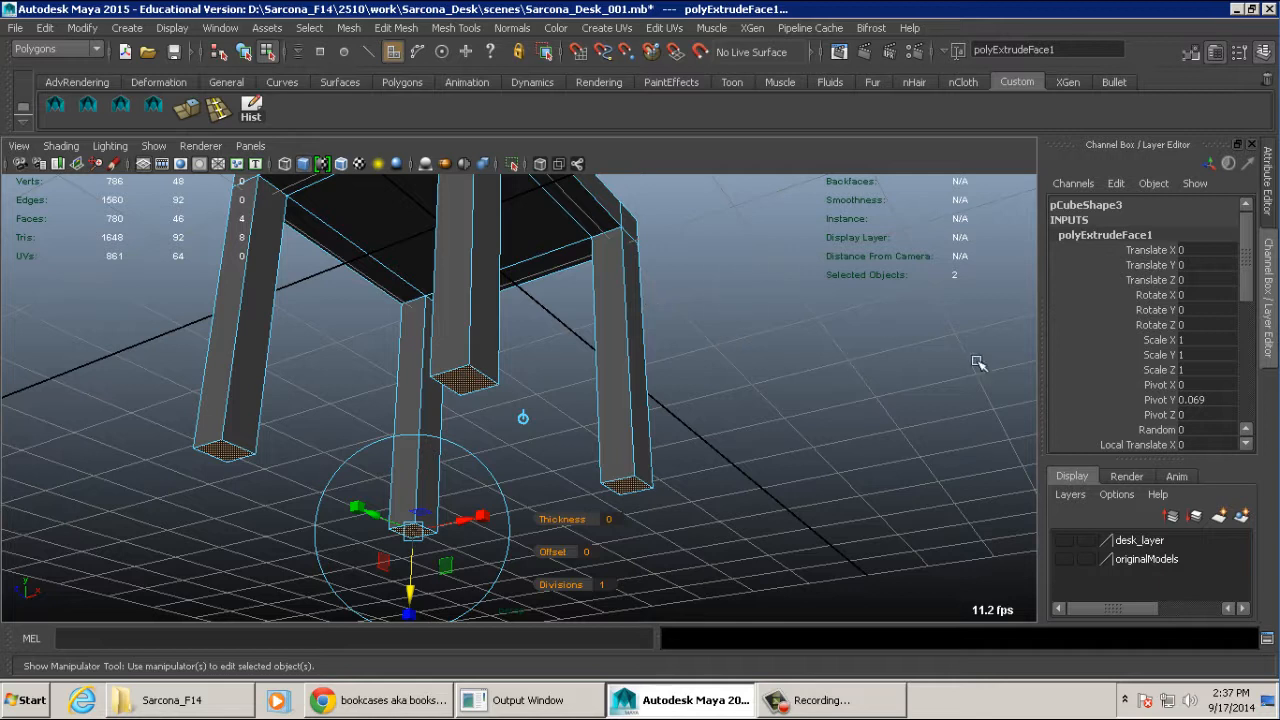
{"action": "middle_click_drag", "start_coordinate": [688, 478], "coordinate": [766, 323], "text": "alt"}
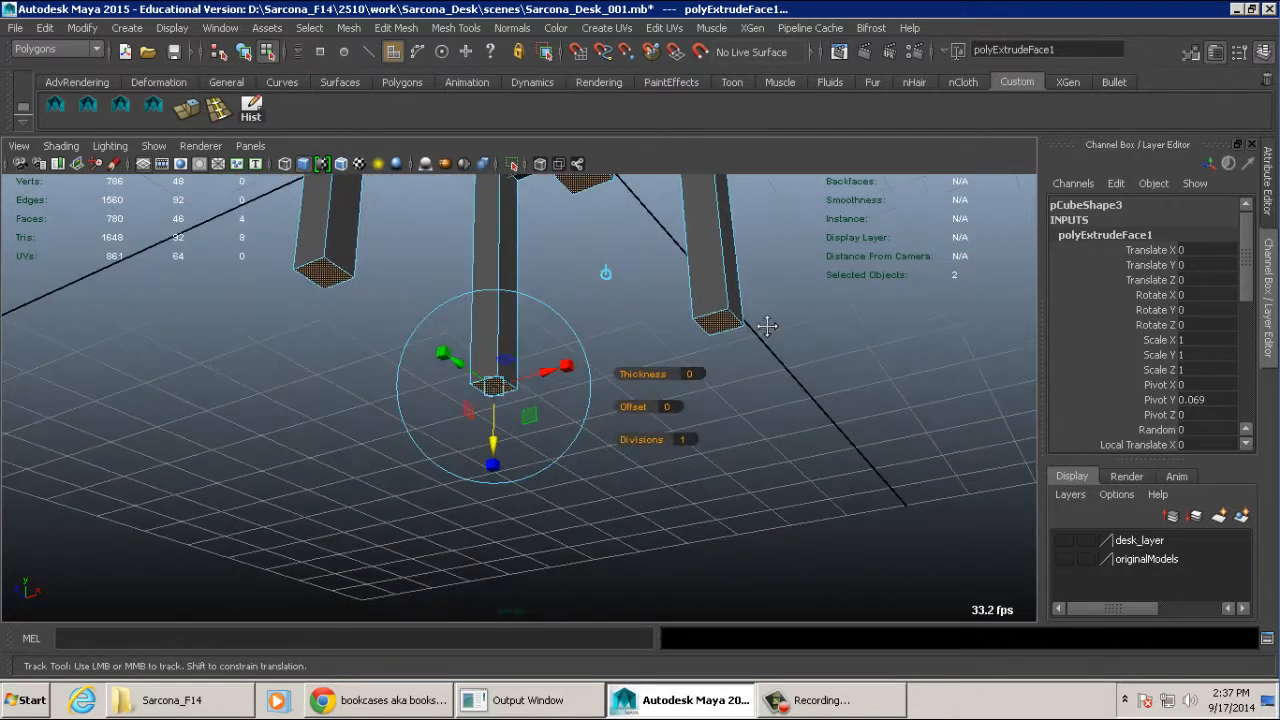
{"action": "right_click_drag", "start_coordinate": [766, 323], "coordinate": [760, 386], "text": "alt"}
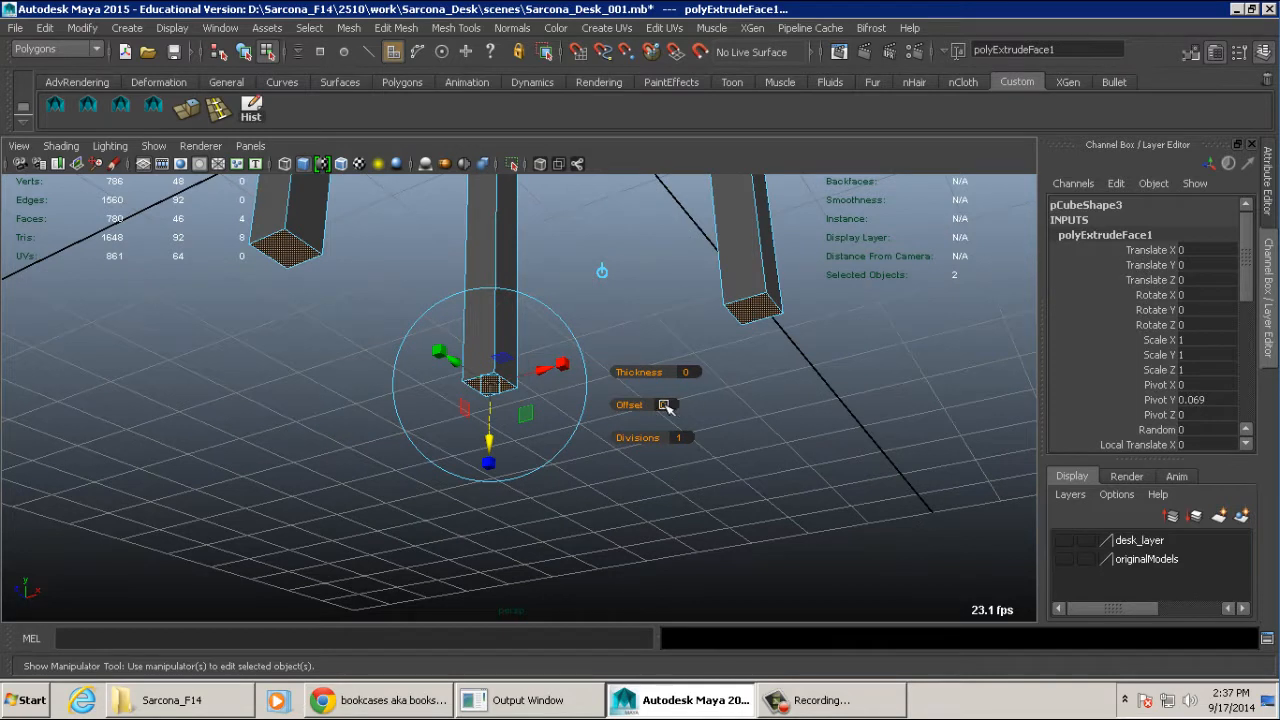
{"action": "left_click", "coordinate": [665, 405]}
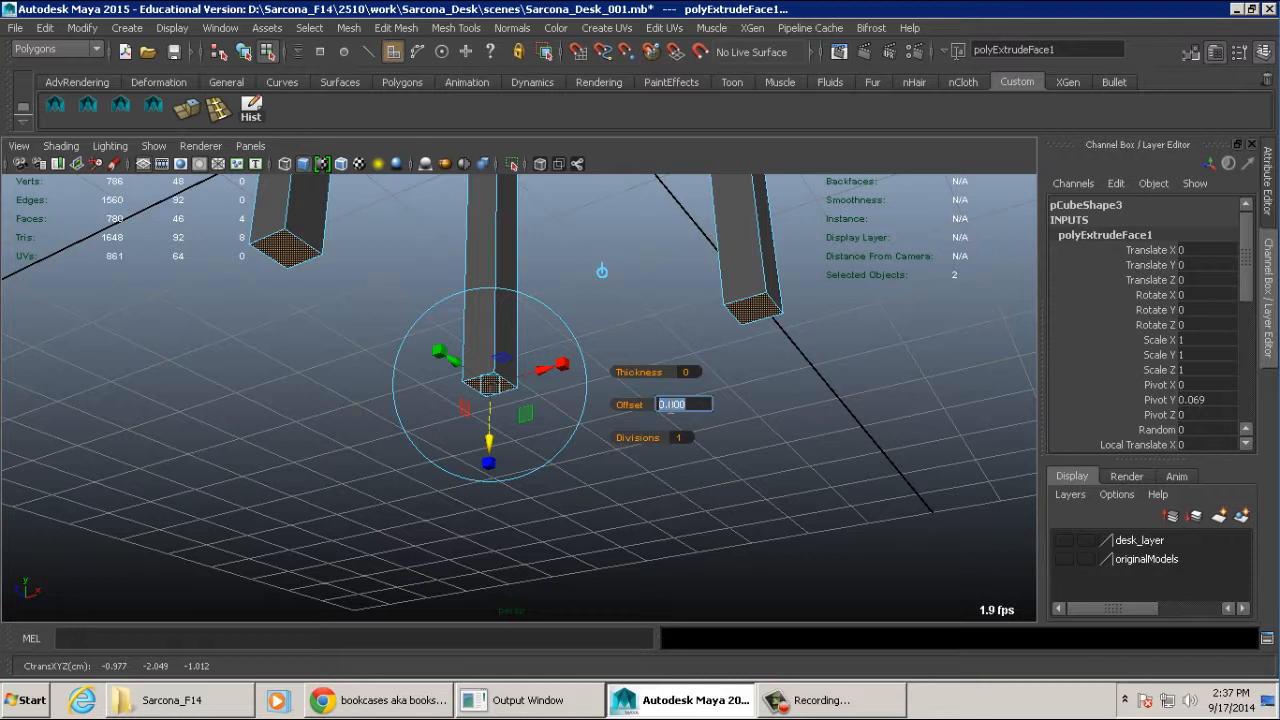
{"action": "type", "text": ".01"}
{"action": "key", "text": "Return"}
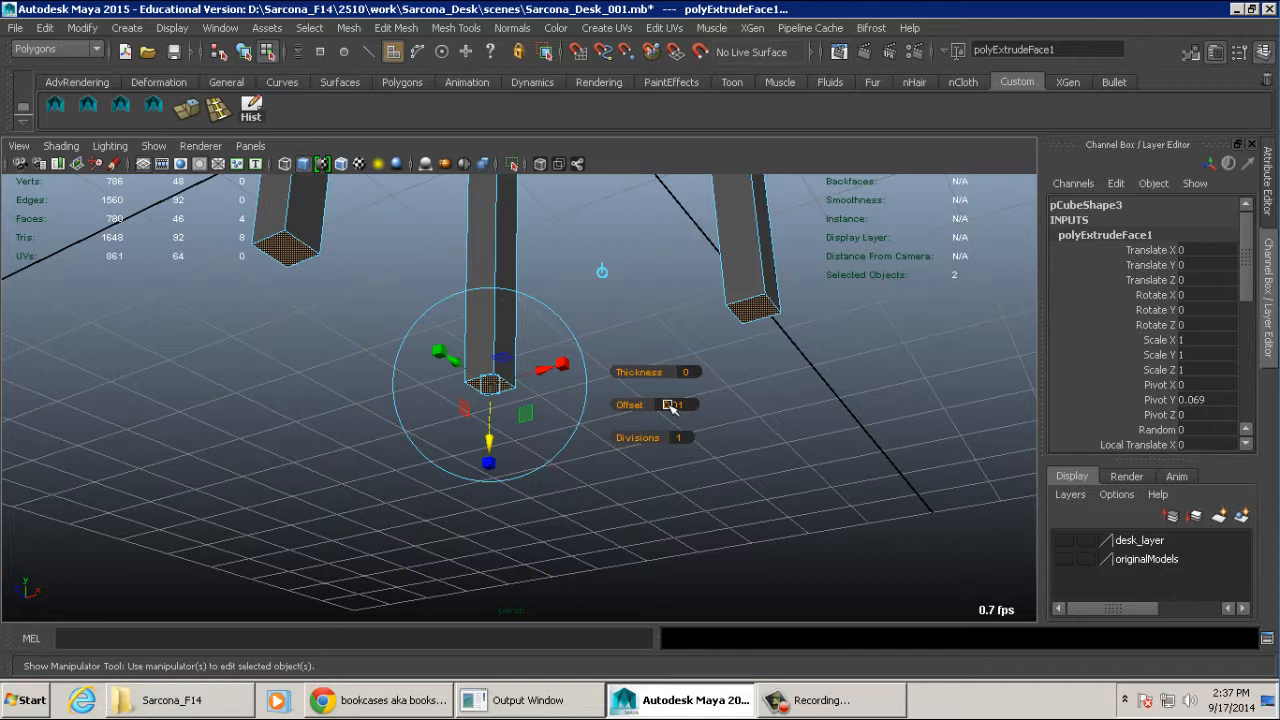
{"action": "left_click", "coordinate": [670, 405]}
{"action": "type", "text": ".1"}
{"action": "key", "text": "Return"}
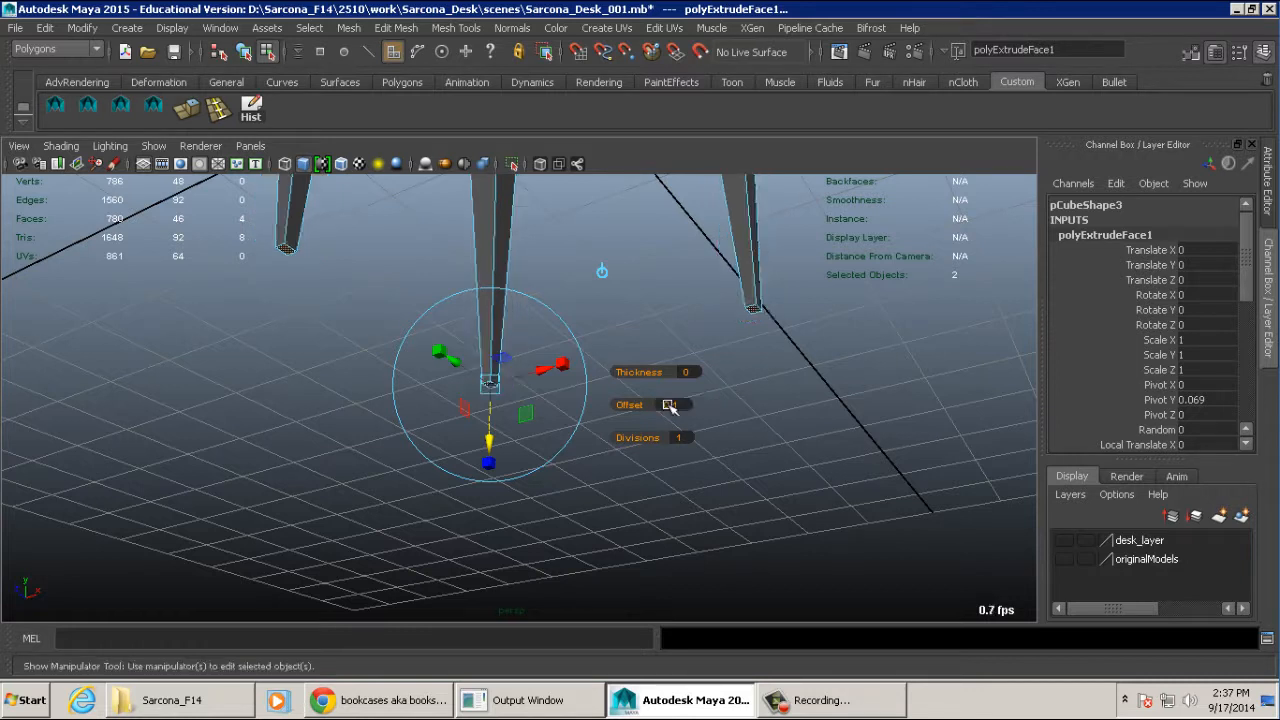
{"action": "left_click", "coordinate": [670, 405]}
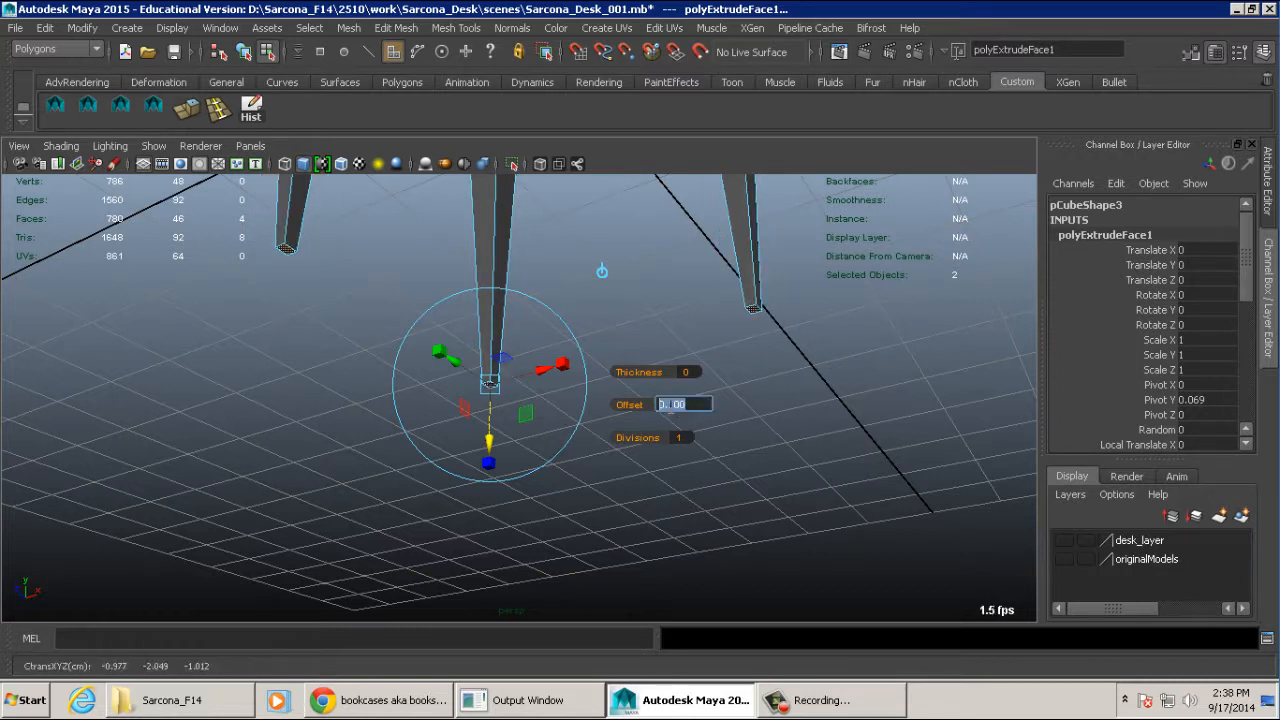
{"action": "type", "text": ".05"}
{"action": "key", "text": "Return"}
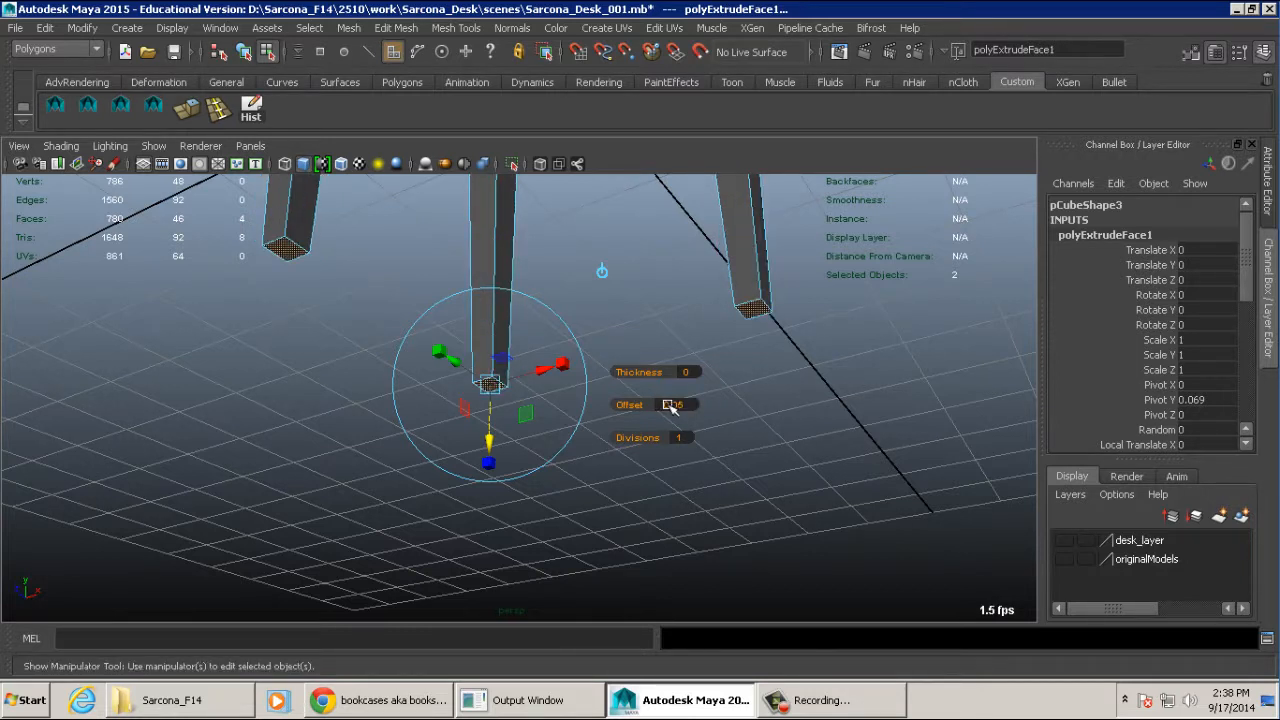
- Set the leg extrusion's offset to 0.025 for a slight taper
{"action": "left_click", "coordinate": [670, 405]}
{"action": "type", "text": ".025"}
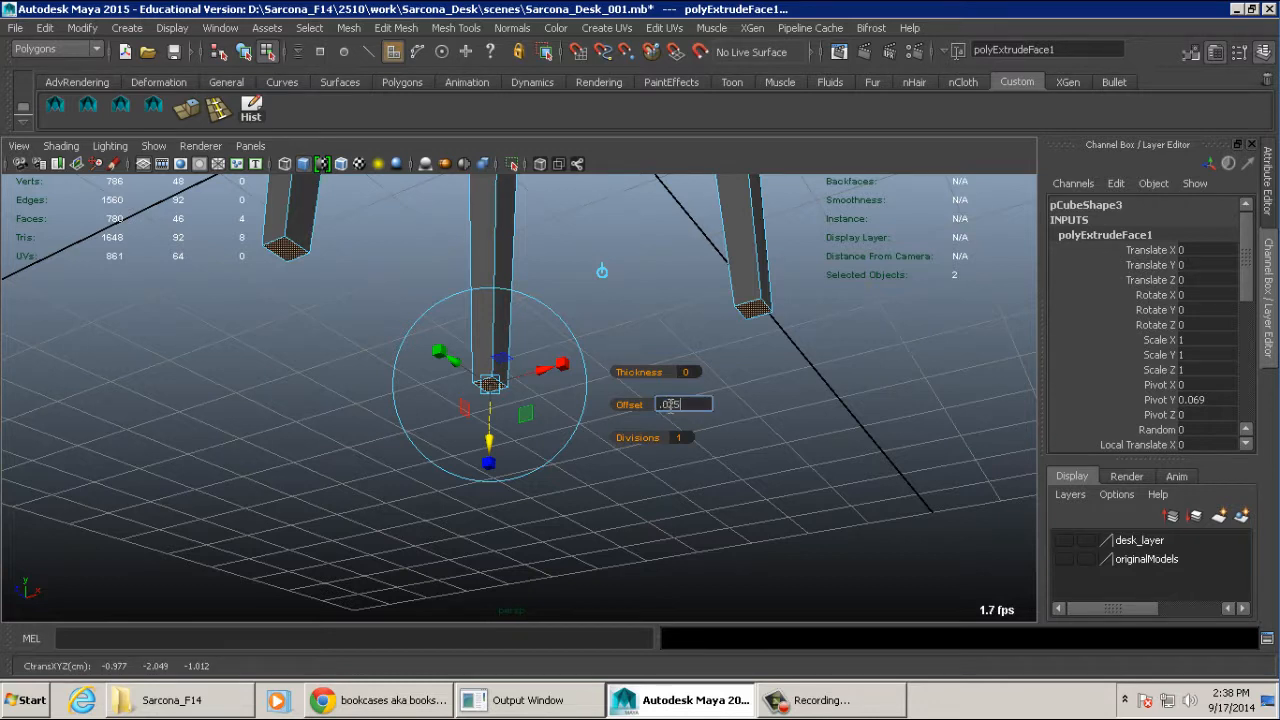
{"action": "key", "text": "Return"}
- Select the two corner faces on top of the seat along one side
{"action": "left_click_drag", "start_coordinate": [783, 378], "coordinate": [677, 393], "text": "alt"}
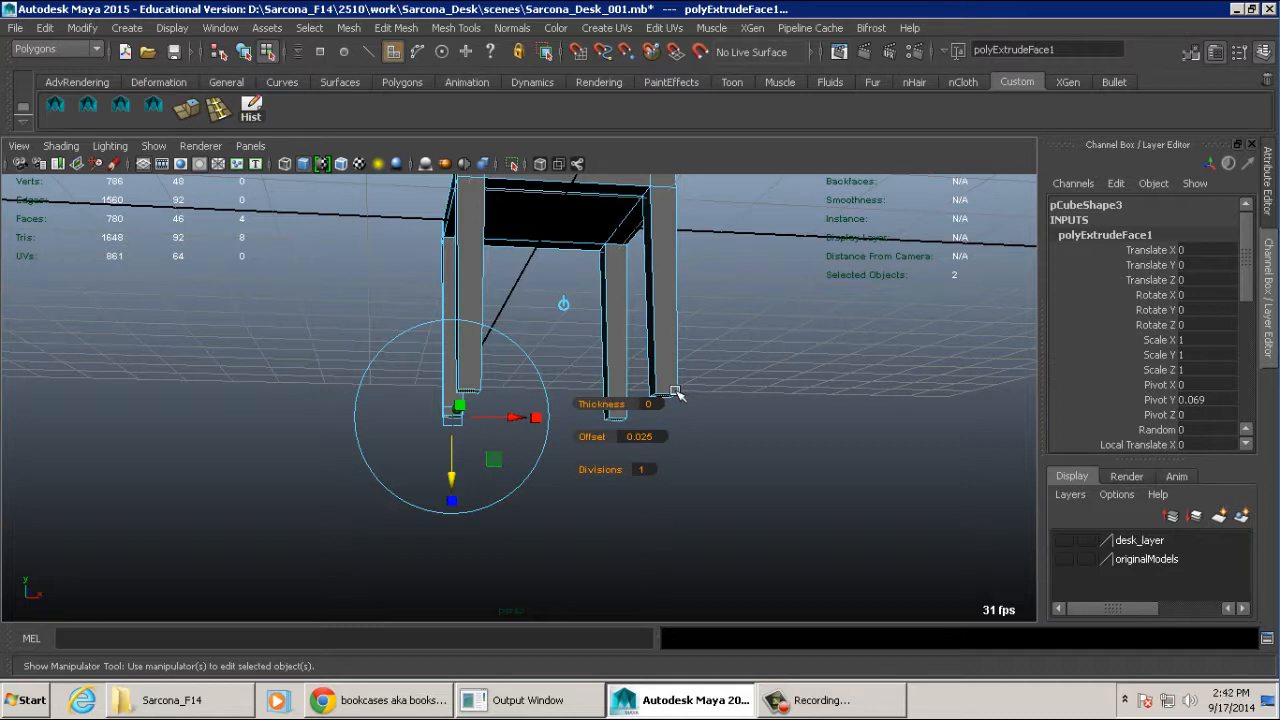
{"action": "mouse_move", "coordinate": [676, 393]}
{"action": "left_mouse_down", "text": "alt"}
{"action": "mouse_move", "coordinate": [854, 374]}
{"action": "mouse_move", "coordinate": [675, 395]}
{"action": "left_mouse_up", "text": "alt"}
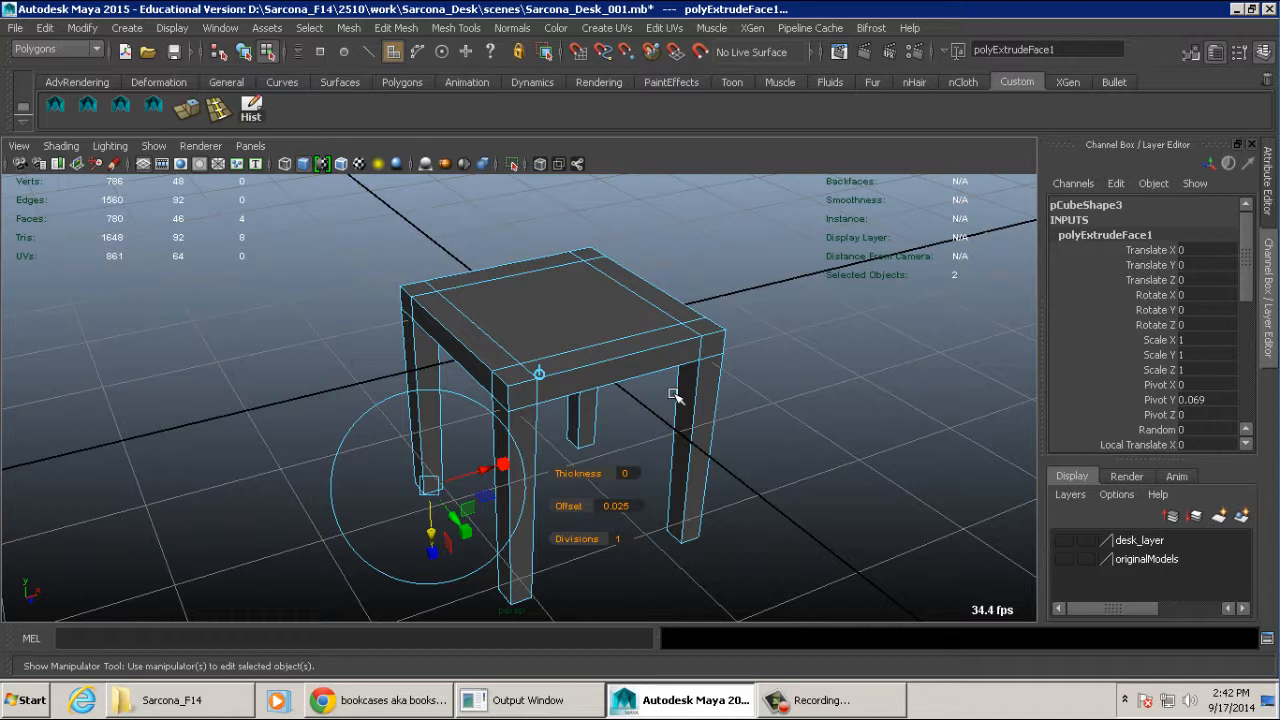
{"action": "left_click", "coordinate": [704, 332]}
{"action": "left_click", "coordinate": [518, 371], "text": "shift"}
- Extrude the two selected top corner faces upward into tall chair-back posts
{"action": "left_click_drag", "start_coordinate": [614, 330], "coordinate": [850, 335], "text": "alt"}
{"action": "middle_click_drag", "start_coordinate": [820, 308], "coordinate": [714, 434], "text": "alt"}
{"action": "right_click_drag", "start_coordinate": [714, 434], "coordinate": [830, 440], "text": "alt"}
{"action": "left_click_drag", "start_coordinate": [830, 440], "coordinate": [789, 457], "text": "alt"}
{"action": "right_click_drag", "start_coordinate": [789, 457], "coordinate": [703, 400], "text": "alt"}
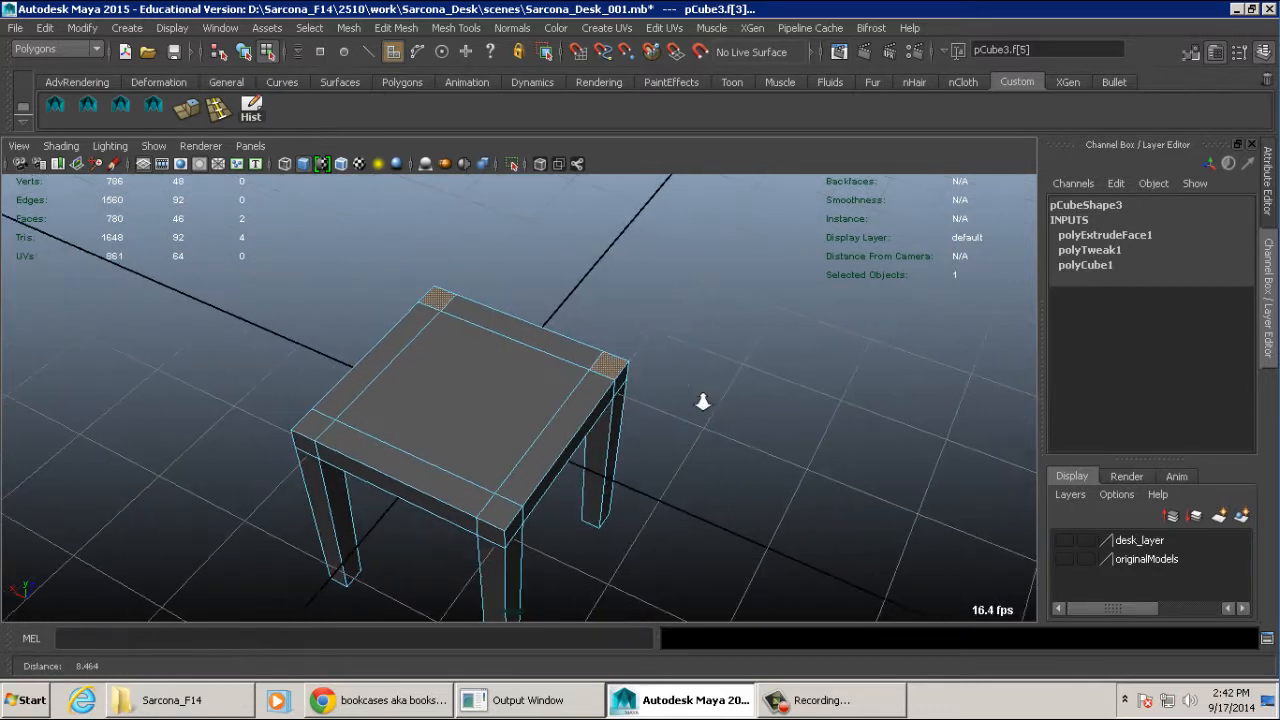
{"action": "left_click_drag", "start_coordinate": [703, 400], "coordinate": [643, 380], "text": "alt"}
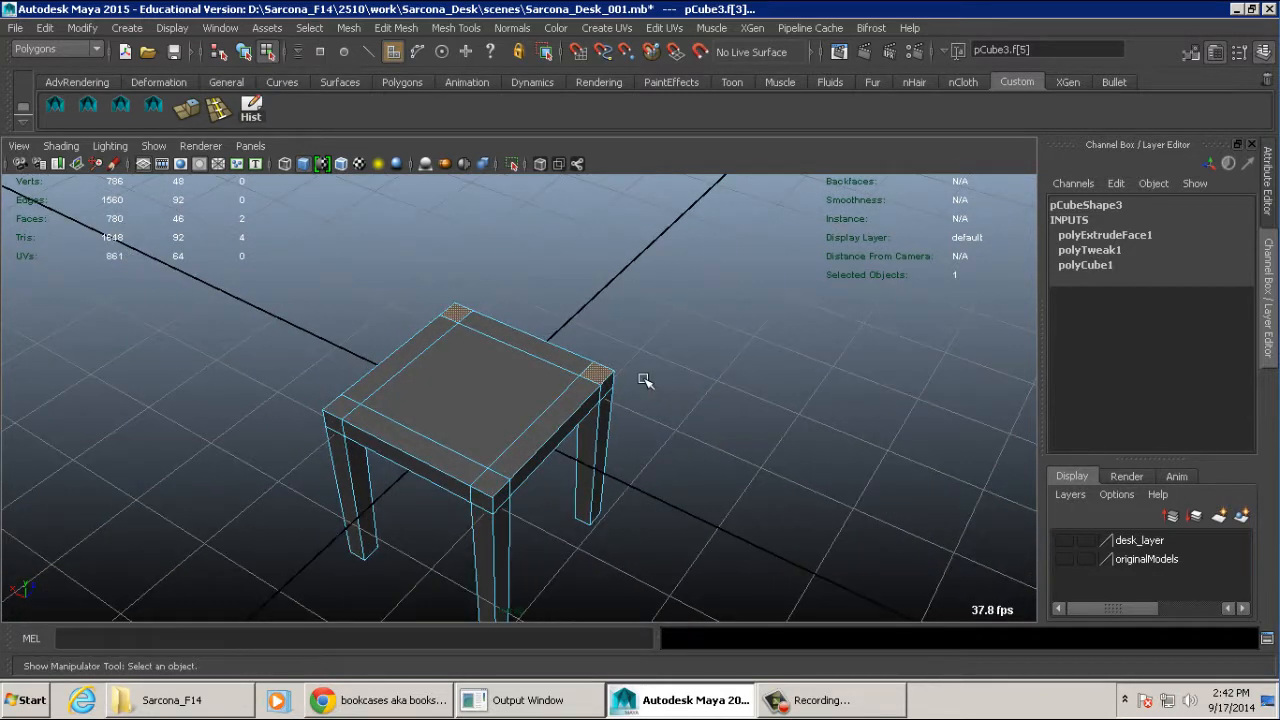
{"action": "left_click_drag", "start_coordinate": [632, 342], "coordinate": [680, 330], "text": "alt"}
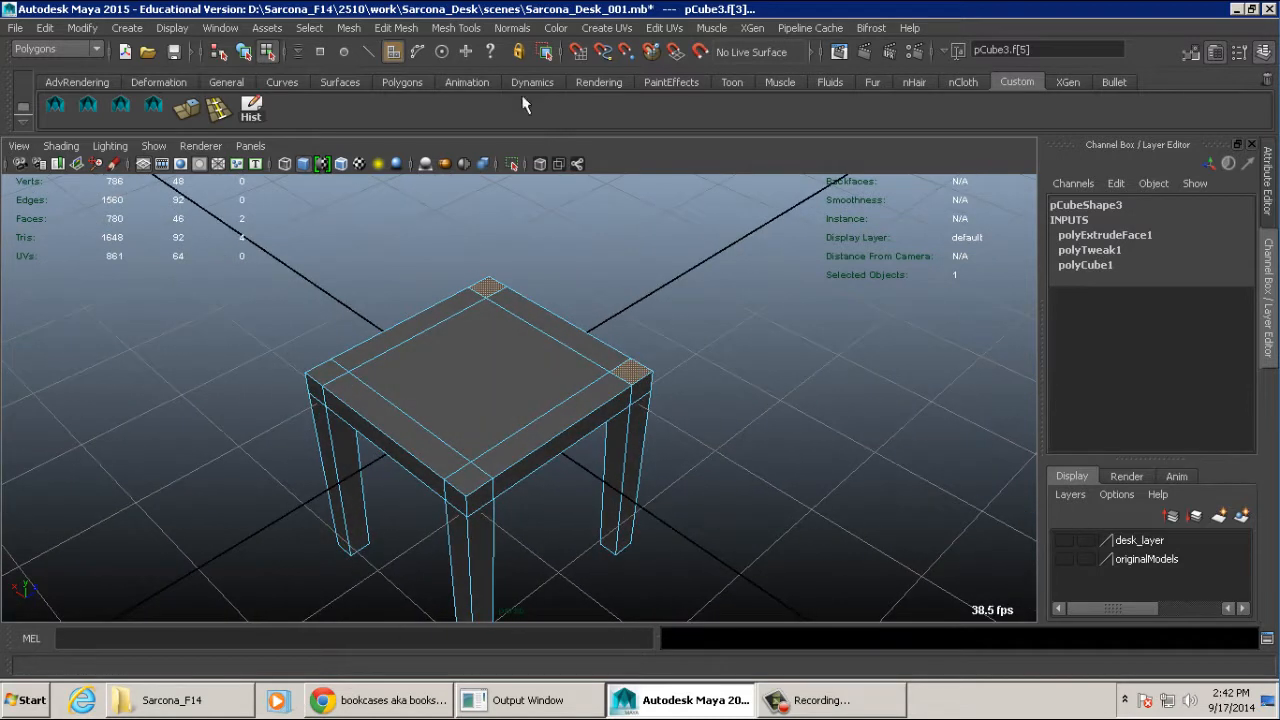
{"action": "left_click", "coordinate": [412, 28]}
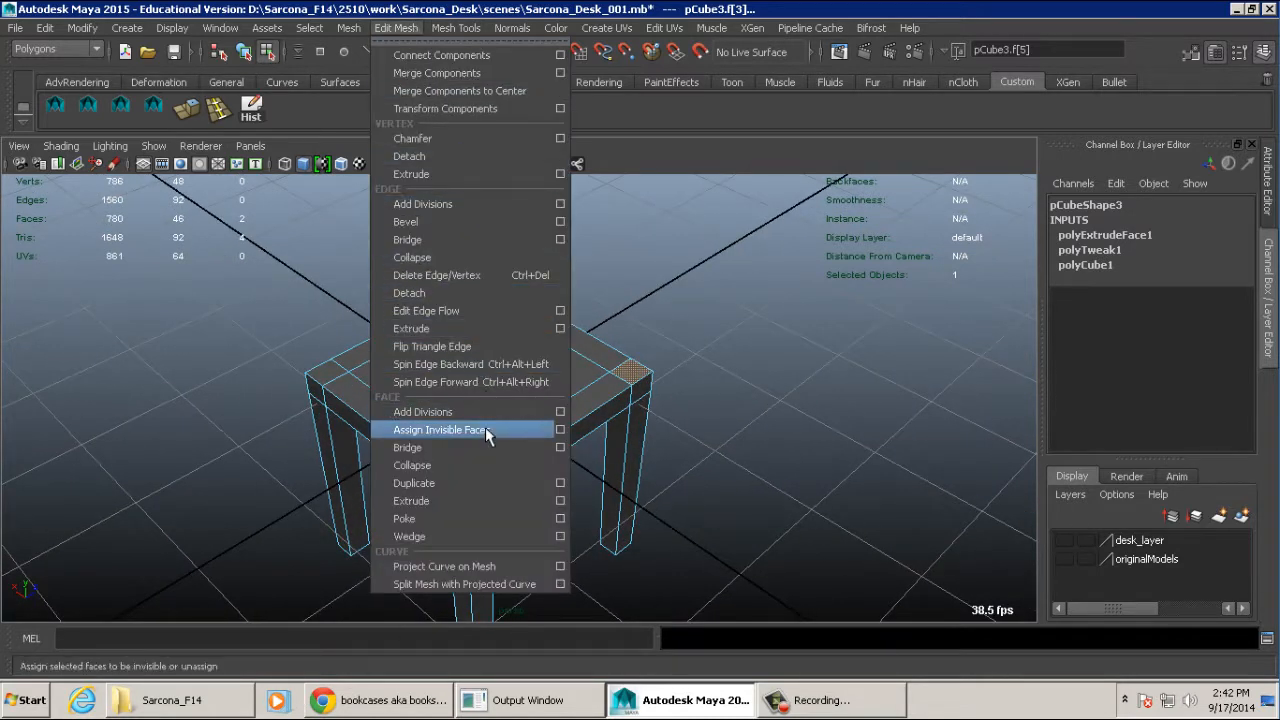
{"action": "left_click", "coordinate": [473, 501]}
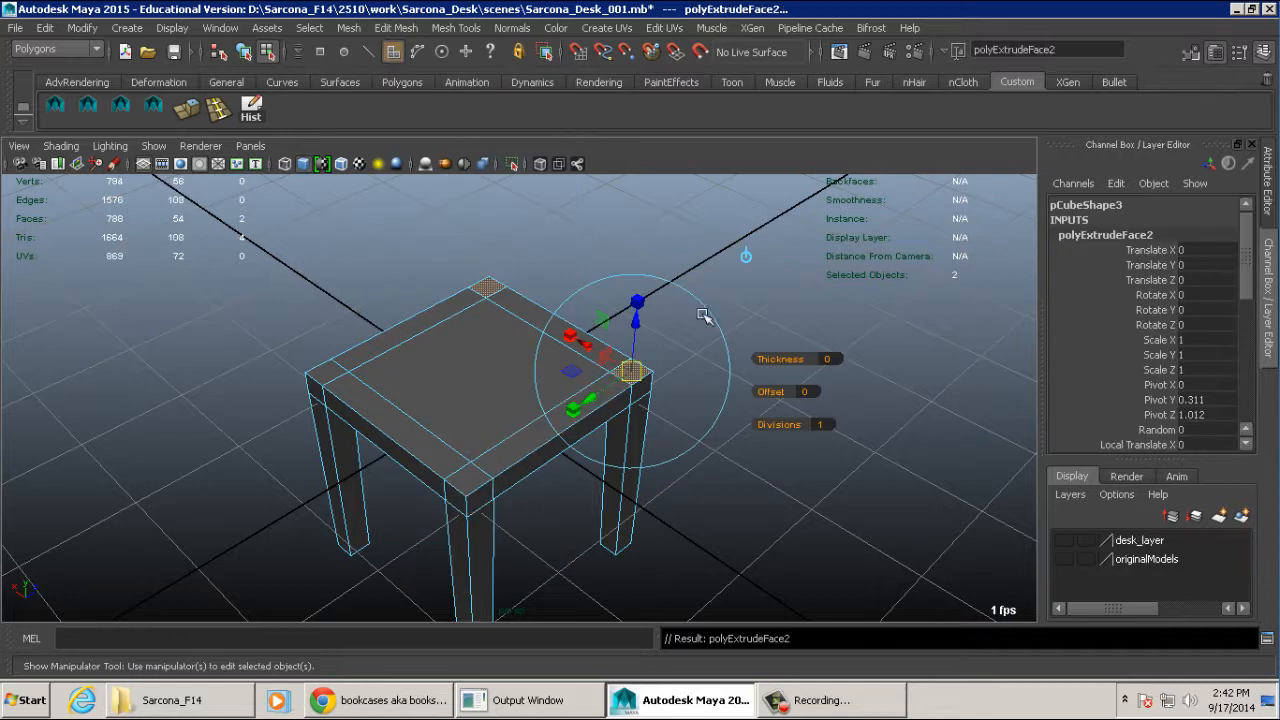
{"action": "left_click_drag", "start_coordinate": [640, 420], "coordinate": [714, 364], "text": "alt"}
{"action": "left_click_drag", "start_coordinate": [592, 360], "coordinate": [589, 121]}
{"action": "left_click_drag", "start_coordinate": [630, 280], "coordinate": [684, 371], "text": "alt"}
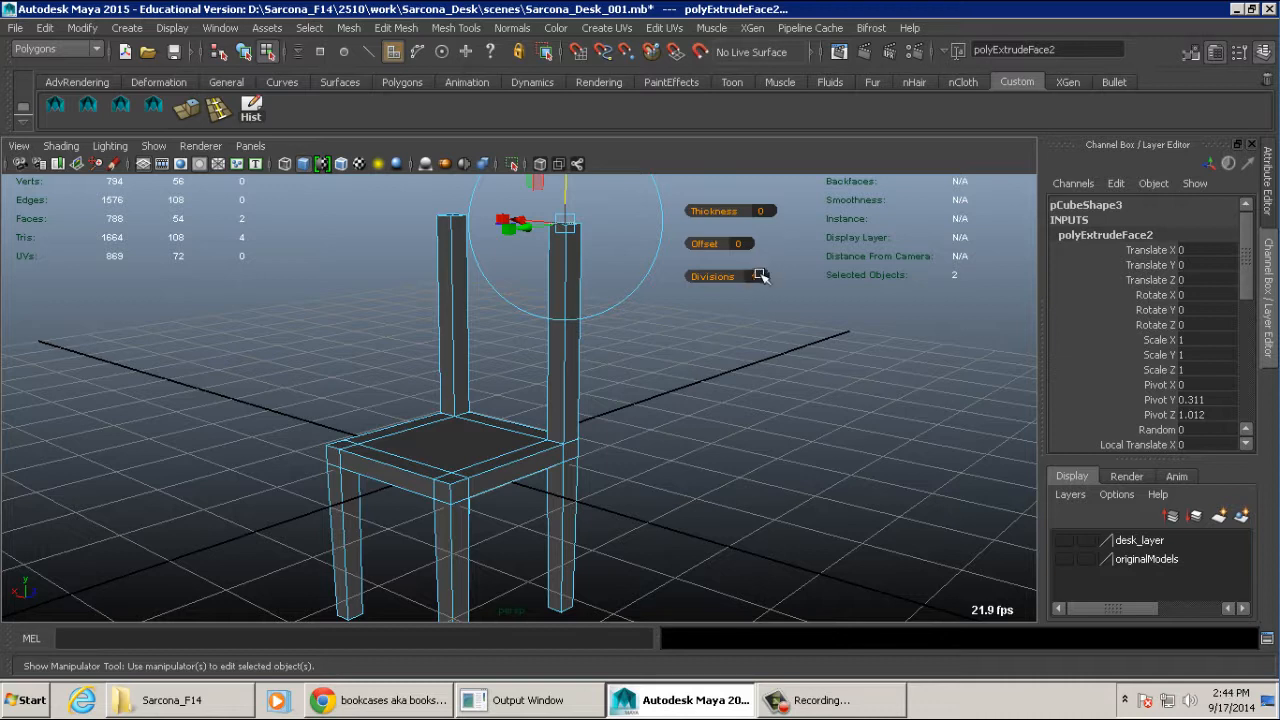
- Set the back-post extrusion's divisions to 8
{"action": "left_click", "coordinate": [755, 277]}
{"action": "type", "text": "8"}
{"action": "key", "text": "Return"}
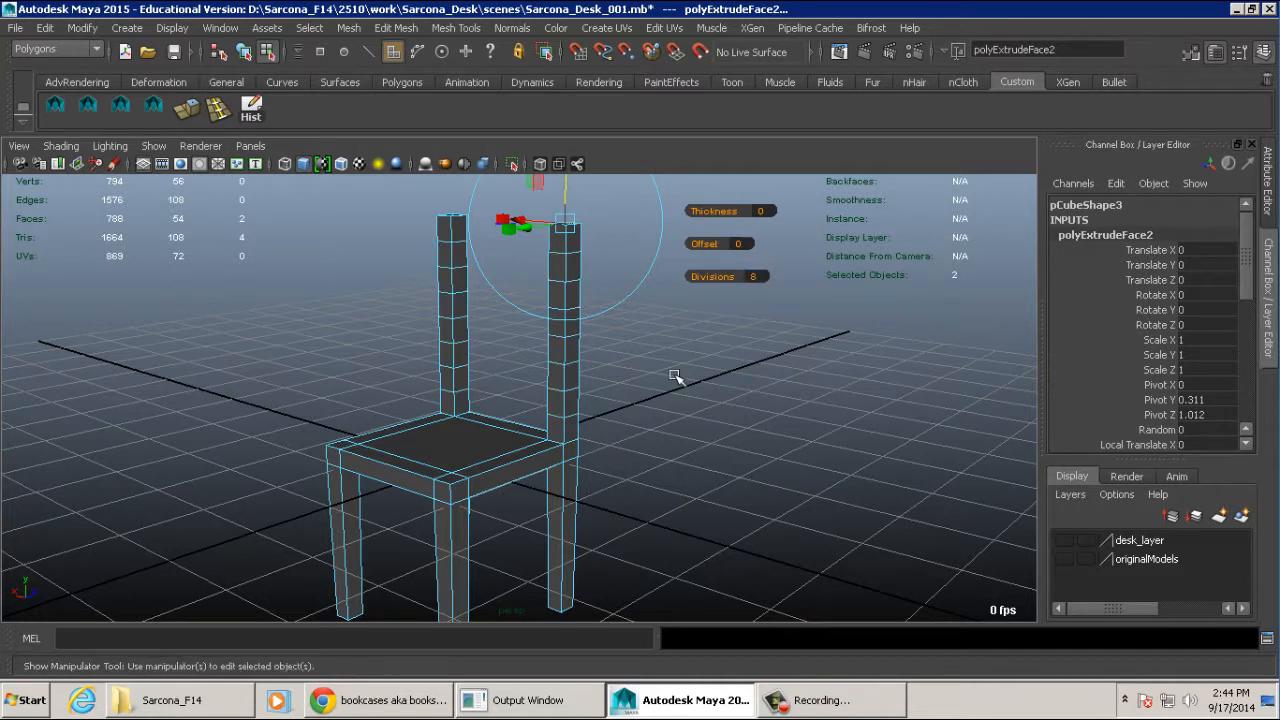
- Switch to vertex selection and select the vertices on the three division levels just below the top of one back post
{"action": "left_click_drag", "start_coordinate": [622, 321], "coordinate": [705, 325], "text": "alt"}
{"action": "right_click_drag", "start_coordinate": [705, 325], "coordinate": [957, 329], "text": "alt"}
{"action": "middle_click_drag", "start_coordinate": [673, 441], "coordinate": [646, 442], "text": "alt"}
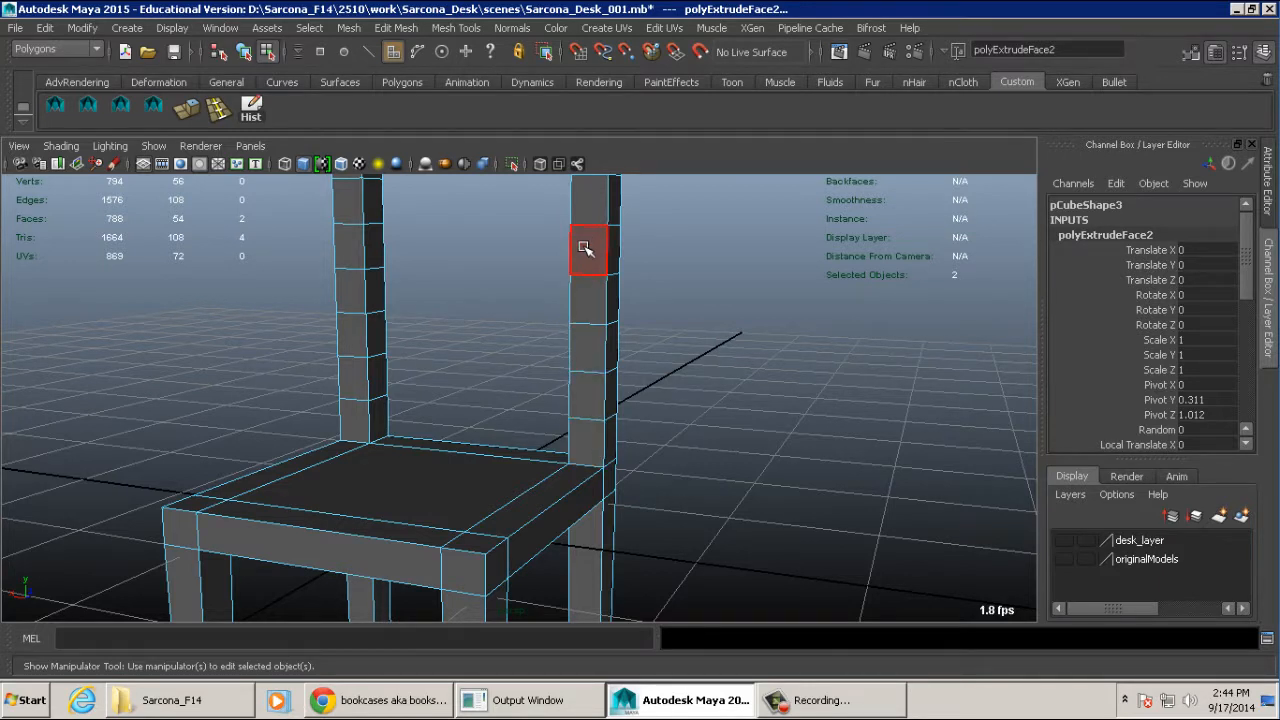
{"action": "middle_click_drag", "start_coordinate": [584, 247], "coordinate": [577, 360], "text": "alt"}
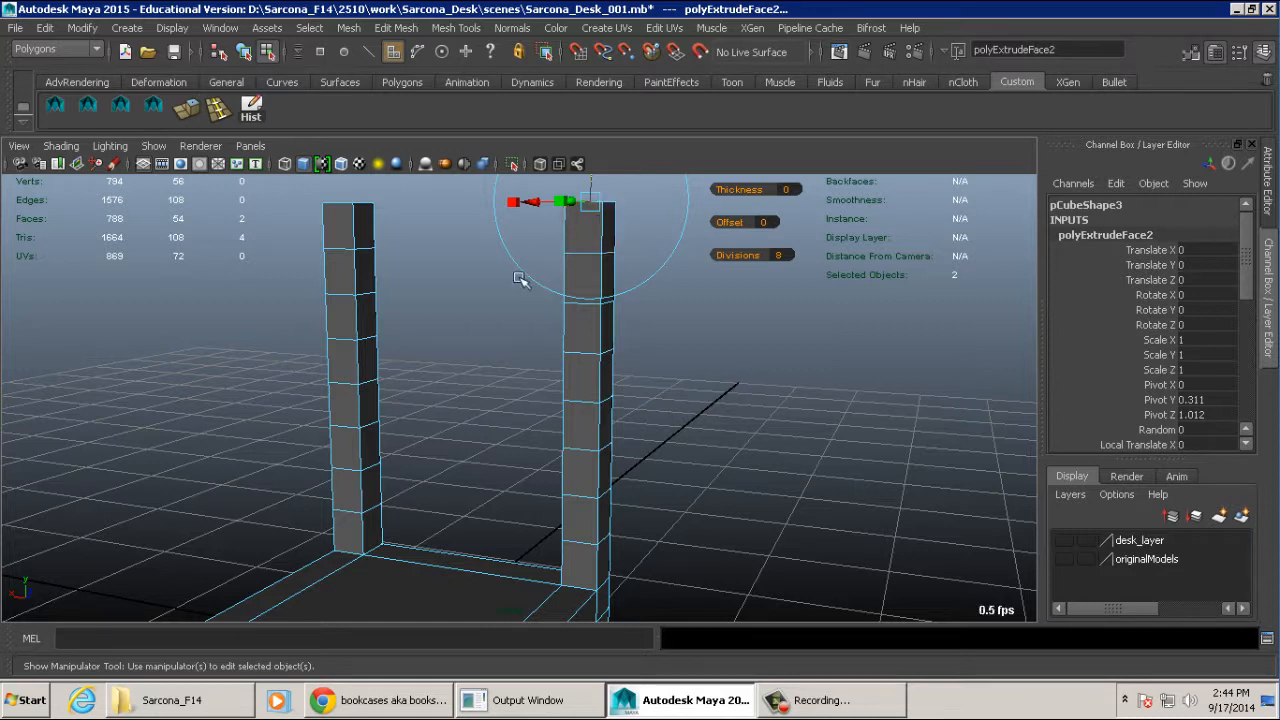
{"action": "left_click_drag", "start_coordinate": [520, 277], "coordinate": [586, 278], "text": "alt"}
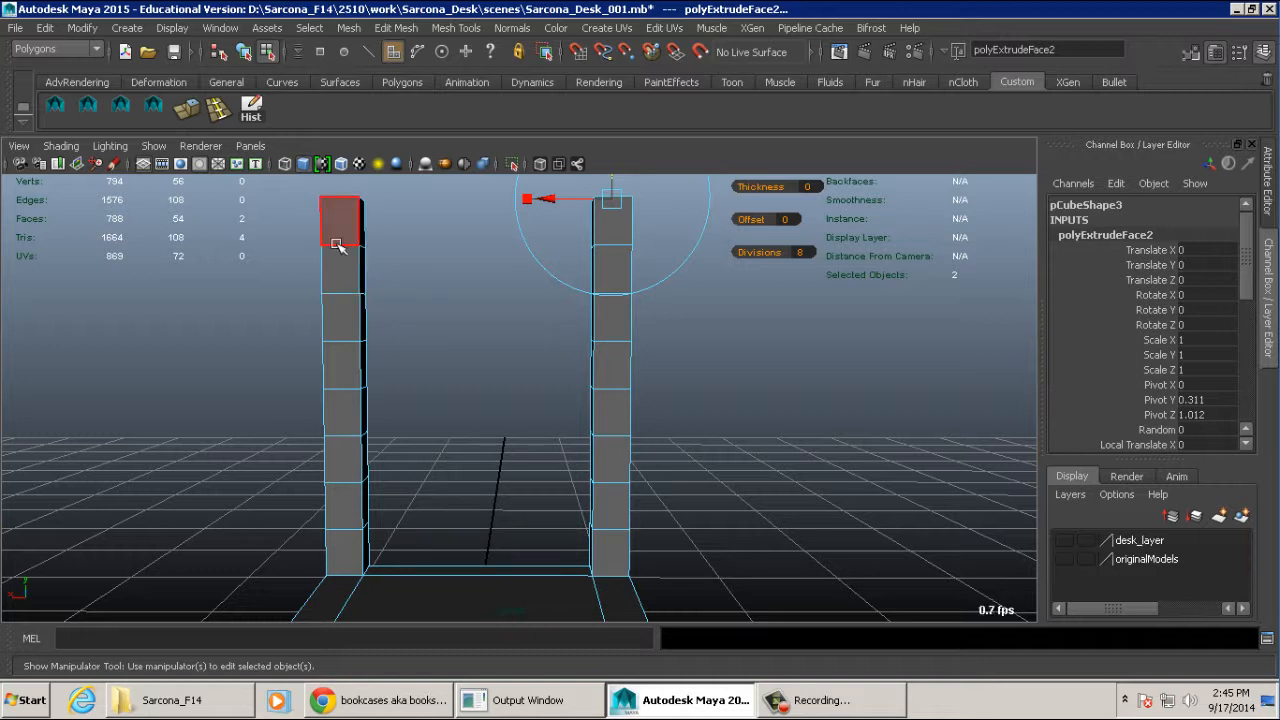
{"action": "right_click_drag", "start_coordinate": [337, 243], "coordinate": [286, 246]}
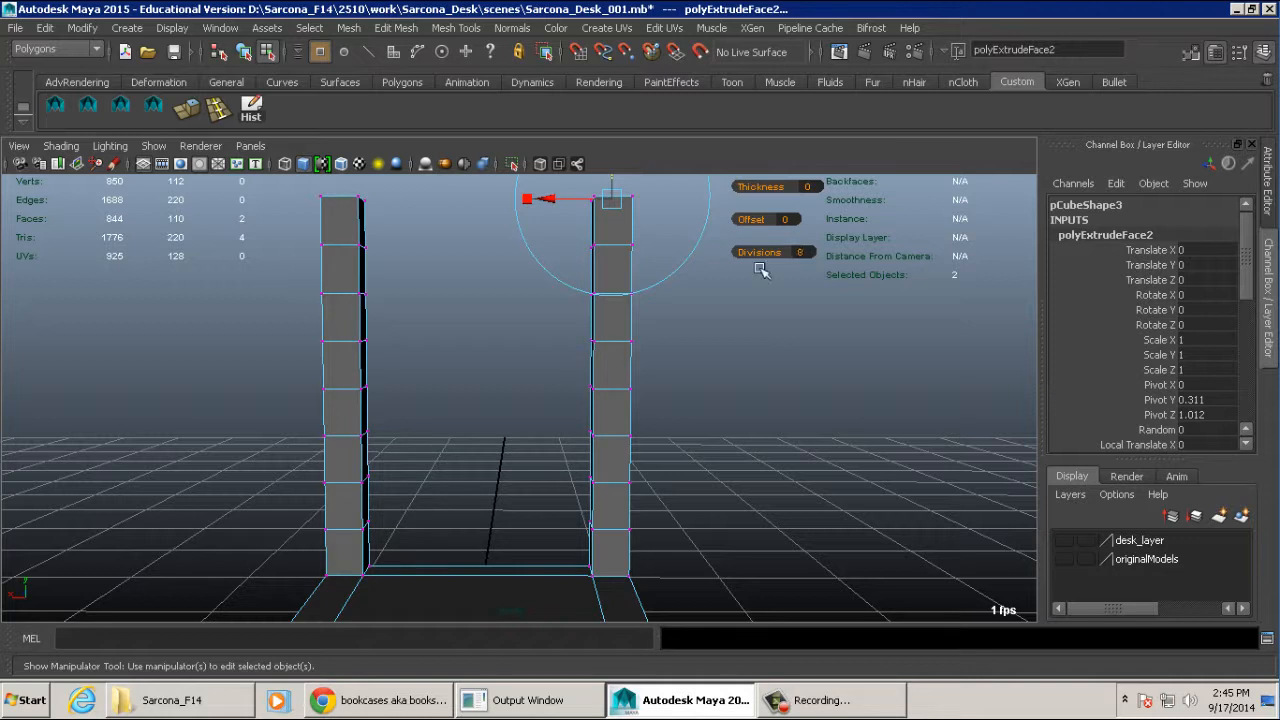
{"action": "right_click_drag", "start_coordinate": [761, 297], "coordinate": [561, 306], "text": "alt"}
{"action": "left_click_drag", "start_coordinate": [680, 310], "coordinate": [725, 319], "text": "alt"}
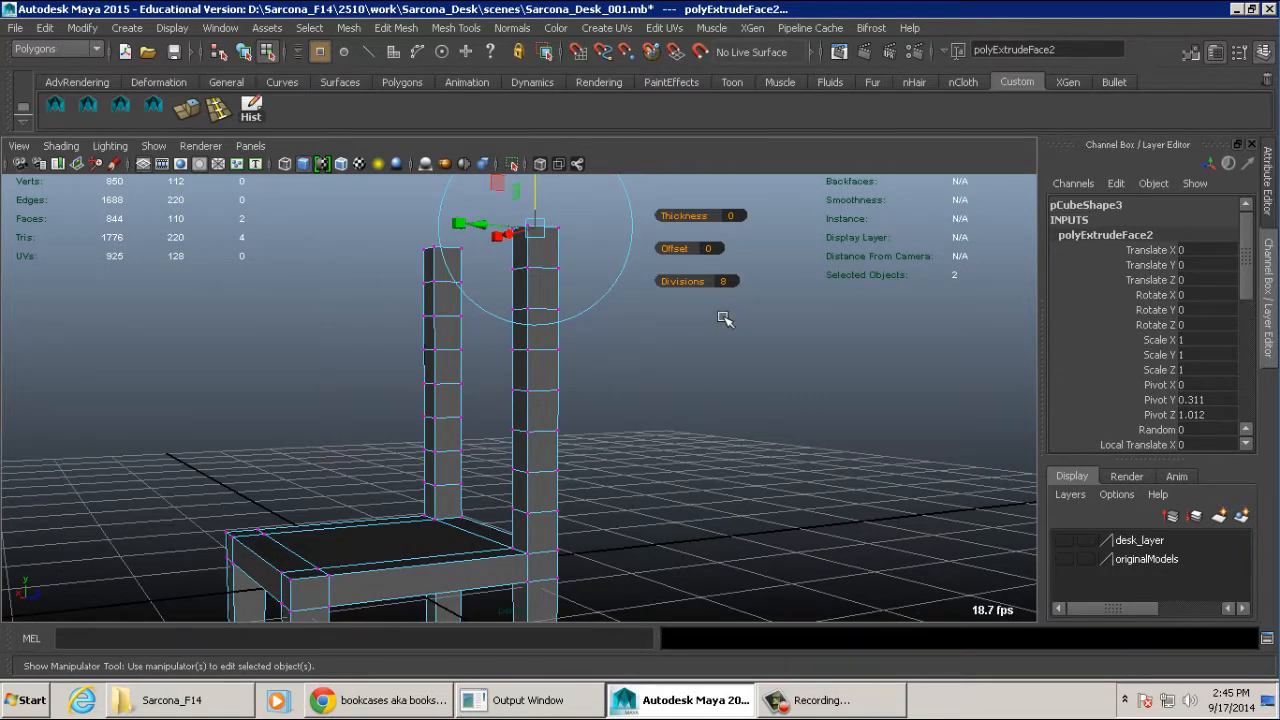
{"action": "left_click", "coordinate": [878, 317]}
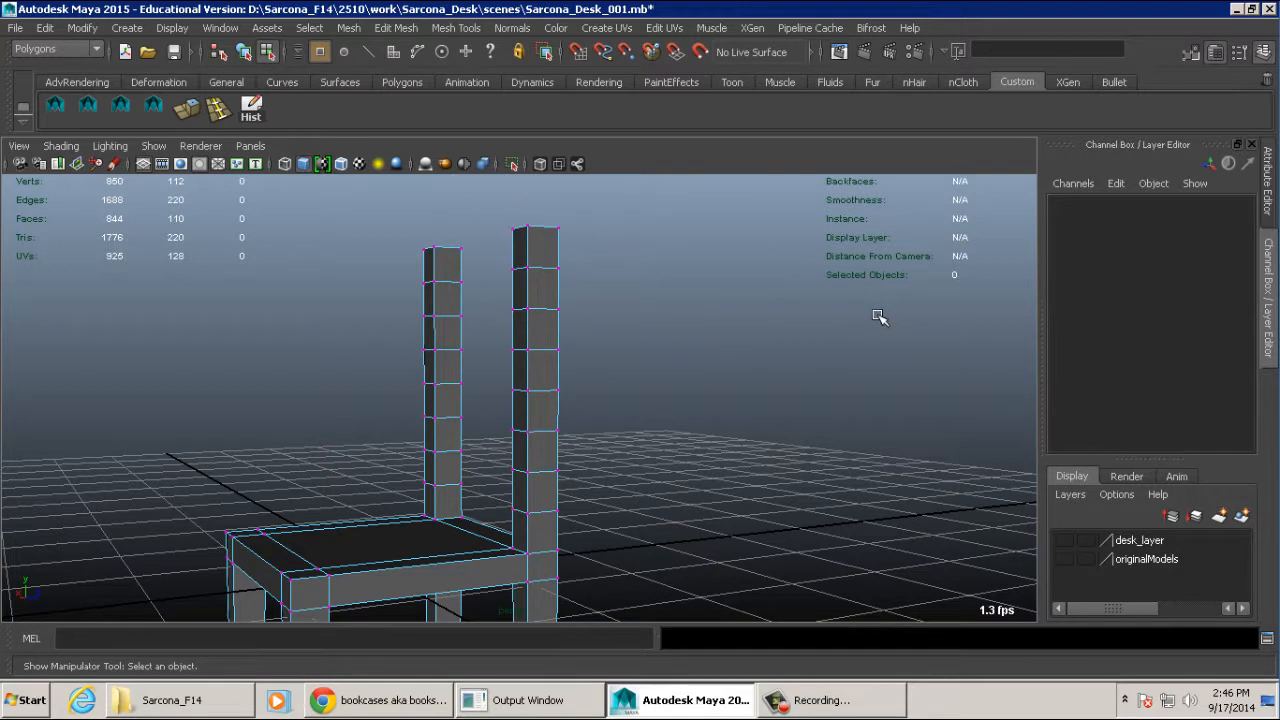
{"action": "left_click_drag", "start_coordinate": [495, 258], "coordinate": [582, 362]}
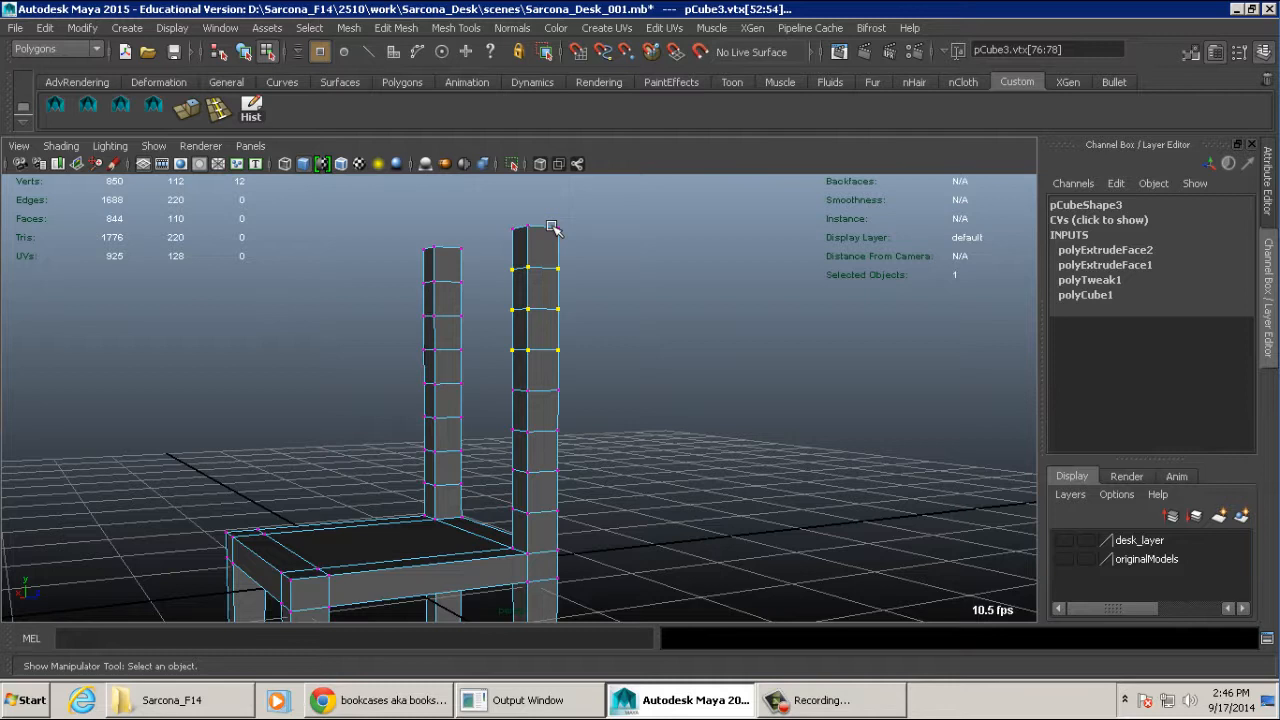
- Show all of the interface's UI elements, including the tool box, time slider and range slider
{"action": "left_click", "coordinate": [172, 28]}
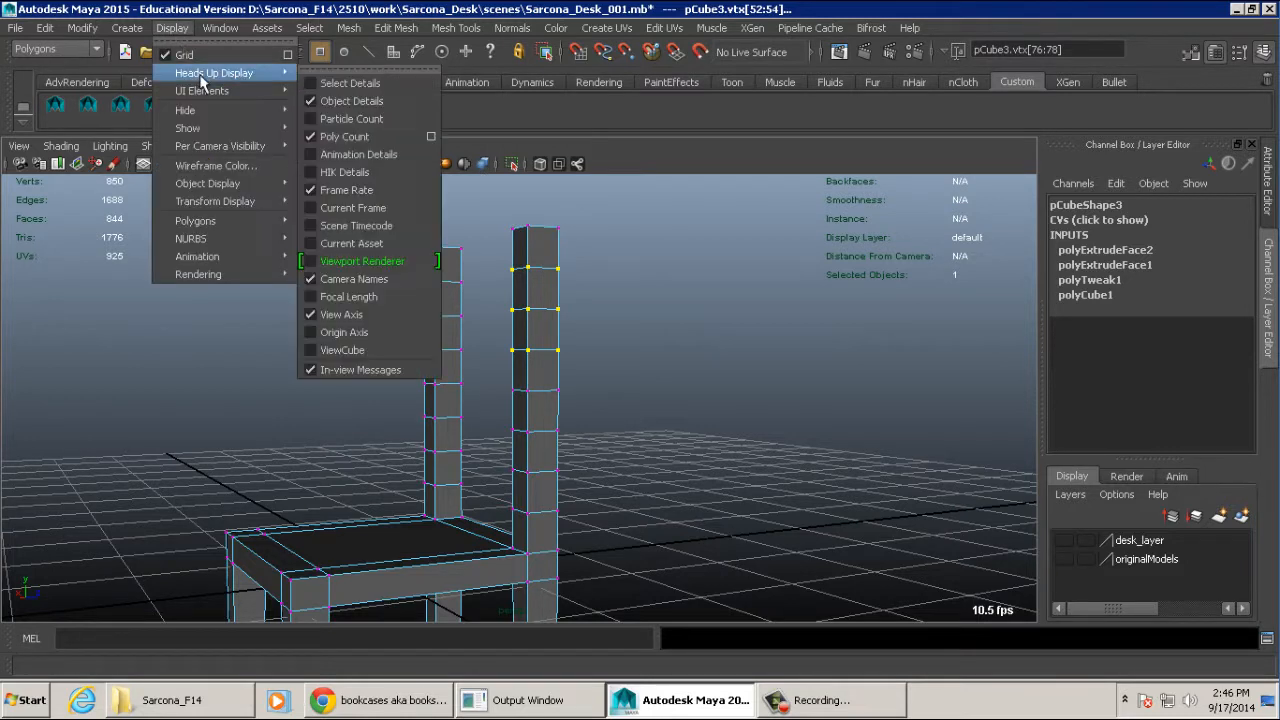
{"action": "mouse_move", "coordinate": [244, 91]}
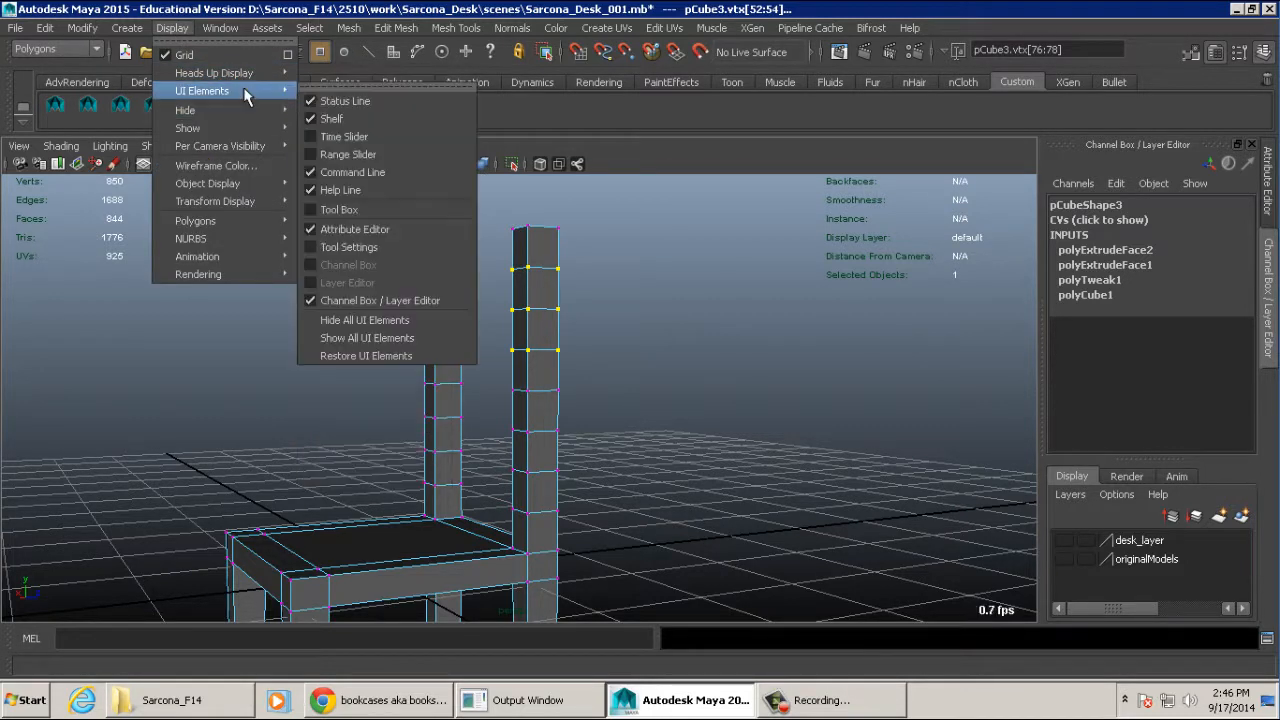
{"action": "left_click", "coordinate": [366, 338]}
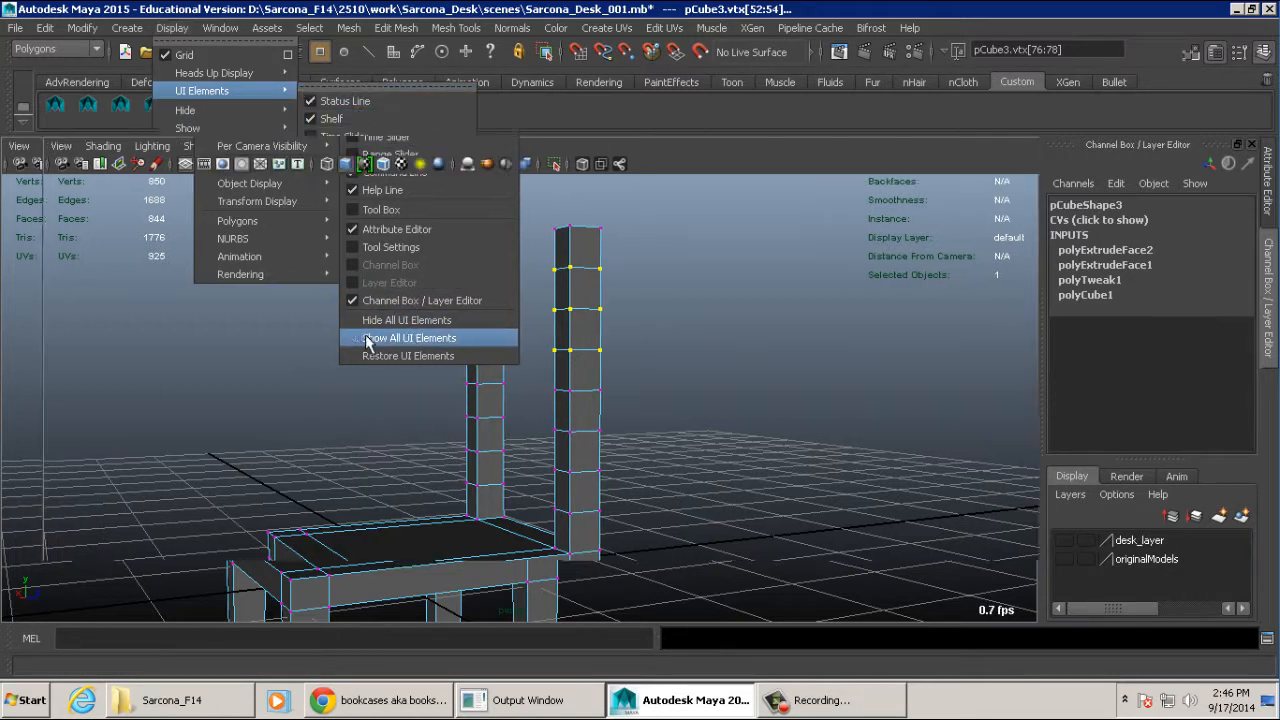
{"action": "left_click", "coordinate": [366, 146]}
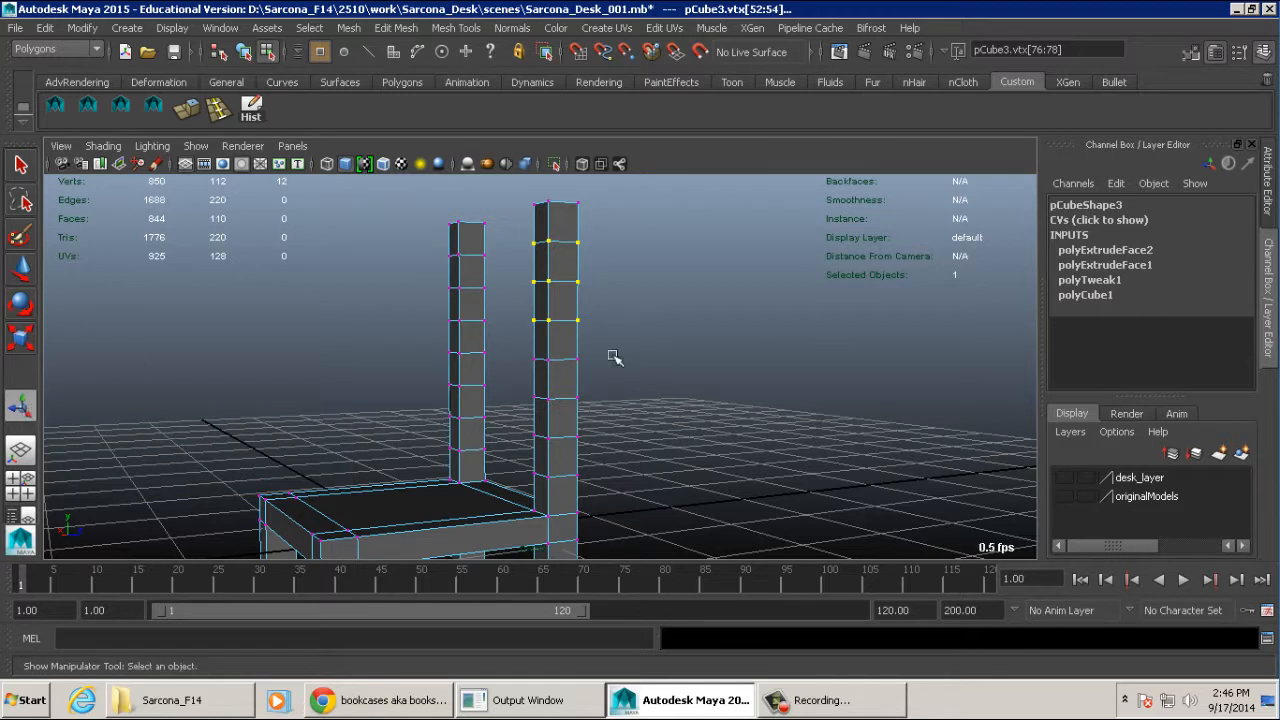
- Examine the polyExtrudeFace2 history settings of the back posts, including Divisions and Local Translate Z
{"action": "left_click_drag", "start_coordinate": [611, 357], "coordinate": [674, 354], "text": "alt"}
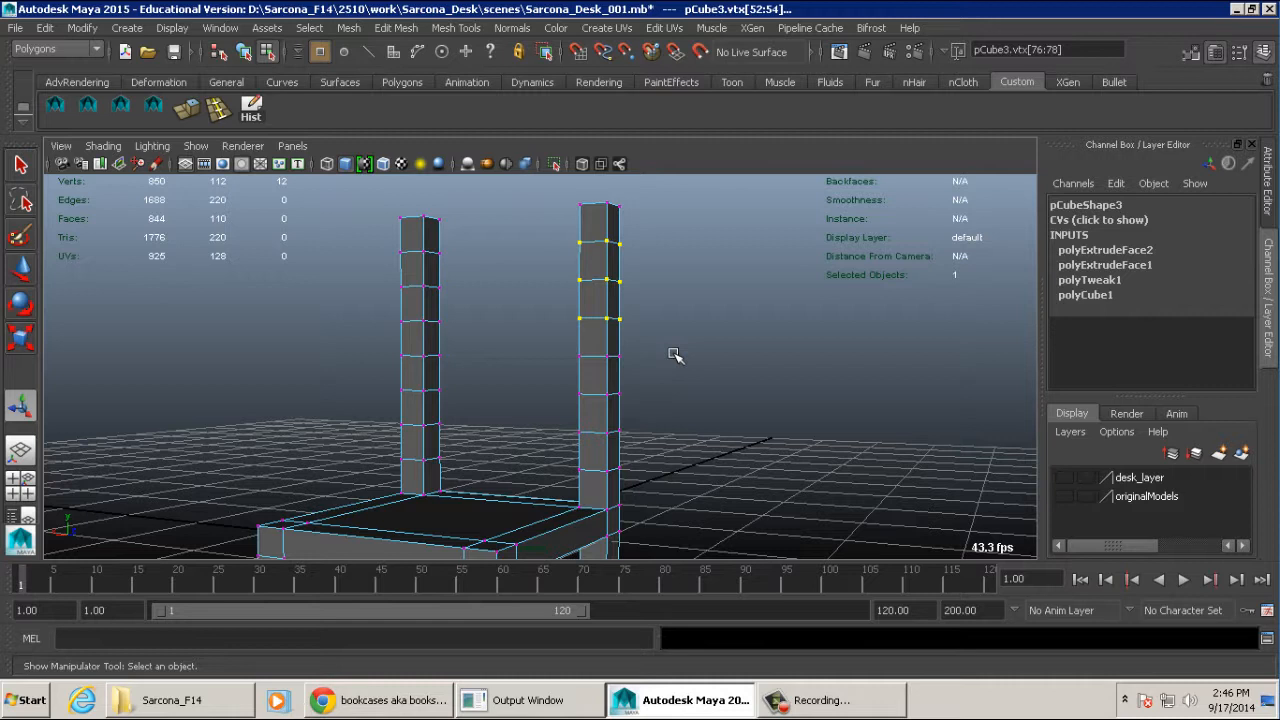
{"action": "double_click", "coordinate": [1106, 251]}
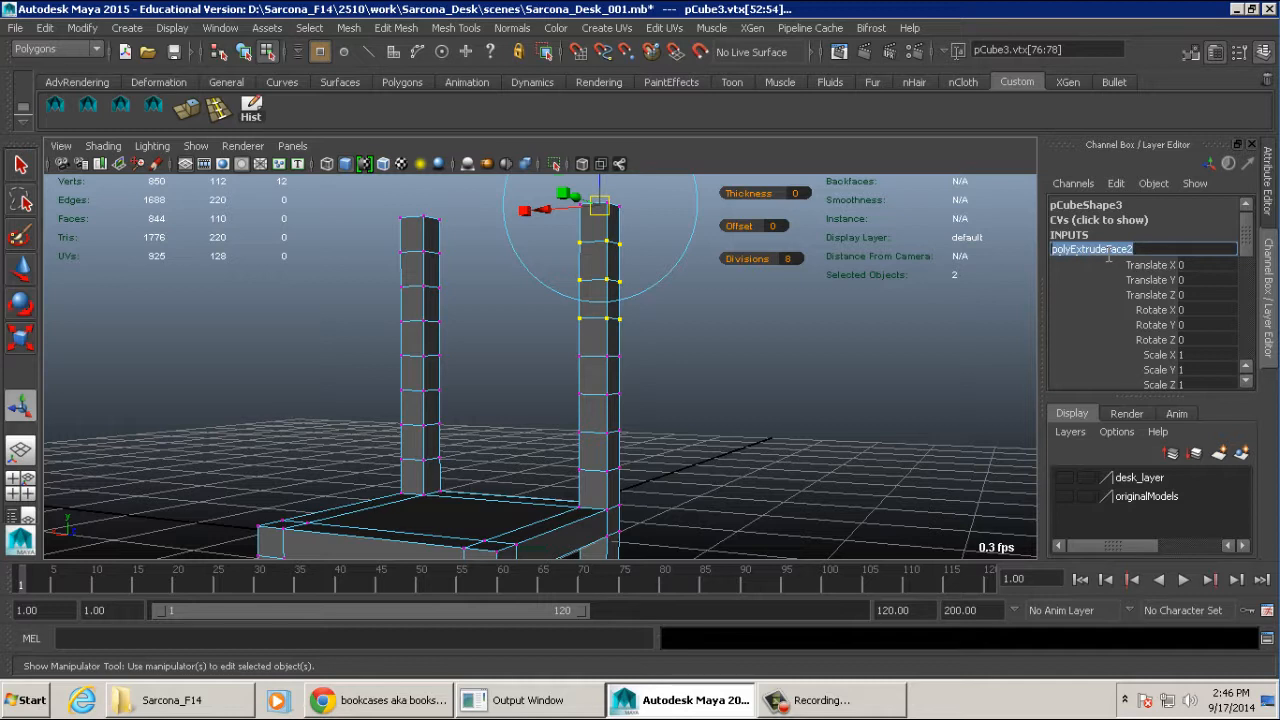
{"action": "scroll", "coordinate": [720, 306], "scroll_direction": "down", "scroll_amount": 3}
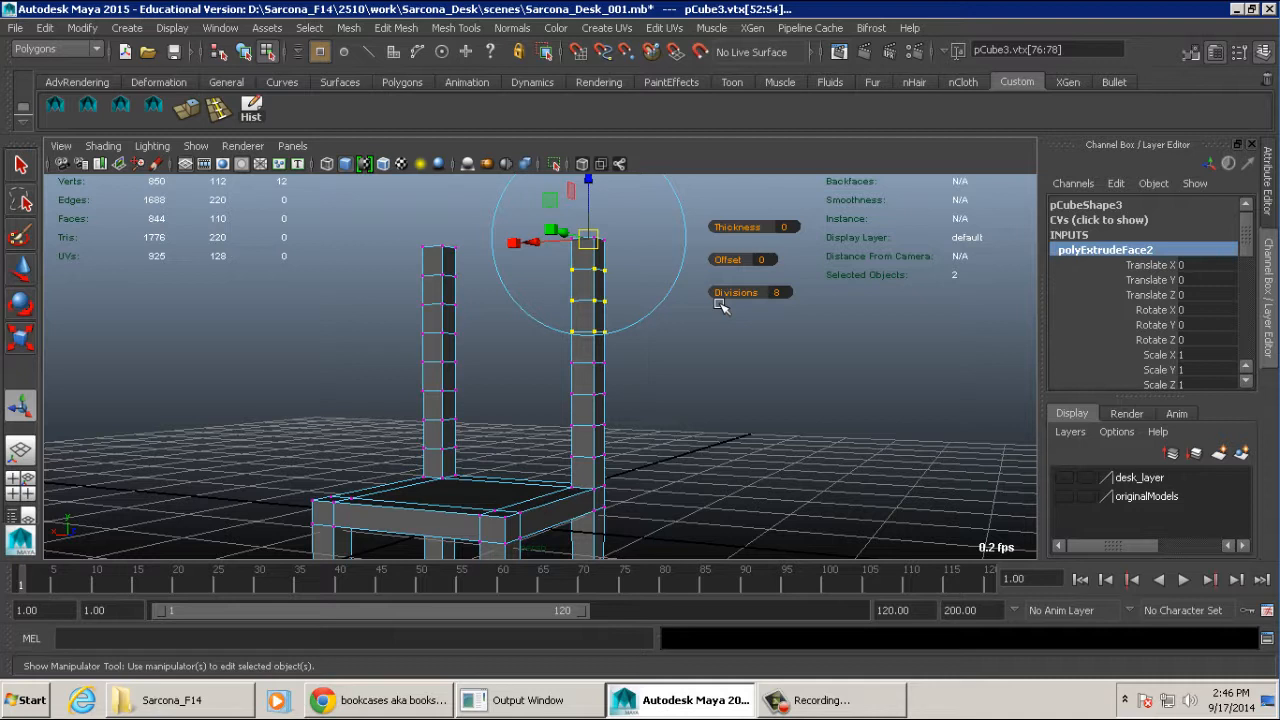
{"action": "scroll", "coordinate": [1190, 300], "scroll_direction": "down", "scroll_amount": 5}
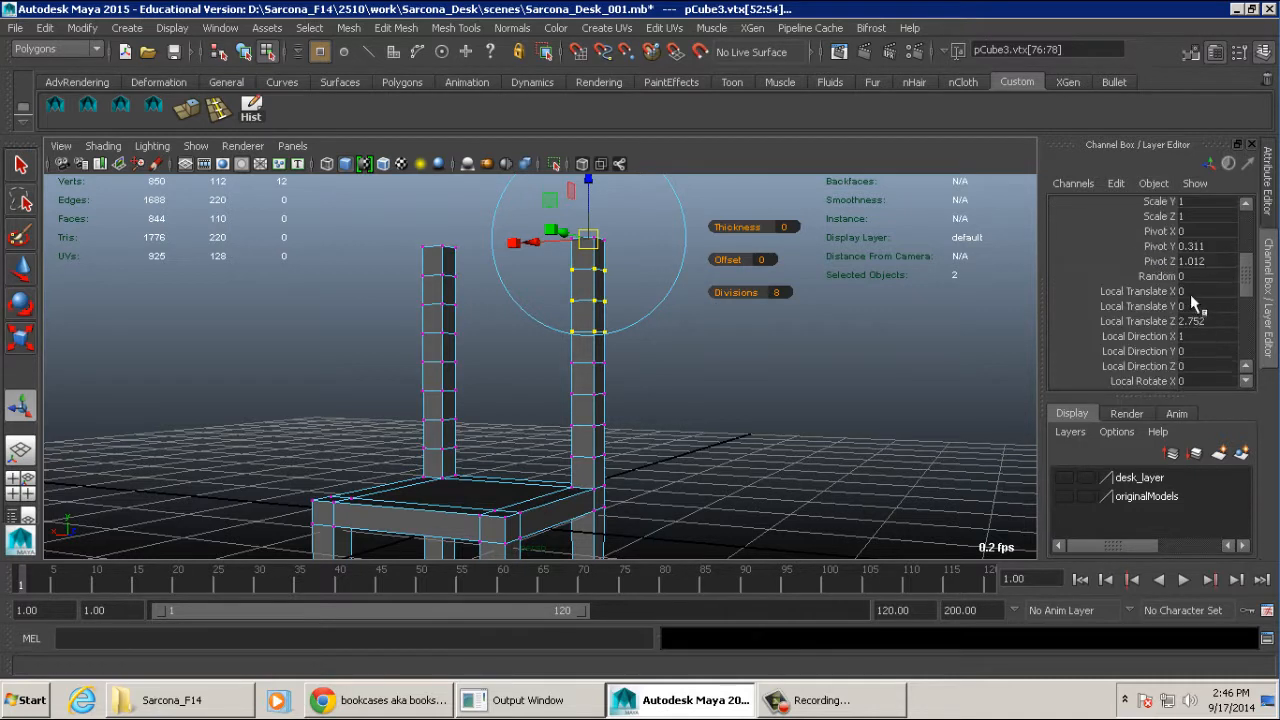
{"action": "scroll", "coordinate": [1190, 300], "scroll_direction": "down", "scroll_amount": 2}
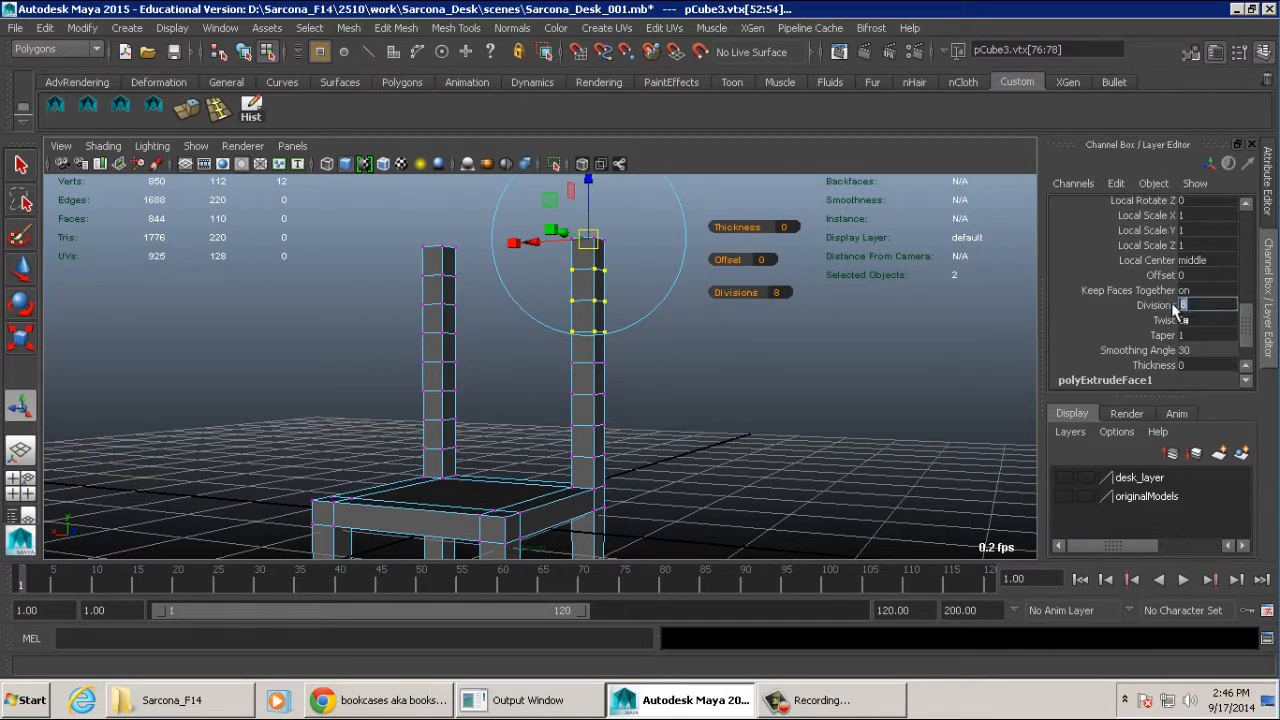
{"action": "left_click", "coordinate": [1192, 305]}
{"action": "double_click", "coordinate": [1186, 305]}
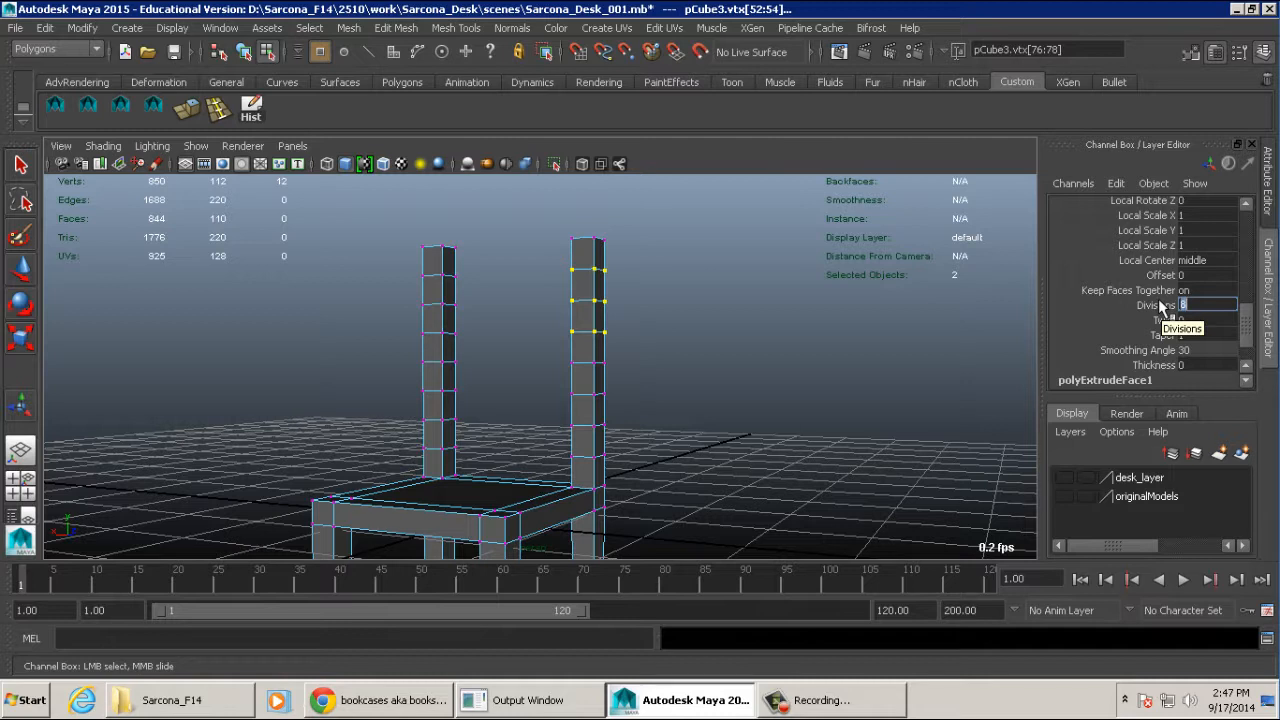
{"action": "scroll", "coordinate": [1161, 307], "scroll_direction": "up", "scroll_amount": 5}
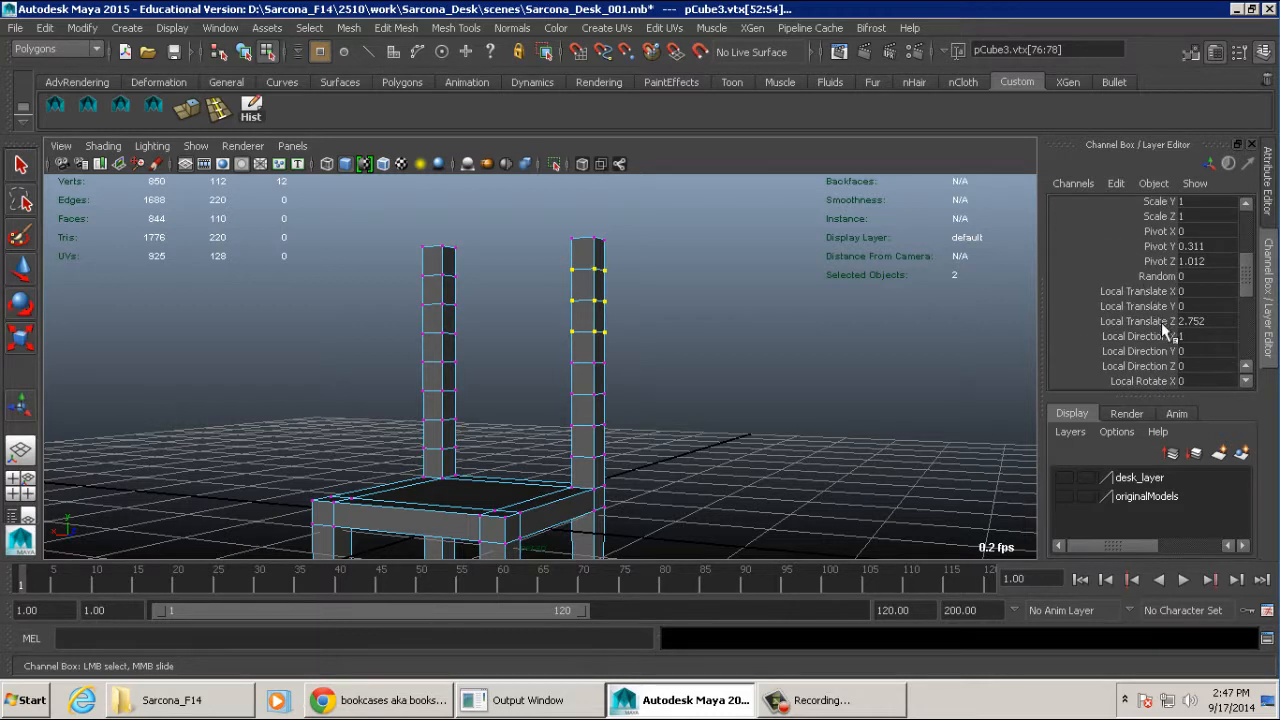
{"action": "left_click", "coordinate": [1157, 321]}
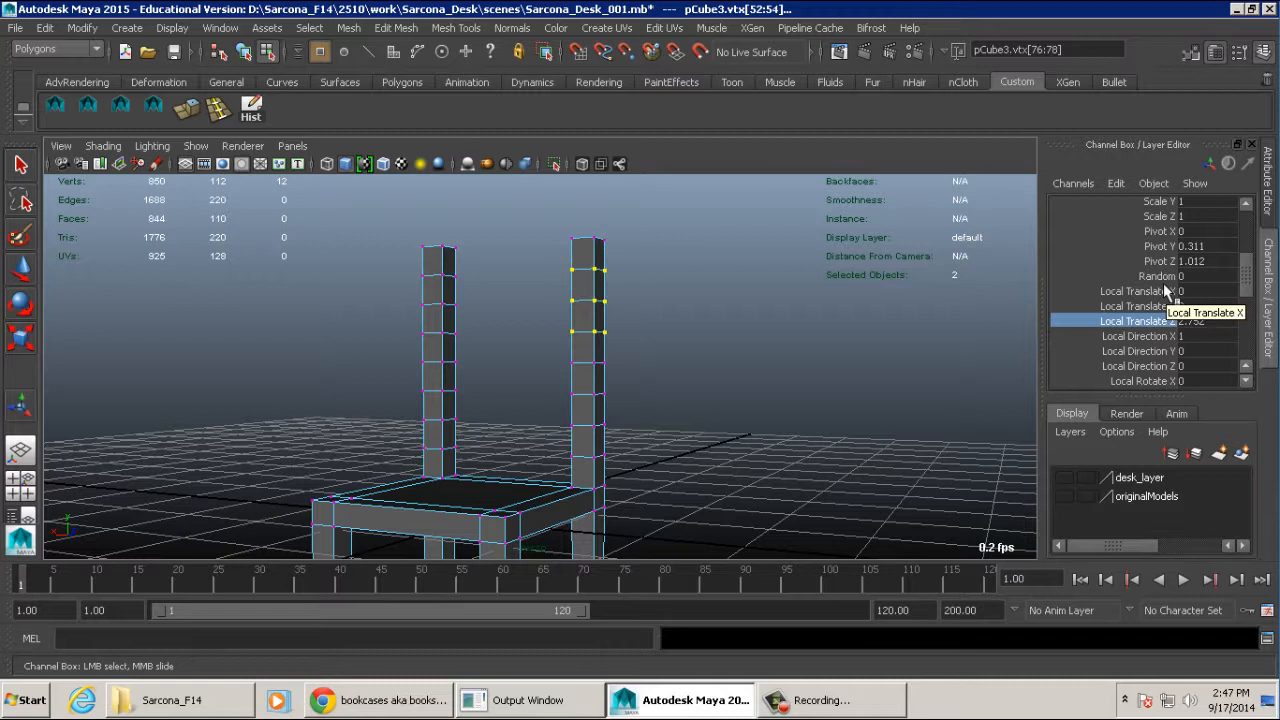
- In wireframe display, select the two lowest division rows of vertices on both back posts and scale them vertically closer together
{"action": "left_click_drag", "start_coordinate": [688, 318], "coordinate": [646, 316], "text": "alt"}
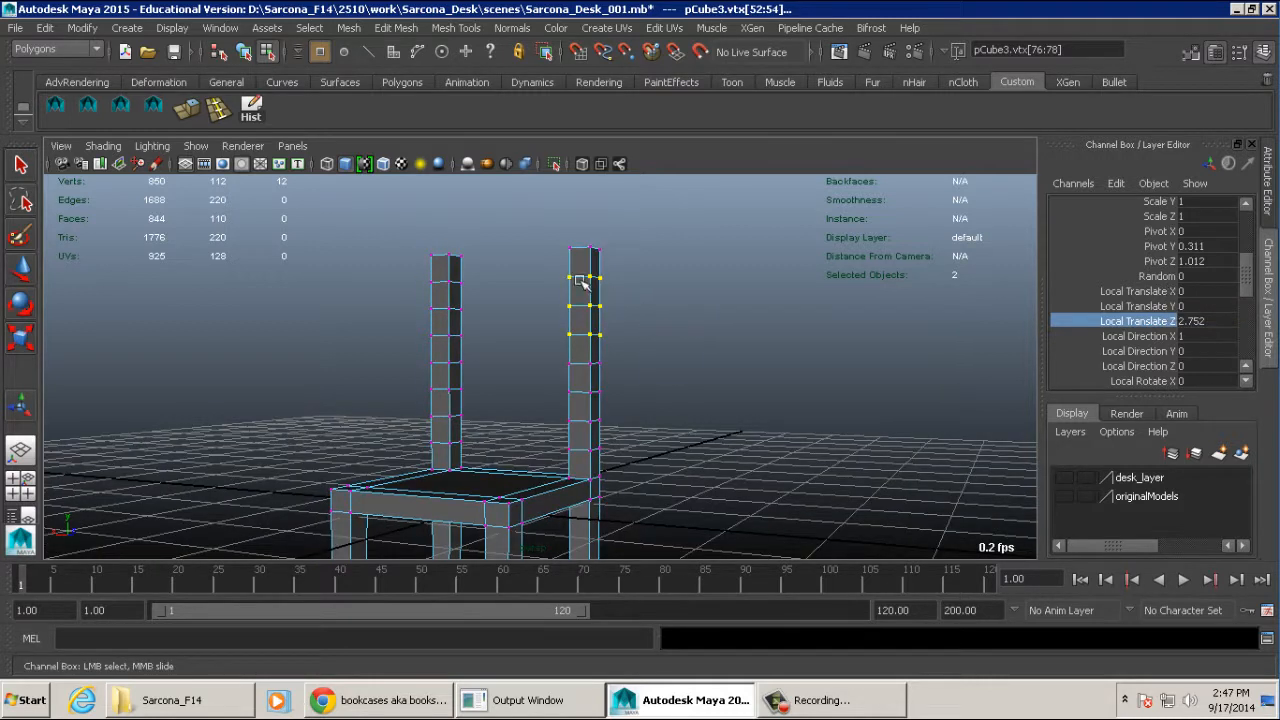
{"action": "right_click_drag", "start_coordinate": [587, 265], "coordinate": [511, 267]}
{"action": "left_click_drag", "start_coordinate": [491, 306], "coordinate": [561, 307], "text": "alt"}
{"action": "key", "text": "r"}
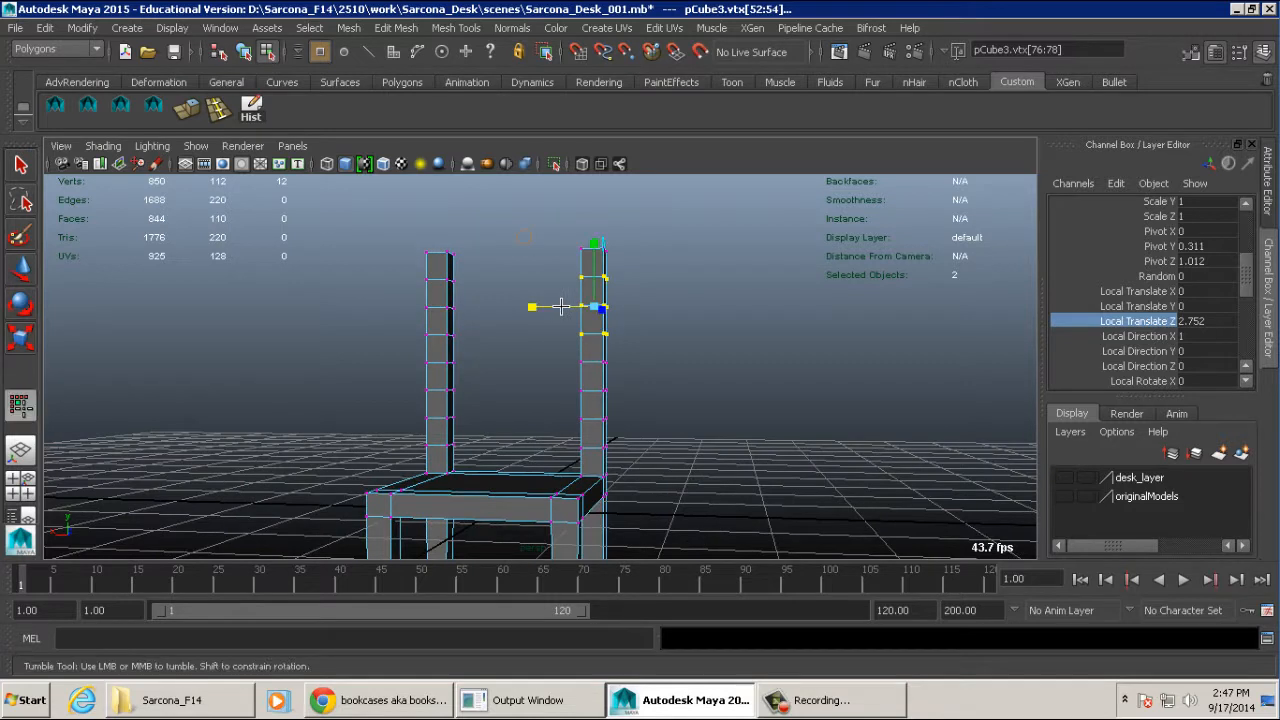
{"action": "key", "text": "4"}
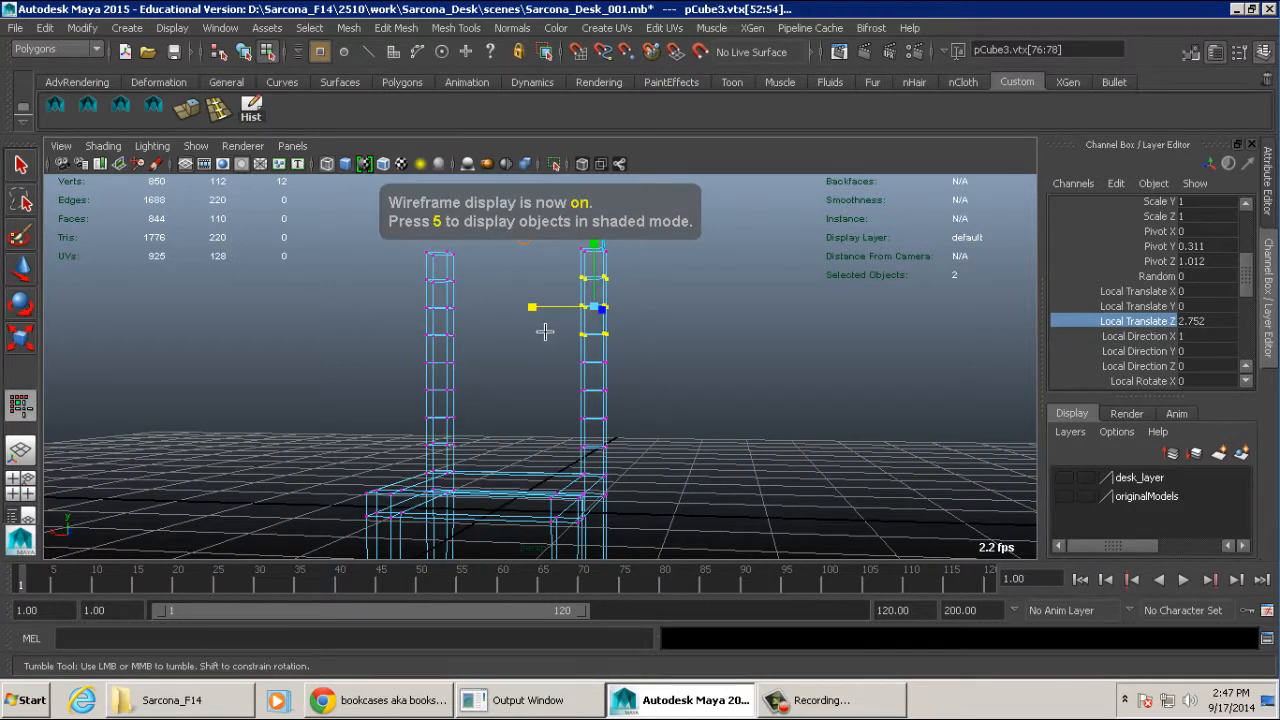
{"action": "middle_click_drag", "start_coordinate": [546, 331], "coordinate": [588, 369], "text": "alt"}
{"action": "right_click_drag", "start_coordinate": [605, 372], "coordinate": [672, 380], "text": "alt"}
{"action": "middle_click_drag", "start_coordinate": [614, 440], "coordinate": [620, 338], "text": "alt"}
{"action": "left_click_drag", "start_coordinate": [620, 338], "coordinate": [390, 390], "text": "alt"}
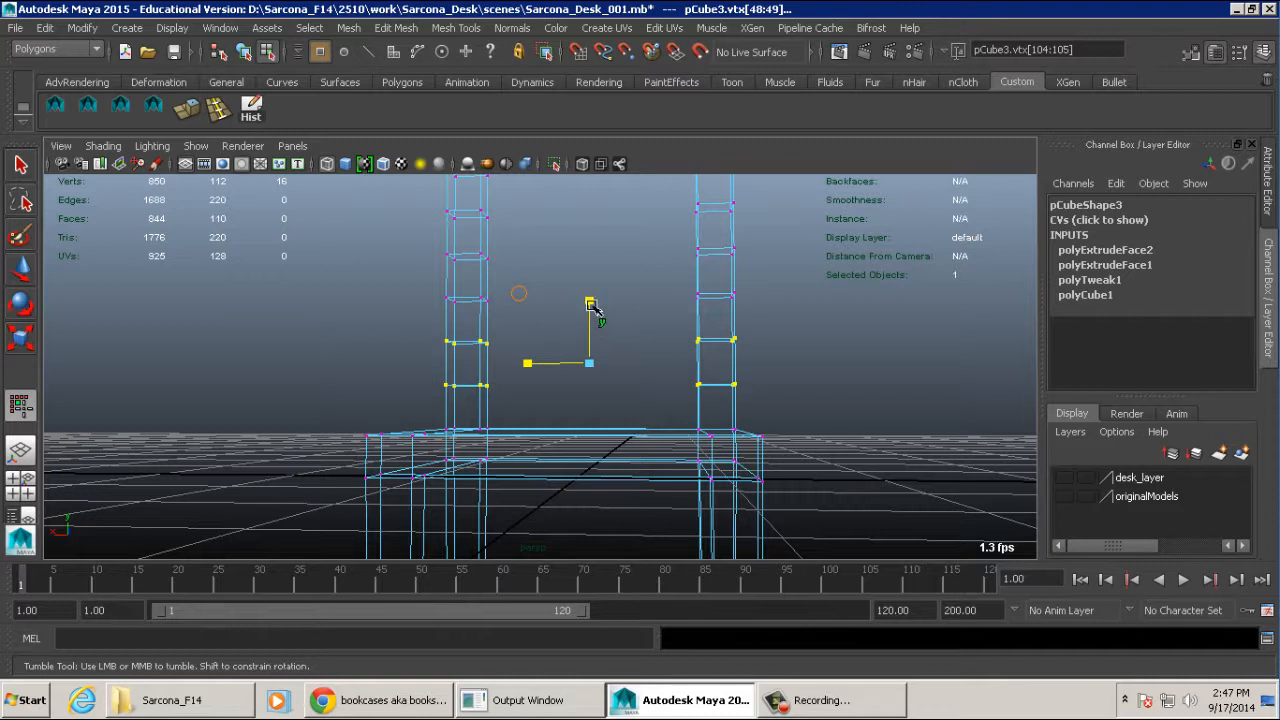
{"action": "left_click_drag", "start_coordinate": [589, 302], "coordinate": [589, 351]}
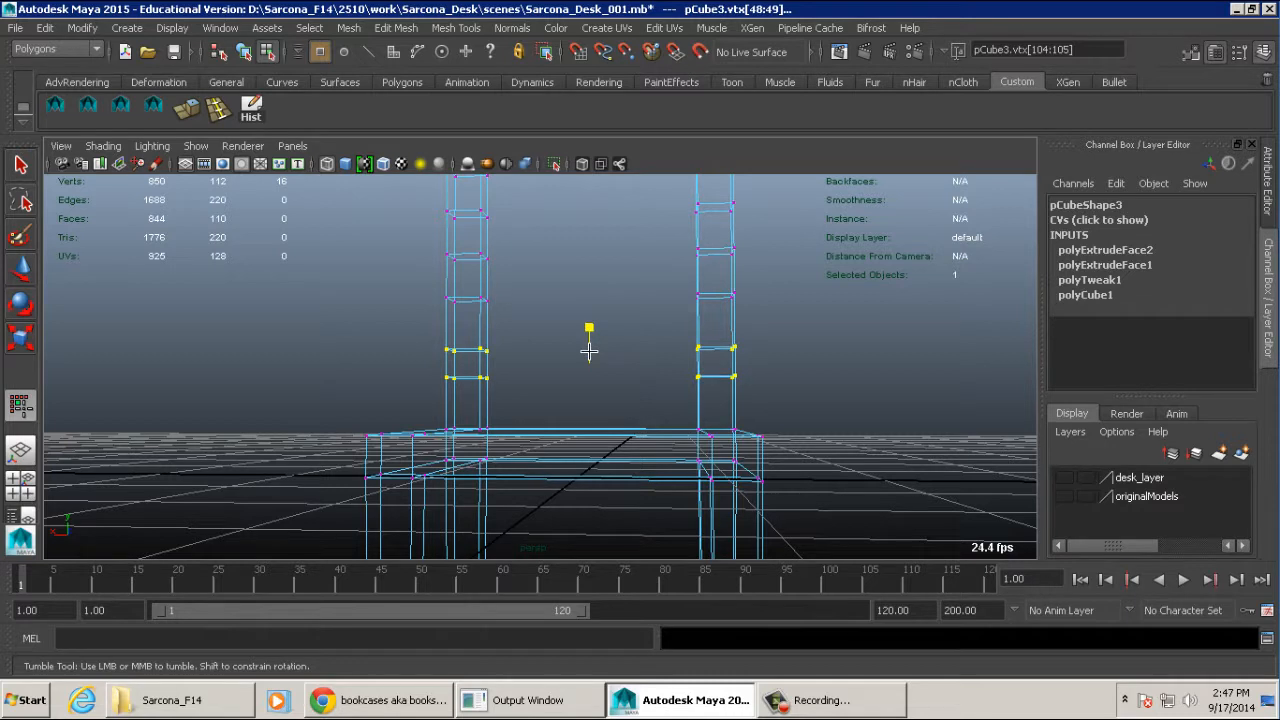
- Scale each of the next two pairs of division rows up both back posts vertically so the paired rows sit closer together
{"action": "left_click_drag", "start_coordinate": [614, 314], "coordinate": [637, 352], "text": "alt"}
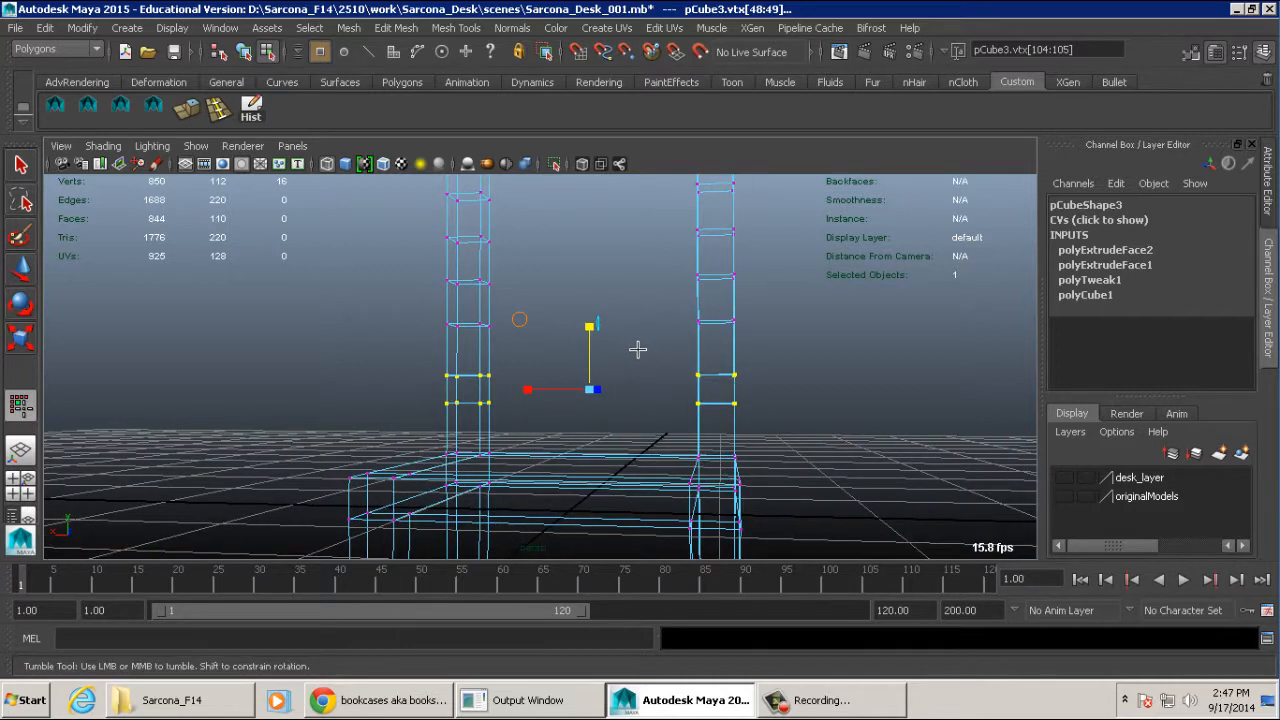
{"action": "middle_click_drag", "start_coordinate": [616, 326], "coordinate": [514, 374], "text": "alt"}
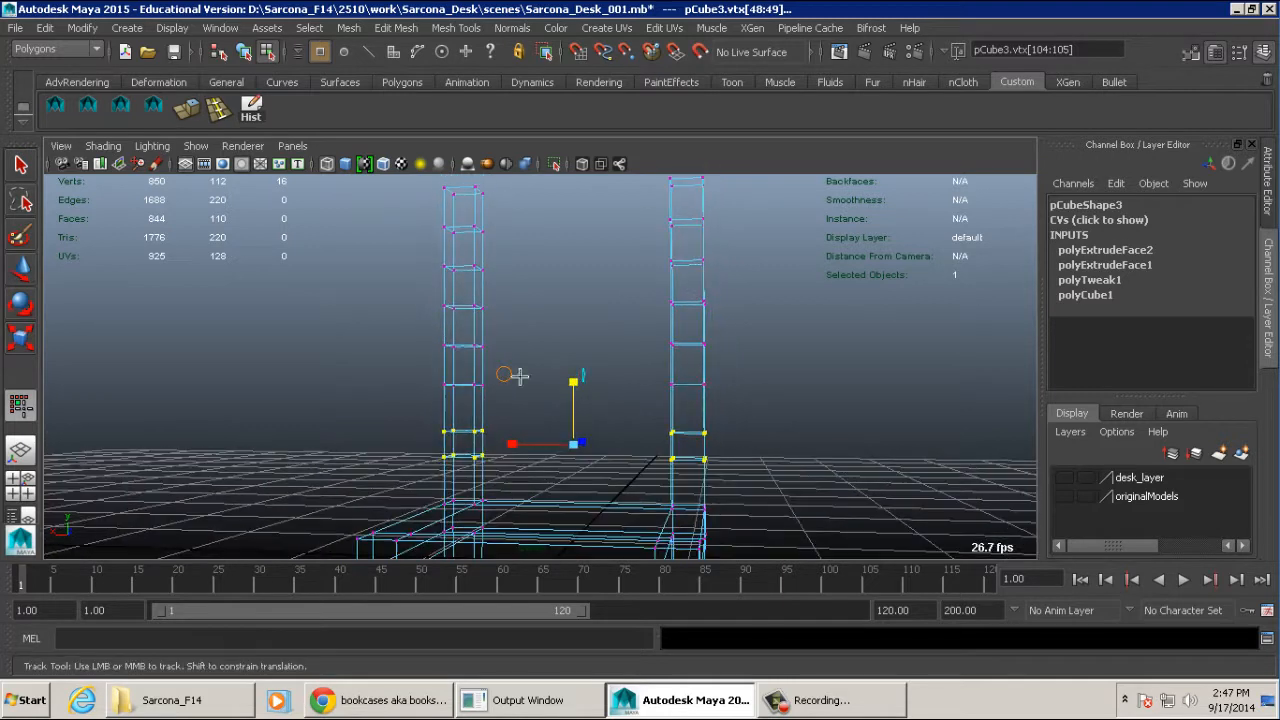
{"action": "left_click_drag", "start_coordinate": [423, 330], "coordinate": [766, 394]}
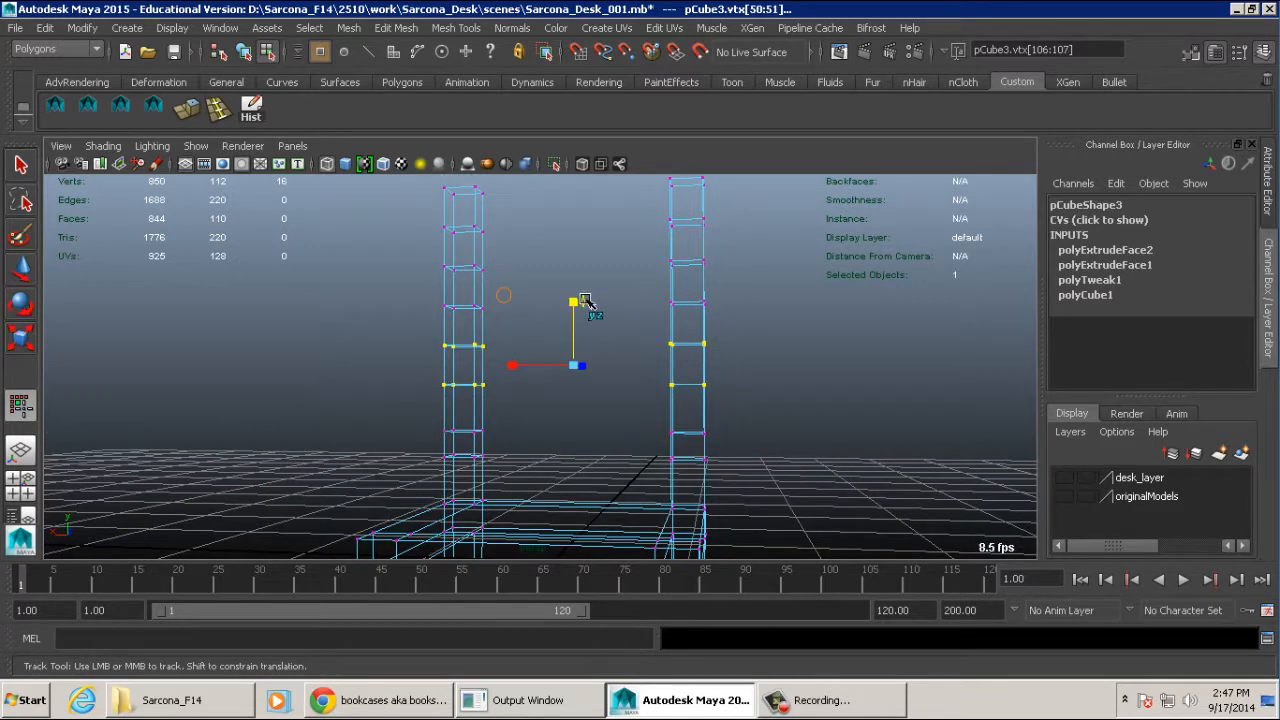
{"action": "left_click_drag", "start_coordinate": [574, 301], "coordinate": [575, 334]}
{"action": "middle_click_drag", "start_coordinate": [578, 298], "coordinate": [584, 333], "text": "alt"}
{"action": "left_click_drag", "start_coordinate": [420, 293], "coordinate": [741, 352]}
{"action": "left_click_drag", "start_coordinate": [580, 262], "coordinate": [581, 299]}
- Select the top vertices of both back posts and move them straight up to lengthen the uppermost sections
{"action": "middle_click_drag", "start_coordinate": [684, 329], "coordinate": [689, 363], "text": "alt"}
{"action": "right_click_drag", "start_coordinate": [689, 363], "coordinate": [590, 320], "text": "alt"}
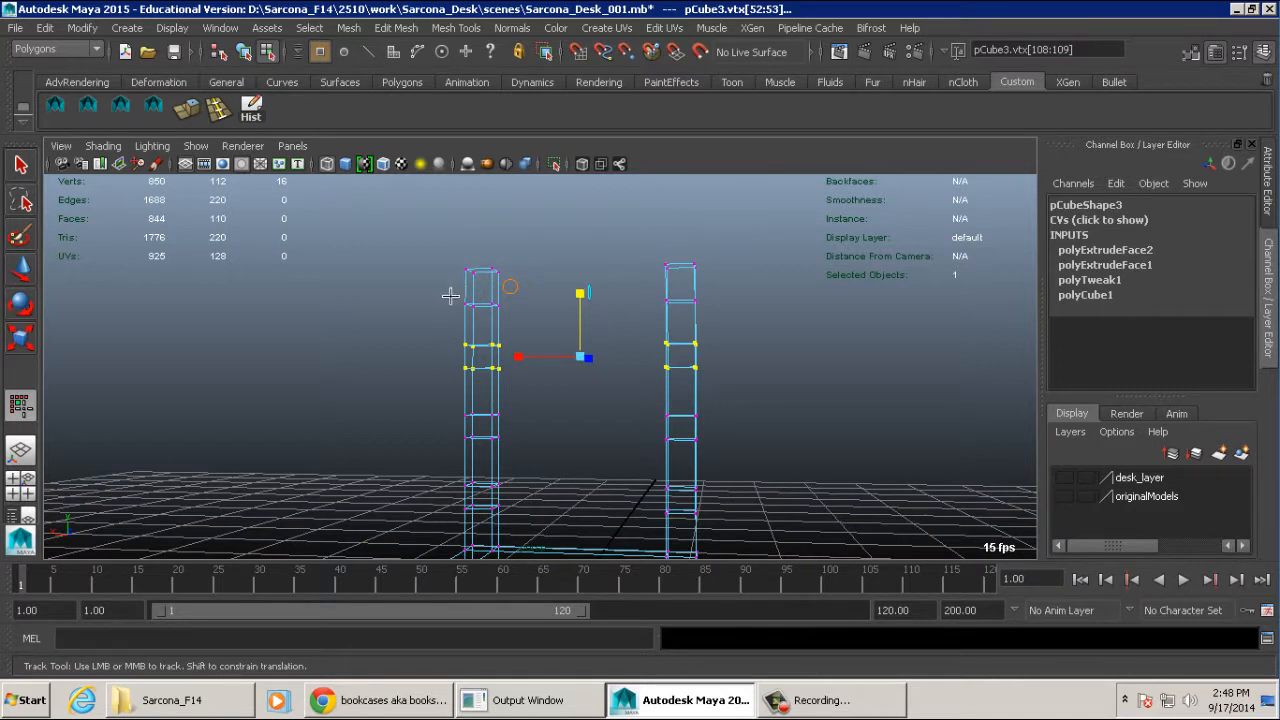
{"action": "left_click_drag", "start_coordinate": [450, 296], "coordinate": [757, 228]}
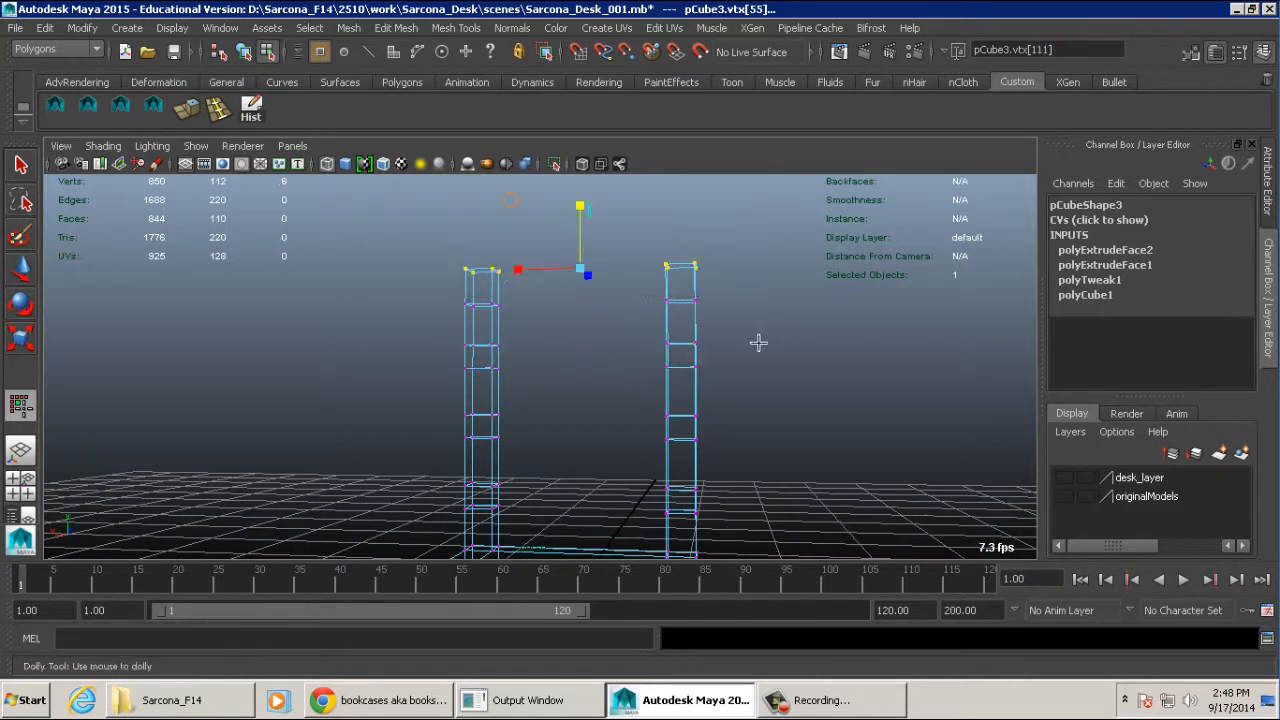
{"action": "left_click_drag", "start_coordinate": [760, 343], "coordinate": [679, 324], "text": "alt"}
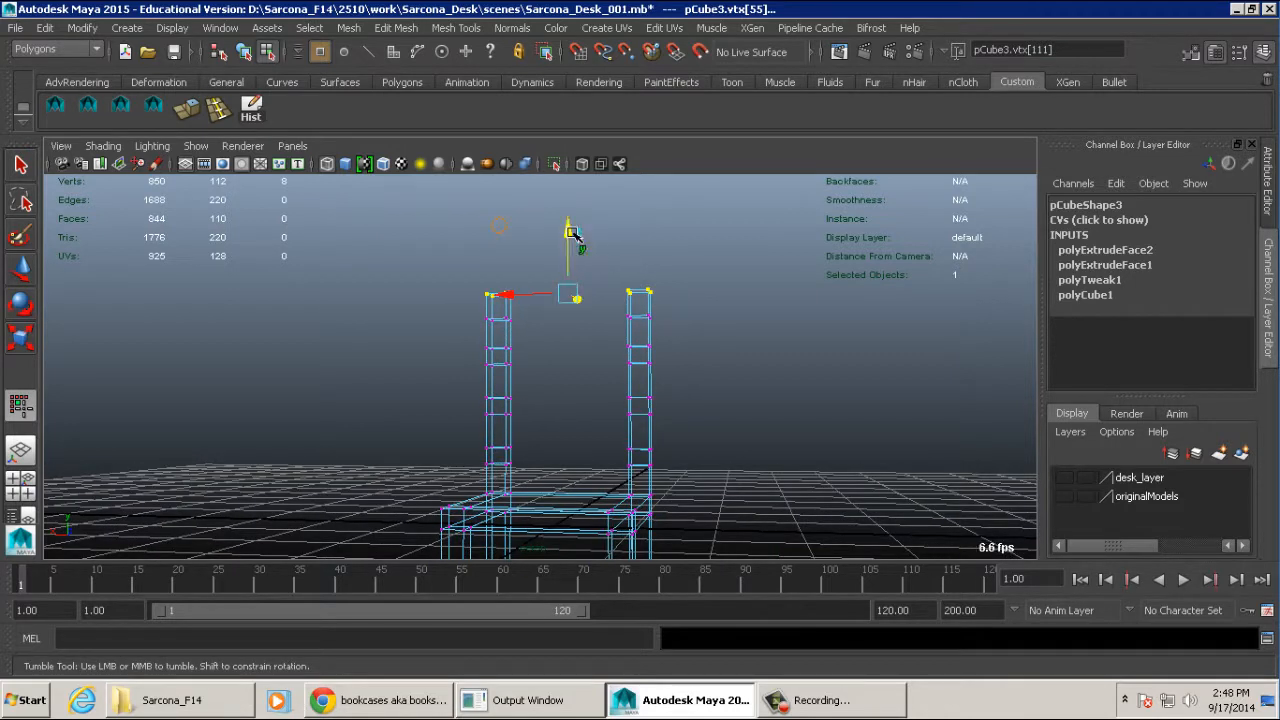
{"action": "left_click_drag", "start_coordinate": [568, 230], "coordinate": [568, 209]}
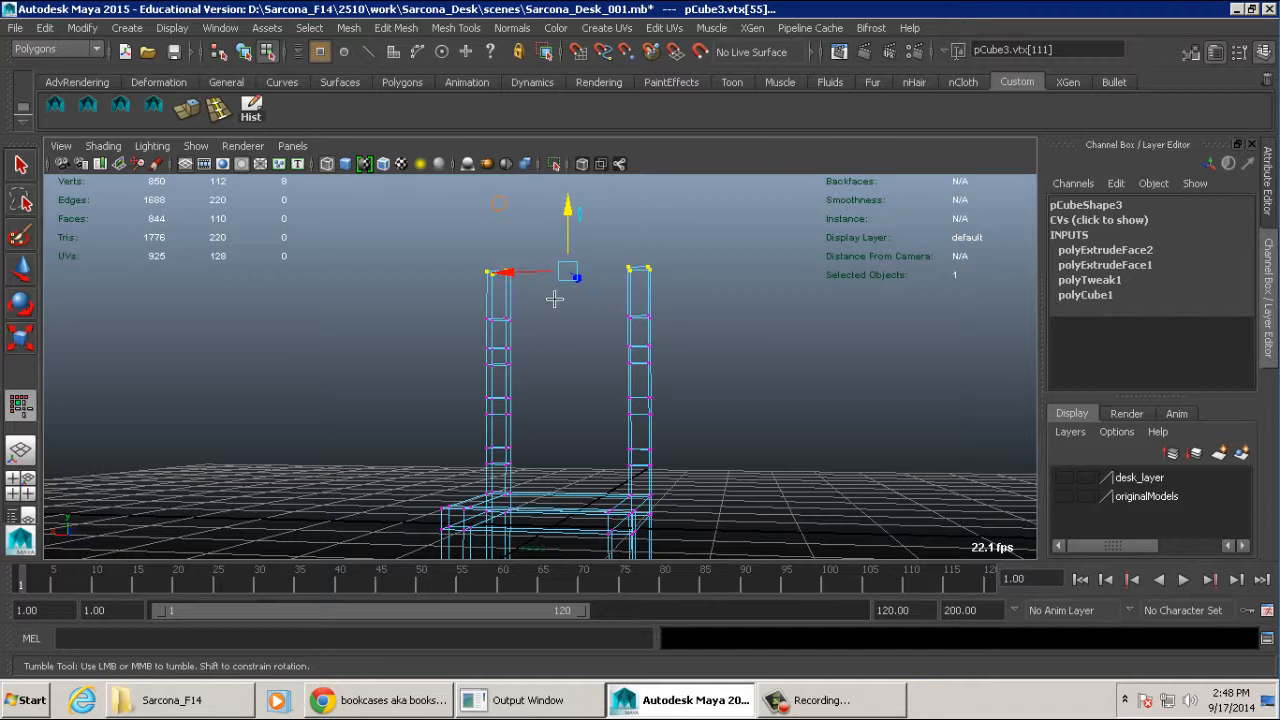
- Return to shaded display and select the facing inner faces on the uppermost section of both back posts
{"action": "left_click_drag", "start_coordinate": [537, 292], "coordinate": [641, 330], "text": "alt"}
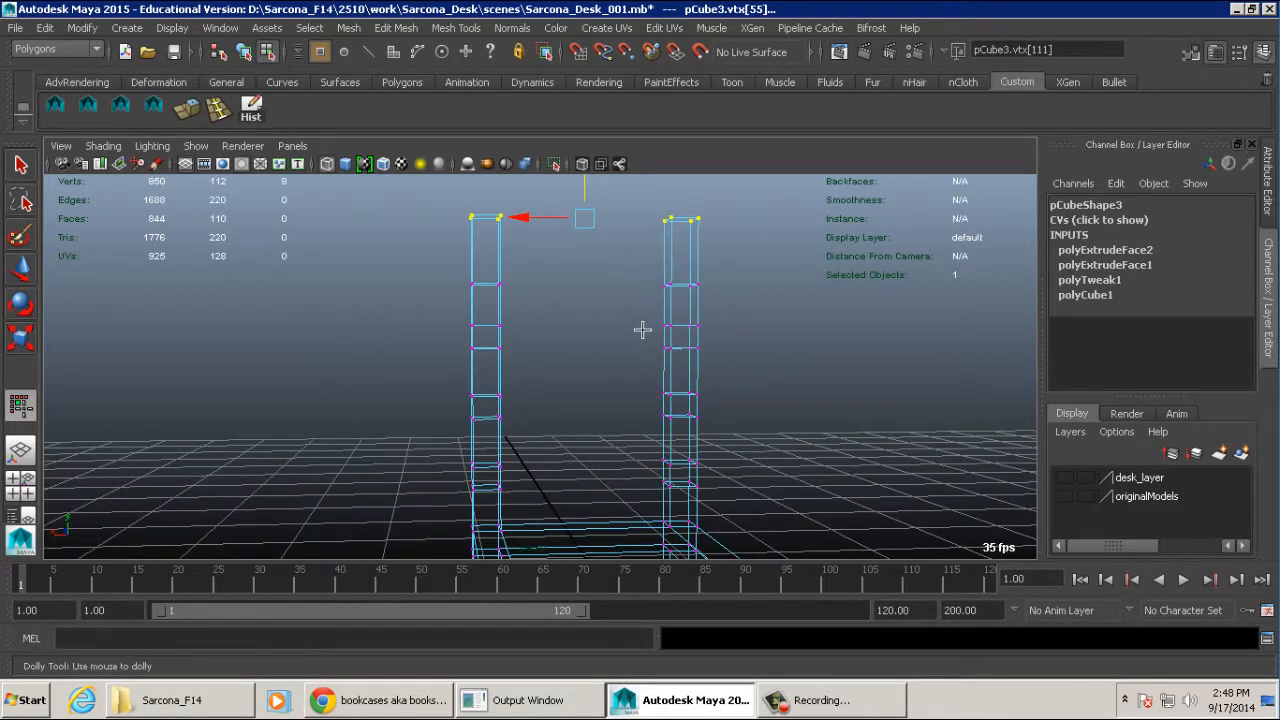
{"action": "right_click_drag", "start_coordinate": [641, 330], "coordinate": [614, 300], "text": "alt"}
{"action": "middle_click_drag", "start_coordinate": [614, 300], "coordinate": [613, 298], "text": "alt"}
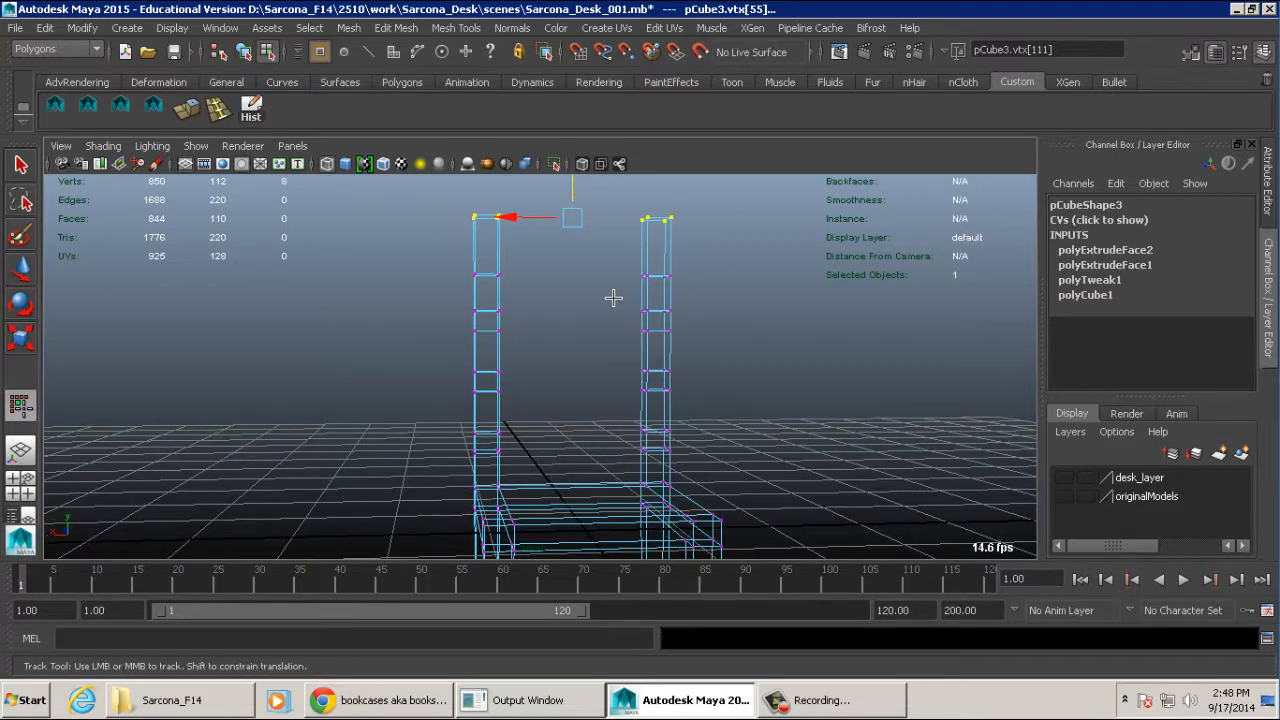
{"action": "mouse_move", "coordinate": [620, 263]}
{"action": "right_mouse_down", "text": "alt"}
{"action": "mouse_move", "coordinate": [737, 266]}
{"action": "mouse_move", "coordinate": [754, 337]}
{"action": "right_mouse_up", "text": "alt"}
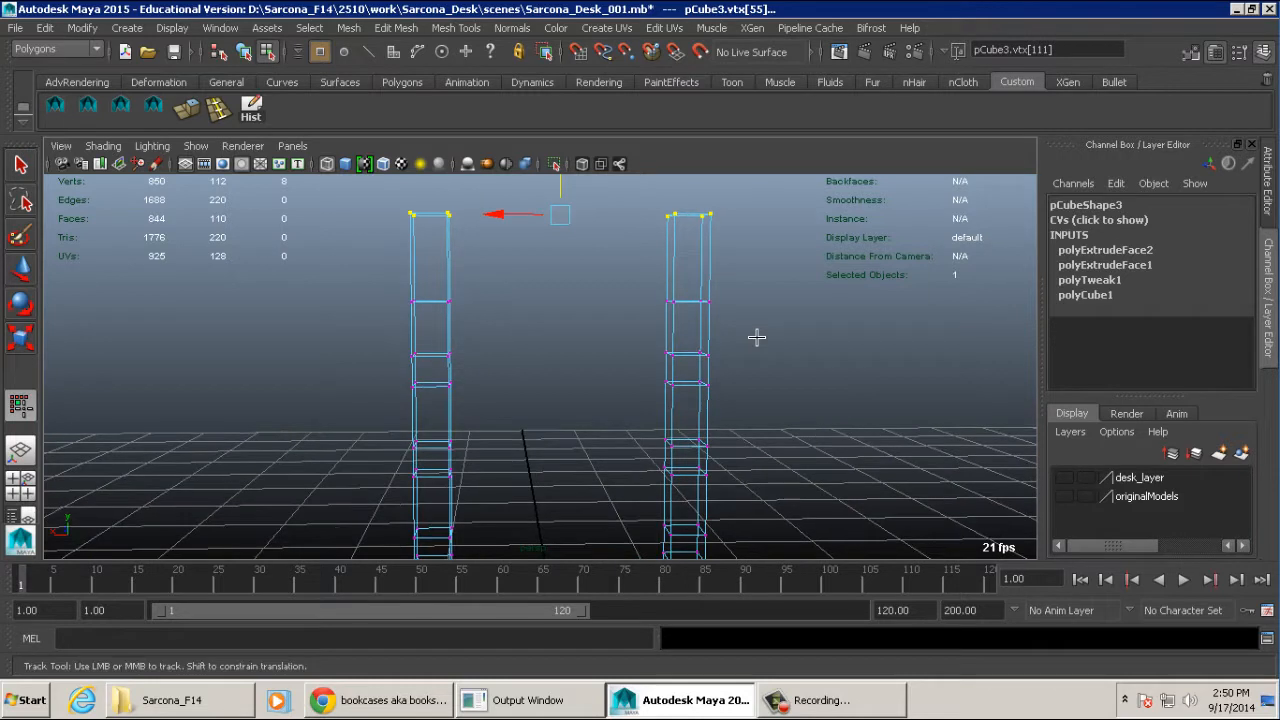
{"action": "key", "text": "5"}
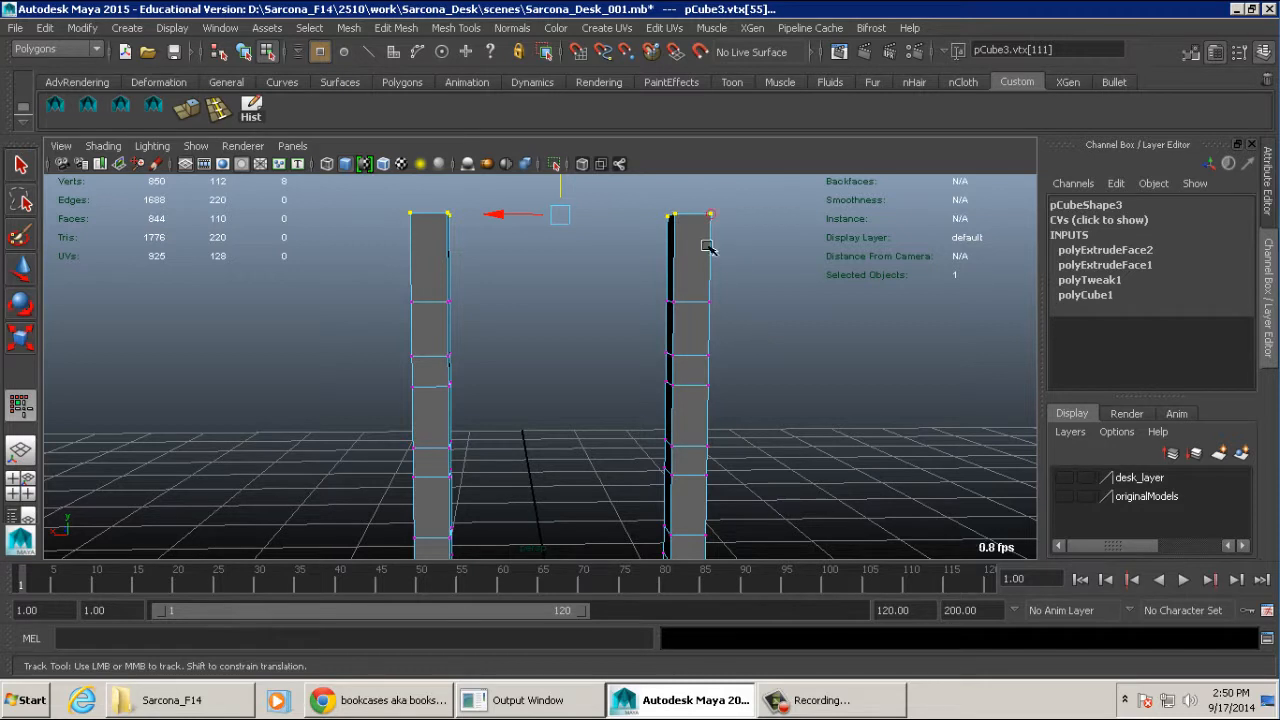
{"action": "right_click_drag", "start_coordinate": [701, 241], "coordinate": [786, 351]}
{"action": "left_click_drag", "start_coordinate": [786, 351], "coordinate": [814, 343], "text": "alt"}
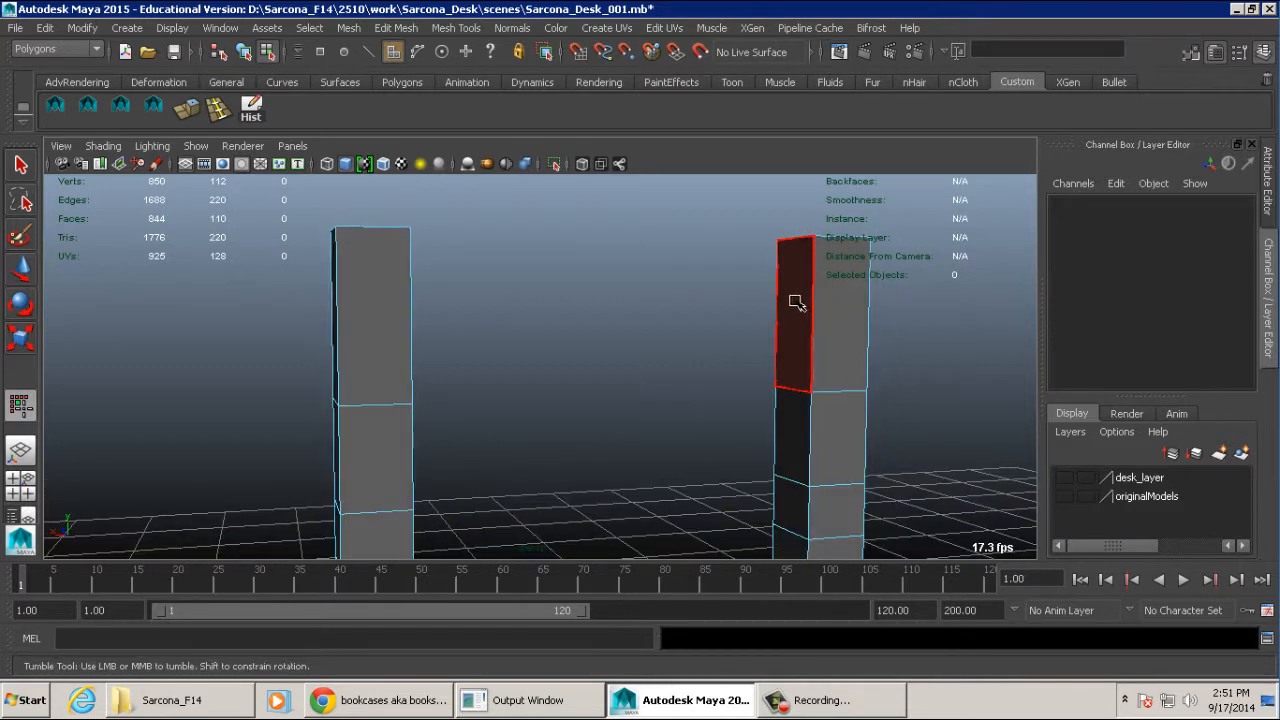
{"action": "left_click", "coordinate": [796, 302]}
{"action": "left_click_drag", "start_coordinate": [840, 322], "coordinate": [728, 334], "text": "alt"}
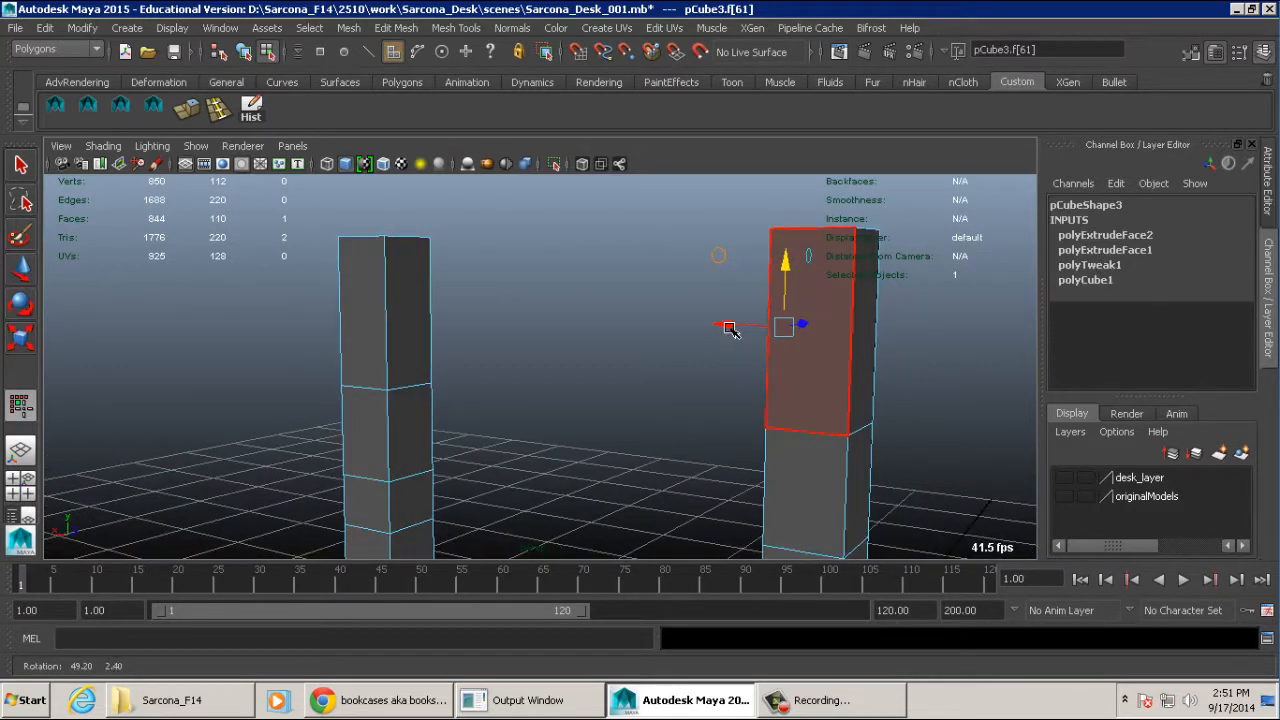
{"action": "left_click", "coordinate": [410, 298], "text": "shift"}
{"action": "left_click_drag", "start_coordinate": [414, 296], "coordinate": [534, 303], "text": "alt"}
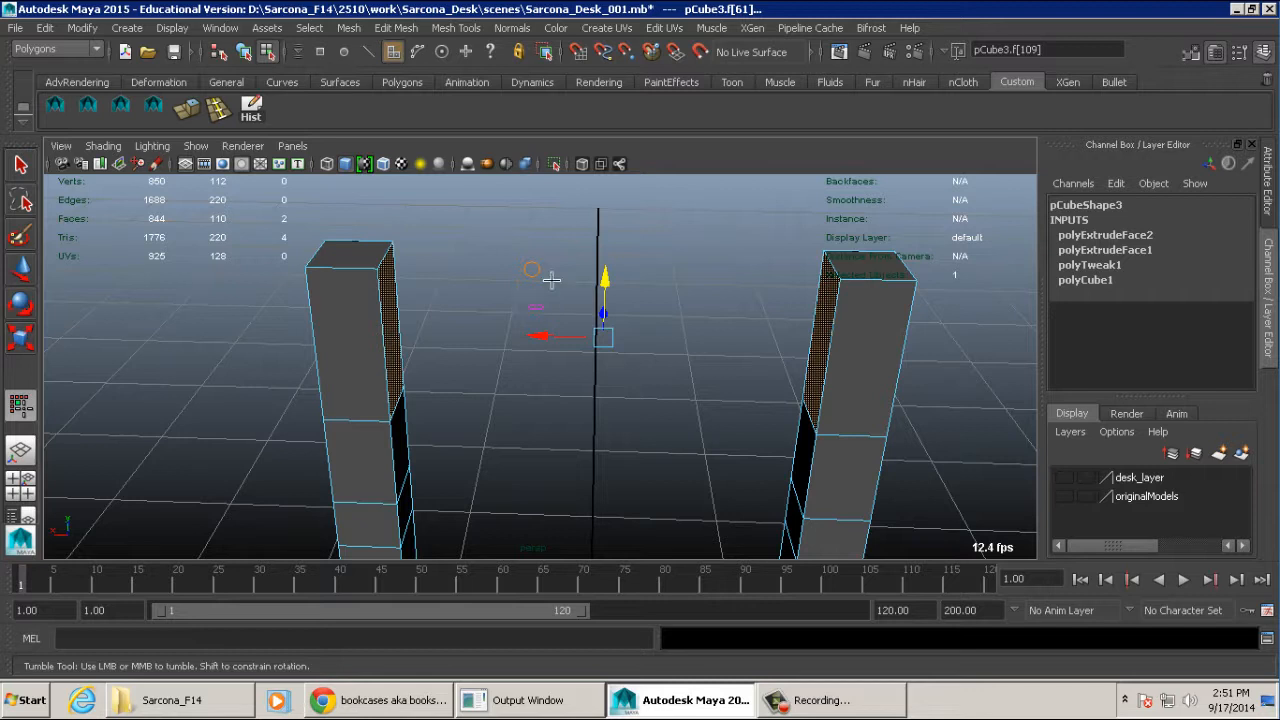
- Open the face Bridge options for the selected post faces and try the Smooth path and Smooth path + curve types
{"action": "left_click", "coordinate": [400, 29]}
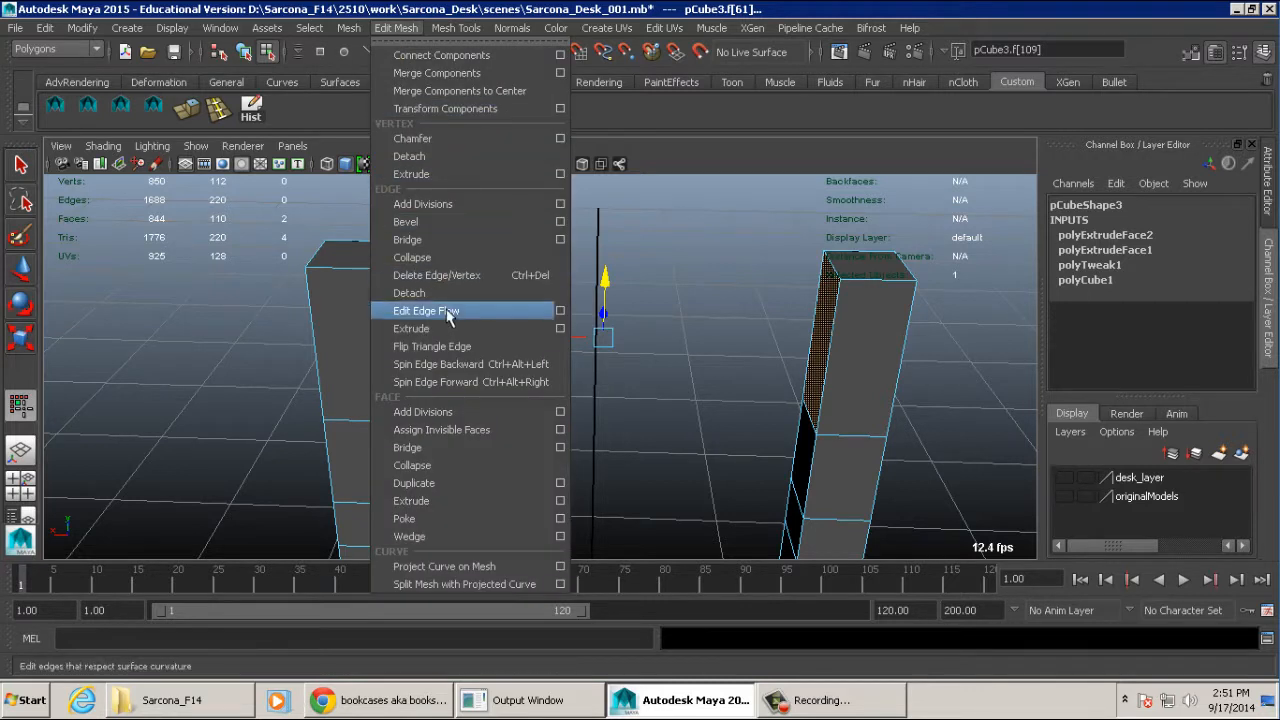
{"action": "left_click", "coordinate": [560, 449]}
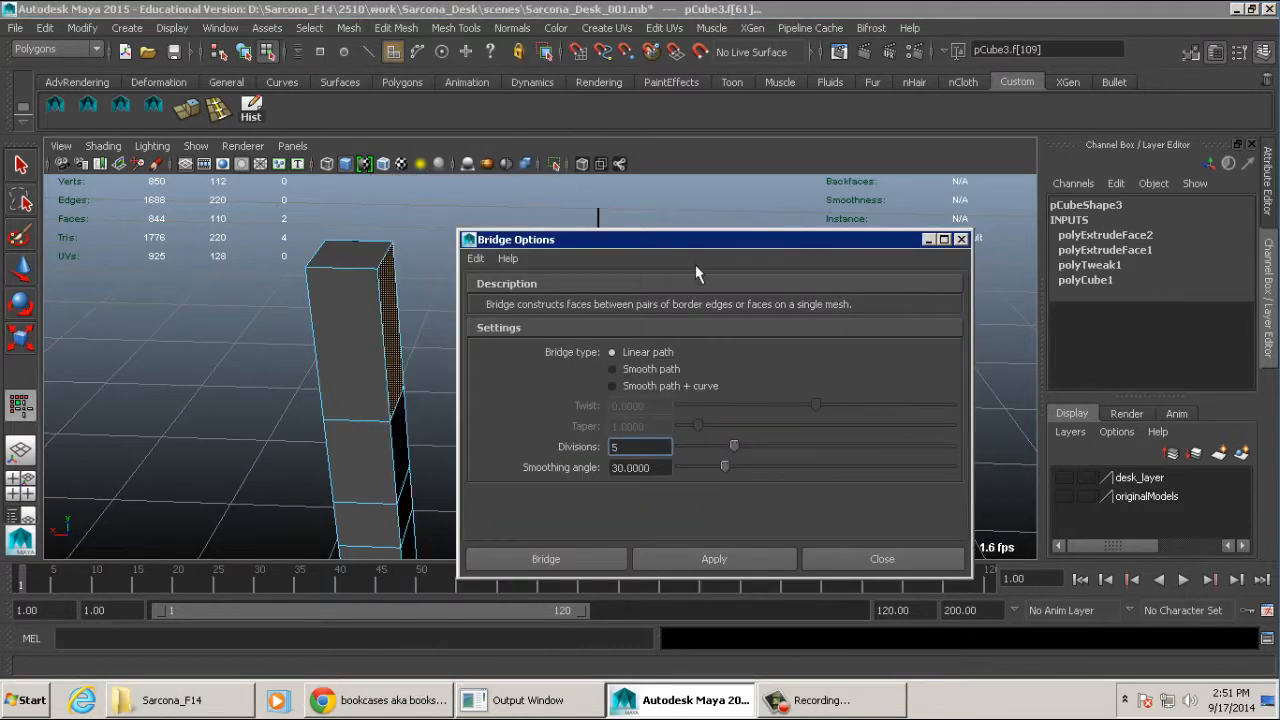
{"action": "left_click_drag", "start_coordinate": [695, 239], "coordinate": [427, 55]}
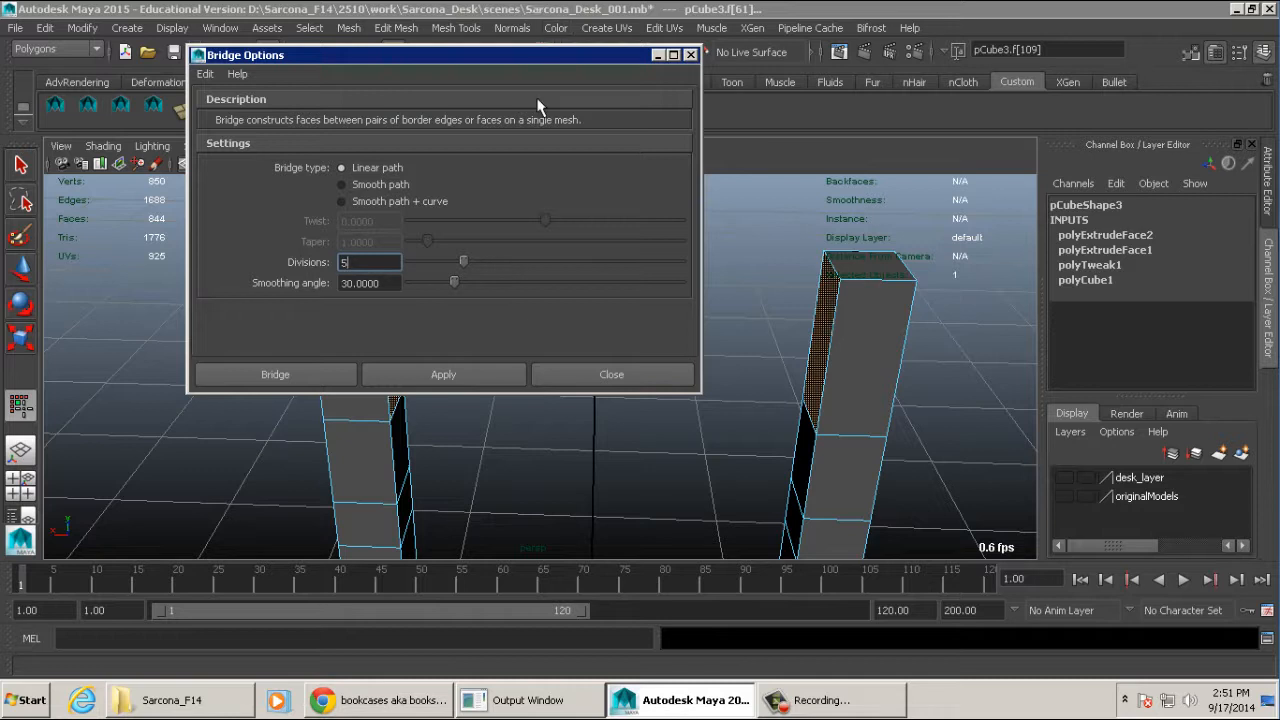
{"action": "left_click", "coordinate": [405, 32]}
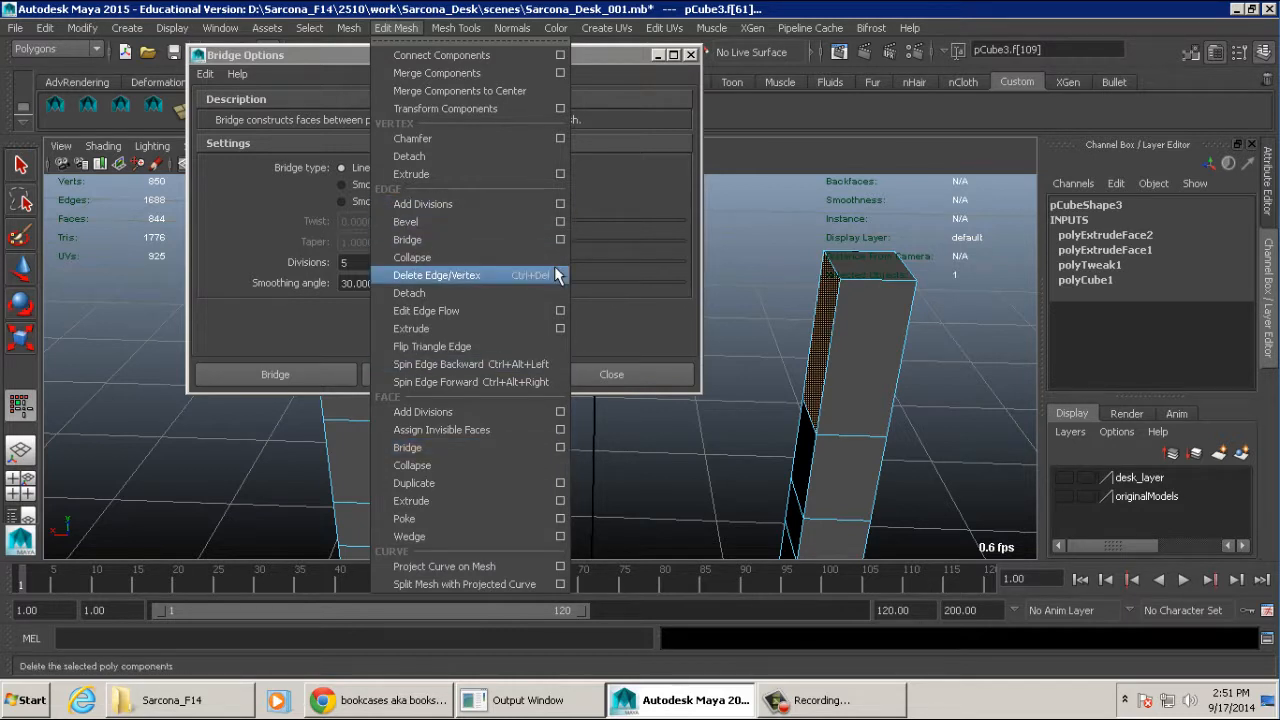
{"action": "left_click", "coordinate": [561, 447]}
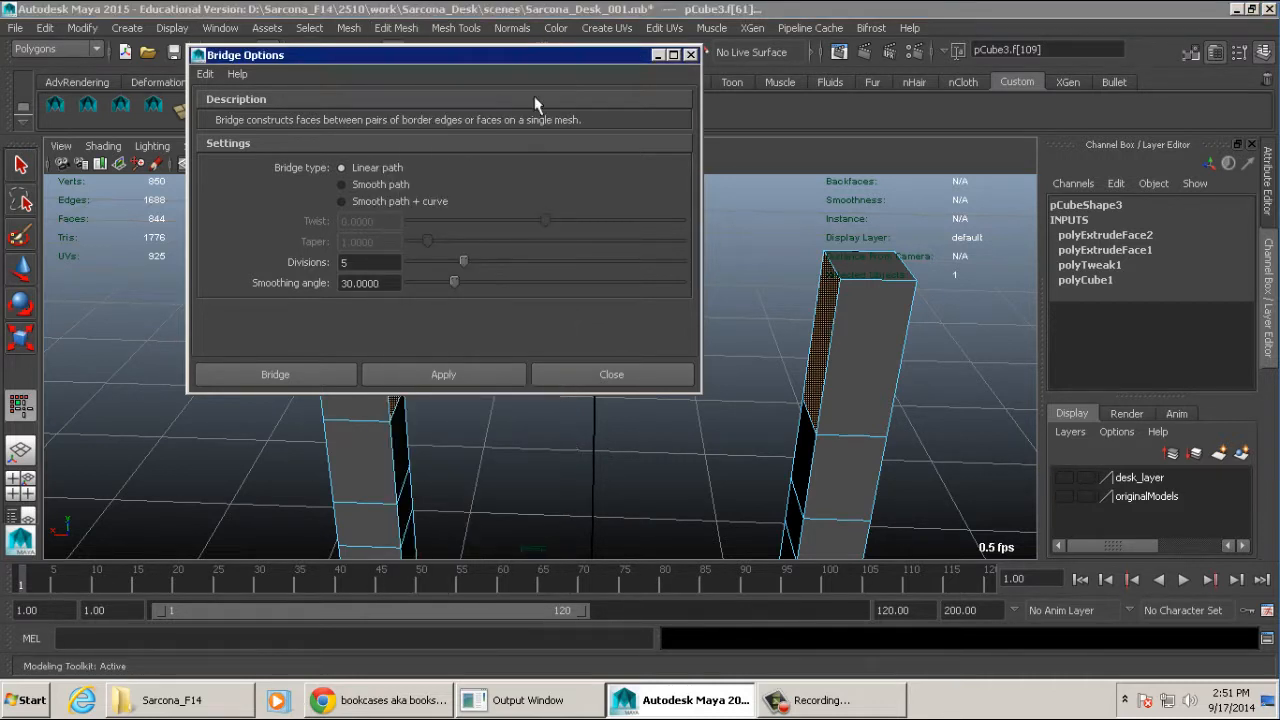
{"action": "left_click_drag", "start_coordinate": [541, 59], "coordinate": [480, 50]}
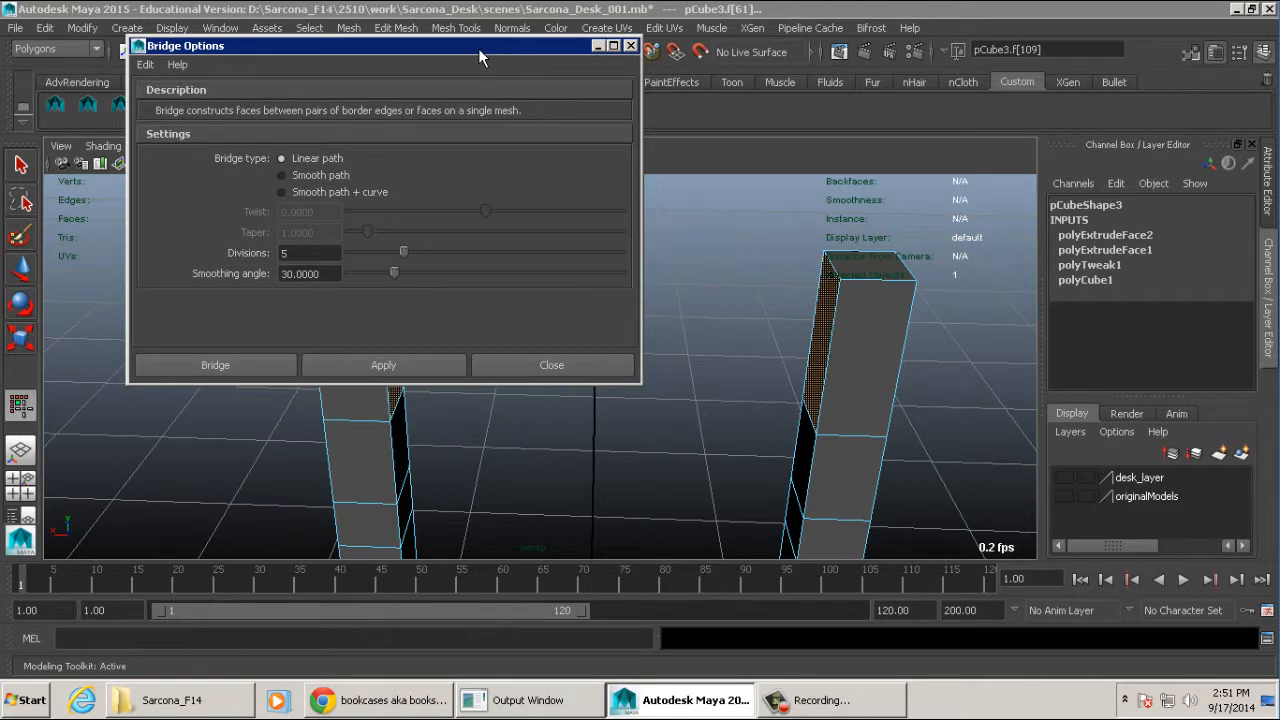
{"action": "left_click", "coordinate": [322, 176]}
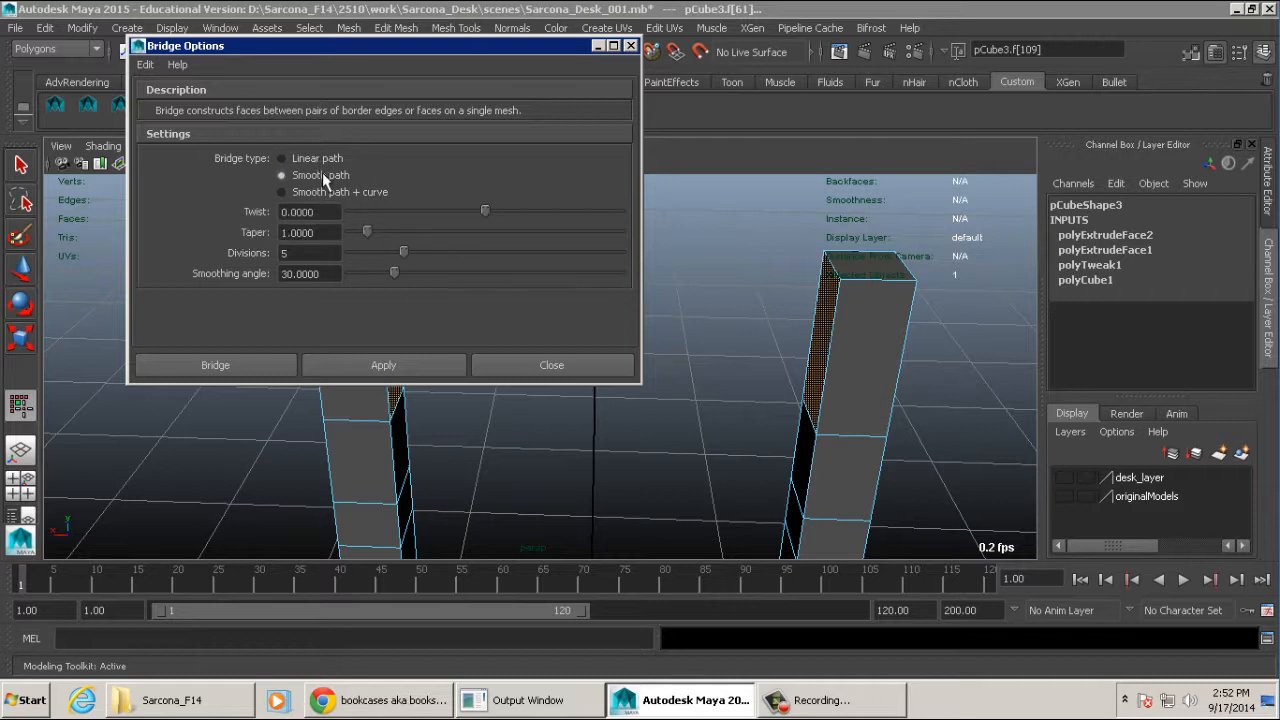
{"action": "left_click", "coordinate": [334, 188]}
{"action": "left_click_drag", "start_coordinate": [420, 46], "coordinate": [312, 13]}
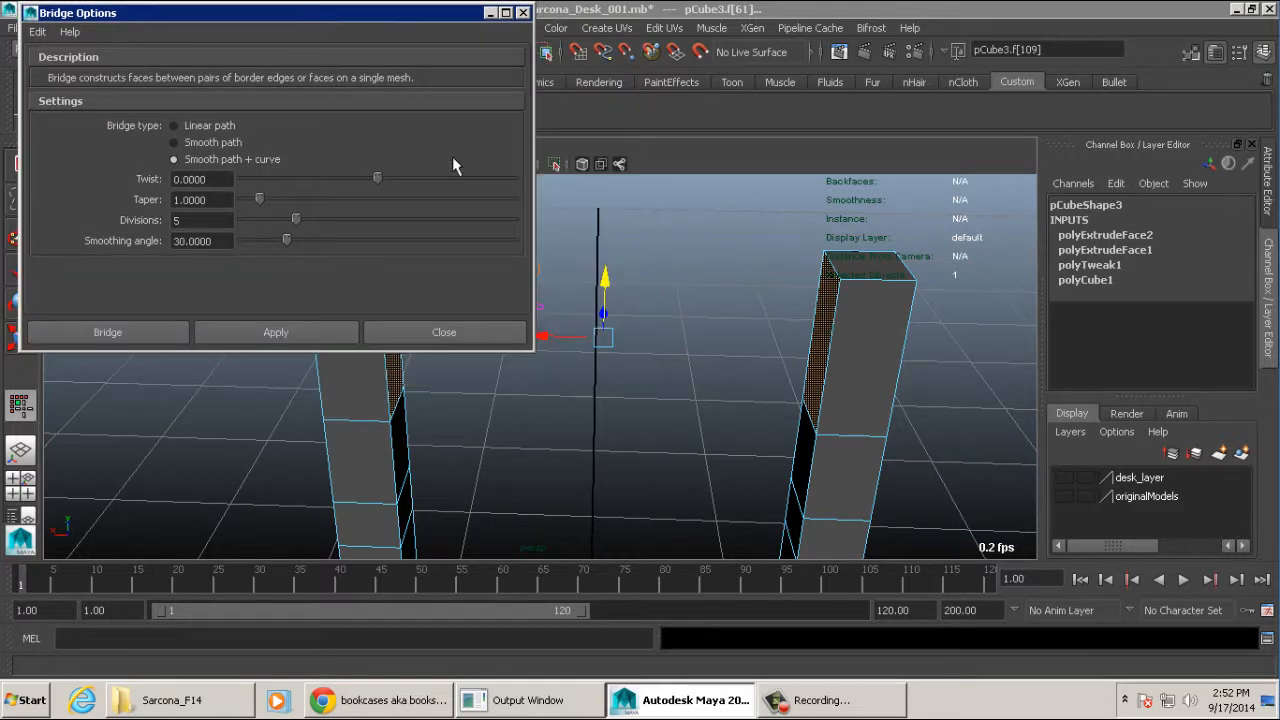
- Try a Linear path bridge with 5 divisions between the facing top faces of the back posts, and undo it
{"action": "middle_click_drag", "start_coordinate": [752, 283], "coordinate": [945, 304], "text": "alt"}
{"action": "scroll", "coordinate": [945, 304], "scroll_direction": "down", "scroll_amount": 1}
{"action": "left_click", "coordinate": [207, 125]}
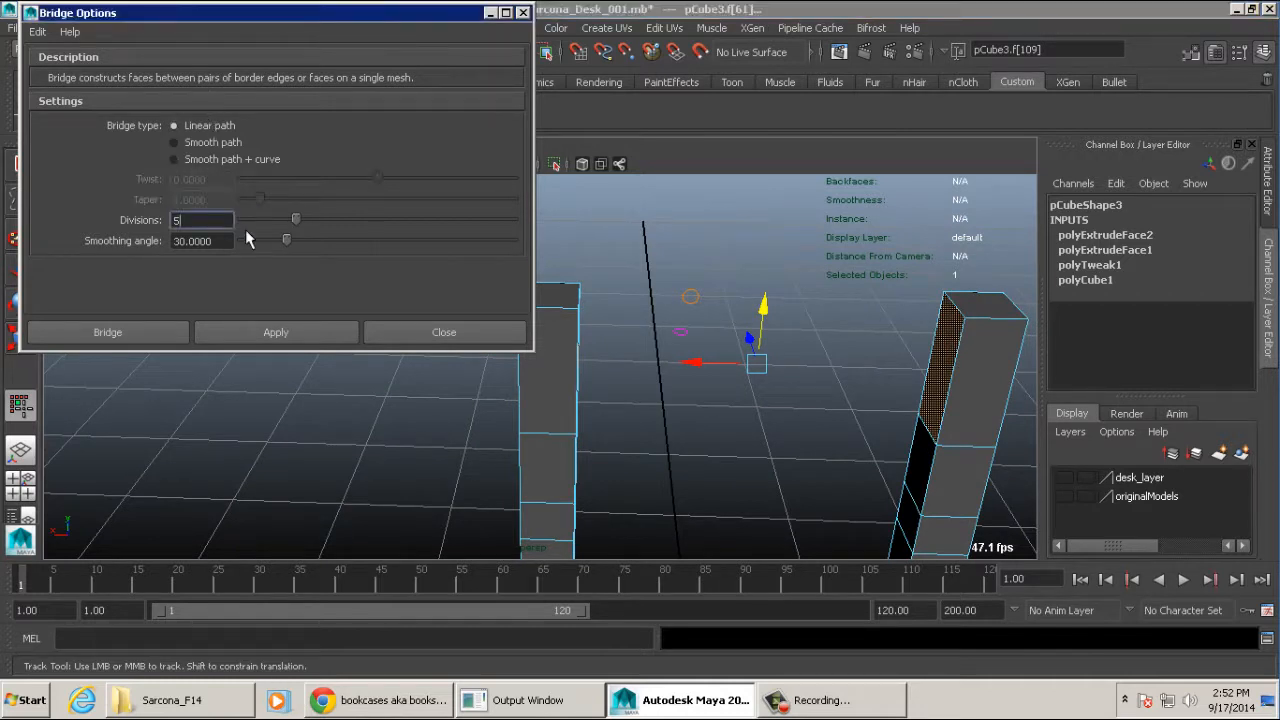
{"action": "left_click_drag", "start_coordinate": [251, 226], "coordinate": [296, 226]}
{"action": "left_click", "coordinate": [263, 331]}
{"action": "left_click_drag", "start_coordinate": [750, 320], "coordinate": [780, 422], "text": "alt"}
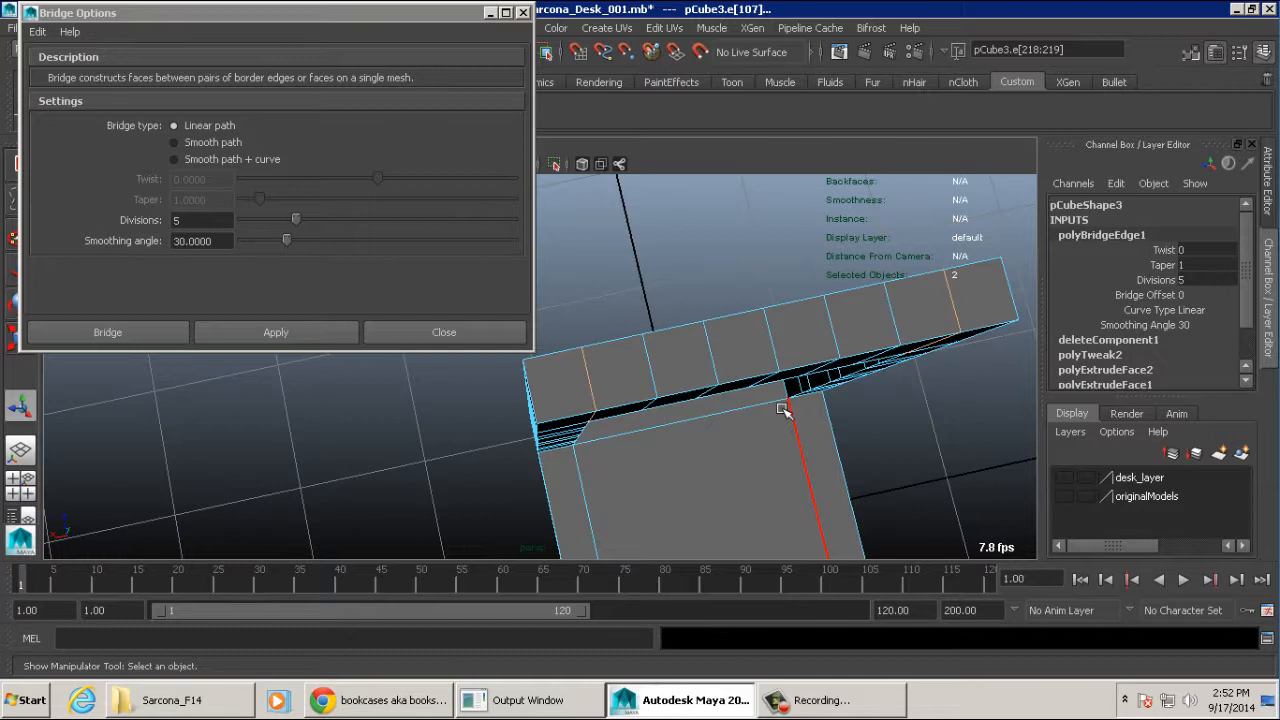
{"action": "key", "text": "ctrl+z"}
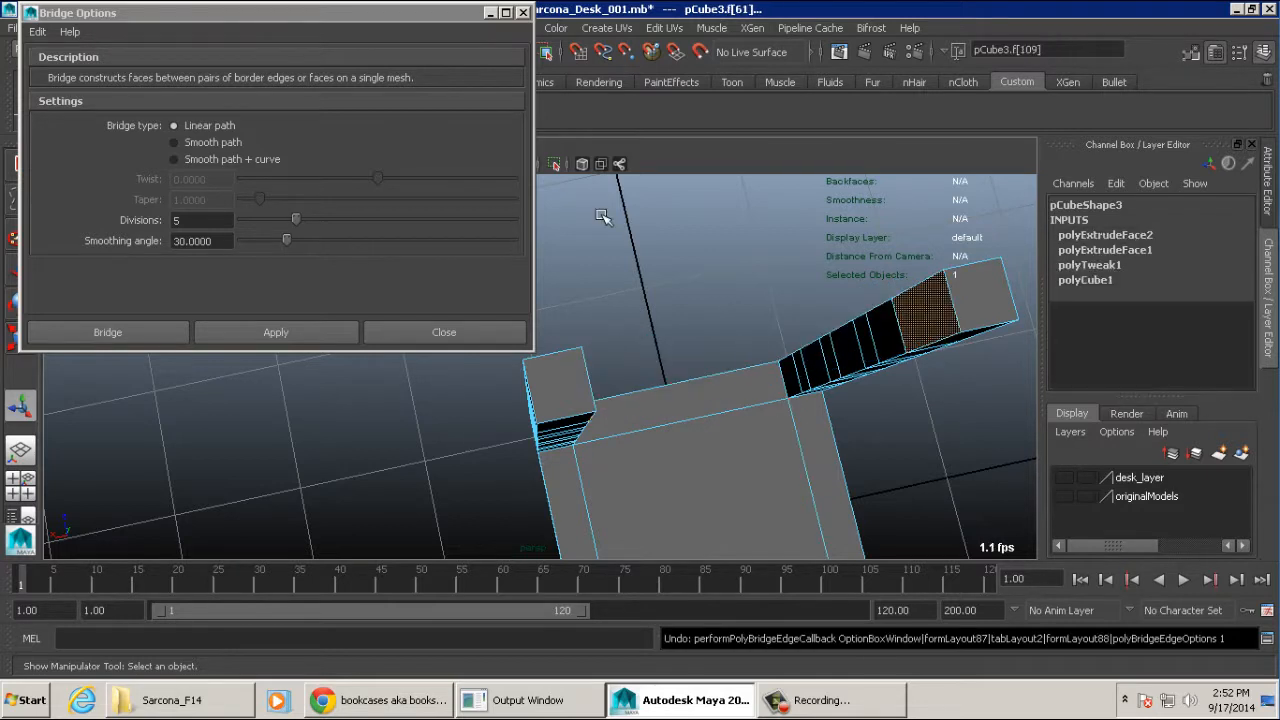
- Try a Smooth path bridge with 5 divisions between the same two post faces, and undo it
{"action": "left_click", "coordinate": [226, 146]}
{"action": "left_click", "coordinate": [275, 330]}
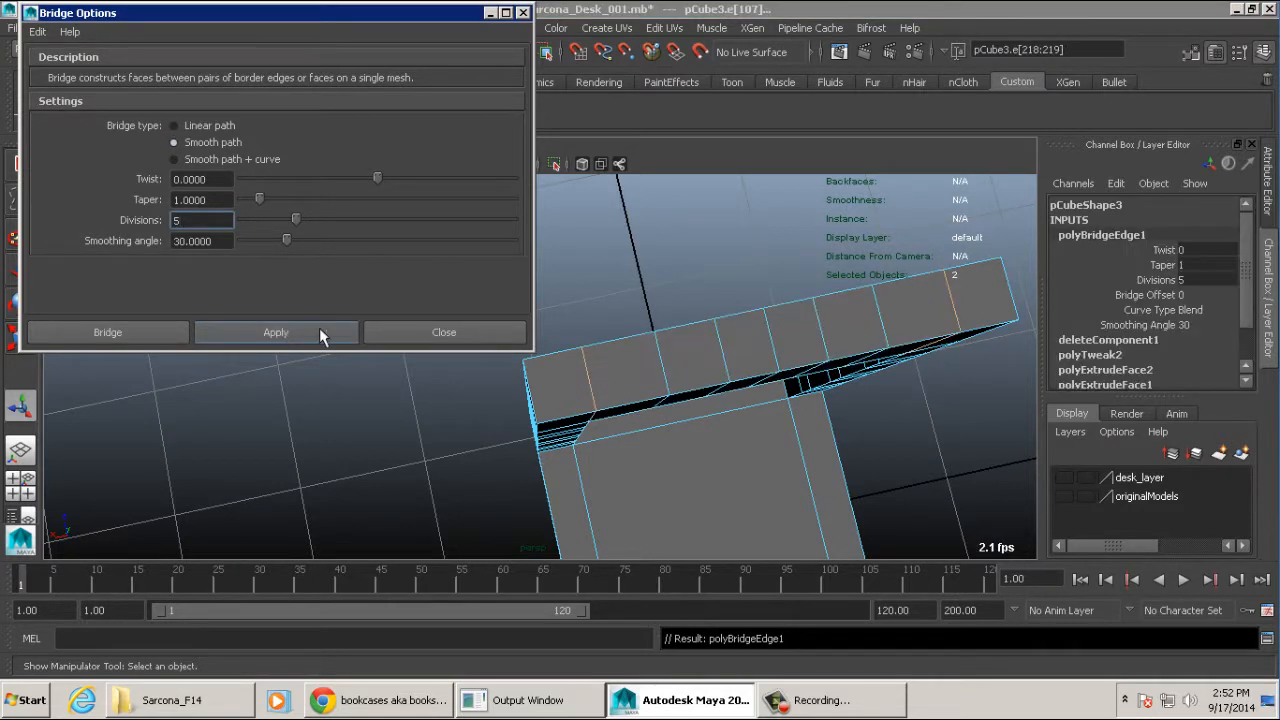
{"action": "left_click_drag", "start_coordinate": [886, 429], "coordinate": [808, 334], "text": "alt"}
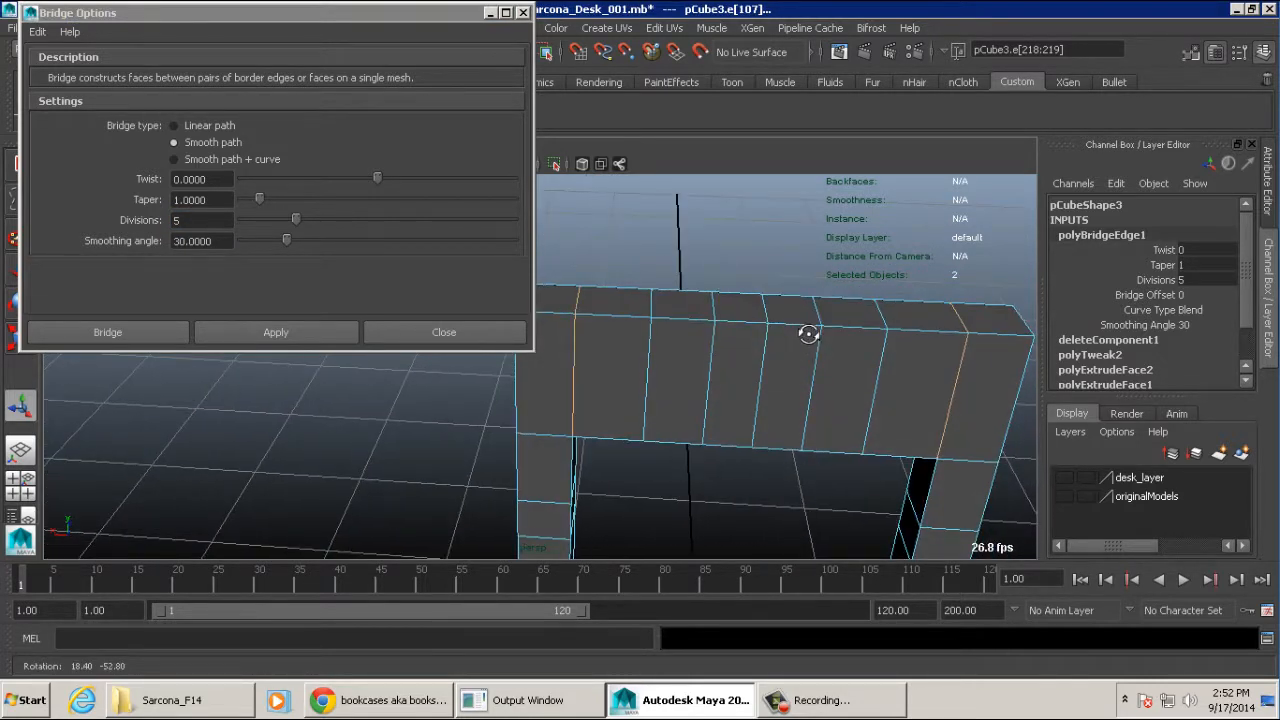
{"action": "key", "text": "ctrl+z"}
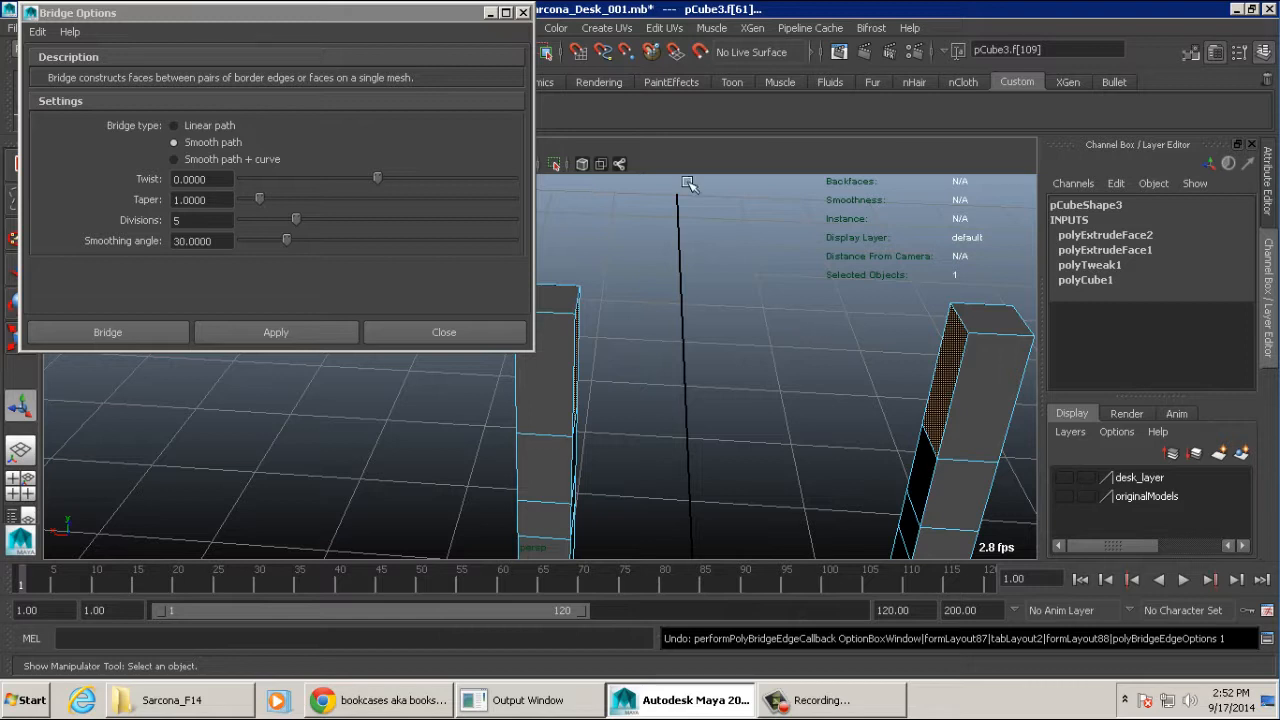
- Select the front face of one back post's uppermost section and the top face of the seat's front corner on that side
{"action": "left_click_drag", "start_coordinate": [590, 311], "coordinate": [745, 309], "text": "alt"}
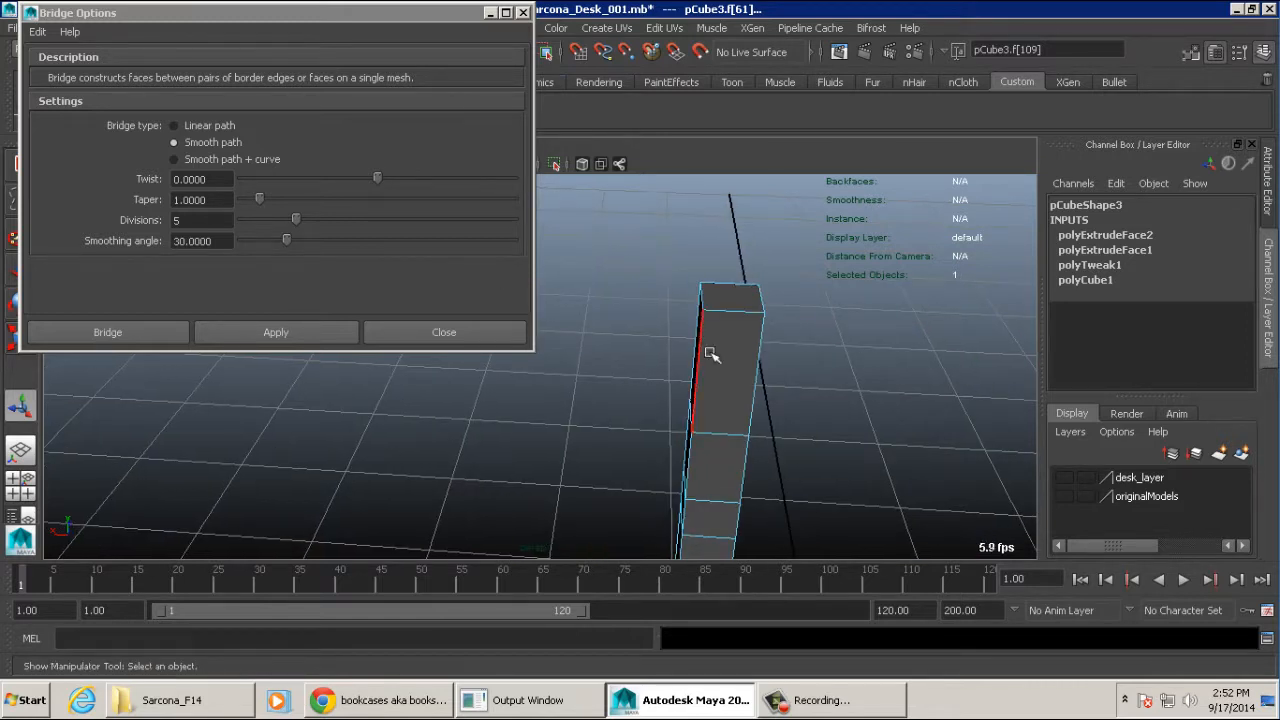
{"action": "right_click_drag", "start_coordinate": [709, 348], "coordinate": [785, 308]}
{"action": "middle_click_drag", "start_coordinate": [621, 324], "coordinate": [785, 327], "text": "alt"}
{"action": "right_click_drag", "start_coordinate": [822, 326], "coordinate": [508, 154], "text": "alt"}
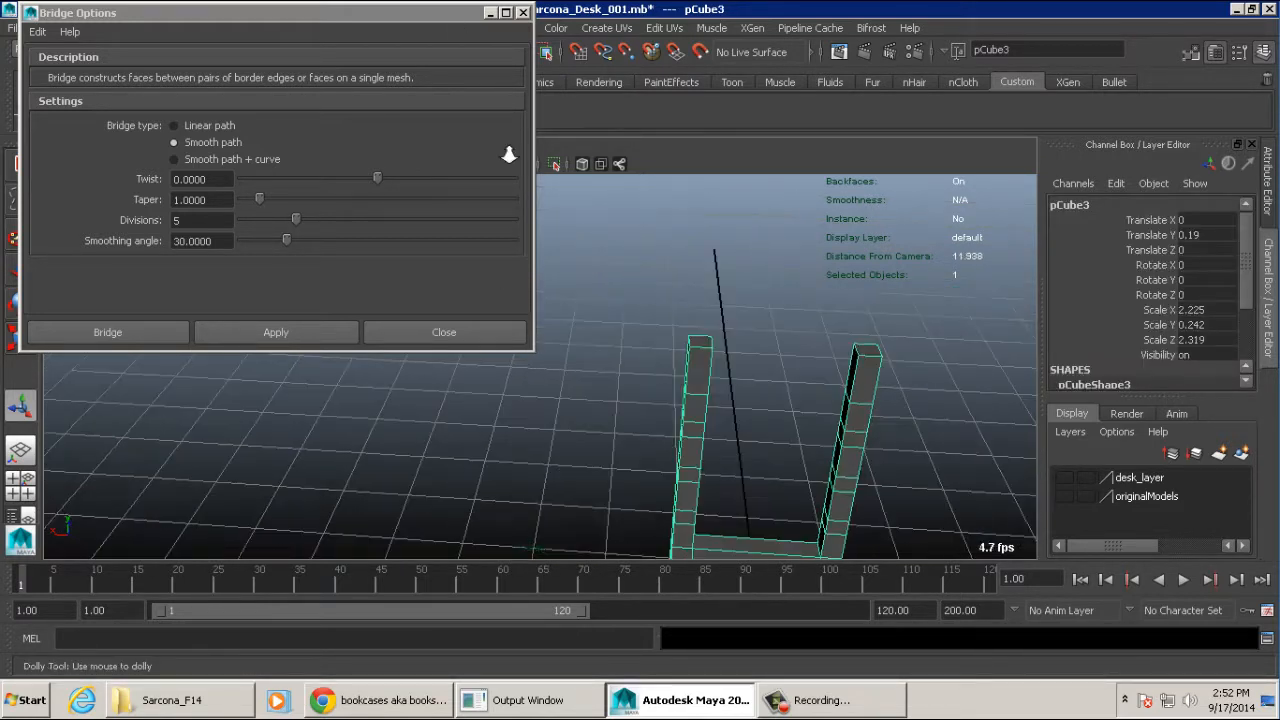
{"action": "left_click_drag", "start_coordinate": [620, 205], "coordinate": [869, 303], "text": "alt"}
{"action": "right_click_drag", "start_coordinate": [869, 303], "coordinate": [930, 342], "text": "alt"}
{"action": "middle_click_drag", "start_coordinate": [874, 340], "coordinate": [757, 306], "text": "alt"}
{"action": "right_click_drag", "start_coordinate": [565, 224], "coordinate": [568, 262]}
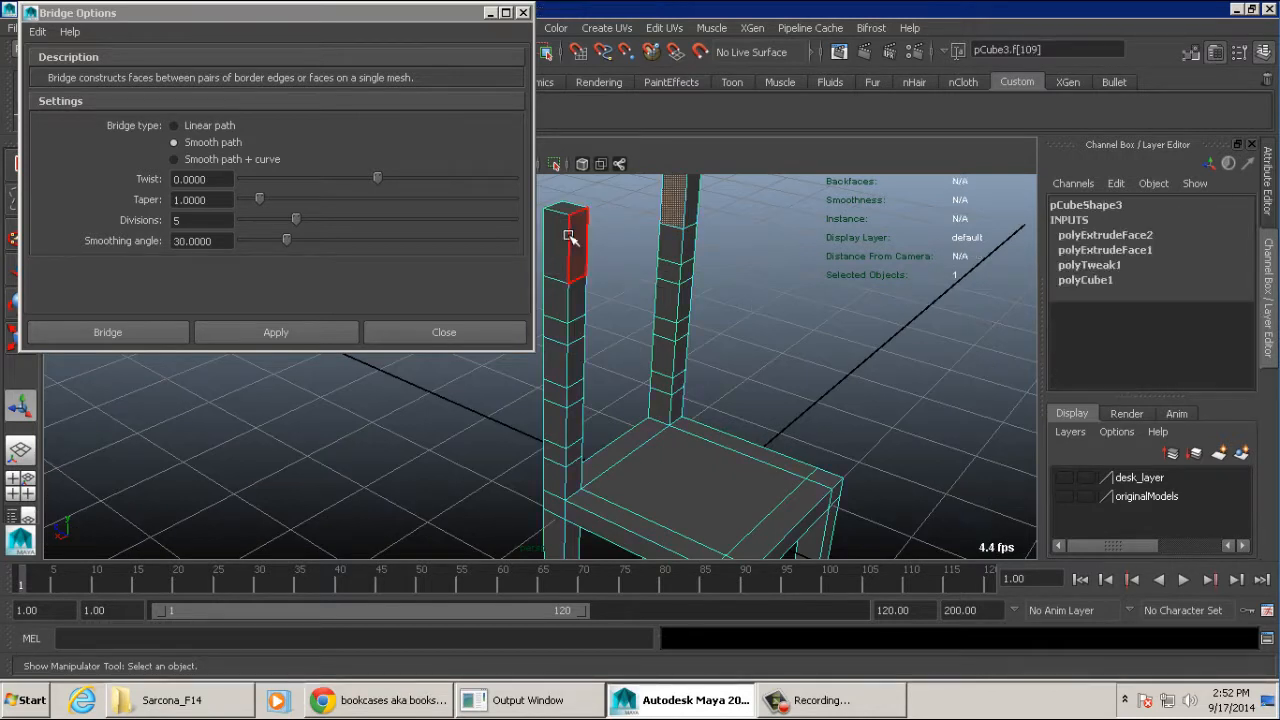
{"action": "left_click", "coordinate": [573, 240]}
{"action": "middle_click_drag", "start_coordinate": [792, 473], "coordinate": [798, 430], "text": "alt"}
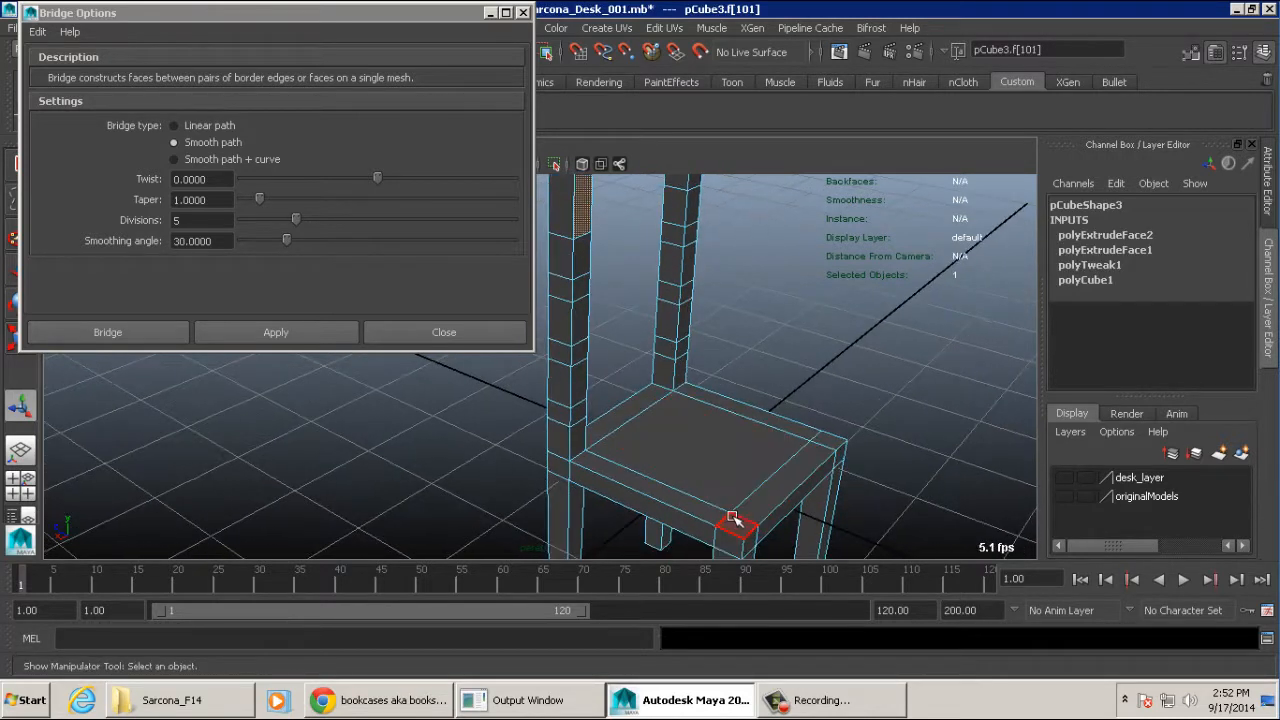
{"action": "left_click", "coordinate": [734, 521], "text": "shift"}
{"action": "right_click_drag", "start_coordinate": [734, 397], "coordinate": [690, 380], "text": "alt"}
{"action": "middle_click_drag", "start_coordinate": [690, 380], "coordinate": [736, 380], "text": "alt"}
- Try a Linear path bridge with 5 divisions from the post's front face to the seat corner, and undo it
{"action": "left_click", "coordinate": [216, 127]}
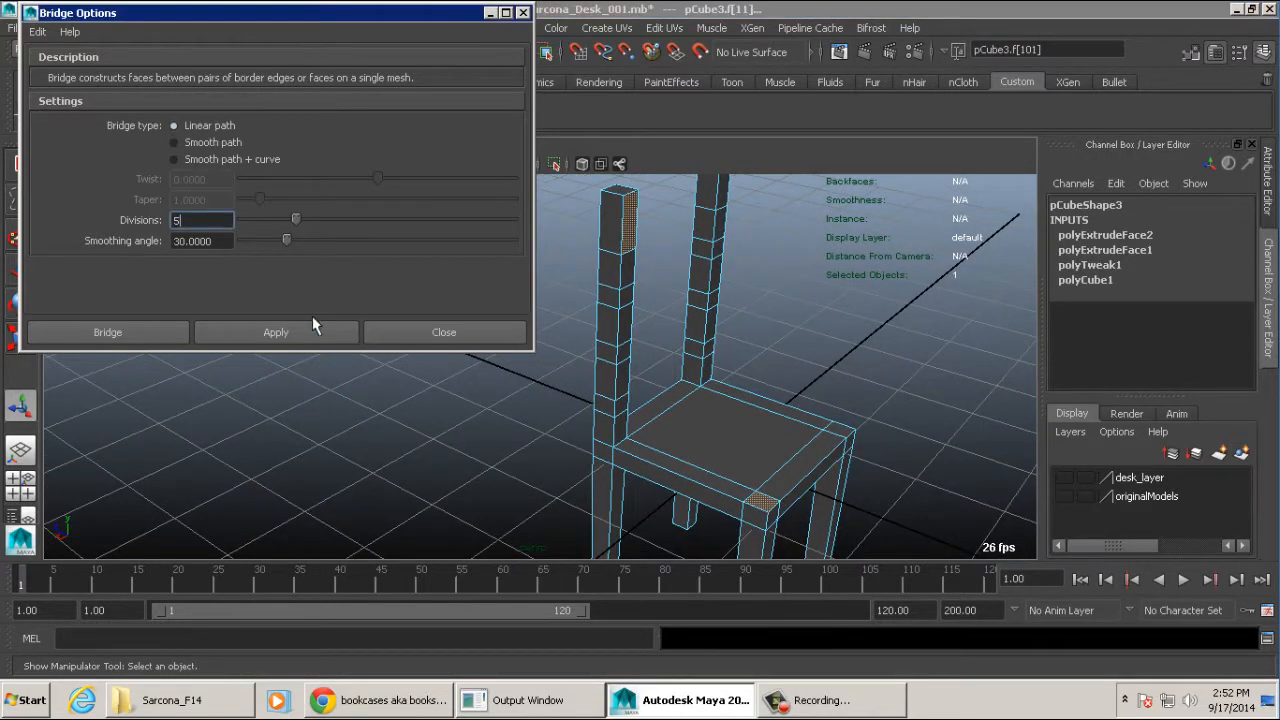
{"action": "left_click", "coordinate": [309, 337]}
{"action": "left_click_drag", "start_coordinate": [673, 358], "coordinate": [694, 323], "text": "alt"}
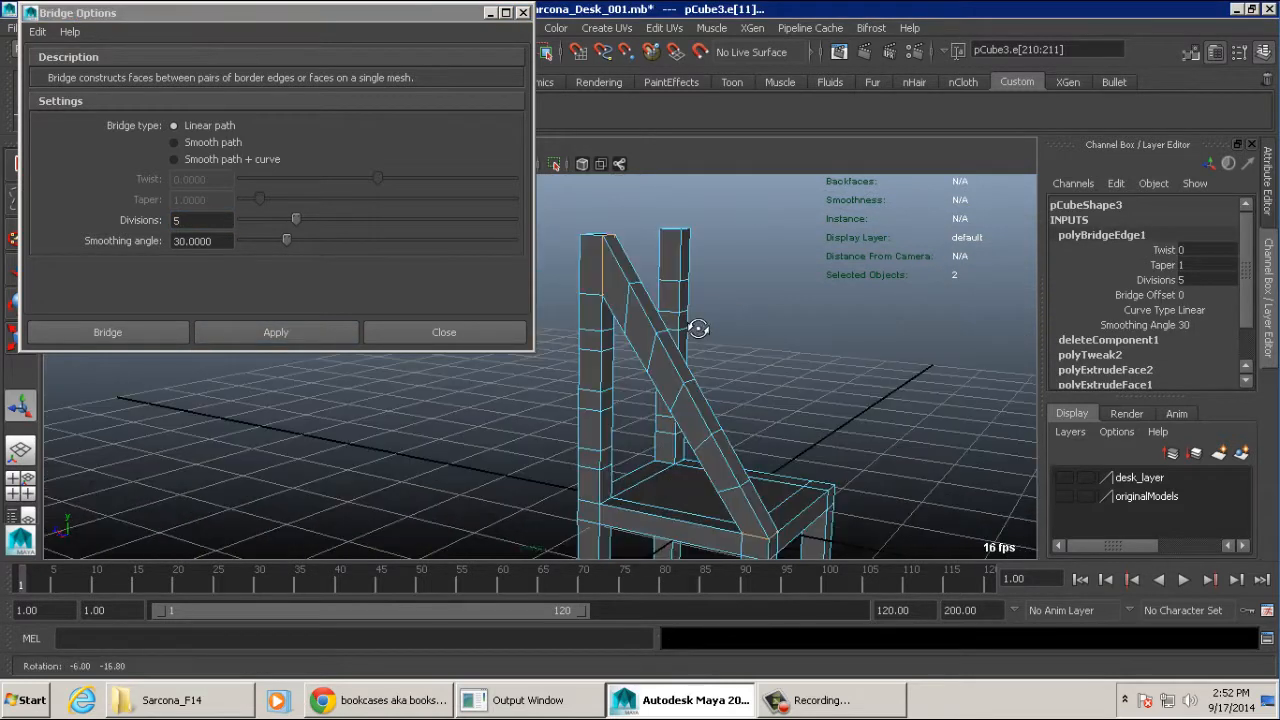
{"action": "key", "text": "ctrl+z"}
- Bridge the post's front face to the seat's front corner using Smooth path with 5 divisions
{"action": "left_click", "coordinate": [238, 143]}
{"action": "left_click", "coordinate": [306, 331]}
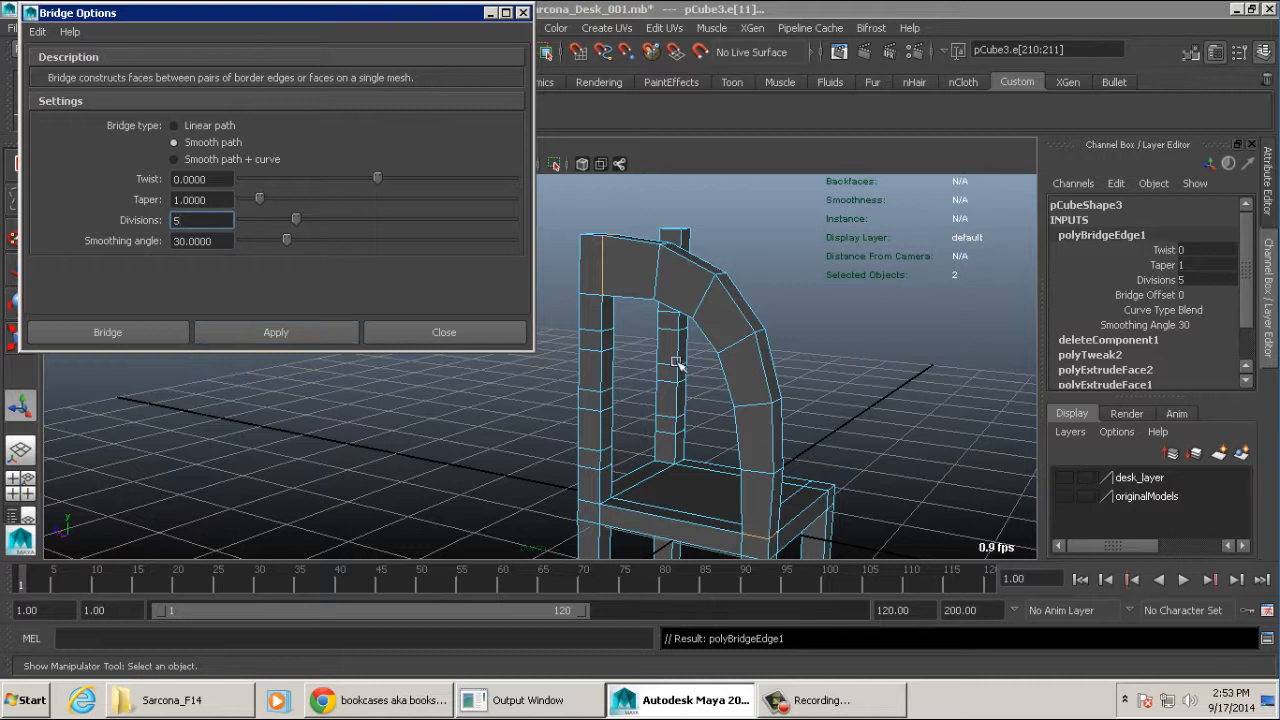
{"action": "left_click_drag", "start_coordinate": [728, 372], "coordinate": [996, 351], "text": "alt"}
{"action": "middle_click_drag", "start_coordinate": [996, 351], "coordinate": [874, 341], "text": "alt"}
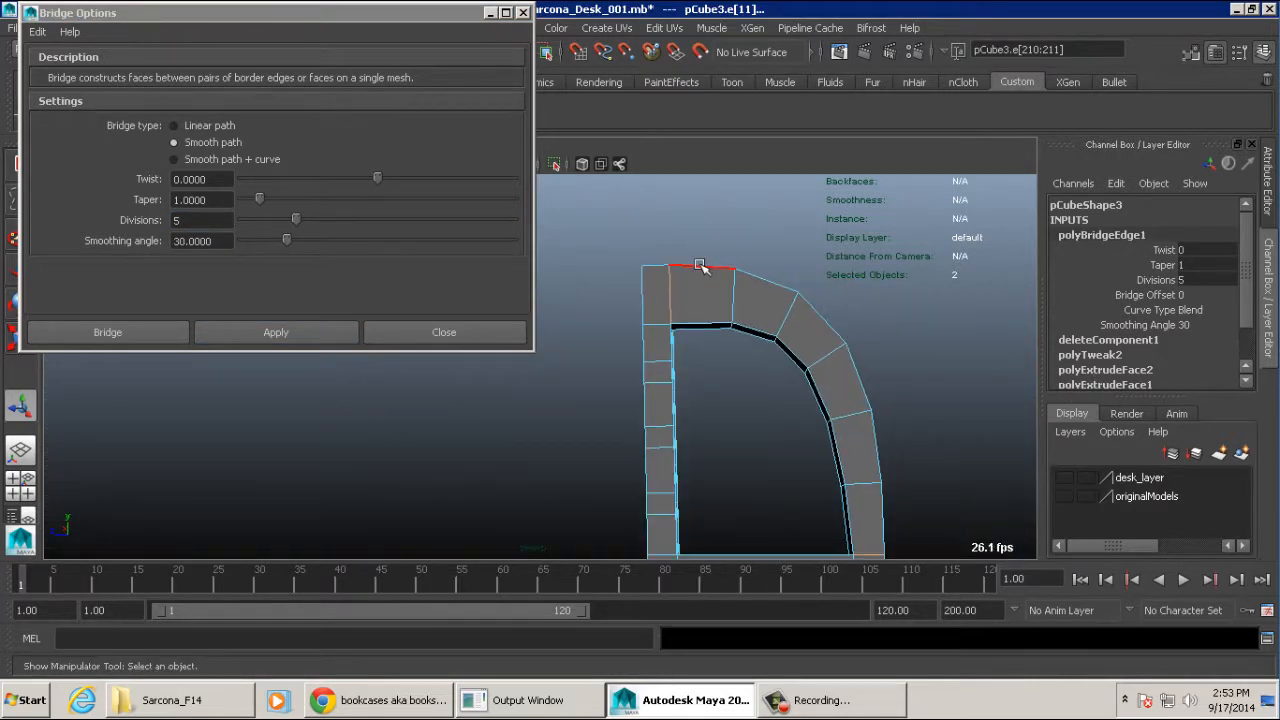
{"action": "middle_click_drag", "start_coordinate": [881, 428], "coordinate": [853, 336], "text": "alt"}
- Try 12 and 50 divisions on the smooth armrest bridge, and undo the changes together with the bridge
{"action": "left_click", "coordinate": [1183, 280]}
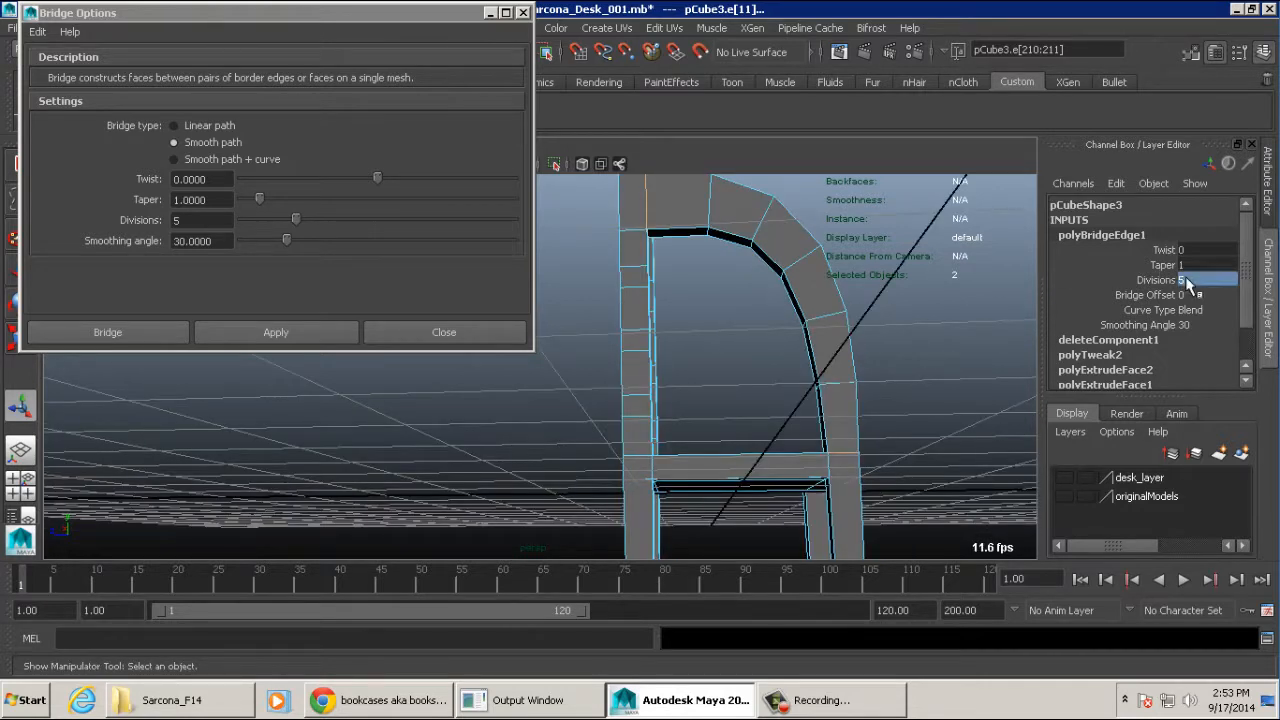
{"action": "type", "text": "12"}
{"action": "key", "text": "Return"}
{"action": "type", "text": "50"}
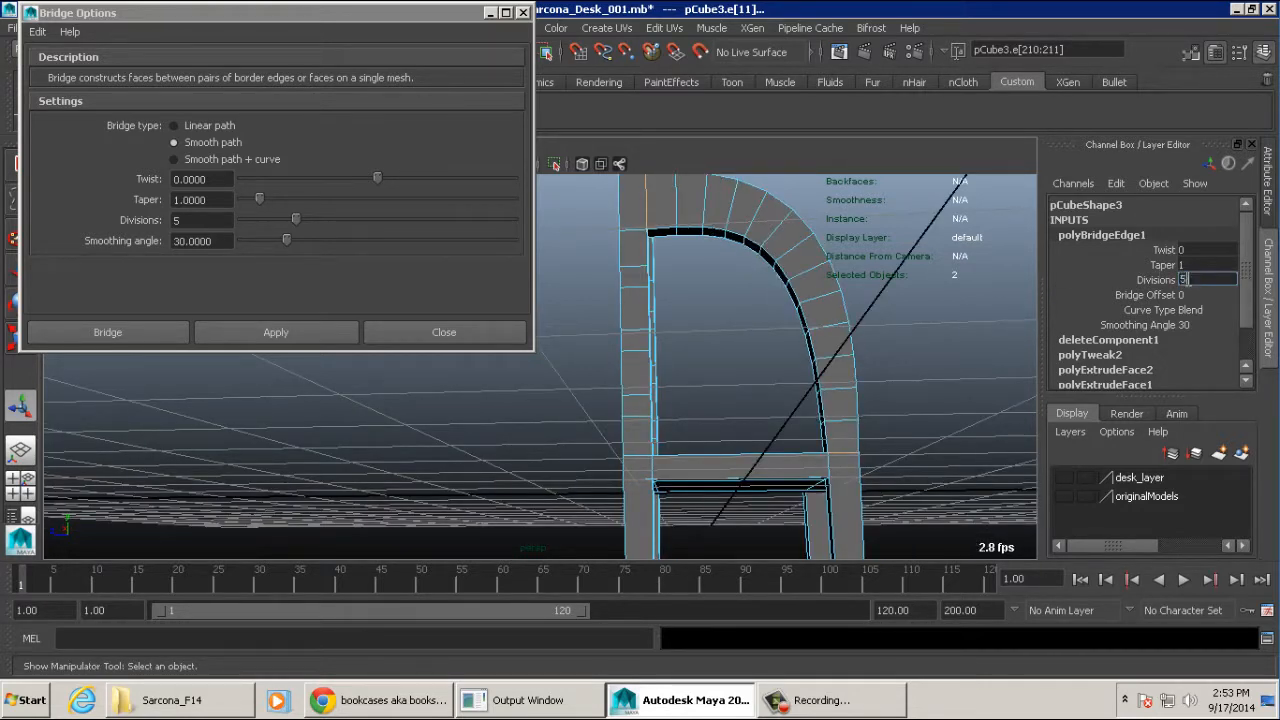
{"action": "key", "text": "Return"}
{"action": "left_click_drag", "start_coordinate": [1000, 290], "coordinate": [816, 333], "text": "alt"}
{"action": "key", "text": "ctrl+z"}
{"action": "key", "text": "ctrl+z"}
{"action": "key", "text": "ctrl+z"}
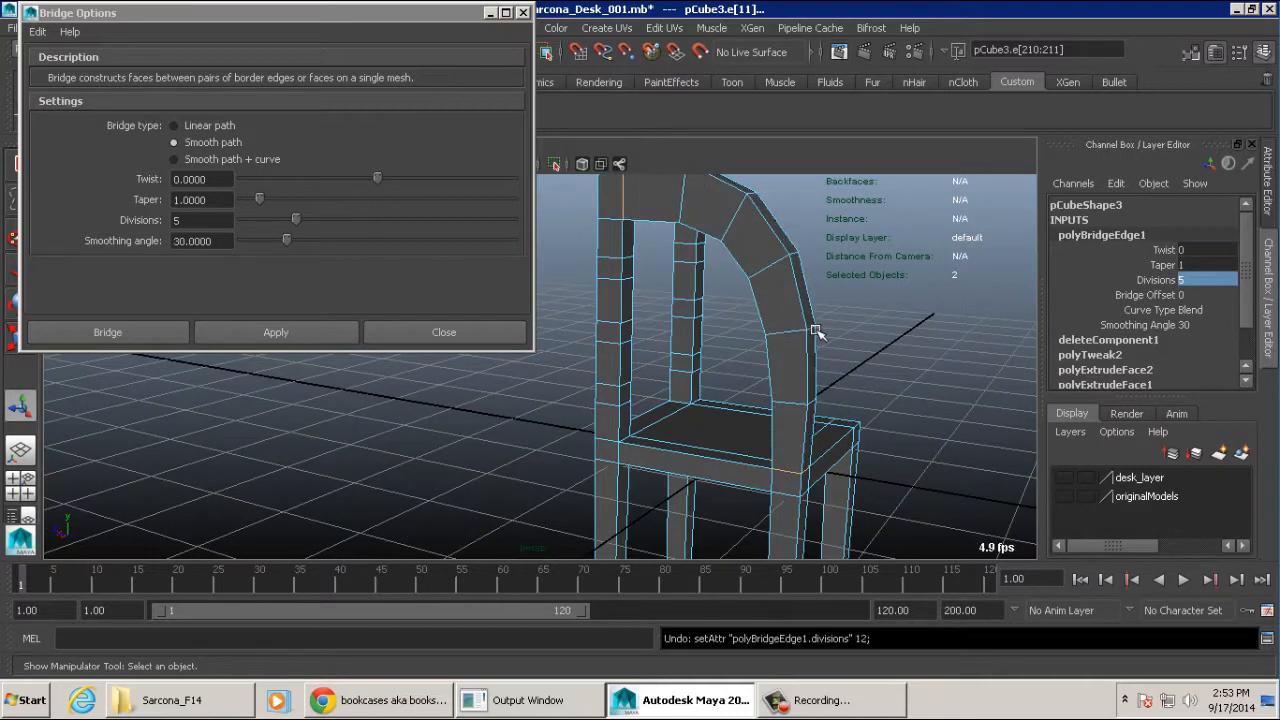
- Bridge the post's front face to the seat corner using Smooth path + curve with 5 divisions
{"action": "left_click", "coordinate": [247, 159]}
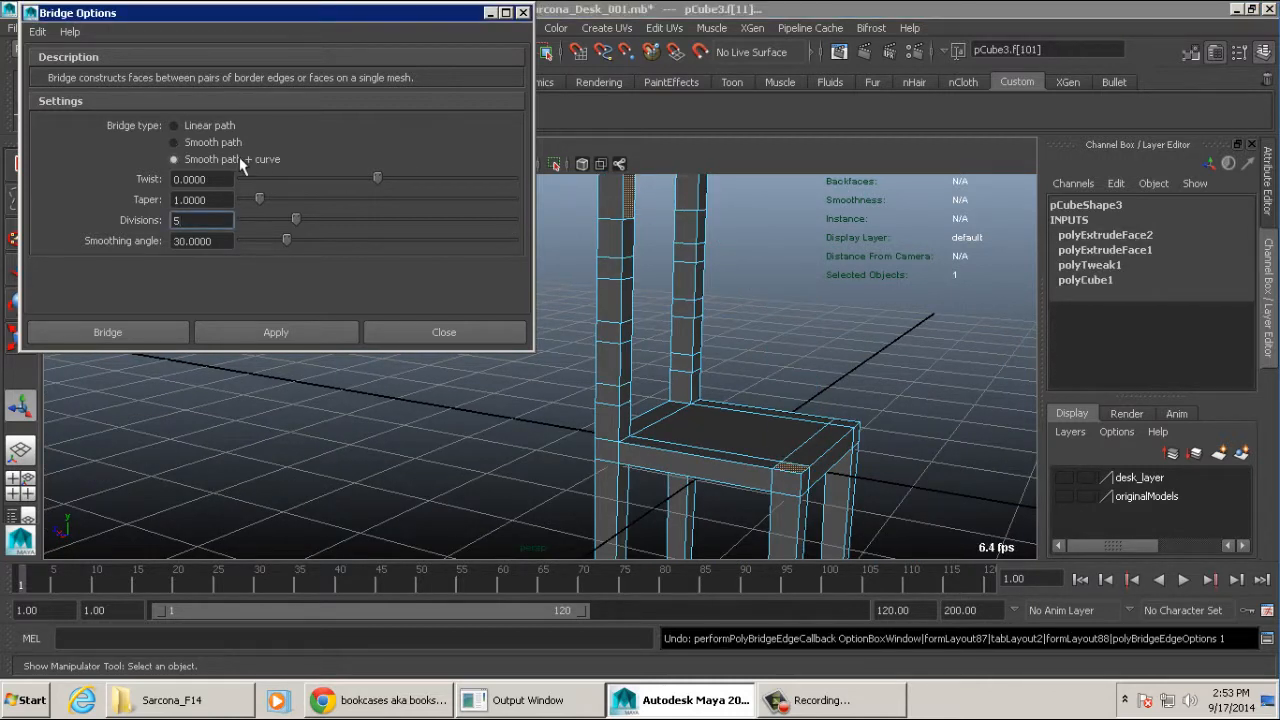
{"action": "left_click", "coordinate": [297, 330]}
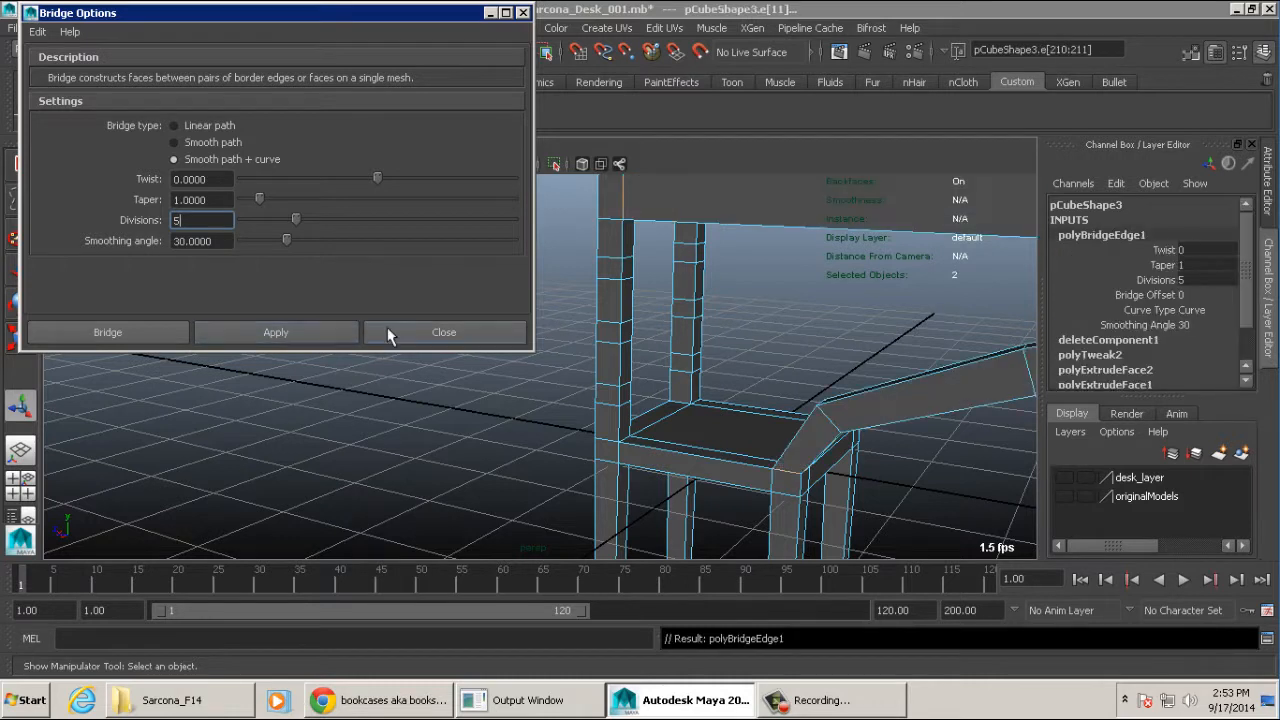
{"action": "middle_click_drag", "start_coordinate": [843, 341], "coordinate": [831, 351], "text": "alt"}
{"action": "right_click_drag", "start_coordinate": [831, 351], "coordinate": [780, 358], "text": "alt"}
{"action": "middle_click_drag", "start_coordinate": [780, 358], "coordinate": [726, 371], "text": "alt"}
{"action": "left_click_drag", "start_coordinate": [726, 371], "coordinate": [766, 343], "text": "alt"}
{"action": "middle_click_drag", "start_coordinate": [766, 343], "coordinate": [801, 333], "text": "alt"}
{"action": "right_click_drag", "start_coordinate": [801, 333], "coordinate": [792, 336], "text": "alt"}
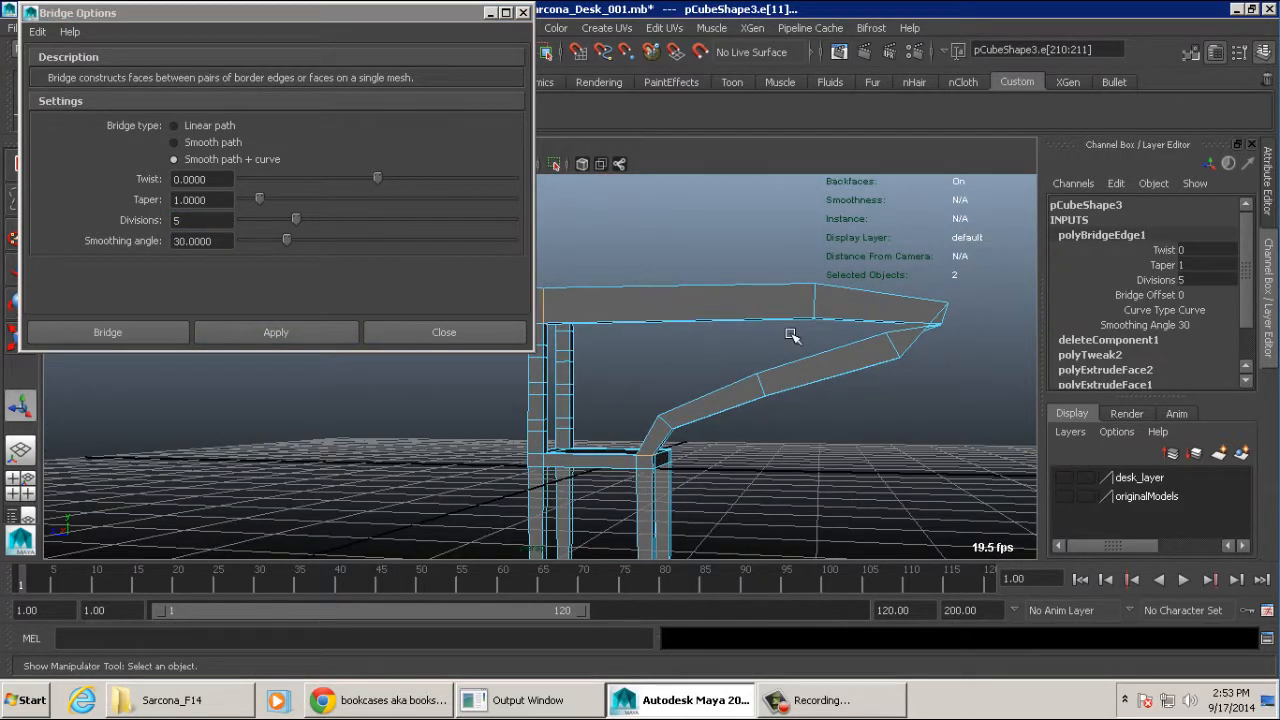
- In wireframe display, select the curve running through the bridge and switch to component selection
{"action": "key", "text": "4"}
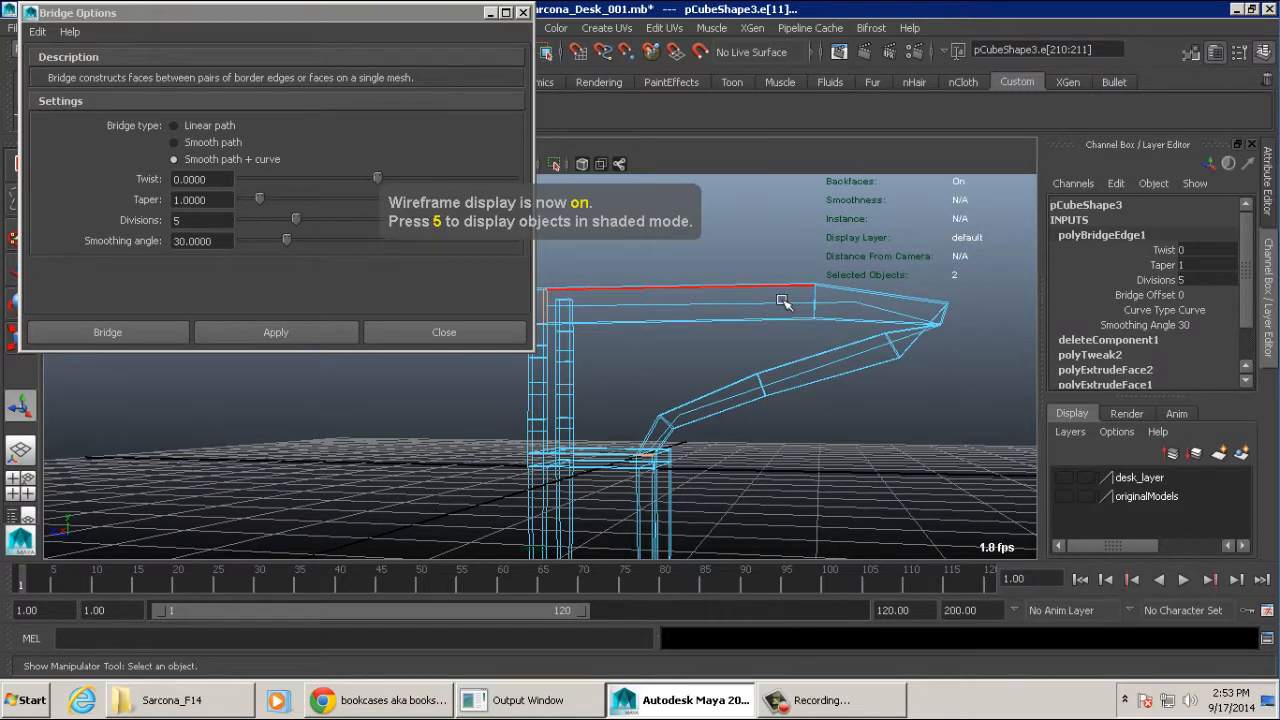
{"action": "key", "text": "F8"}
{"action": "key", "text": "F8"}
{"action": "left_click", "coordinate": [767, 305]}
{"action": "left_click", "coordinate": [773, 303]}
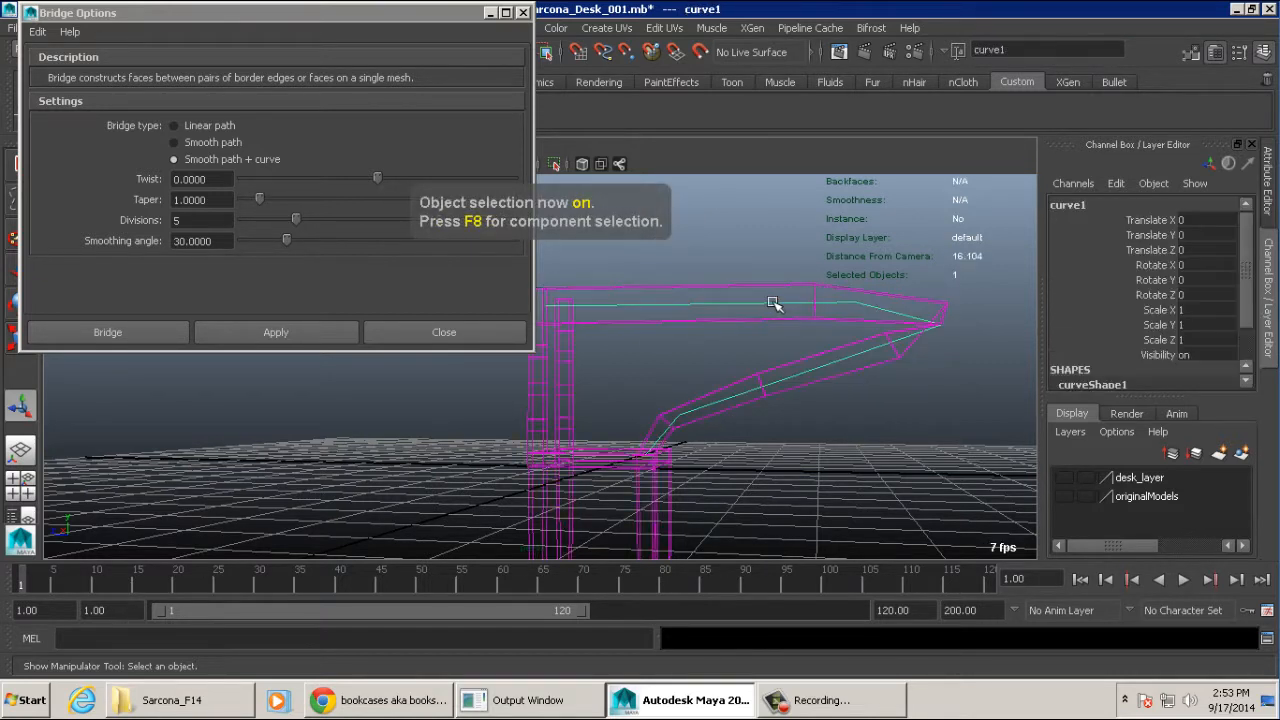
{"action": "left_click_drag", "start_coordinate": [842, 306], "coordinate": [848, 314], "text": "alt"}
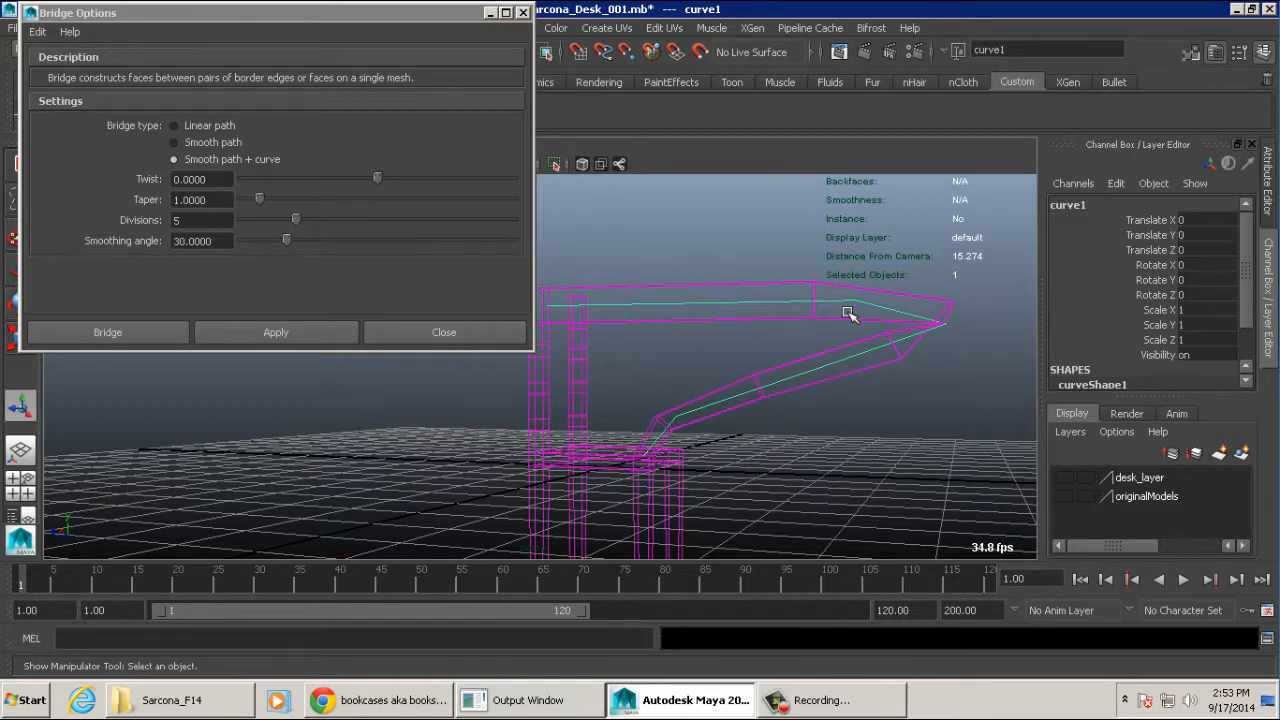
{"action": "key", "text": "F8"}
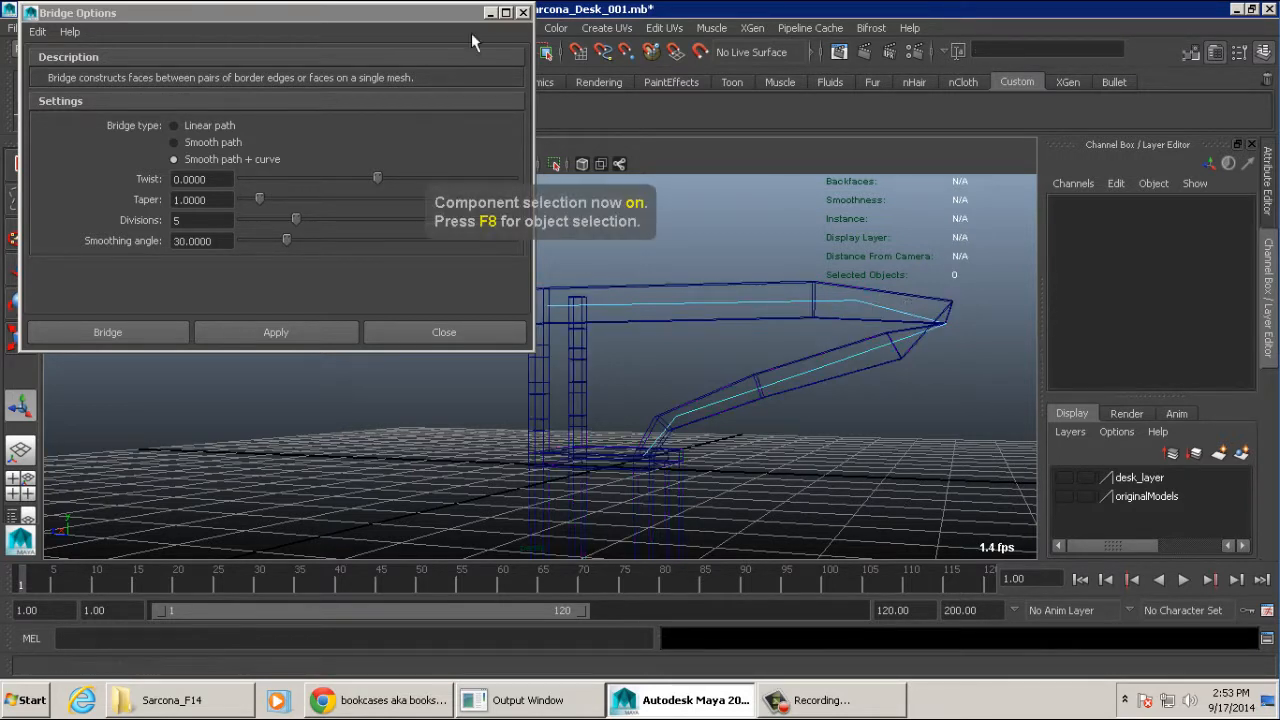
- Move the bridge curve's upper front control vertex up and back toward the chair
{"action": "left_click", "coordinate": [430, 20]}
{"action": "left_click_drag", "start_coordinate": [429, 15], "coordinate": [377, 137]}
{"action": "left_click", "coordinate": [321, 53]}
{"action": "right_click_drag", "start_coordinate": [894, 356], "coordinate": [828, 281], "text": "alt"}
{"action": "left_click_drag", "start_coordinate": [828, 281], "coordinate": [766, 357]}
{"action": "key", "text": "w"}
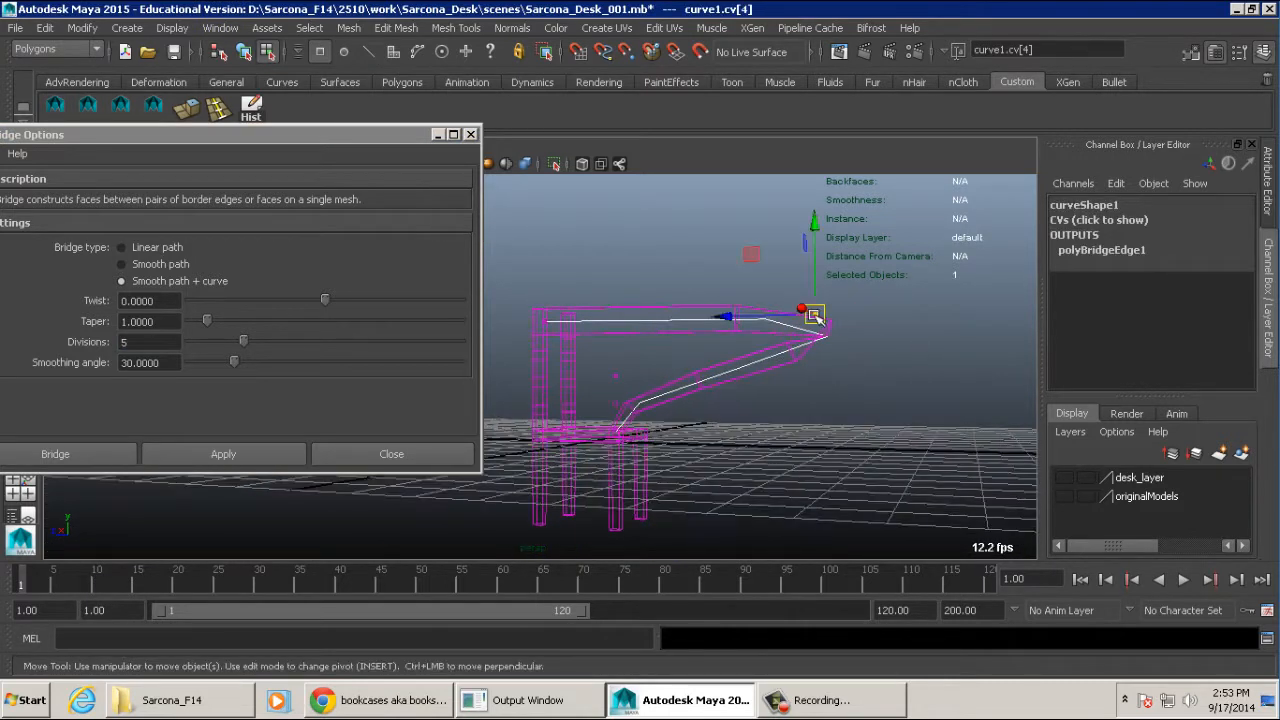
{"action": "left_click_drag", "start_coordinate": [808, 320], "coordinate": [706, 222]}
{"action": "right_click_drag", "start_coordinate": [915, 357], "coordinate": [749, 317], "text": "alt"}
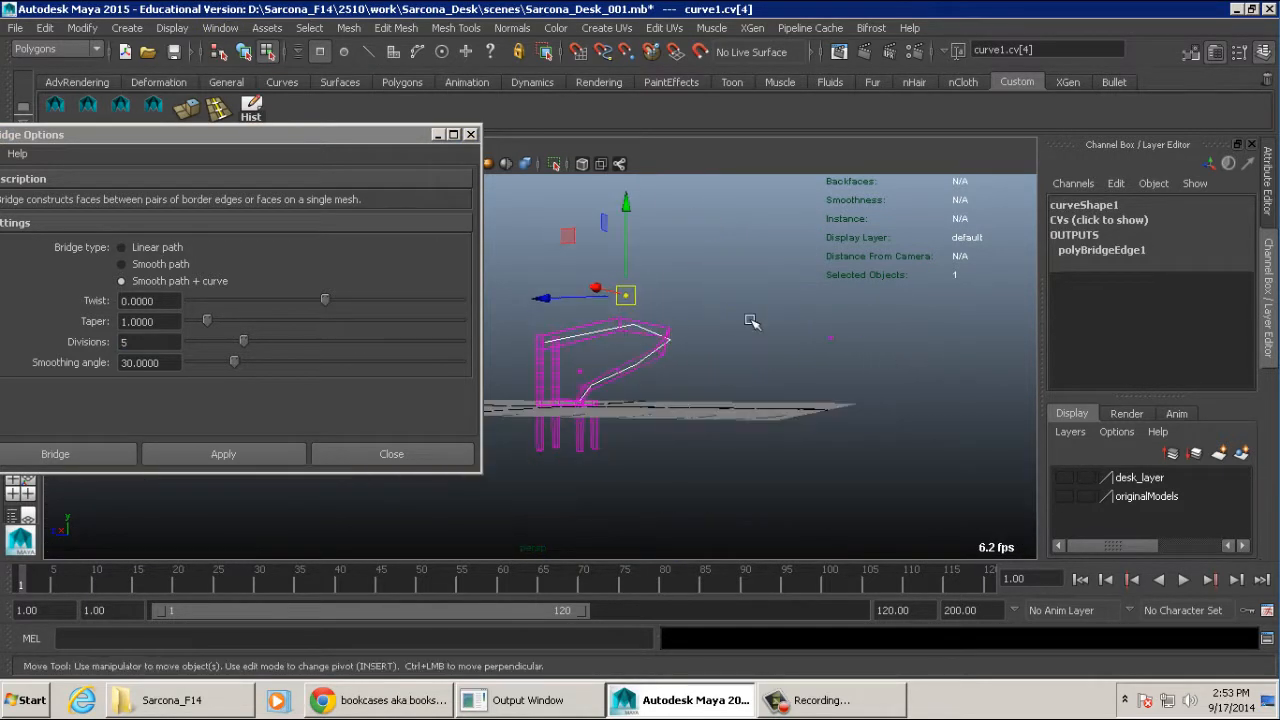
- Pull the curve's frontmost control vertex closer to the chair and readjust the height of the upper one
{"action": "left_click_drag", "start_coordinate": [846, 322], "coordinate": [600, 345]}
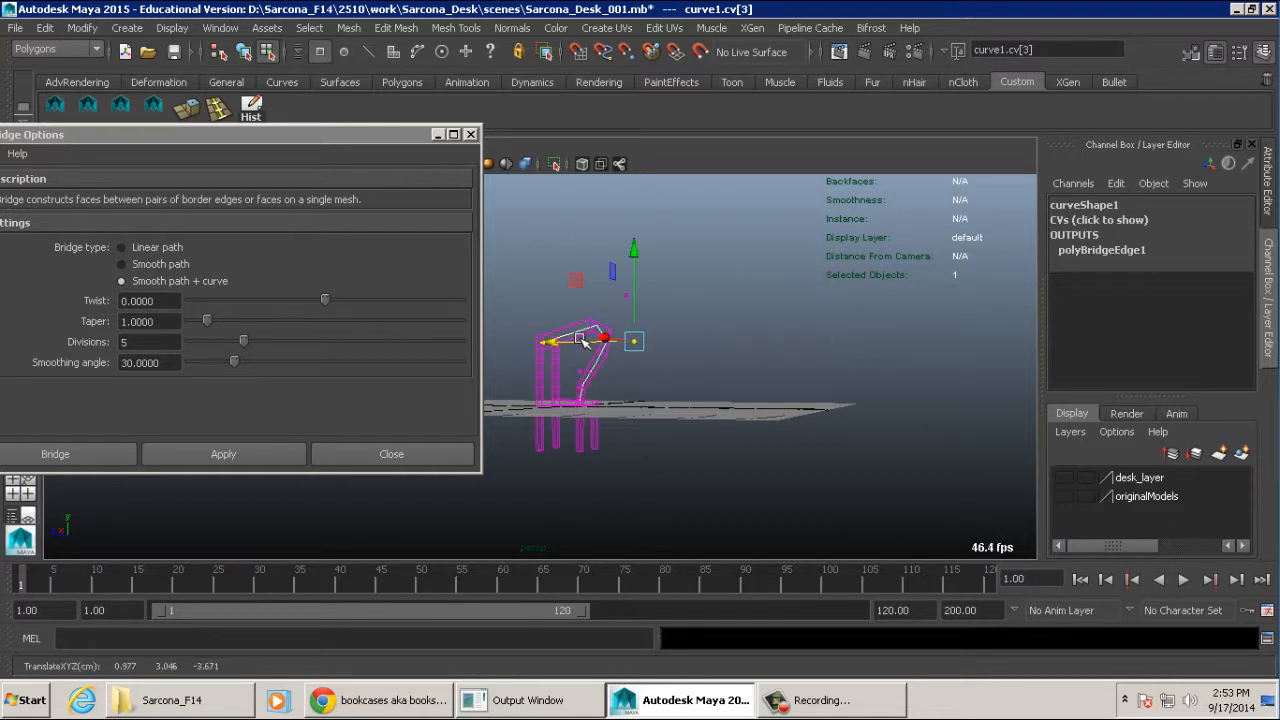
{"action": "right_click_drag", "start_coordinate": [600, 345], "coordinate": [992, 367], "text": "alt"}
{"action": "left_click_drag", "start_coordinate": [900, 358], "coordinate": [814, 346], "text": "alt"}
{"action": "middle_click_drag", "start_coordinate": [814, 346], "coordinate": [820, 411], "text": "alt"}
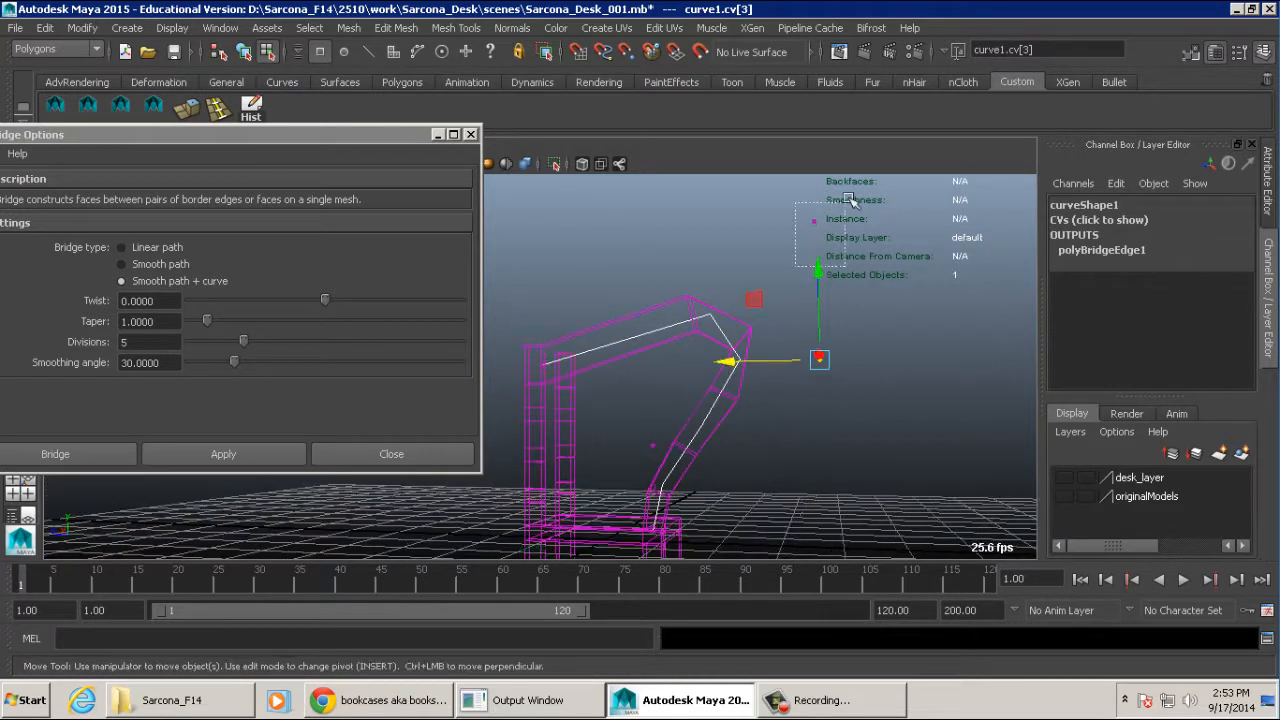
{"action": "left_click_drag", "start_coordinate": [851, 203], "coordinate": [765, 268]}
{"action": "left_click_drag", "start_coordinate": [711, 186], "coordinate": [711, 209]}
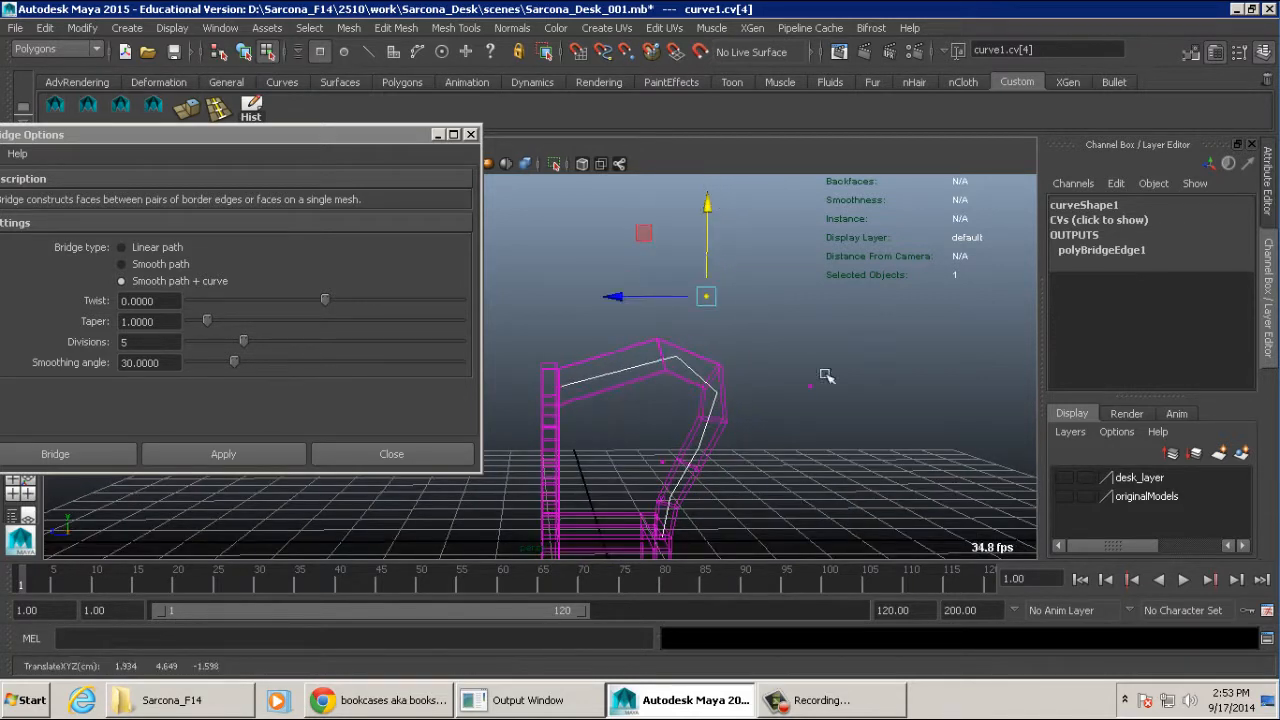
- Move the curve's lower control vertex back toward the post to give the armrest an S-shaped bend
{"action": "middle_click_drag", "start_coordinate": [826, 374], "coordinate": [712, 300], "text": "alt"}
{"action": "left_click_drag", "start_coordinate": [638, 297], "coordinate": [671, 356]}
{"action": "left_click_drag", "start_coordinate": [602, 331], "coordinate": [561, 331]}
{"action": "mouse_move", "coordinate": [703, 330]}
{"action": "left_mouse_down", "text": "alt"}
{"action": "mouse_move", "coordinate": [678, 331]}
{"action": "mouse_move", "coordinate": [700, 330]}
{"action": "left_mouse_up", "text": "alt"}
- Set the curved bridge's divisions to 25 and view the chair in shaded display
{"action": "left_click", "coordinate": [1128, 251]}
{"action": "left_click", "coordinate": [1172, 295]}
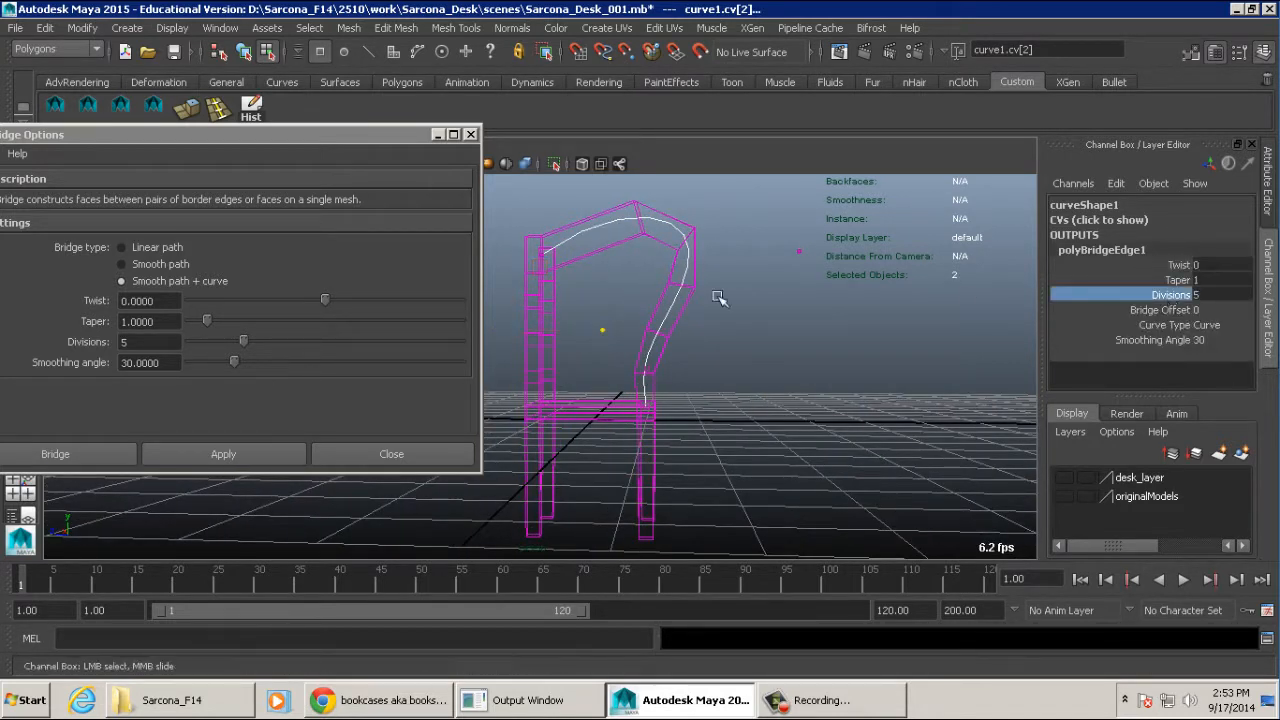
{"action": "middle_click_drag", "start_coordinate": [785, 296], "coordinate": [824, 299]}
{"action": "mouse_move", "coordinate": [824, 300]}
{"action": "left_mouse_down", "text": "alt"}
{"action": "mouse_move", "coordinate": [803, 351]}
{"action": "mouse_move", "coordinate": [819, 350]}
{"action": "mouse_move", "coordinate": [694, 400]}
{"action": "mouse_move", "coordinate": [585, 408]}
{"action": "mouse_move", "coordinate": [697, 417]}
{"action": "mouse_move", "coordinate": [705, 440]}
{"action": "left_mouse_up", "text": "alt"}
{"action": "key", "text": "5"}
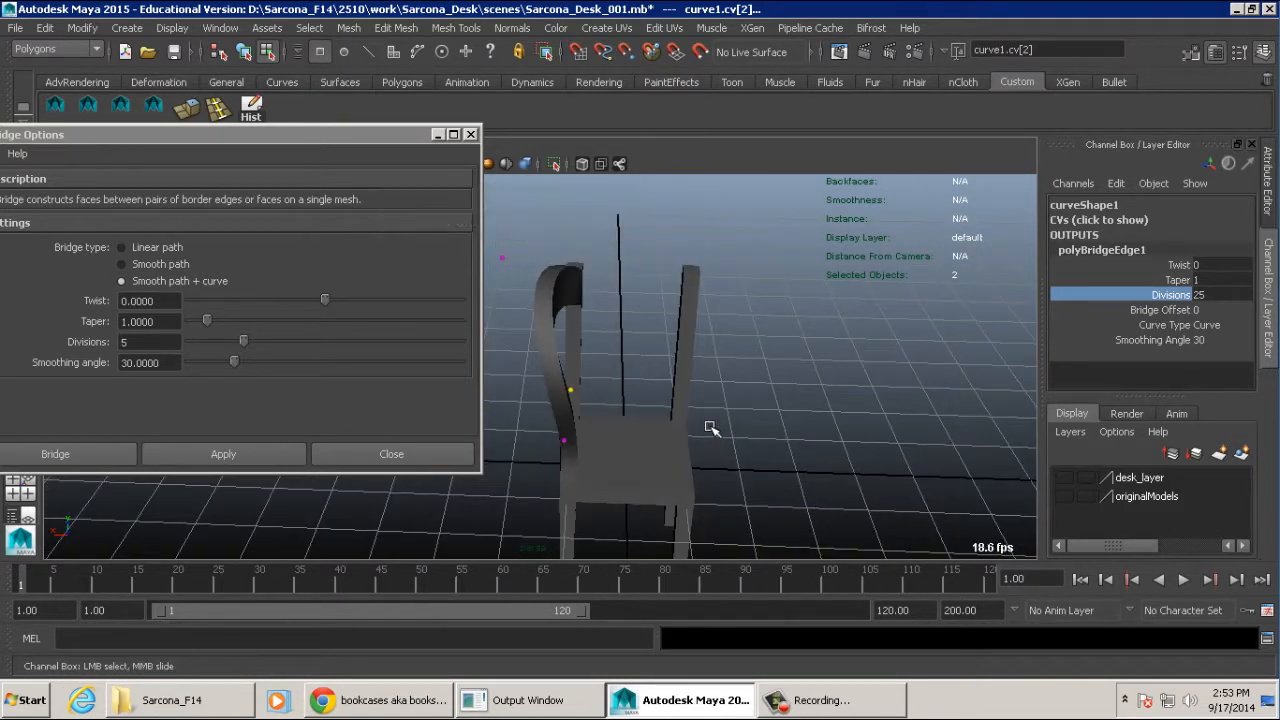
- Undo the division change, the curve edits and the armrest bridge, back to the selection of the posts' top inner faces
{"action": "key", "text": "ctrl+z"}
{"action": "key", "text": "ctrl+z"}
{"action": "key", "text": "ctrl+z"}
{"action": "key", "text": "ctrl+z"}
{"action": "key", "text": "ctrl+z"}
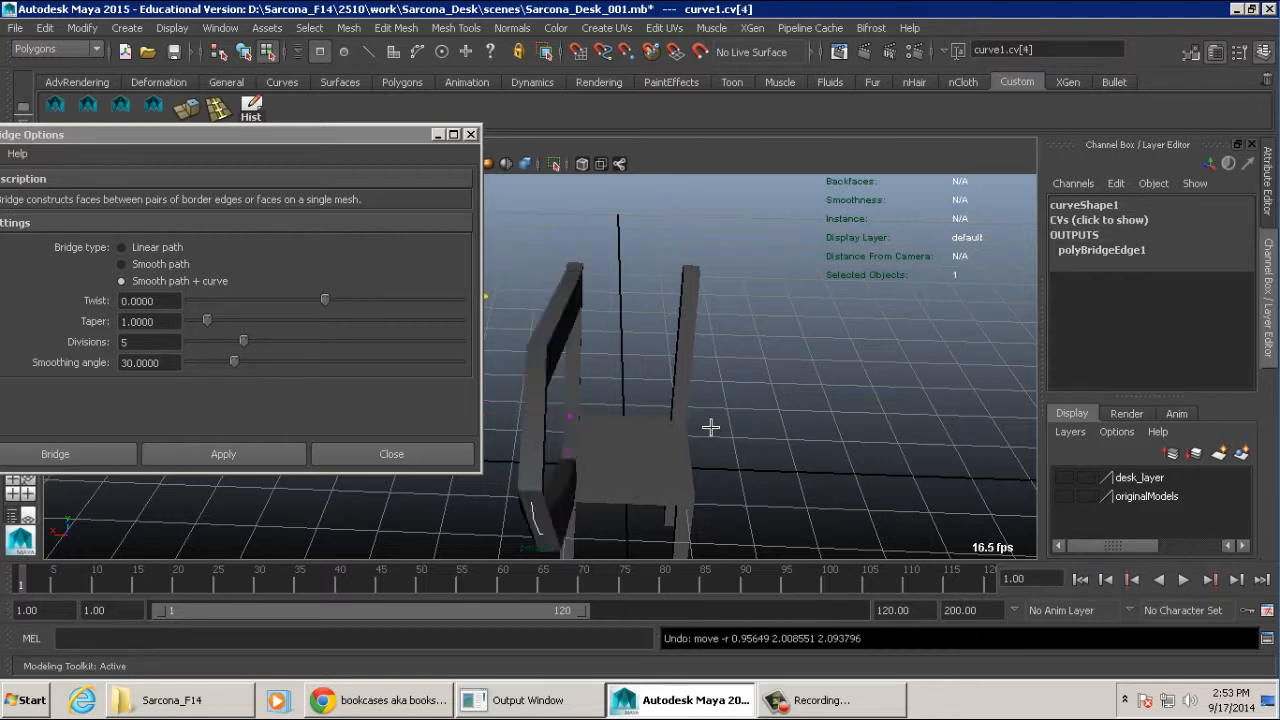
{"action": "key", "text": "ctrl+z"}
{"action": "key", "text": "ctrl+z"}
{"action": "key", "text": "ctrl+z"}
{"action": "key", "text": "ctrl+z"}
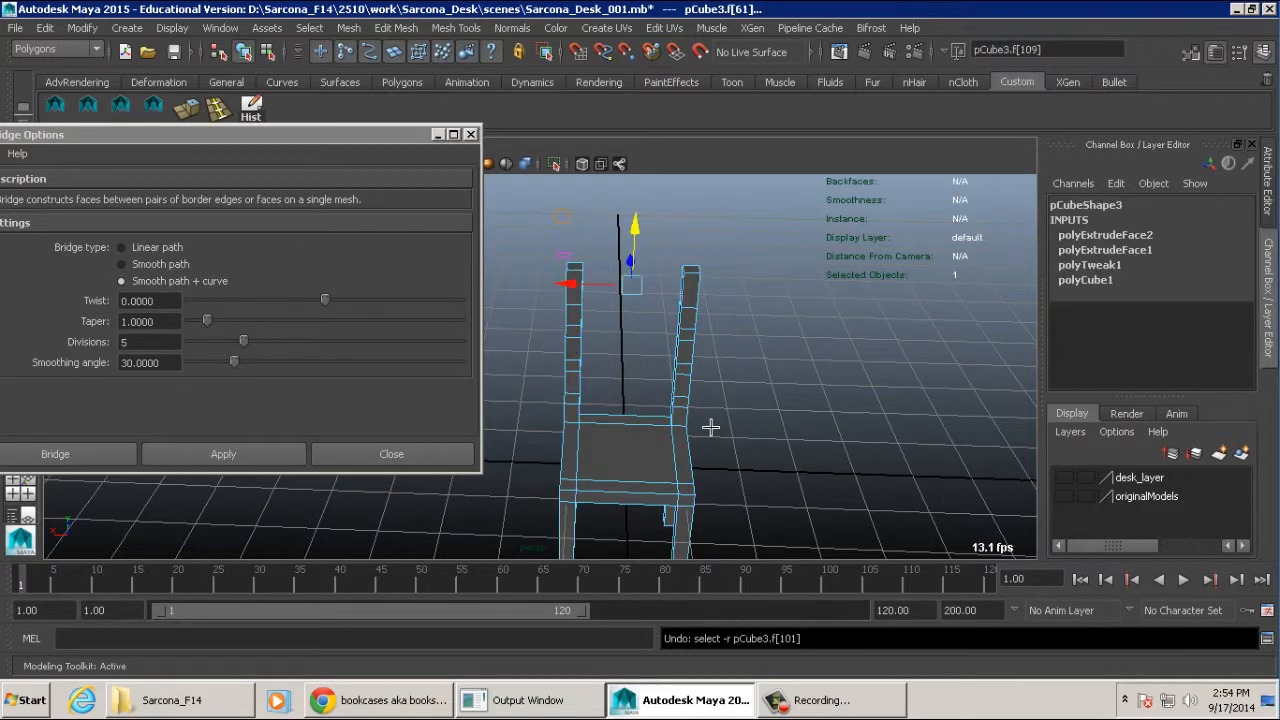
- Bridge the top inner faces of the two back posts using Smooth path with 2 divisions
{"action": "left_click_drag", "start_coordinate": [619, 384], "coordinate": [566, 357], "text": "alt"}
{"action": "right_click_drag", "start_coordinate": [566, 357], "coordinate": [743, 360], "text": "alt"}
{"action": "mouse_move", "coordinate": [743, 360]}
{"action": "left_mouse_down", "text": "alt"}
{"action": "mouse_move", "coordinate": [843, 391]}
{"action": "mouse_move", "coordinate": [754, 380]}
{"action": "left_mouse_up", "text": "alt"}
{"action": "left_click_drag", "start_coordinate": [221, 130], "coordinate": [574, 127]}
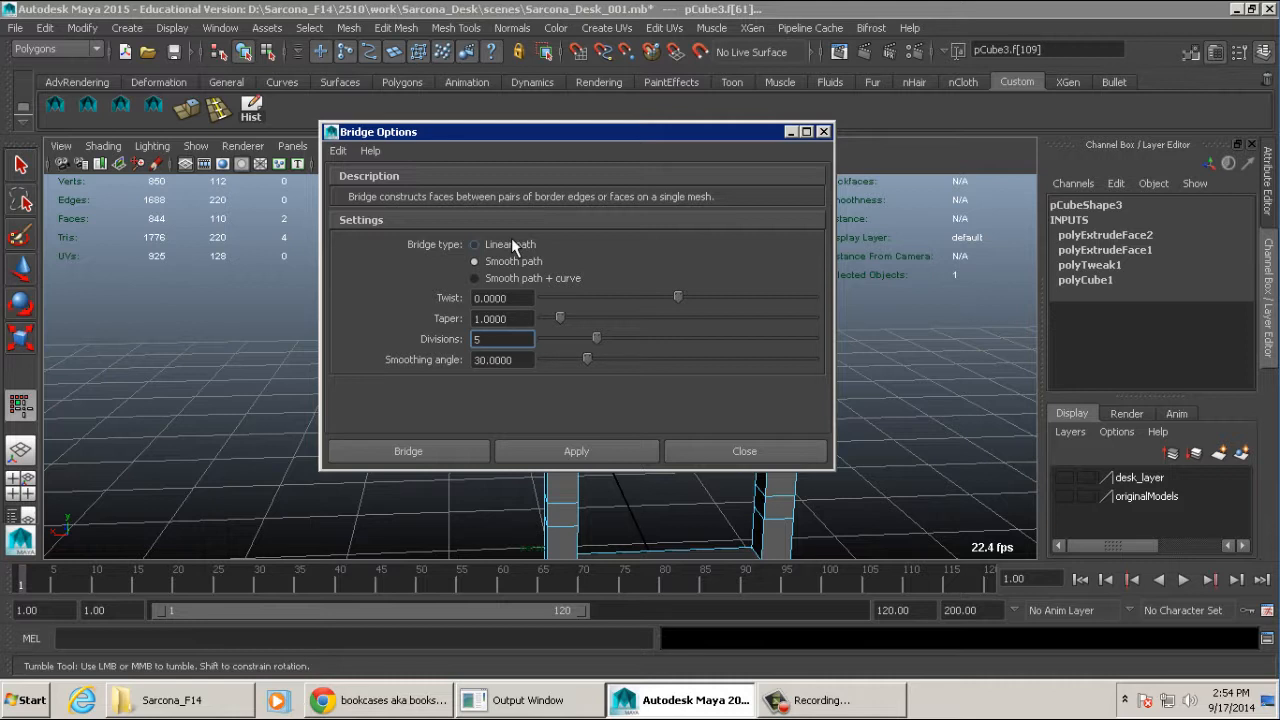
{"action": "left_click", "coordinate": [578, 340]}
{"action": "left_click", "coordinate": [426, 450]}
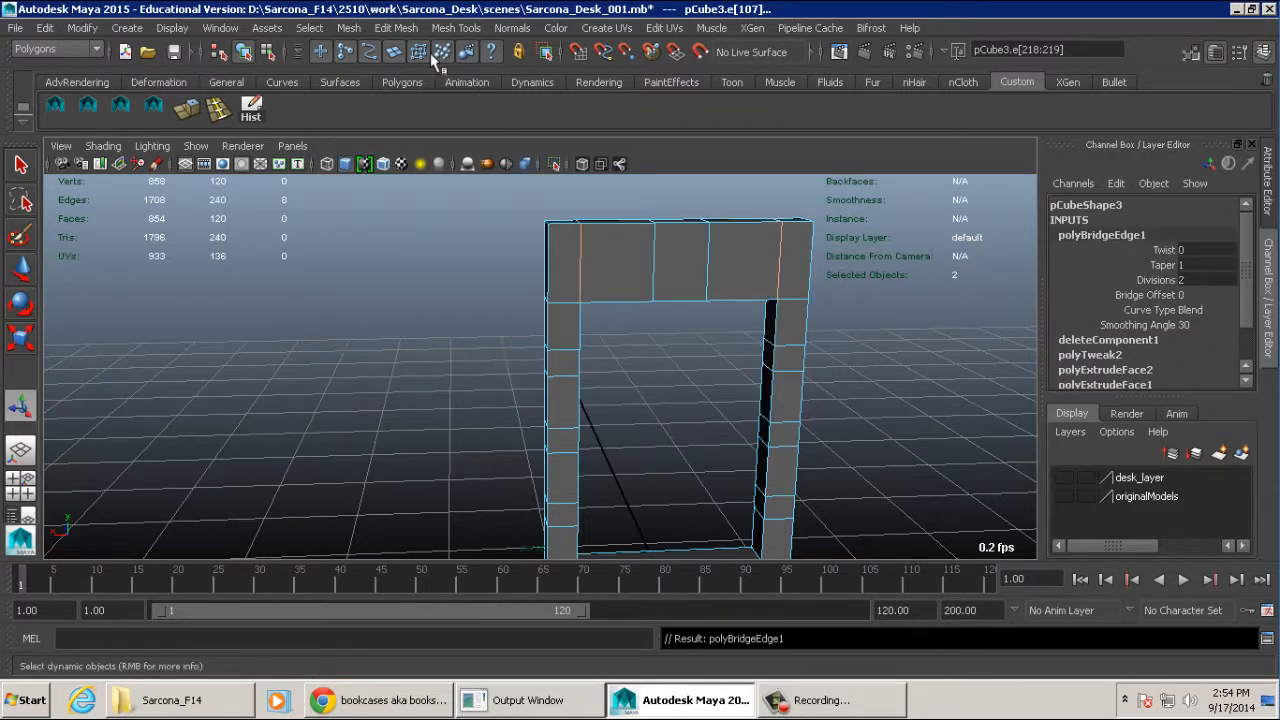
{"action": "left_click", "coordinate": [412, 28]}
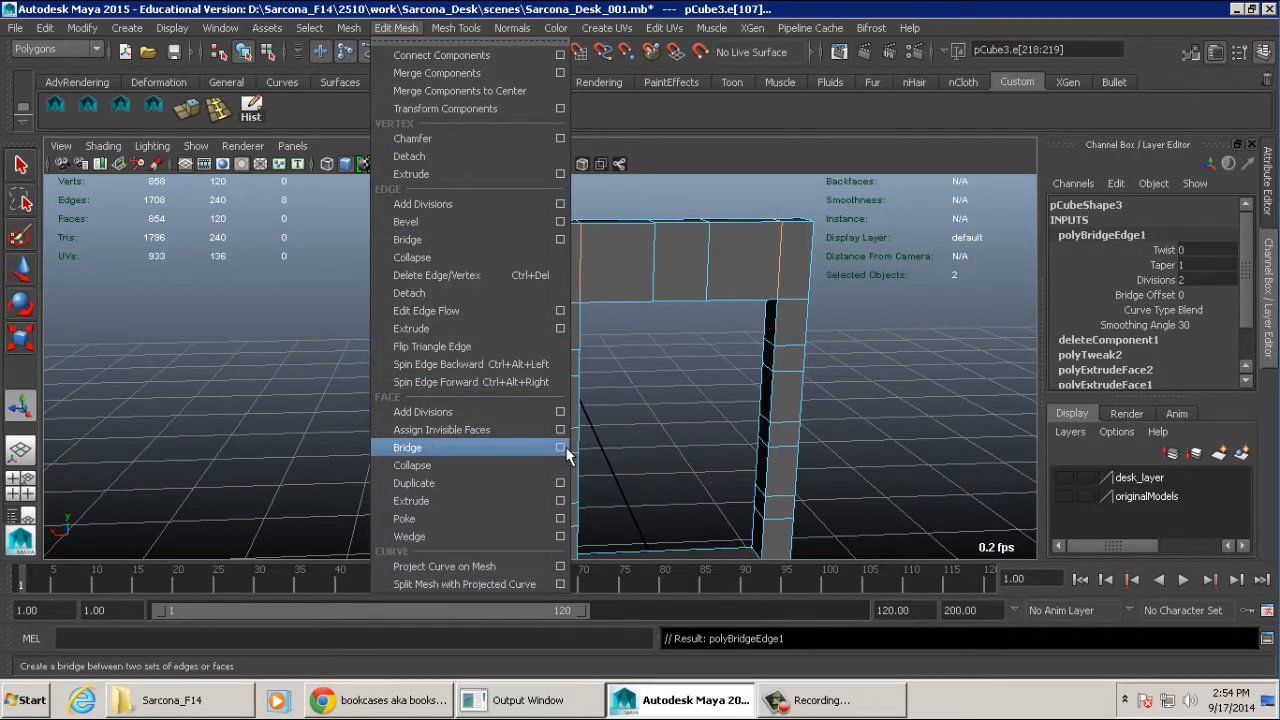
{"action": "left_click", "coordinate": [785, 430]}
{"action": "right_click_drag", "start_coordinate": [677, 345], "coordinate": [510, 240], "text": "alt"}
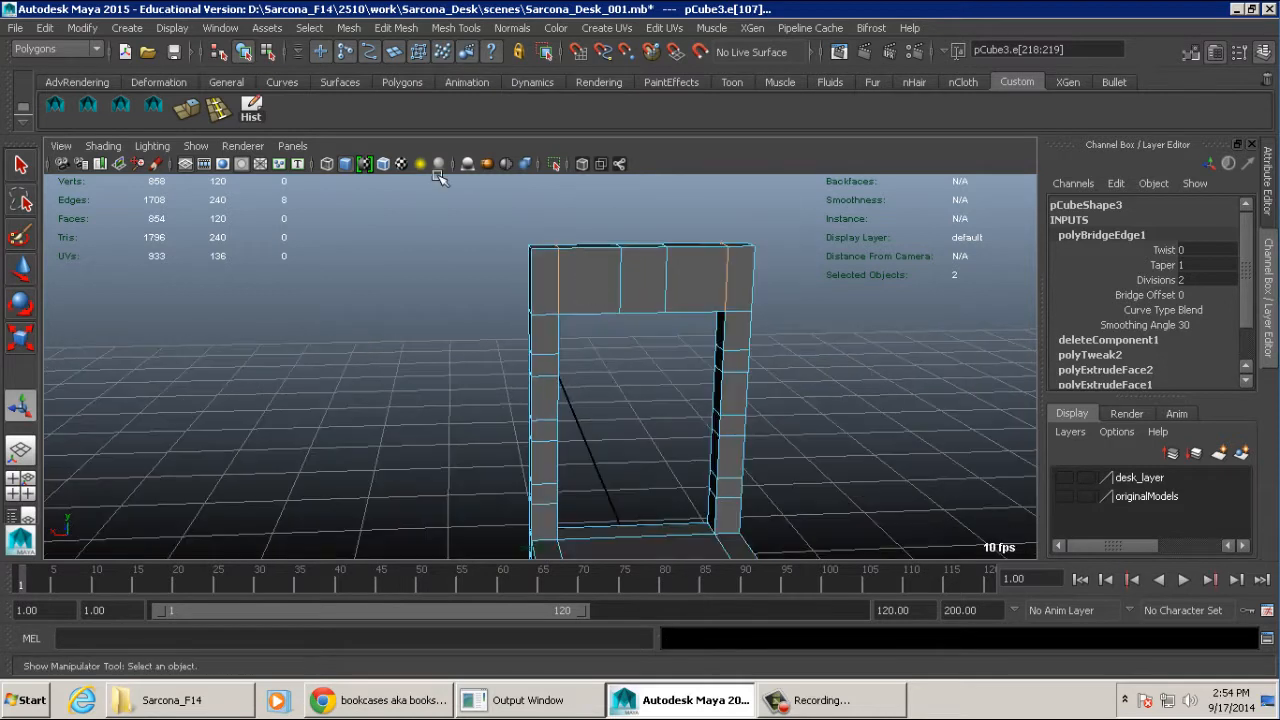
{"action": "left_click", "coordinate": [82, 48]}
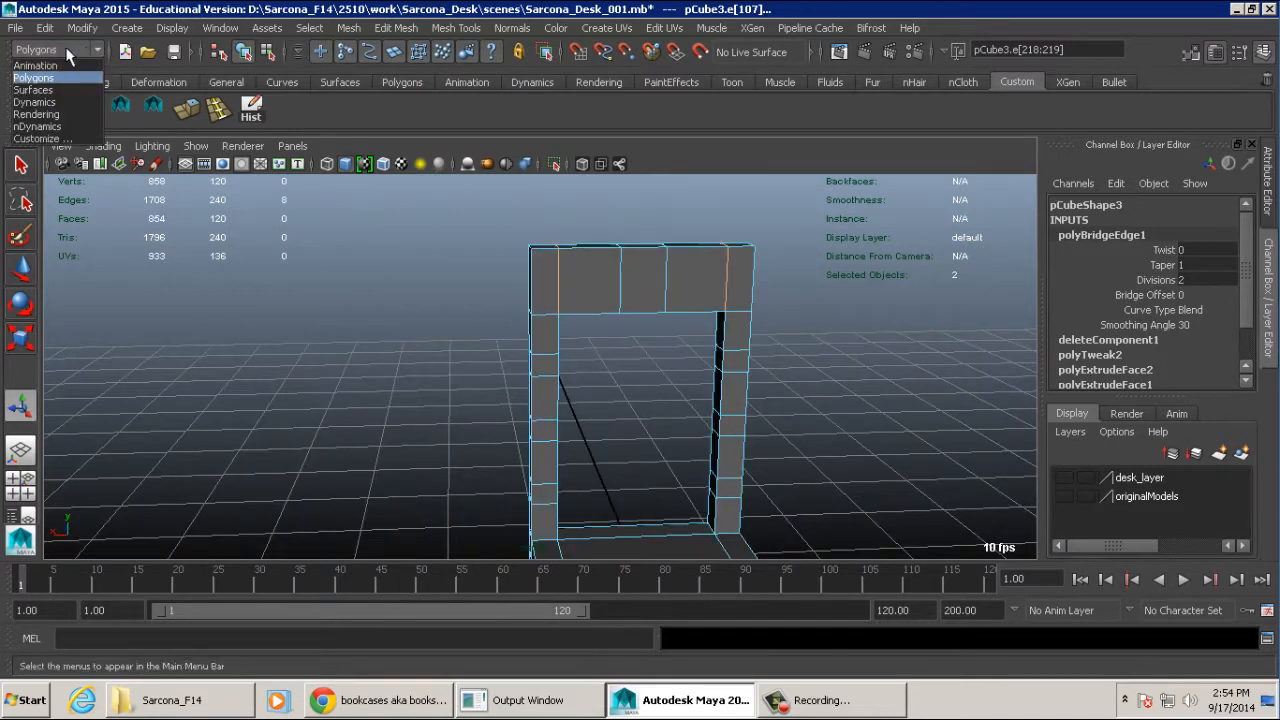
{"action": "left_click", "coordinate": [67, 50]}
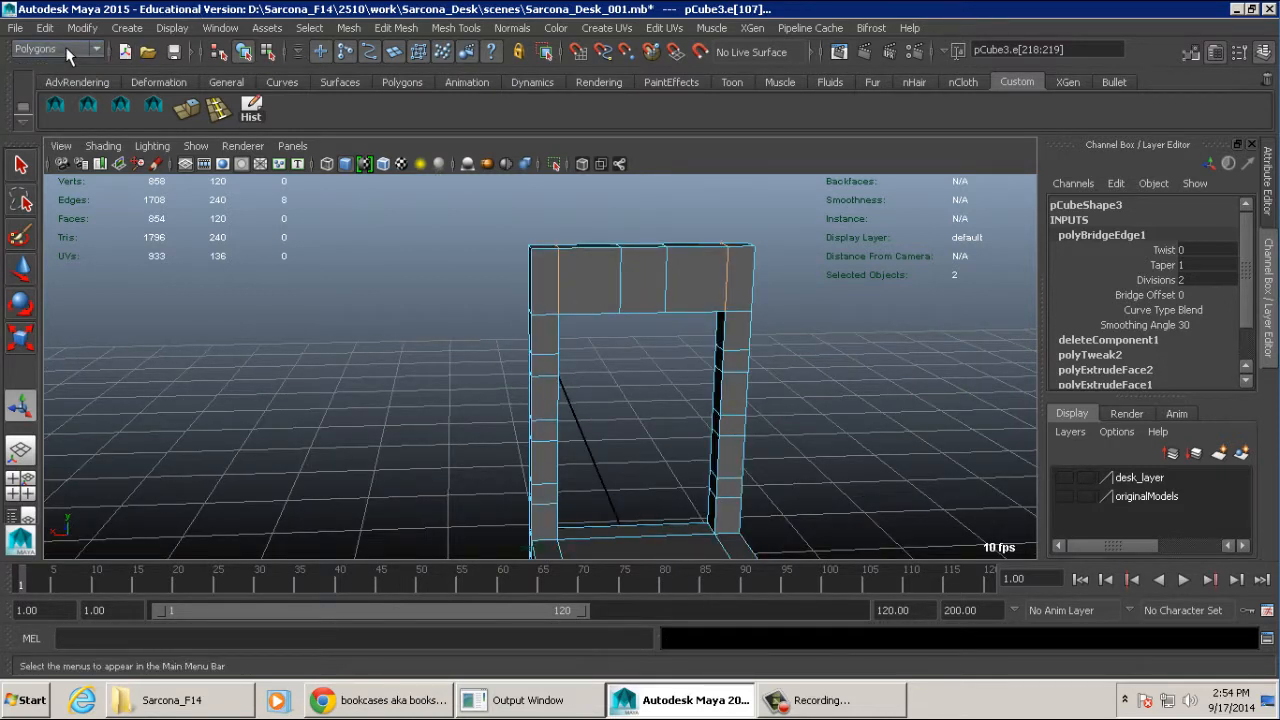
{"action": "left_click", "coordinate": [68, 52]}
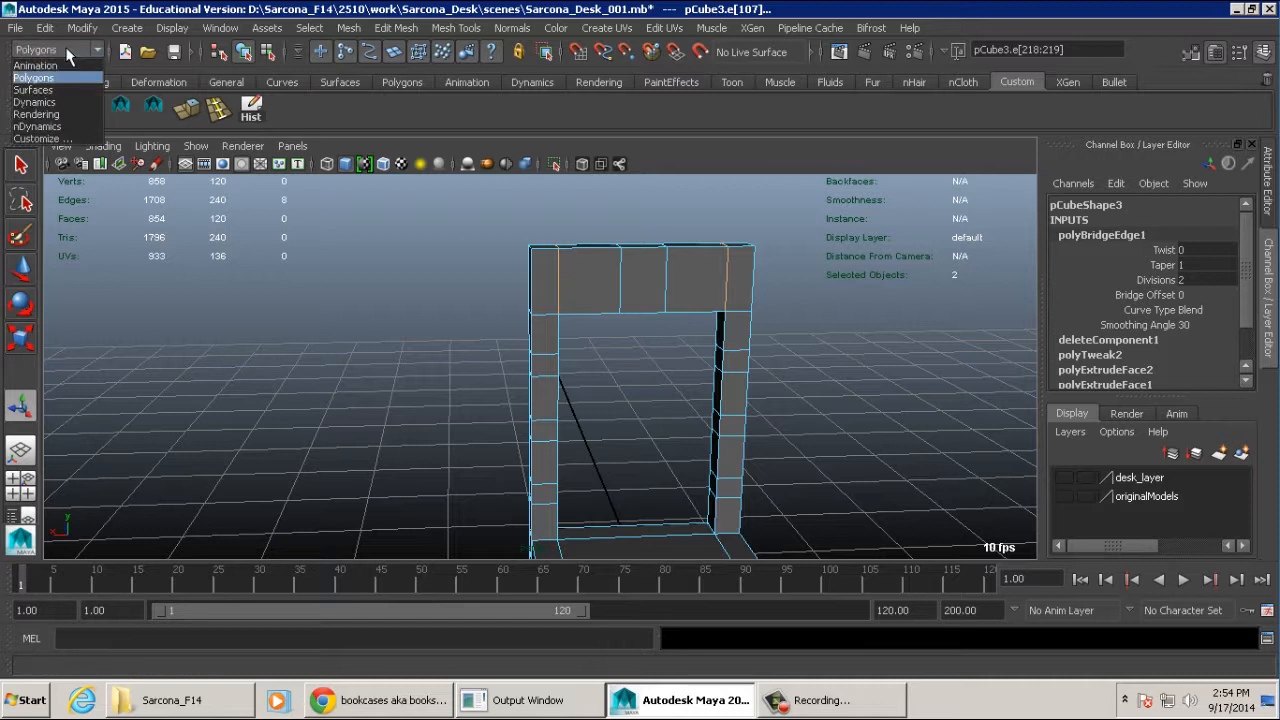
{"action": "left_click", "coordinate": [68, 78]}
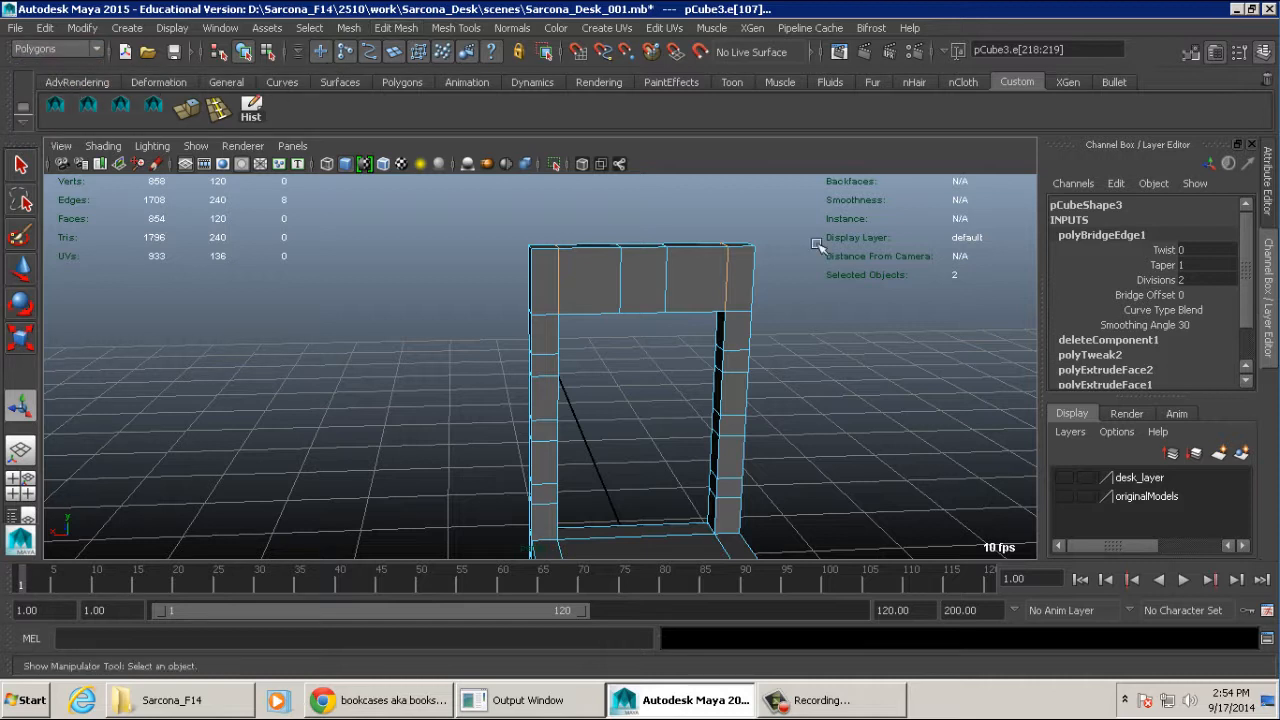
{"action": "key", "text": "space"}
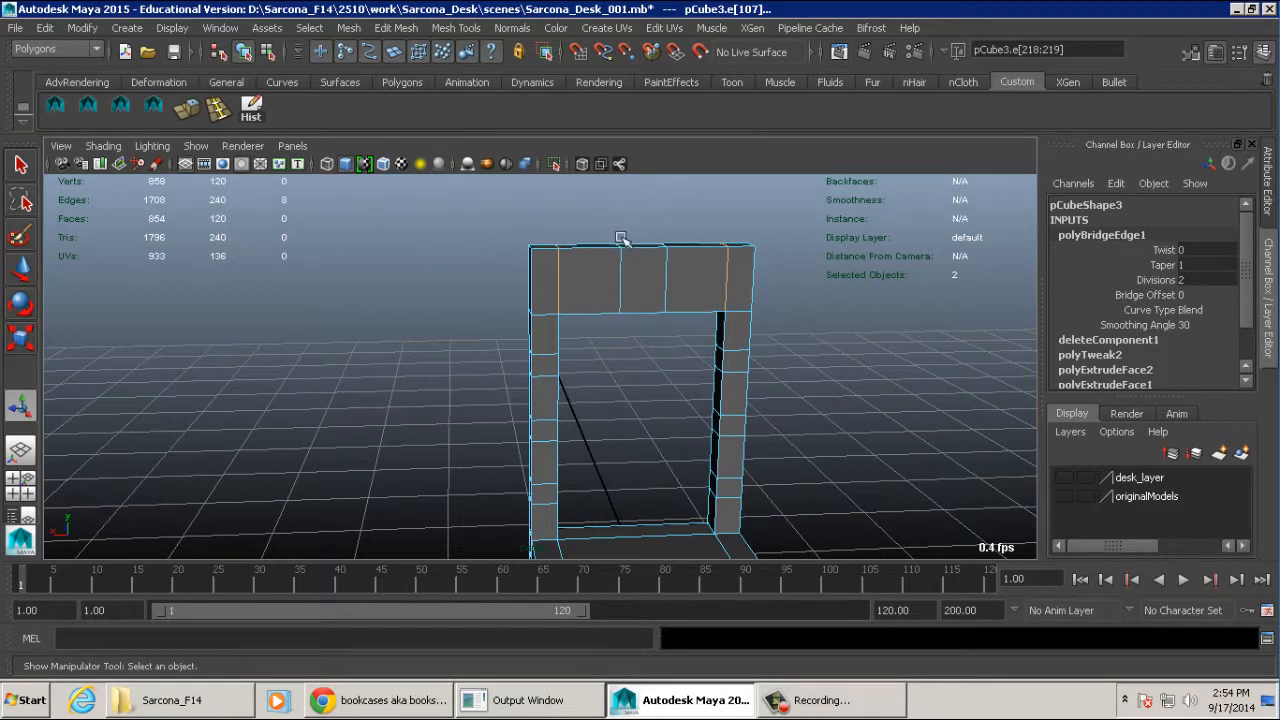
- Bridge the posts' facing small inner faces below the top slat with the same settings to form a second slat
{"action": "right_click_drag", "start_coordinate": [722, 280], "coordinate": [829, 320], "text": "alt"}
{"action": "middle_click_drag", "start_coordinate": [765, 303], "coordinate": [690, 341], "text": "alt"}
{"action": "left_click_drag", "start_coordinate": [690, 341], "coordinate": [749, 354], "text": "alt"}
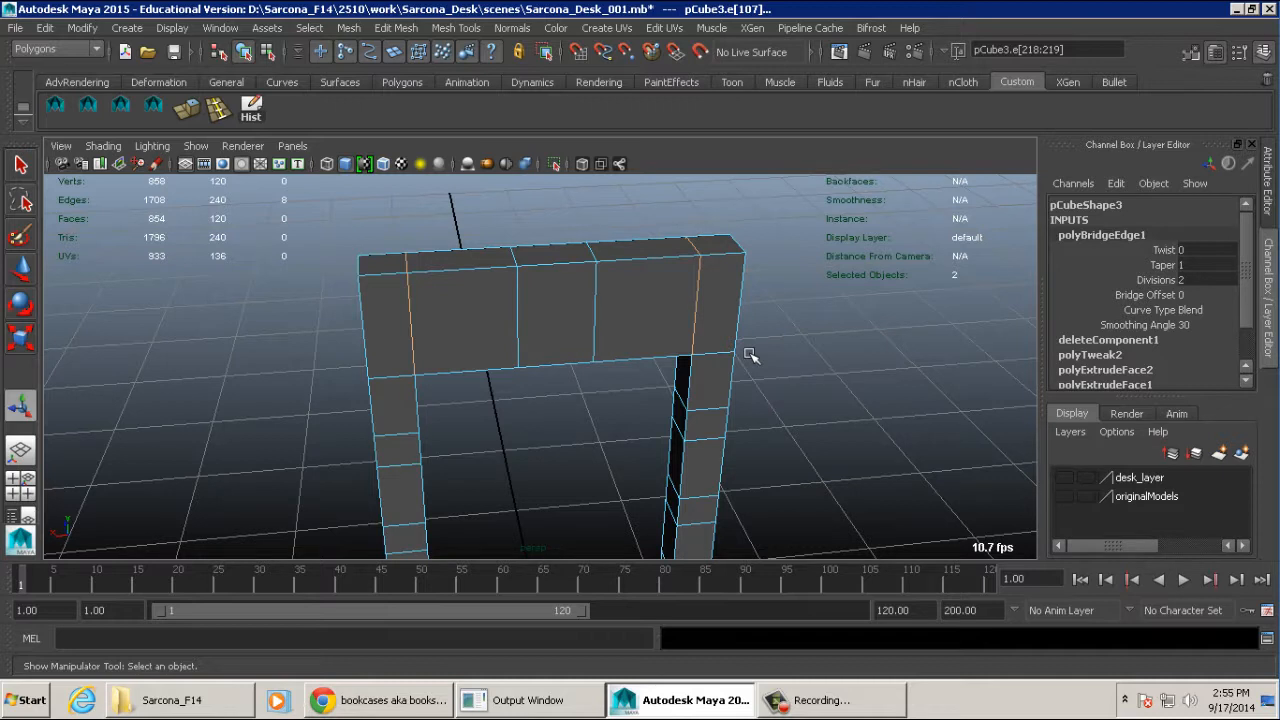
{"action": "left_click_drag", "start_coordinate": [750, 355], "coordinate": [690, 360], "text": "alt"}
{"action": "left_click_drag", "start_coordinate": [614, 323], "coordinate": [540, 323], "text": "alt"}
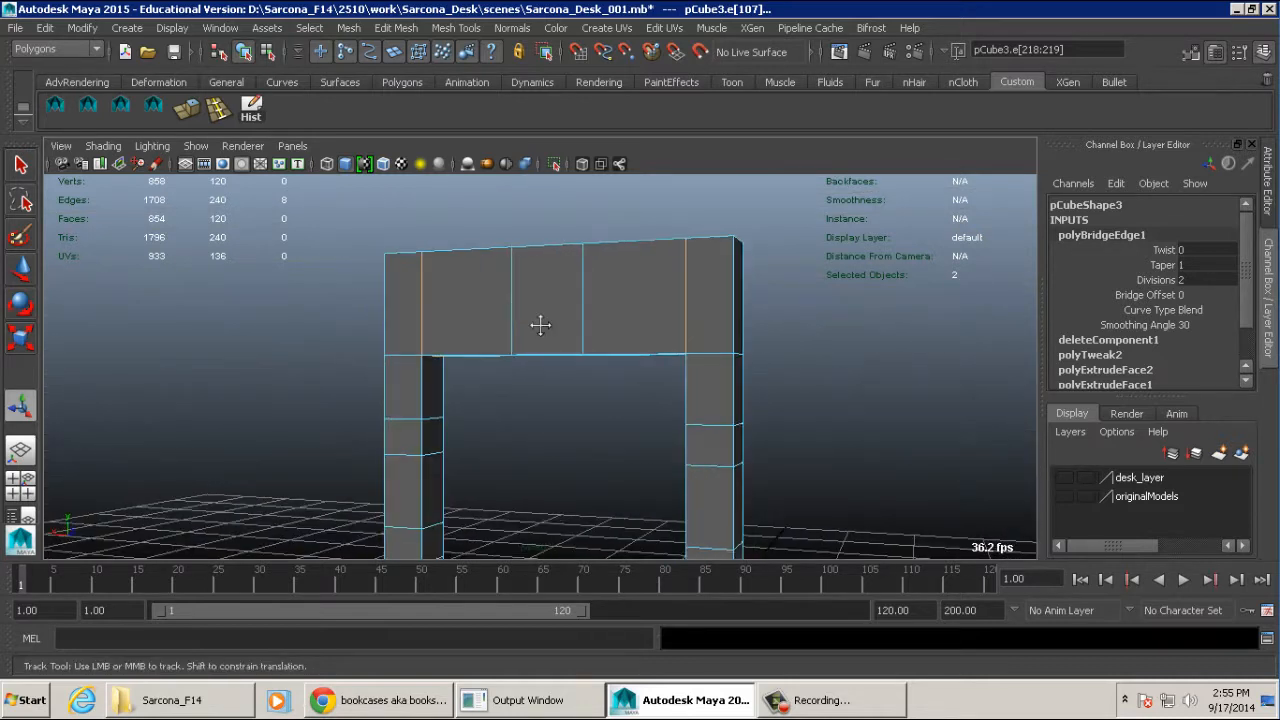
{"action": "middle_click_drag", "start_coordinate": [540, 323], "coordinate": [527, 263], "text": "alt"}
{"action": "right_click_drag", "start_coordinate": [403, 232], "coordinate": [404, 277]}
{"action": "left_click", "coordinate": [423, 371]}
{"action": "left_click_drag", "start_coordinate": [423, 371], "coordinate": [620, 360], "text": "alt"}
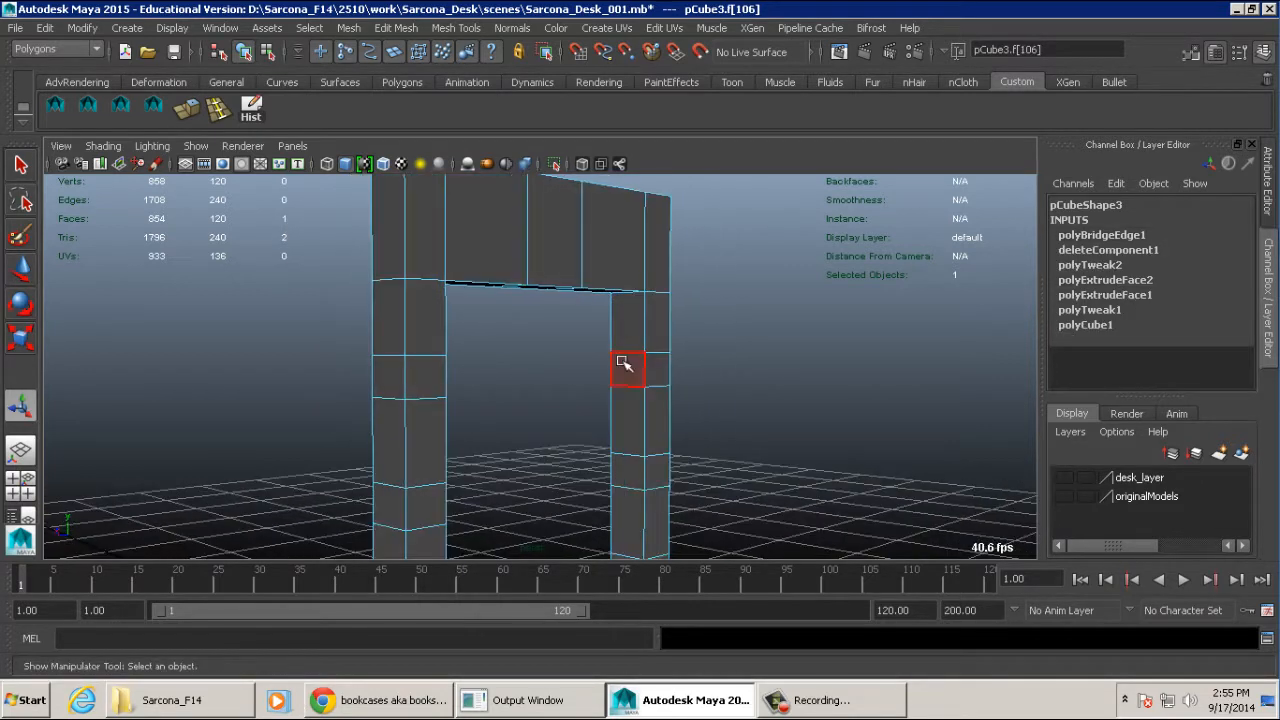
{"action": "left_click", "coordinate": [621, 360], "text": "shift"}
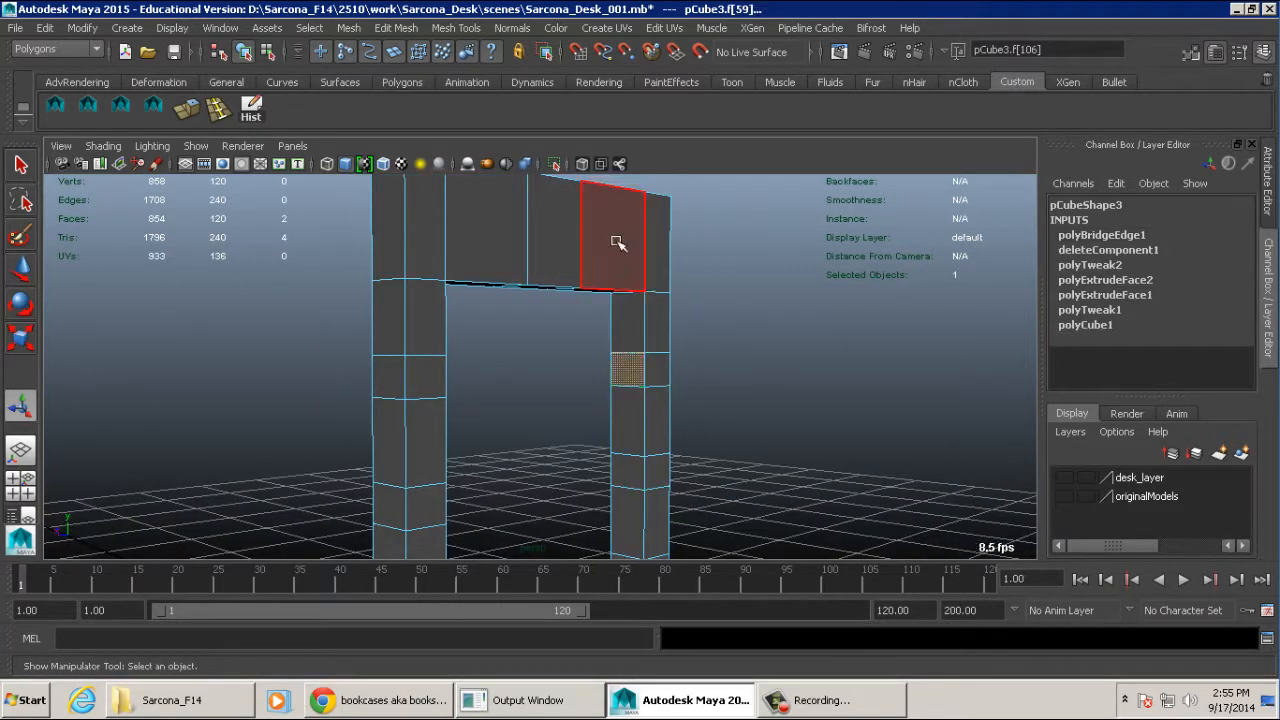
{"action": "left_click", "coordinate": [398, 28]}
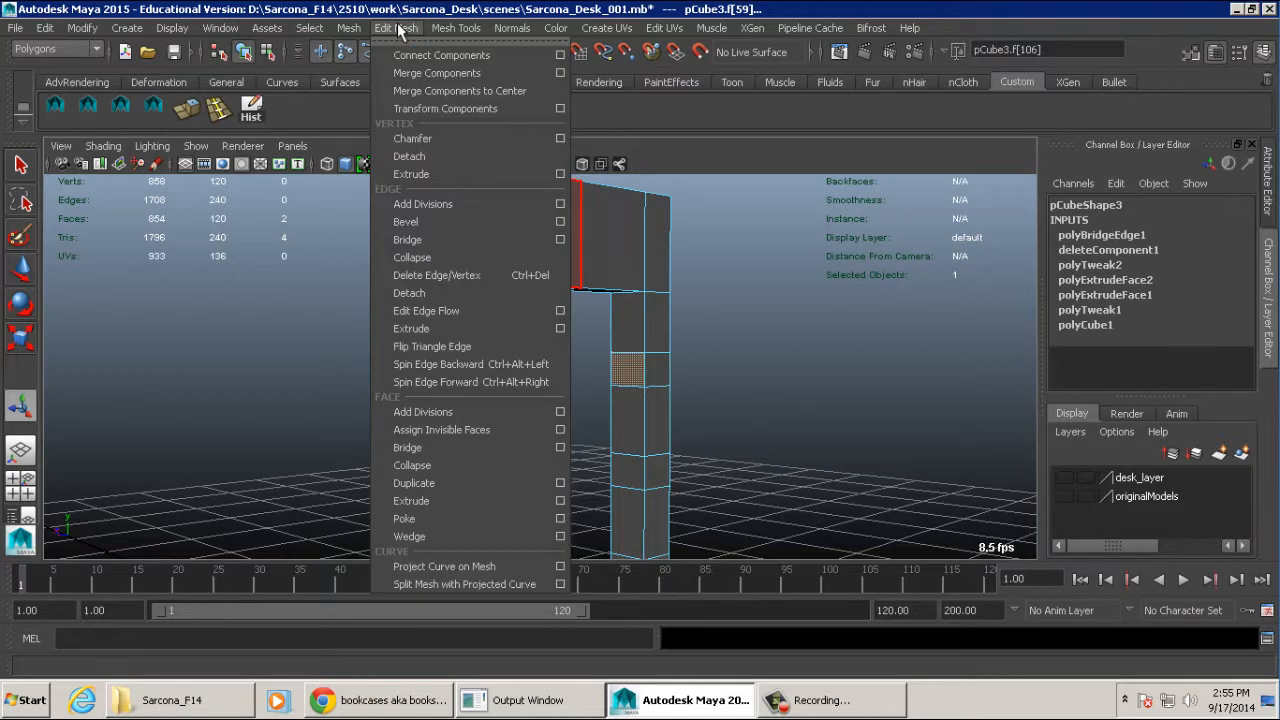
{"action": "left_click", "coordinate": [435, 446]}
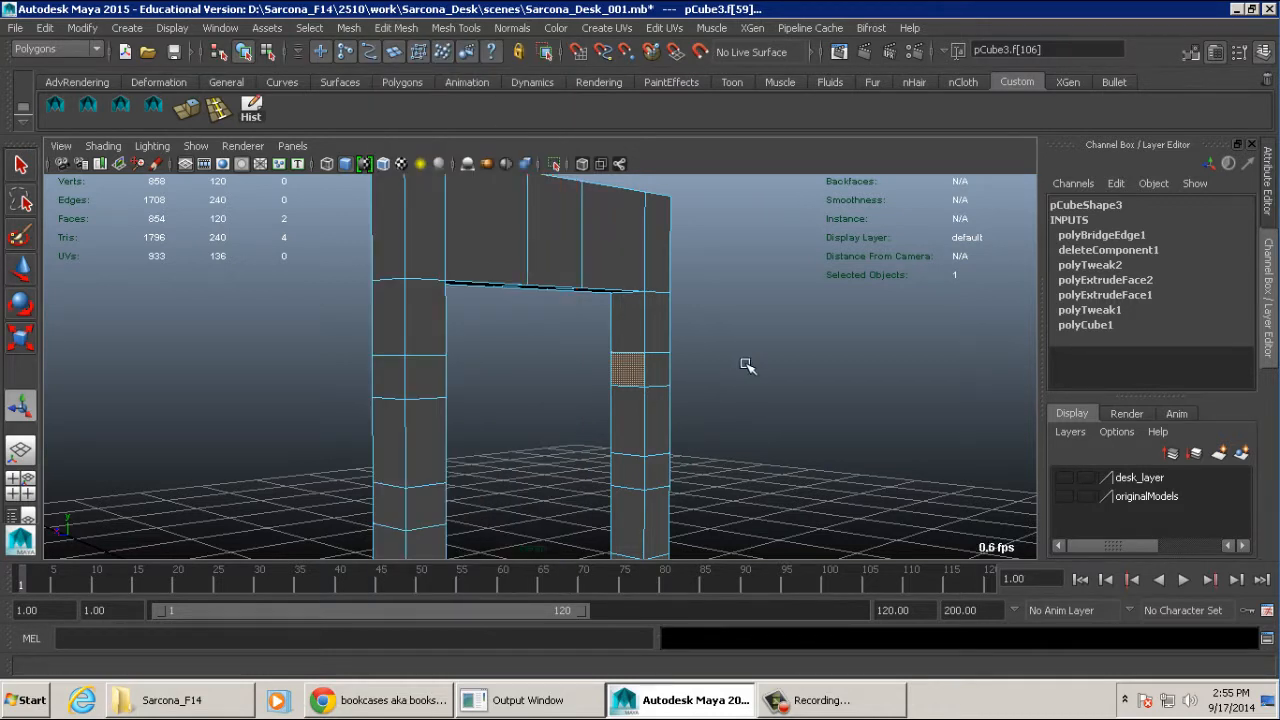
{"action": "left_click_drag", "start_coordinate": [743, 388], "coordinate": [594, 403], "text": "alt"}
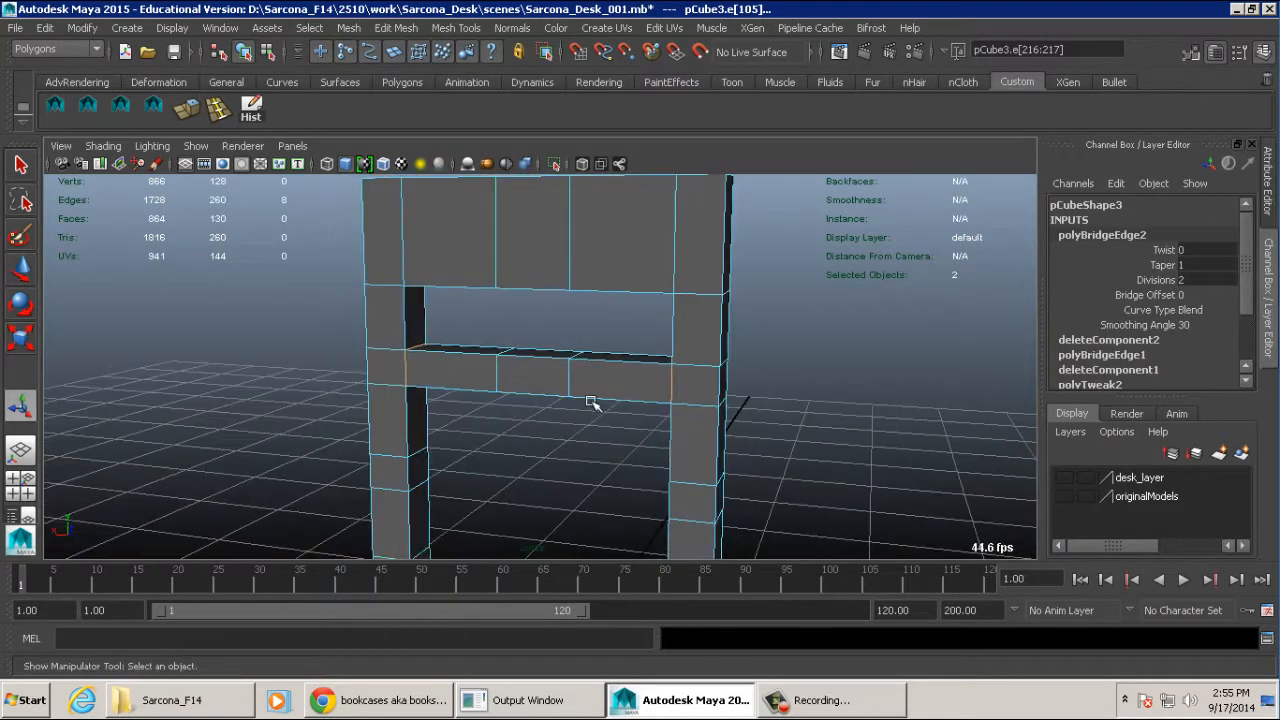
- Bridge the next pair of facing small faces further down the posts to form a third slat
{"action": "middle_click_drag", "start_coordinate": [594, 403], "coordinate": [626, 298], "text": "alt"}
{"action": "mouse_move", "coordinate": [403, 349]}
{"action": "right_mouse_down"}
{"action": "mouse_move", "coordinate": [403, 336]}
{"action": "mouse_move", "coordinate": [402, 366]}
{"action": "right_mouse_up"}
{"action": "left_click", "coordinate": [400, 365]}
{"action": "left_click_drag", "start_coordinate": [403, 364], "coordinate": [487, 316], "text": "alt"}
{"action": "left_click", "coordinate": [637, 364], "text": "shift"}
{"action": "key", "text": "g"}
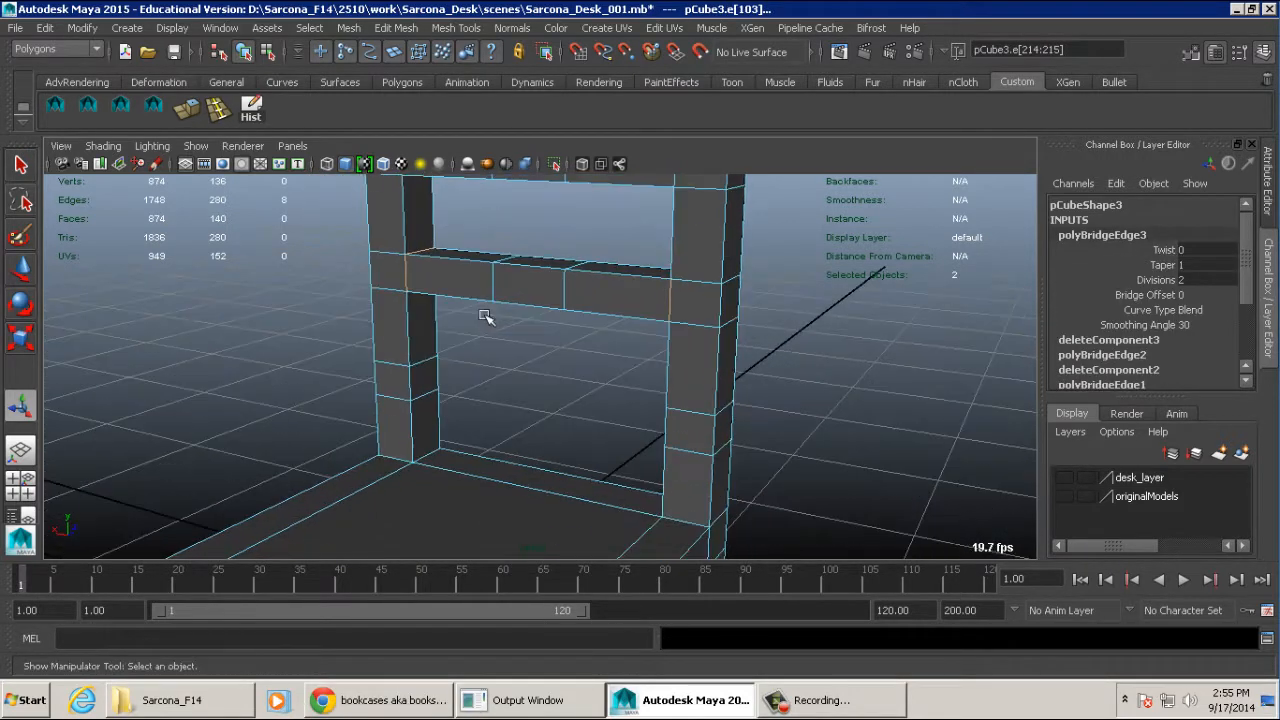
- Bridge the lowest pair of facing small faces on the posts to form the slat just above the seat
{"action": "right_click", "coordinate": [422, 366]}
{"action": "left_click", "coordinate": [422, 368]}
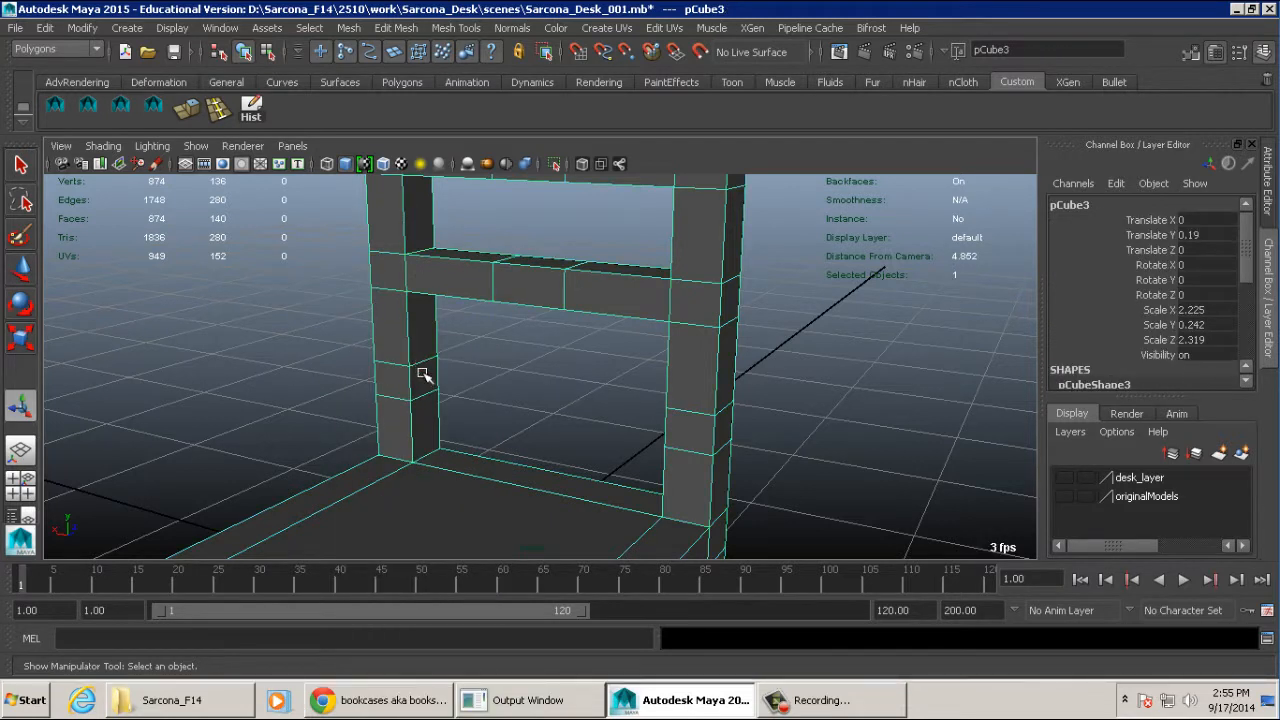
{"action": "right_click_drag", "start_coordinate": [422, 296], "coordinate": [426, 372]}
{"action": "left_click", "coordinate": [426, 372]}
{"action": "left_click_drag", "start_coordinate": [426, 372], "coordinate": [574, 380], "text": "alt"}
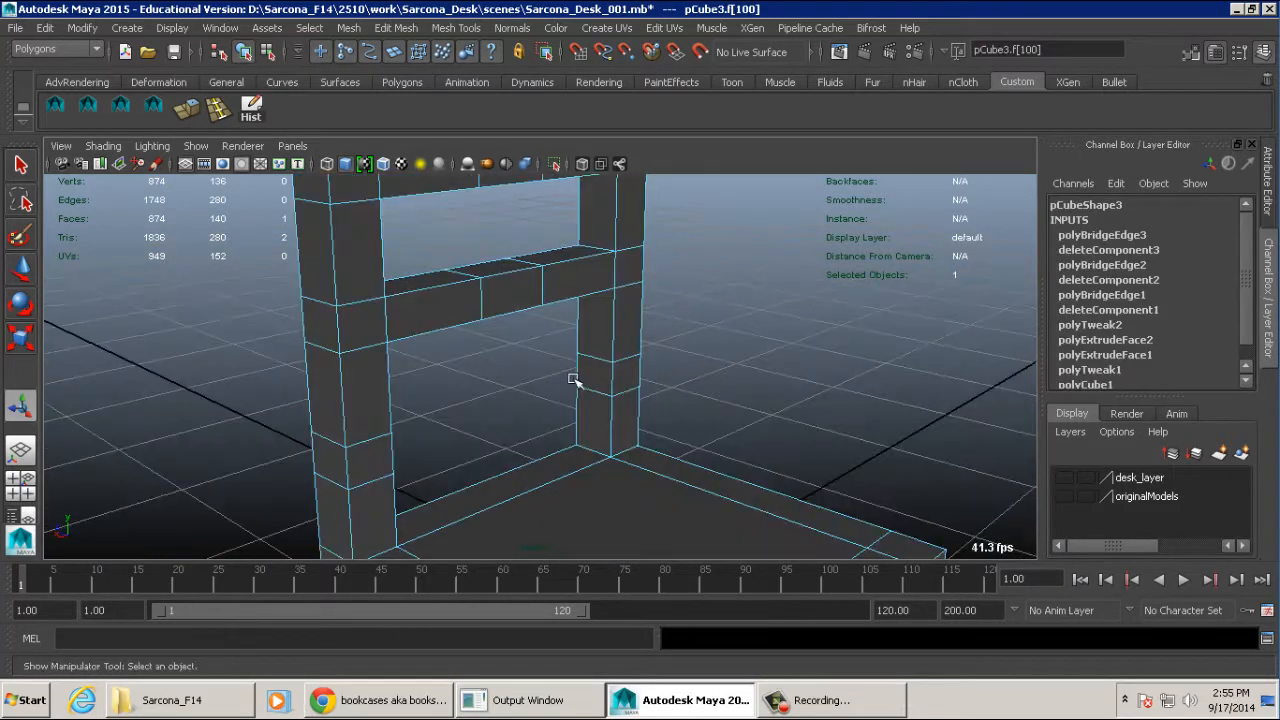
{"action": "left_click", "coordinate": [593, 374], "text": "shift"}
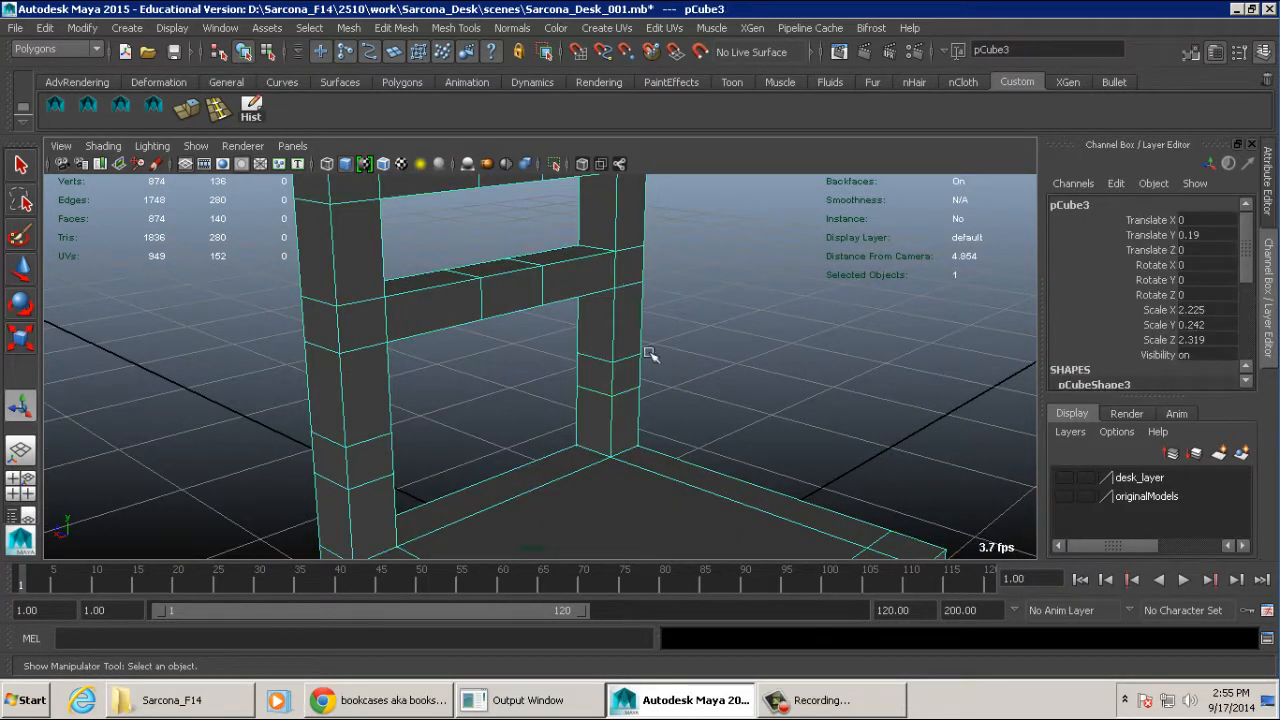
{"action": "left_click_drag", "start_coordinate": [651, 354], "coordinate": [560, 331], "text": "alt"}
{"action": "key", "text": "F8"}
{"action": "key", "text": "ctrl+z"}
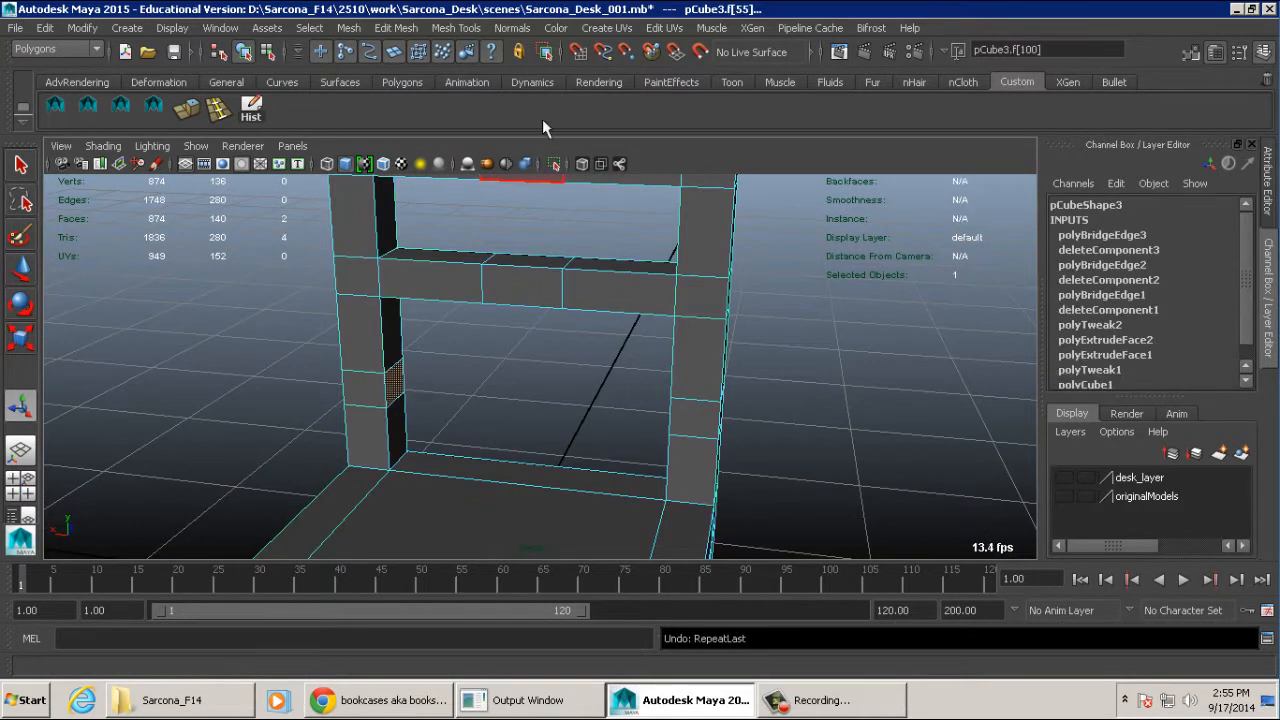
{"action": "left_click", "coordinate": [400, 28]}
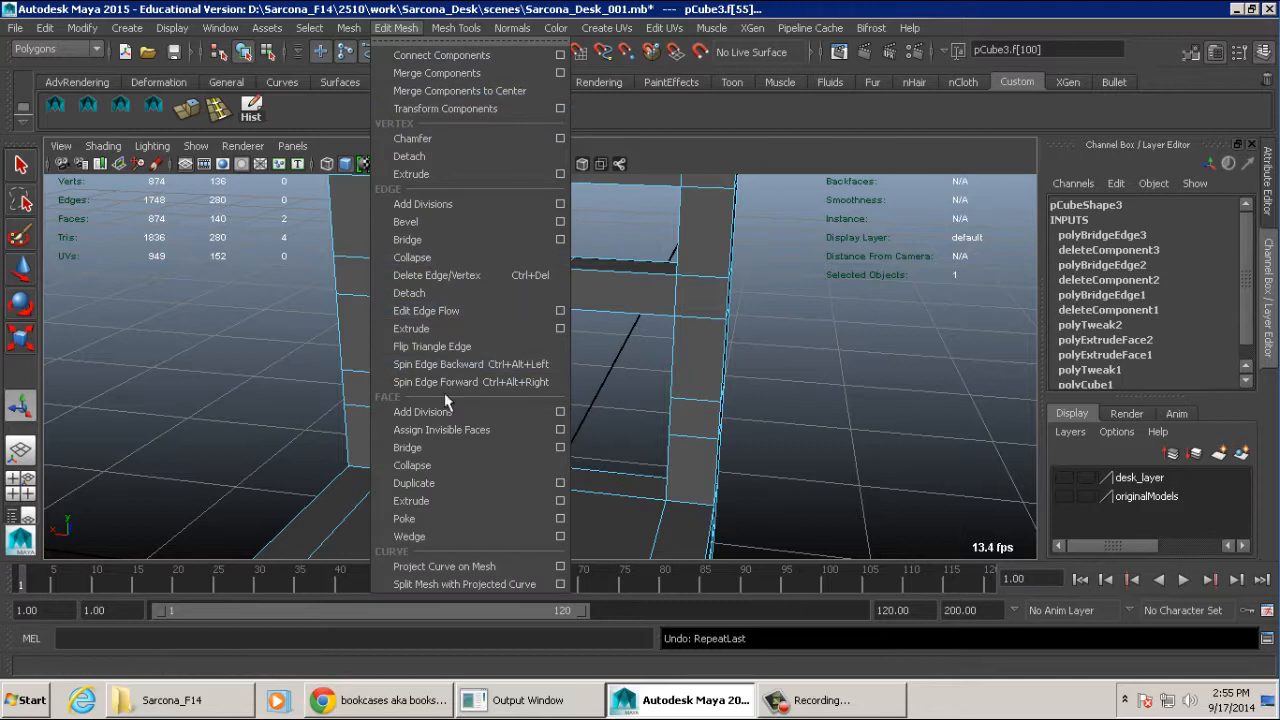
{"action": "left_click", "coordinate": [443, 449]}
{"action": "left_click_drag", "start_coordinate": [520, 392], "coordinate": [600, 385], "text": "alt"}
{"action": "right_click_drag", "start_coordinate": [600, 385], "coordinate": [346, 380], "text": "alt"}
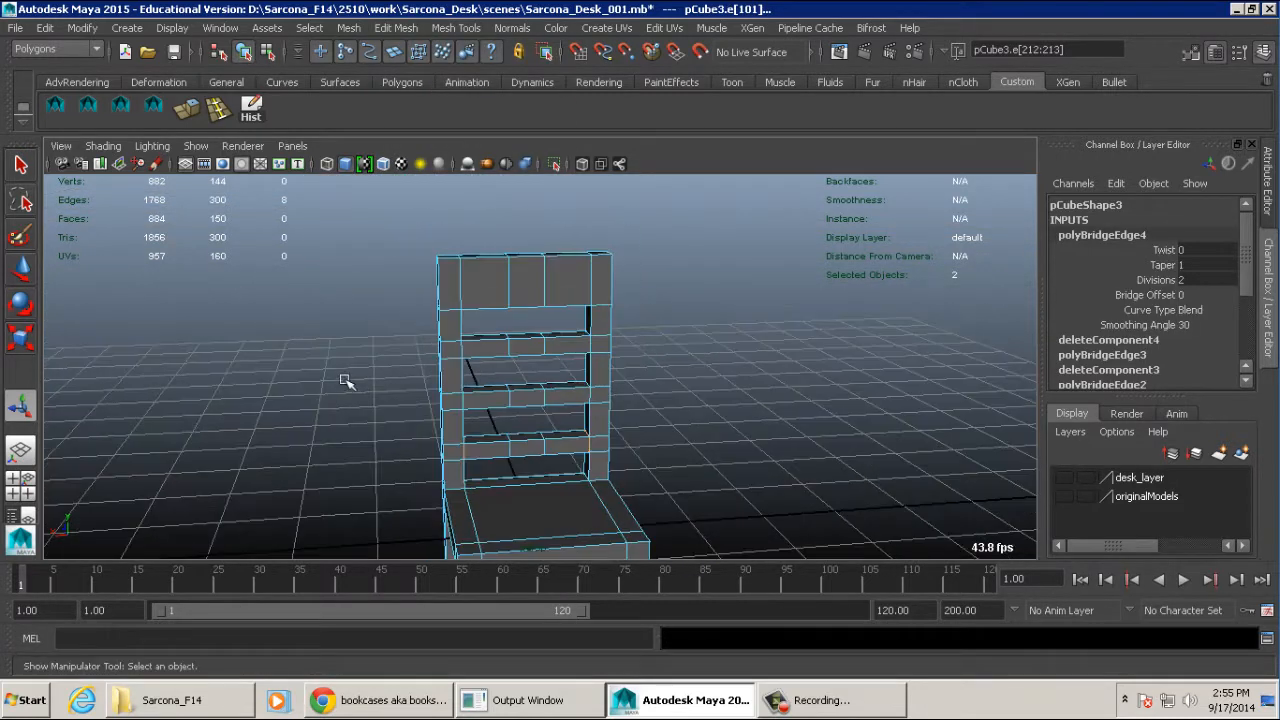
- Move the middle vertices of the chair back's top slat backward so the slat curves away from the seat
{"action": "left_click_drag", "start_coordinate": [530, 276], "coordinate": [565, 268], "text": "alt"}
{"action": "right_click", "coordinate": [565, 268]}
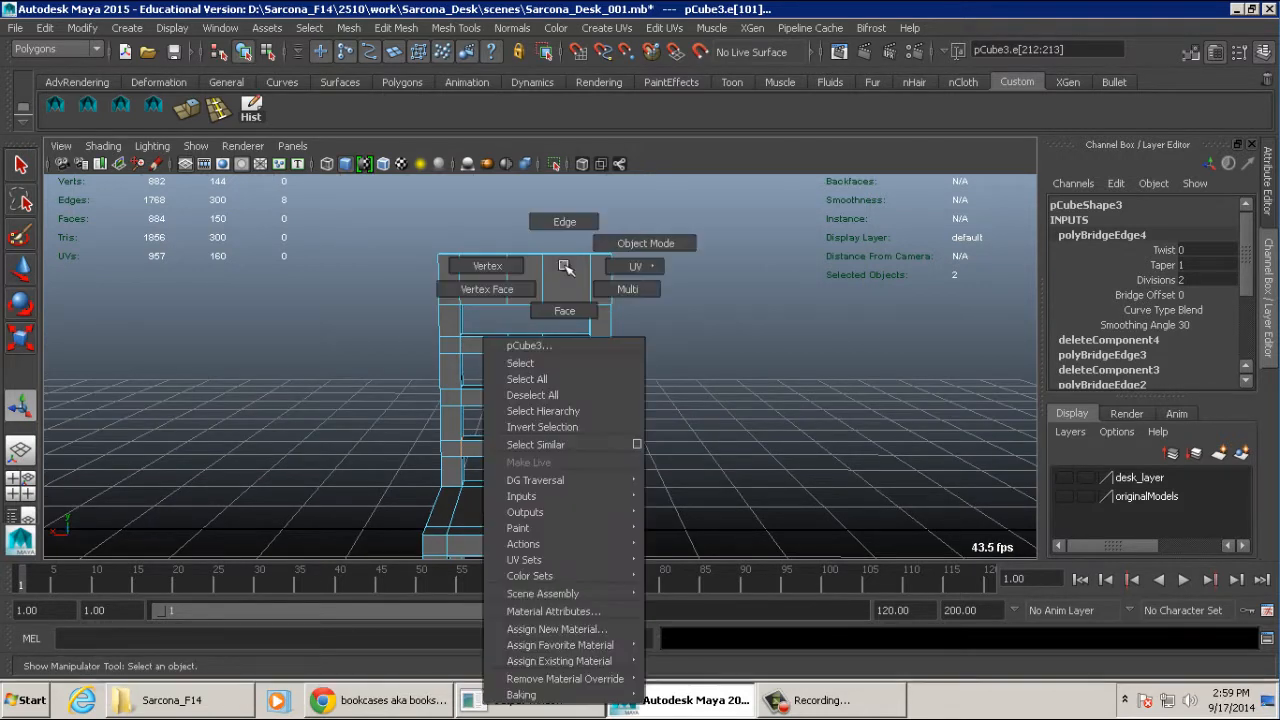
{"action": "right_click_drag", "start_coordinate": [565, 268], "coordinate": [530, 262]}
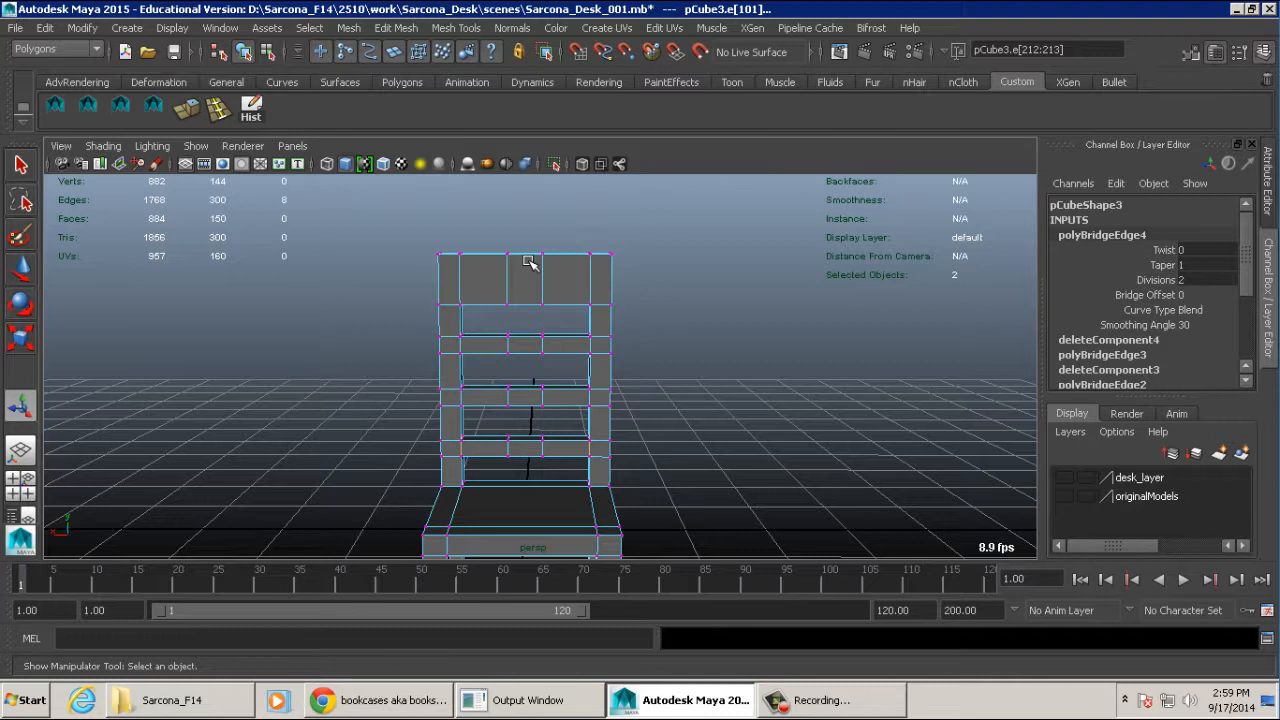
{"action": "left_click_drag", "start_coordinate": [497, 236], "coordinate": [557, 319]}
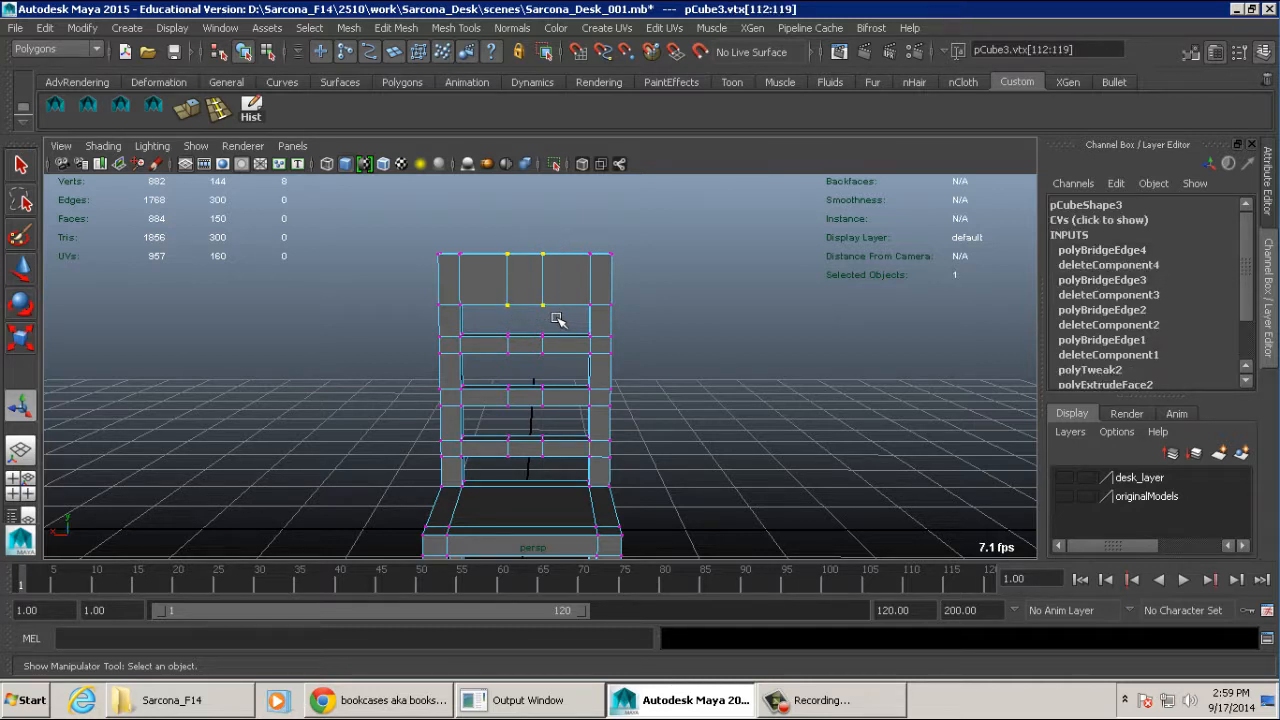
{"action": "left_click_drag", "start_coordinate": [635, 284], "coordinate": [654, 397], "text": "alt"}
{"action": "key", "text": "w"}
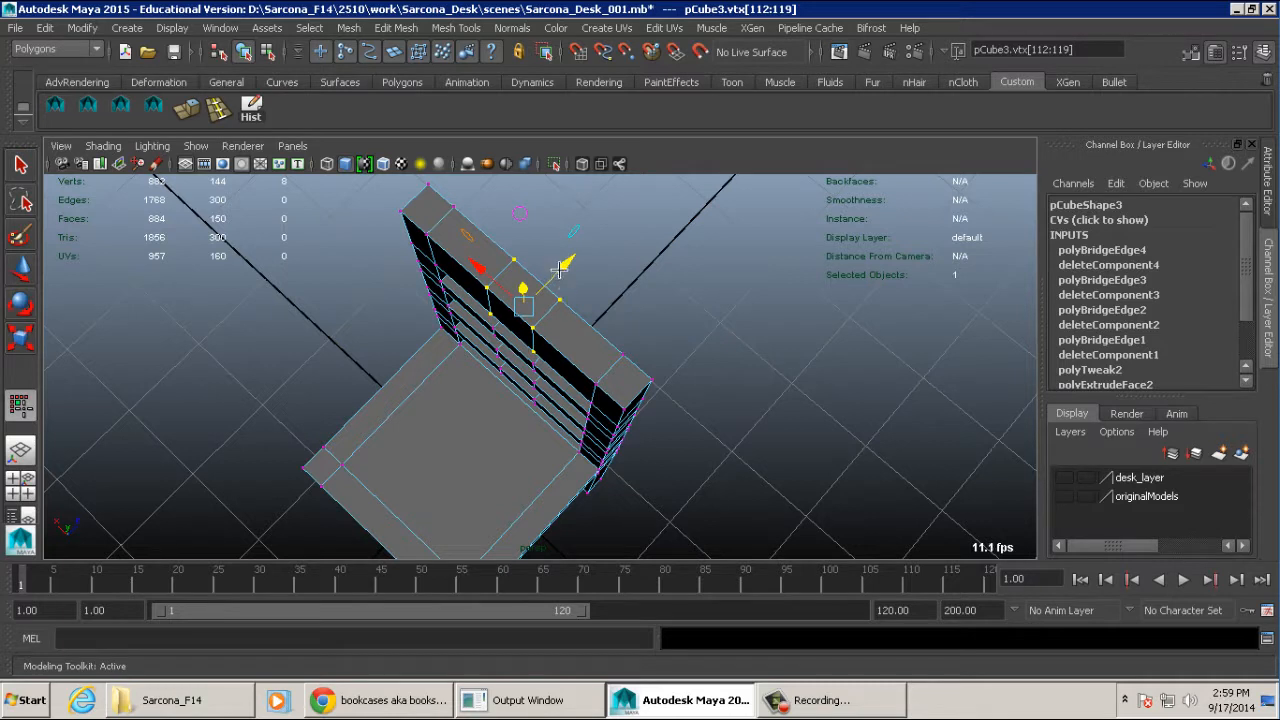
{"action": "left_click_drag", "start_coordinate": [561, 265], "coordinate": [577, 297]}
- Curve the second and third slats the same way by moving each one's middle vertices backward
{"action": "left_click_drag", "start_coordinate": [478, 363], "coordinate": [562, 300]}
{"action": "left_click_drag", "start_coordinate": [562, 302], "coordinate": [430, 402], "text": "alt"}
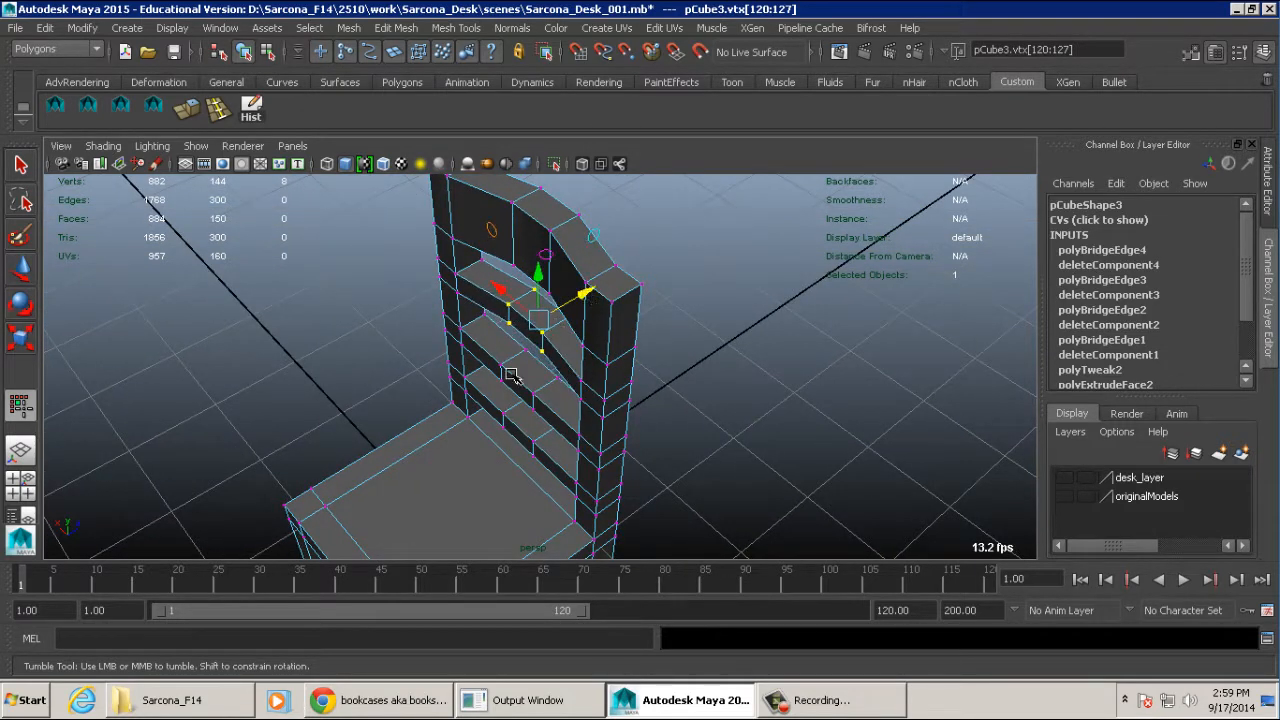
{"action": "left_click_drag", "start_coordinate": [577, 303], "coordinate": [548, 379], "text": "alt"}
{"action": "left_click_drag", "start_coordinate": [483, 435], "coordinate": [475, 408]}
{"action": "left_click_drag", "start_coordinate": [578, 378], "coordinate": [568, 314]}
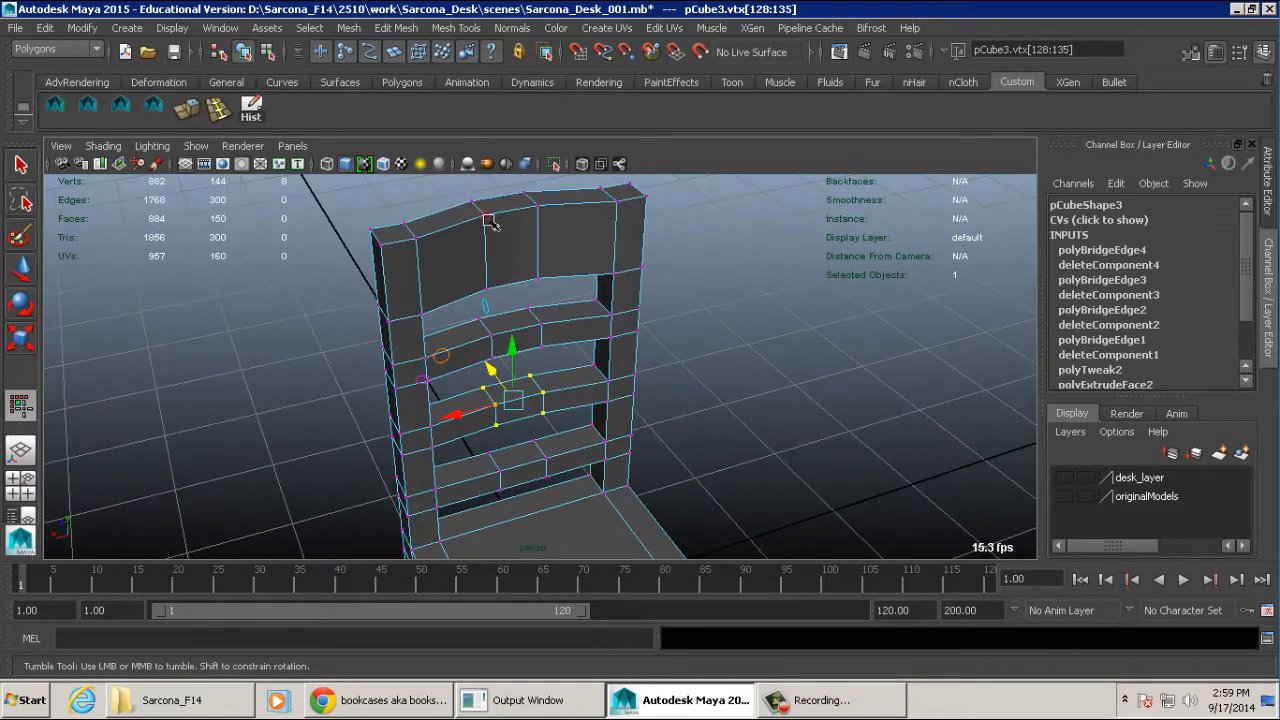
- Move the middle vertices of the lowest slat backward to match the curve of the slats above
{"action": "left_click_drag", "start_coordinate": [548, 428], "coordinate": [484, 450], "text": "alt"}
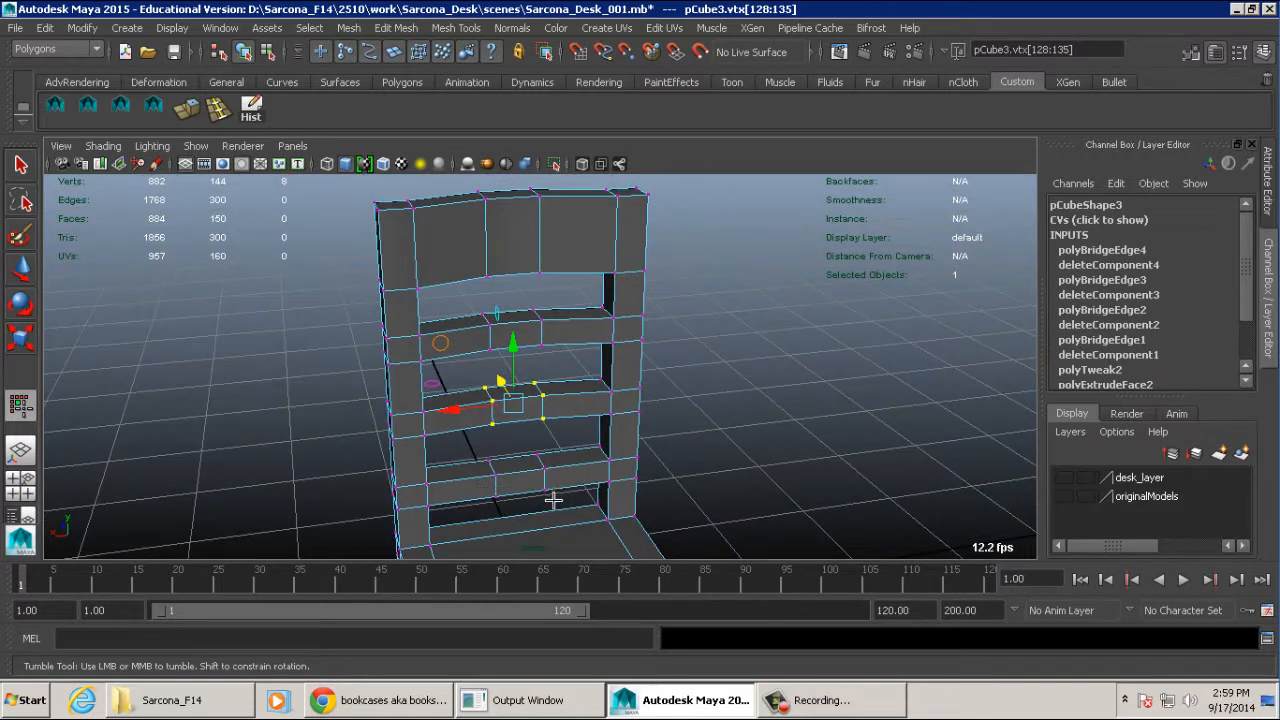
{"action": "left_click_drag", "start_coordinate": [551, 503], "coordinate": [464, 419], "text": "alt"}
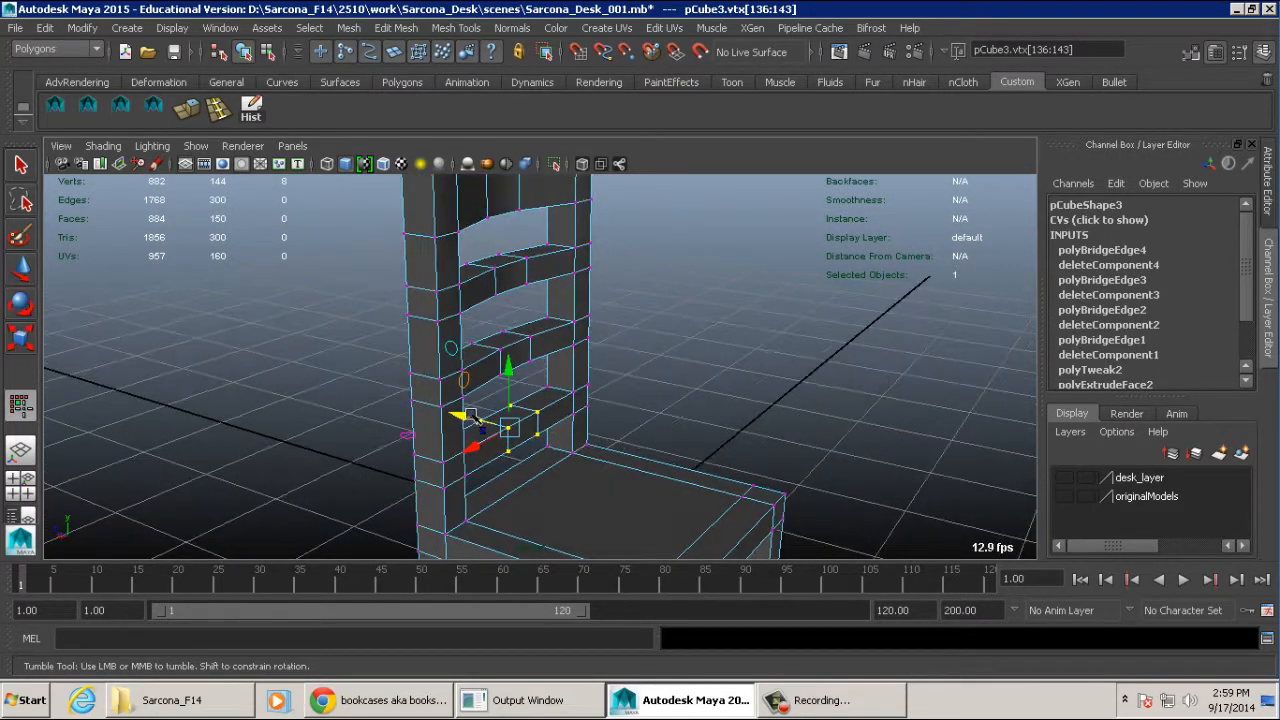
{"action": "left_click_drag", "start_coordinate": [526, 378], "coordinate": [408, 348], "text": "alt"}
{"action": "right_click_drag", "start_coordinate": [597, 323], "coordinate": [519, 279], "text": "alt"}
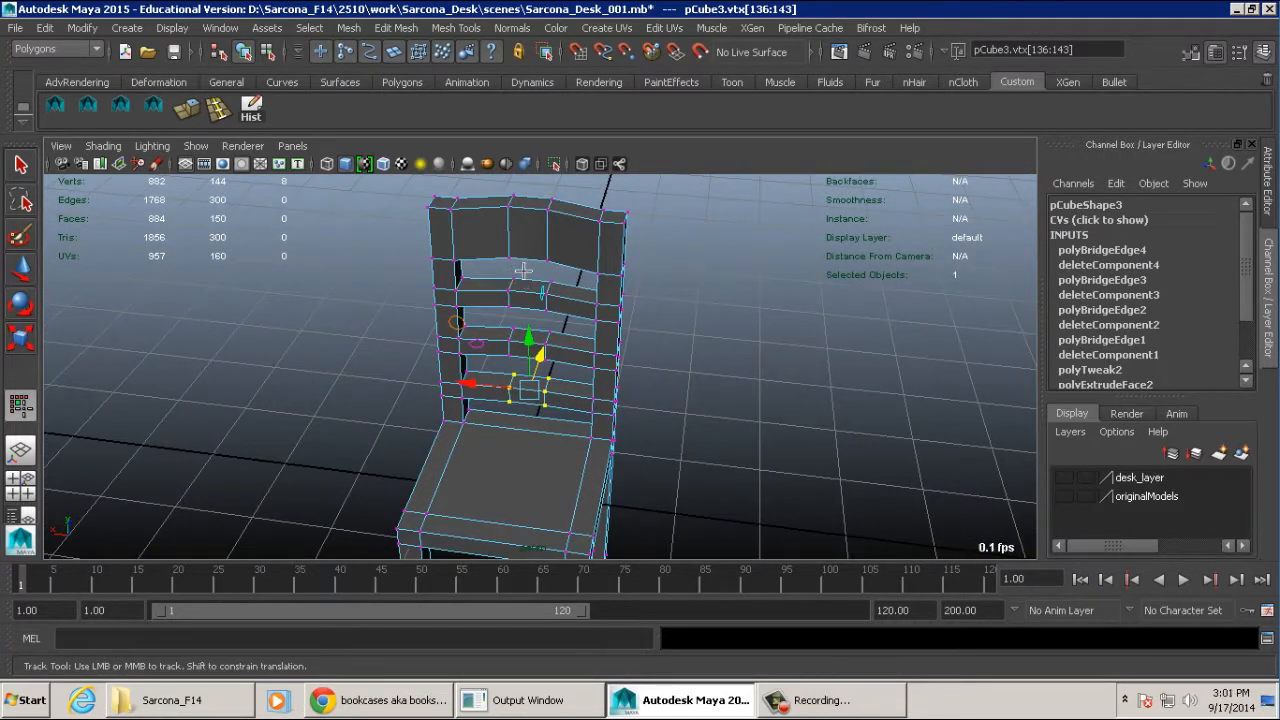
{"action": "left_click_drag", "start_coordinate": [649, 429], "coordinate": [649, 316], "text": "alt"}
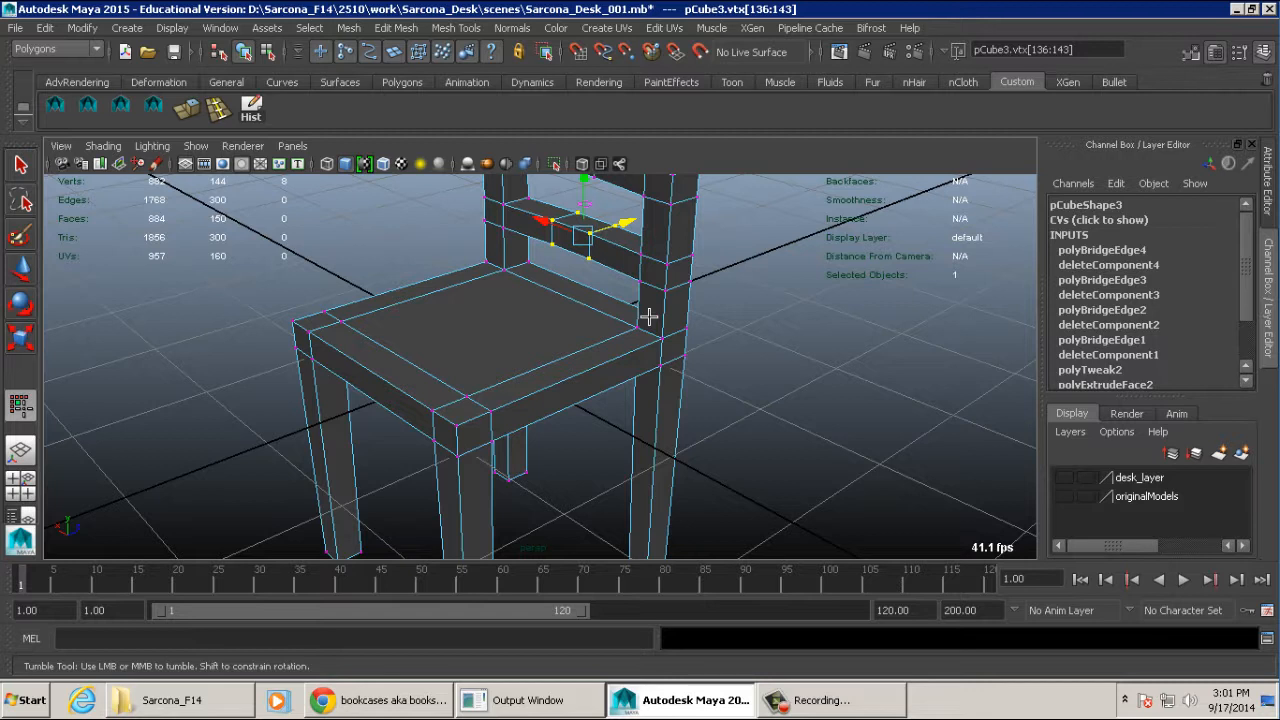
- Select the large inner face on top of the chair's seat and extrude it
{"action": "left_click_drag", "start_coordinate": [506, 354], "coordinate": [644, 343], "text": "alt"}
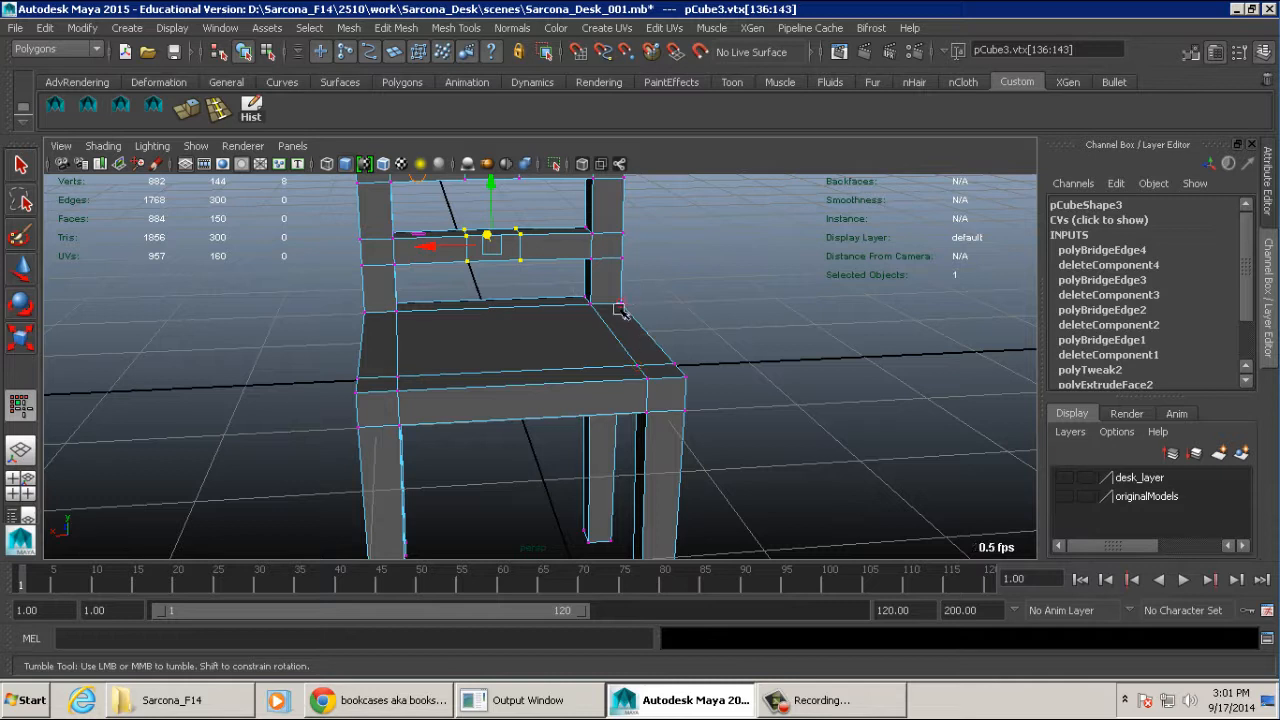
{"action": "left_click_drag", "start_coordinate": [600, 313], "coordinate": [543, 329], "text": "alt"}
{"action": "mouse_move", "coordinate": [457, 354]}
{"action": "right_mouse_down"}
{"action": "mouse_move", "coordinate": [511, 298]}
{"action": "mouse_move", "coordinate": [497, 299]}
{"action": "mouse_move", "coordinate": [498, 322]}
{"action": "right_mouse_up"}
{"action": "left_click", "coordinate": [514, 351]}
{"action": "left_click_drag", "start_coordinate": [514, 351], "coordinate": [563, 353], "text": "alt"}
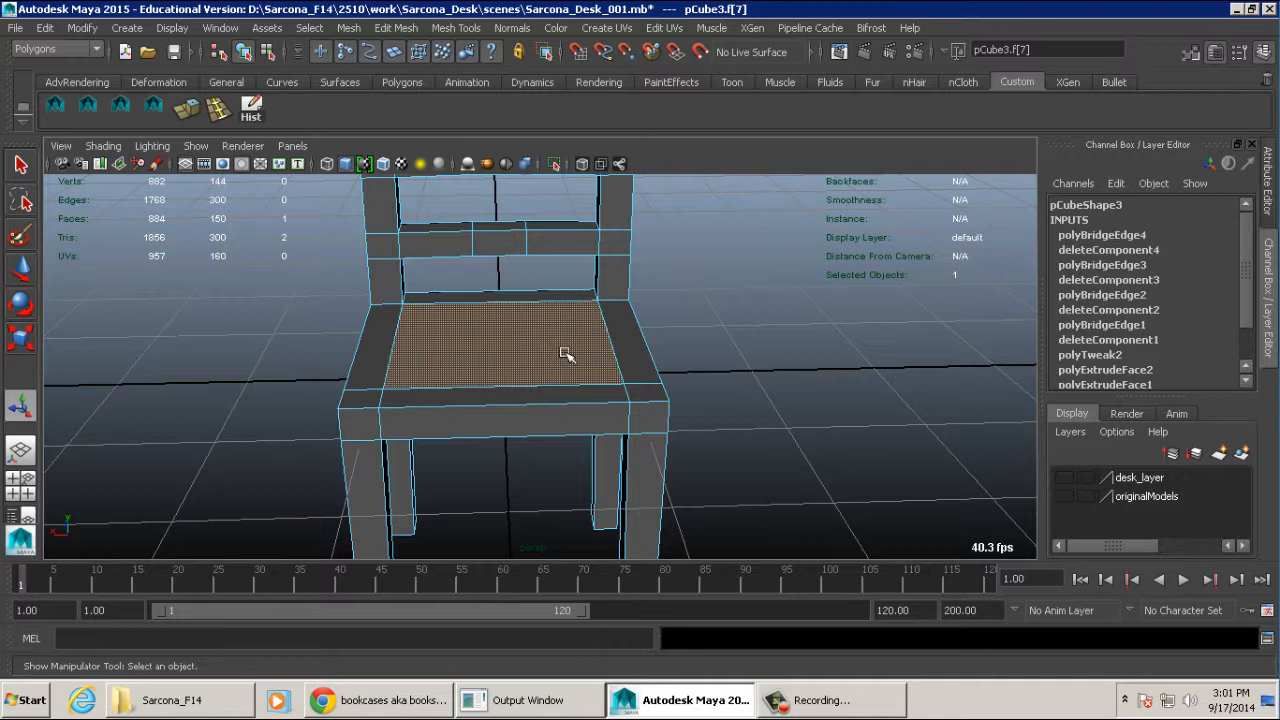
{"action": "left_click", "coordinate": [405, 28]}
{"action": "left_click", "coordinate": [440, 493]}
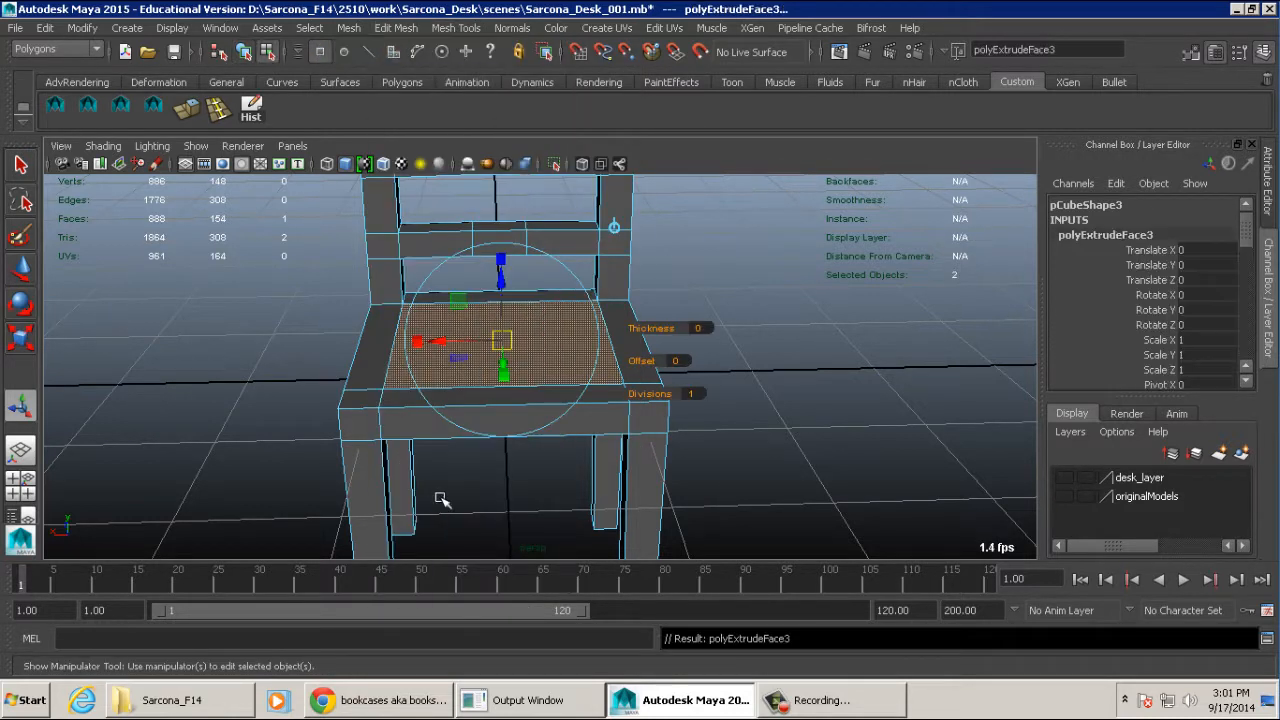
- Scale the extruded seat face inward and lower it to form a recess, and return to object mode
{"action": "key", "text": "r"}
{"action": "left_click_drag", "start_coordinate": [508, 386], "coordinate": [540, 305], "text": "alt"}
{"action": "left_click", "coordinate": [521, 311]}
{"action": "key", "text": "w"}
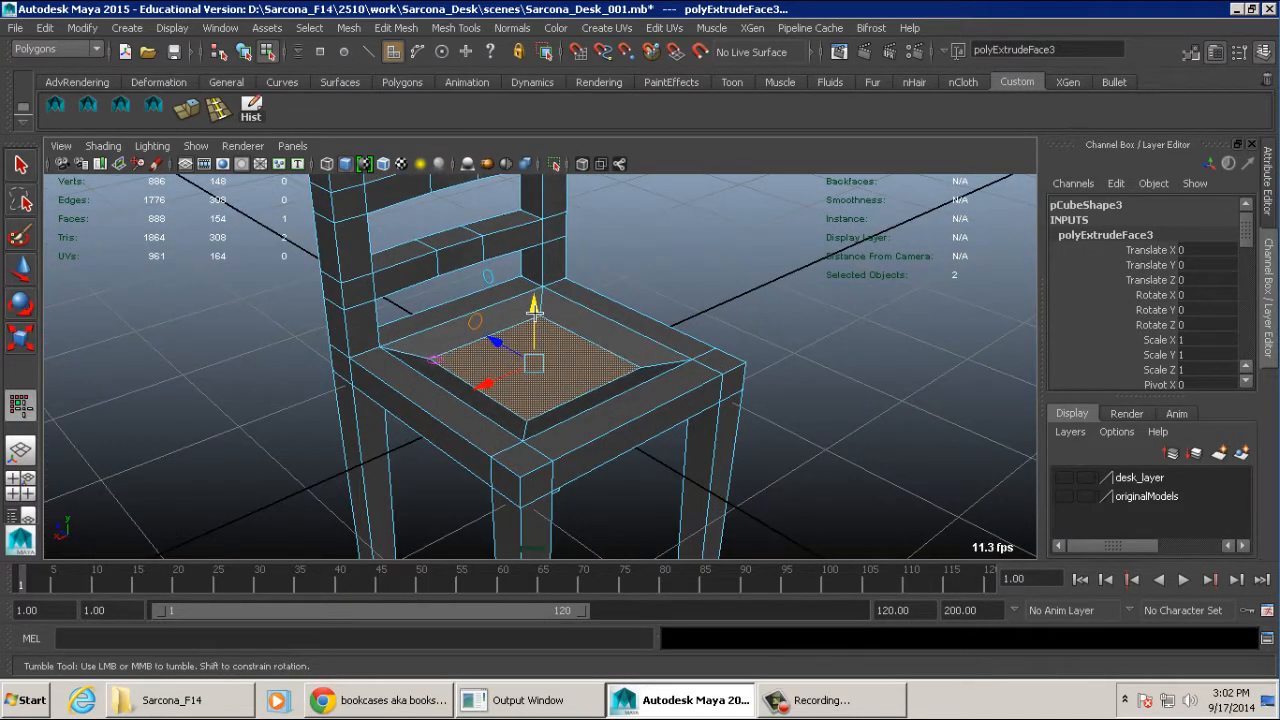
{"action": "left_click_drag", "start_coordinate": [654, 314], "coordinate": [592, 296], "text": "alt"}
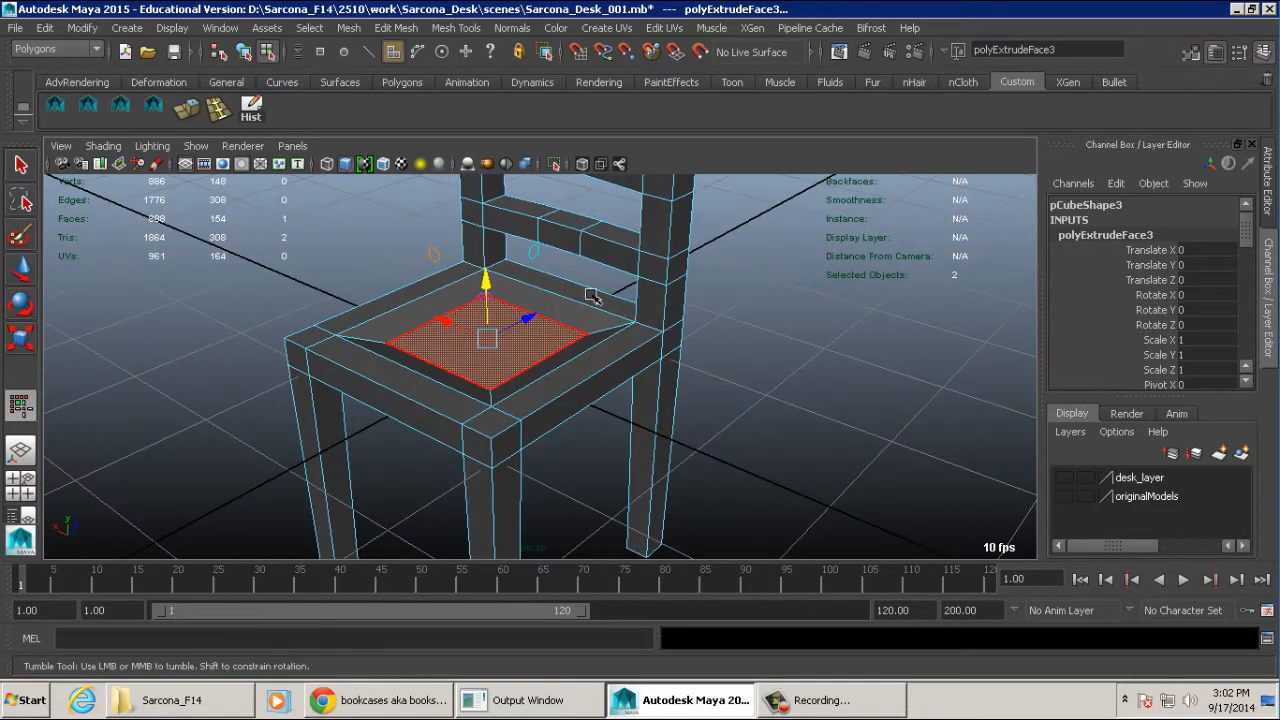
{"action": "key", "text": "F8"}
{"action": "left_click", "coordinate": [623, 335]}
{"action": "left_click_drag", "start_coordinate": [623, 337], "coordinate": [597, 343], "text": "alt"}
{"action": "left_click", "coordinate": [537, 340]}
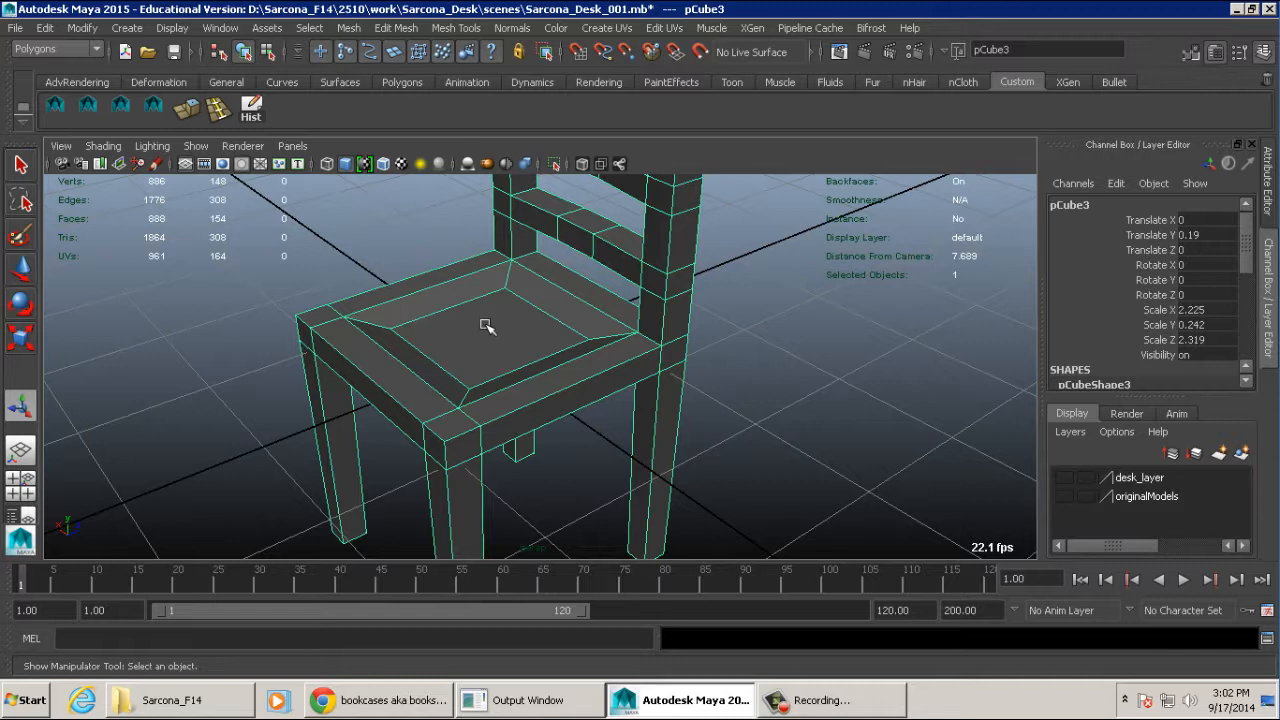
{"action": "left_click_drag", "start_coordinate": [457, 297], "coordinate": [503, 277], "text": "alt"}
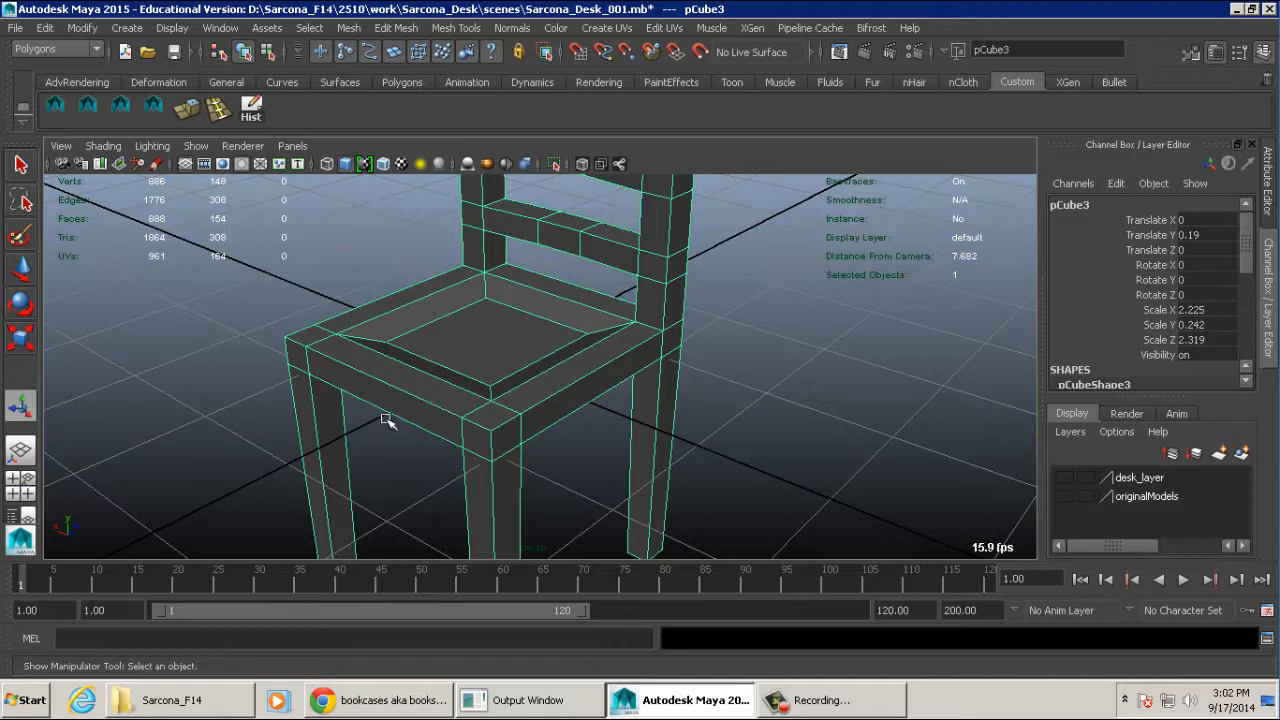
- Undo the recess and the extrusion of the seat's top face, and leave component mode
{"action": "left_click_drag", "start_coordinate": [387, 422], "coordinate": [553, 350], "text": "alt"}
{"action": "key", "text": "ctrl+z"}
{"action": "key", "text": "ctrl+z"}
{"action": "key", "text": "ctrl+z"}
{"action": "key", "text": "ctrl+z"}
{"action": "key", "text": "ctrl+z"}
{"action": "key", "text": "ctrl+z"}
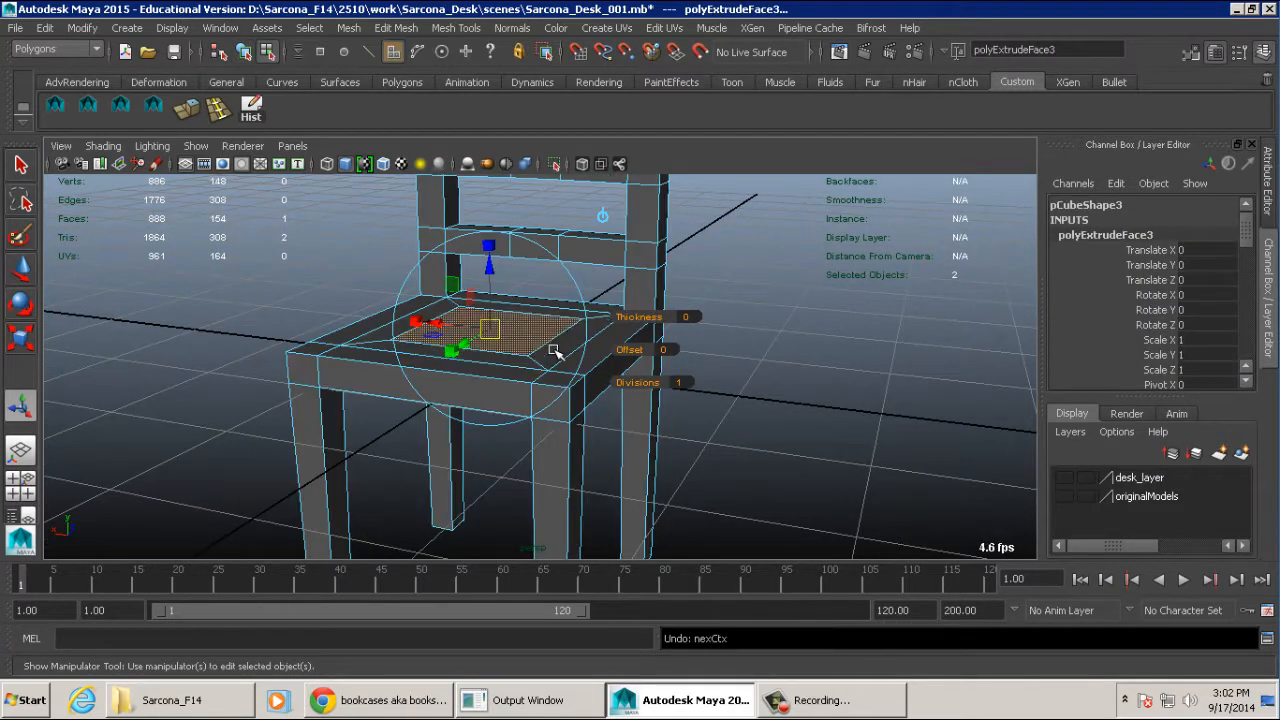
{"action": "key", "text": "ctrl+z"}
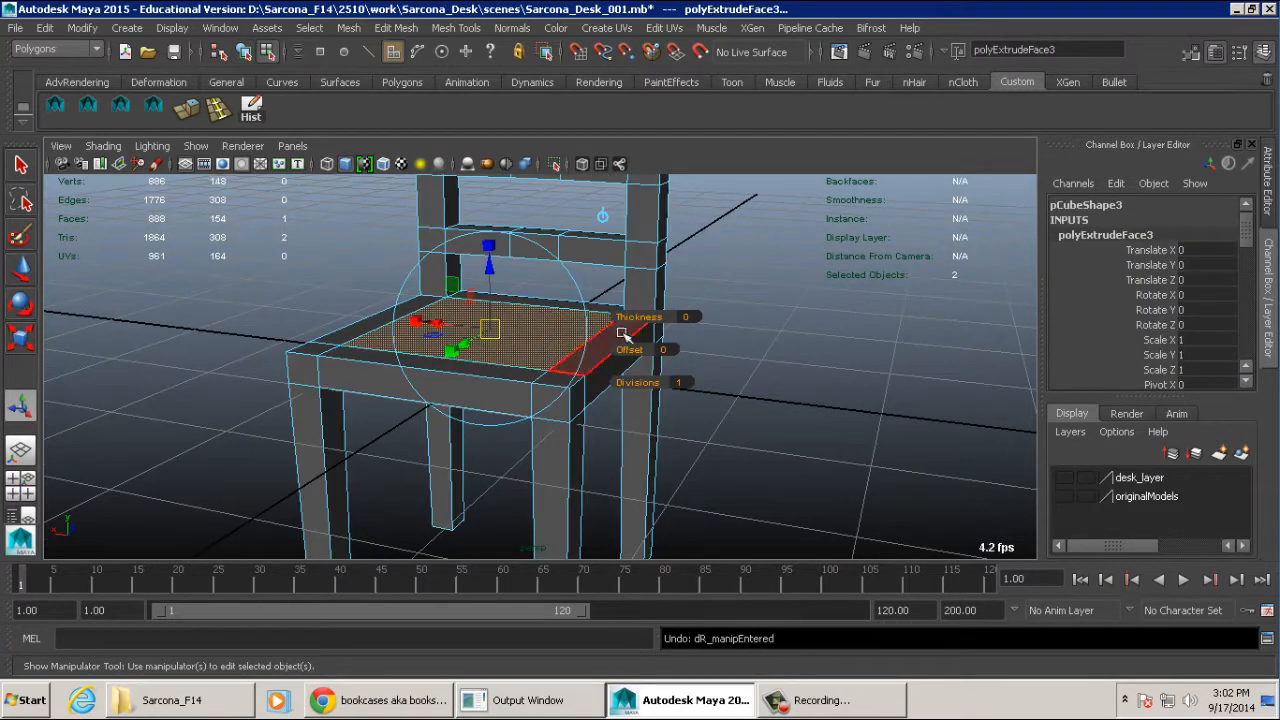
{"action": "left_click_drag", "start_coordinate": [556, 352], "coordinate": [688, 376], "text": "alt"}
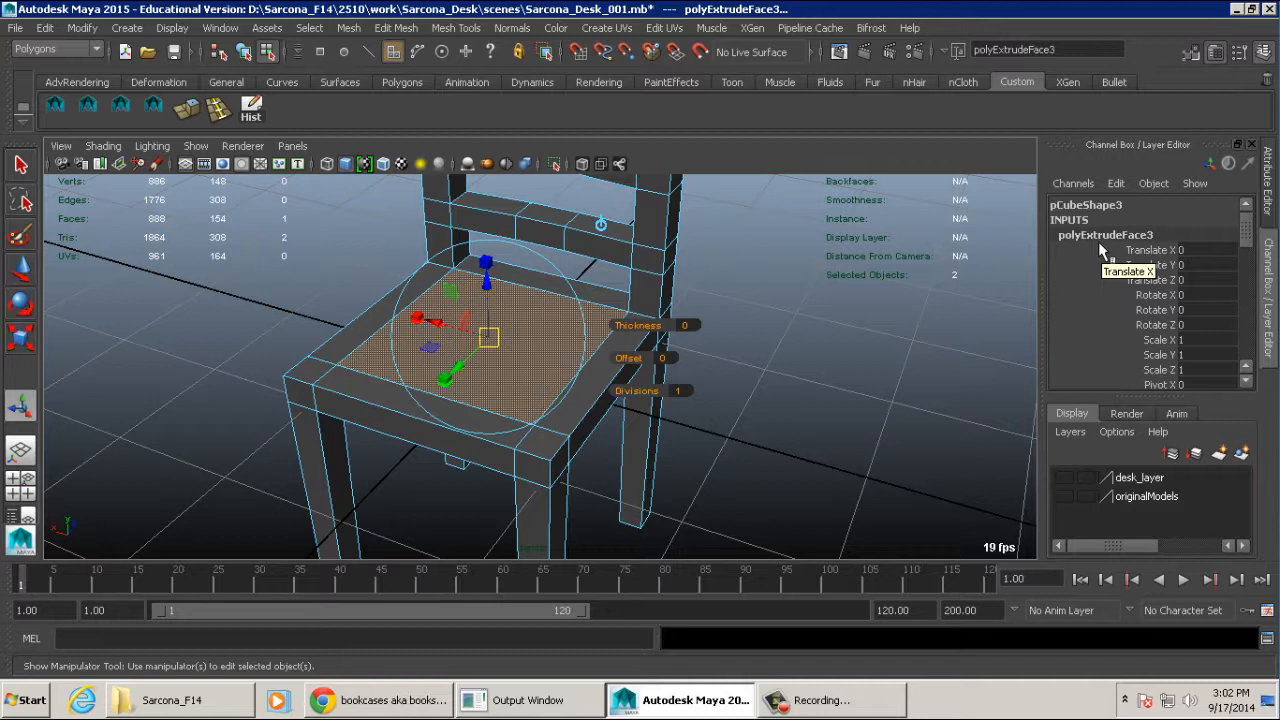
{"action": "key", "text": "ctrl+z"}
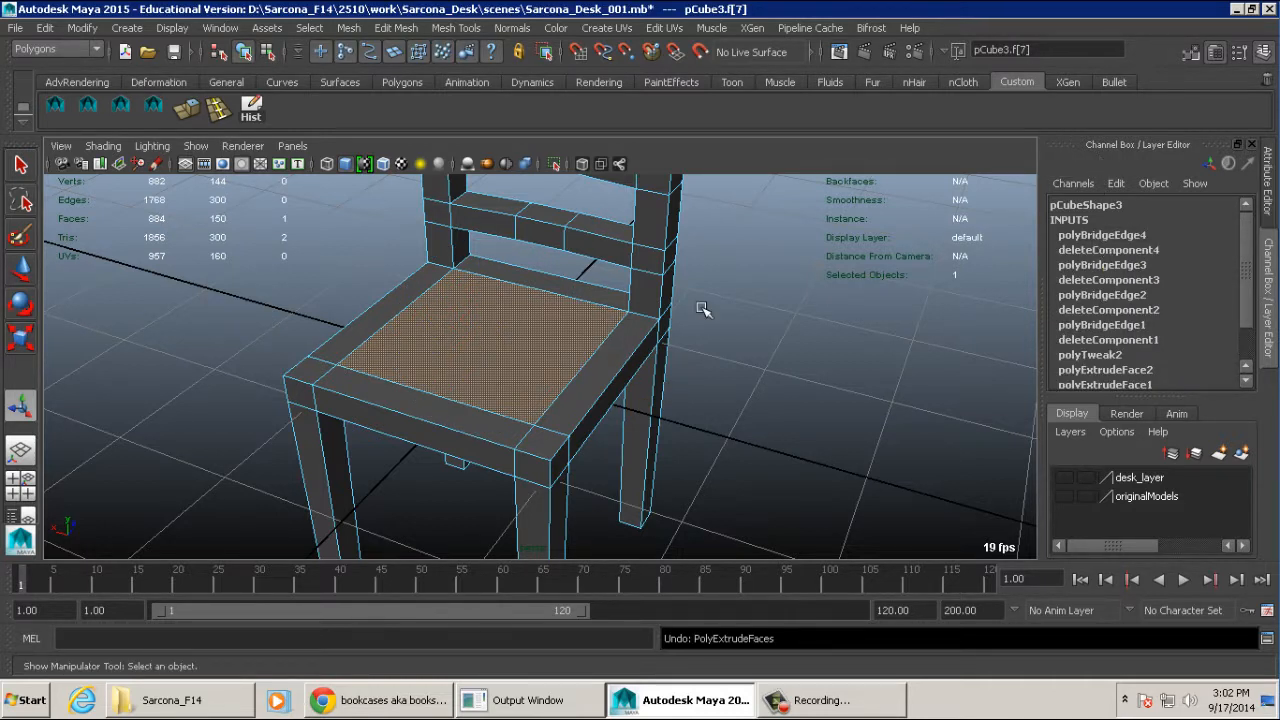
{"action": "scroll", "coordinate": [582, 294], "scroll_direction": "down", "scroll_amount": 2}
{"action": "key", "text": "F8"}
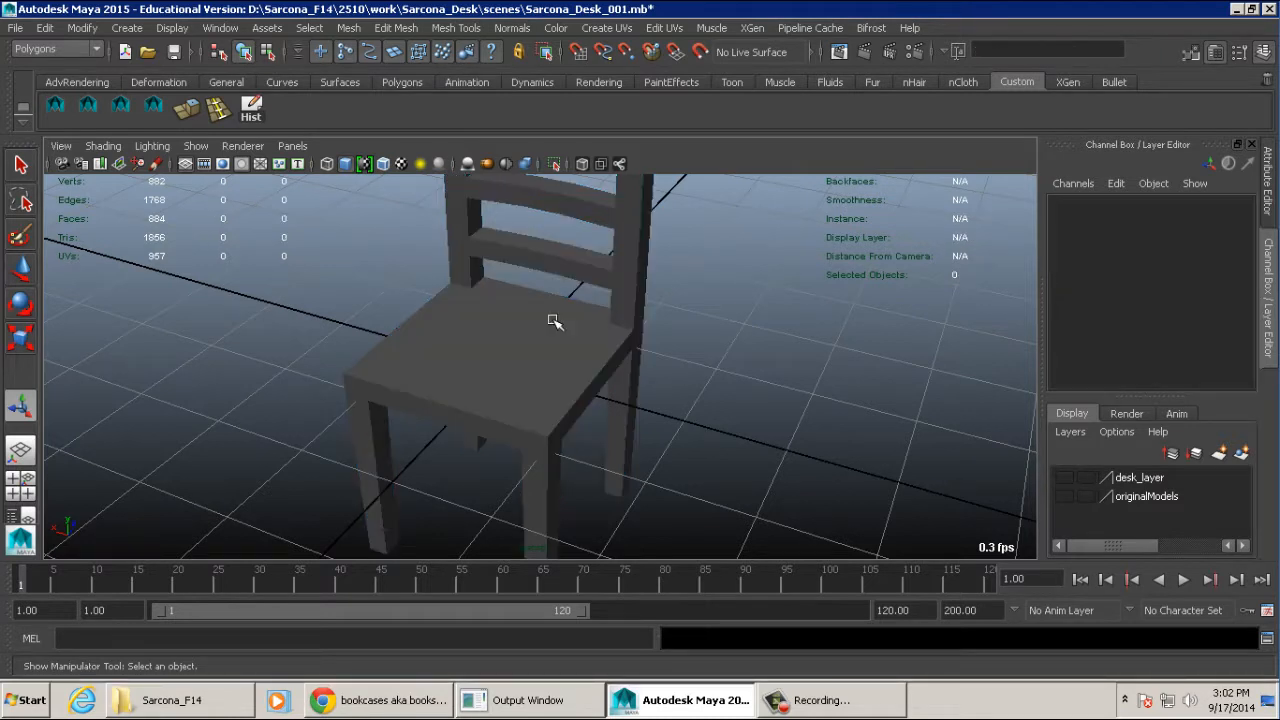
- Set the Insert Edge Loop Tool to multiple edge loops with 3 loops
{"action": "mouse_move", "coordinate": [582, 319]}
{"action": "left_mouse_down", "text": "alt"}
{"action": "mouse_move", "coordinate": [602, 314]}
{"action": "mouse_move", "coordinate": [603, 329]}
{"action": "left_mouse_up", "text": "alt"}
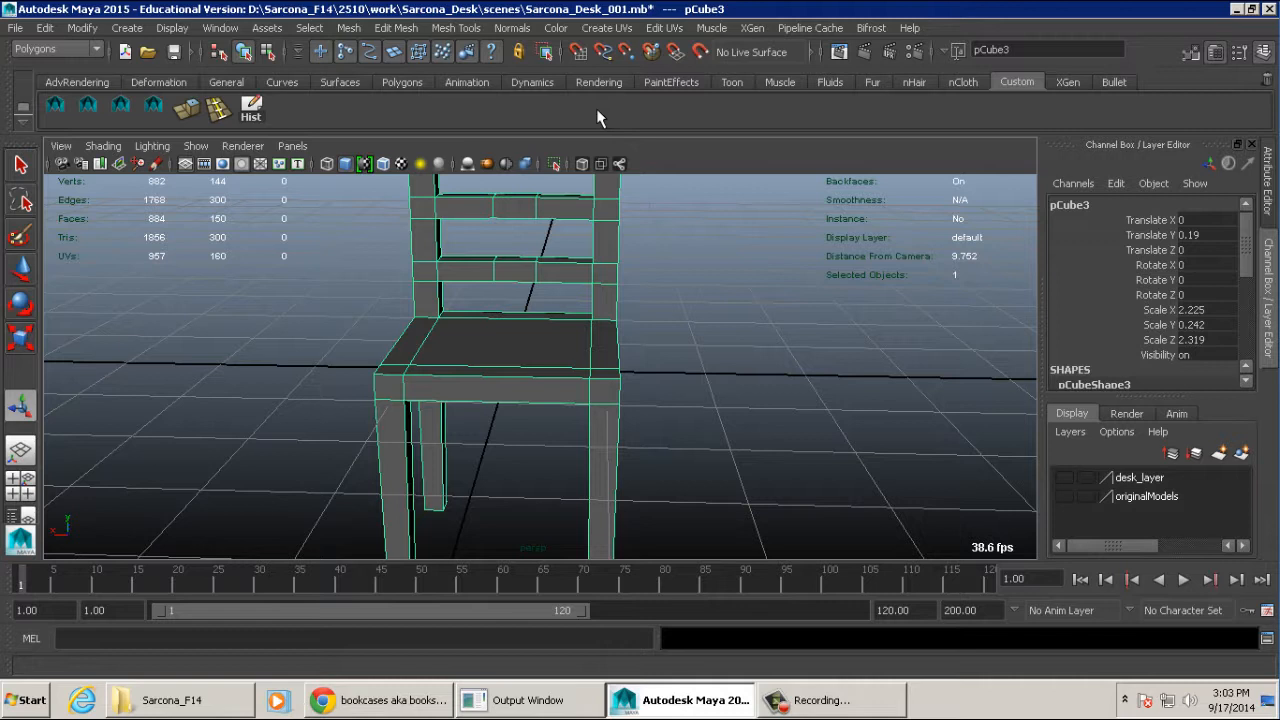
{"action": "left_click_drag", "start_coordinate": [566, 237], "coordinate": [566, 289], "text": "alt"}
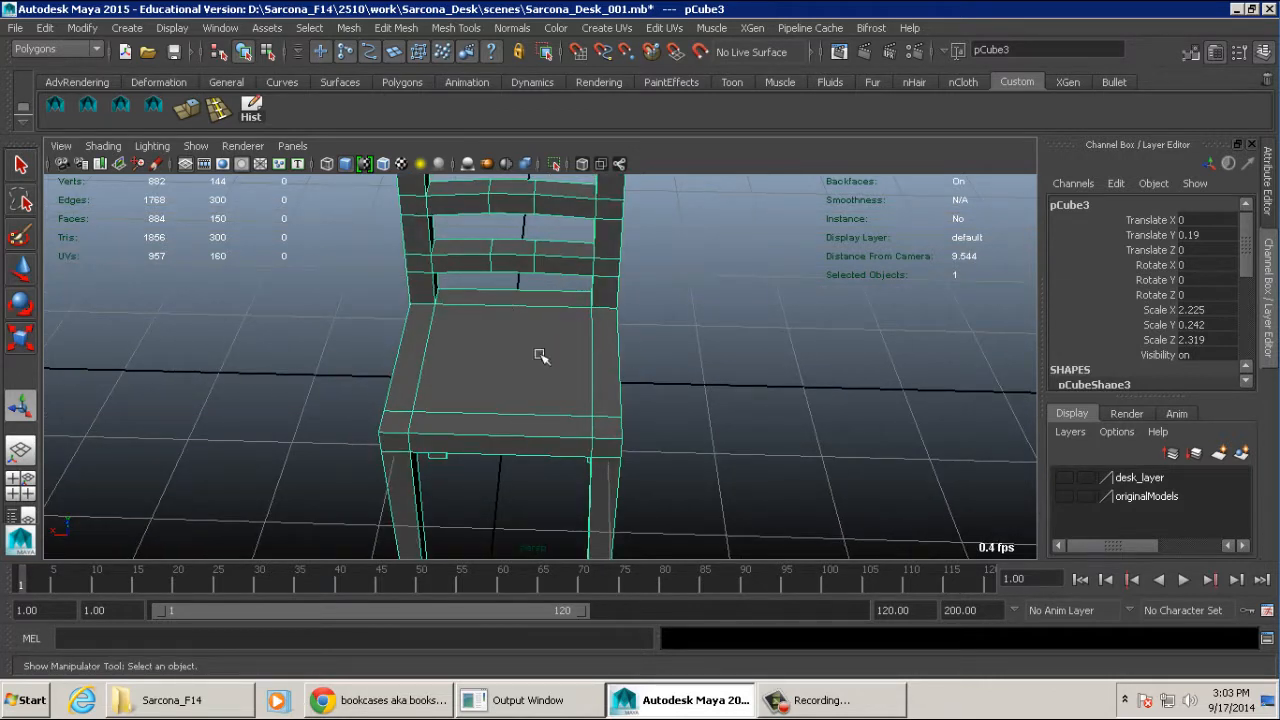
{"action": "left_click_drag", "start_coordinate": [578, 345], "coordinate": [620, 282], "text": "alt"}
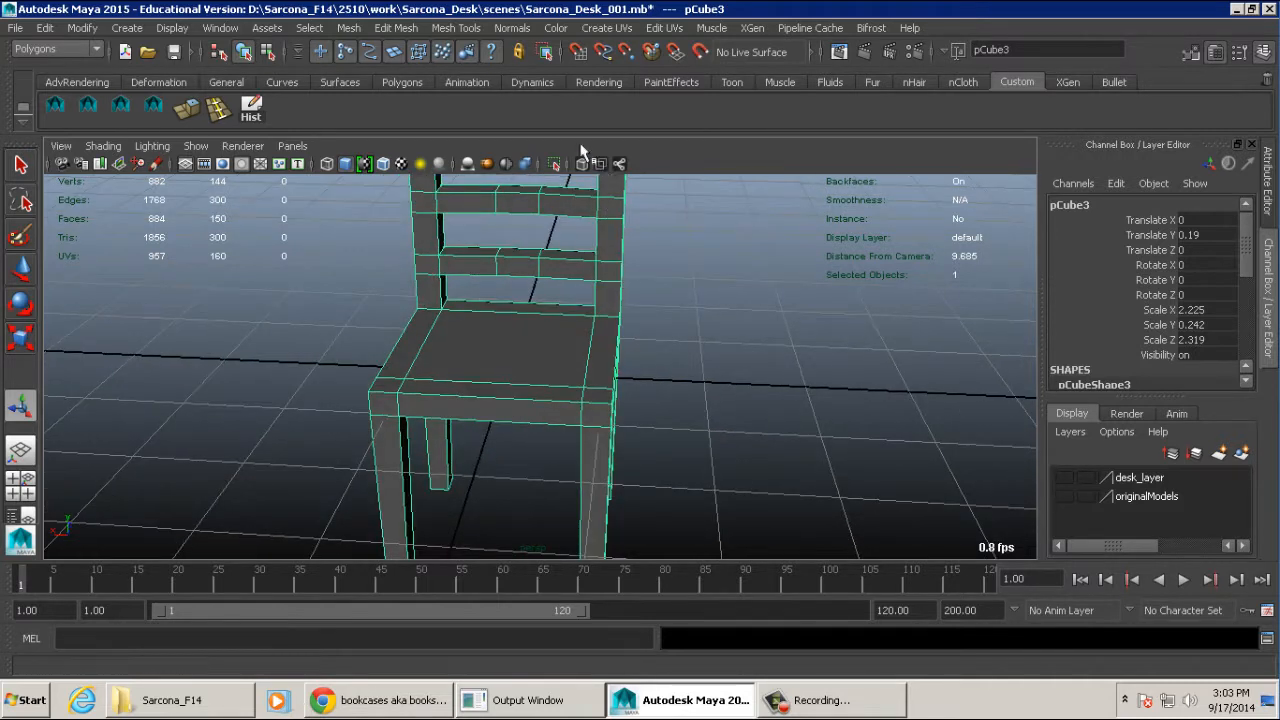
{"action": "left_click", "coordinate": [441, 30]}
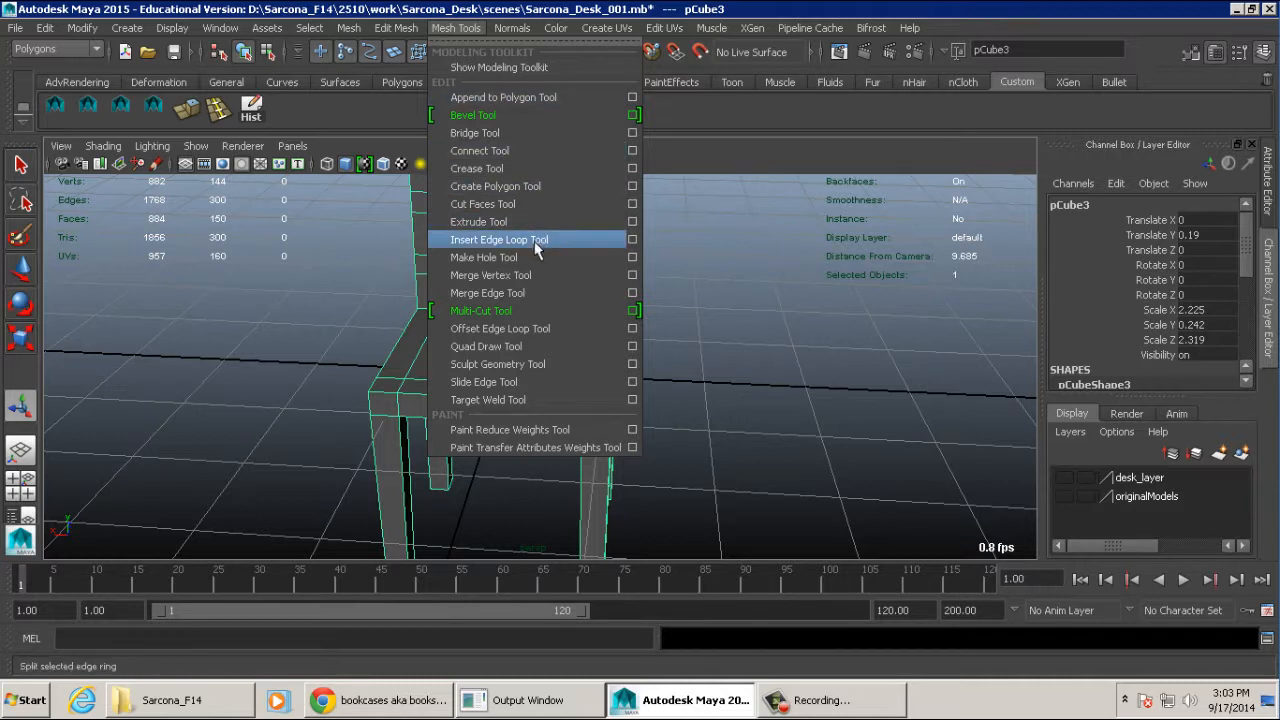
{"action": "left_click", "coordinate": [631, 240]}
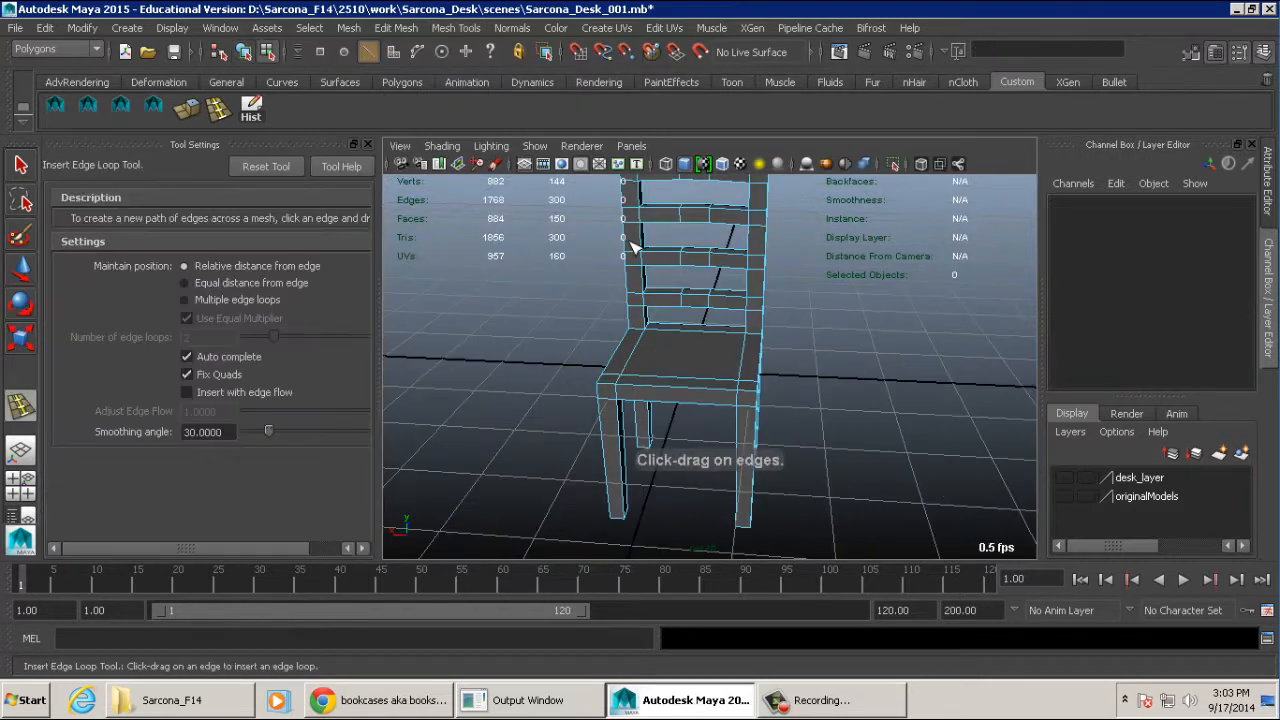
{"action": "left_click", "coordinate": [452, 28]}
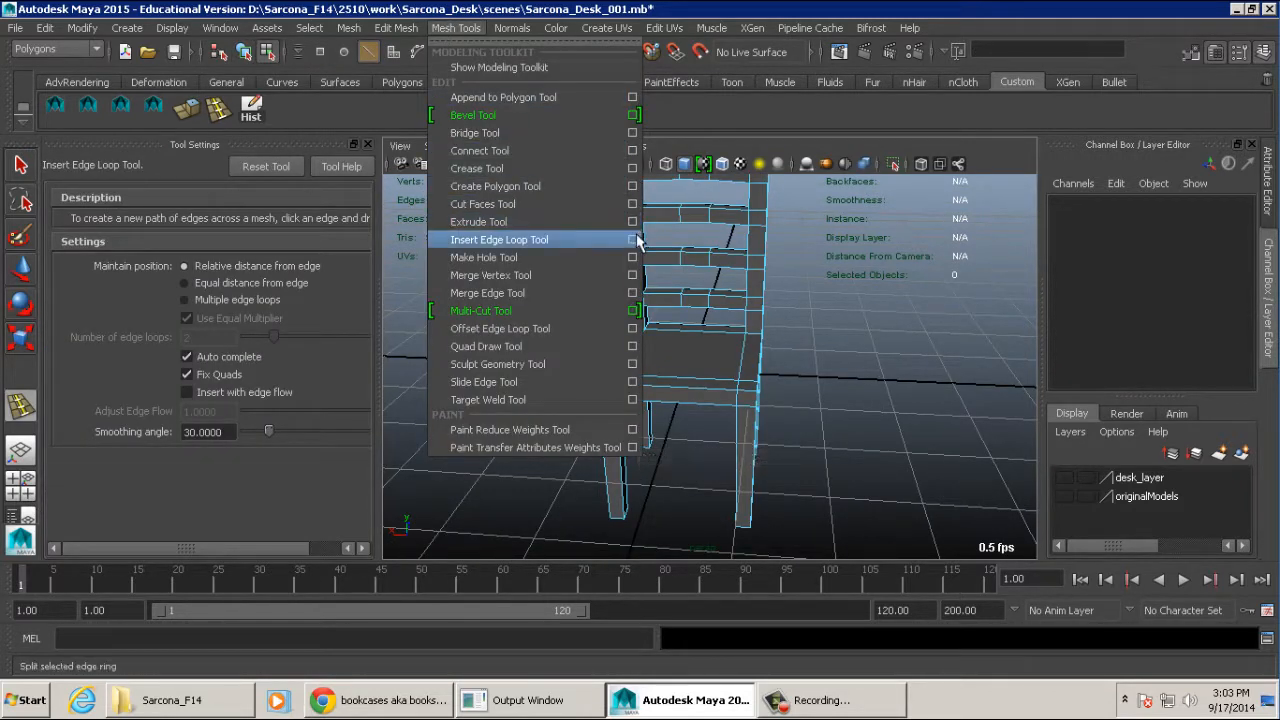
{"action": "left_click", "coordinate": [970, 235]}
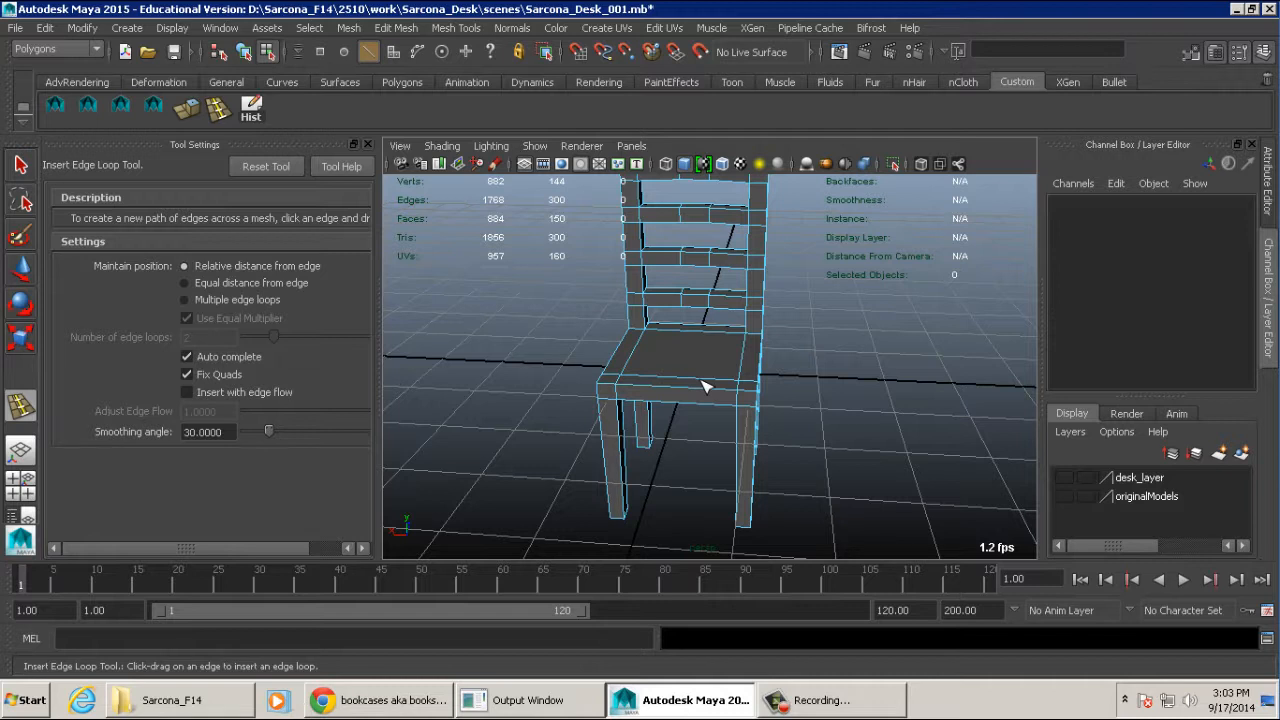
{"action": "left_click", "coordinate": [254, 297]}
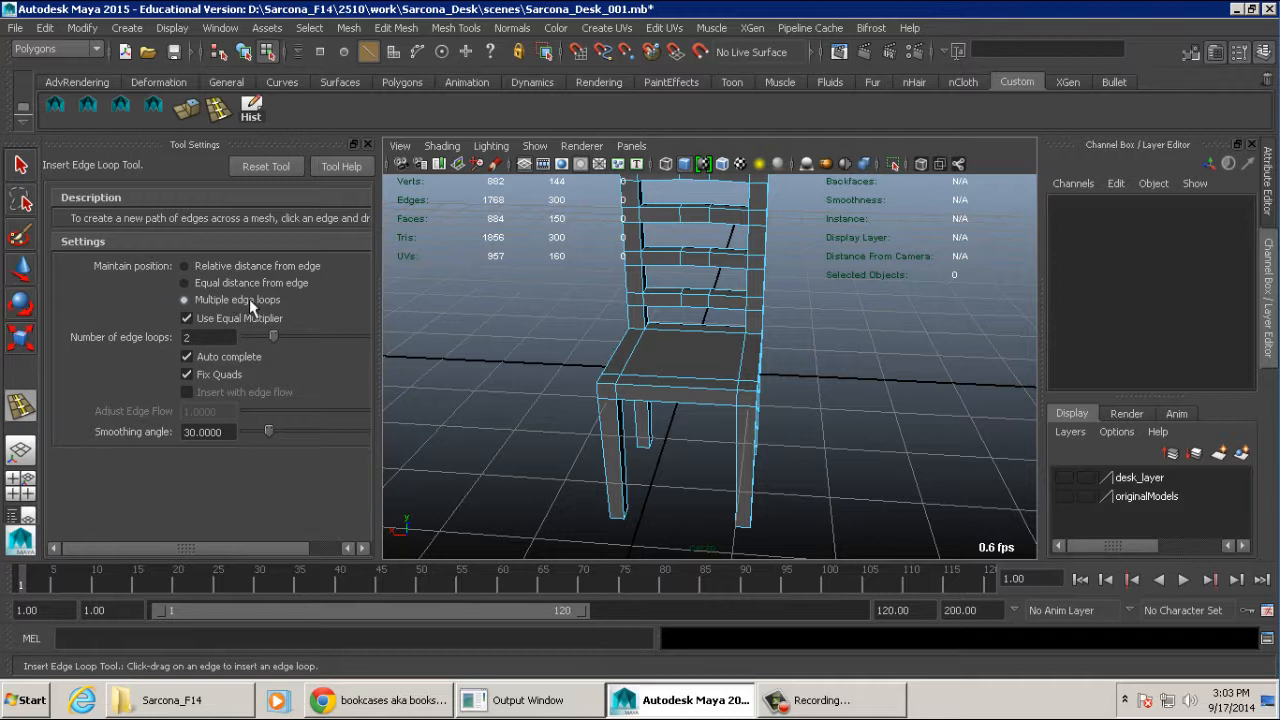
{"action": "double_click", "coordinate": [200, 337]}
{"action": "type", "text": "3"}
{"action": "key", "text": "Return"}
- Insert three evenly spaced edge loops across the seat in each direction, dividing its top into a grid
{"action": "scroll", "coordinate": [670, 395], "scroll_direction": "up", "scroll_amount": 5}
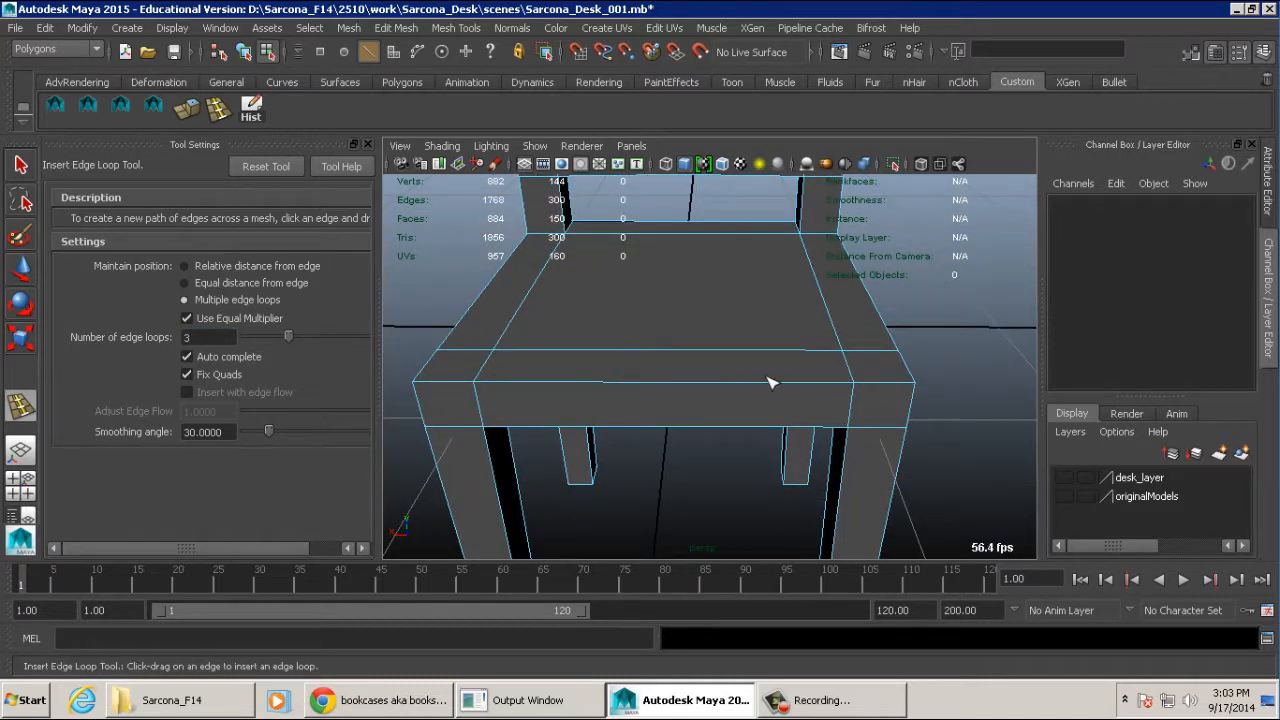
{"action": "left_click", "coordinate": [686, 383]}
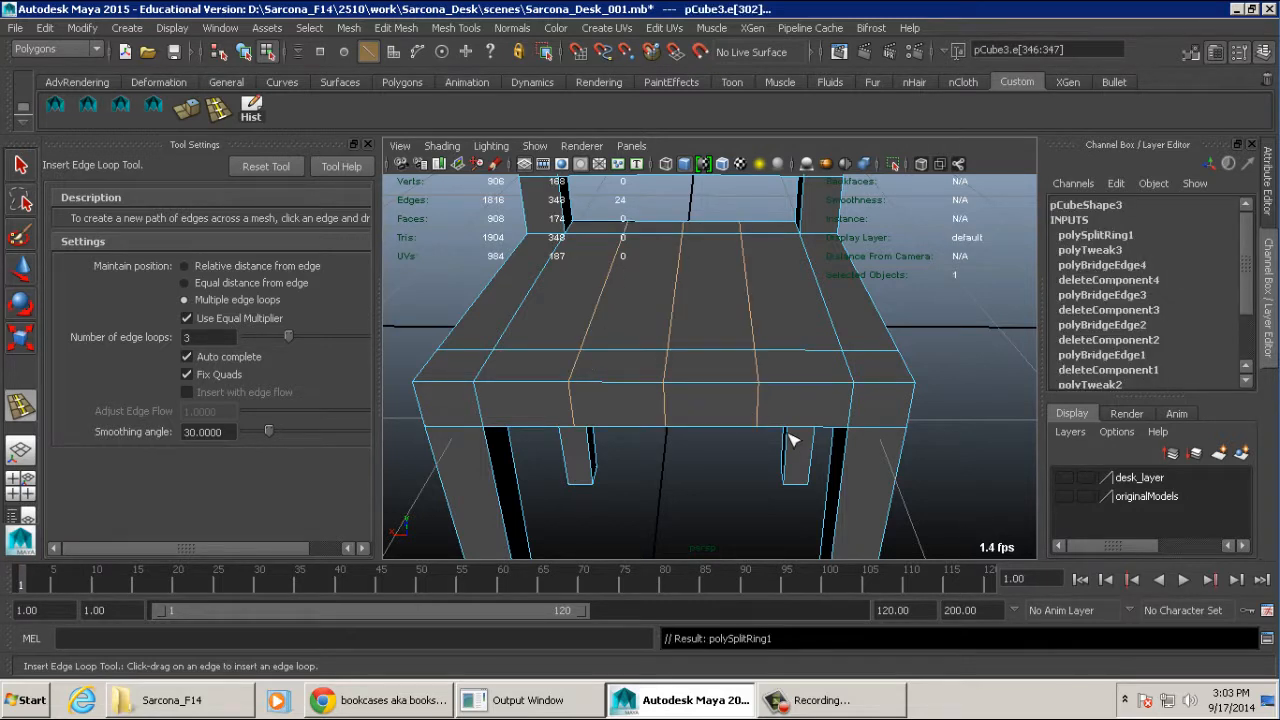
{"action": "left_click_drag", "start_coordinate": [795, 438], "coordinate": [626, 371], "text": "alt"}
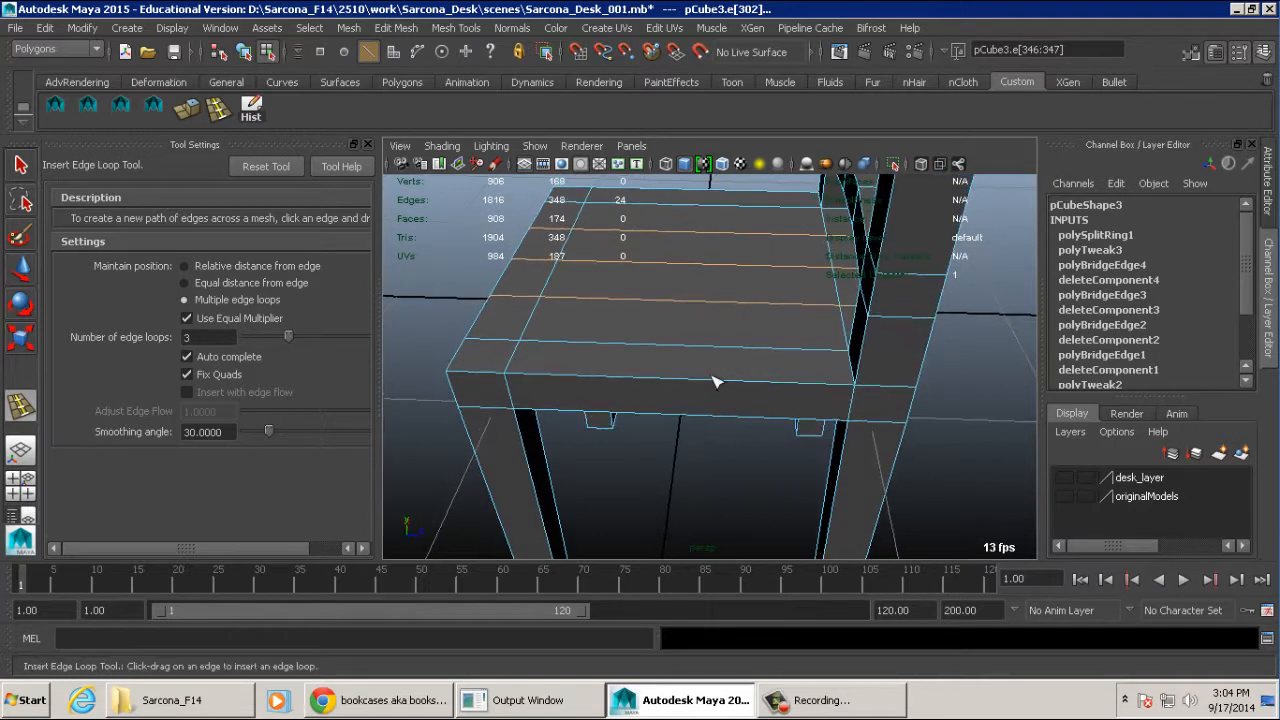
{"action": "left_click", "coordinate": [703, 385]}
{"action": "left_click_drag", "start_coordinate": [648, 424], "coordinate": [801, 432], "text": "alt"}
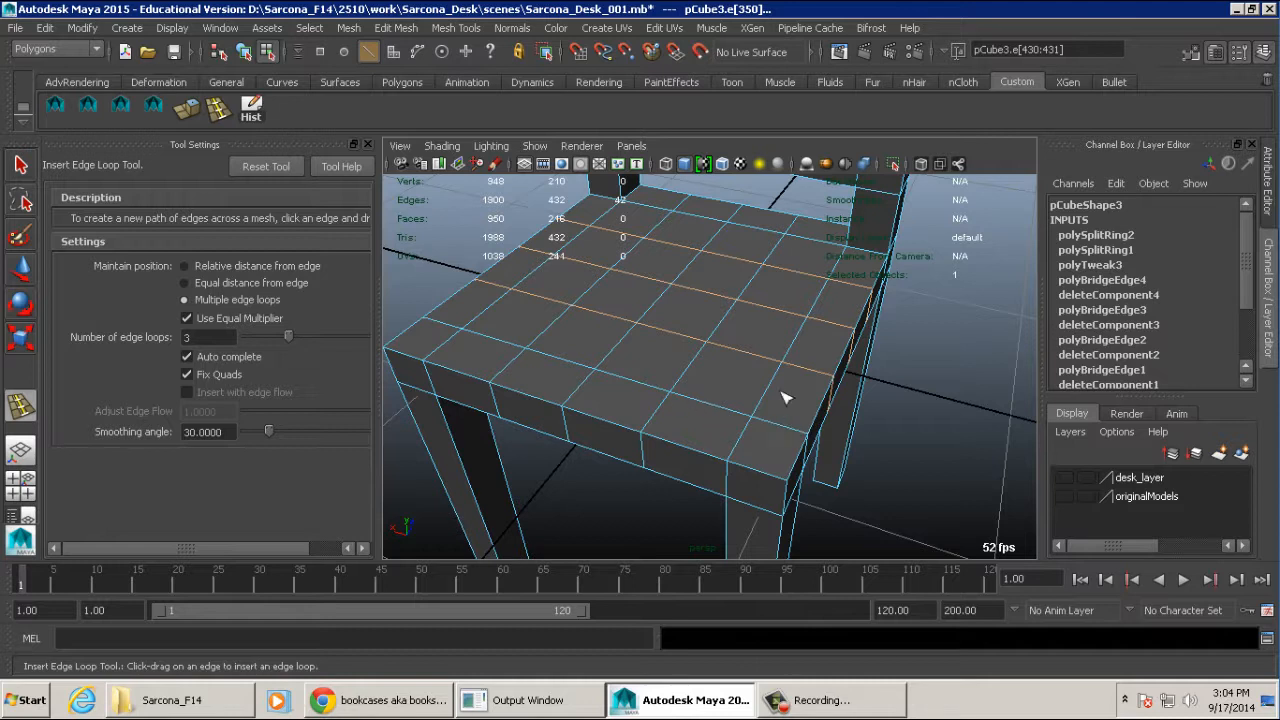
{"action": "right_click_drag", "start_coordinate": [782, 393], "coordinate": [651, 385], "text": "alt"}
{"action": "left_click_drag", "start_coordinate": [651, 385], "coordinate": [697, 362], "text": "alt"}
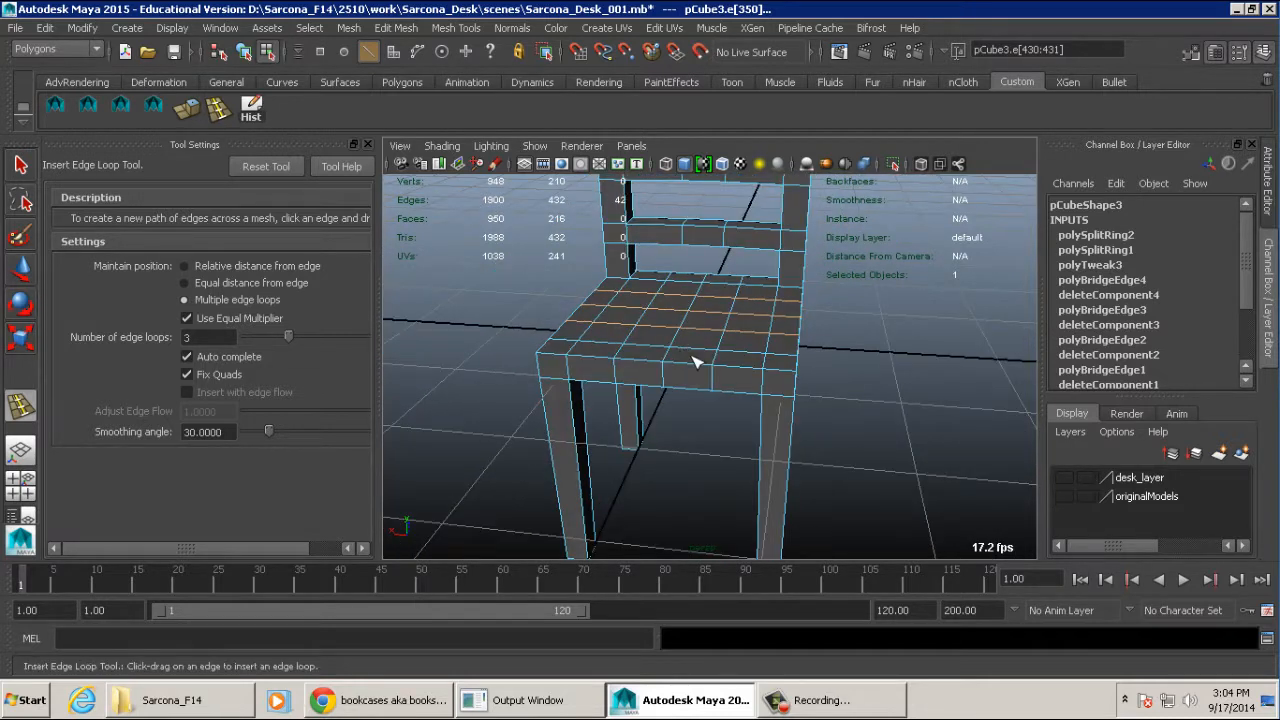
- Switch to the Move tool and vertex mode and select the vertex at the centre of the seat's top
{"action": "key", "text": "w"}
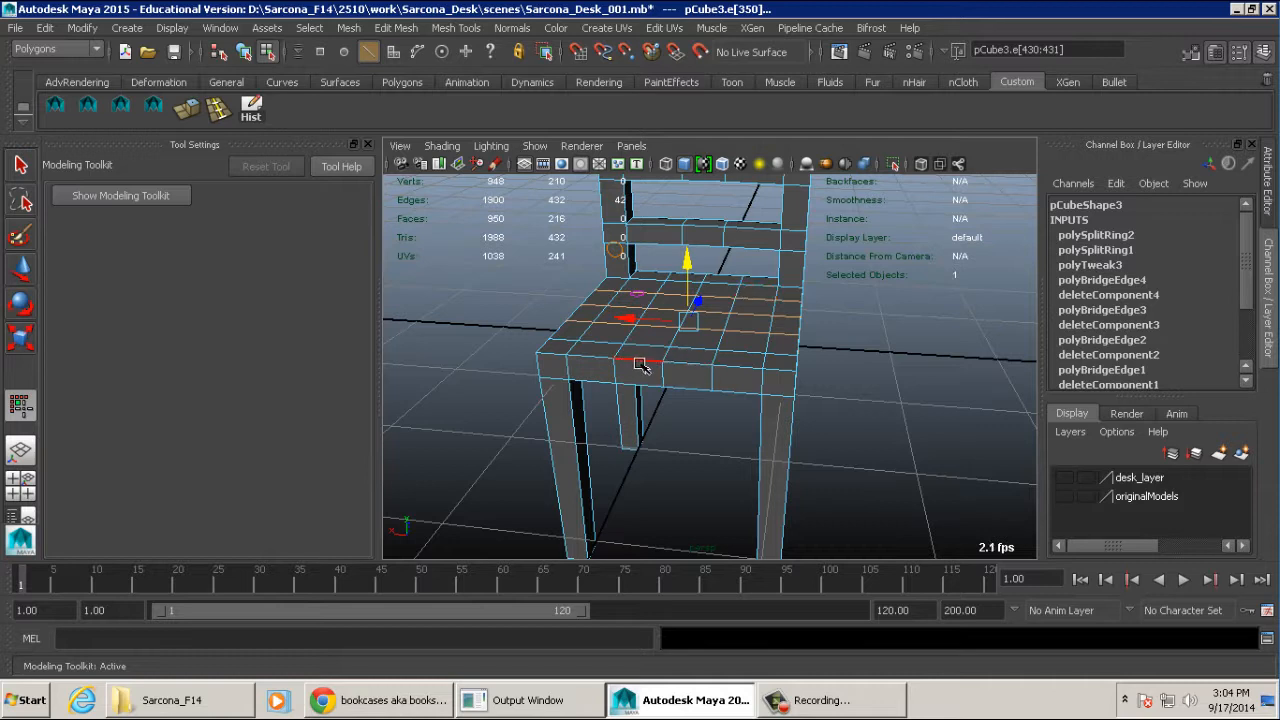
{"action": "left_click_drag", "start_coordinate": [635, 361], "coordinate": [706, 365], "text": "alt"}
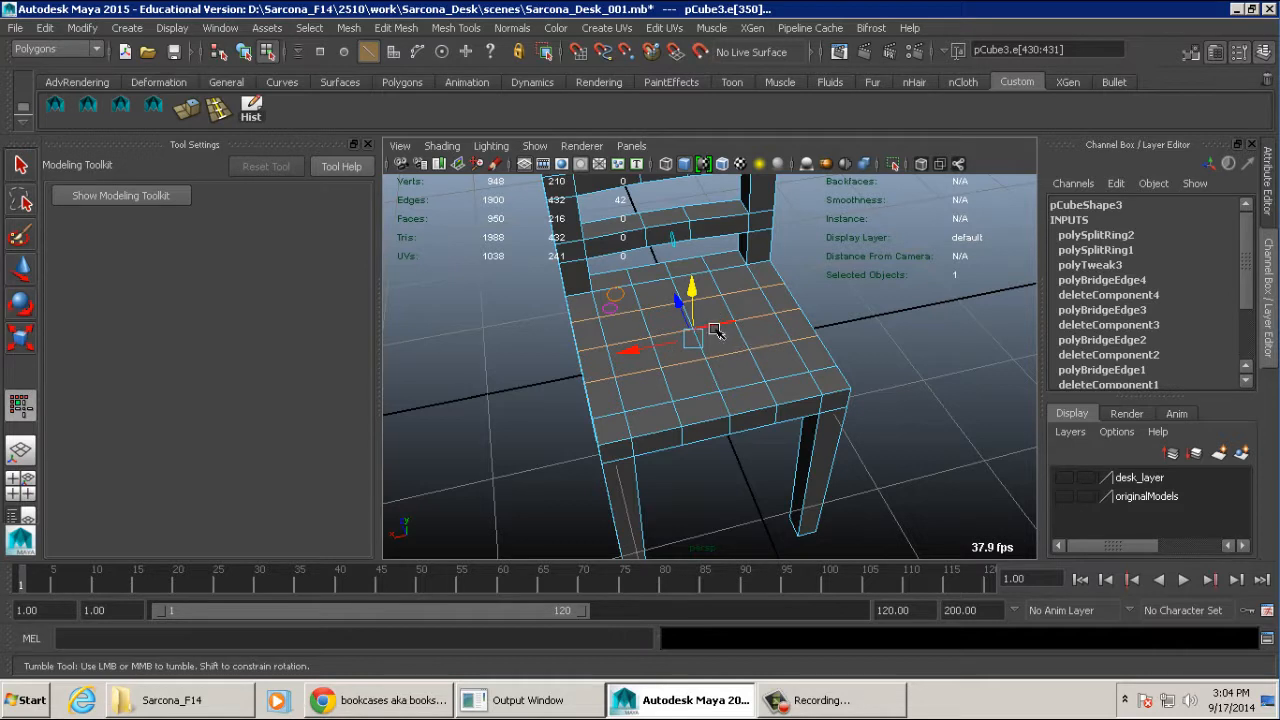
{"action": "right_click_drag", "start_coordinate": [745, 323], "coordinate": [620, 295]}
{"action": "left_click", "coordinate": [900, 288]}
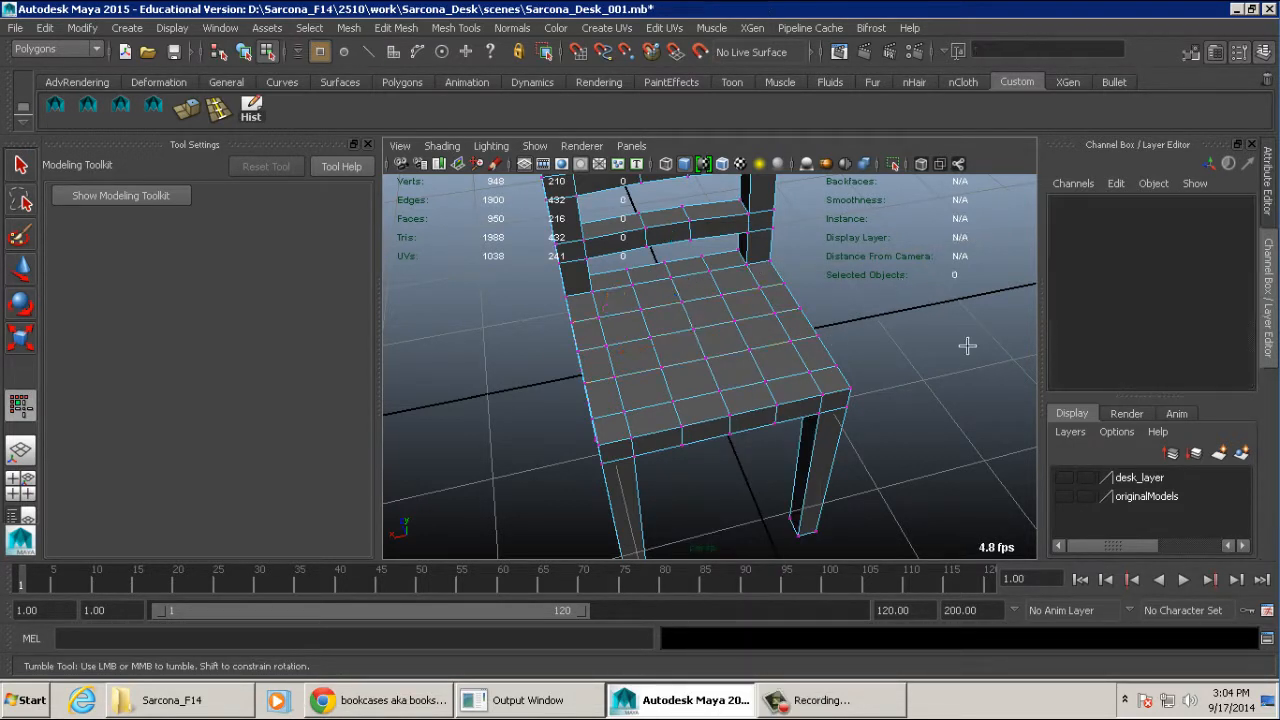
{"action": "left_click", "coordinate": [691, 329]}
{"action": "left_click_drag", "start_coordinate": [823, 374], "coordinate": [669, 383], "text": "alt"}
{"action": "right_click_drag", "start_coordinate": [669, 383], "coordinate": [848, 393], "text": "alt"}
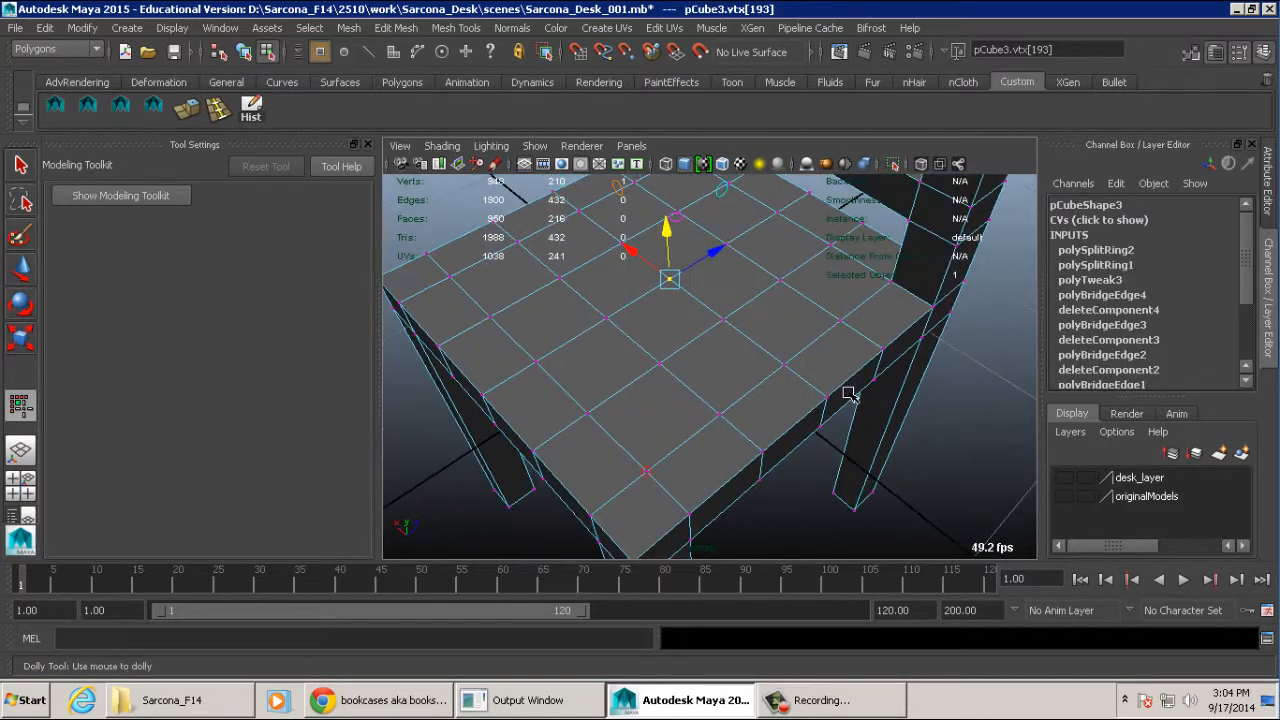
- Try lowering only the seat's centre vertex to dent the seat, and undo that move
{"action": "left_click_drag", "start_coordinate": [848, 393], "coordinate": [669, 349], "text": "alt"}
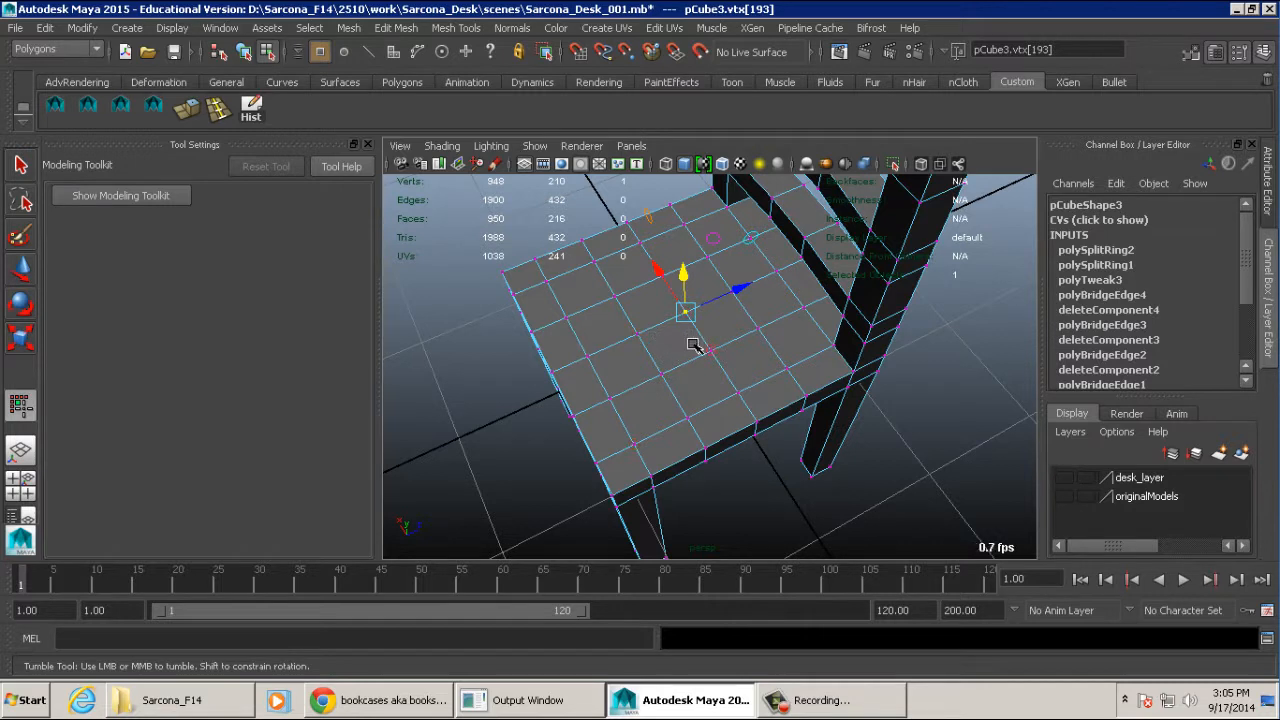
{"action": "left_click_drag", "start_coordinate": [693, 347], "coordinate": [688, 282], "text": "alt"}
{"action": "middle_click_drag", "start_coordinate": [688, 282], "coordinate": [690, 319], "text": "alt"}
{"action": "left_click_drag", "start_coordinate": [688, 280], "coordinate": [688, 292]}
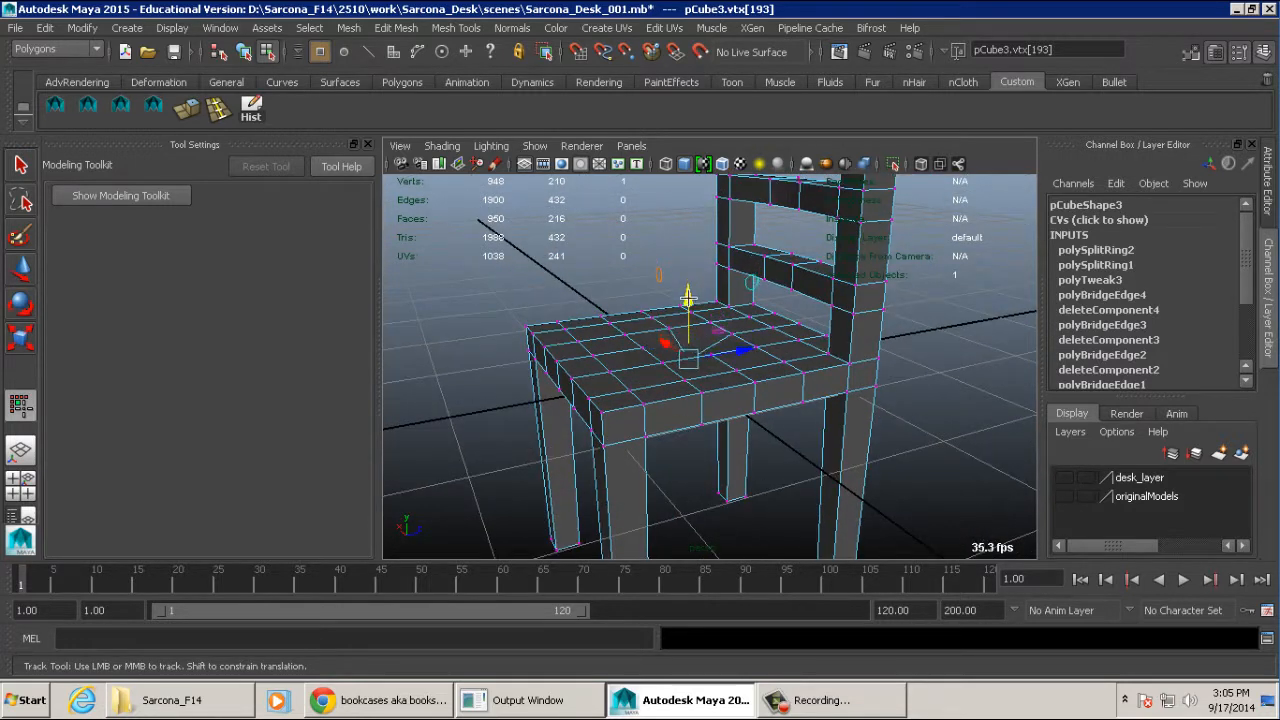
{"action": "right_click_drag", "start_coordinate": [607, 371], "coordinate": [930, 374], "text": "alt"}
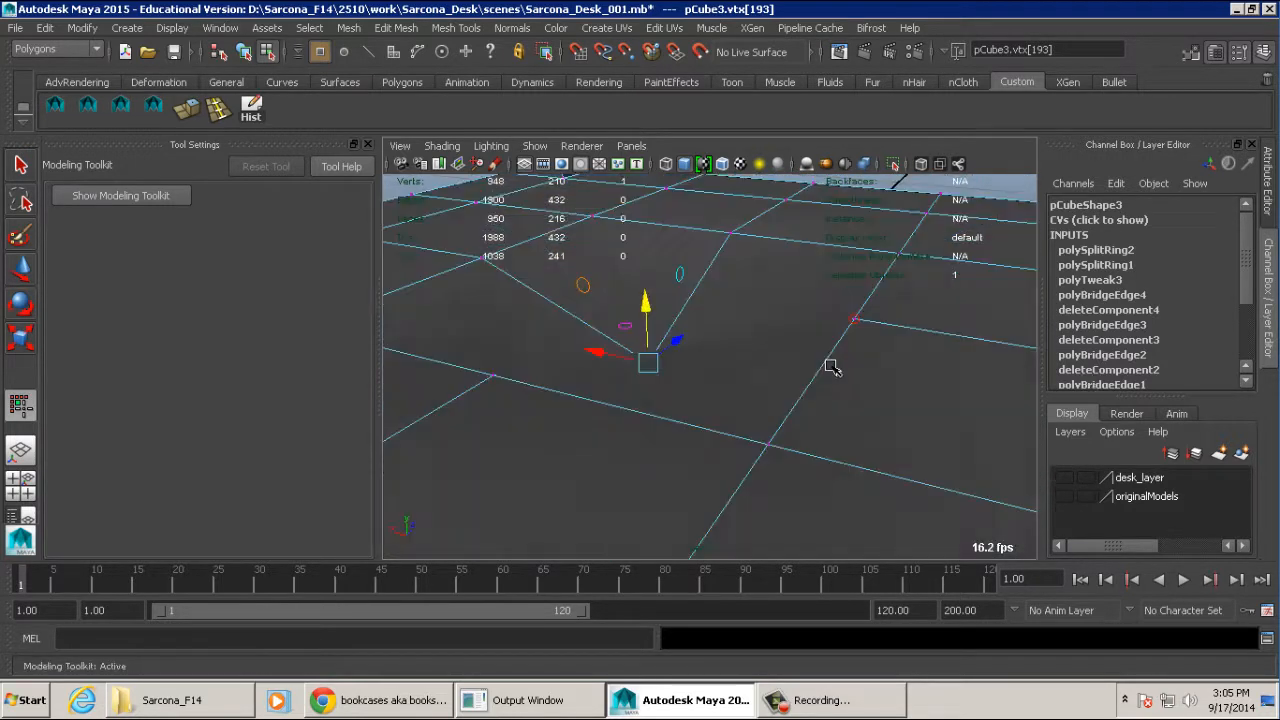
{"action": "mouse_move", "coordinate": [831, 366]}
{"action": "left_mouse_down", "text": "alt"}
{"action": "mouse_move", "coordinate": [843, 366]}
{"action": "mouse_move", "coordinate": [815, 370]}
{"action": "left_mouse_up", "text": "alt"}
{"action": "right_click_drag", "start_coordinate": [815, 370], "coordinate": [630, 370], "text": "alt"}
{"action": "left_click_drag", "start_coordinate": [688, 382], "coordinate": [640, 374], "text": "alt"}
{"action": "right_click_drag", "start_coordinate": [640, 374], "coordinate": [546, 366], "text": "alt"}
{"action": "key", "text": "ctrl+z"}
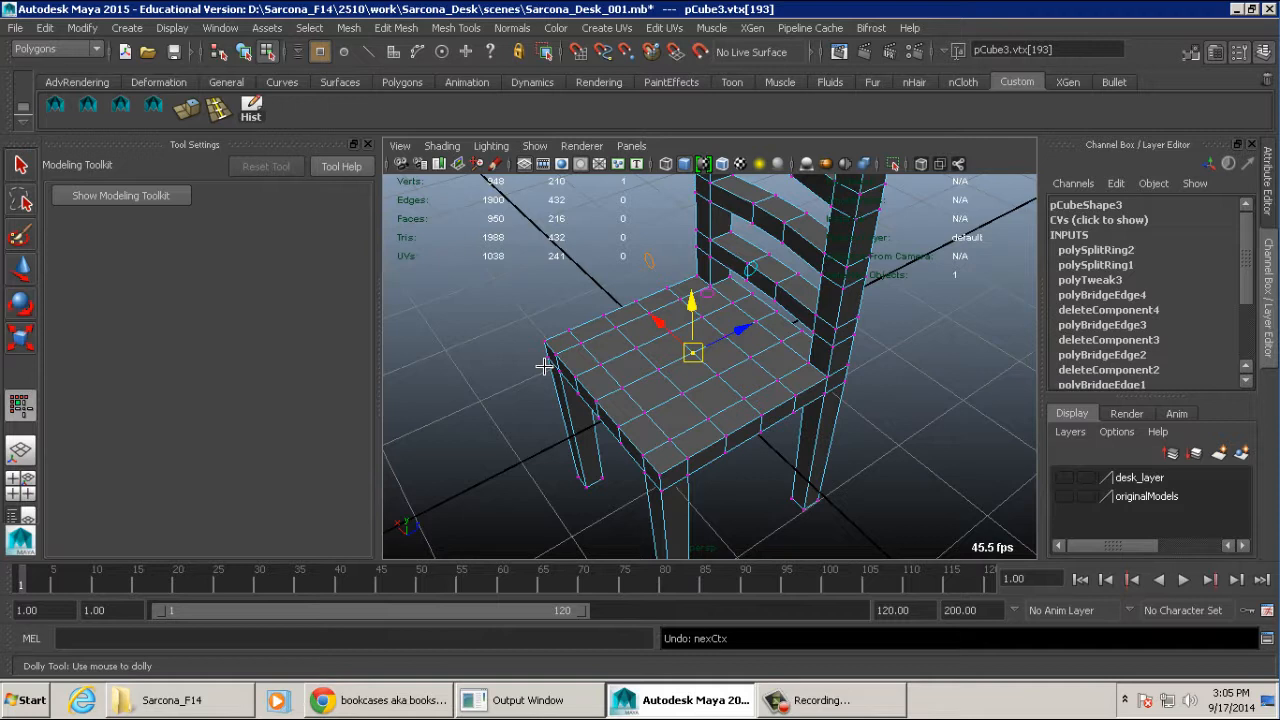
- Turn on soft selection around the seat's centre vertex and view its falloff over the whole chair
{"action": "key", "text": "b"}
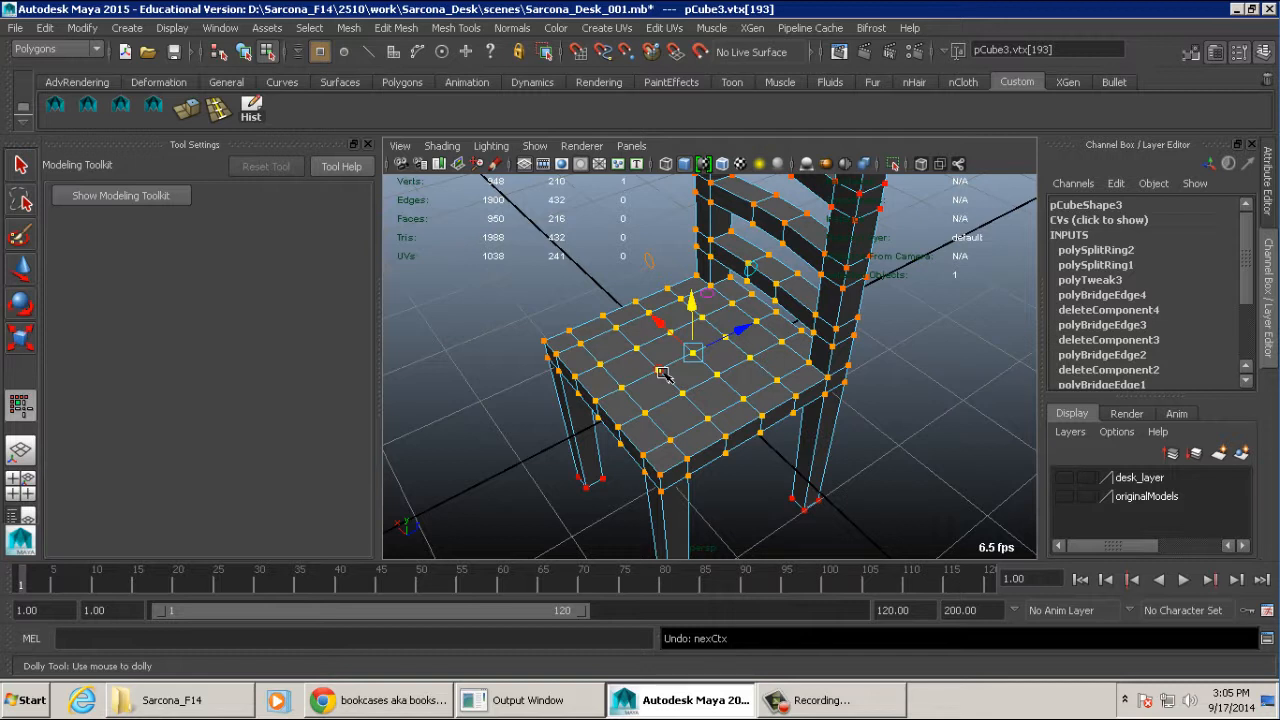
{"action": "right_click_drag", "start_coordinate": [838, 378], "coordinate": [600, 359], "text": "alt"}
{"action": "left_click_drag", "start_coordinate": [600, 359], "coordinate": [577, 334], "text": "alt"}
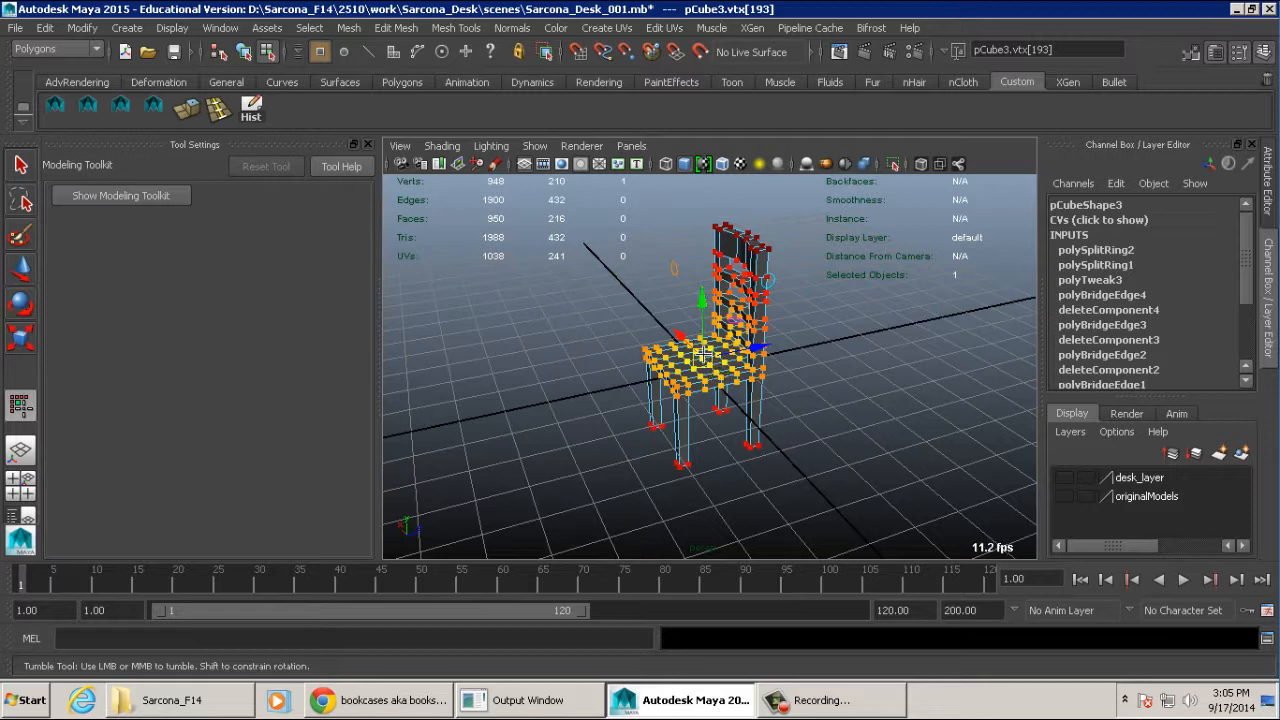
- Shrink the soft-selection falloff around the seat's centre vertex so it reaches only the surrounding seat vertices
{"action": "left_click_drag", "start_coordinate": [702, 356], "coordinate": [771, 394]}
{"action": "right_click_drag", "start_coordinate": [771, 394], "coordinate": [815, 397], "text": "alt"}
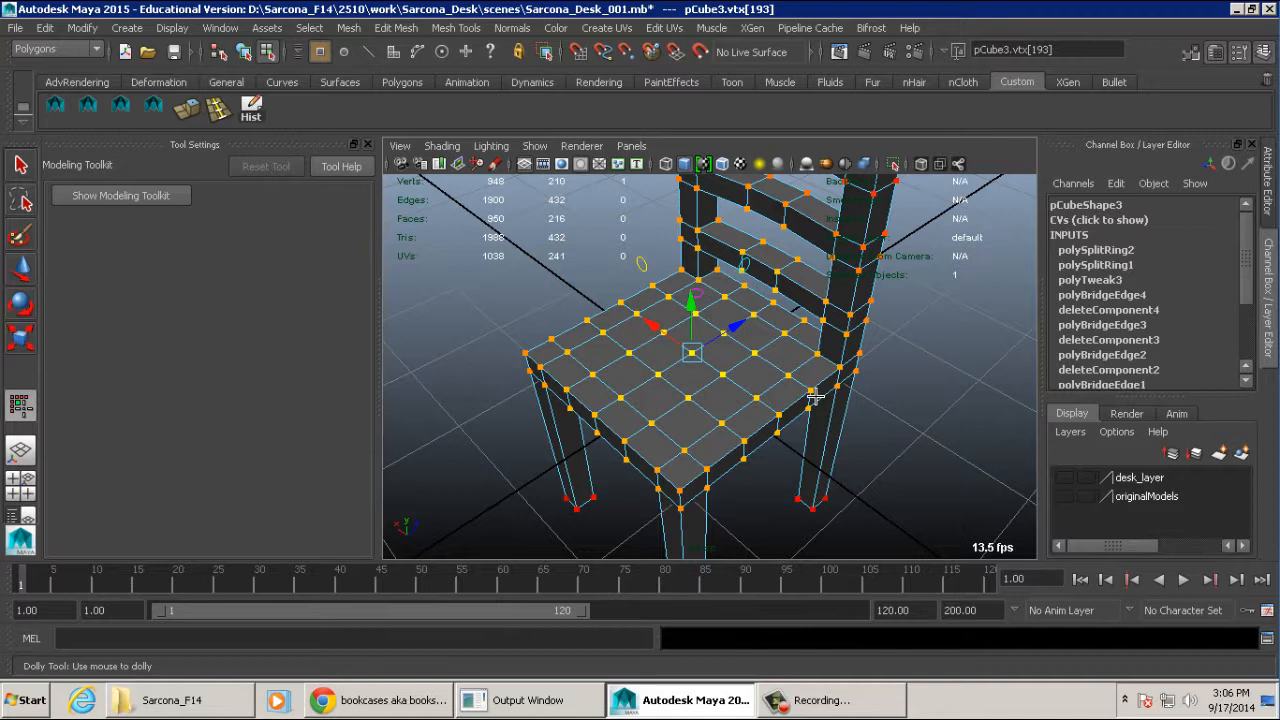
{"action": "left_click", "coordinate": [633, 370]}
{"action": "key", "text": "b"}
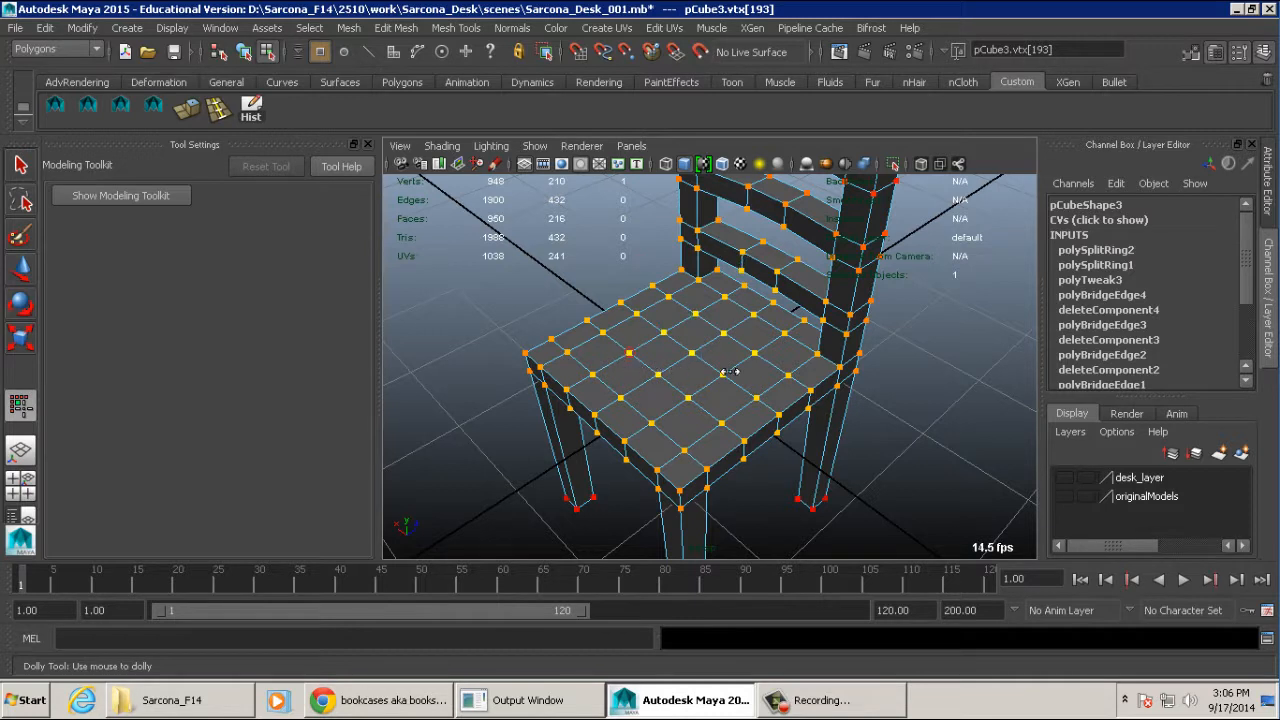
{"action": "left_click_drag", "start_coordinate": [731, 371], "coordinate": [829, 372]}
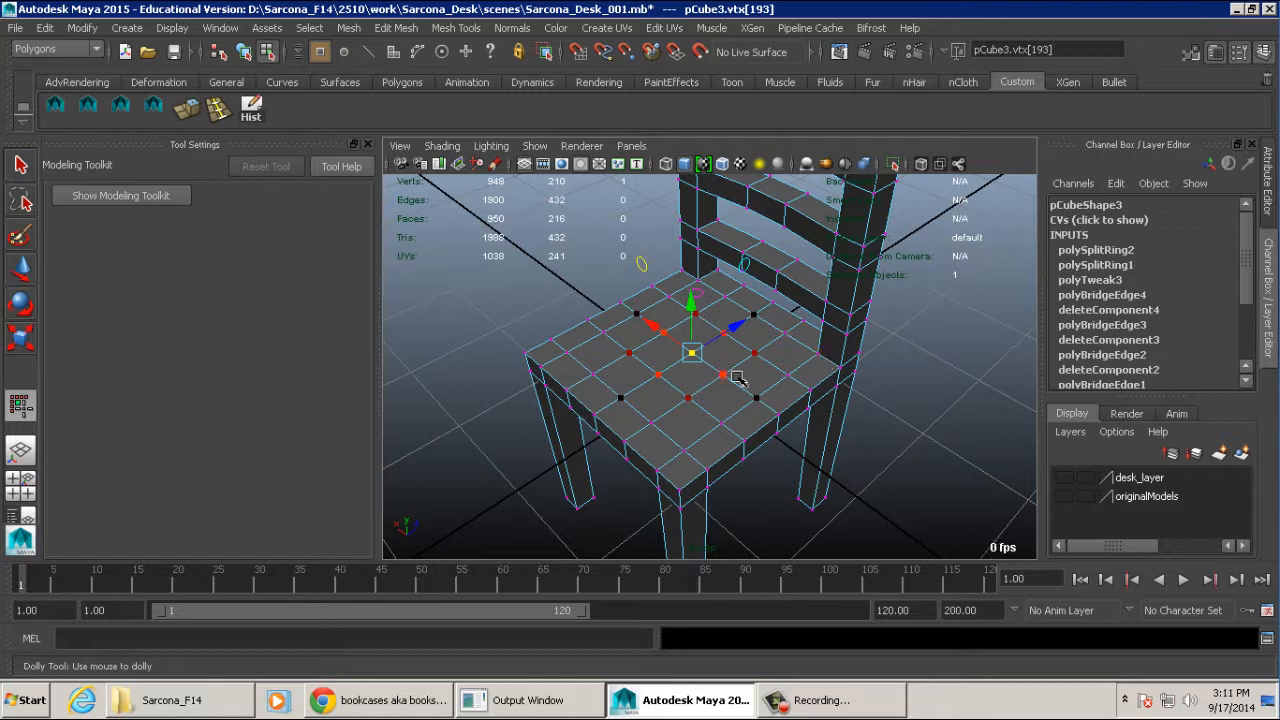
- Widen the soft-selection falloff slightly and lower the seat's centre vertex to form a soft dip
{"action": "left_click_drag", "start_coordinate": [740, 378], "coordinate": [735, 347], "text": "alt"}
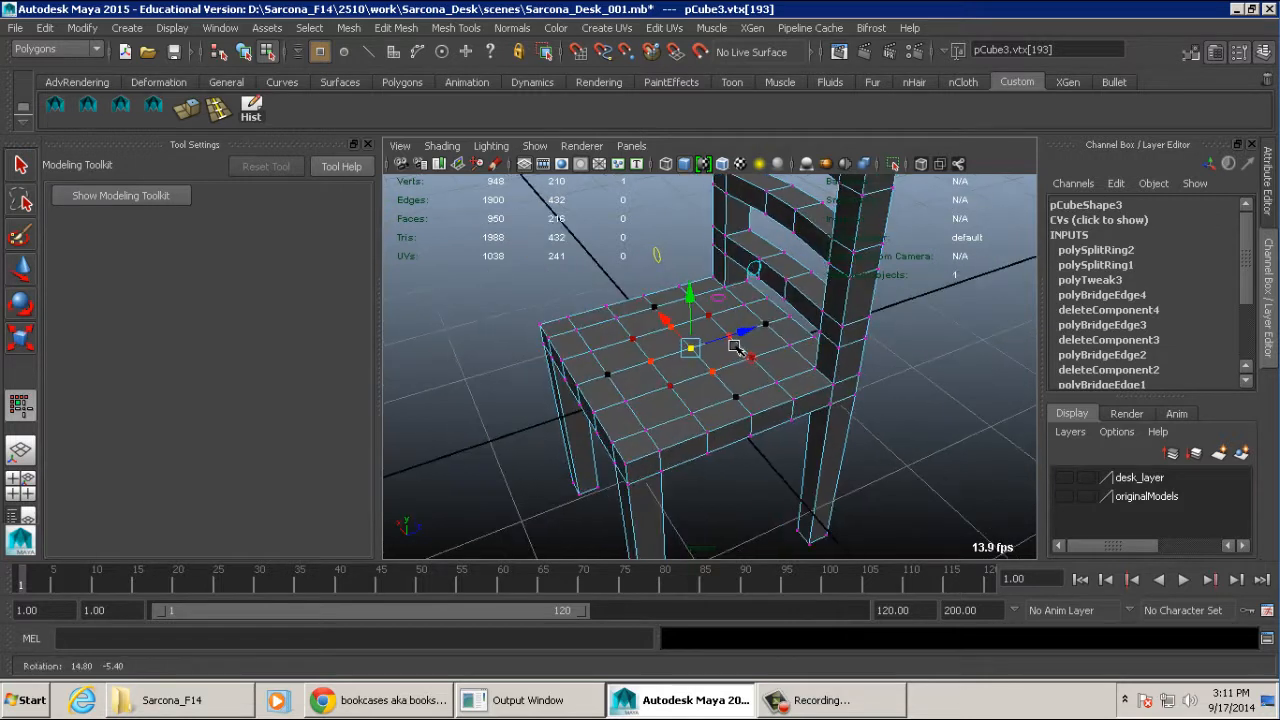
{"action": "right_click_drag", "start_coordinate": [735, 347], "coordinate": [657, 299], "text": "alt"}
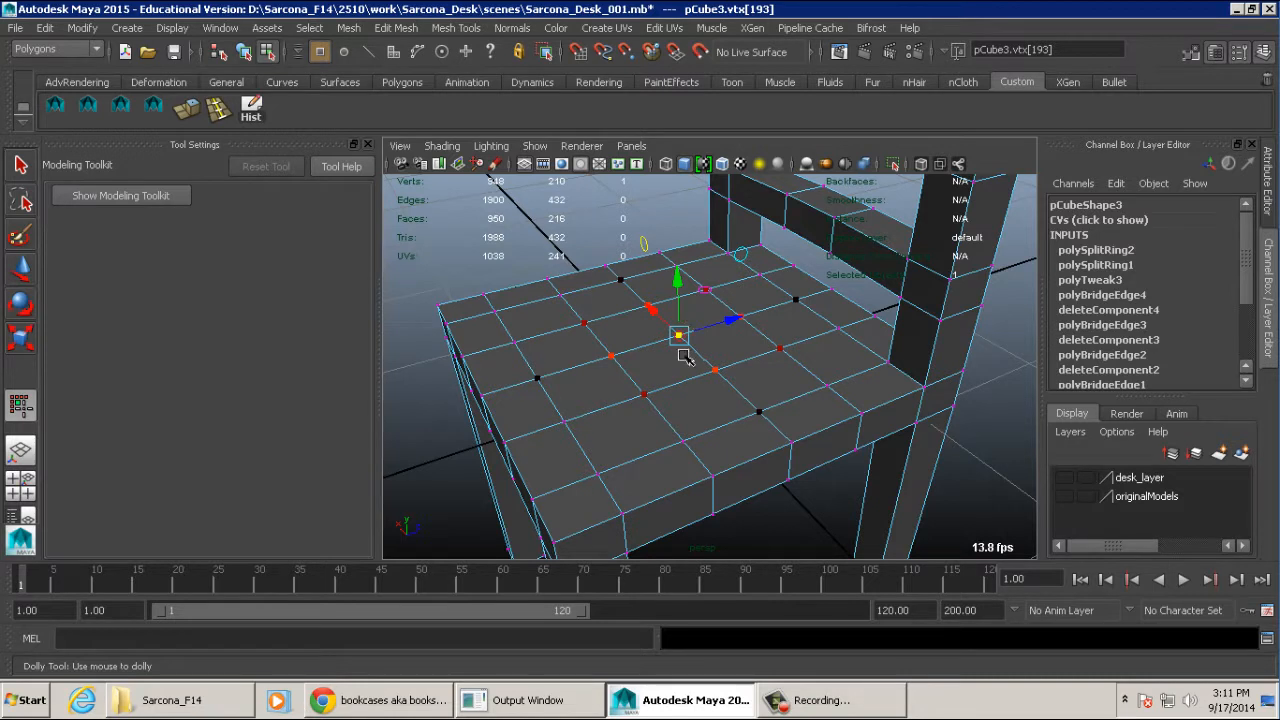
{"action": "key", "text": "b"}
{"action": "left_click_drag", "start_coordinate": [672, 353], "coordinate": [834, 351]}
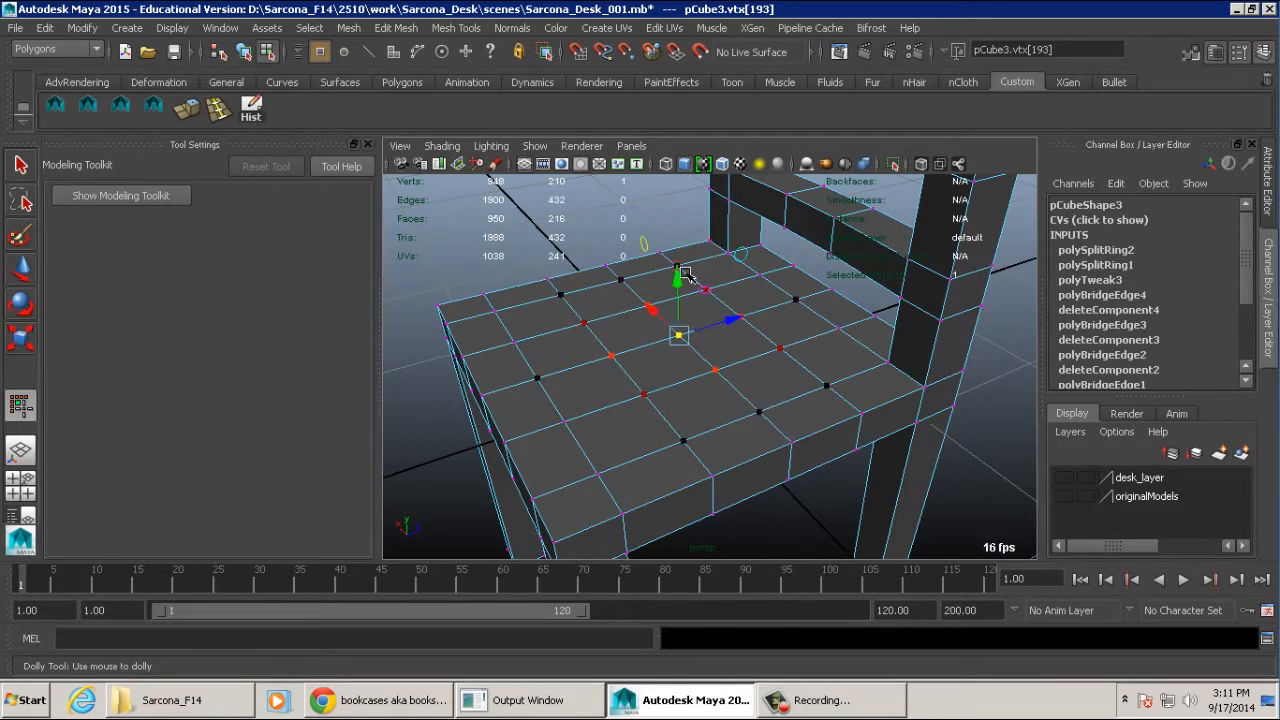
{"action": "mouse_move", "coordinate": [683, 273]}
{"action": "left_mouse_down"}
{"action": "mouse_move", "coordinate": [706, 316]}
{"action": "mouse_move", "coordinate": [680, 280]}
{"action": "left_mouse_up"}
- Lower the seat vertices between the centre and the front edge to extend the dip forward
{"action": "left_click_drag", "start_coordinate": [713, 284], "coordinate": [613, 306], "text": "alt"}
{"action": "left_click", "coordinate": [608, 355]}
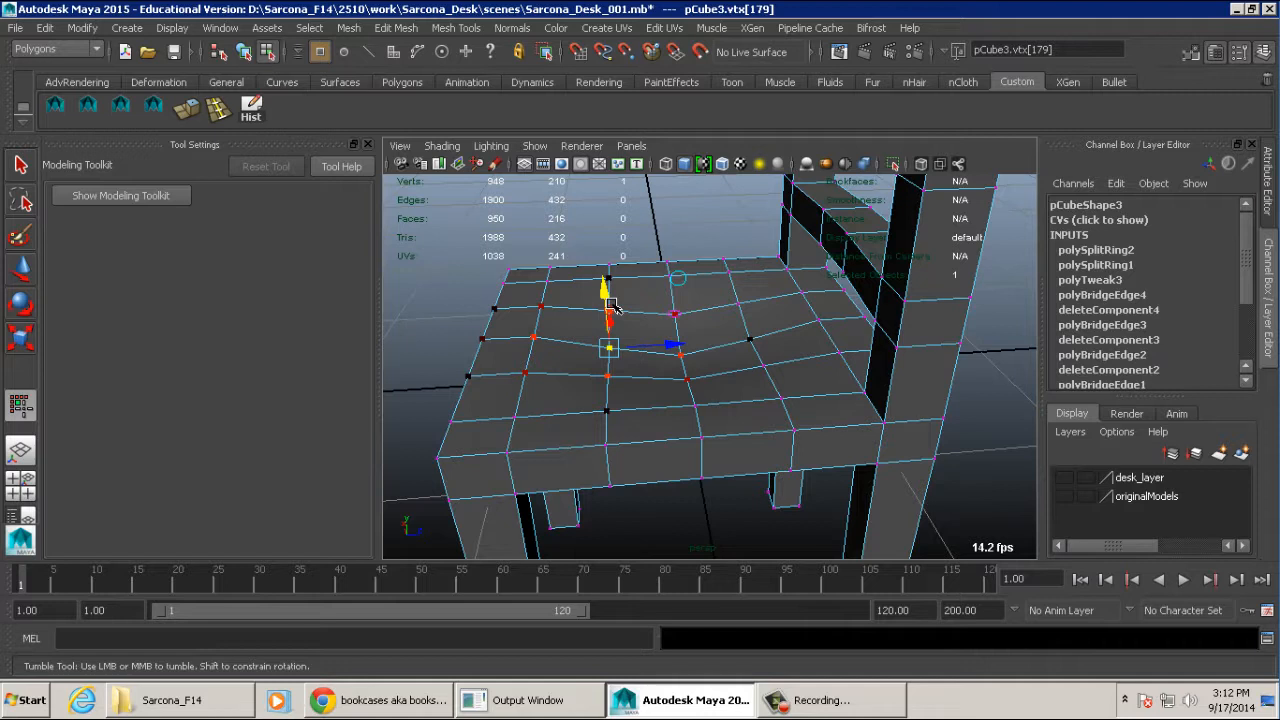
{"action": "left_click_drag", "start_coordinate": [604, 297], "coordinate": [602, 303]}
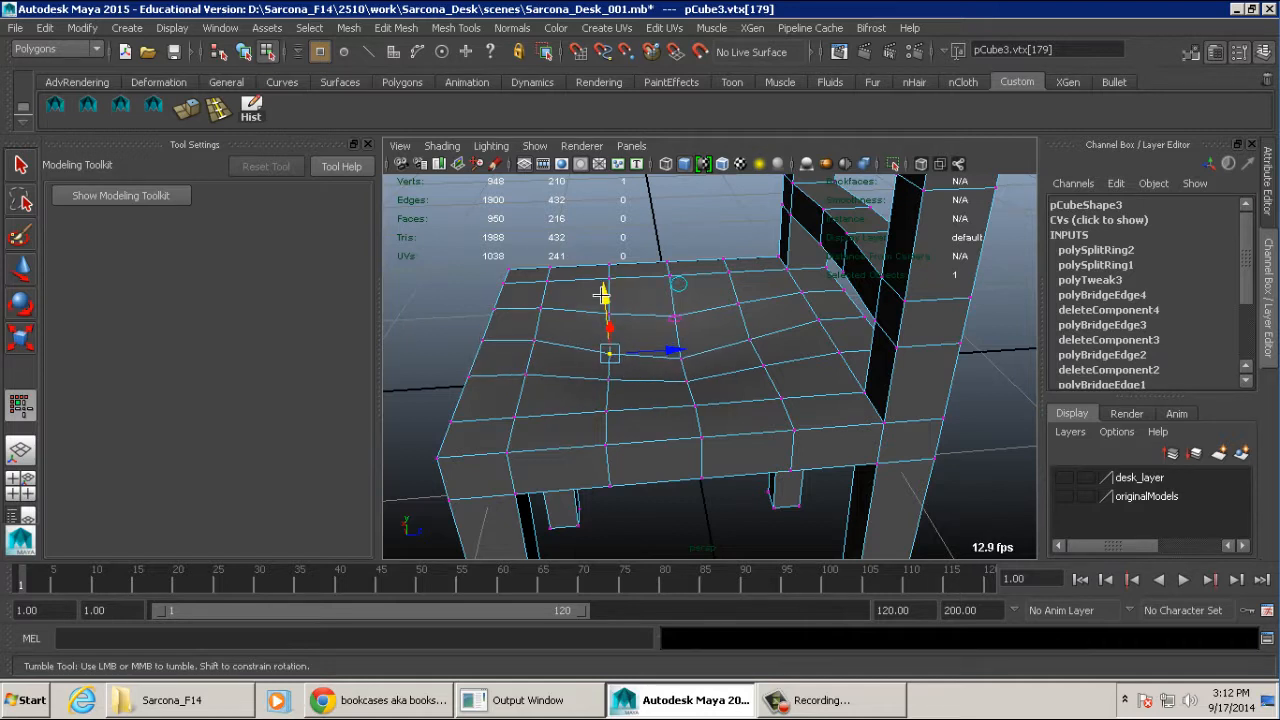
{"action": "left_click", "coordinate": [534, 341]}
{"action": "left_click_drag", "start_coordinate": [525, 291], "coordinate": [688, 304]}
- Lower the middle vertices along the seat's front edge, including the pair beside the centre, to curve the edge downward
{"action": "left_click", "coordinate": [559, 422]}
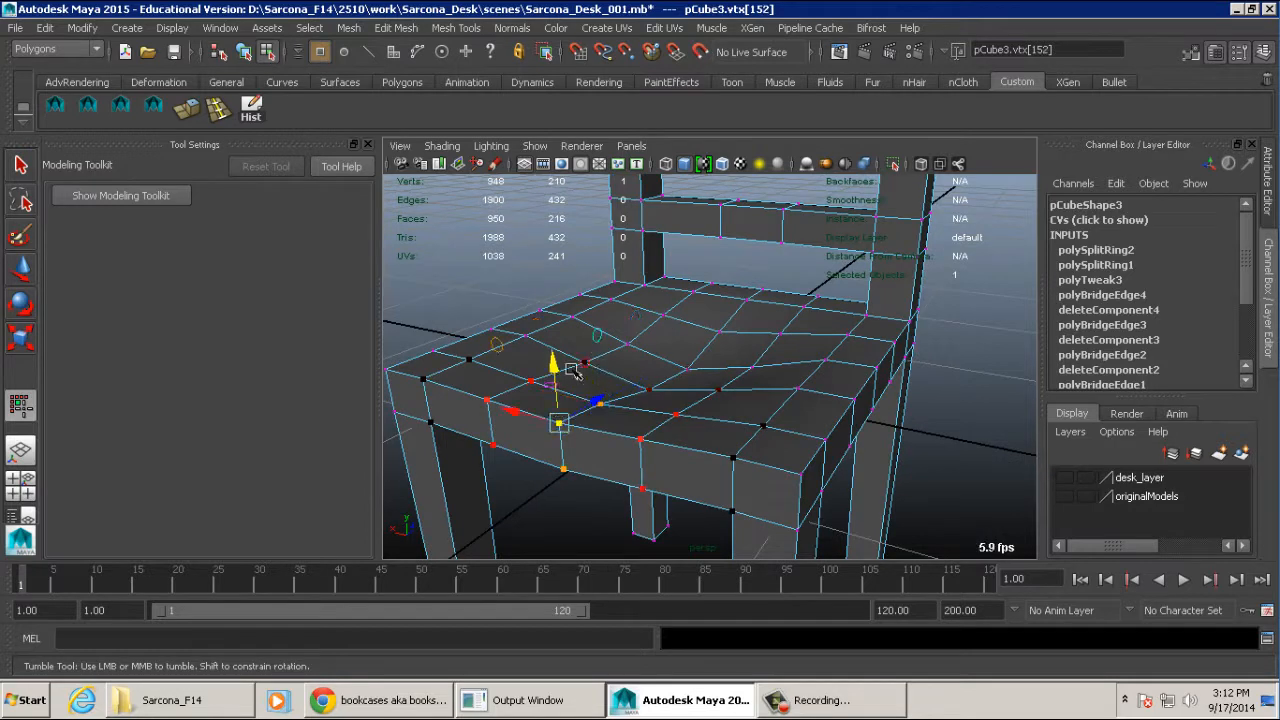
{"action": "left_click_drag", "start_coordinate": [574, 371], "coordinate": [666, 386]}
{"action": "left_click", "coordinate": [736, 452]}
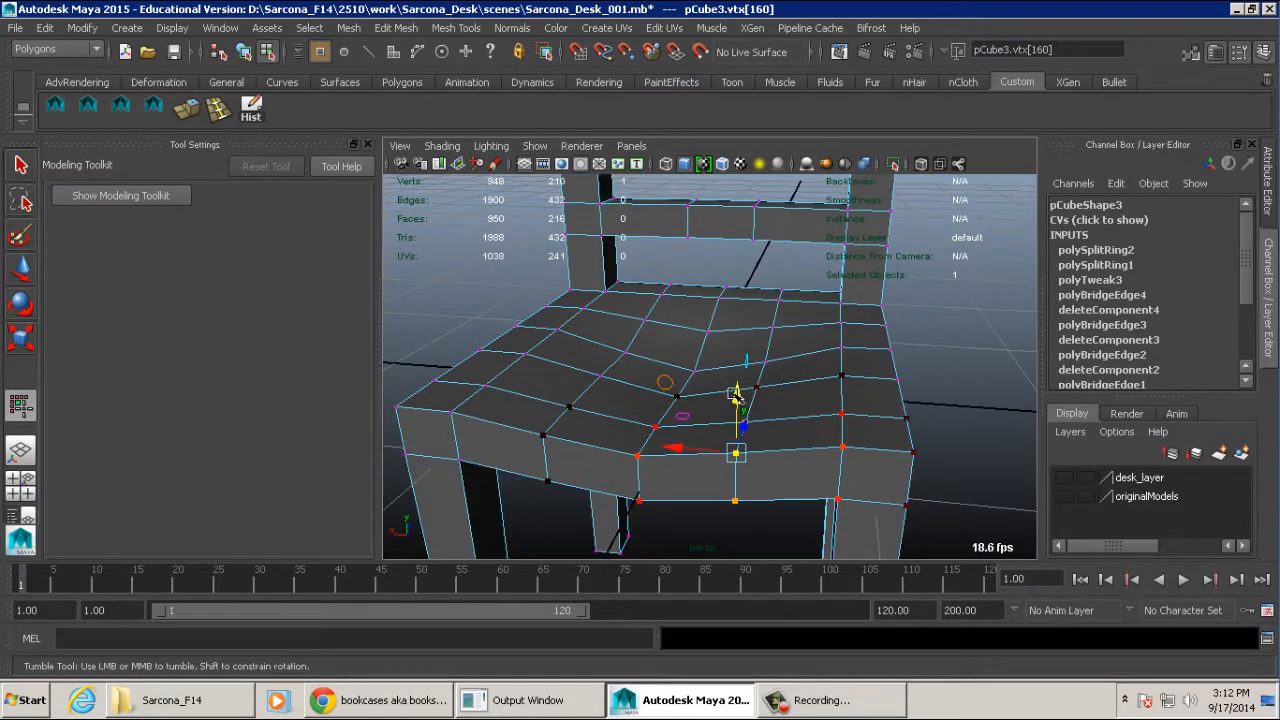
{"action": "left_click", "coordinate": [637, 453]}
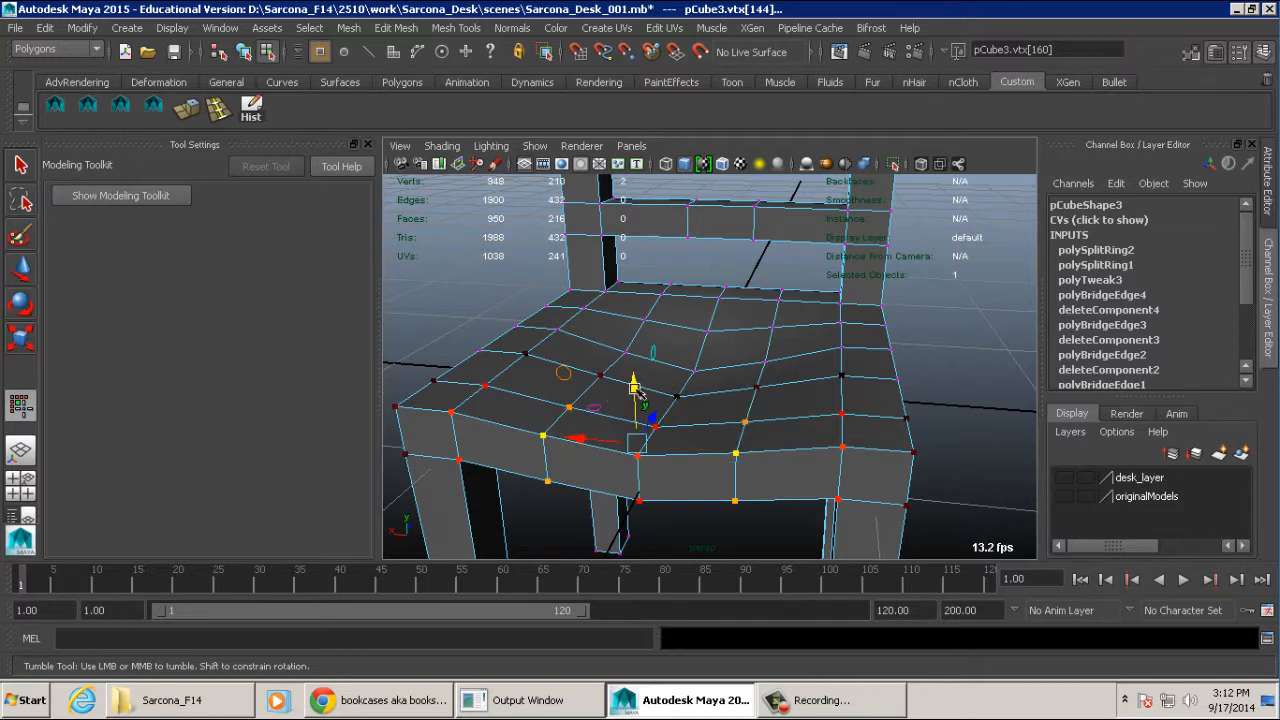
{"action": "left_click_drag", "start_coordinate": [637, 390], "coordinate": [640, 398]}
- Adjust the pair of seat vertices flanking the centre line to round out the dip, checking it from low angles
{"action": "left_click", "coordinate": [756, 388]}
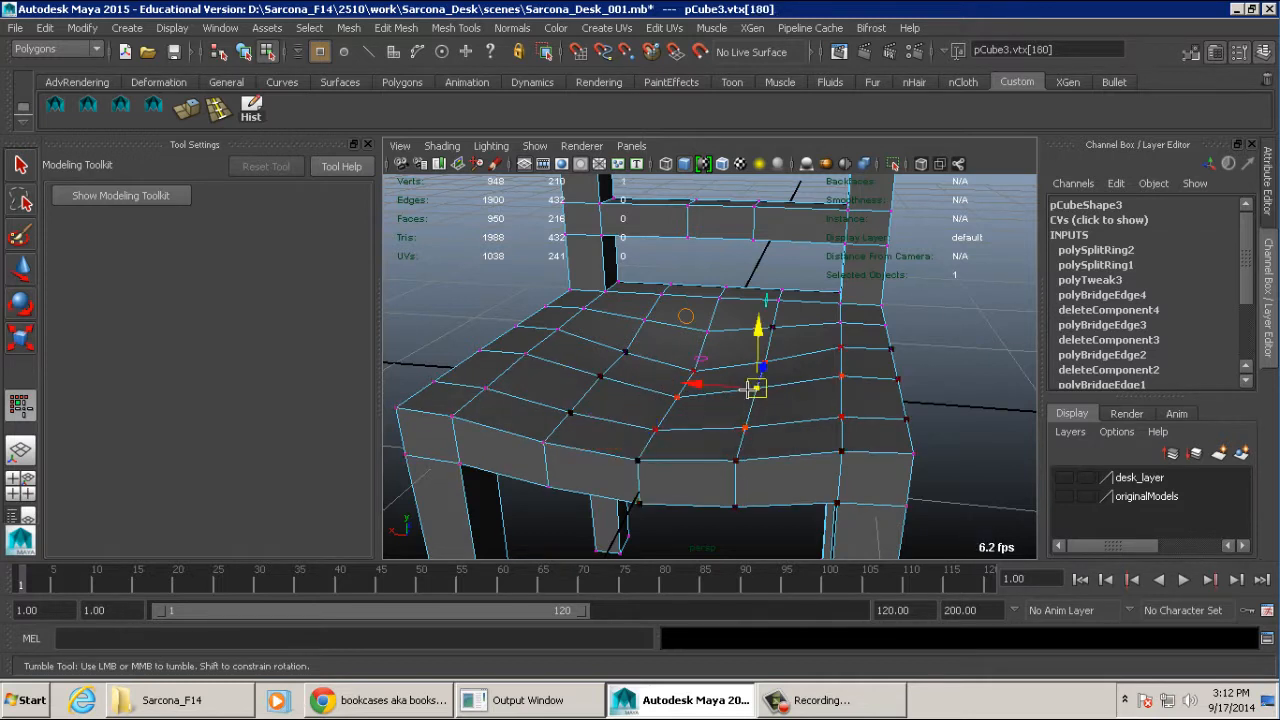
{"action": "left_click", "coordinate": [601, 377], "text": "shift"}
{"action": "left_click_drag", "start_coordinate": [676, 322], "coordinate": [797, 360]}
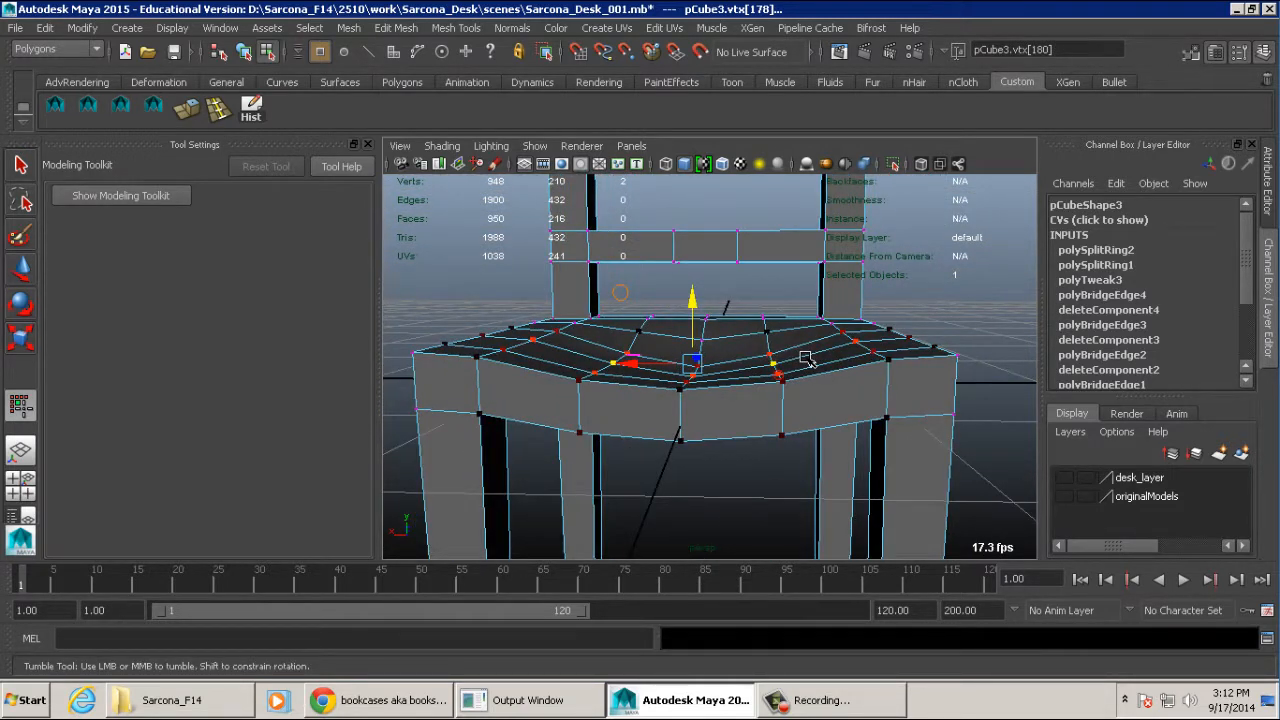
{"action": "left_click_drag", "start_coordinate": [805, 310], "coordinate": [725, 347], "text": "alt"}
{"action": "right_click_drag", "start_coordinate": [726, 347], "coordinate": [866, 348], "text": "alt"}
{"action": "middle_click_drag", "start_coordinate": [790, 332], "coordinate": [863, 340], "text": "alt"}
{"action": "right_click_drag", "start_coordinate": [803, 346], "coordinate": [878, 333]}
- Return to the Move tool on the whole chair and show desk_layer to compare the chair with the desk
{"action": "key", "text": "g"}
{"action": "left_click_drag", "start_coordinate": [878, 333], "coordinate": [826, 331], "text": "alt"}
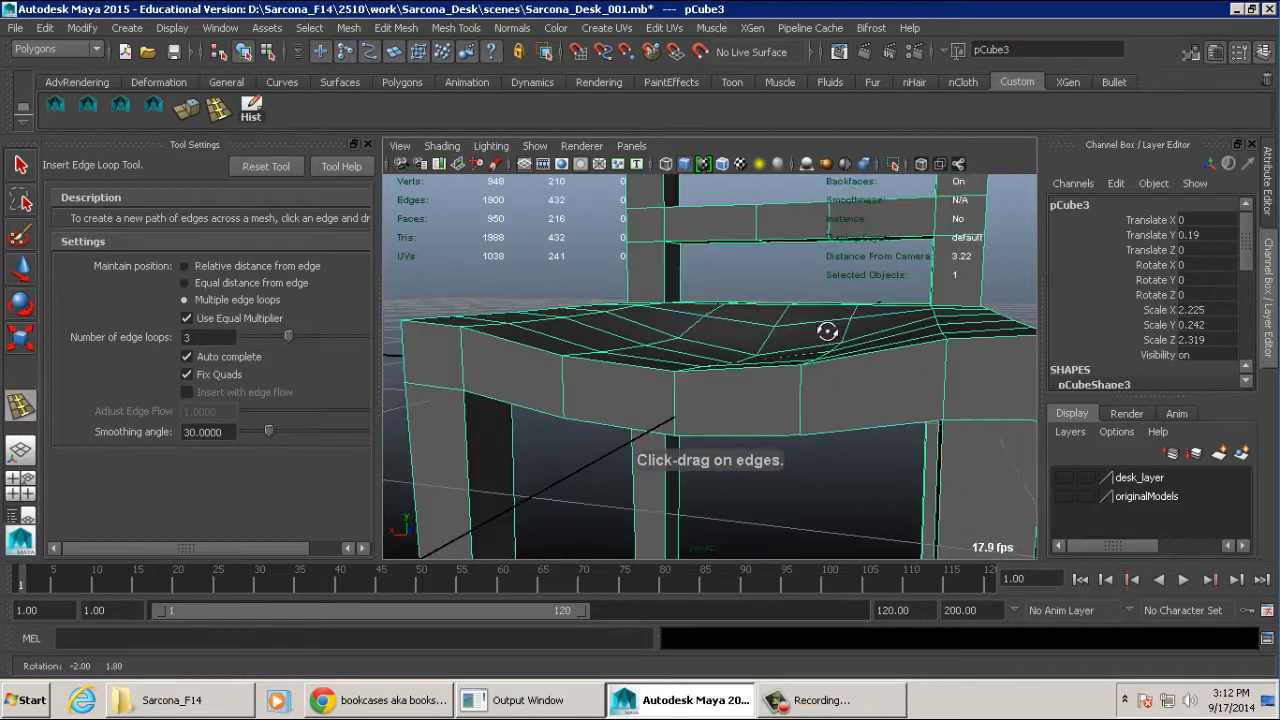
{"action": "key", "text": "w"}
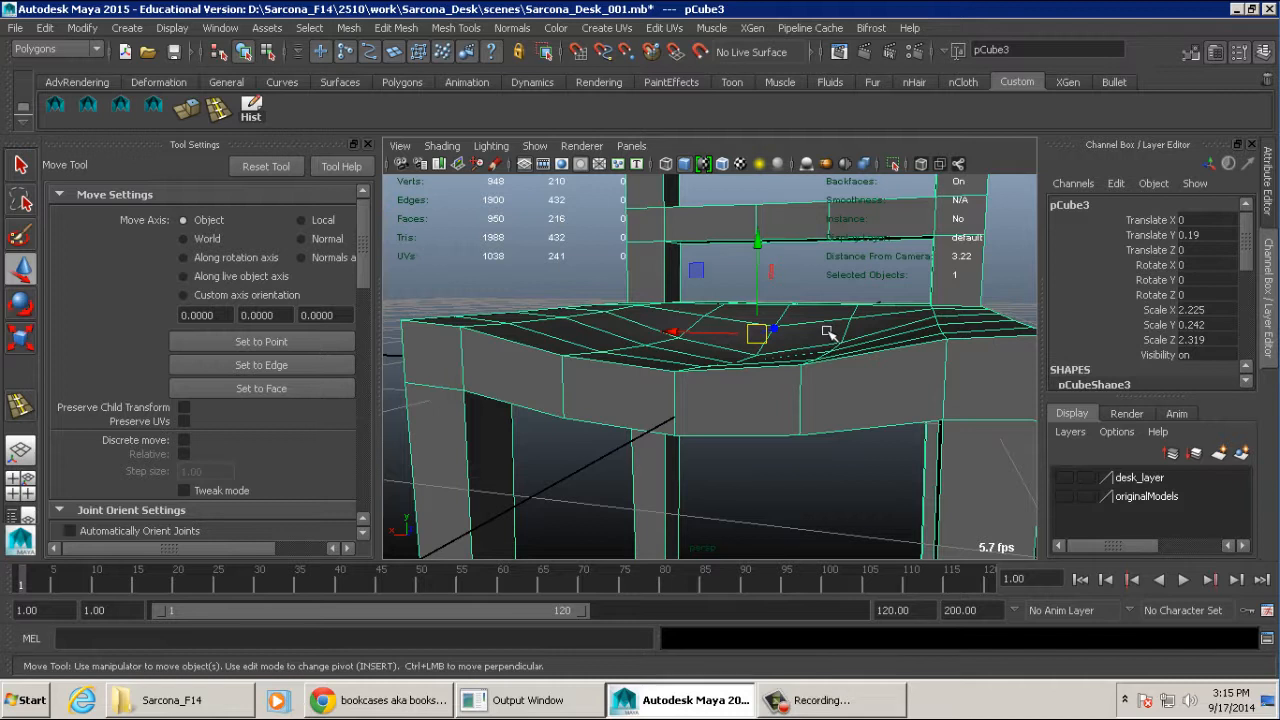
{"action": "right_click_drag", "start_coordinate": [894, 356], "coordinate": [765, 348], "text": "alt"}
{"action": "left_click_drag", "start_coordinate": [765, 348], "coordinate": [635, 325], "text": "alt"}
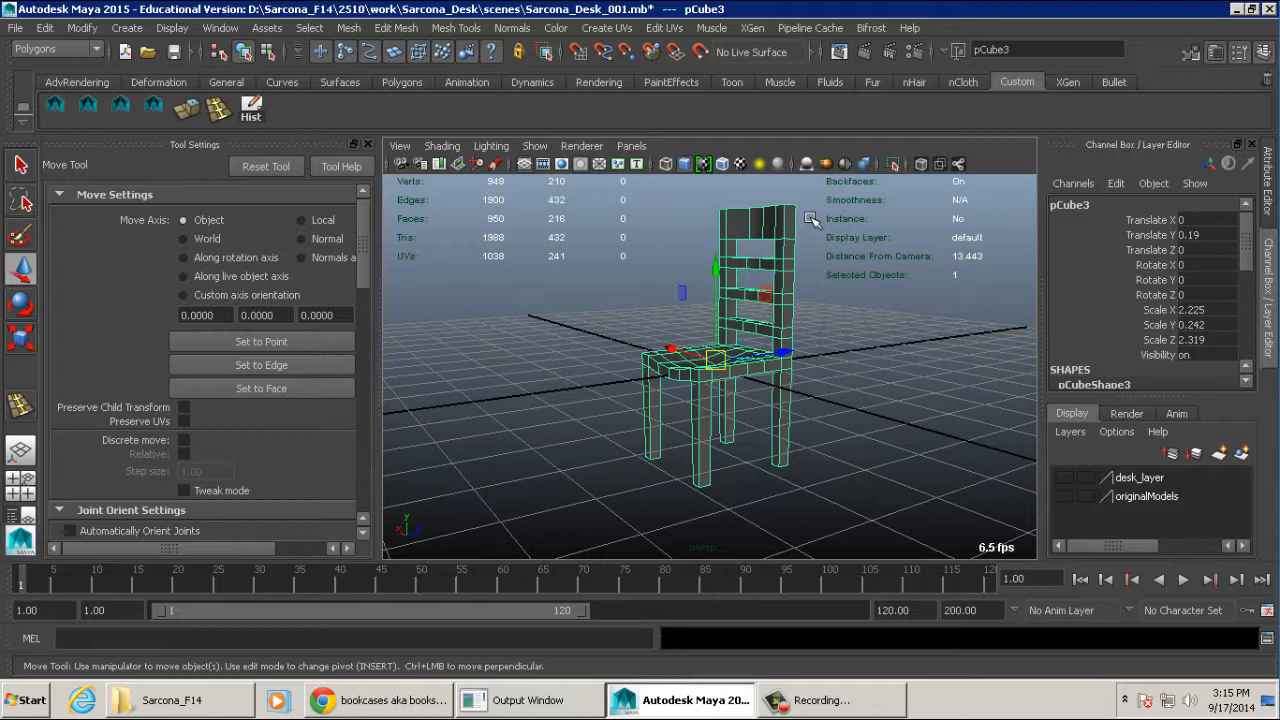
{"action": "left_click", "coordinate": [1064, 478]}
{"action": "right_click_drag", "start_coordinate": [954, 396], "coordinate": [448, 368], "text": "alt"}
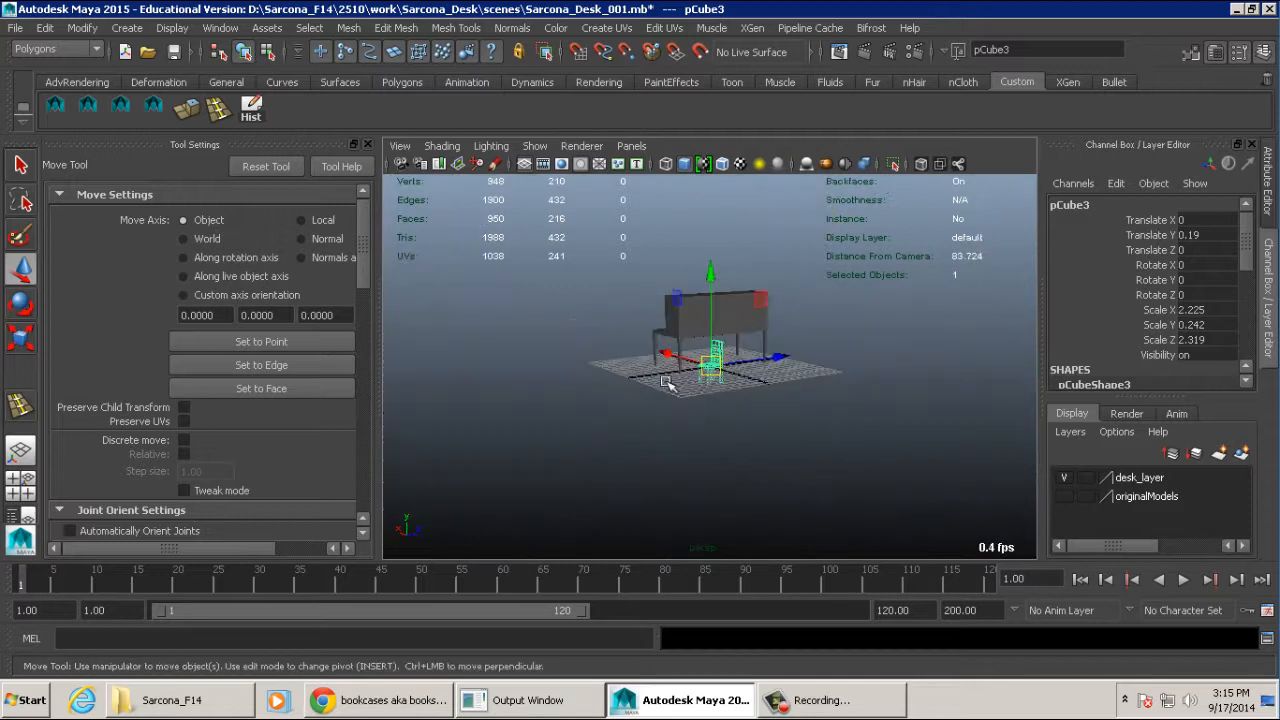
{"action": "left_click_drag", "start_coordinate": [670, 385], "coordinate": [869, 384], "text": "alt"}
{"action": "scroll", "coordinate": [869, 384], "scroll_direction": "up", "scroll_amount": 10}
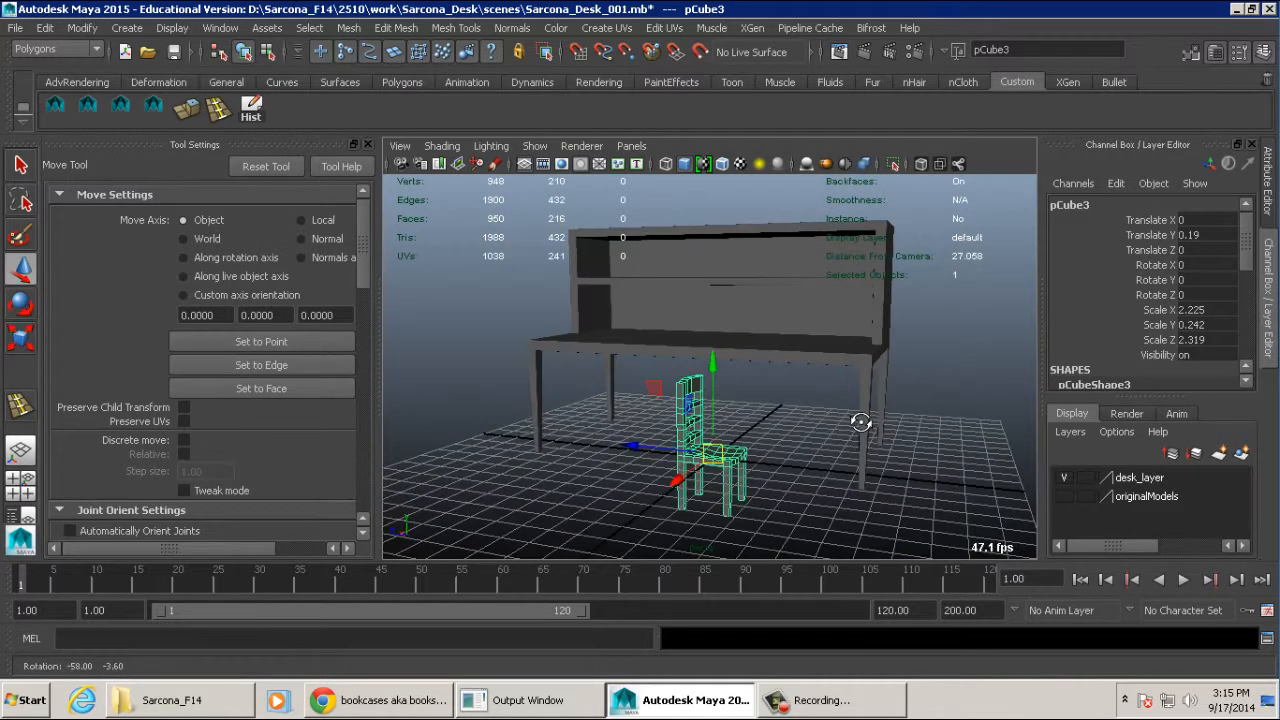
- Move the chair in front of the desk to about X 6.0, Y 2.1 and set its Y rotation to 90
{"action": "left_click_drag", "start_coordinate": [714, 364], "coordinate": [479, 403]}
{"action": "left_click_drag", "start_coordinate": [518, 431], "coordinate": [640, 530], "text": "alt"}
{"action": "key", "text": "e"}
{"action": "left_click", "coordinate": [1195, 279]}
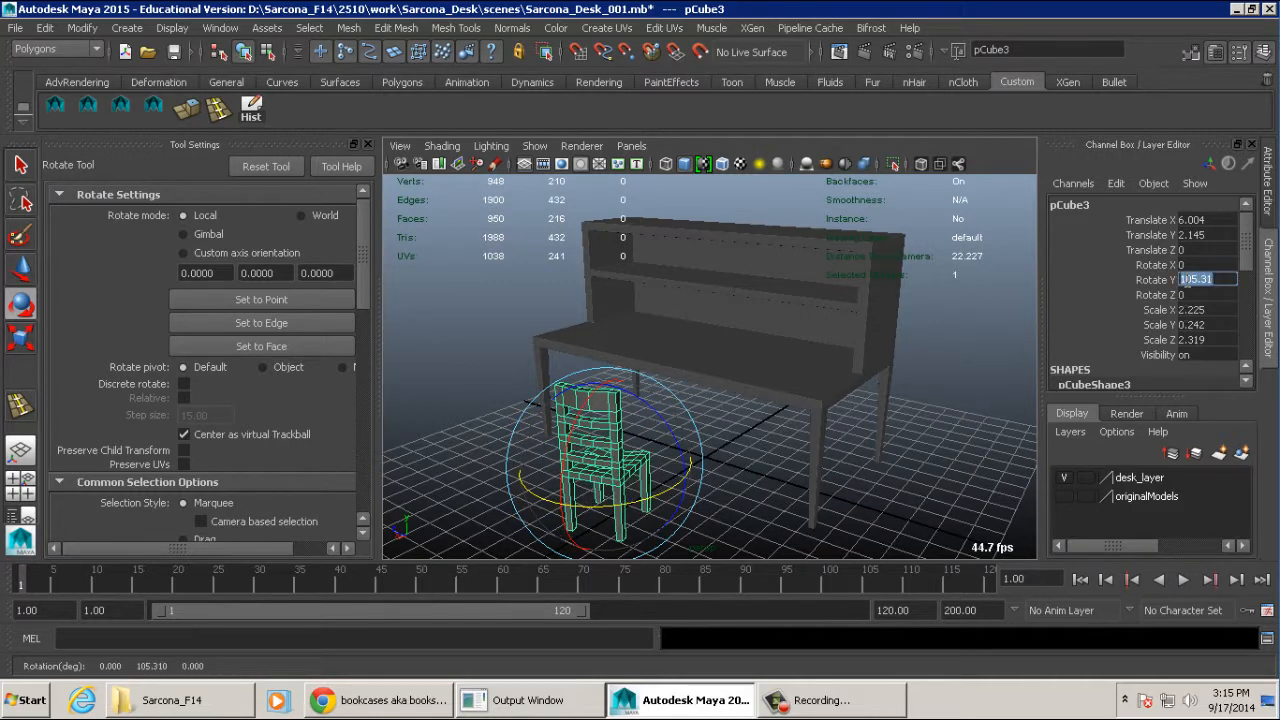
{"action": "type", "text": "90"}
{"action": "key", "text": "Return"}
- Scale the chair up uniformly to about X 3.73, Y 0.41, Z 3.89 and raise it to about Y 3.27
{"action": "mouse_move", "coordinate": [830, 380]}
{"action": "left_mouse_down", "text": "alt"}
{"action": "mouse_move", "coordinate": [897, 378]}
{"action": "mouse_move", "coordinate": [848, 368]}
{"action": "left_mouse_up", "text": "alt"}
{"action": "key", "text": "r"}
{"action": "left_click_drag", "start_coordinate": [813, 429], "coordinate": [840, 429]}
{"action": "key", "text": "w"}
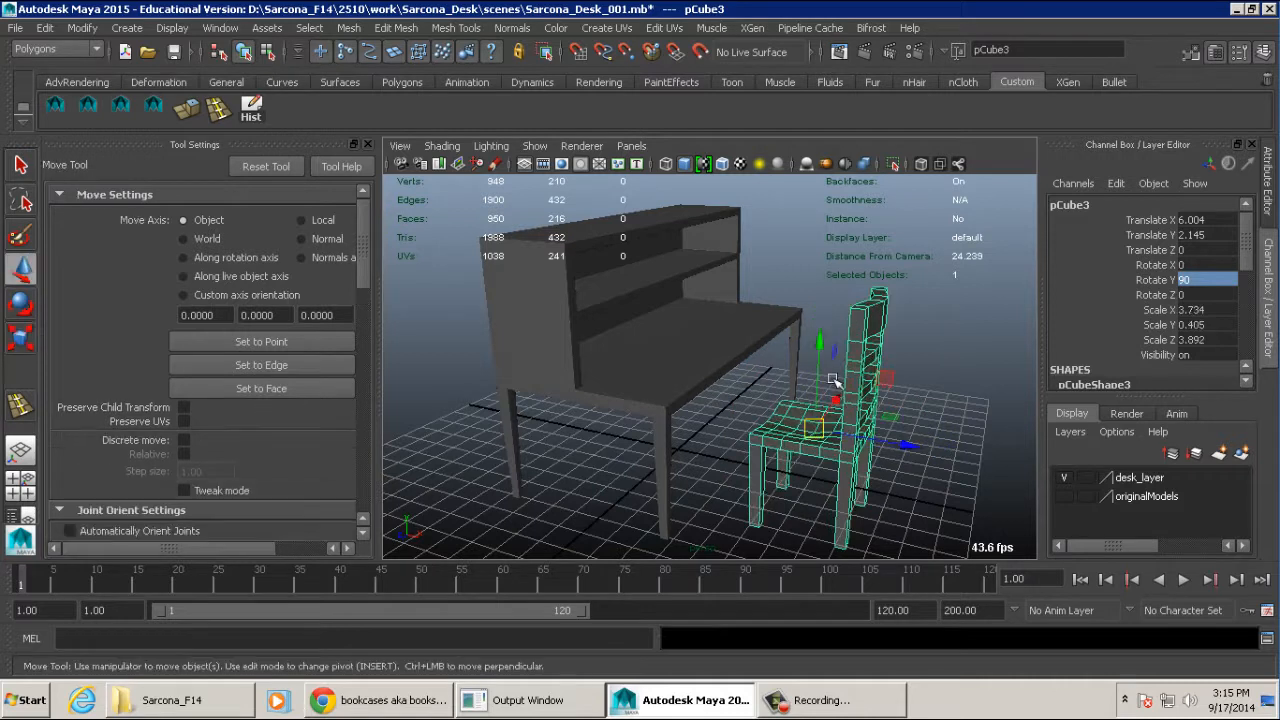
{"action": "left_click_drag", "start_coordinate": [818, 367], "coordinate": [818, 336]}
{"action": "left_click_drag", "start_coordinate": [815, 420], "coordinate": [848, 358], "text": "alt"}
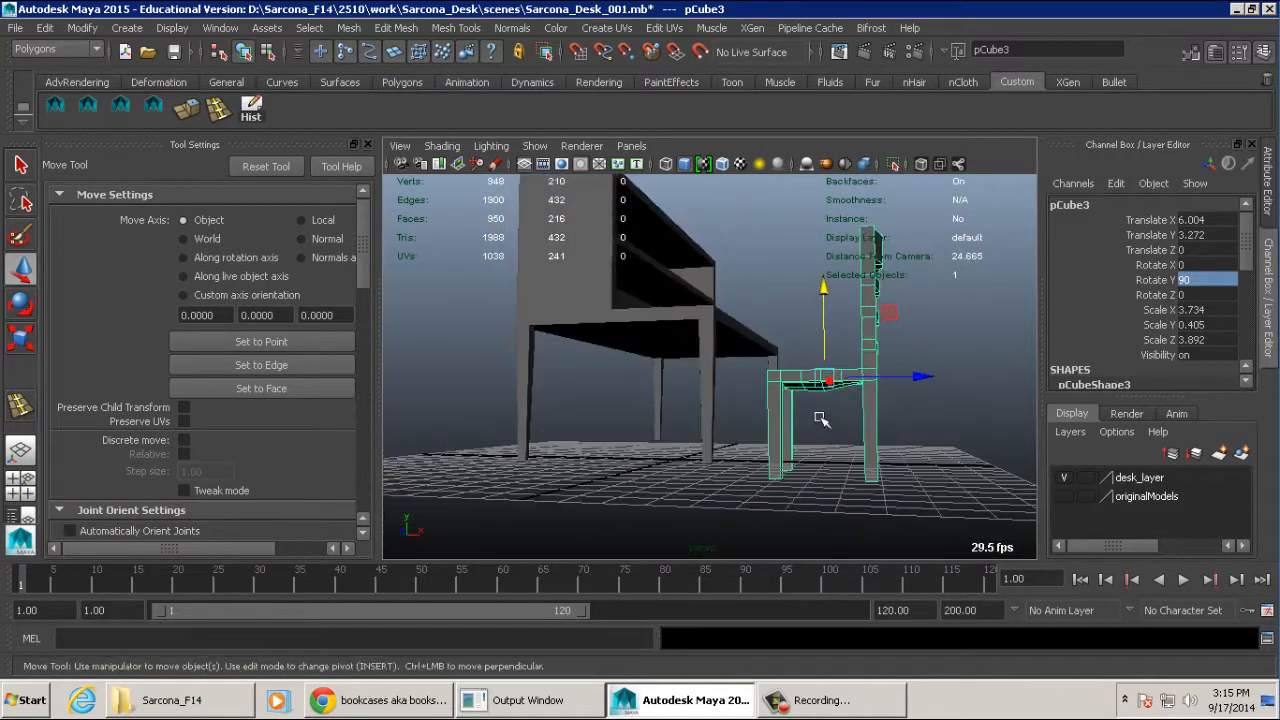
- Reduce the chair's scale to about X 3.48, Y 0.38, Z 3.63 and position it at about X 3.29, Y 3.45
{"action": "middle_click_drag", "start_coordinate": [820, 426], "coordinate": [820, 411]}
{"action": "left_click_drag", "start_coordinate": [824, 410], "coordinate": [853, 450], "text": "alt"}
{"action": "left_click_drag", "start_coordinate": [888, 410], "coordinate": [786, 411]}
{"action": "left_click_drag", "start_coordinate": [786, 411], "coordinate": [802, 386], "text": "alt"}
{"action": "key", "text": "r"}
{"action": "middle_click_drag", "start_coordinate": [799, 422], "coordinate": [784, 421]}
{"action": "key", "text": "w"}
{"action": "left_click_drag", "start_coordinate": [735, 330], "coordinate": [736, 341]}
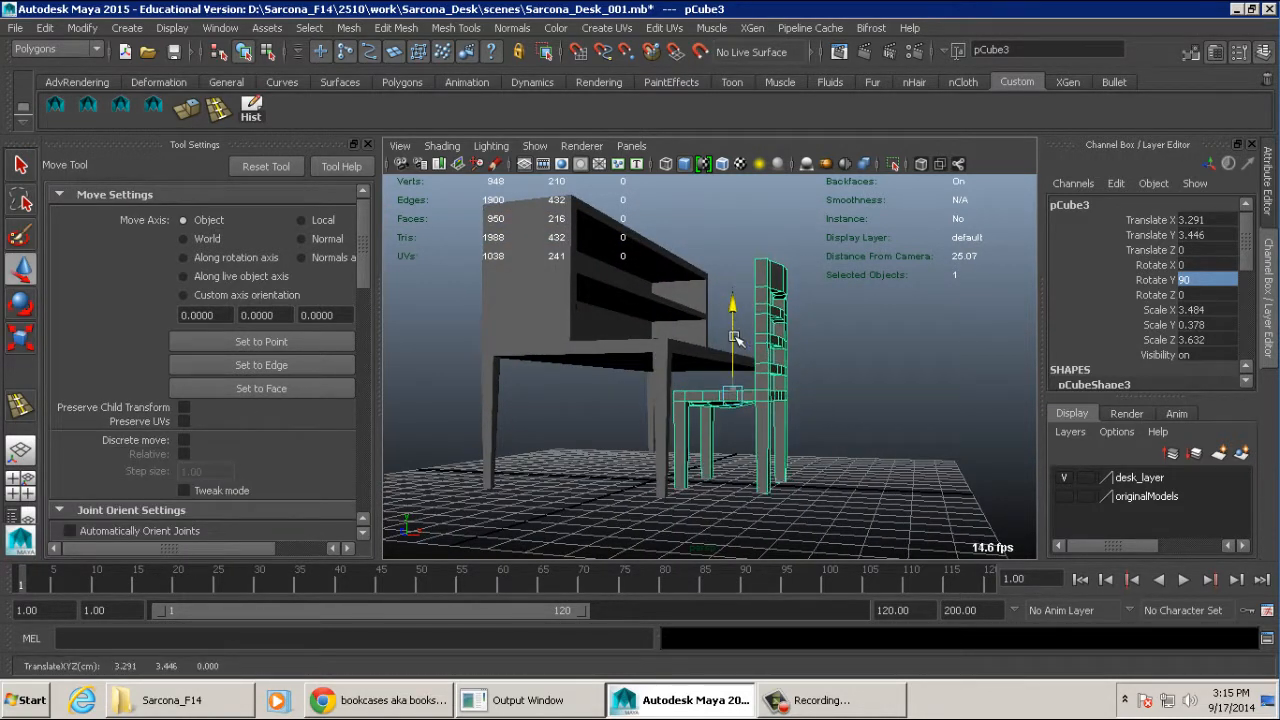
- Slide the chair out from the desk to about X 3.95, checking the fit from several angles
{"action": "left_click_drag", "start_coordinate": [822, 395], "coordinate": [841, 395]}
{"action": "left_click_drag", "start_coordinate": [841, 395], "coordinate": [826, 414], "text": "alt"}
{"action": "right_click_drag", "start_coordinate": [826, 414], "coordinate": [903, 438], "text": "alt"}
{"action": "middle_click_drag", "start_coordinate": [903, 438], "coordinate": [893, 447], "text": "alt"}
{"action": "right_click_drag", "start_coordinate": [893, 447], "coordinate": [820, 429], "text": "alt"}
{"action": "left_click_drag", "start_coordinate": [820, 429], "coordinate": [814, 449], "text": "alt"}
{"action": "right_click_drag", "start_coordinate": [814, 449], "coordinate": [755, 449], "text": "alt"}
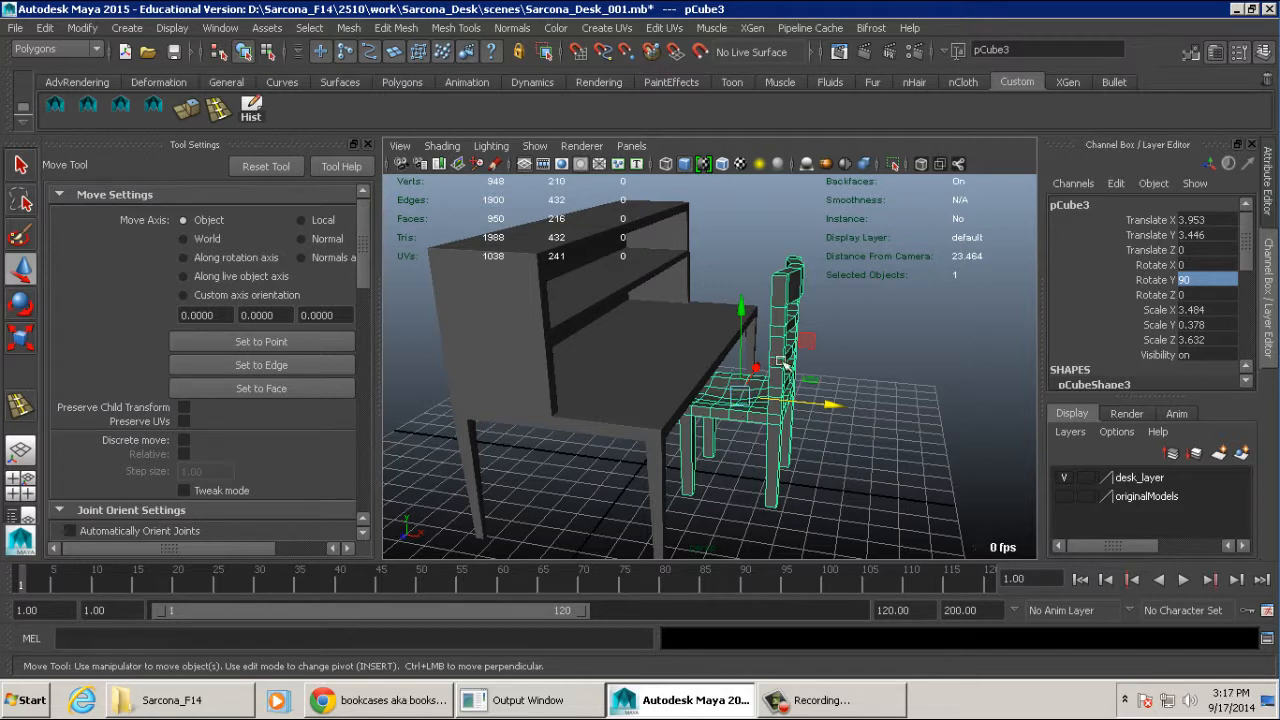
- Examine the chair beside the desk, and select the desk to inspect its wireframe up close along the front edge
{"action": "left_click_drag", "start_coordinate": [784, 363], "coordinate": [718, 325], "text": "alt"}
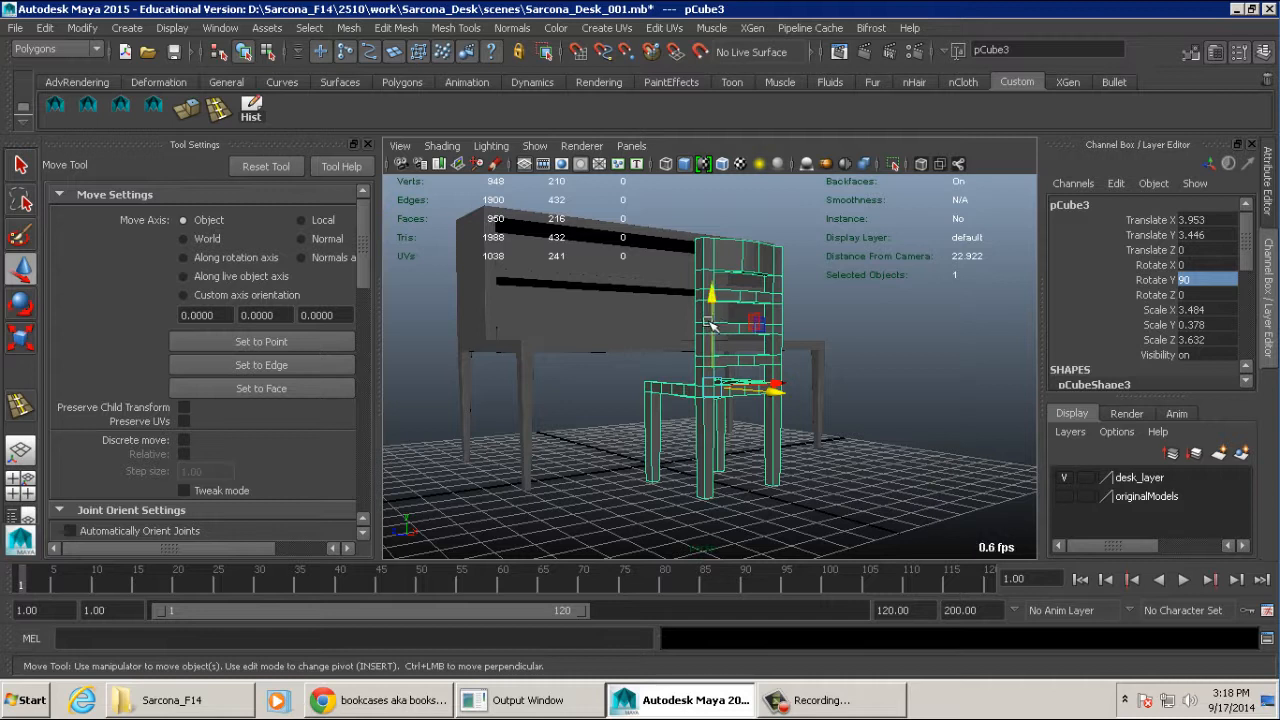
{"action": "left_click_drag", "start_coordinate": [711, 327], "coordinate": [697, 331], "text": "alt"}
{"action": "right_click_drag", "start_coordinate": [697, 331], "coordinate": [897, 343], "text": "alt"}
{"action": "left_click_drag", "start_coordinate": [868, 336], "coordinate": [811, 322], "text": "alt"}
{"action": "left_click", "coordinate": [652, 310]}
{"action": "middle_click_drag", "start_coordinate": [652, 310], "coordinate": [780, 368], "text": "alt"}
{"action": "right_click_drag", "start_coordinate": [780, 368], "coordinate": [736, 341], "text": "alt"}
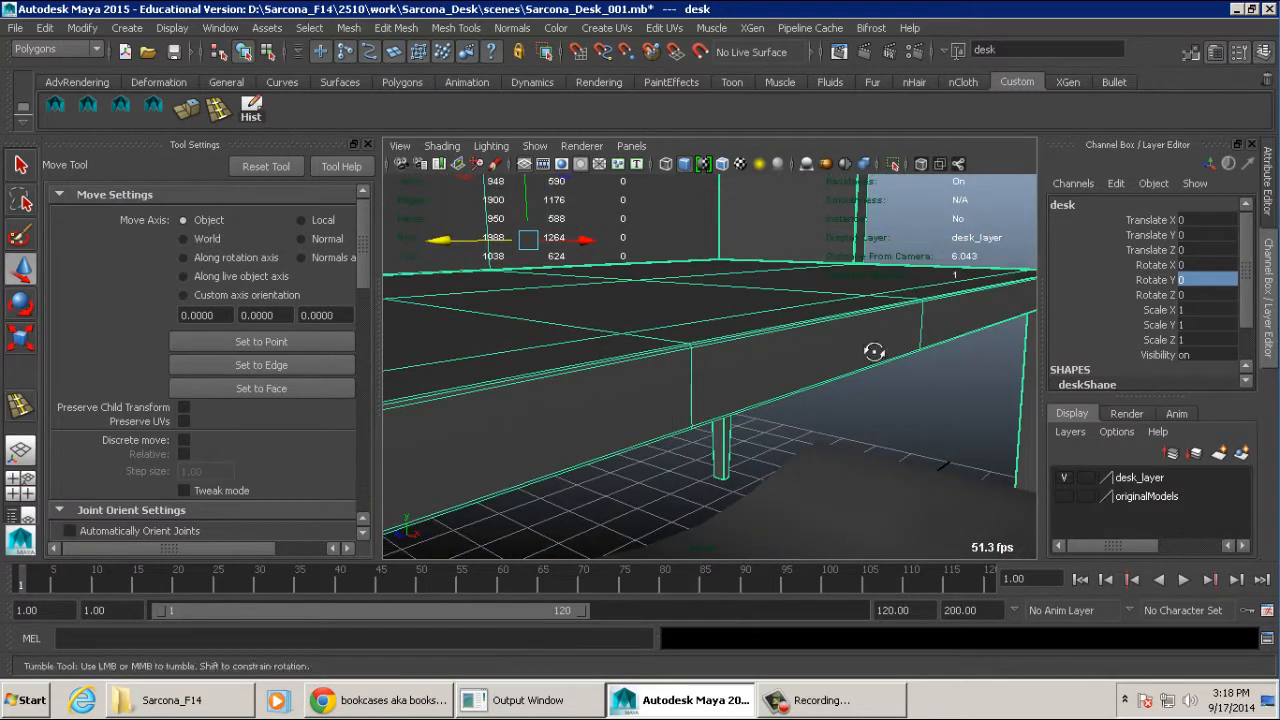
{"action": "right_click_drag", "start_coordinate": [874, 349], "coordinate": [780, 365], "text": "alt"}
{"action": "left_click", "coordinate": [1011, 363]}
{"action": "right_click_drag", "start_coordinate": [1008, 363], "coordinate": [794, 354], "text": "alt"}
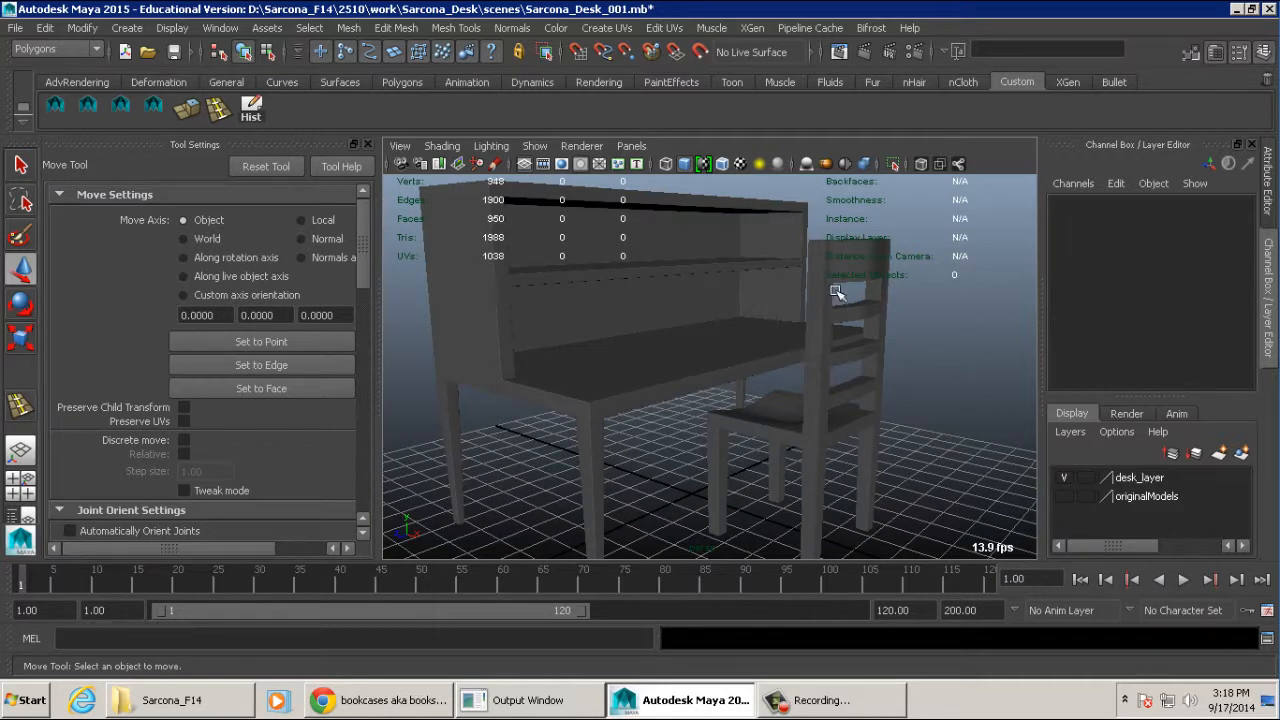
- Duplicate the chair and add the copy to the hidden originalModels layer as a backup
{"action": "left_click", "coordinate": [868, 258]}
{"action": "left_click_drag", "start_coordinate": [918, 287], "coordinate": [740, 245], "text": "alt"}
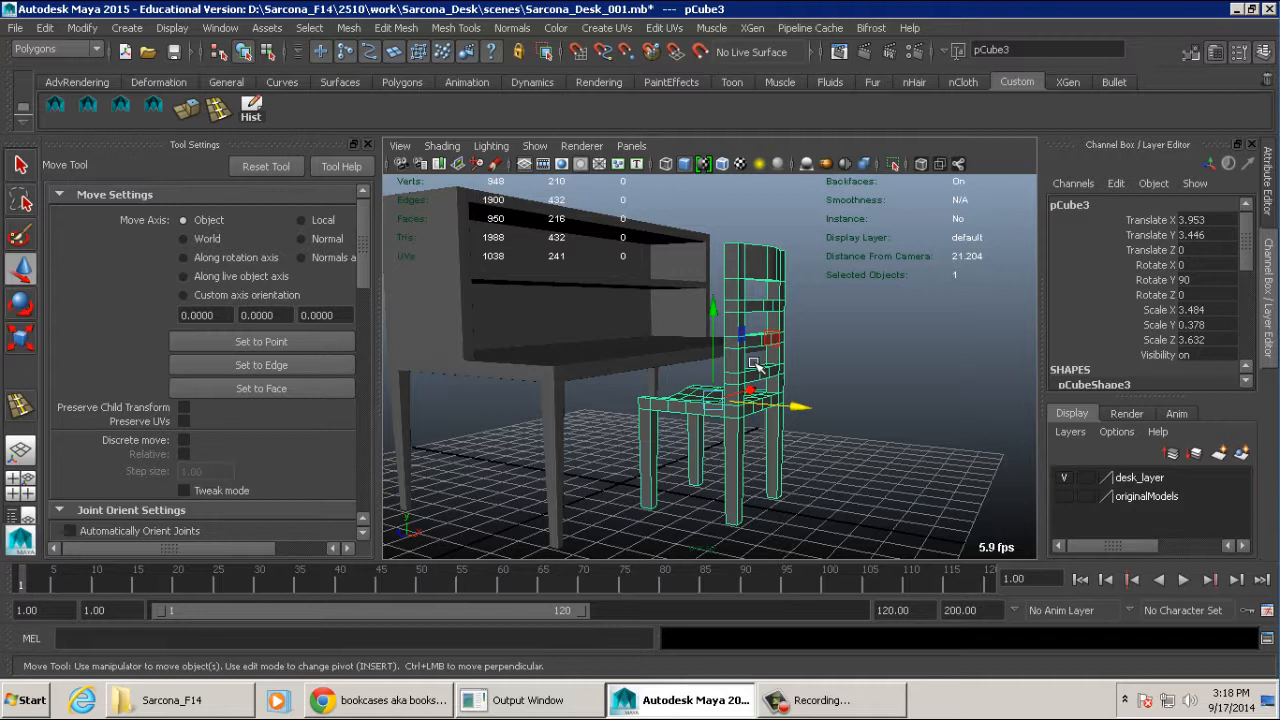
{"action": "key", "text": "ctrl+d"}
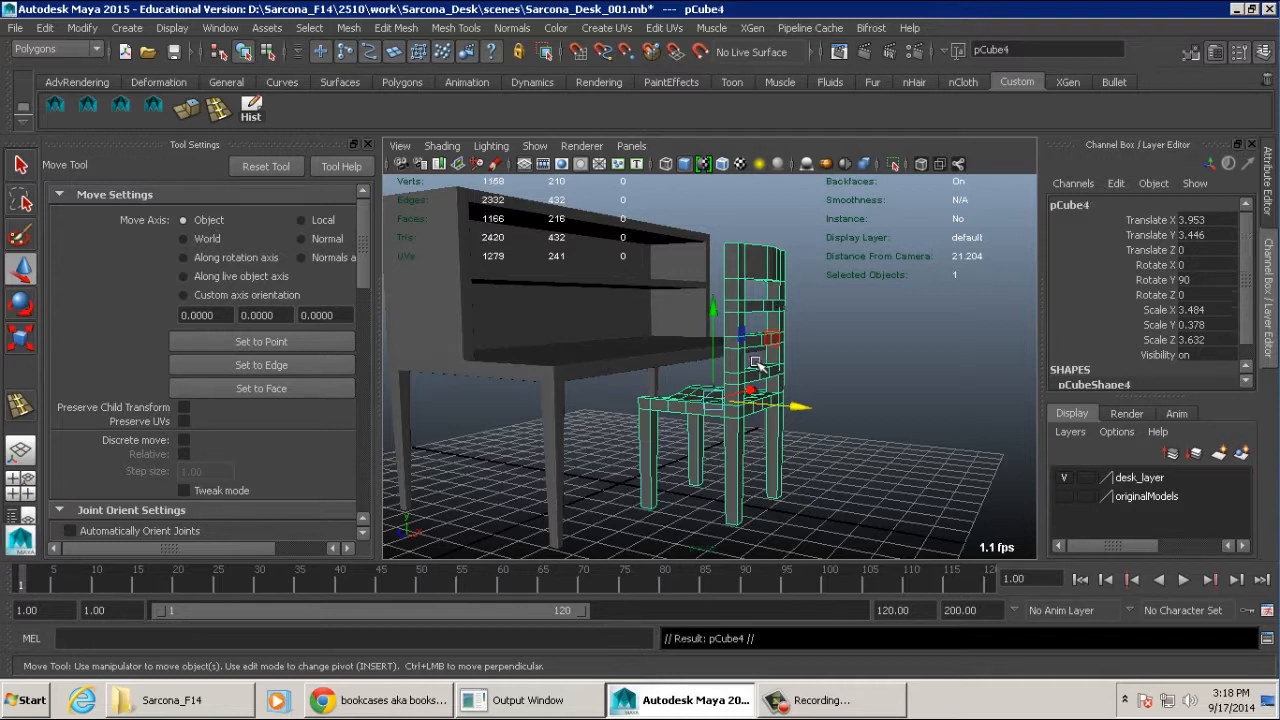
{"action": "right_click", "coordinate": [1158, 495]}
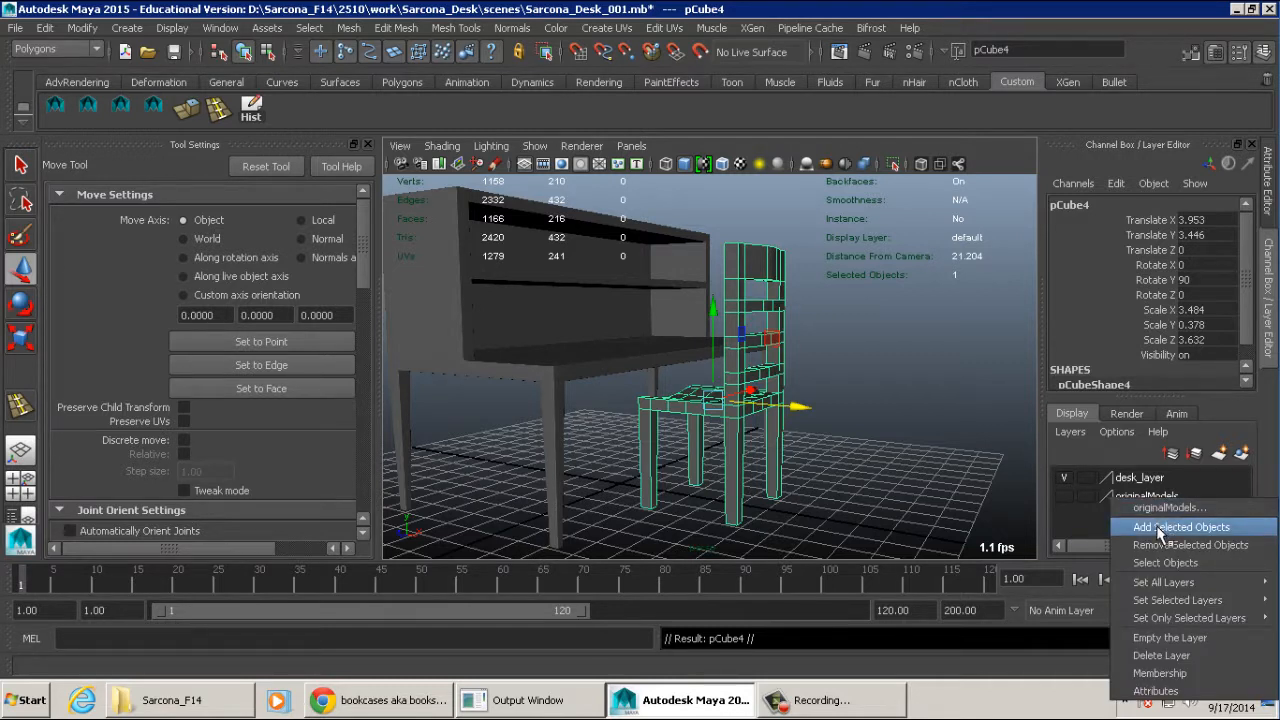
{"action": "left_click", "coordinate": [1160, 530]}
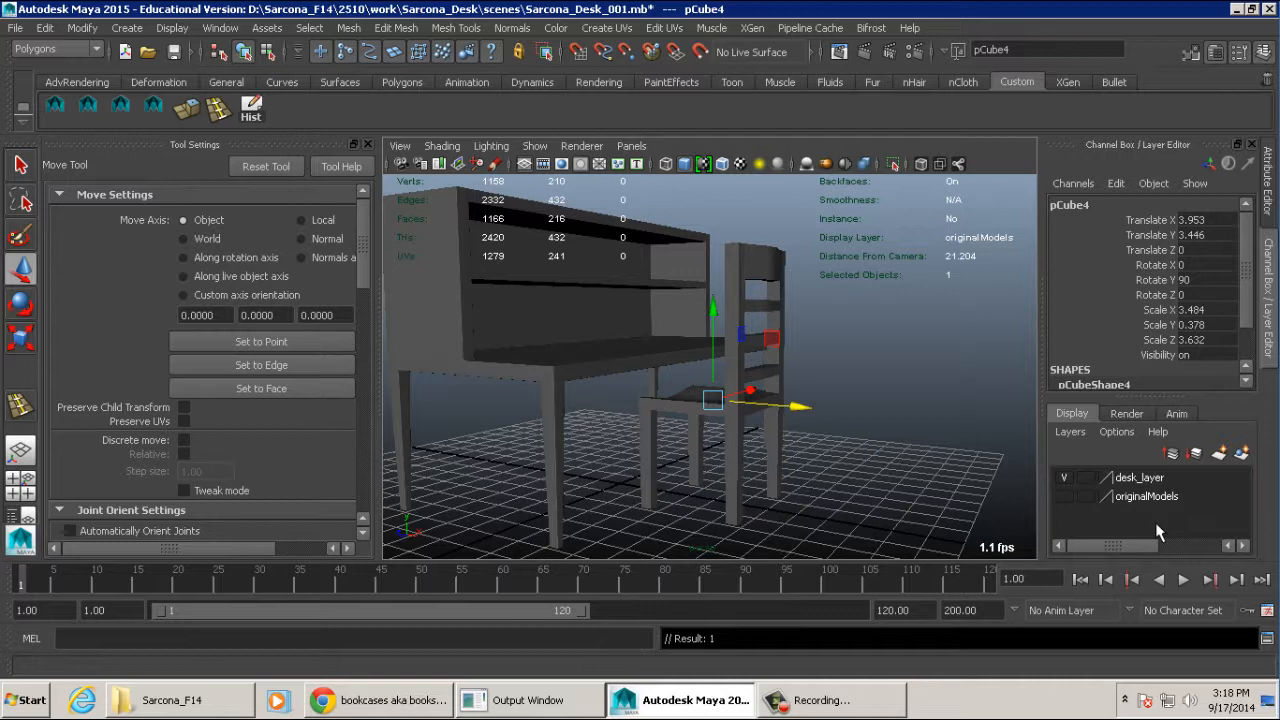
- Select the chair that is still visible at the desk and view it together with the desk
{"action": "left_click", "coordinate": [755, 252]}
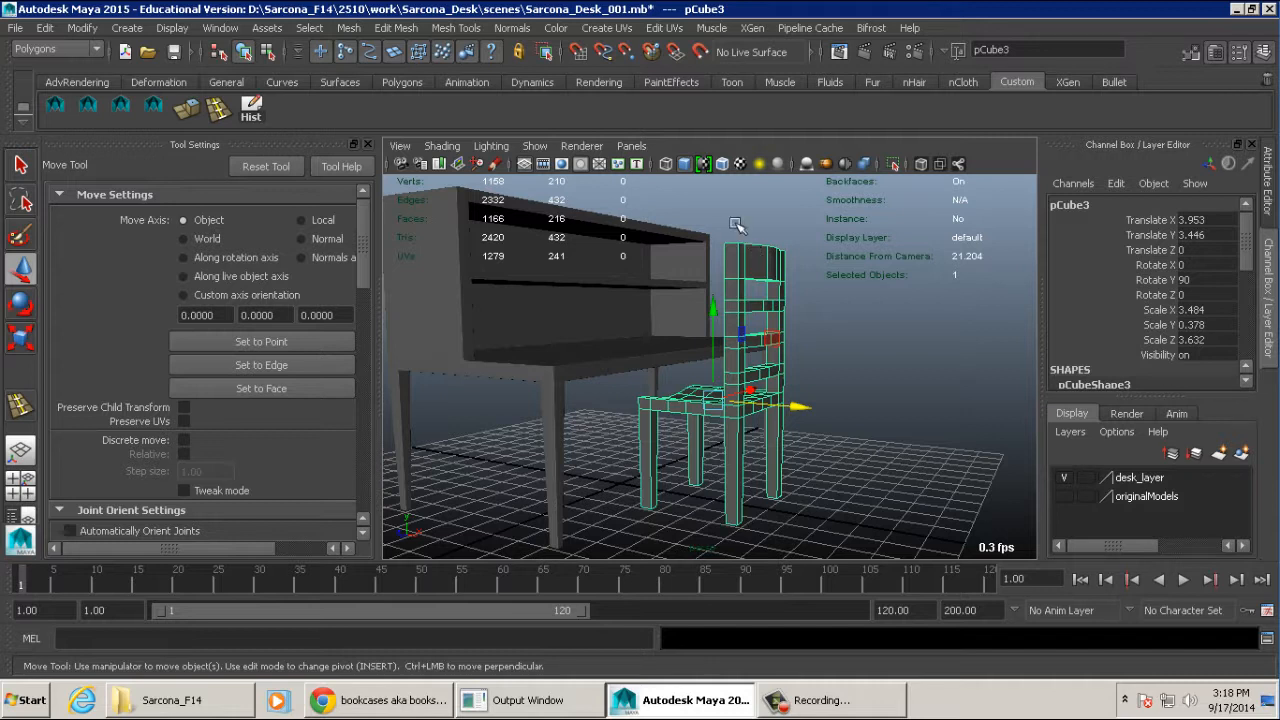
{"action": "left_click_drag", "start_coordinate": [703, 243], "coordinate": [730, 325], "text": "alt"}
{"action": "right_click_drag", "start_coordinate": [730, 325], "coordinate": [863, 346], "text": "alt"}
{"action": "left_click_drag", "start_coordinate": [863, 346], "coordinate": [853, 301], "text": "alt"}
{"action": "right_click_drag", "start_coordinate": [853, 301], "coordinate": [703, 287], "text": "alt"}
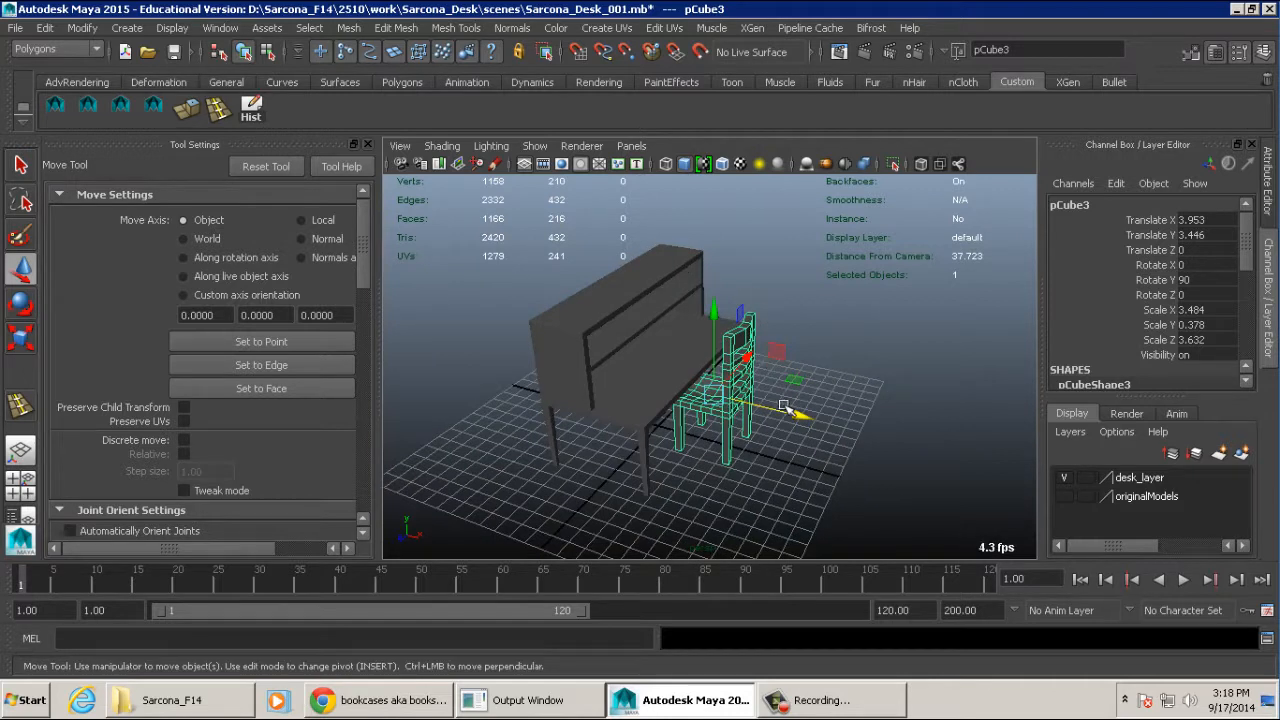
- Try duplicating the chair again for the originalModels layer, undo the duplicate and frame the chair
{"action": "key", "text": "ctrl+d"}
{"action": "right_click", "coordinate": [1129, 495]}
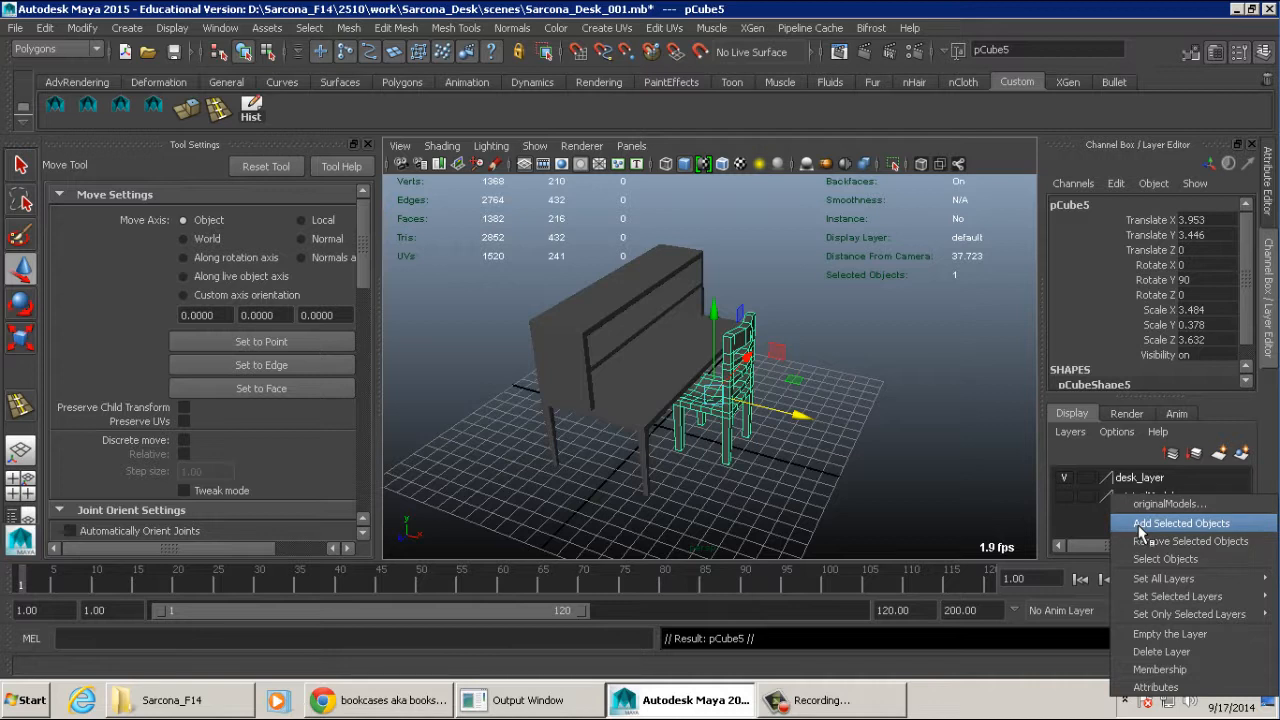
{"action": "key", "text": "Escape"}
{"action": "key", "text": "ctrl+z"}
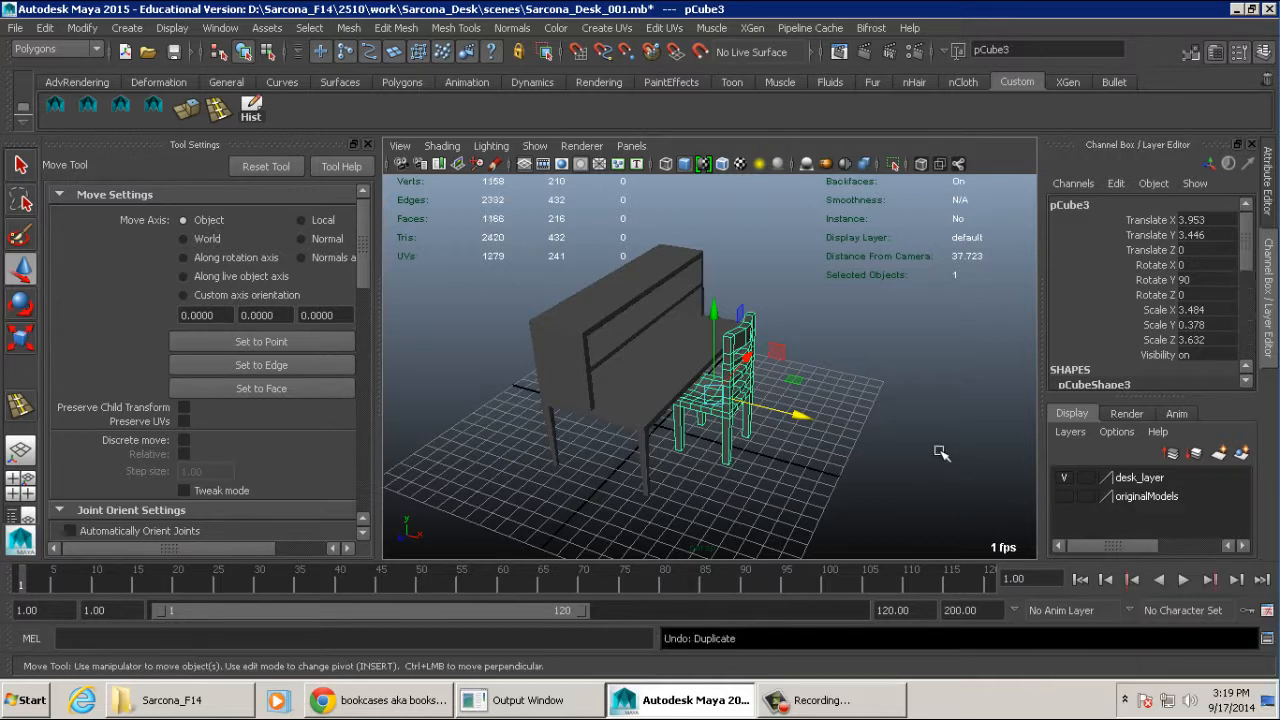
{"action": "key", "text": "f"}
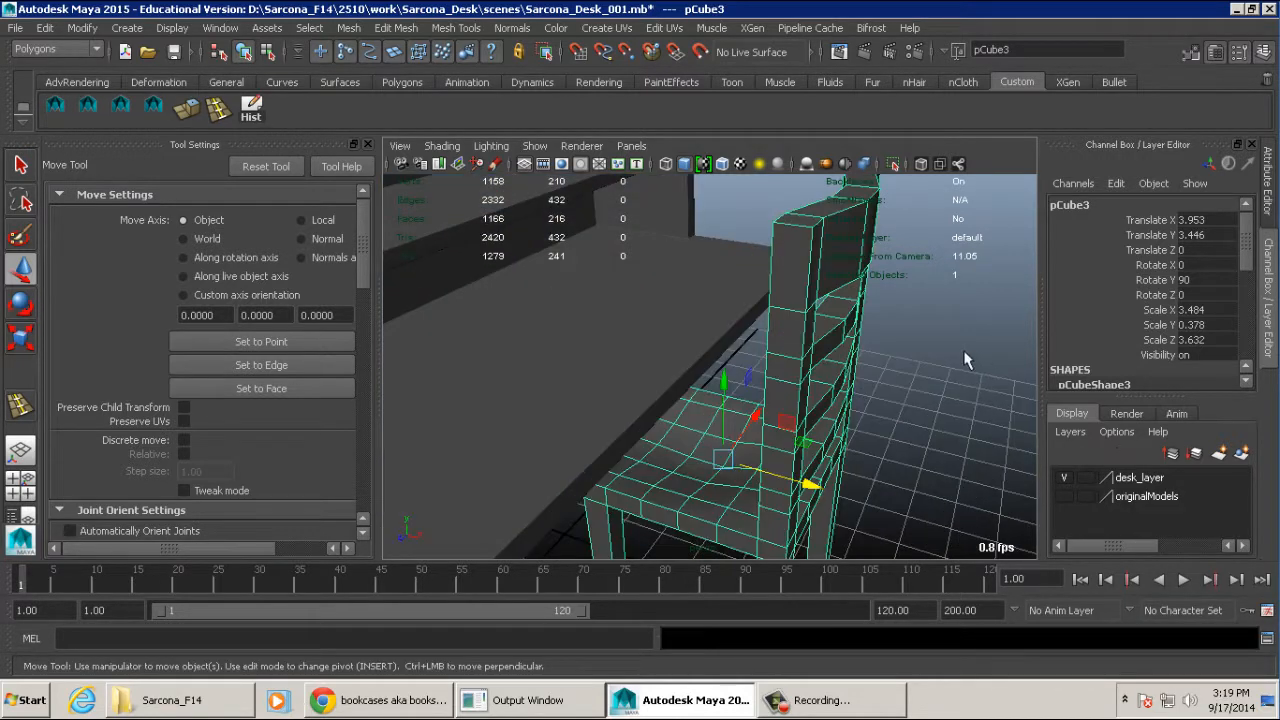
- Open the polygon selection constraints for the selected chair and place the dialog clear of the model
{"action": "left_click_drag", "start_coordinate": [965, 360], "coordinate": [777, 315], "text": "alt"}
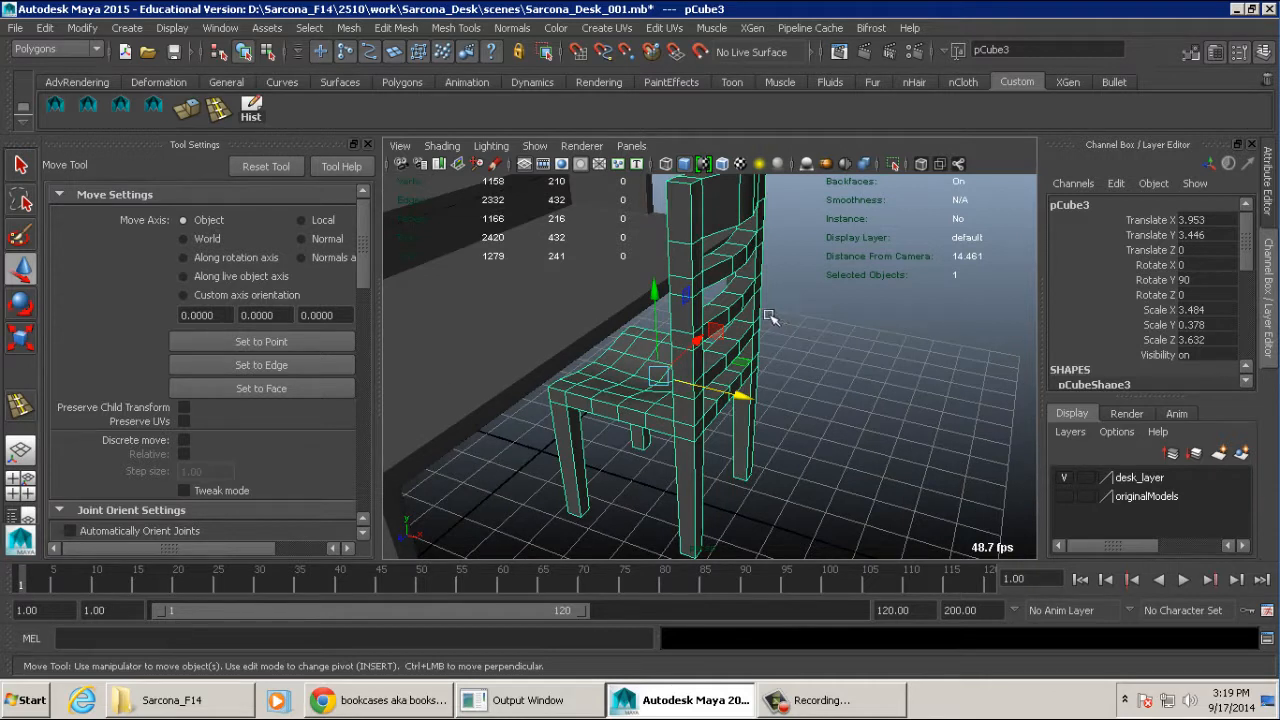
{"action": "left_click_drag", "start_coordinate": [772, 316], "coordinate": [710, 280], "text": "alt"}
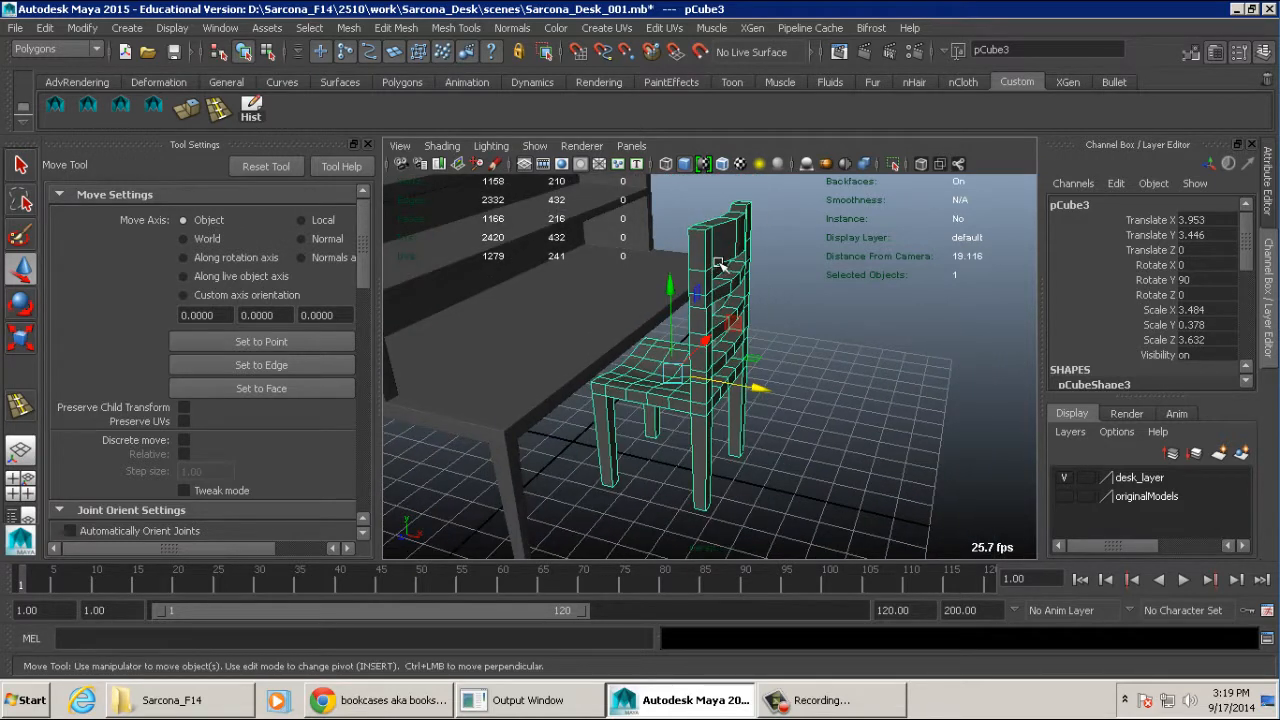
{"action": "left_click", "coordinate": [320, 31]}
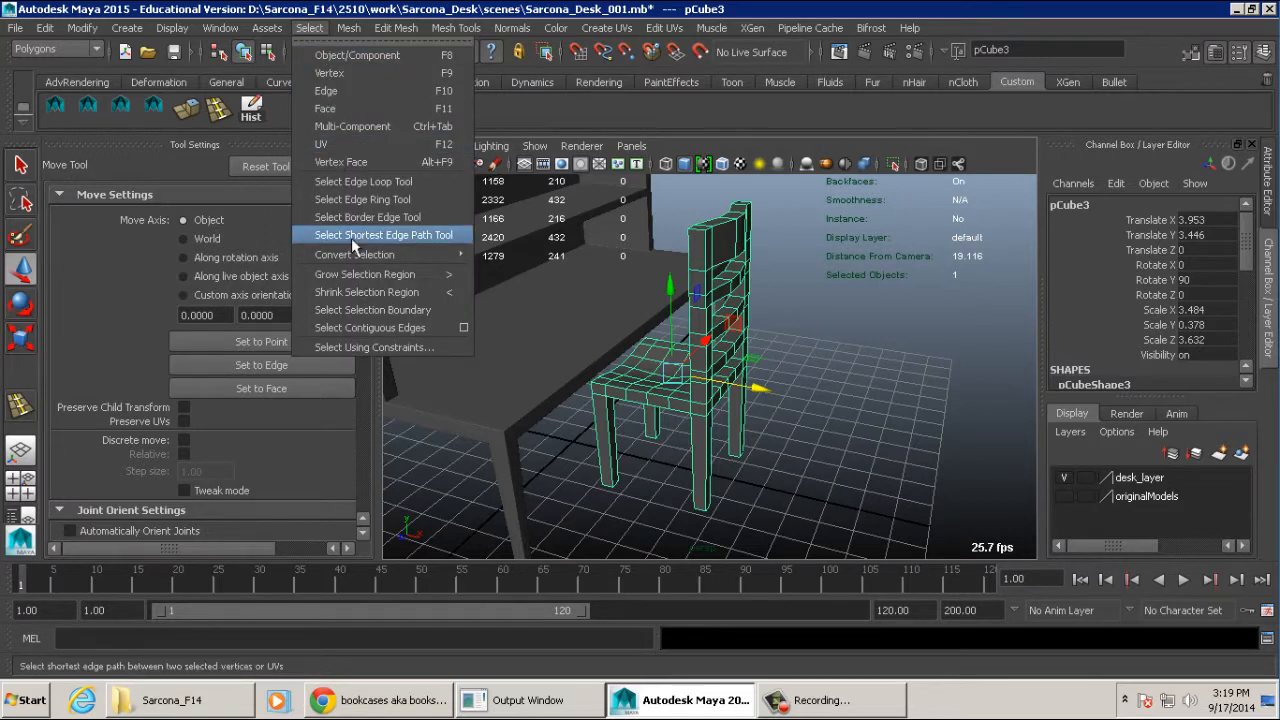
{"action": "left_click", "coordinate": [362, 347]}
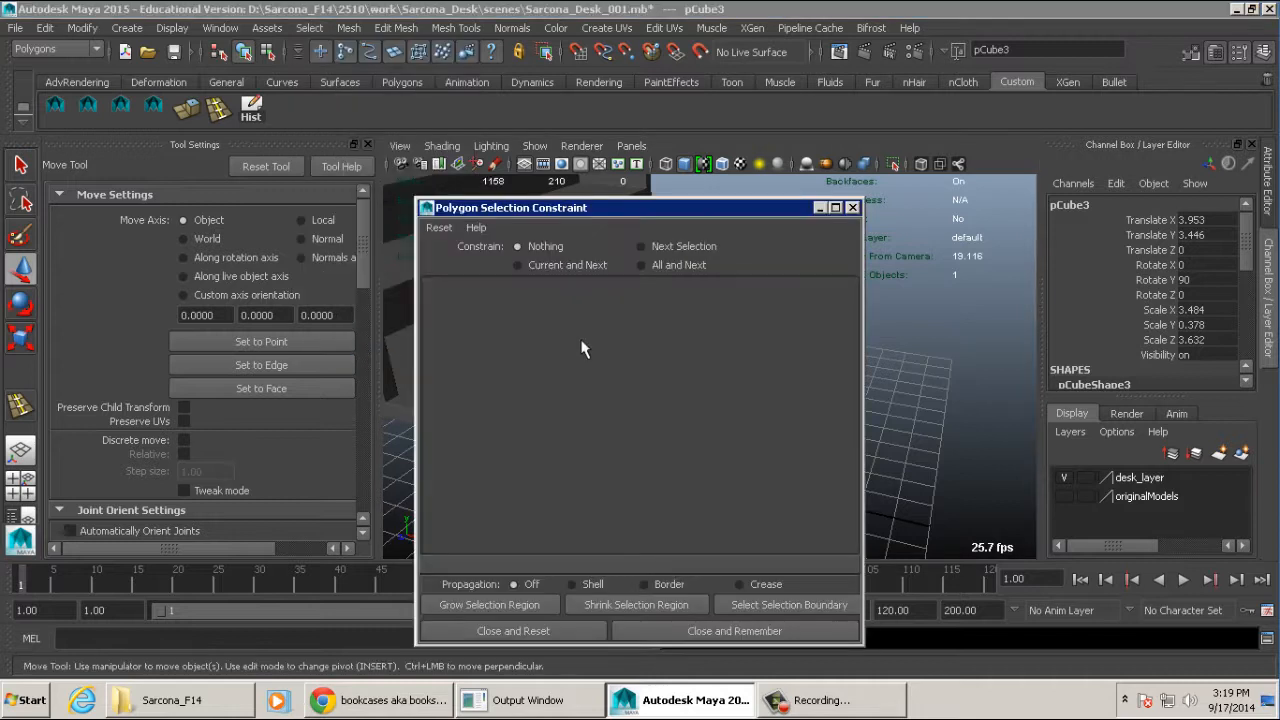
{"action": "left_click_drag", "start_coordinate": [631, 208], "coordinate": [278, 131]}
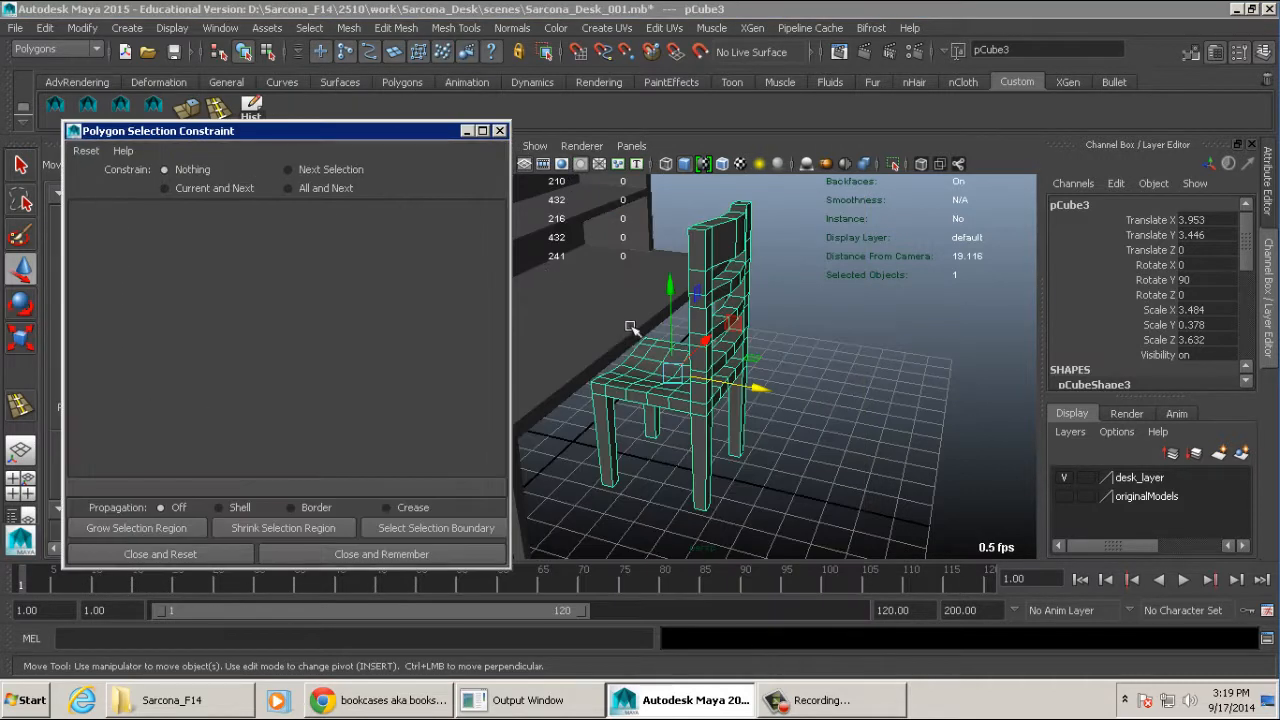
- Switch the chair to edge selection so that the constraint options apply to its edges
{"action": "middle_click_drag", "start_coordinate": [786, 371], "coordinate": [831, 371], "text": "alt"}
{"action": "left_click_drag", "start_coordinate": [831, 371], "coordinate": [786, 360], "text": "alt"}
{"action": "right_click_drag", "start_coordinate": [786, 360], "coordinate": [715, 354], "text": "alt"}
{"action": "mouse_move", "coordinate": [715, 354]}
{"action": "left_mouse_down", "text": "alt"}
{"action": "mouse_move", "coordinate": [674, 351]}
{"action": "mouse_move", "coordinate": [722, 352]}
{"action": "left_mouse_up", "text": "alt"}
{"action": "right_click_drag", "start_coordinate": [722, 352], "coordinate": [792, 350], "text": "alt"}
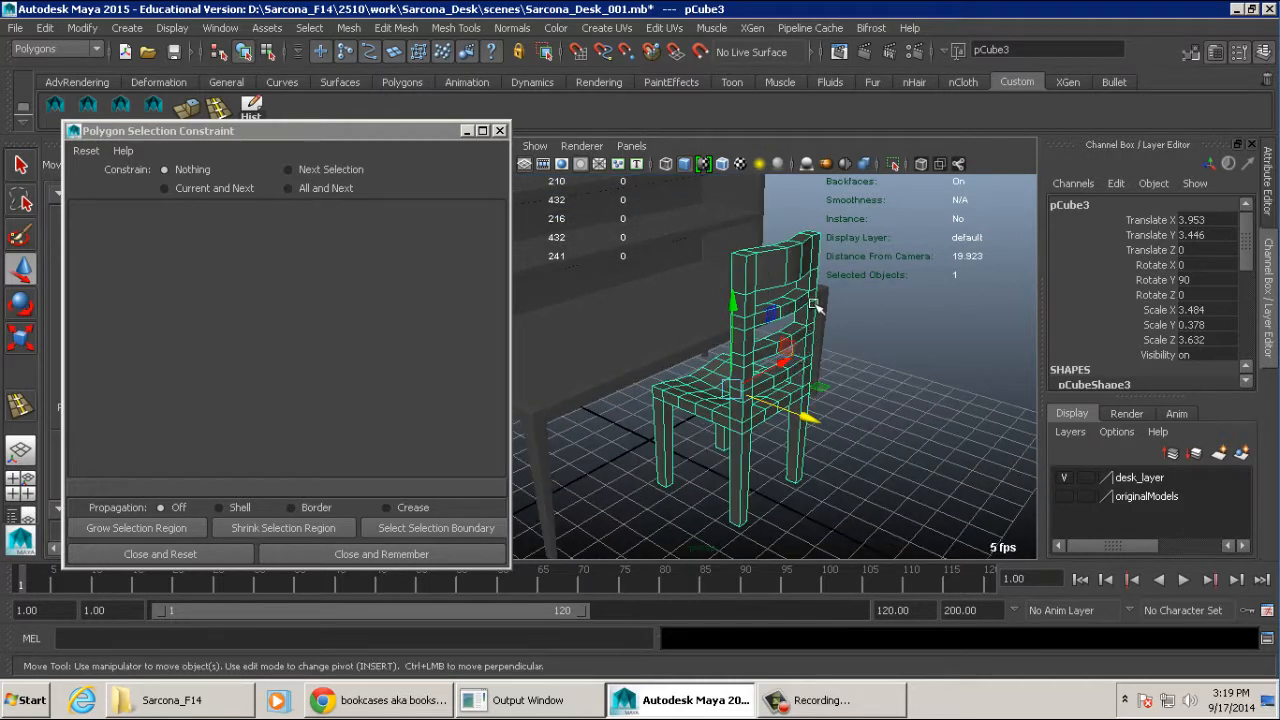
{"action": "right_click", "coordinate": [789, 265]}
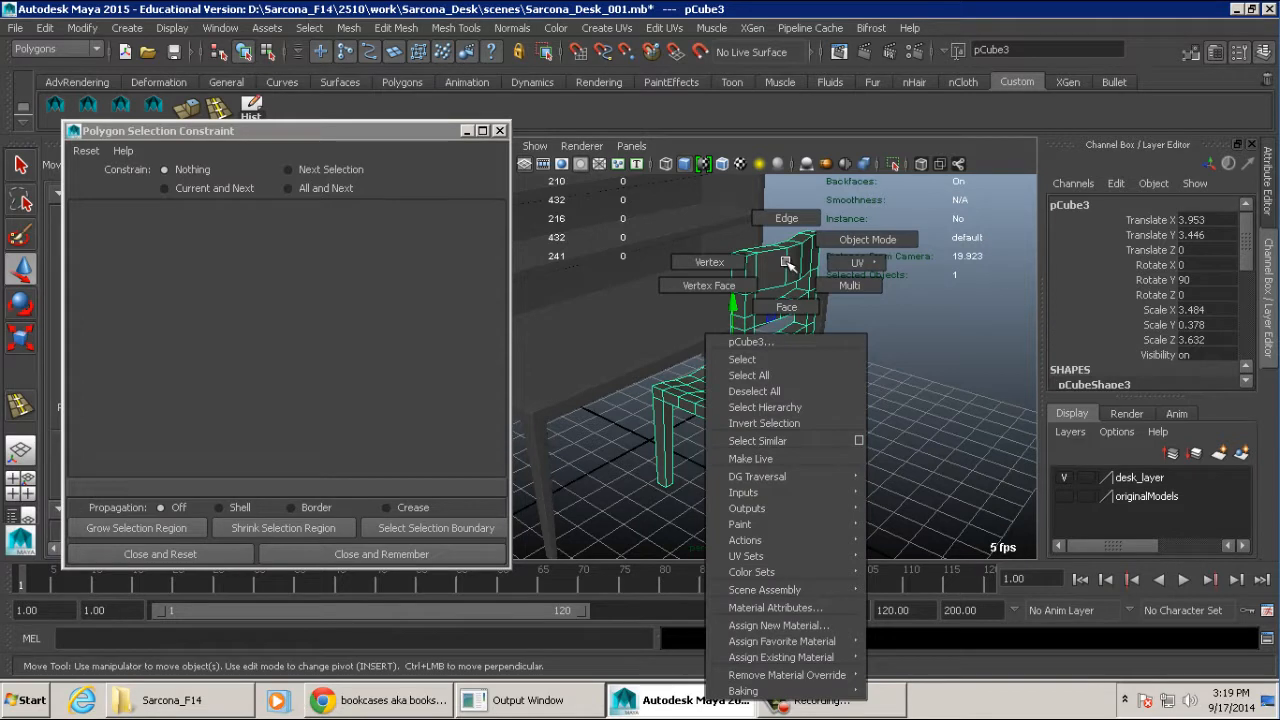
{"action": "left_click", "coordinate": [787, 218]}
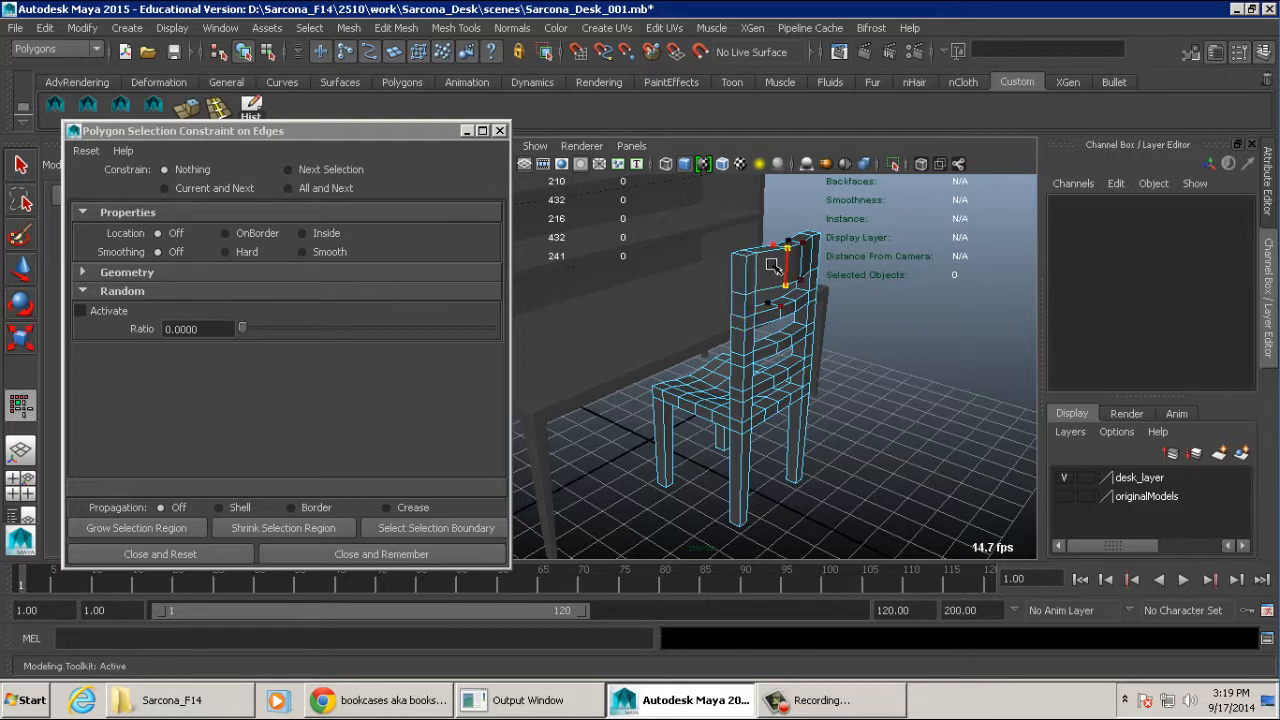
{"action": "left_click", "coordinate": [305, 28]}
{"action": "left_click_drag", "start_coordinate": [229, 136], "coordinate": [259, 119]}
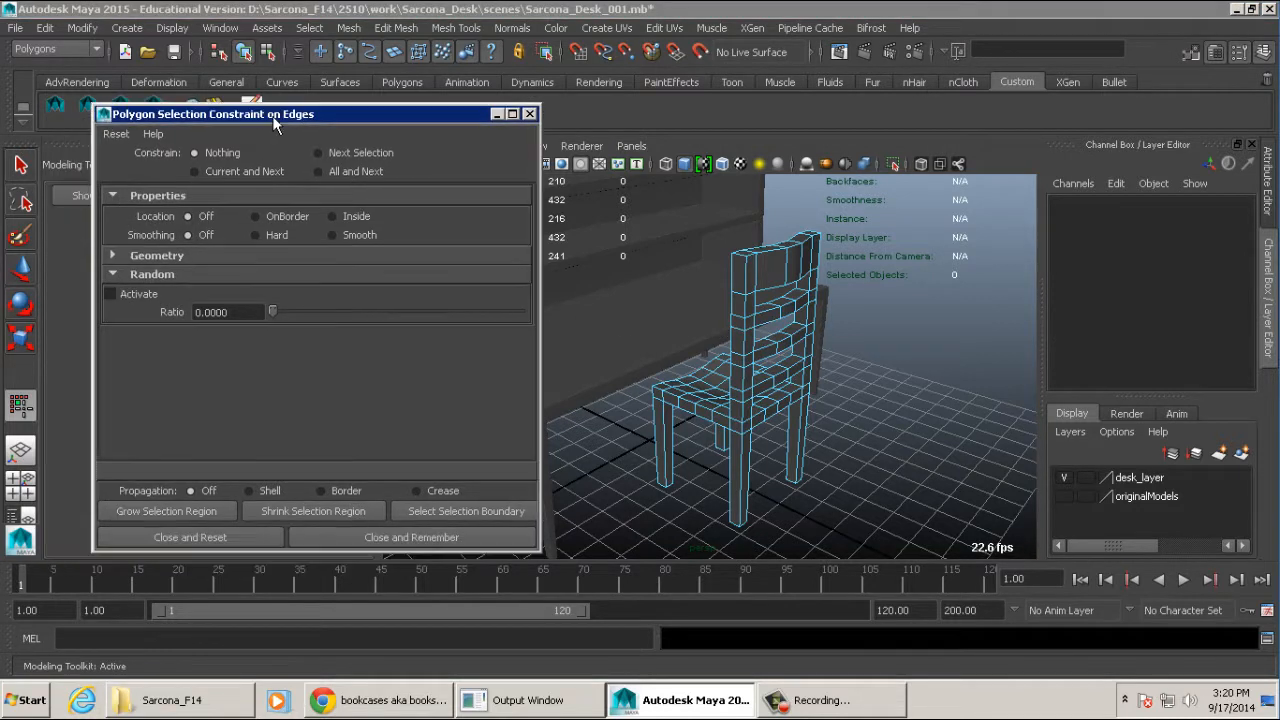
- Activate the geometry angle constraint for edges with a minimum of 80 and a maximum of 120 degrees
{"action": "left_click", "coordinate": [172, 256]}
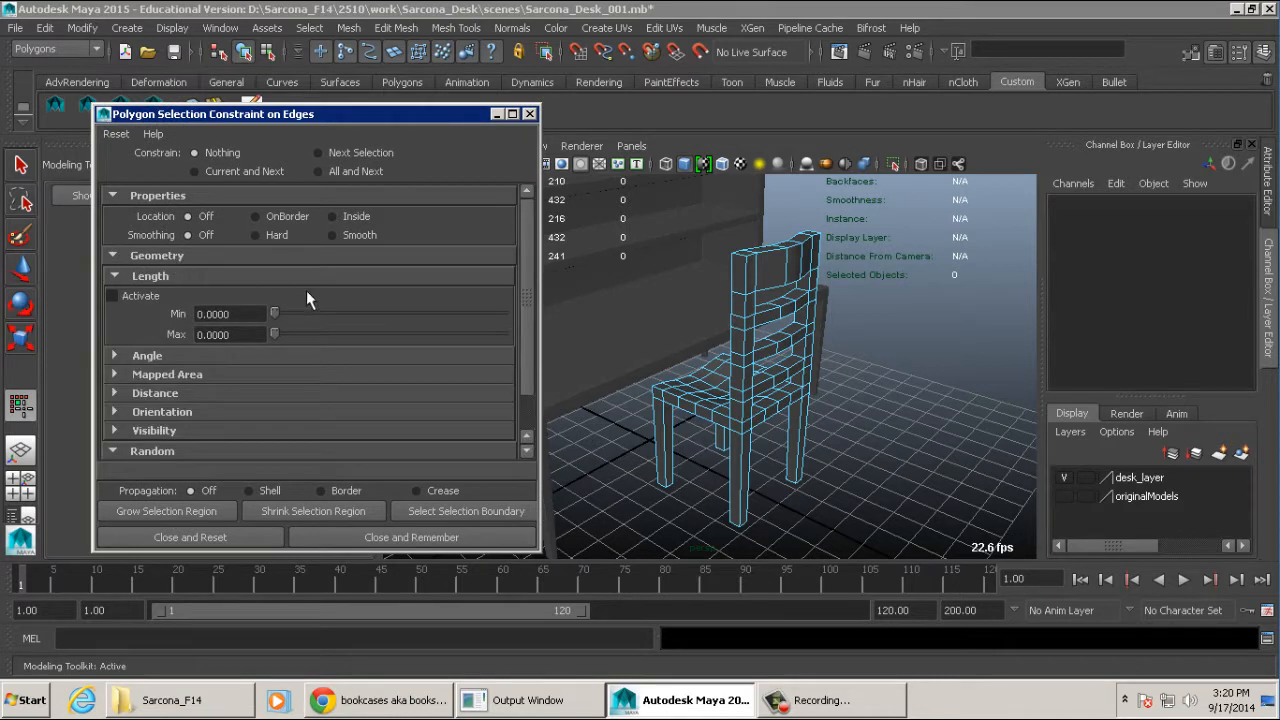
{"action": "left_click", "coordinate": [148, 357]}
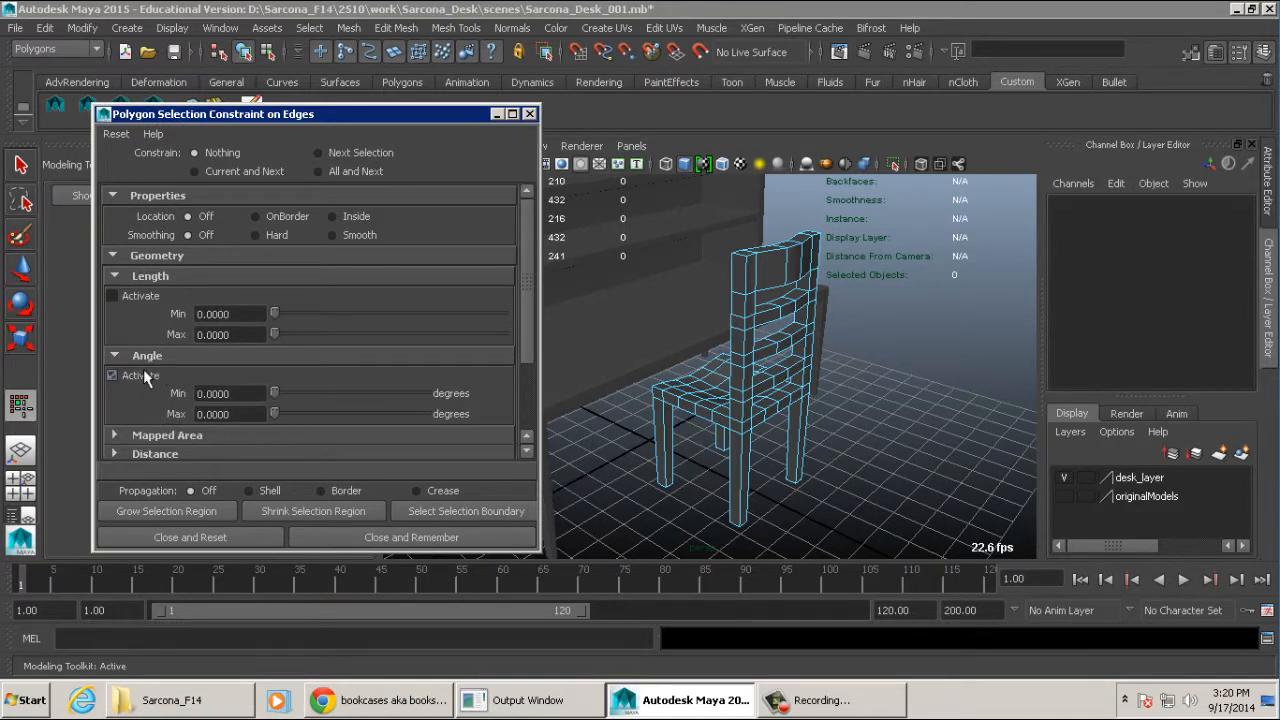
{"action": "left_click", "coordinate": [145, 375]}
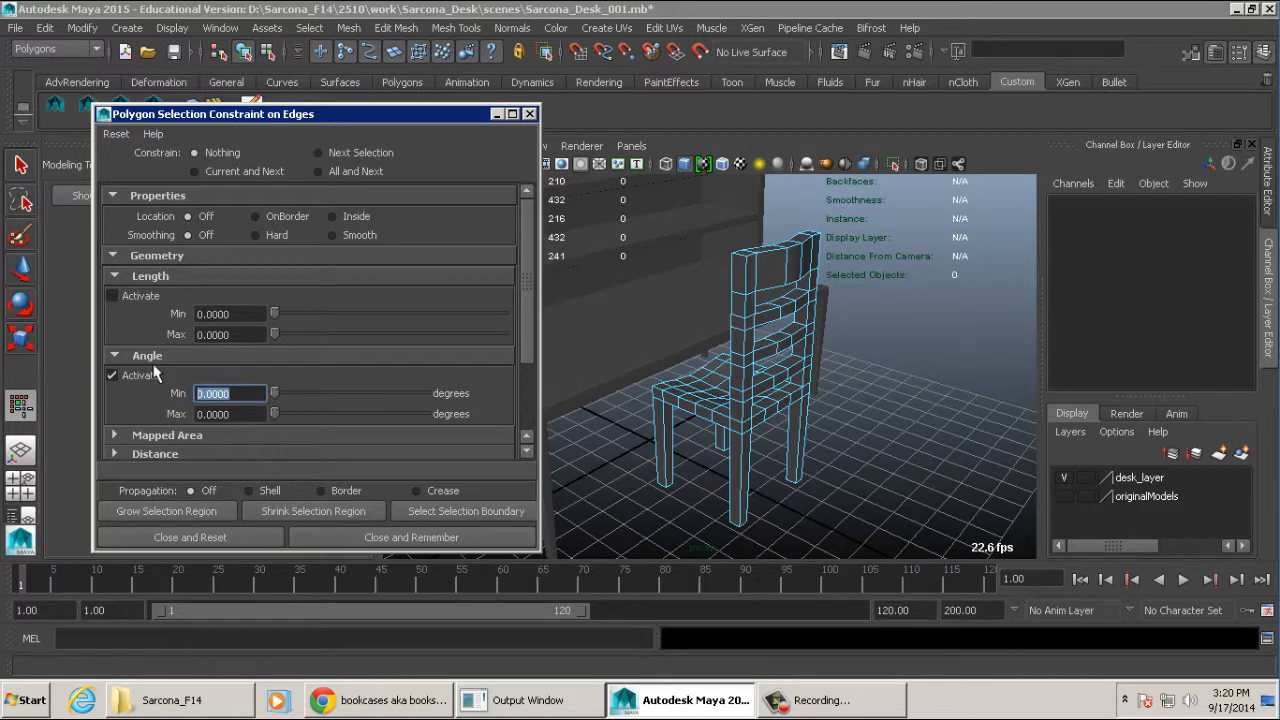
{"action": "type", "text": "80"}
{"action": "key", "text": "Tab"}
{"action": "type", "text": "120"}
{"action": "key", "text": "Return"}
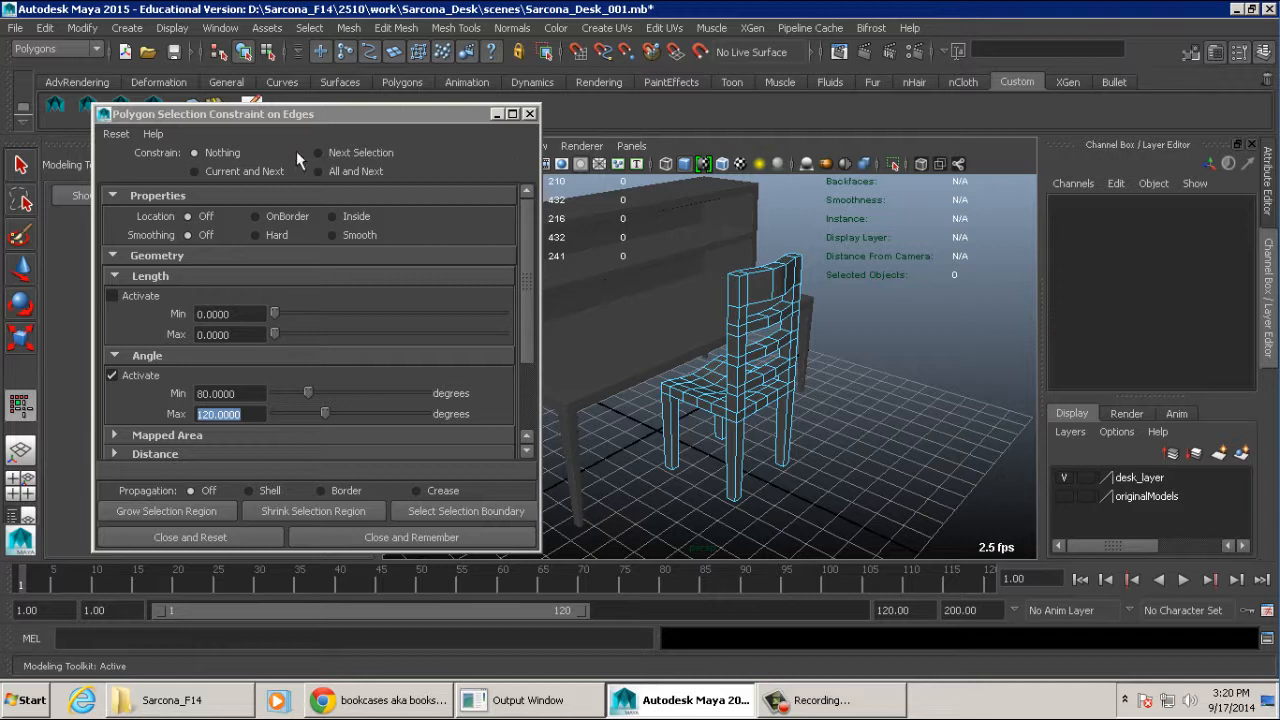
- Select the chair's hard edges by applying the angle constraint to current and next selections, and close and reset the constraints
{"action": "left_click", "coordinate": [219, 174]}
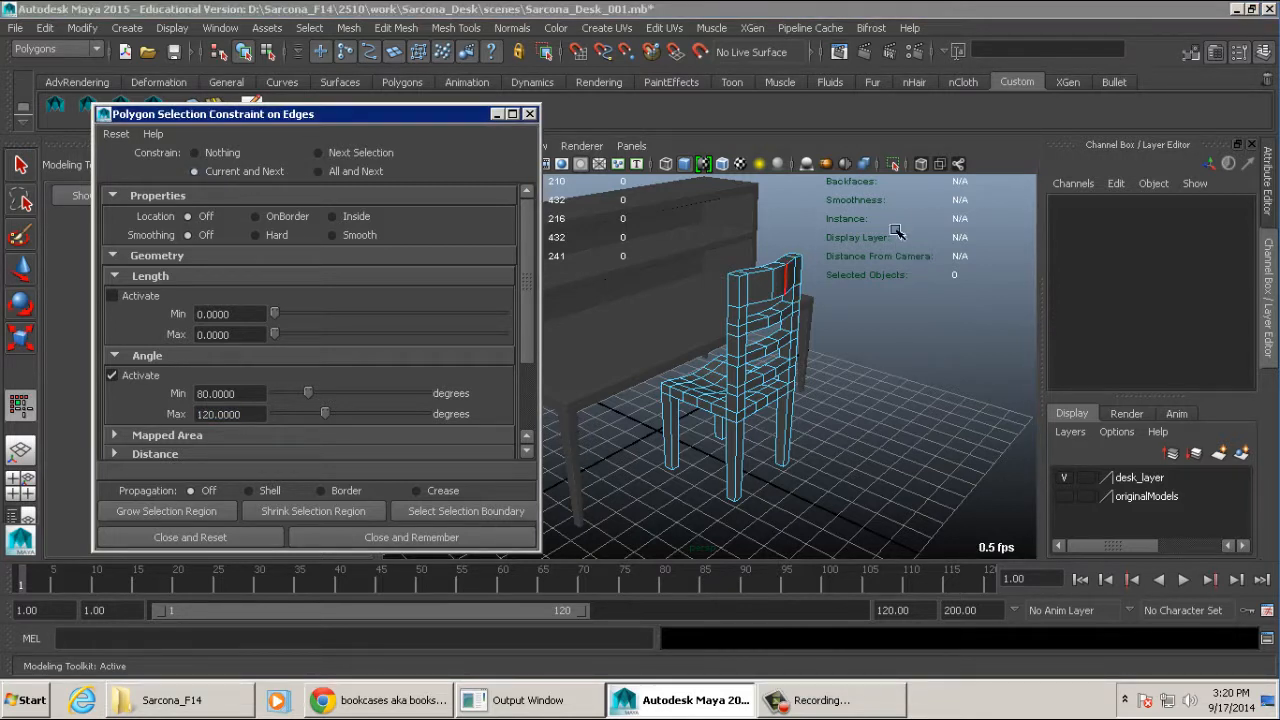
{"action": "left_click", "coordinate": [578, 525]}
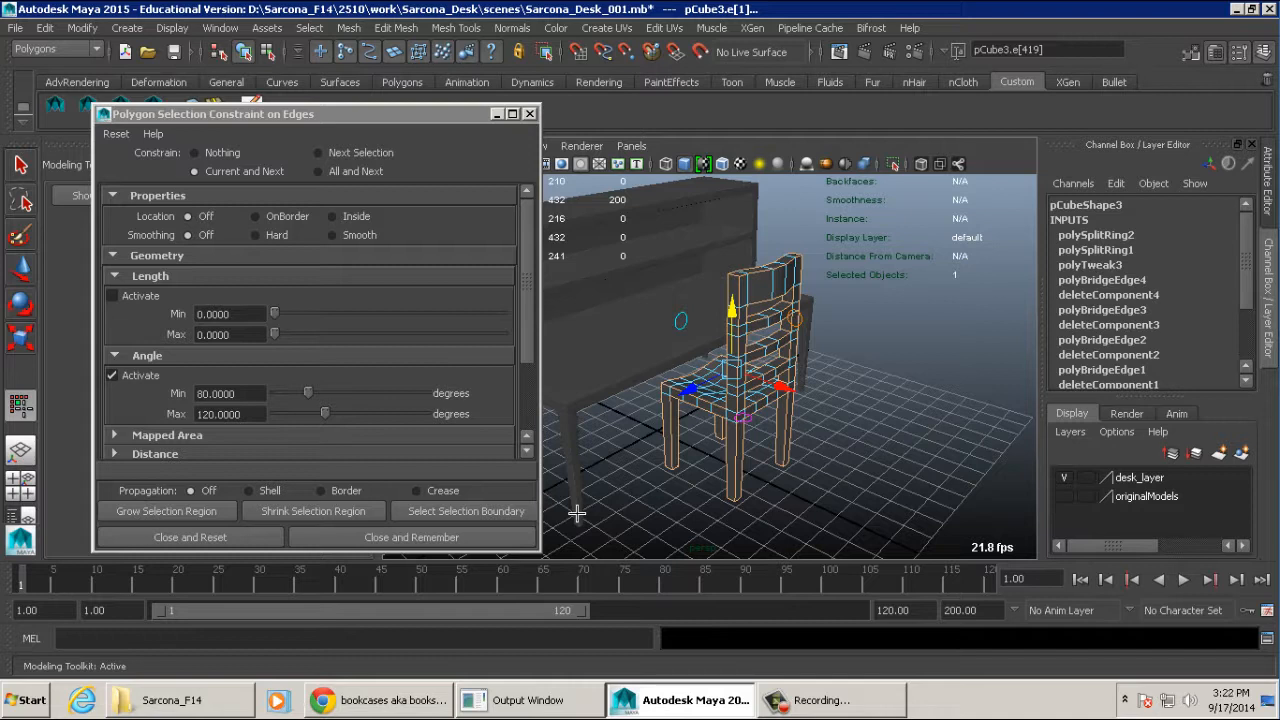
{"action": "right_click_drag", "start_coordinate": [739, 377], "coordinate": [903, 297], "text": "alt"}
{"action": "left_click_drag", "start_coordinate": [903, 297], "coordinate": [751, 314], "text": "alt"}
{"action": "middle_click_drag", "start_coordinate": [690, 272], "coordinate": [740, 306], "text": "alt"}
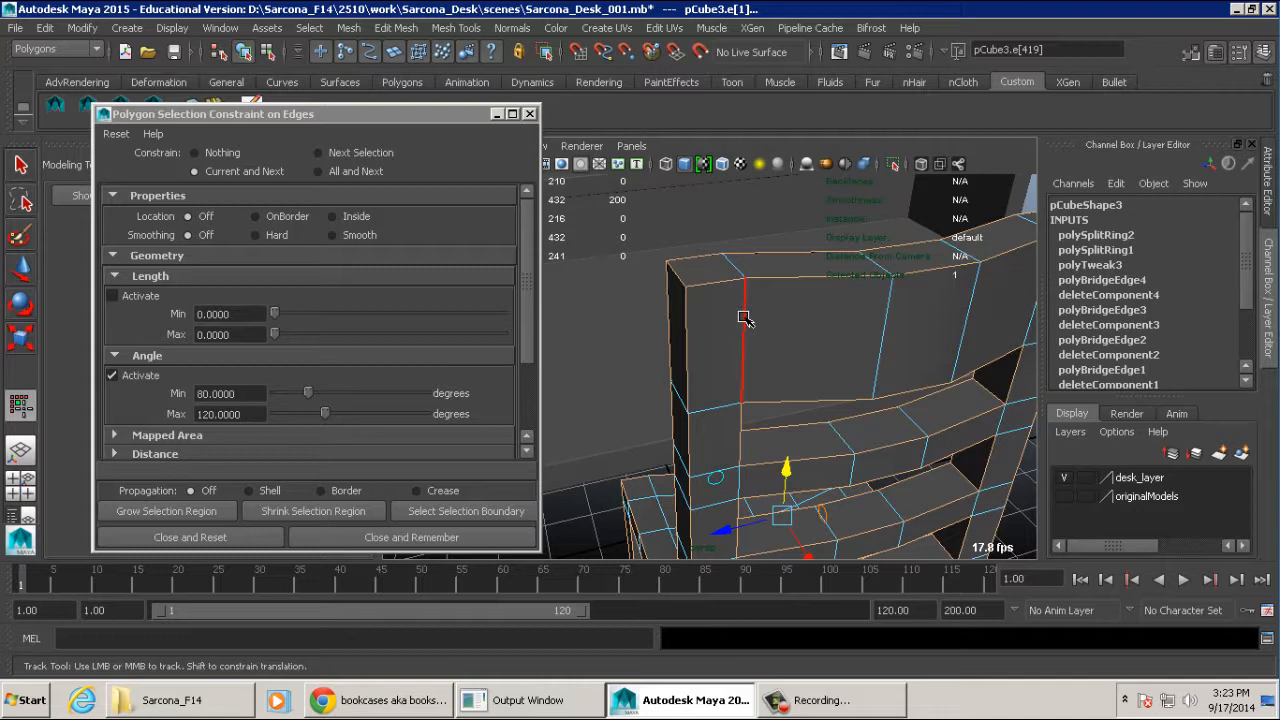
{"action": "right_click_drag", "start_coordinate": [853, 344], "coordinate": [651, 346], "text": "alt"}
{"action": "left_click_drag", "start_coordinate": [651, 346], "coordinate": [745, 331], "text": "alt"}
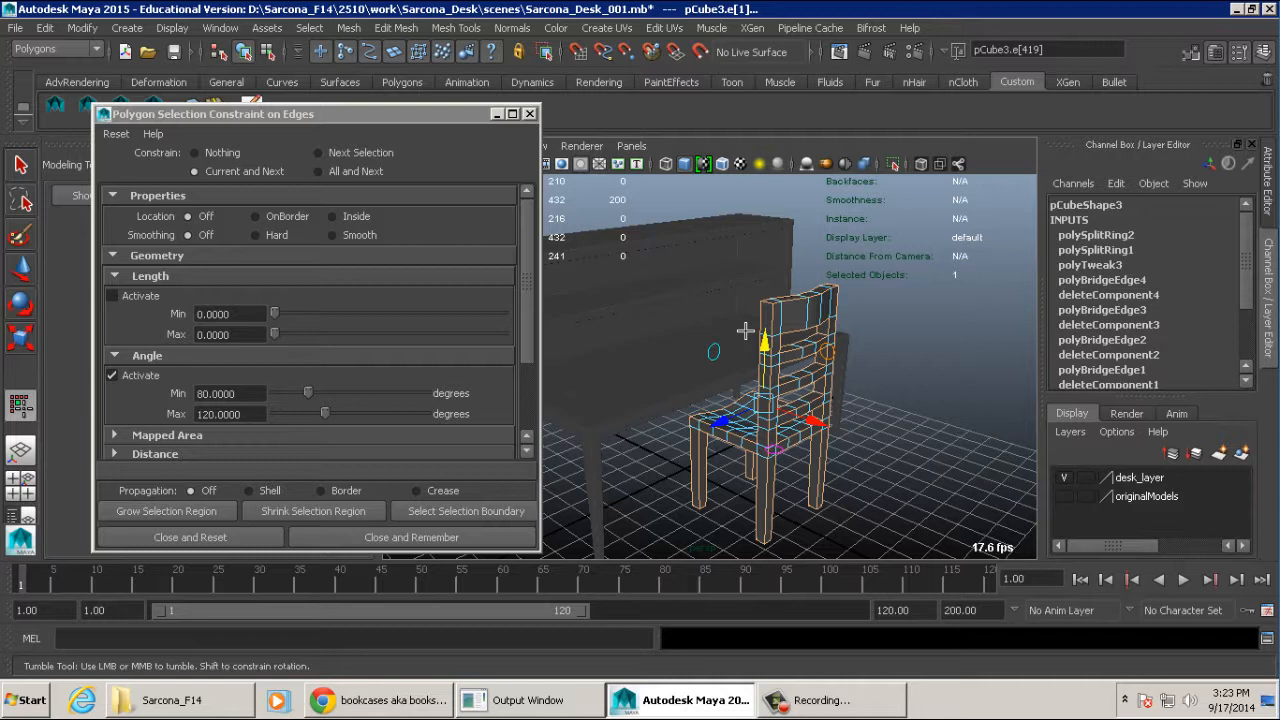
{"action": "scroll", "coordinate": [207, 376], "scroll_direction": "down", "scroll_amount": 3}
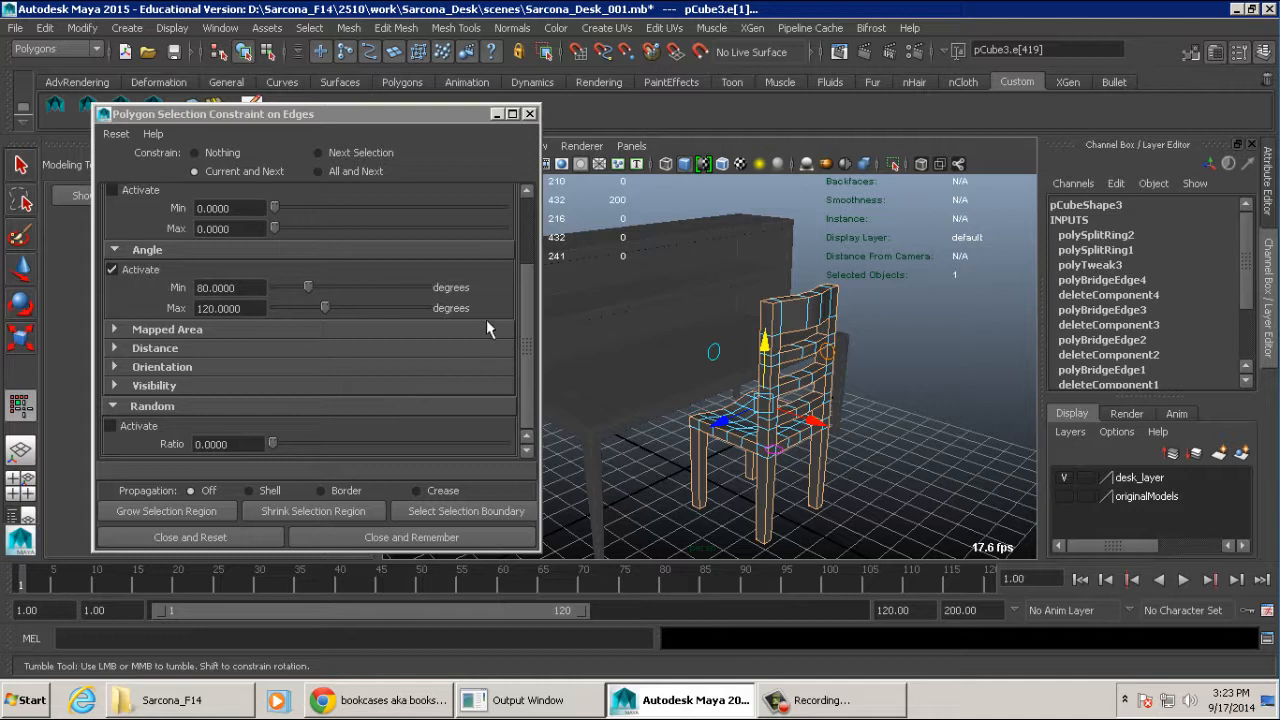
{"action": "left_click", "coordinate": [190, 537]}
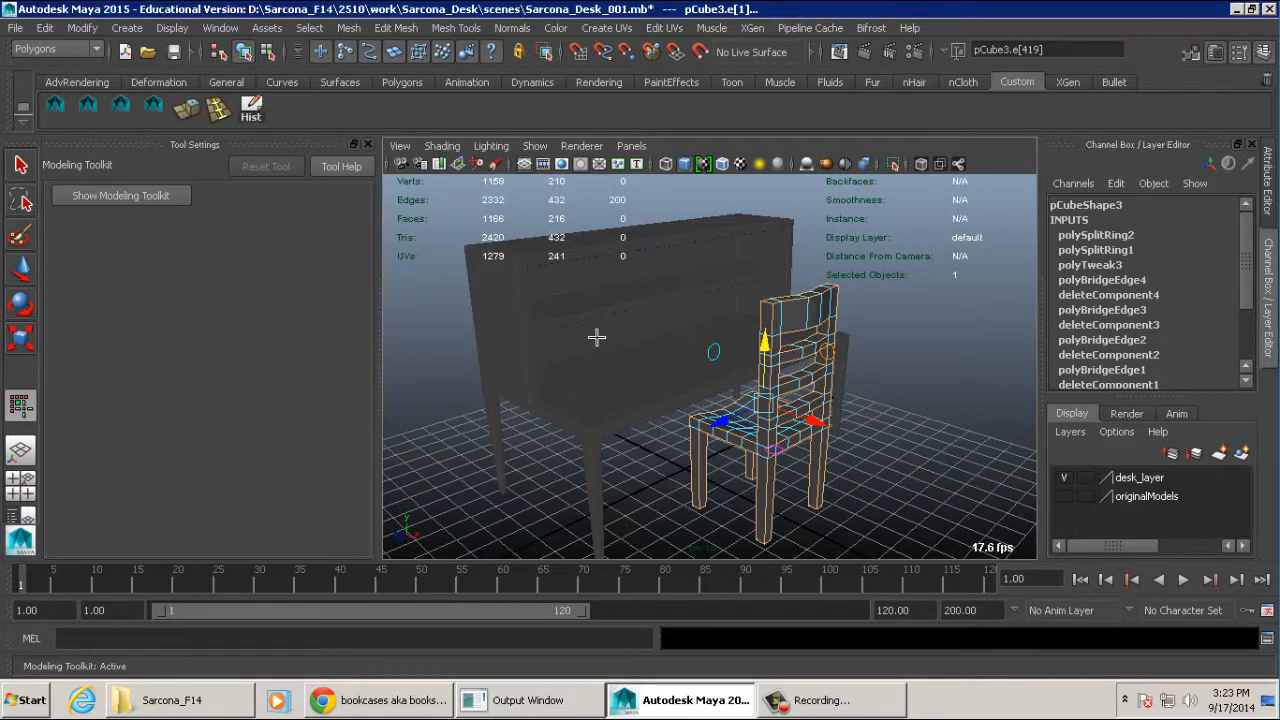
- Bevel the selected hard edges of the chair and check the back slats and seat
{"action": "middle_click_drag", "start_coordinate": [597, 337], "coordinate": [725, 349], "text": "alt"}
{"action": "key", "text": "f"}
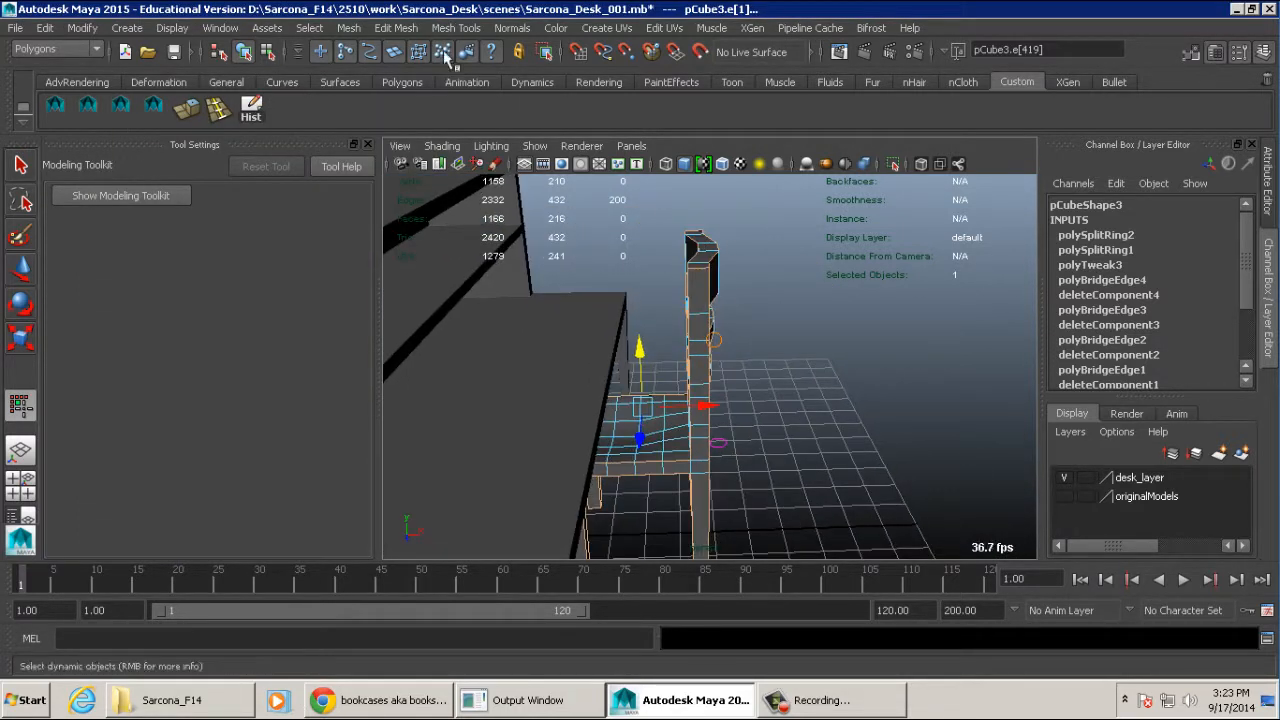
{"action": "left_click", "coordinate": [395, 28]}
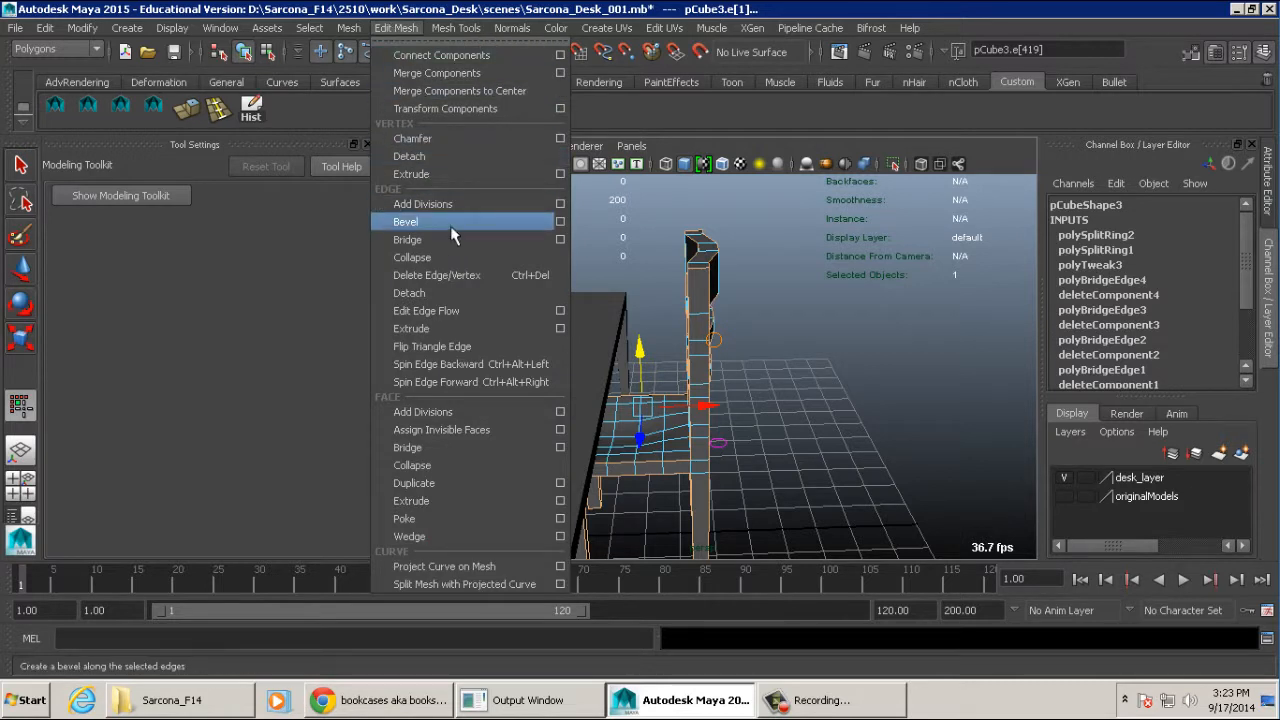
{"action": "left_click", "coordinate": [514, 221]}
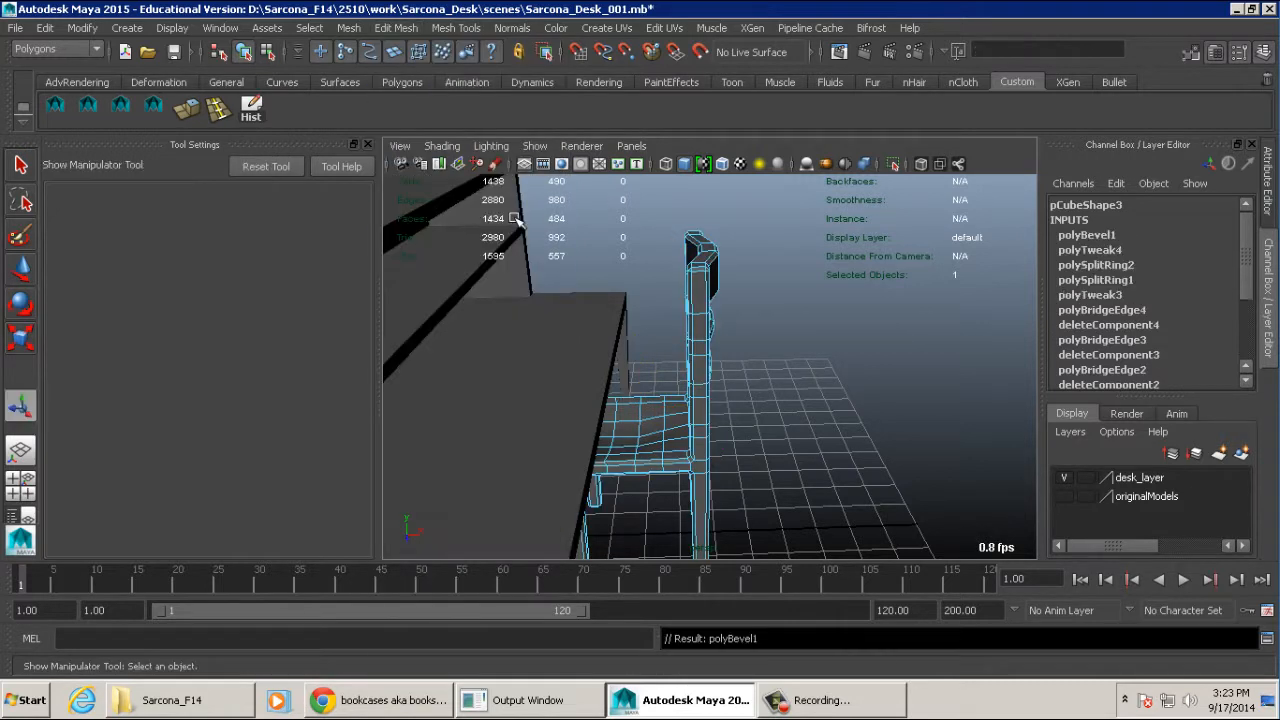
{"action": "left_click_drag", "start_coordinate": [773, 300], "coordinate": [646, 309], "text": "alt"}
{"action": "right_click_drag", "start_coordinate": [646, 309], "coordinate": [854, 300], "text": "alt"}
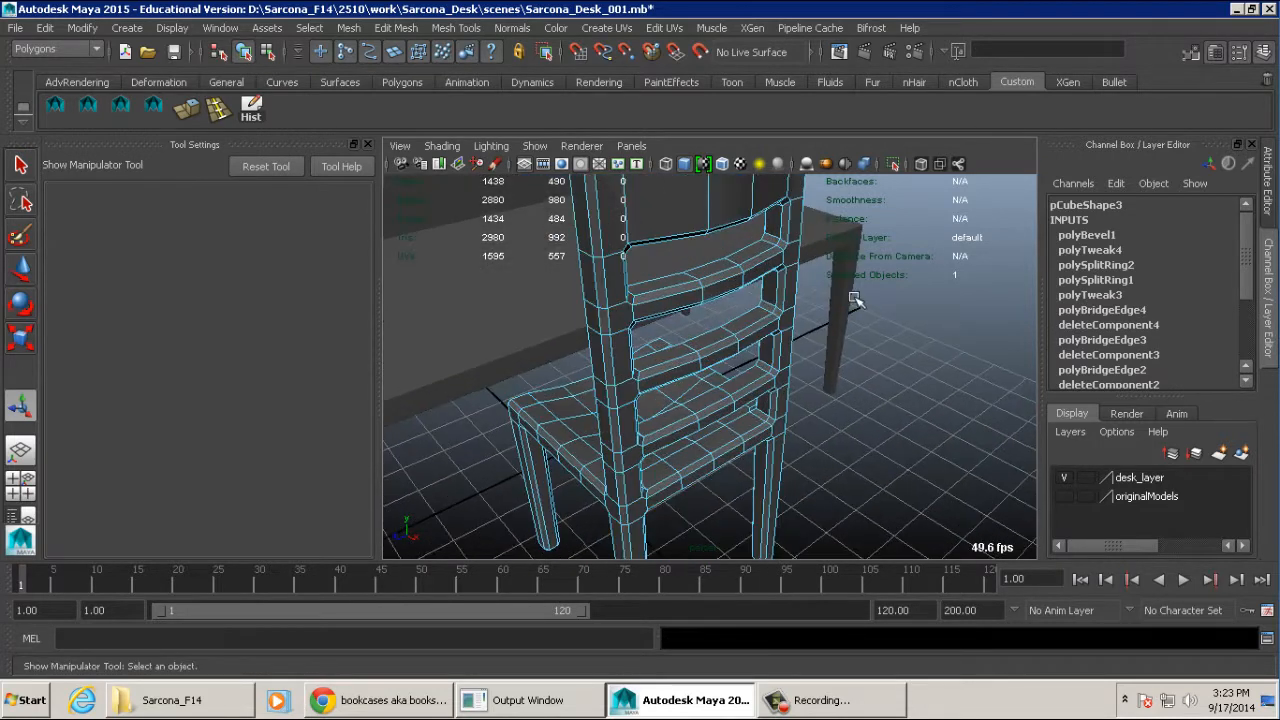
{"action": "middle_click_drag", "start_coordinate": [854, 300], "coordinate": [852, 340], "text": "alt"}
{"action": "right_click_drag", "start_coordinate": [852, 340], "coordinate": [761, 339], "text": "alt"}
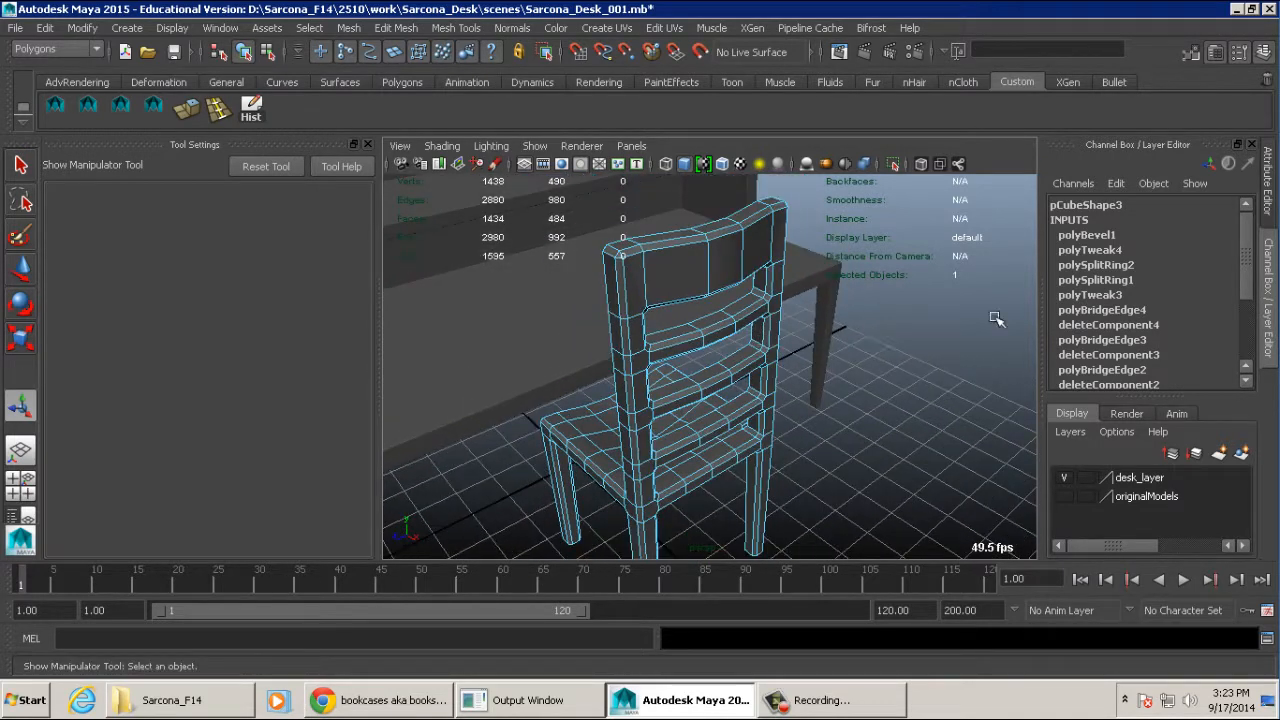
- Set the Fraction of the chair's bevel to 0.2
{"action": "left_click", "coordinate": [1100, 235]}
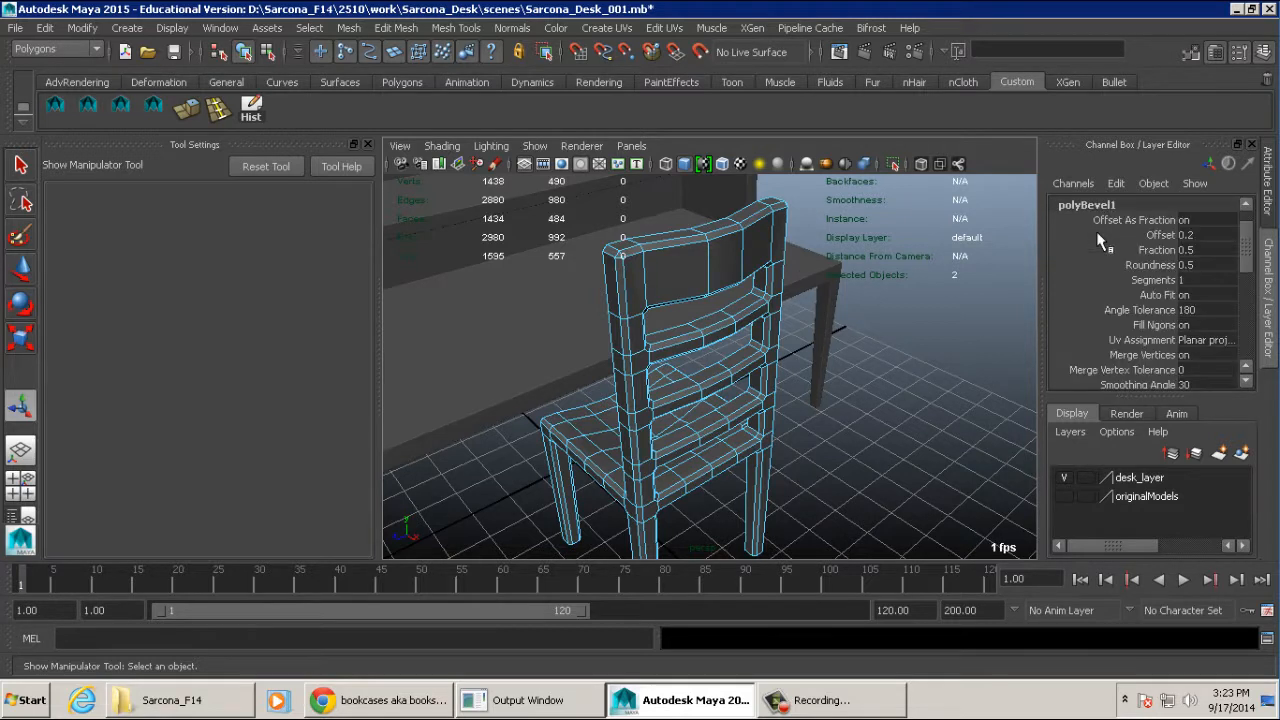
{"action": "left_click", "coordinate": [1200, 249]}
{"action": "type", "text": ".2"}
{"action": "key", "text": "Return"}
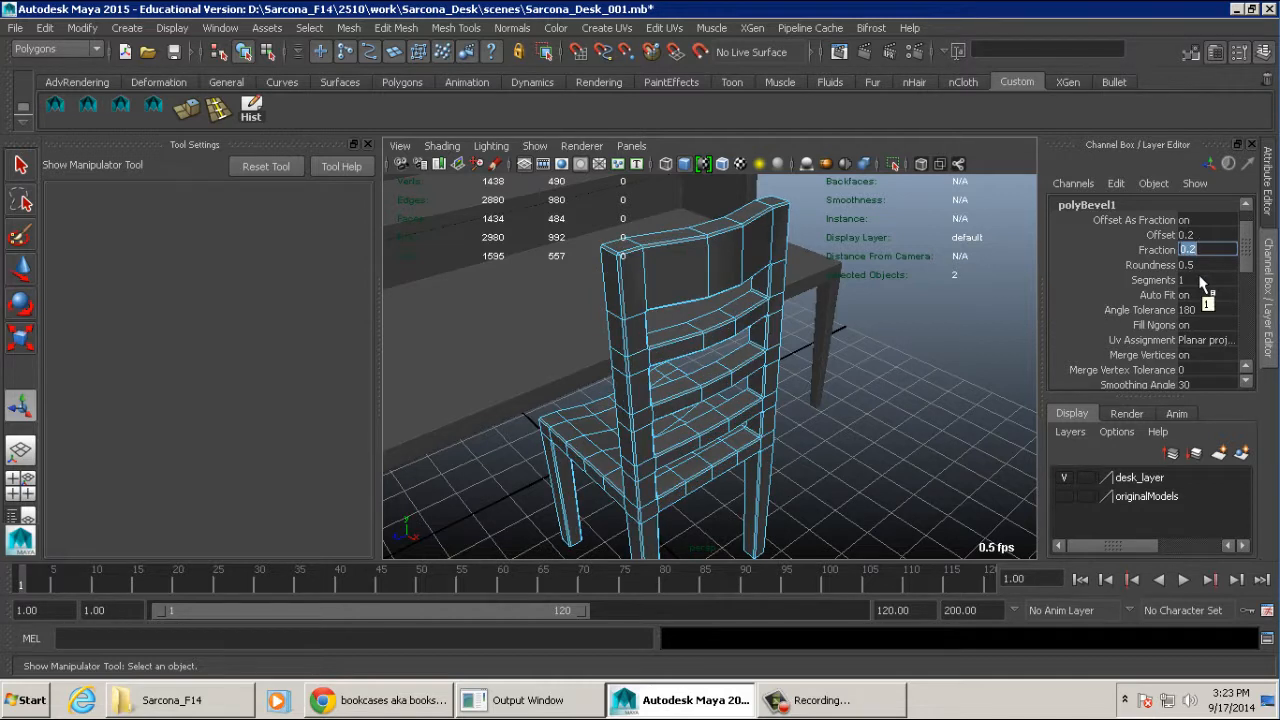
- Set the bevel's Segments to 2 and inspect a beveled corner of the chair up close
{"action": "left_click", "coordinate": [1195, 280]}
{"action": "type", "text": "2"}
{"action": "key", "text": "Return"}
{"action": "left_click_drag", "start_coordinate": [778, 276], "coordinate": [731, 286], "text": "alt"}
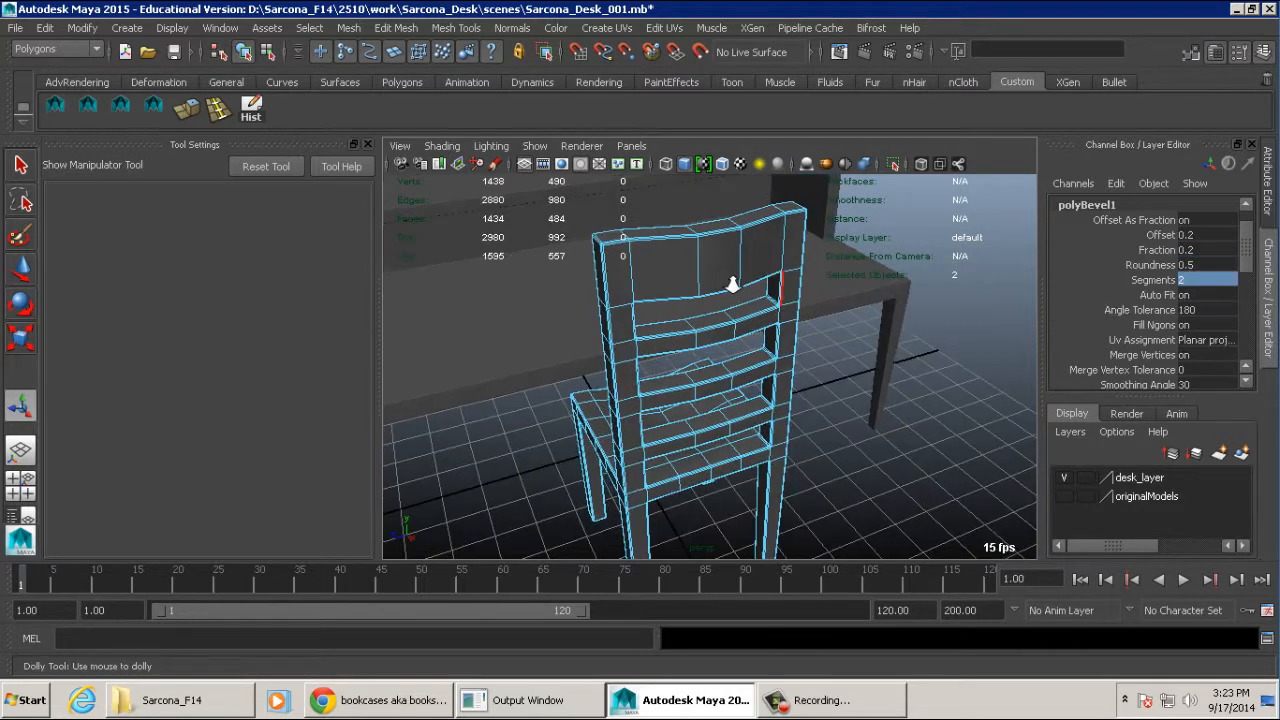
{"action": "right_click_drag", "start_coordinate": [731, 286], "coordinate": [897, 297], "text": "alt"}
{"action": "middle_click_drag", "start_coordinate": [897, 297], "coordinate": [761, 425], "text": "alt"}
{"action": "right_click_drag", "start_coordinate": [761, 425], "coordinate": [1000, 403], "text": "alt"}
{"action": "middle_click_drag", "start_coordinate": [1000, 403], "coordinate": [929, 408], "text": "alt"}
{"action": "right_click_drag", "start_coordinate": [929, 408], "coordinate": [1234, 374], "text": "alt"}
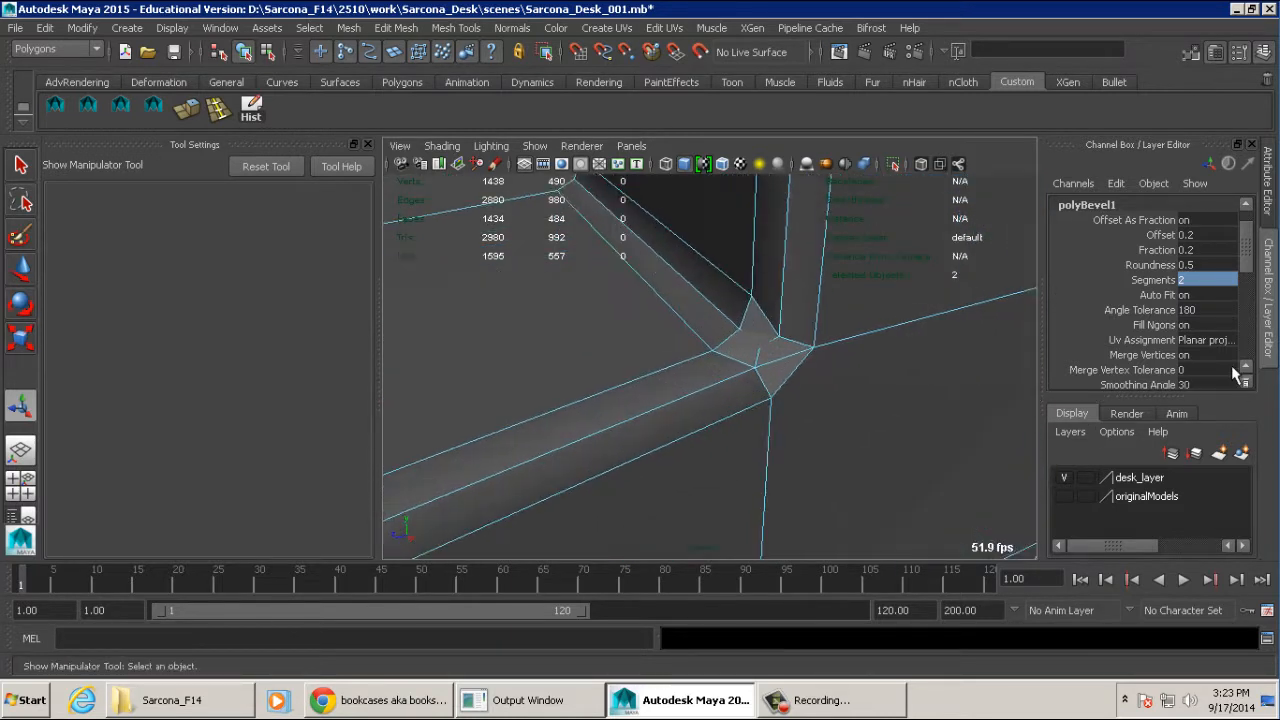
- Set the bevel's Segments back to 1 and examine the chair's legs, seat and back
{"action": "key", "text": "Return"}
{"action": "right_click_drag", "start_coordinate": [989, 320], "coordinate": [735, 331], "text": "alt"}
{"action": "mouse_move", "coordinate": [735, 331]}
{"action": "left_mouse_down", "text": "alt"}
{"action": "mouse_move", "coordinate": [760, 313]}
{"action": "mouse_move", "coordinate": [886, 330]}
{"action": "mouse_move", "coordinate": [737, 343]}
{"action": "mouse_move", "coordinate": [720, 271]}
{"action": "mouse_move", "coordinate": [710, 290]}
{"action": "mouse_move", "coordinate": [738, 310]}
{"action": "left_mouse_up", "text": "alt"}
{"action": "middle_click_drag", "start_coordinate": [738, 308], "coordinate": [744, 190], "text": "alt"}
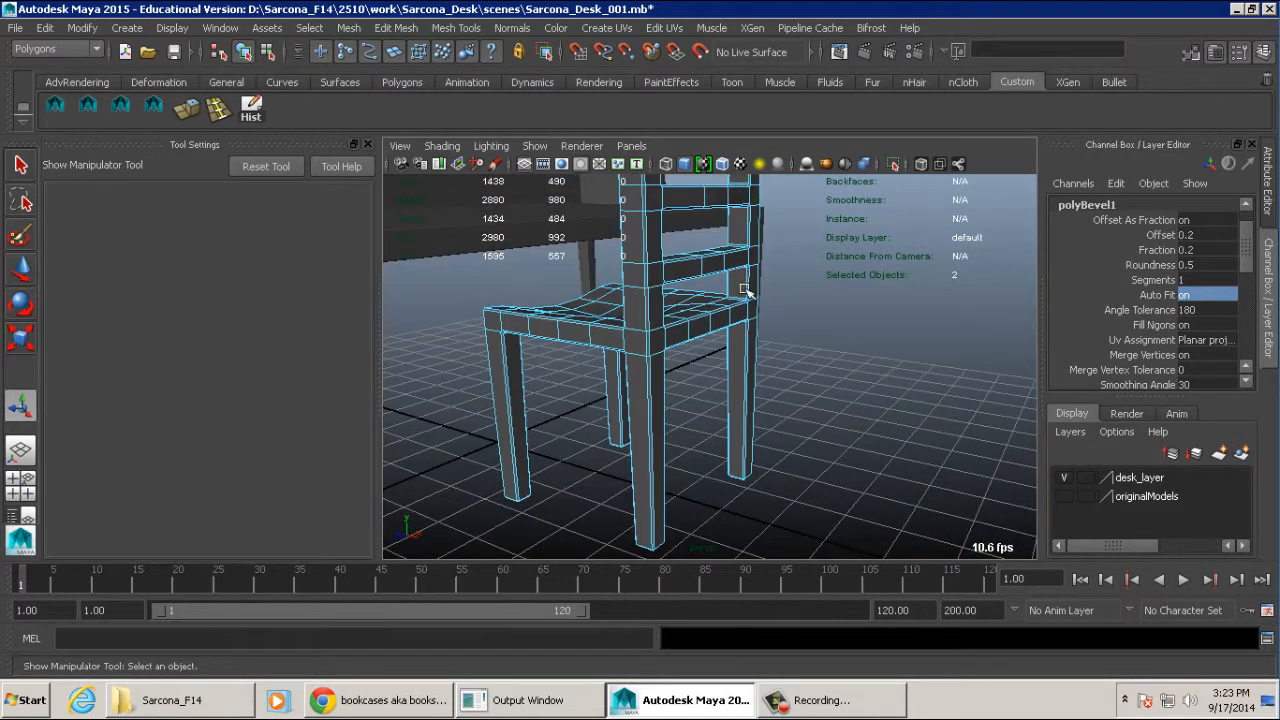
{"action": "middle_click_drag", "start_coordinate": [749, 288], "coordinate": [753, 394], "text": "alt"}
{"action": "right_click_drag", "start_coordinate": [757, 337], "coordinate": [668, 344], "text": "alt"}
{"action": "middle_click_drag", "start_coordinate": [668, 344], "coordinate": [674, 377], "text": "alt"}
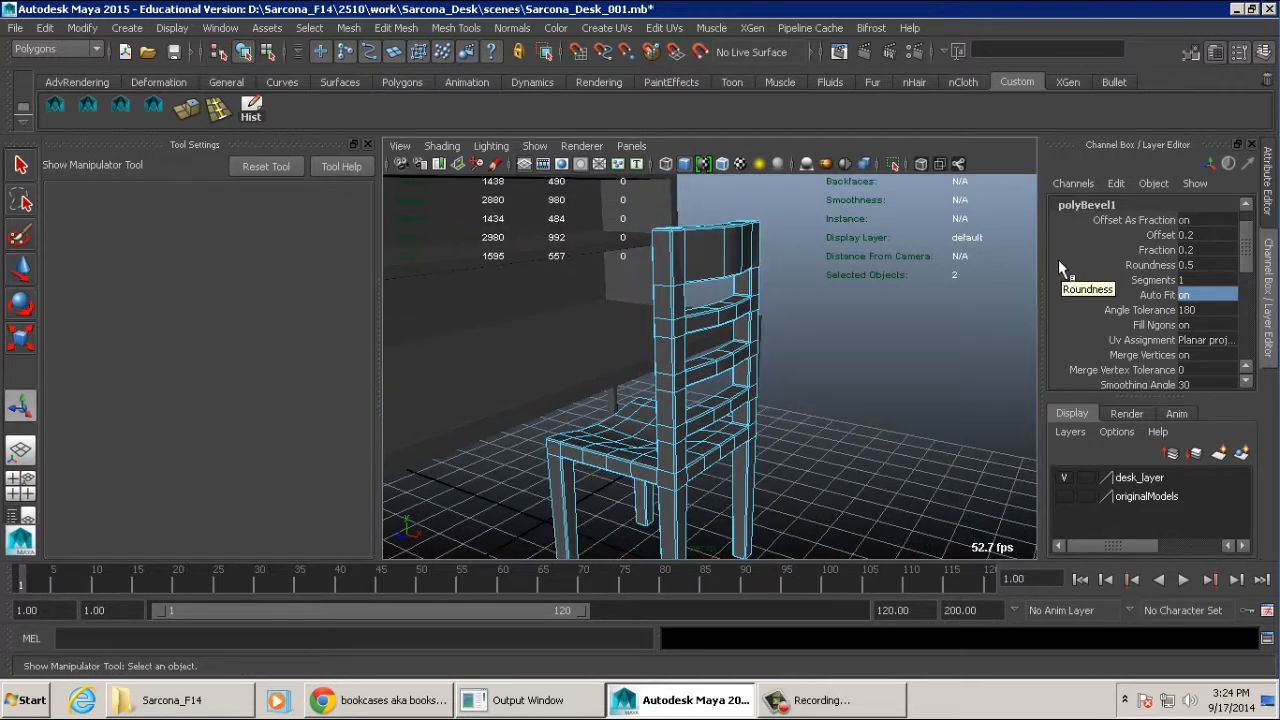
- Return to Maya and set the bevel's Fraction to 1, checking the effect on the chair's back posts and slats
{"action": "scroll", "coordinate": [1070, 265], "scroll_direction": "up", "scroll_amount": 1}
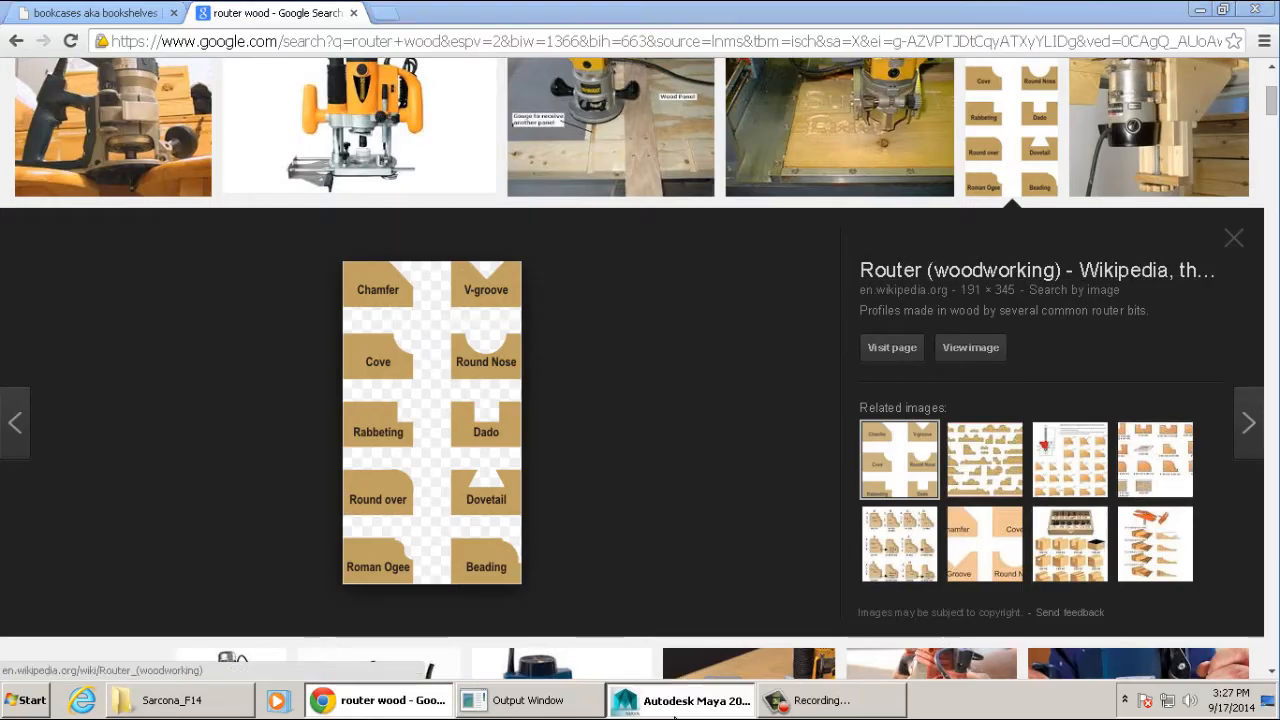
{"action": "left_click", "coordinate": [695, 700]}
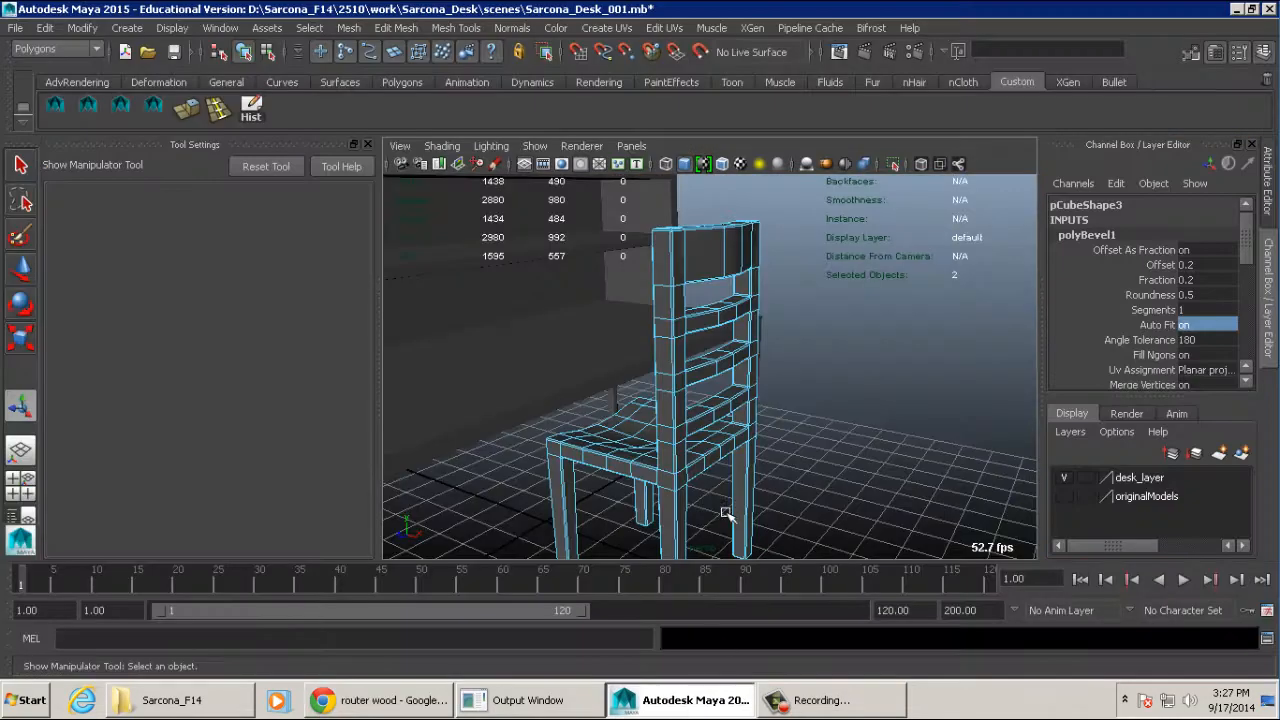
{"action": "left_click_drag", "start_coordinate": [706, 350], "coordinate": [740, 378], "text": "alt"}
{"action": "right_click_drag", "start_coordinate": [740, 378], "coordinate": [891, 406], "text": "alt"}
{"action": "middle_click_drag", "start_coordinate": [891, 406], "coordinate": [815, 440], "text": "alt"}
{"action": "right_click_drag", "start_coordinate": [815, 440], "coordinate": [880, 428], "text": "alt"}
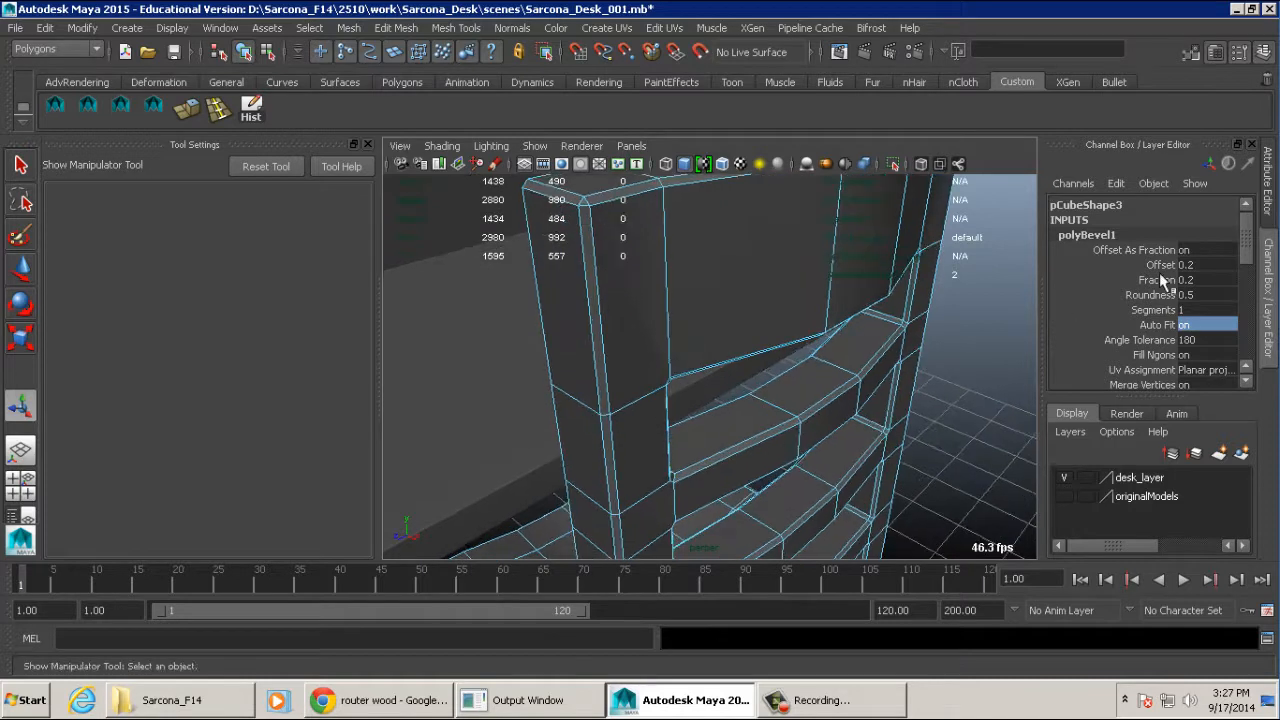
{"action": "double_click", "coordinate": [1190, 279]}
{"action": "type", "text": "1"}
{"action": "key", "text": "Return"}
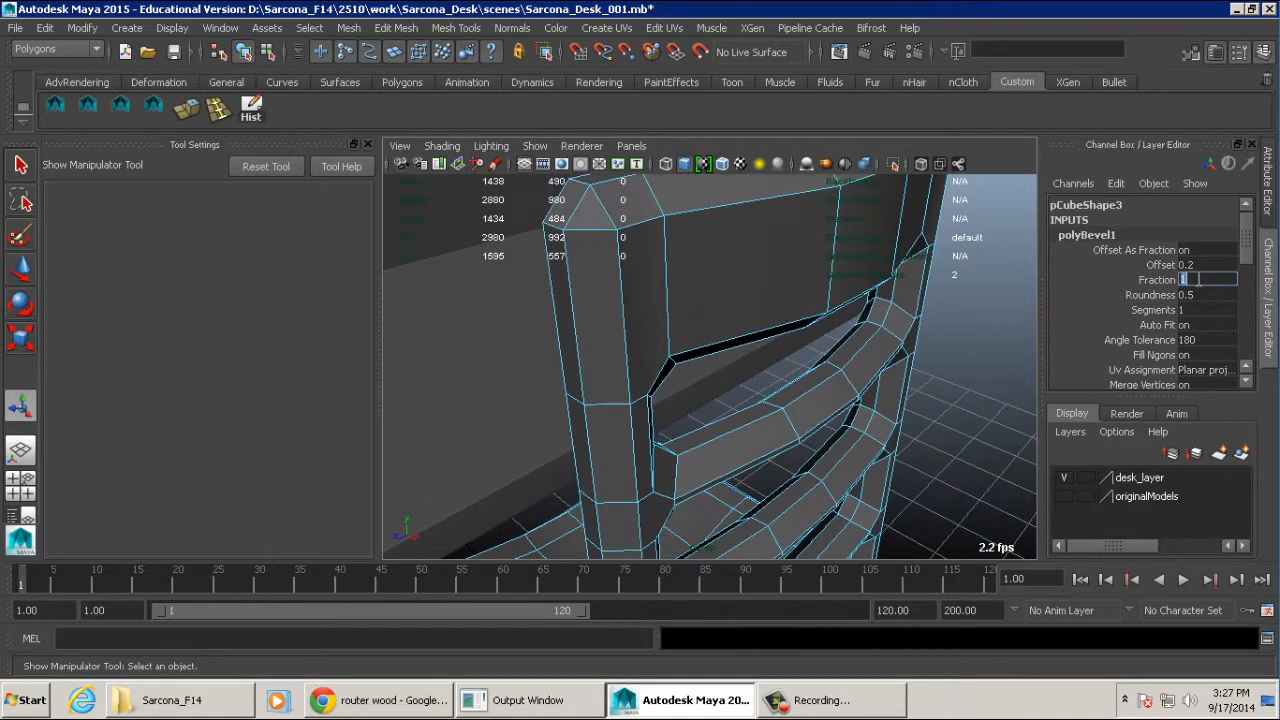
{"action": "left_click_drag", "start_coordinate": [840, 345], "coordinate": [791, 326], "text": "alt"}
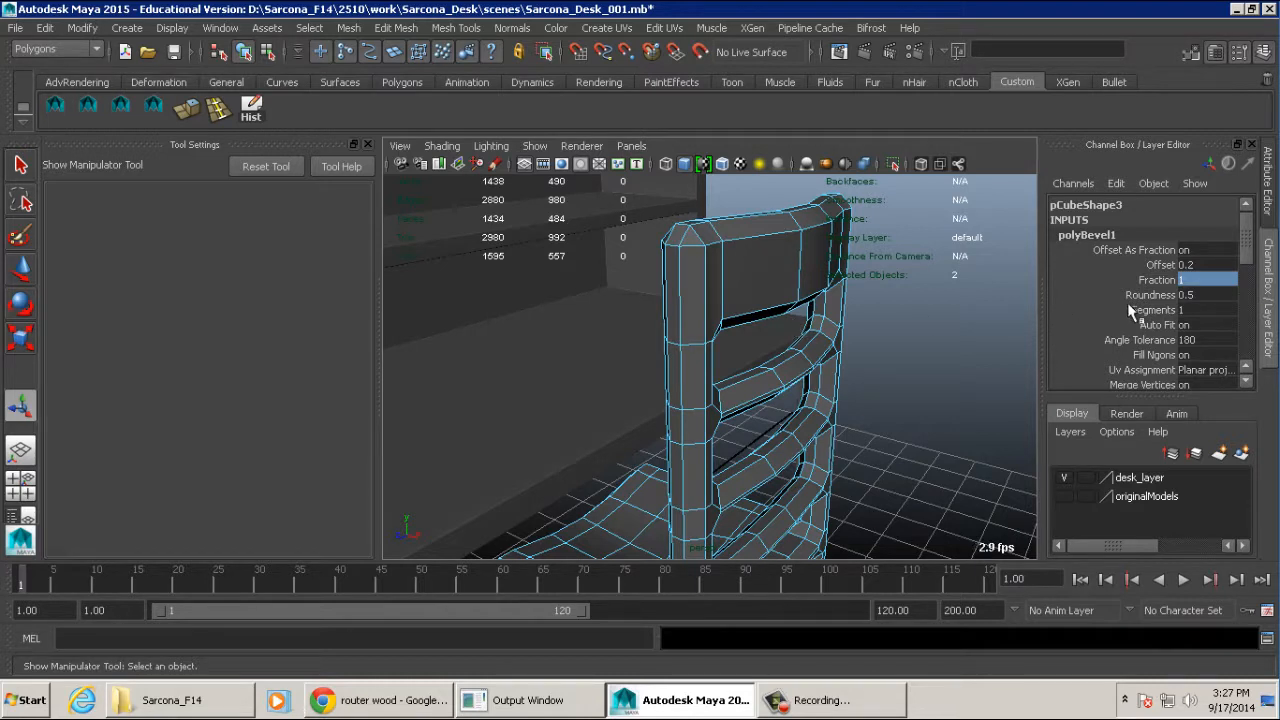
- Set the Fraction of the chair's bevel to 0.1
{"action": "double_click", "coordinate": [1195, 280]}
{"action": "type", "text": "0.1"}
{"action": "key", "text": "Return"}
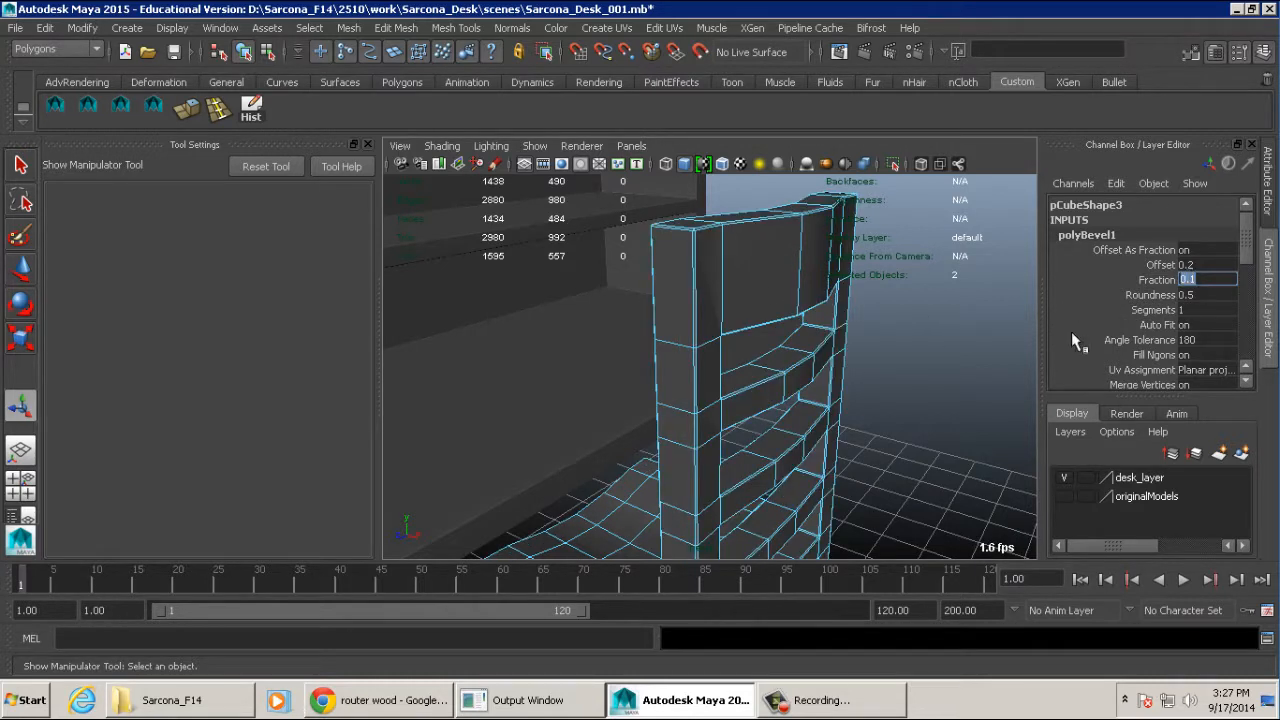
- Leave component editing, select the whole chair and view it beside the desk from a distance
{"action": "left_click_drag", "start_coordinate": [883, 340], "coordinate": [871, 336], "text": "alt"}
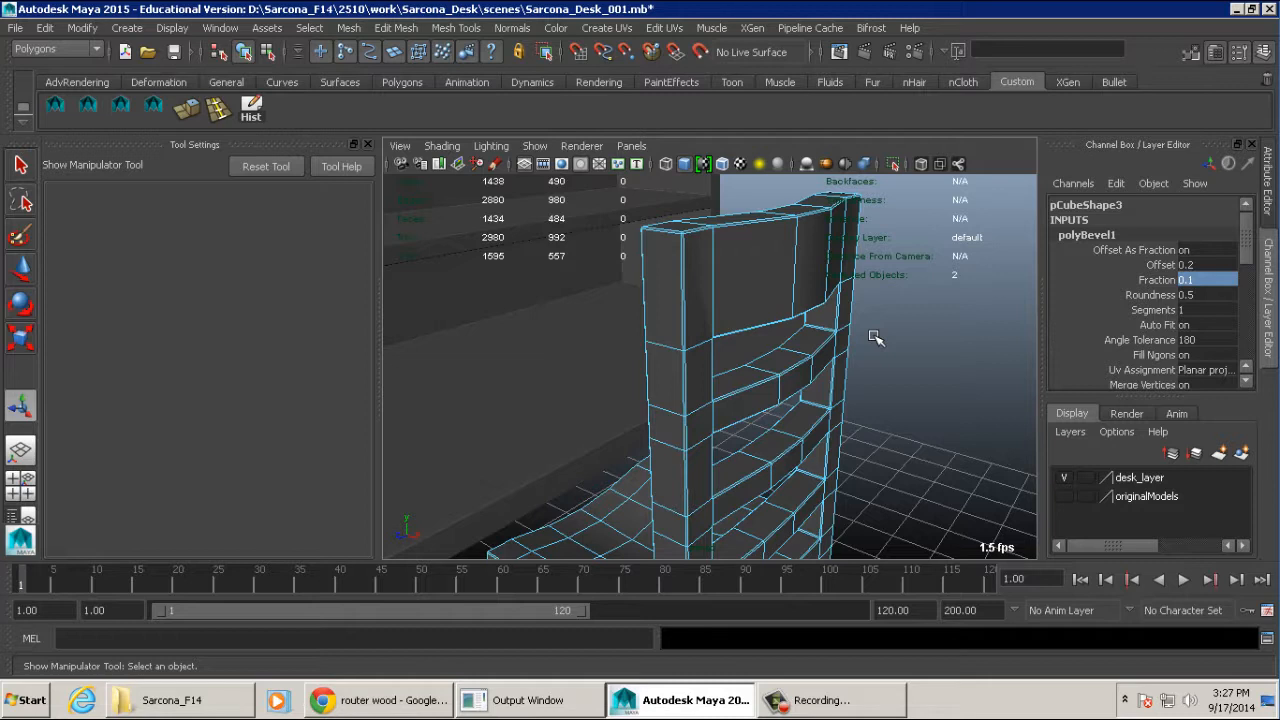
{"action": "left_click_drag", "start_coordinate": [766, 277], "coordinate": [733, 327], "text": "alt"}
{"action": "right_click_drag", "start_coordinate": [727, 336], "coordinate": [760, 306]}
{"action": "left_click", "coordinate": [761, 308]}
{"action": "left_click_drag", "start_coordinate": [831, 351], "coordinate": [889, 349], "text": "alt"}
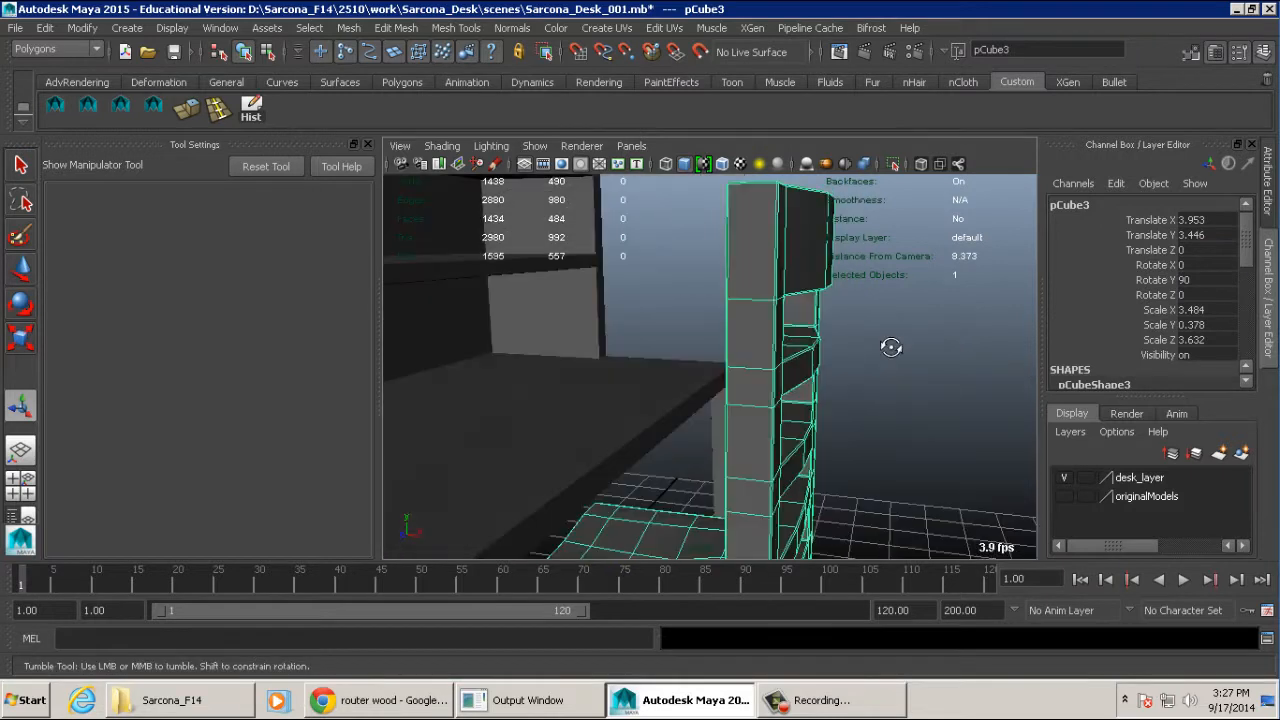
{"action": "right_click_drag", "start_coordinate": [889, 349], "coordinate": [740, 327], "text": "alt"}
{"action": "left_click_drag", "start_coordinate": [740, 326], "coordinate": [752, 362], "text": "alt"}
- Select the desk and lower it to a Translate Y of about -0.453
{"action": "left_click", "coordinate": [695, 336]}
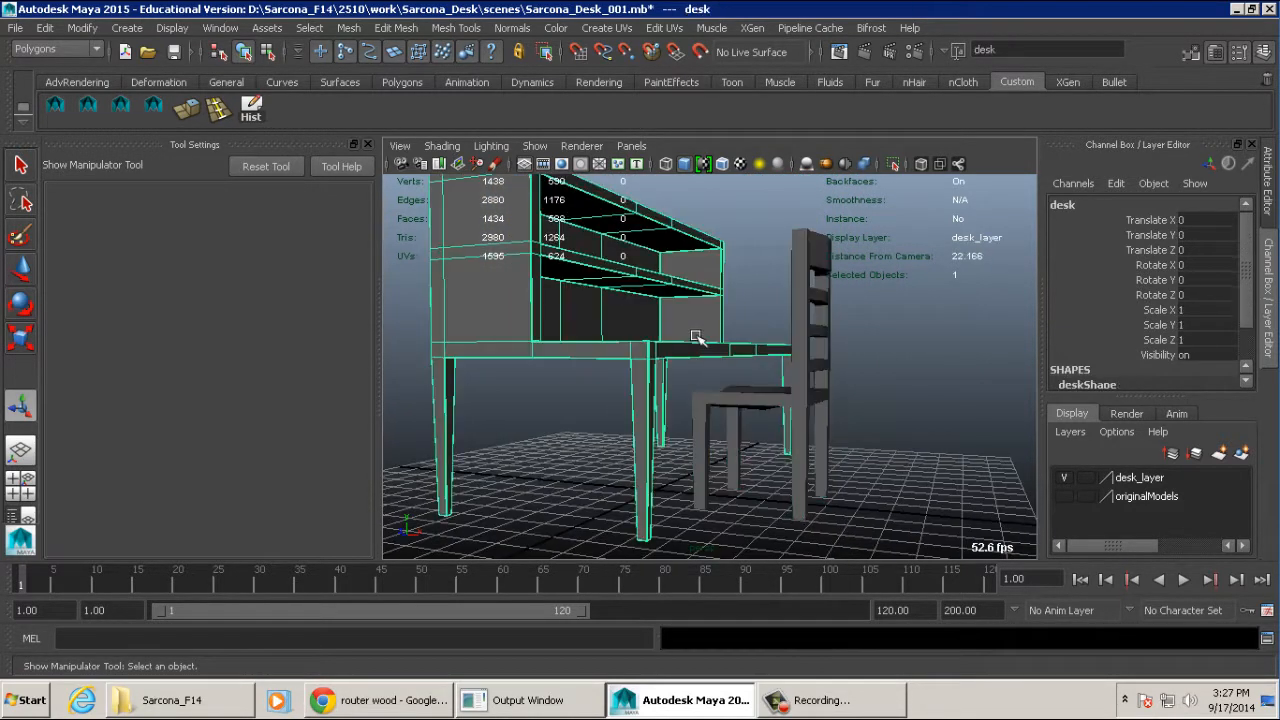
{"action": "key", "text": "w"}
{"action": "left_click_drag", "start_coordinate": [655, 257], "coordinate": [659, 272]}
{"action": "left_click_drag", "start_coordinate": [708, 312], "coordinate": [734, 294], "text": "alt"}
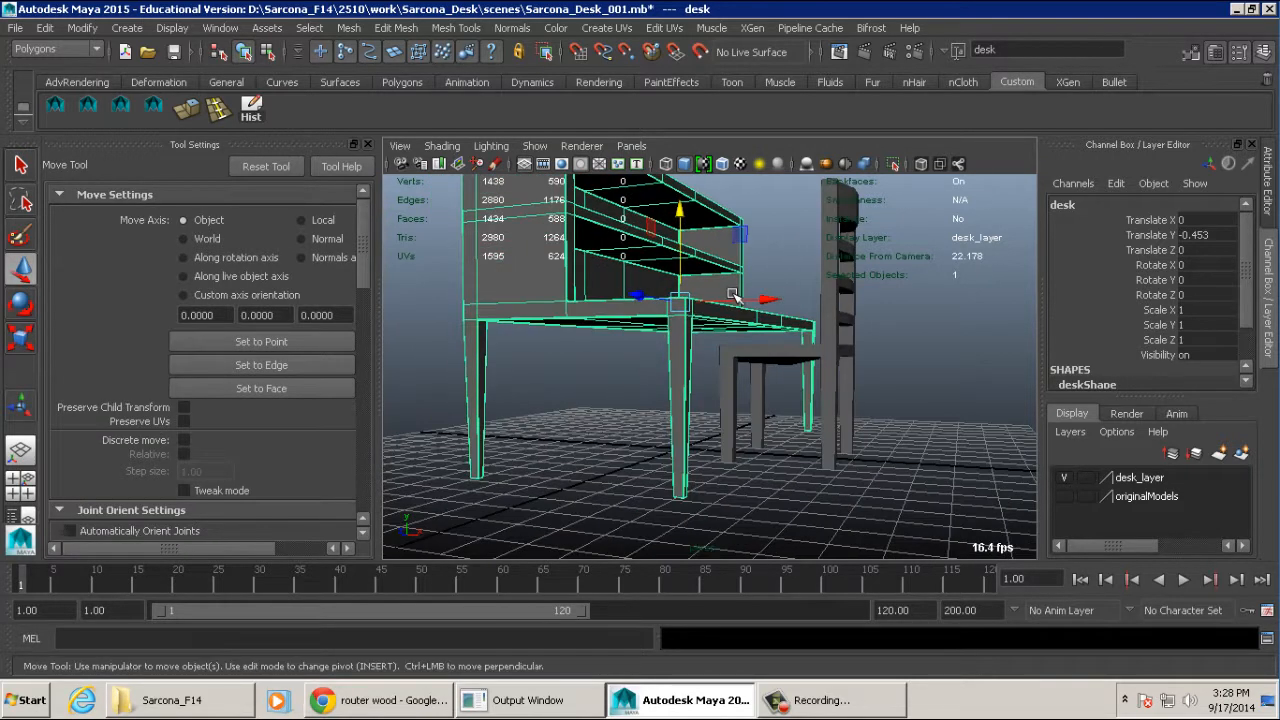
- Fine-tune the desk's height in the front view to a Translate Y of about -0.496, bringing its legs to the floor line
{"action": "key", "text": "space"}
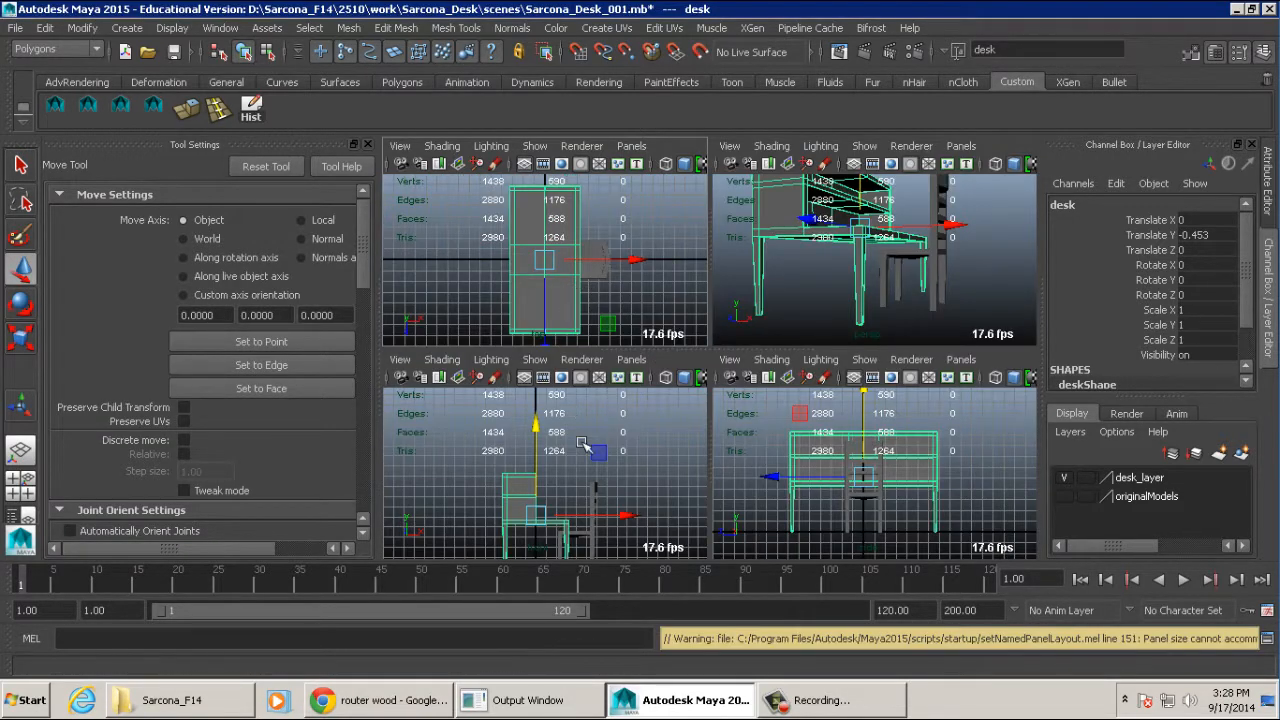
{"action": "key", "text": "space"}
{"action": "middle_click_drag", "start_coordinate": [669, 291], "coordinate": [618, 293], "text": "alt"}
{"action": "right_click_drag", "start_coordinate": [618, 293], "coordinate": [980, 323], "text": "alt"}
{"action": "left_click_drag", "start_coordinate": [980, 323], "coordinate": [960, 330], "text": "alt"}
{"action": "right_click_drag", "start_coordinate": [960, 330], "coordinate": [943, 346], "text": "alt"}
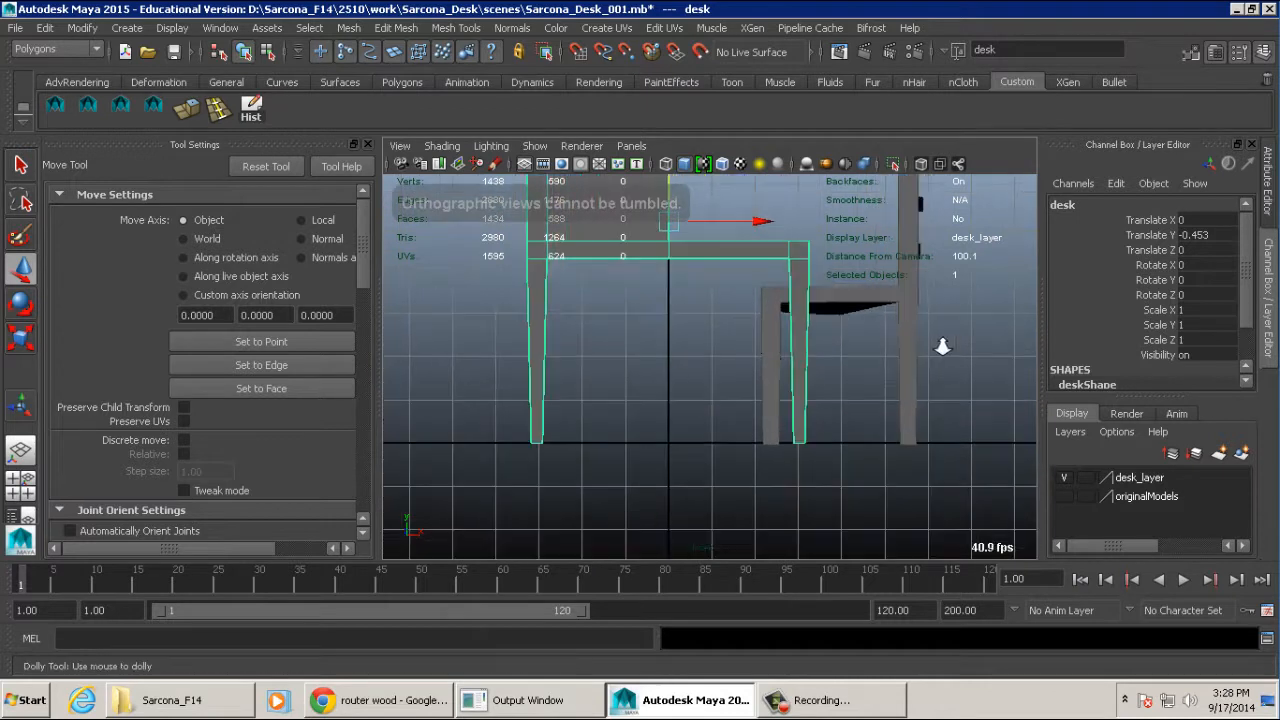
{"action": "middle_click_drag", "start_coordinate": [943, 346], "coordinate": [935, 354], "text": "alt"}
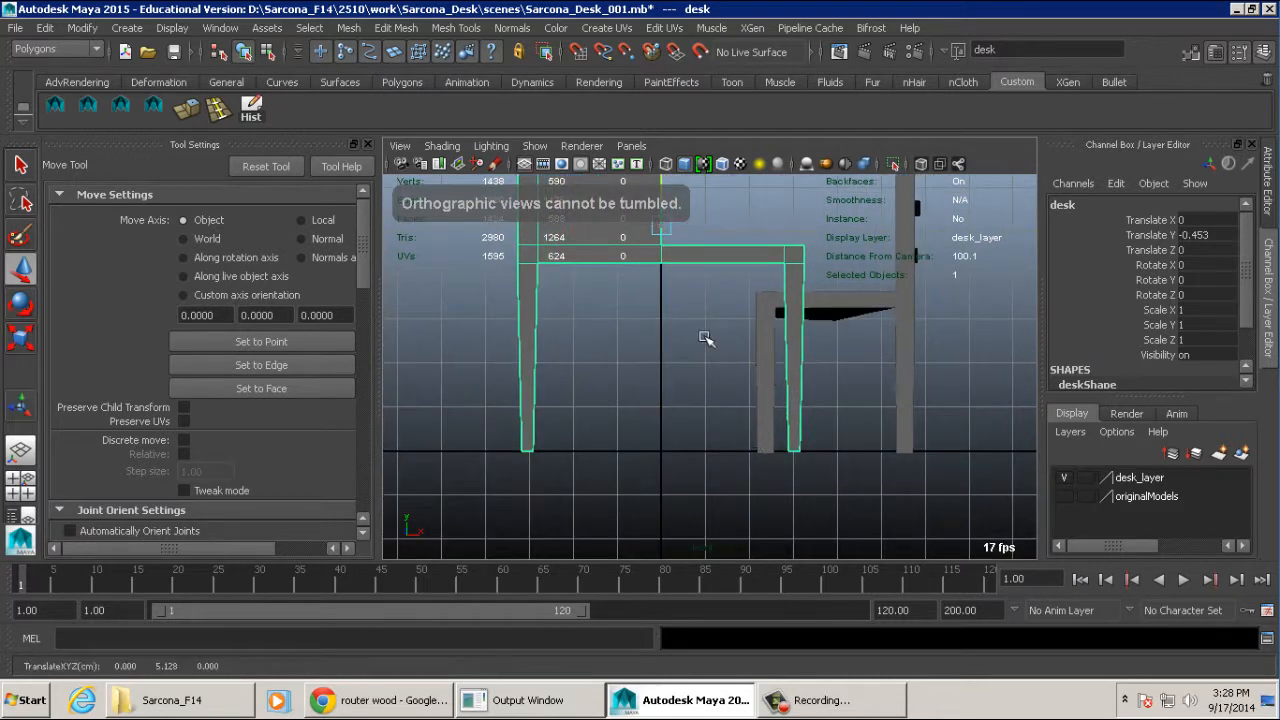
{"action": "middle_click_drag", "start_coordinate": [703, 337], "coordinate": [703, 339]}
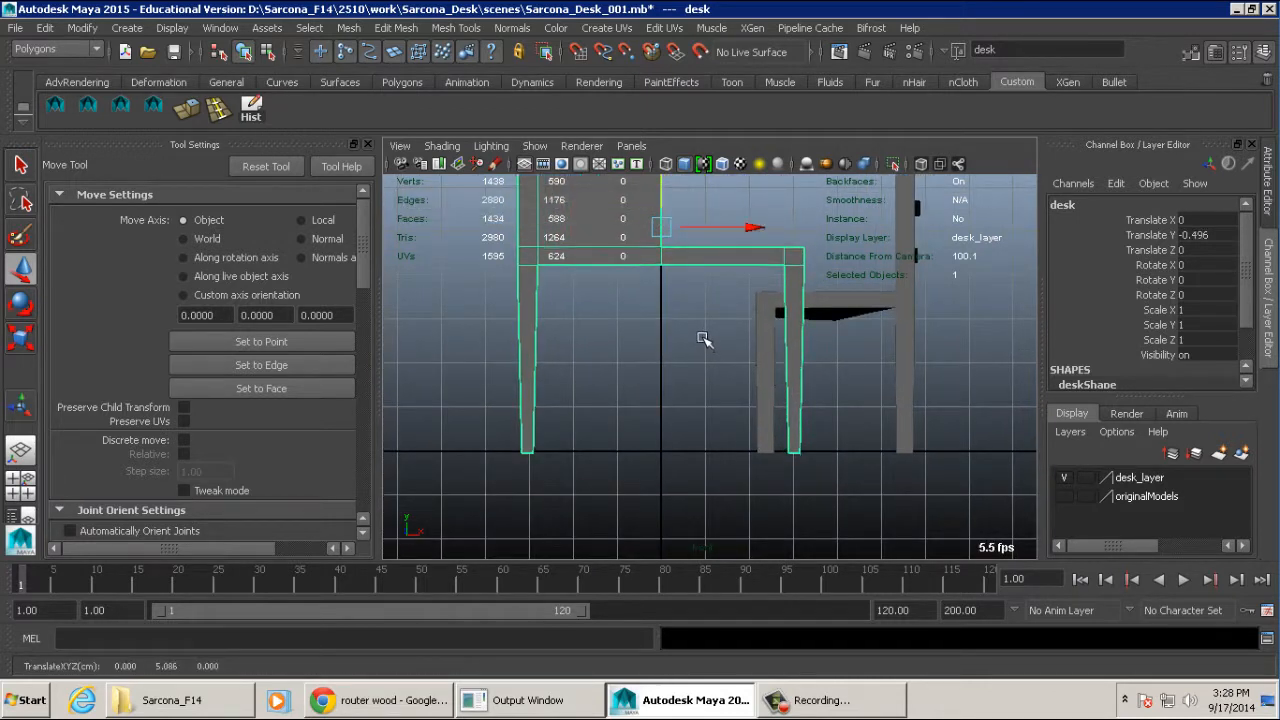
- Select the chair, compare its feet with the floor line in the front view, and examine it beside the desk in perspective
{"action": "middle_click_drag", "start_coordinate": [837, 326], "coordinate": [798, 363], "text": "alt"}
{"action": "left_click", "coordinate": [828, 345]}
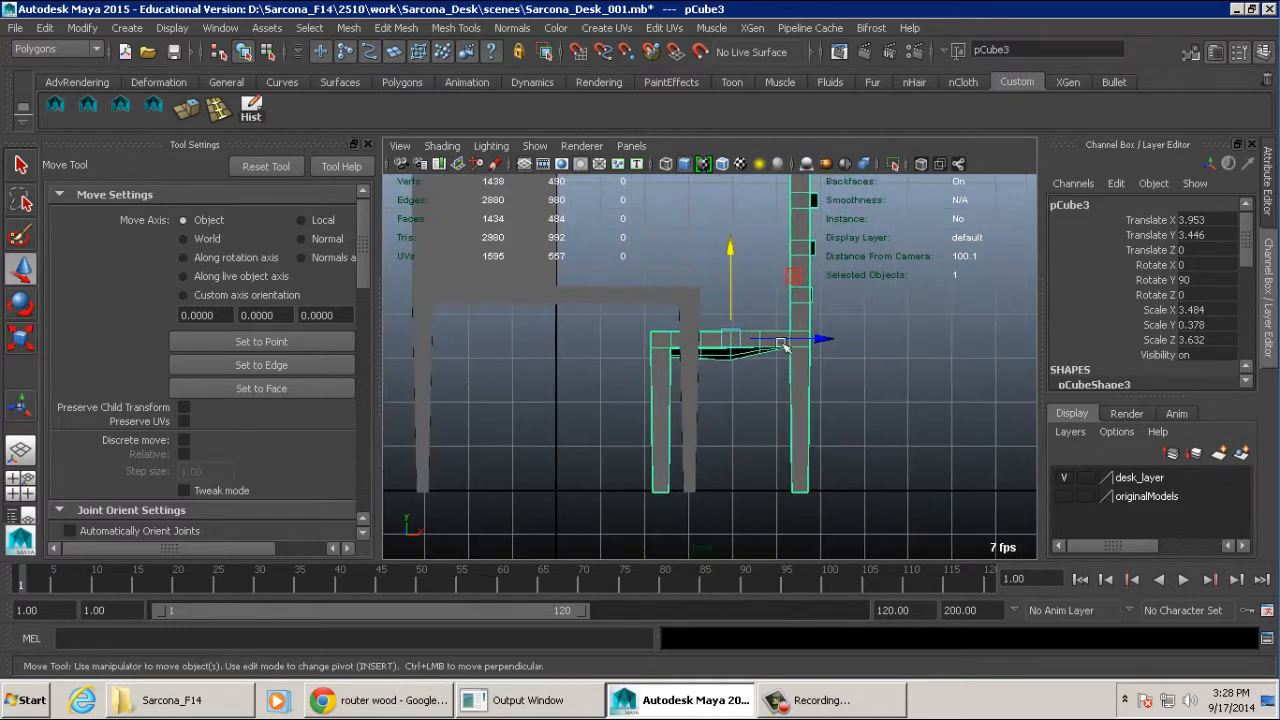
{"action": "key", "text": "space"}
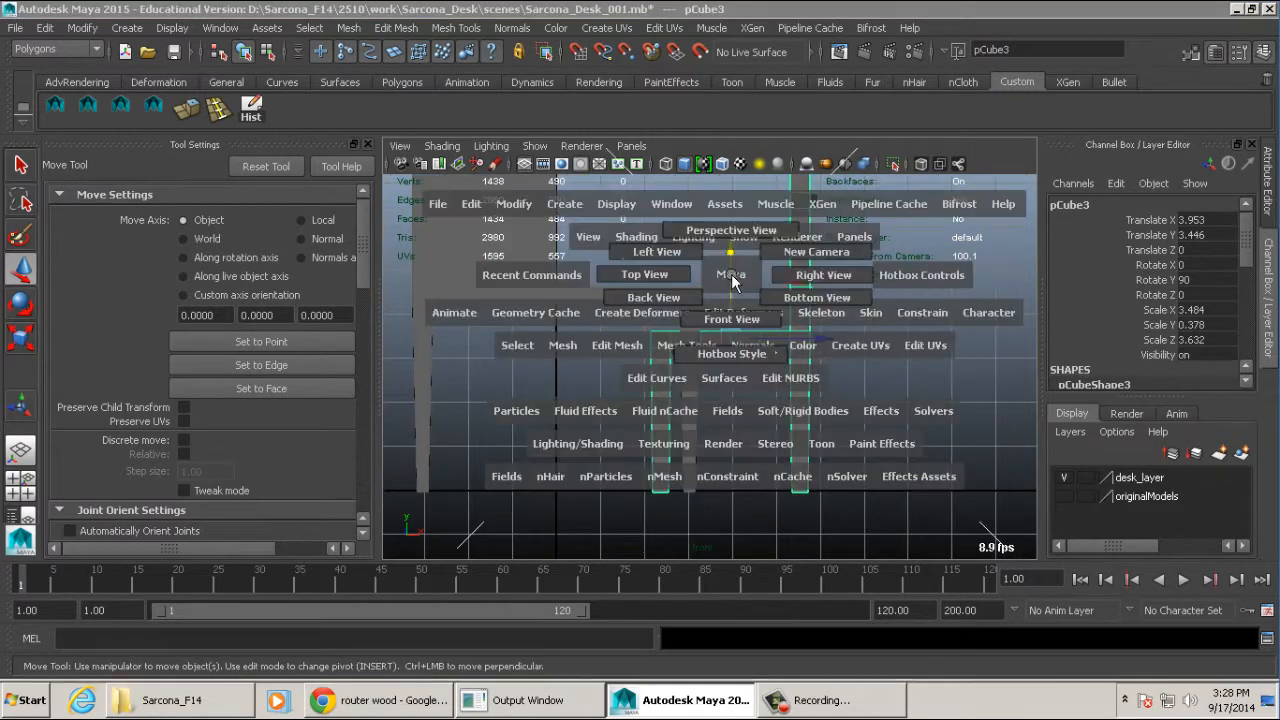
{"action": "key", "text": "space"}
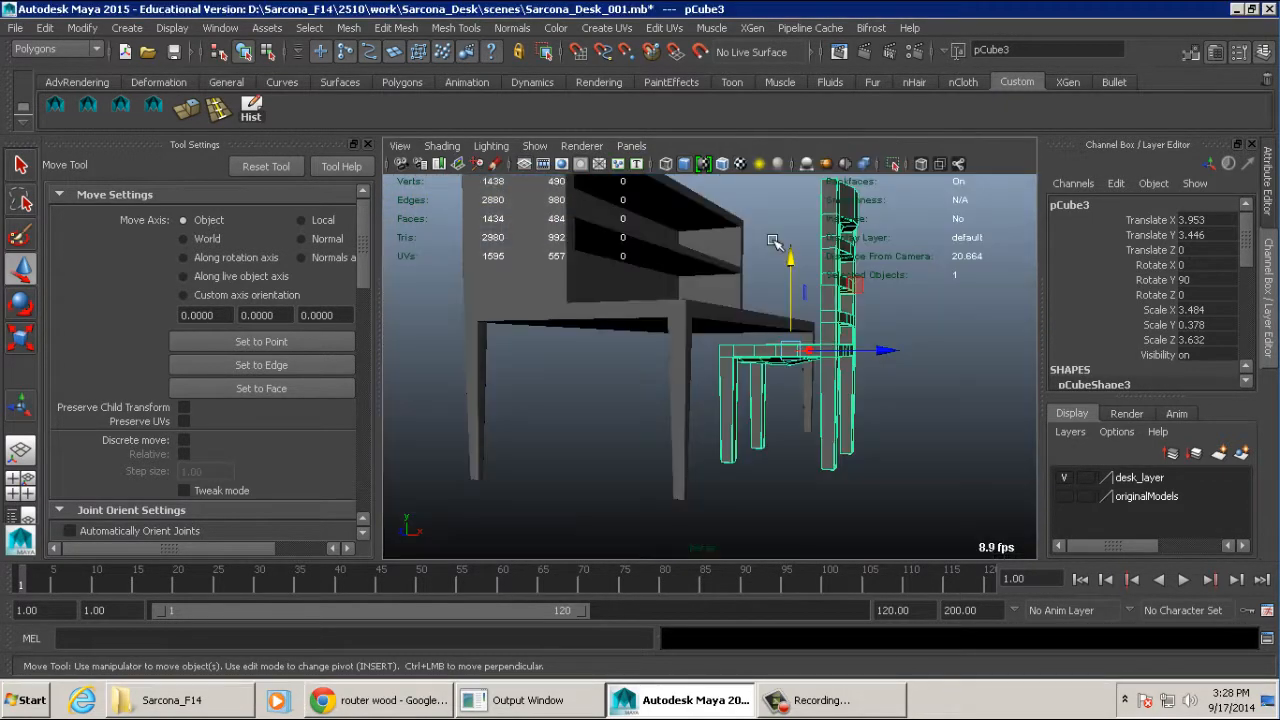
{"action": "left_click_drag", "start_coordinate": [822, 286], "coordinate": [855, 352], "text": "alt"}
{"action": "middle_click_drag", "start_coordinate": [855, 352], "coordinate": [812, 394], "text": "alt"}
{"action": "left_click_drag", "start_coordinate": [812, 394], "coordinate": [717, 366], "text": "alt"}
{"action": "right_click_drag", "start_coordinate": [716, 366], "coordinate": [826, 366], "text": "alt"}
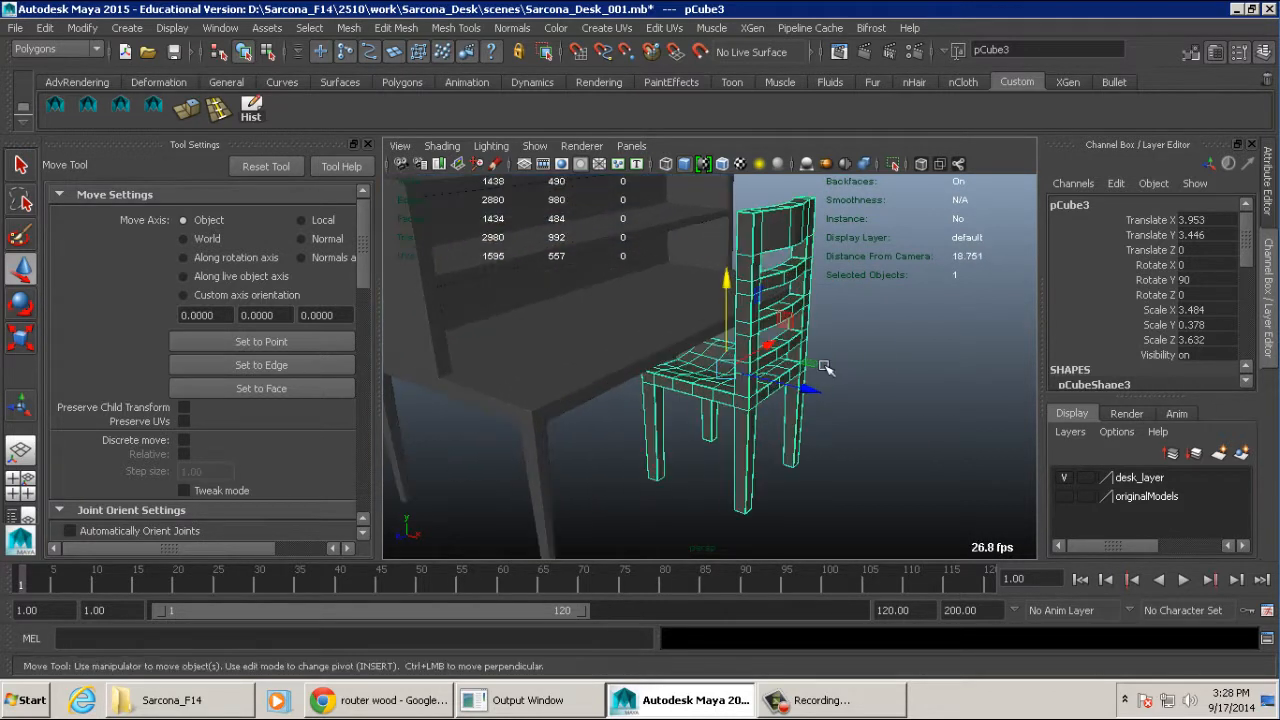
{"action": "left_click_drag", "start_coordinate": [826, 366], "coordinate": [852, 344], "text": "alt"}
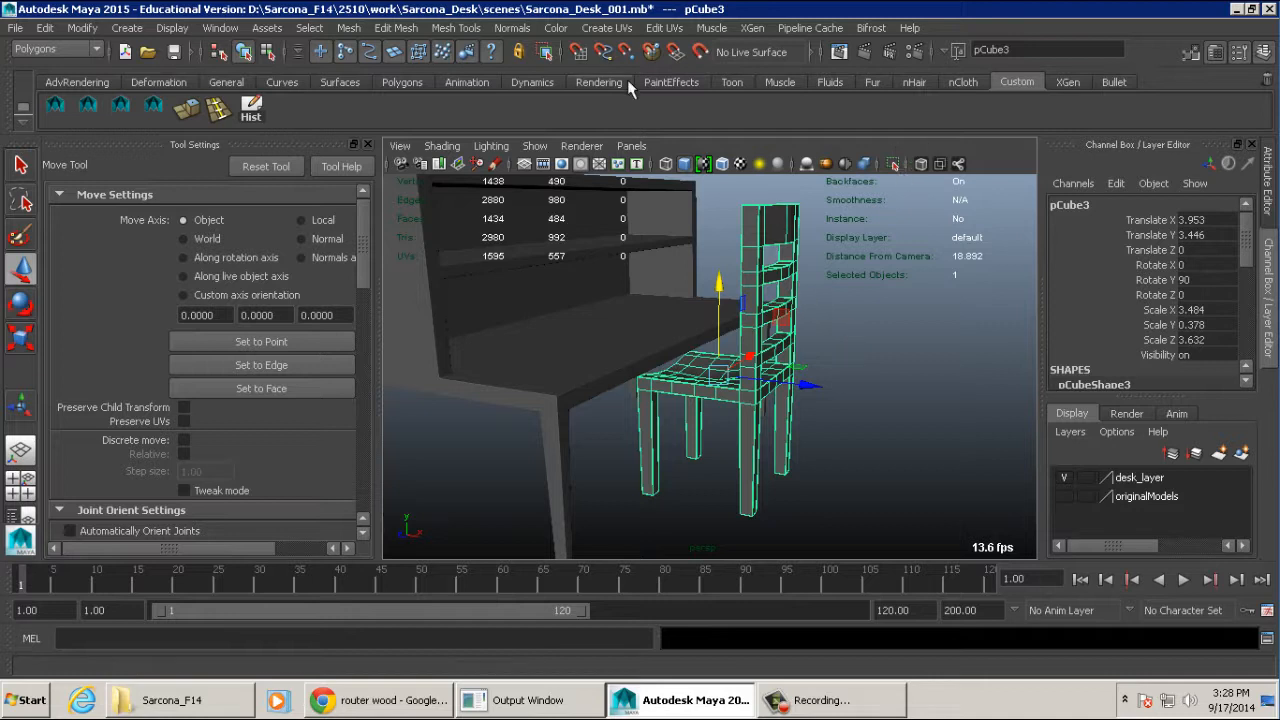
- Rename the chair object to chair
{"action": "left_click", "coordinate": [1098, 203]}
{"action": "type", "text": "c"}
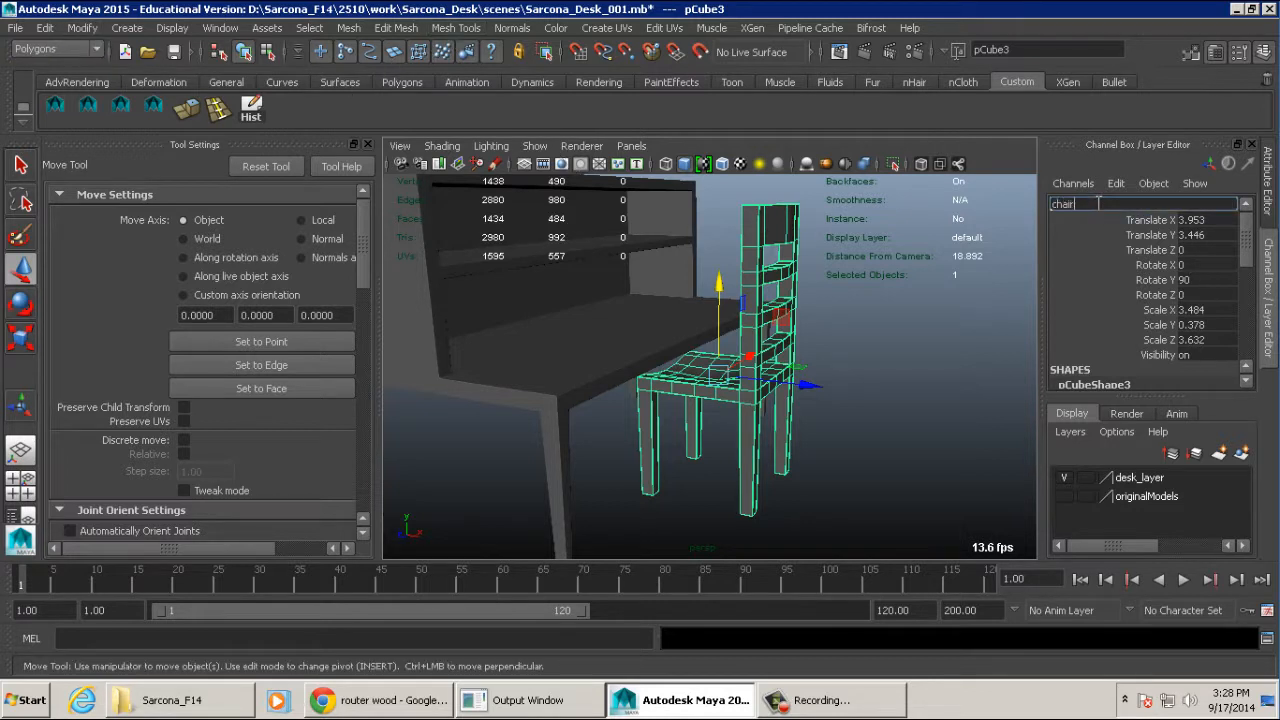
{"action": "type", "text": "hair"}
{"action": "key", "text": "Return"}
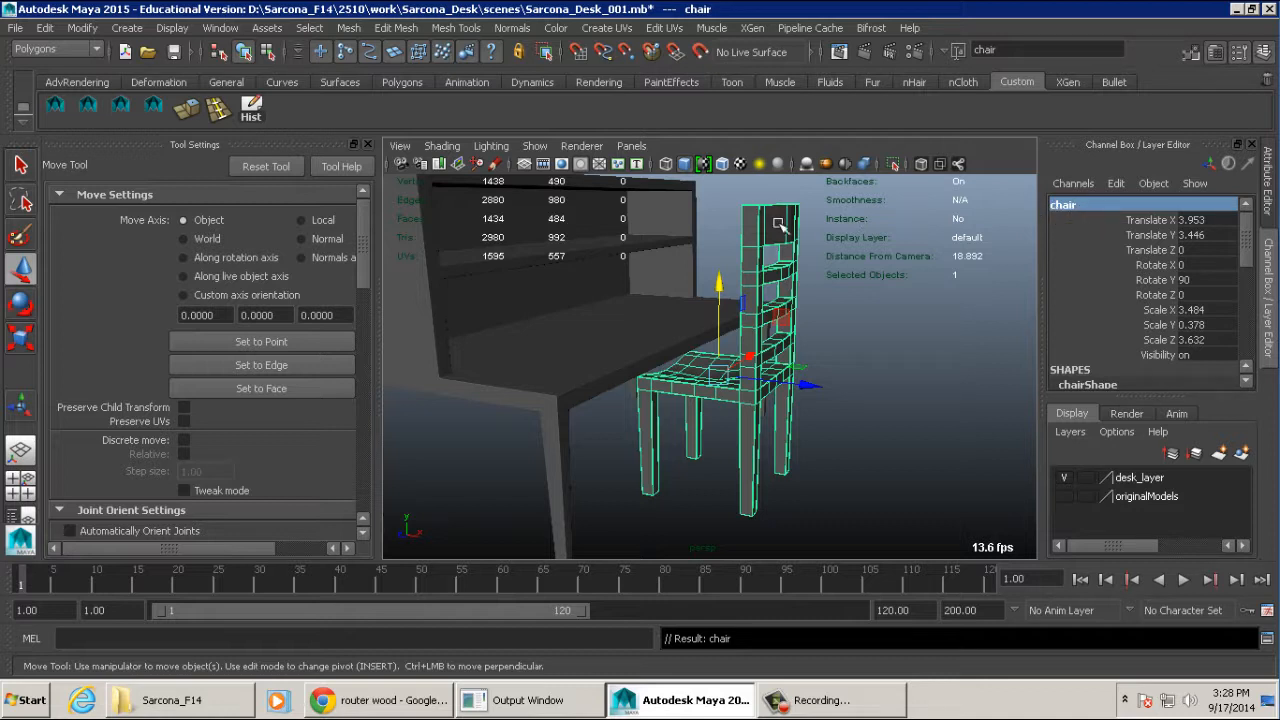
{"action": "right_click_drag", "start_coordinate": [778, 224], "coordinate": [777, 260]}
{"action": "left_click_drag", "start_coordinate": [822, 190], "coordinate": [731, 285]}
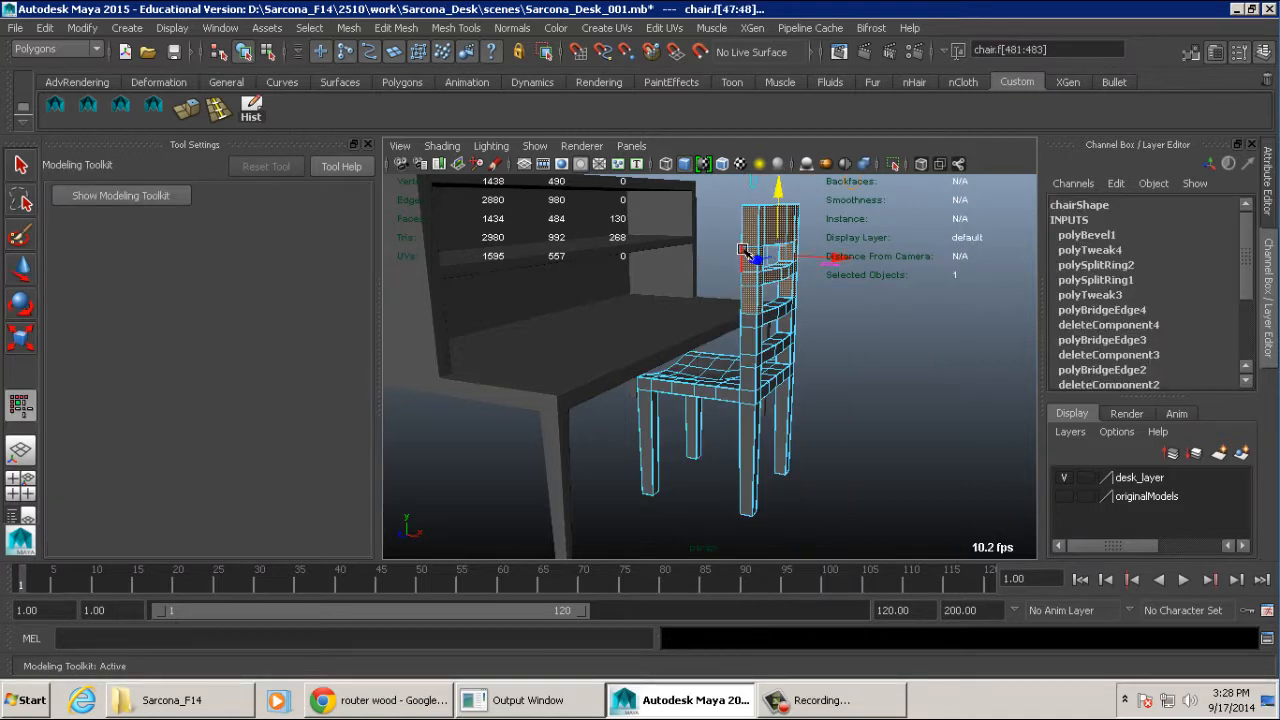
{"action": "right_click_drag", "start_coordinate": [741, 241], "coordinate": [752, 212]}
{"action": "right_click_drag", "start_coordinate": [769, 221], "coordinate": [782, 216]}
{"action": "left_click", "coordinate": [772, 226]}
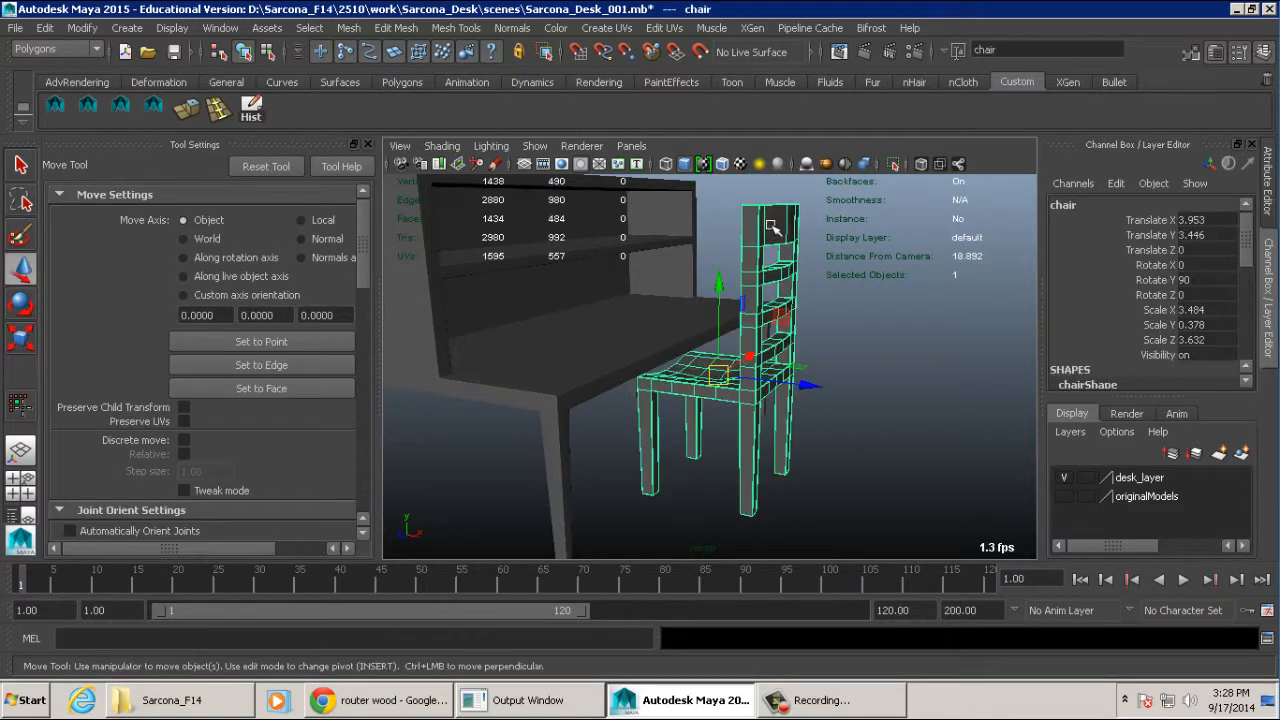
{"action": "double_click", "coordinate": [1061, 204]}
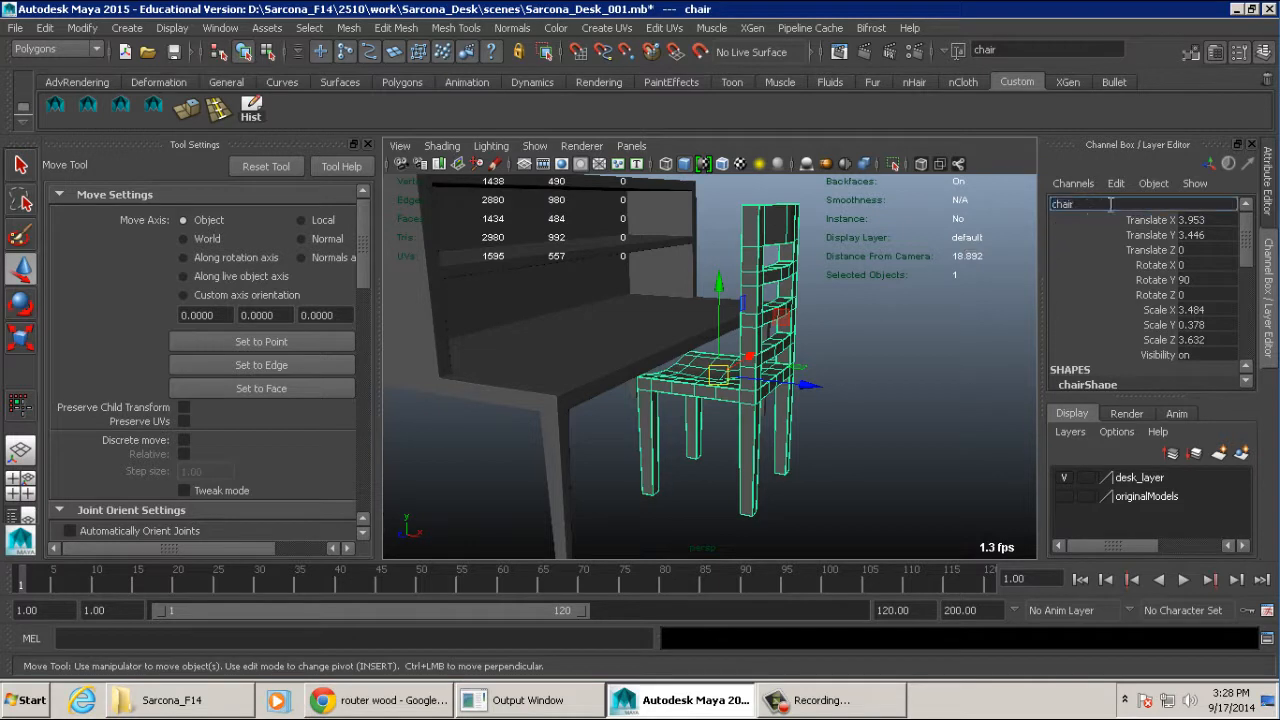
{"action": "key", "text": "Return"}
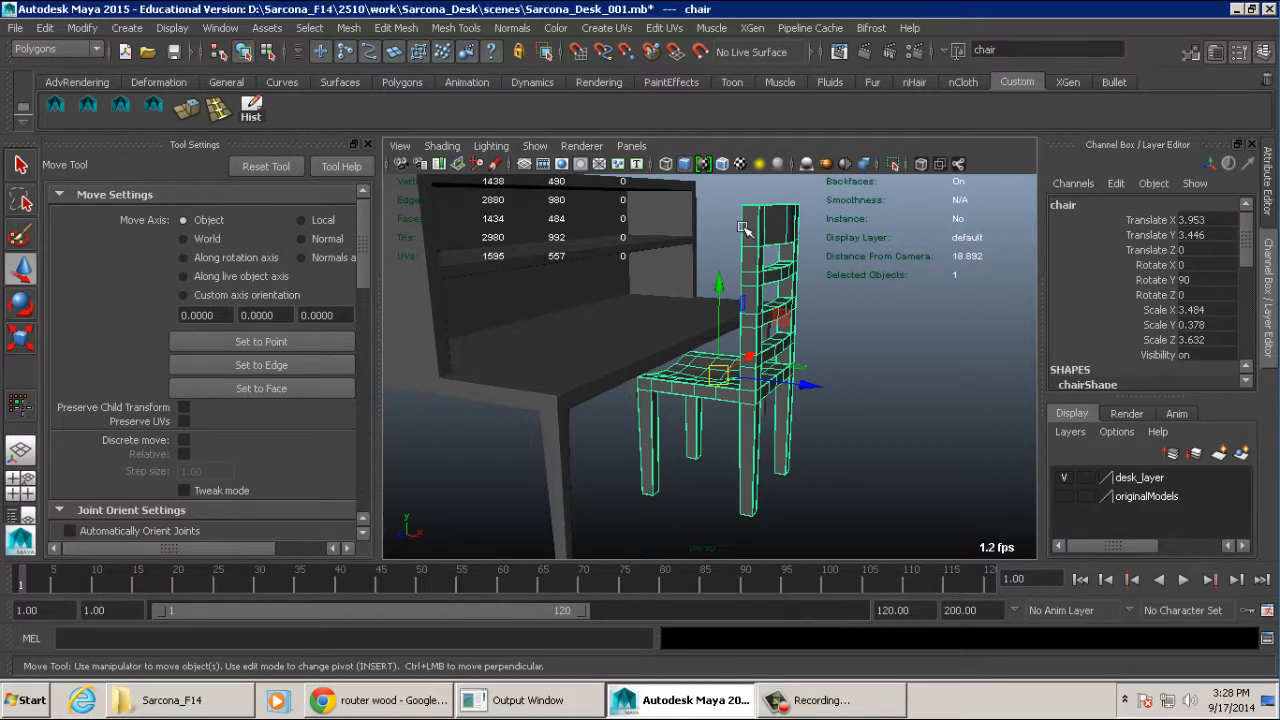
- Freeze the chair's transformations and delete its construction history
{"action": "left_click", "coordinate": [82, 27]}
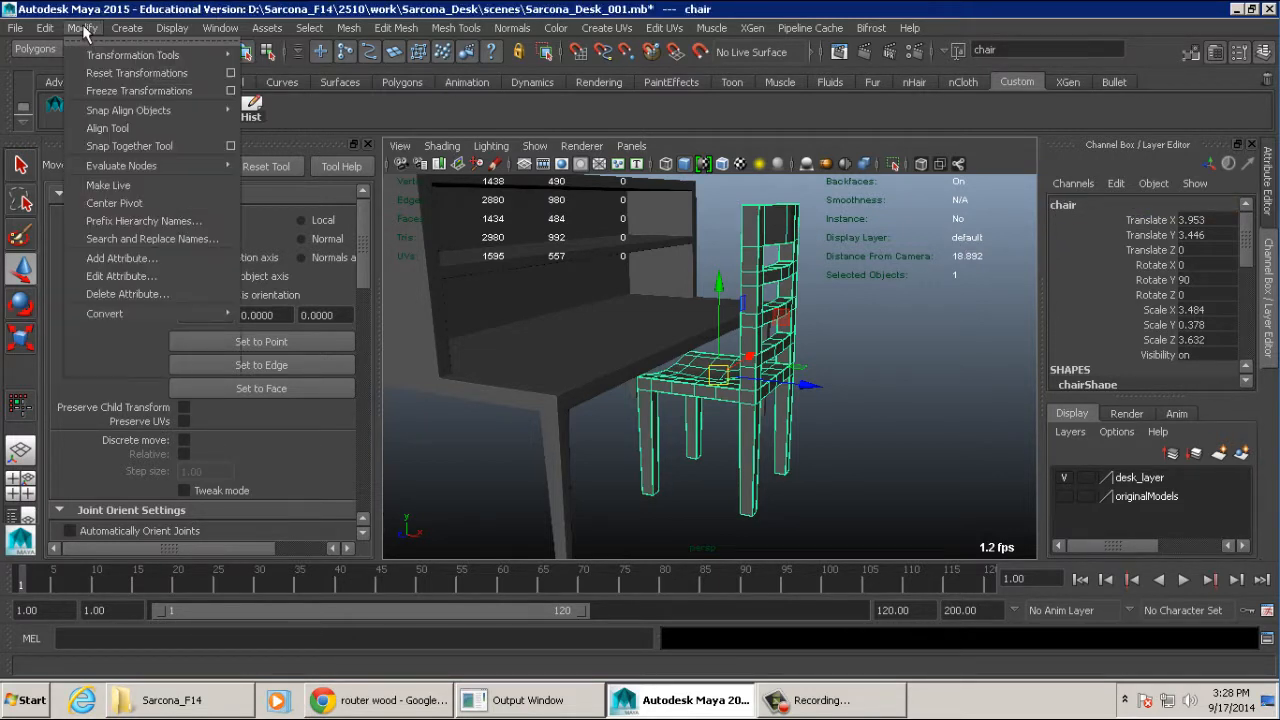
{"action": "left_click", "coordinate": [116, 91]}
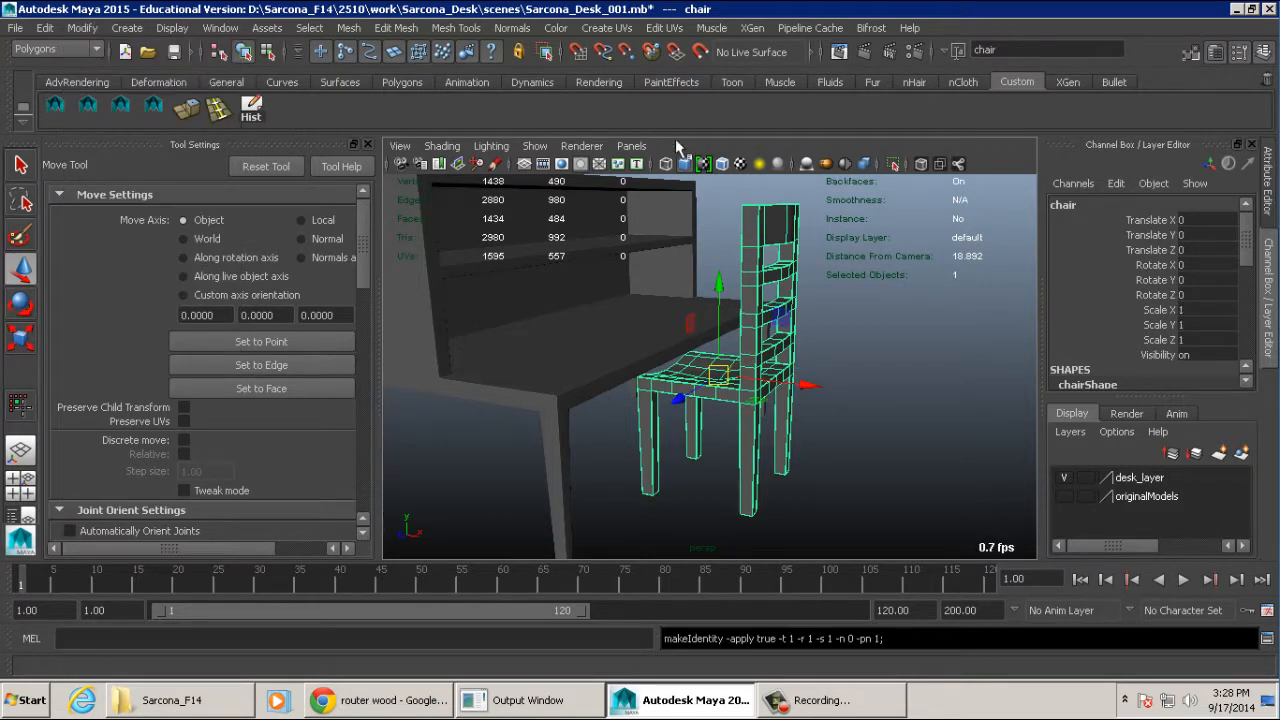
{"action": "left_click", "coordinate": [45, 28]}
{"action": "mouse_move", "coordinate": [194, 220]}
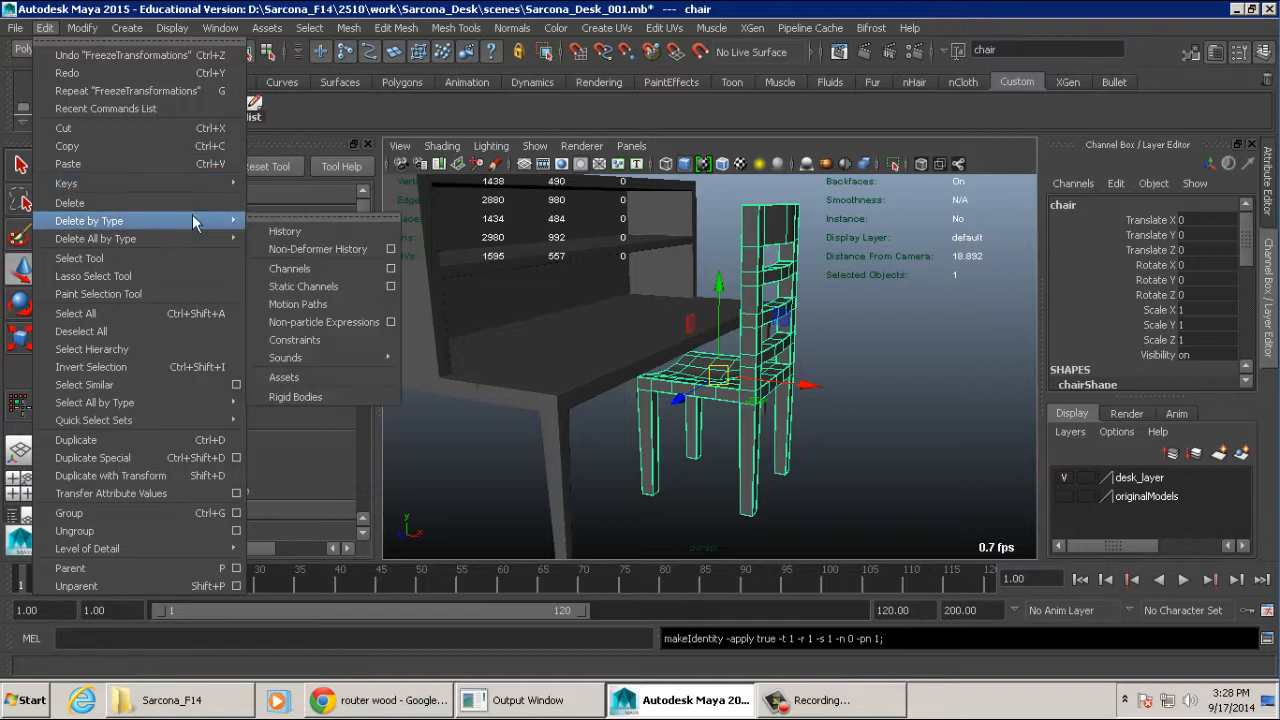
{"action": "left_click", "coordinate": [282, 232]}
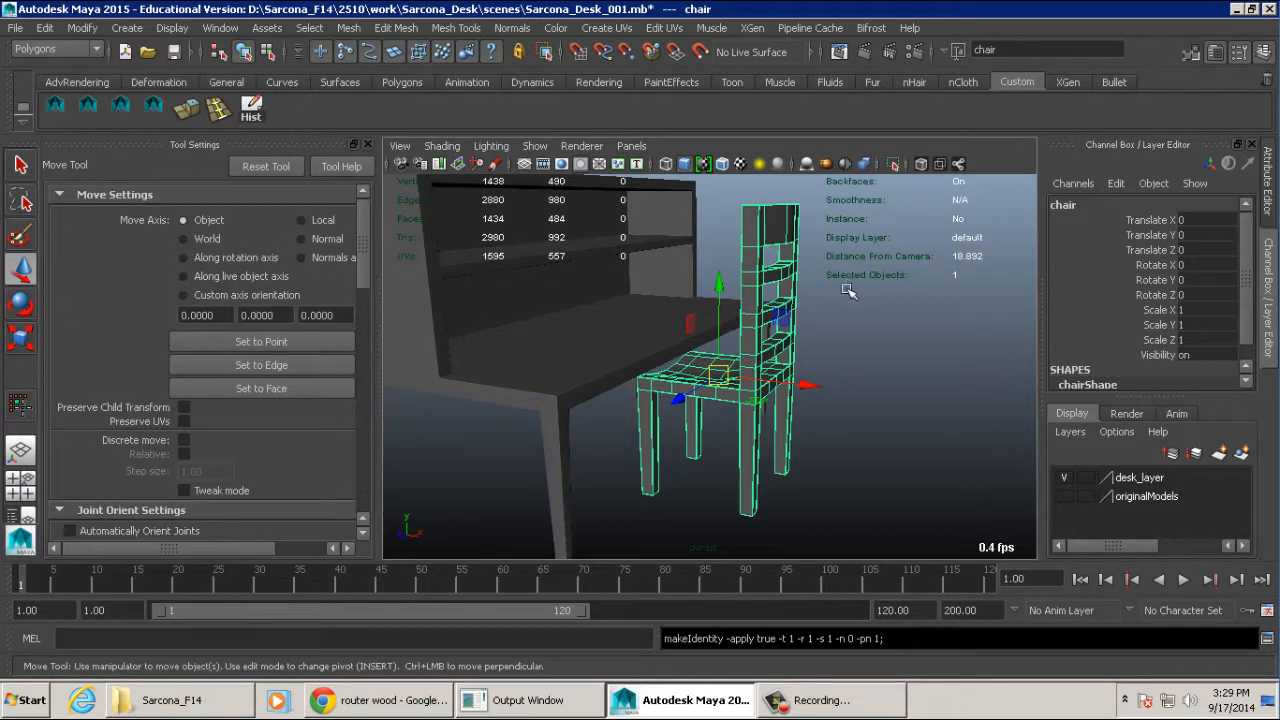
- Undo the chair's history deletion, frozen transformations, selection changes and renaming
{"action": "left_click_drag", "start_coordinate": [869, 310], "coordinate": [895, 311], "text": "alt"}
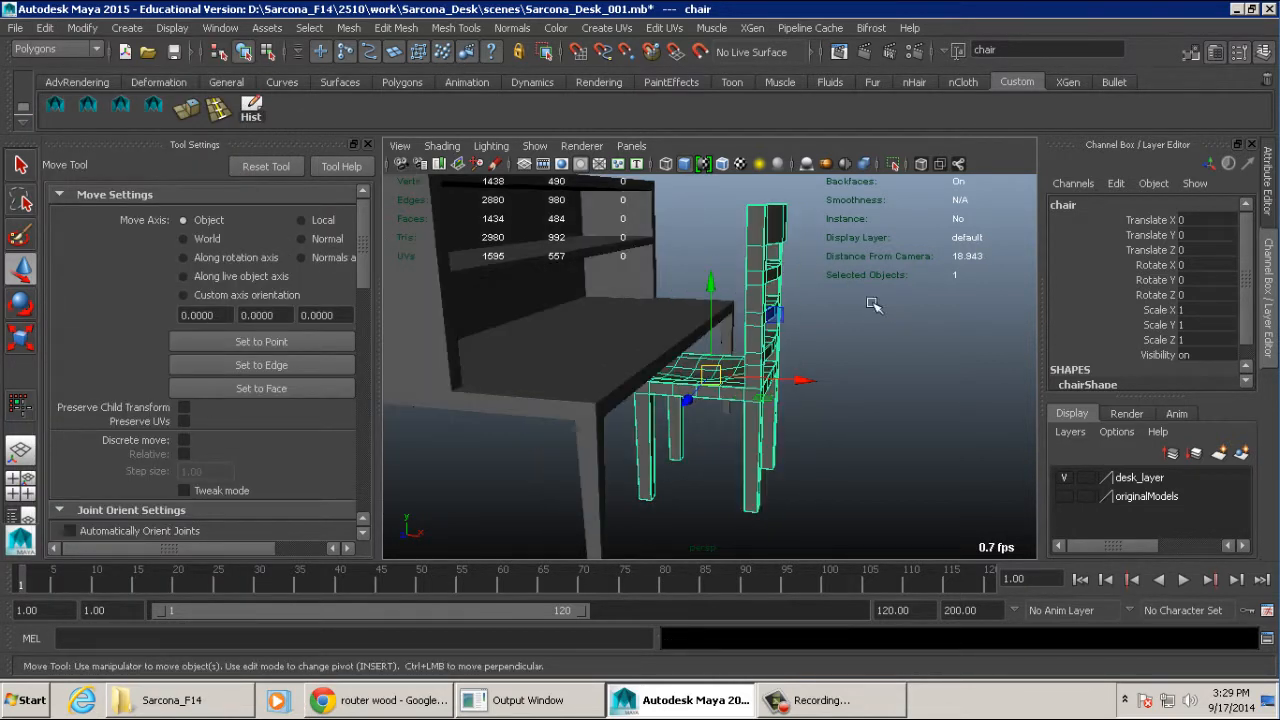
{"action": "key", "text": "ctrl+z"}
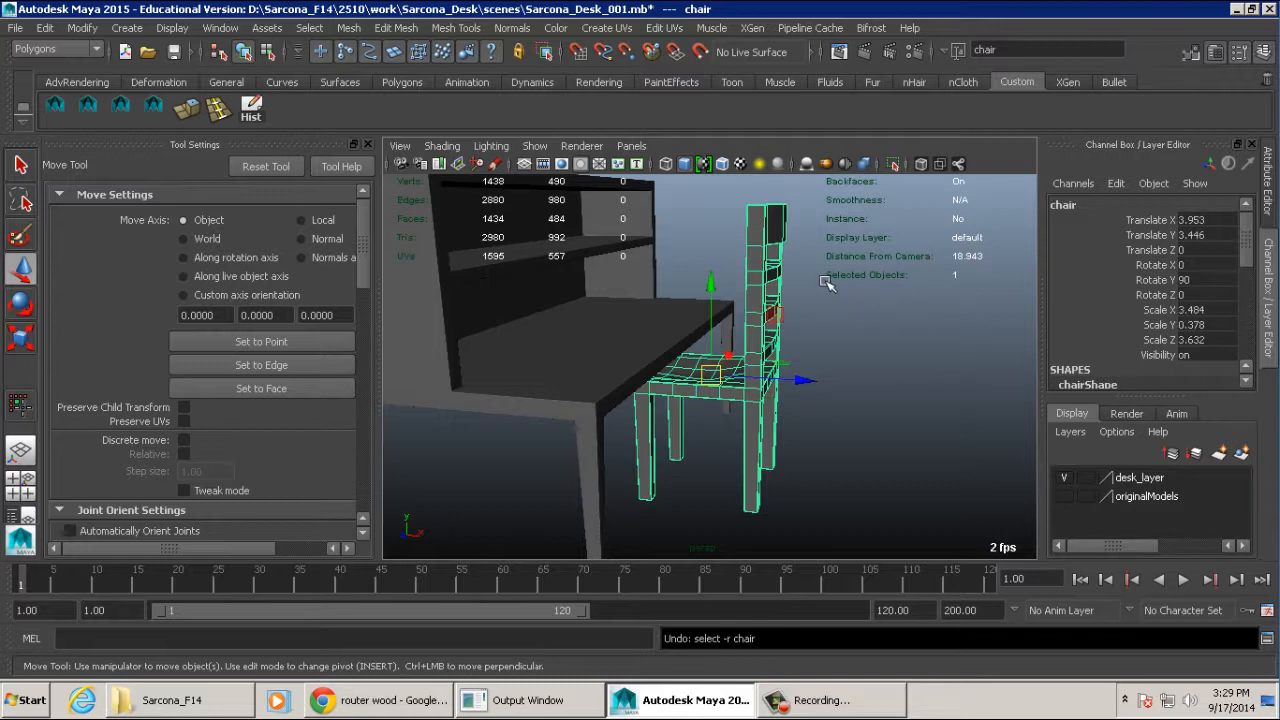
{"action": "key", "text": "ctrl+z"}
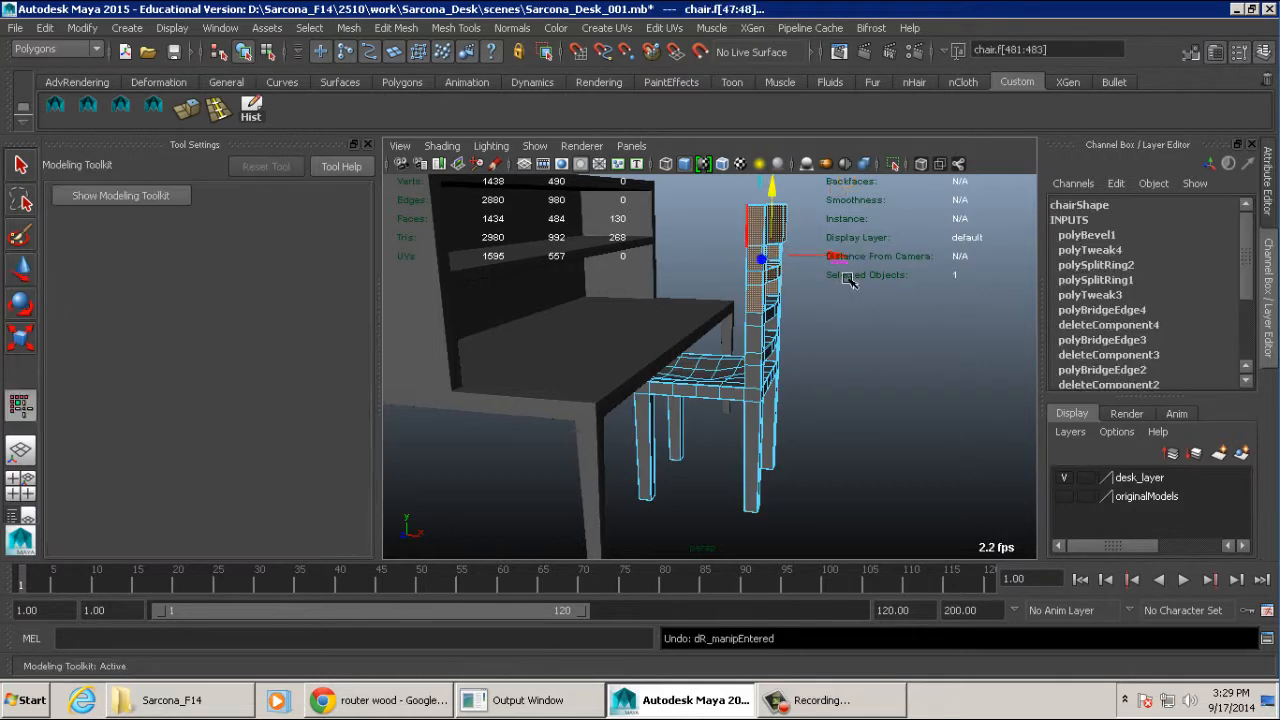
{"action": "key", "text": "ctrl+z"}
{"action": "key", "text": "ctrl+z"}
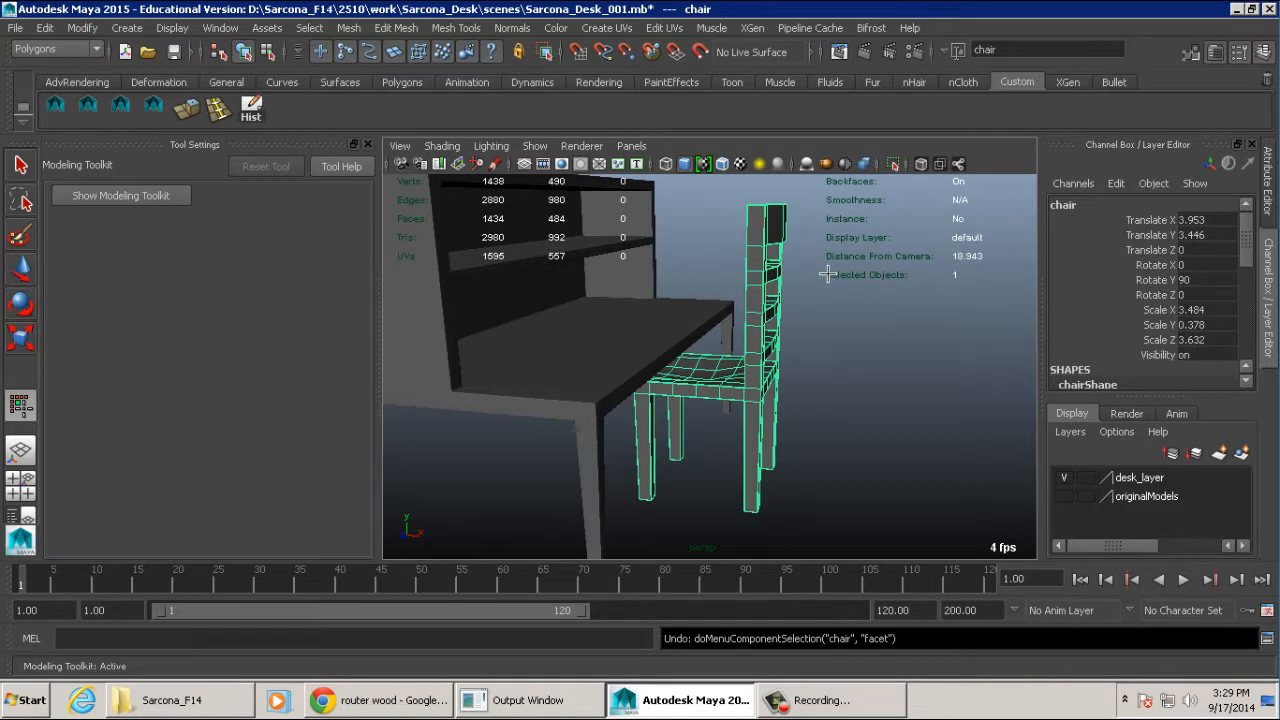
{"action": "key", "text": "ctrl+z"}
{"action": "left_click_drag", "start_coordinate": [828, 274], "coordinate": [882, 303], "text": "alt"}
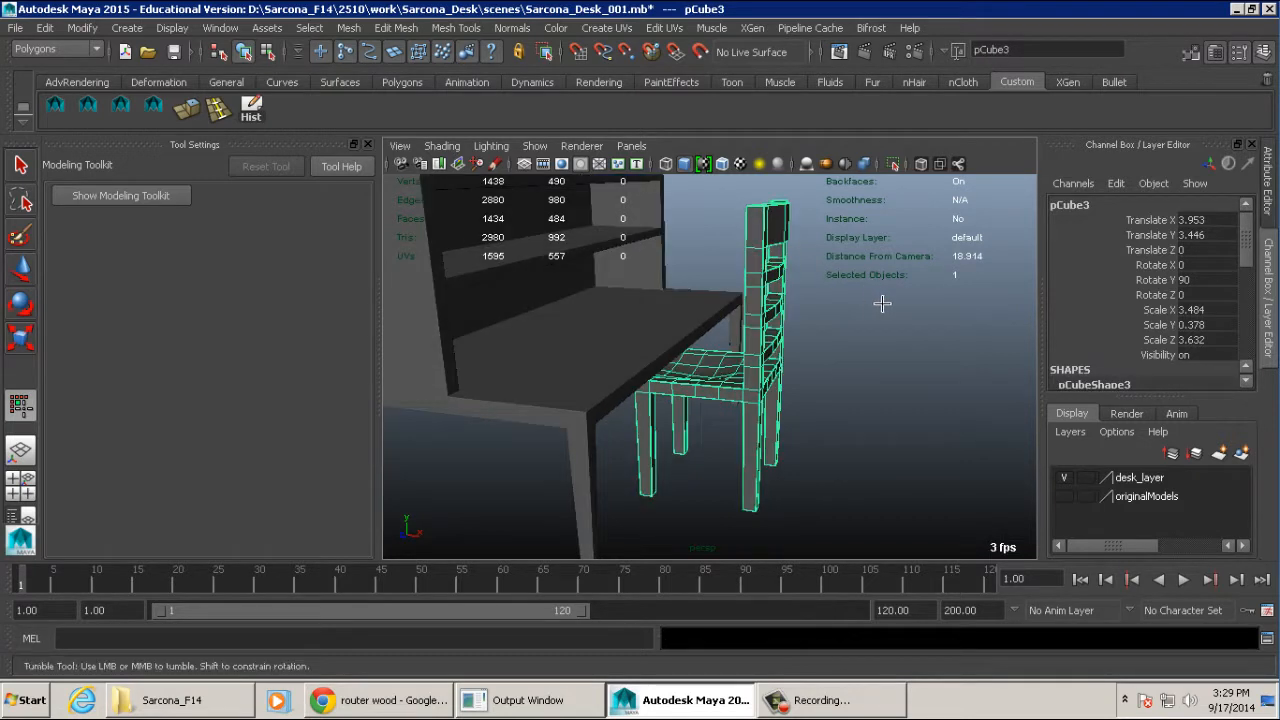
- Name the selected chair object chair
{"action": "double_click", "coordinate": [1090, 203]}
{"action": "type", "text": "cha"}
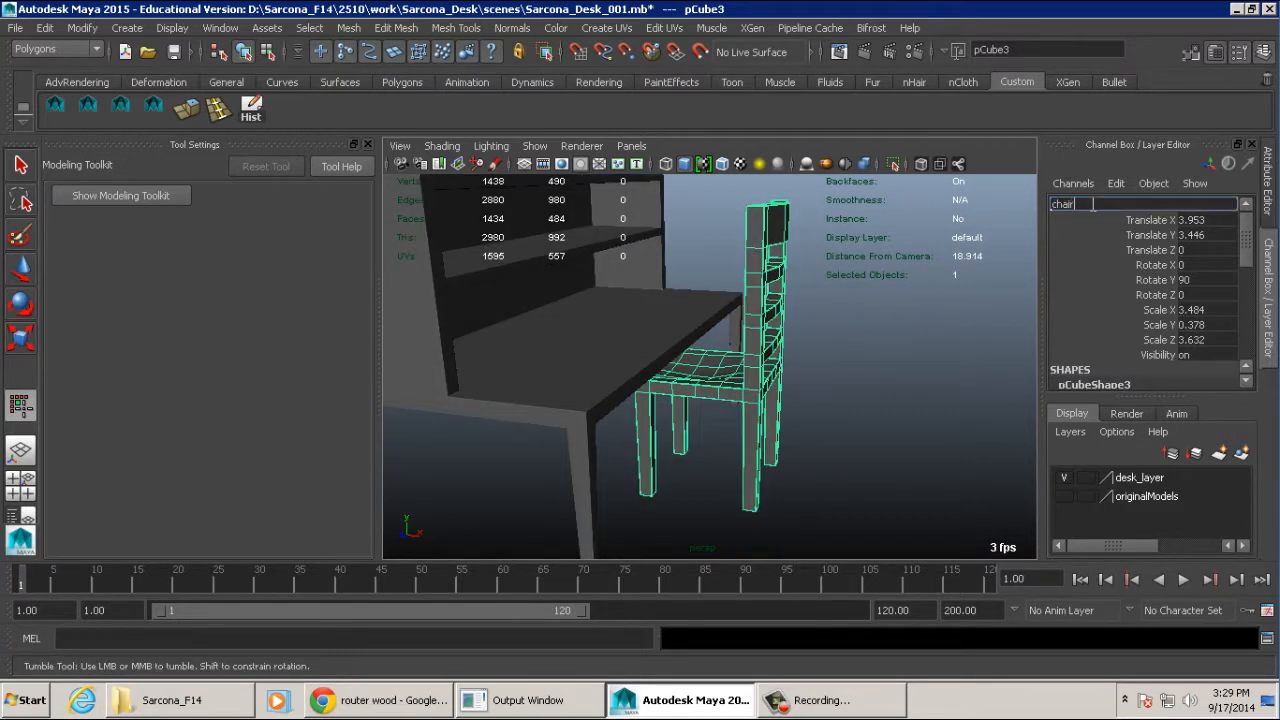
{"action": "type", "text": "ir"}
{"action": "key", "text": "Return"}
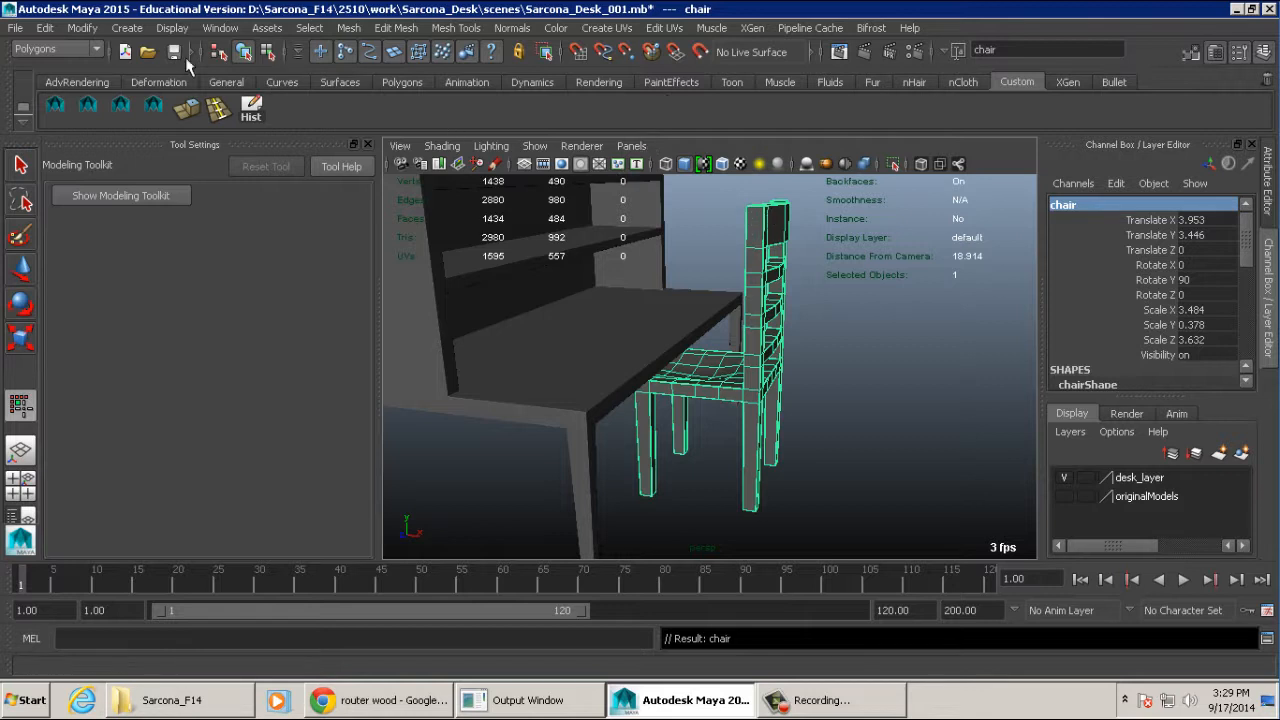
- Freeze the chair's transformations, delete its construction history, and check its list of channels and nodes
{"action": "left_click", "coordinate": [84, 28]}
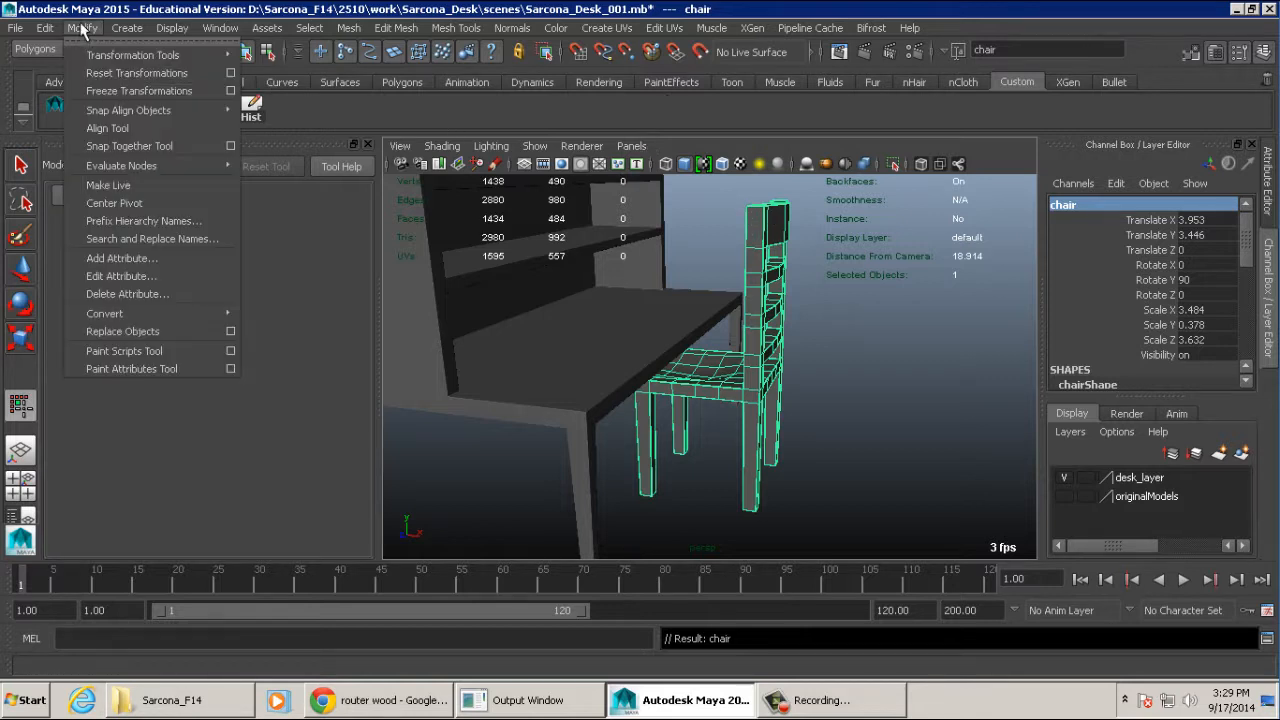
{"action": "left_click", "coordinate": [110, 91]}
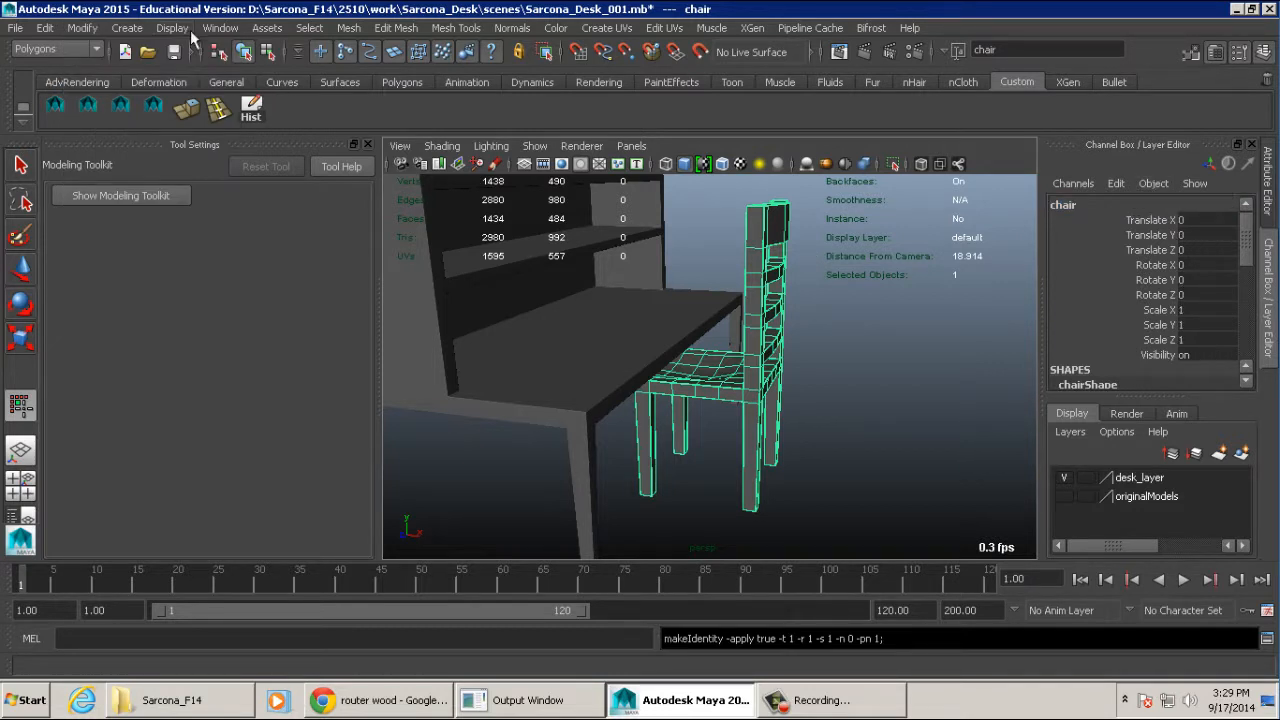
{"action": "left_click", "coordinate": [50, 28]}
{"action": "mouse_move", "coordinate": [172, 211]}
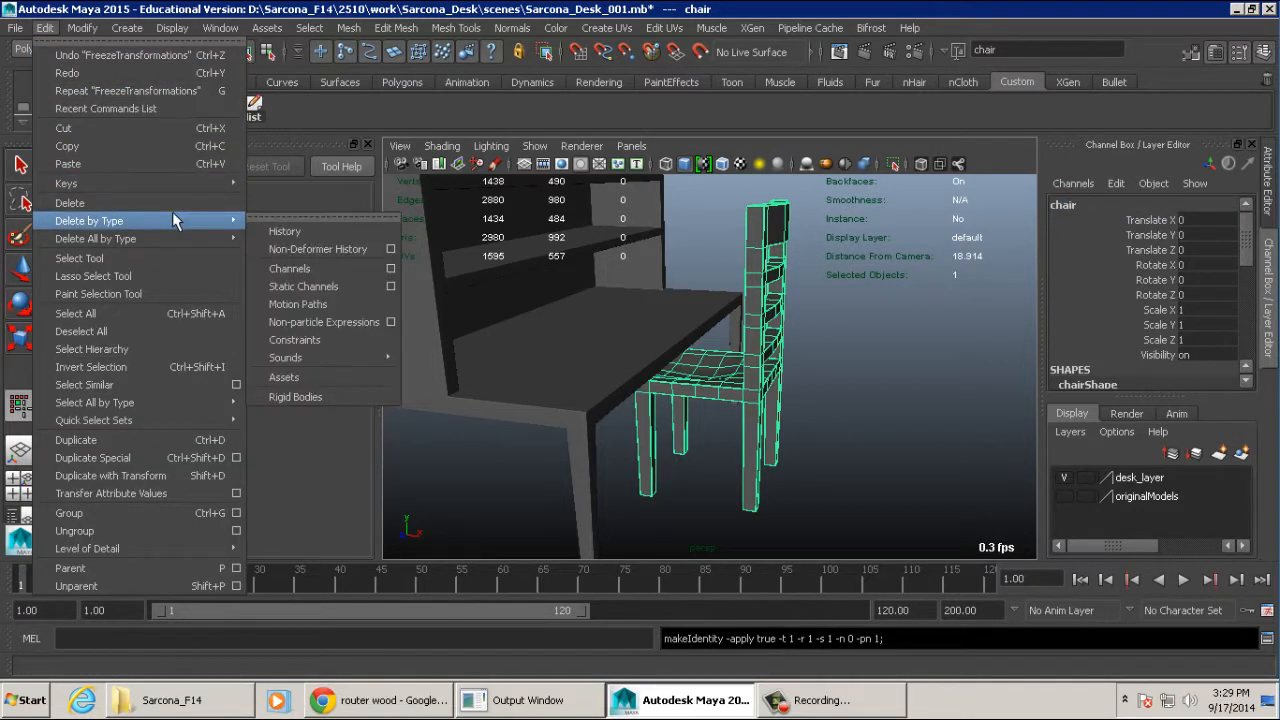
{"action": "left_click", "coordinate": [305, 232]}
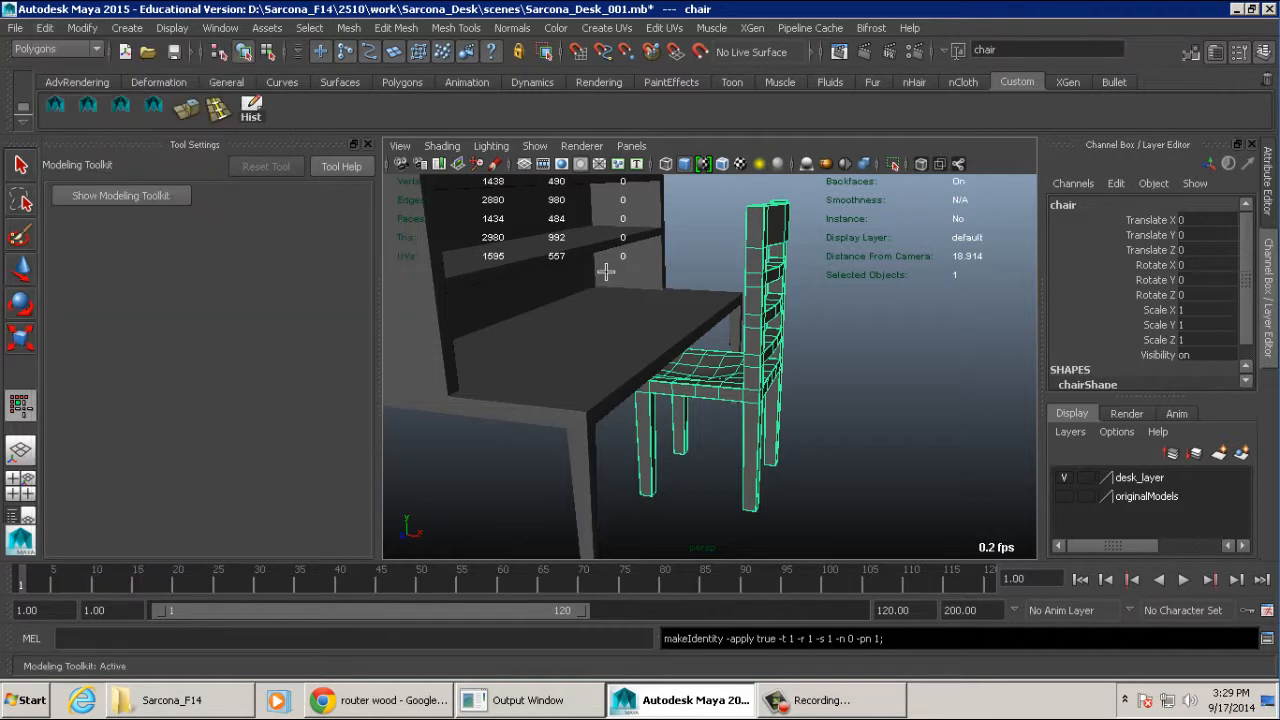
{"action": "left_click_drag", "start_coordinate": [952, 326], "coordinate": [838, 338], "text": "alt"}
{"action": "scroll", "coordinate": [1125, 340], "scroll_direction": "down", "scroll_amount": 1}
{"action": "scroll", "coordinate": [1125, 340], "scroll_direction": "up", "scroll_amount": 1}
{"action": "scroll", "coordinate": [1125, 340], "scroll_direction": "down", "scroll_amount": 1}
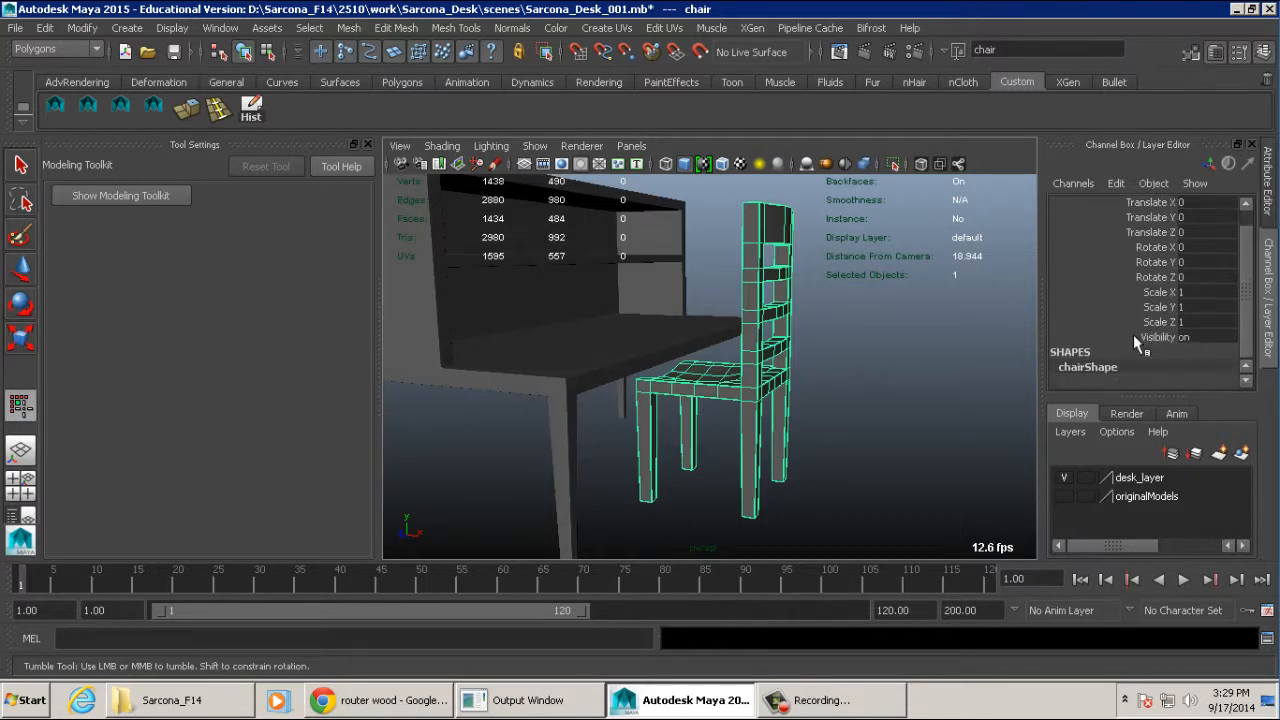
- Assign the selected chair to a new display layer named chair_layer
{"action": "left_click", "coordinate": [1242, 456]}
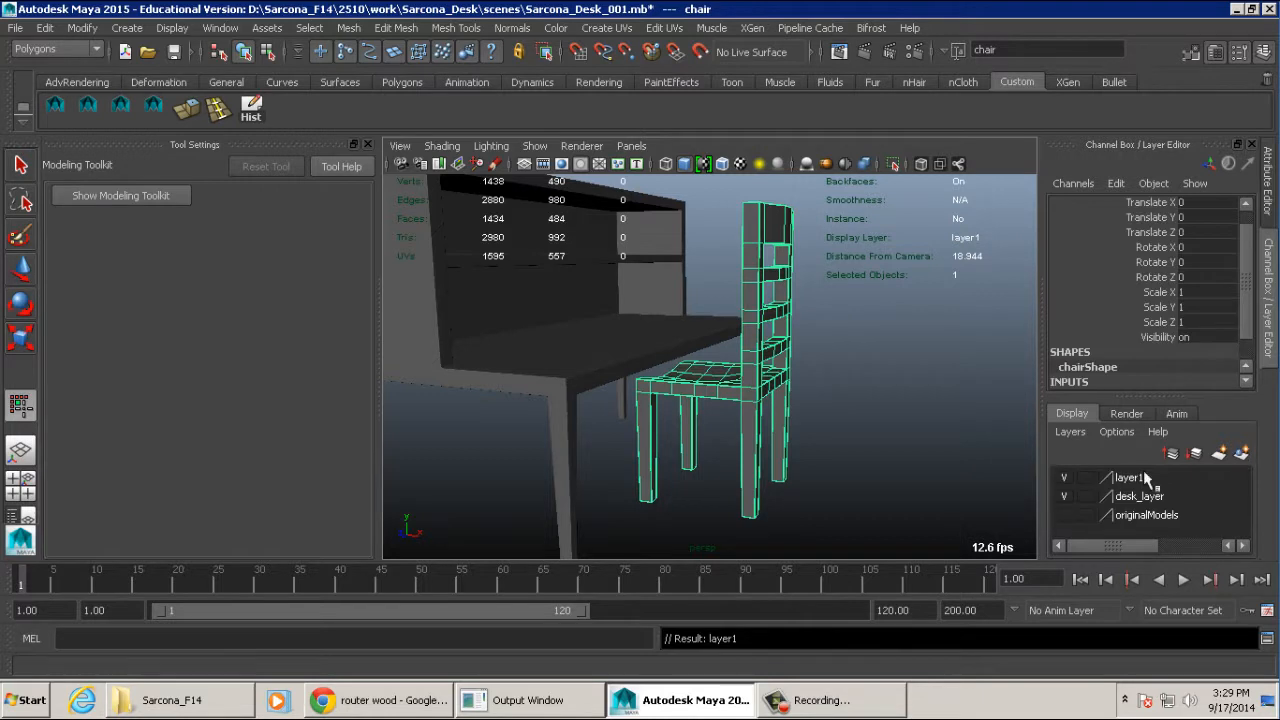
{"action": "left_click", "coordinate": [1140, 478]}
{"action": "double_click", "coordinate": [1140, 478]}
{"action": "left_click_drag", "start_coordinate": [627, 263], "coordinate": [463, 268]}
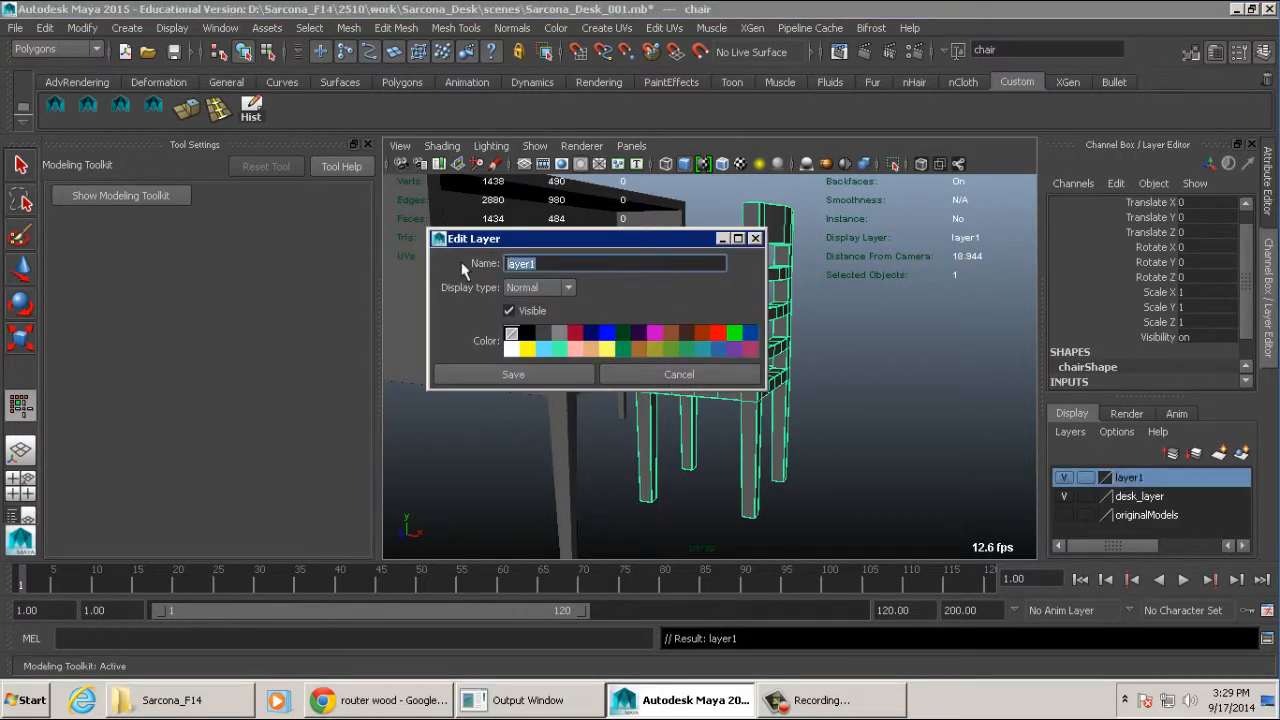
{"action": "type", "text": "chair_"}
{"action": "key", "text": "Return"}
{"action": "left_click", "coordinate": [513, 374]}
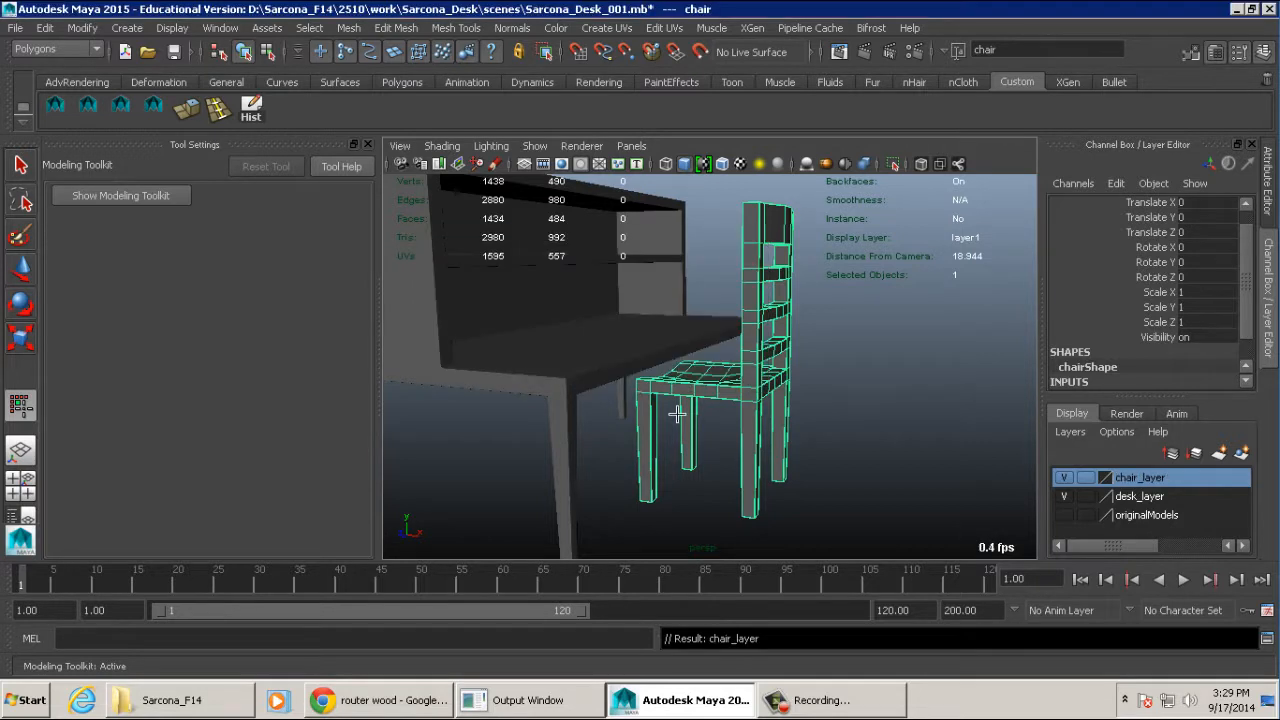
- Check chair_layer by toggling its visibility off and on, and view the chair beside the desk
{"action": "left_click", "coordinate": [1064, 478]}
{"action": "left_click", "coordinate": [1064, 478]}
{"action": "left_click", "coordinate": [1064, 478]}
{"action": "left_click", "coordinate": [1064, 479]}
{"action": "right_click_drag", "start_coordinate": [930, 447], "coordinate": [850, 432], "text": "alt"}
{"action": "left_click_drag", "start_coordinate": [850, 432], "coordinate": [882, 432], "text": "alt"}
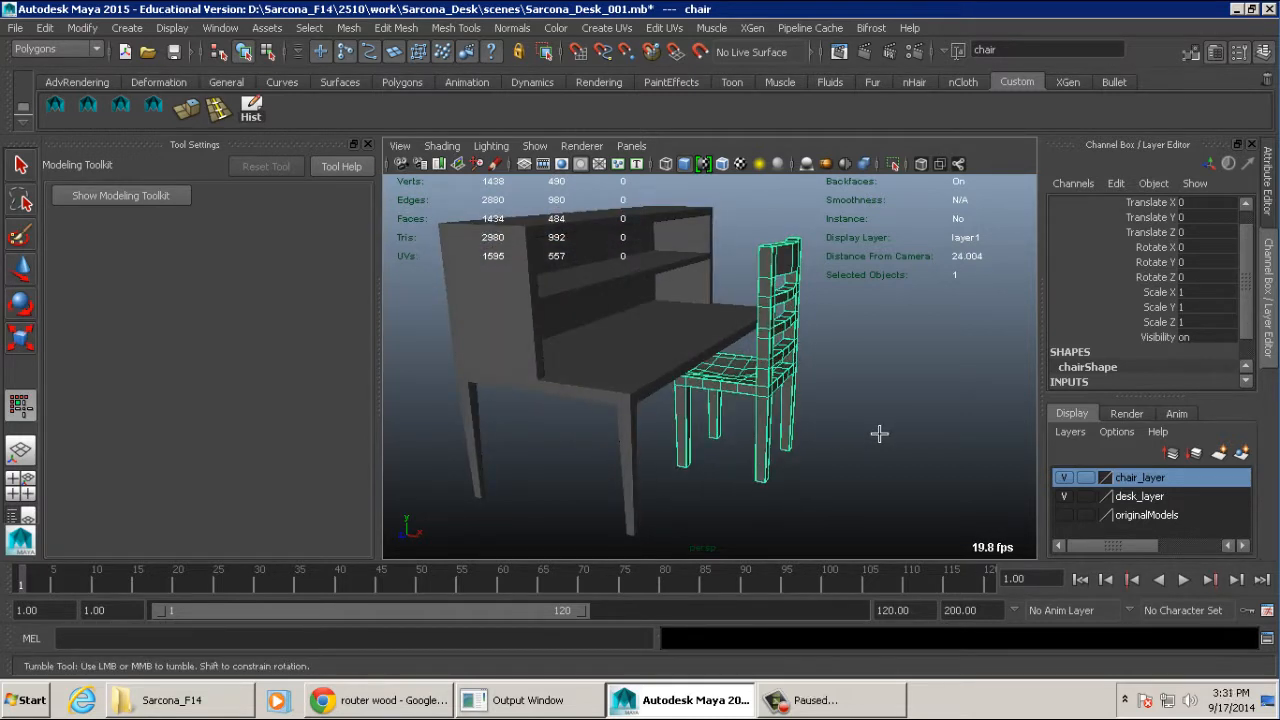
- Rotate the chair about 38° around Y and move it away from the desk
{"action": "left_click_drag", "start_coordinate": [840, 310], "coordinate": [860, 345], "text": "alt"}
{"action": "right_click_drag", "start_coordinate": [860, 345], "coordinate": [982, 377], "text": "alt"}
{"action": "key", "text": "w"}
{"action": "key", "text": "e"}
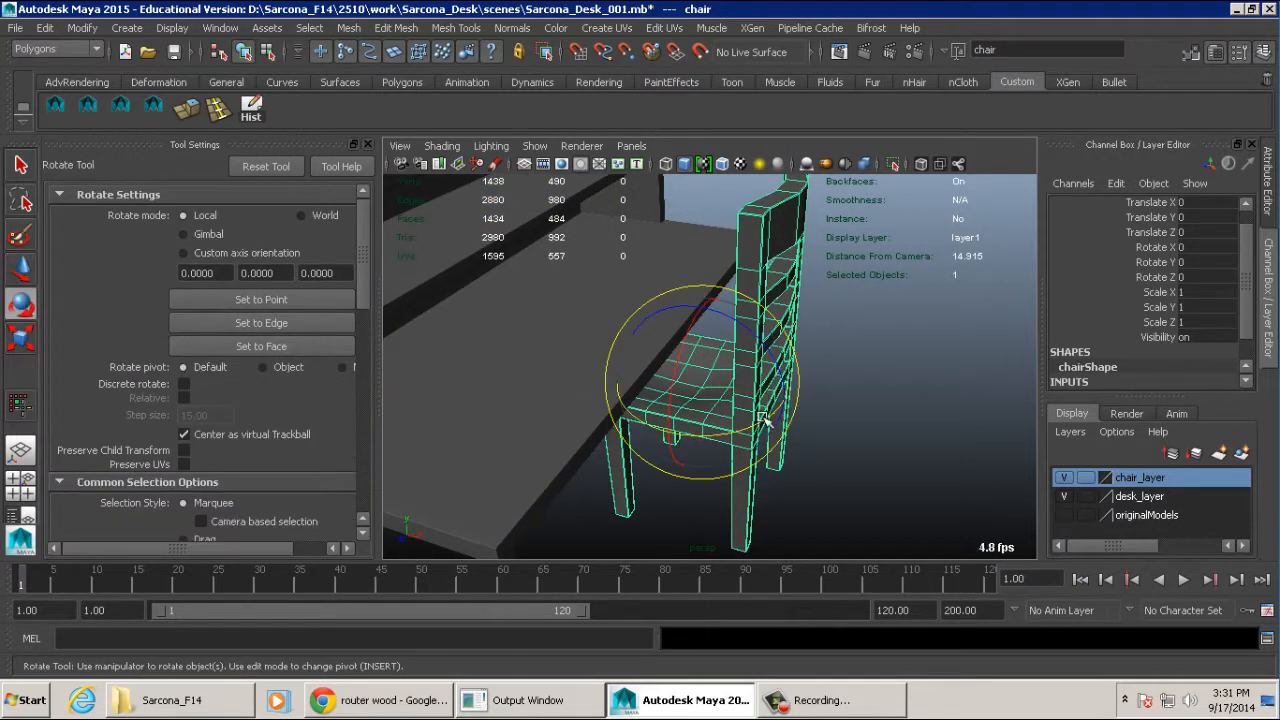
{"action": "left_click_drag", "start_coordinate": [763, 420], "coordinate": [826, 388]}
{"action": "key", "text": "w"}
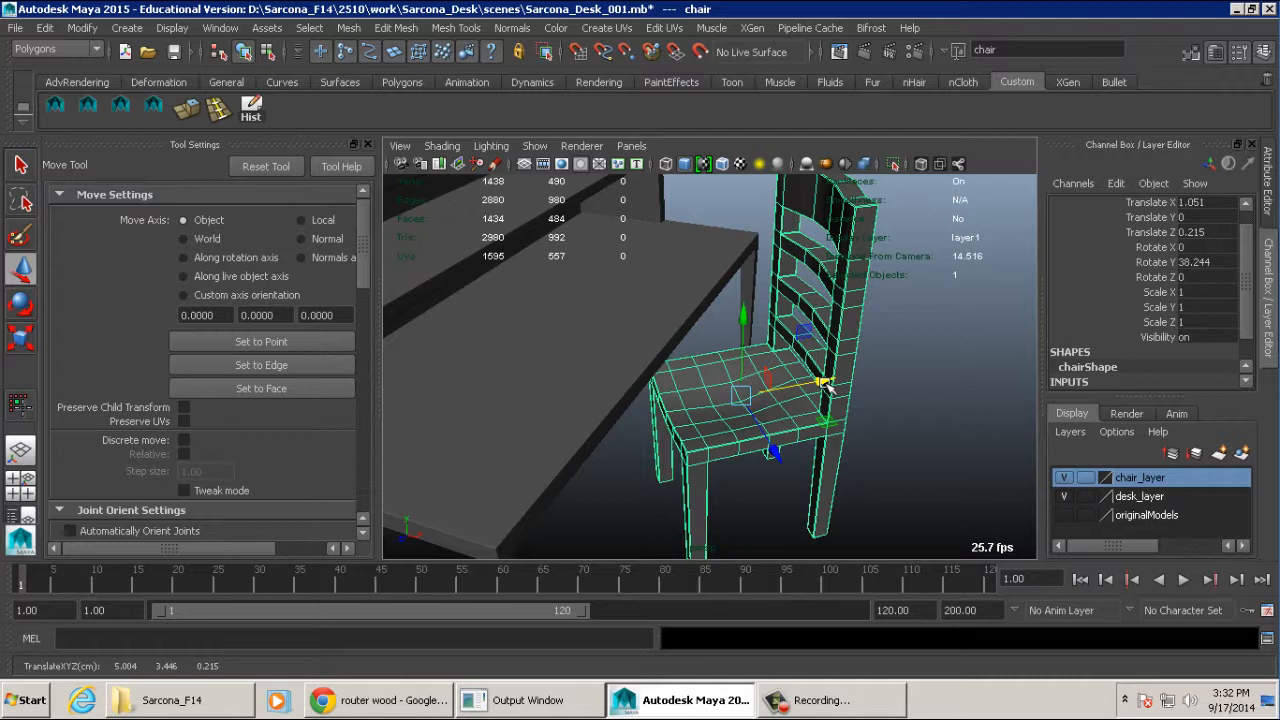
{"action": "scroll", "coordinate": [826, 388], "scroll_direction": "down", "scroll_amount": 5}
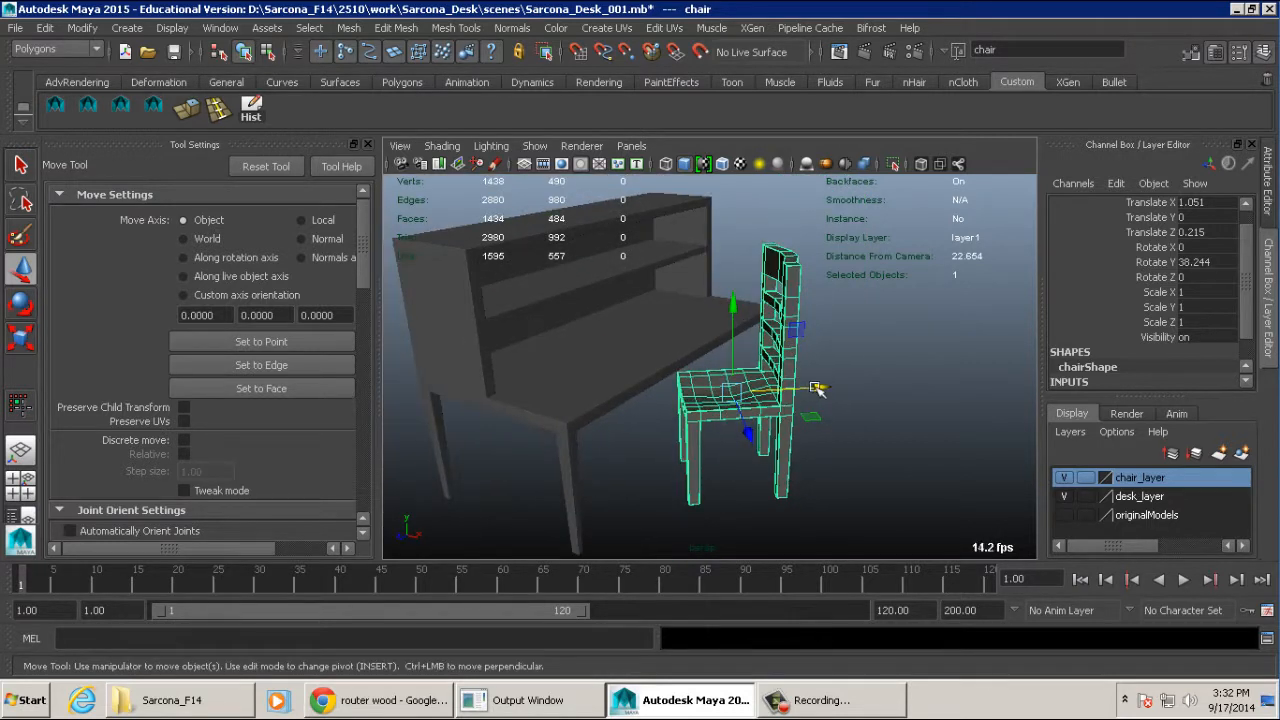
- Try duplicating the chair and tipping the copy onto its side, and delete that copy
{"action": "key", "text": "ctrl+d"}
{"action": "left_click_drag", "start_coordinate": [818, 388], "coordinate": [885, 378]}
{"action": "key", "text": "e"}
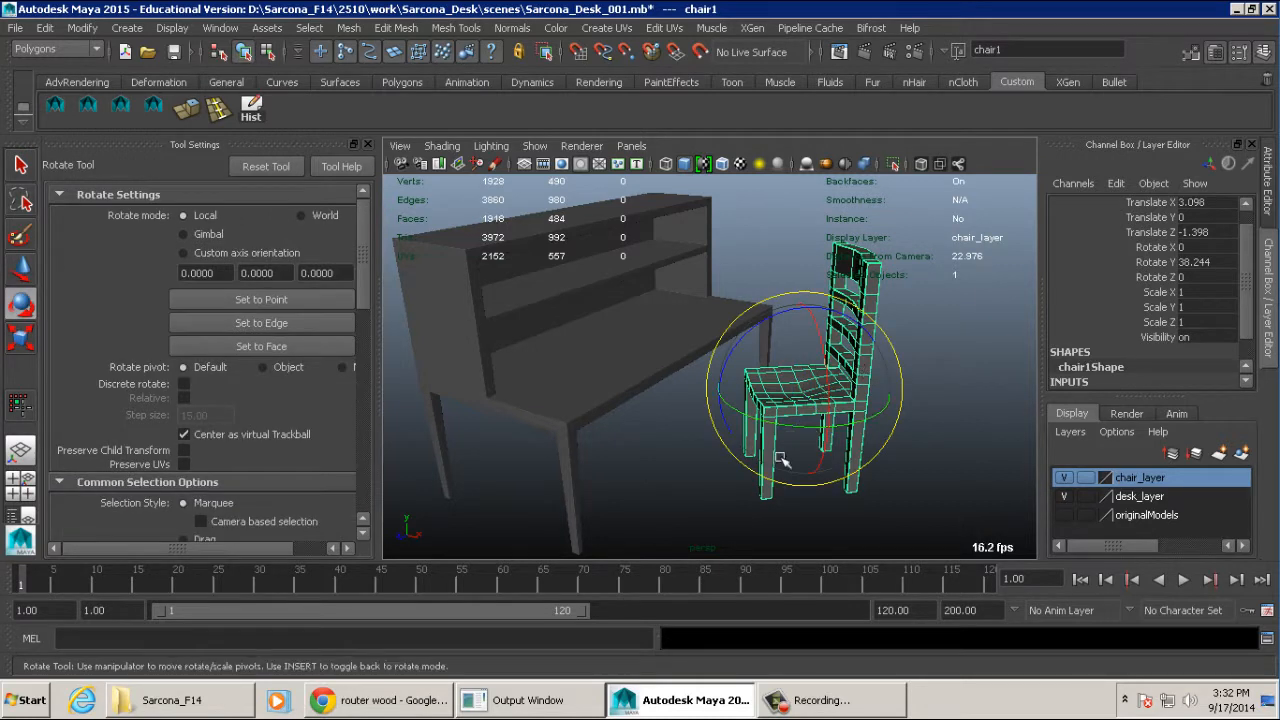
{"action": "left_click_drag", "start_coordinate": [781, 459], "coordinate": [900, 492]}
{"action": "key", "text": "w"}
{"action": "scroll", "coordinate": [820, 490], "scroll_direction": "down", "scroll_amount": 2}
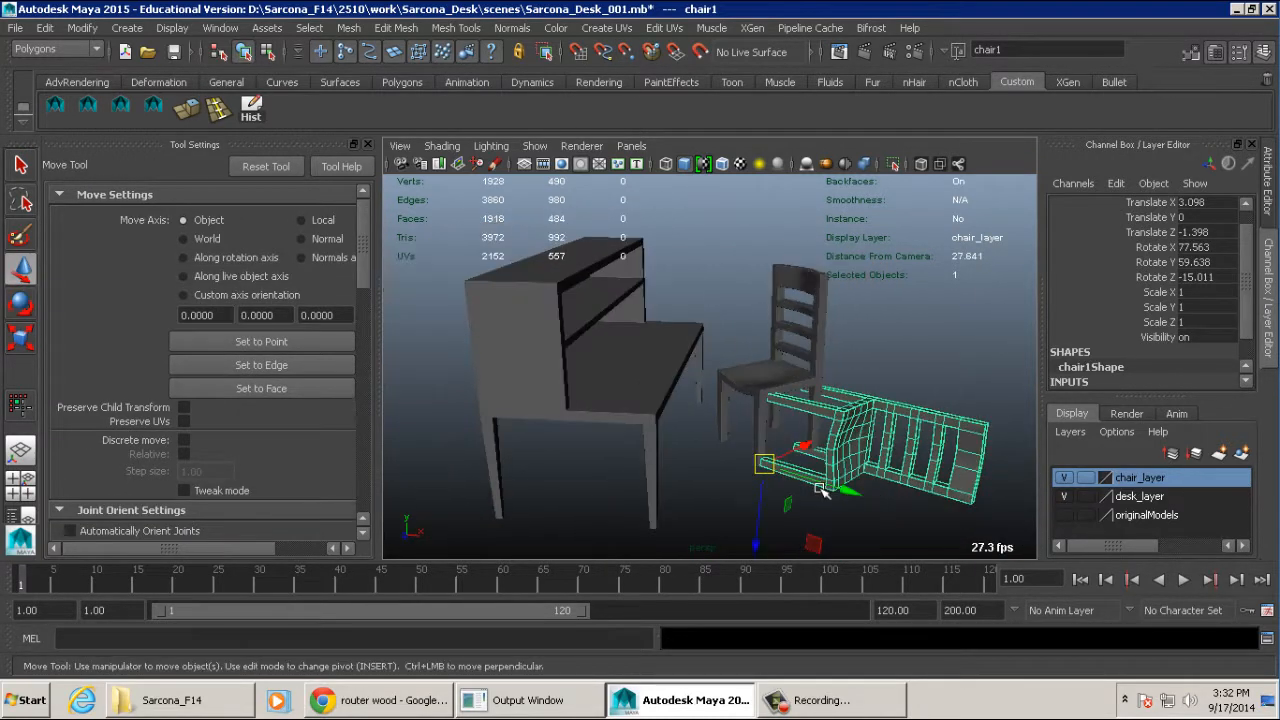
{"action": "key", "text": "Delete"}
- Duplicate the original chair and place the copy beside it, turned to about -51° around Y
{"action": "left_click", "coordinate": [807, 392]}
{"action": "left_click_drag", "start_coordinate": [849, 421], "coordinate": [808, 428], "text": "alt"}
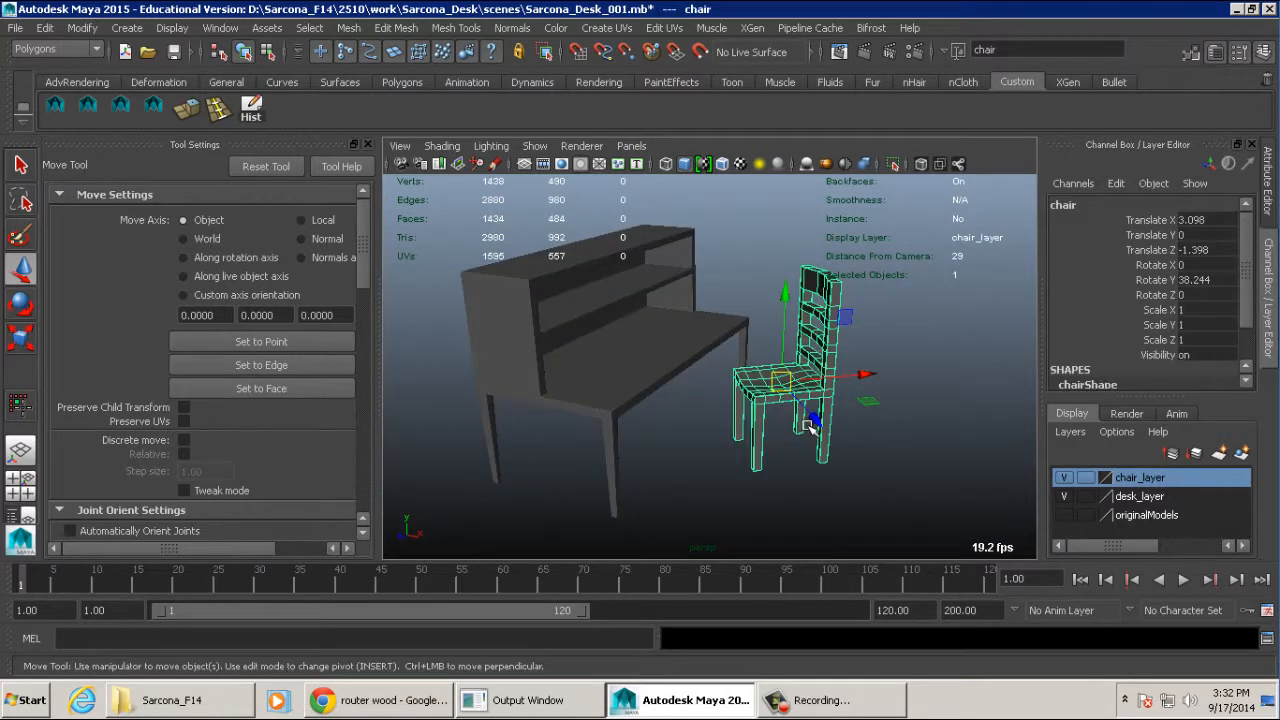
{"action": "key", "text": "ctrl+d"}
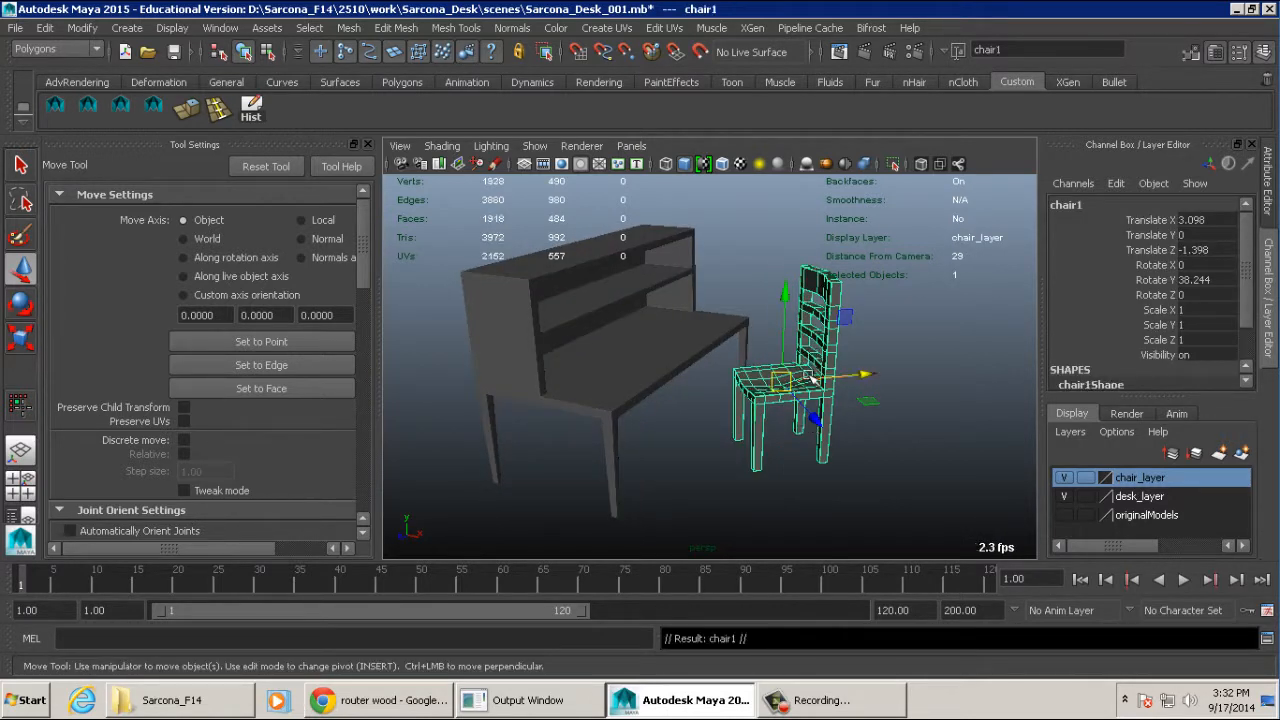
{"action": "left_click_drag", "start_coordinate": [810, 425], "coordinate": [692, 547], "text": "alt"}
{"action": "key", "text": "e"}
{"action": "left_click_drag", "start_coordinate": [786, 472], "coordinate": [752, 396], "text": "alt"}
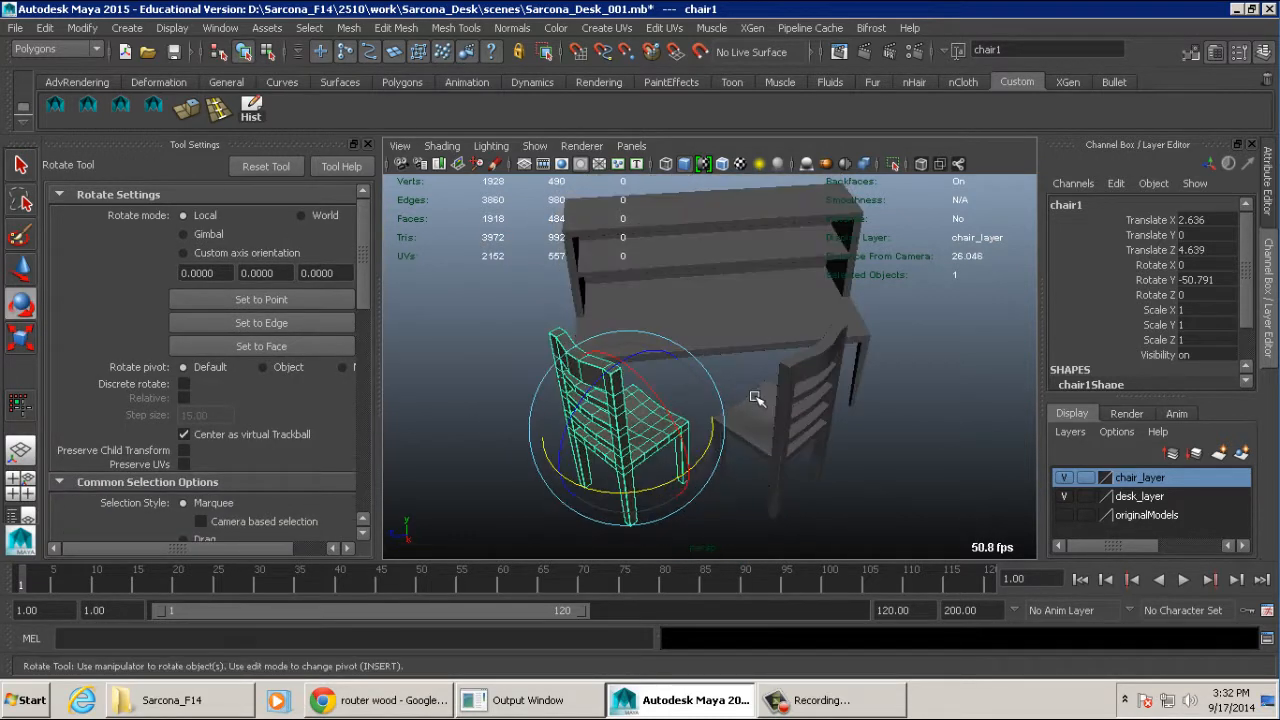
- Examine the two angled chairs from several perspective angles and in the front view
{"action": "left_click", "coordinate": [786, 398], "text": "shift"}
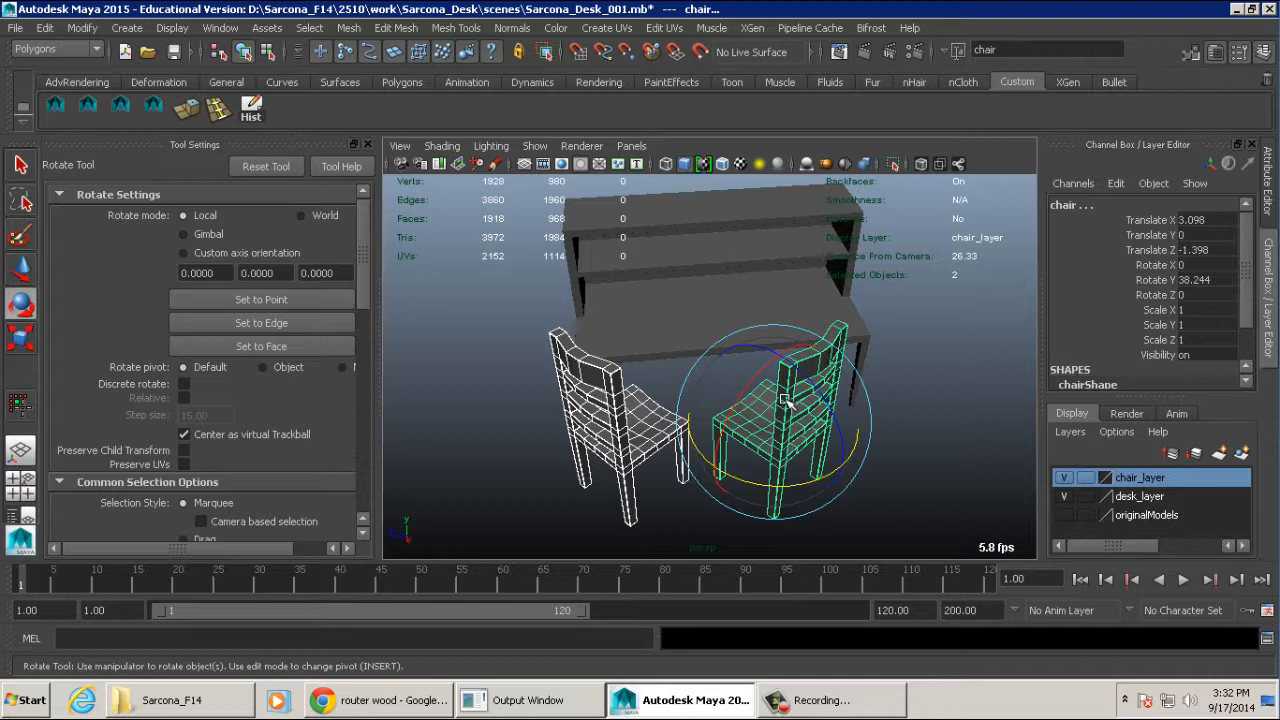
{"action": "left_click", "coordinate": [943, 338]}
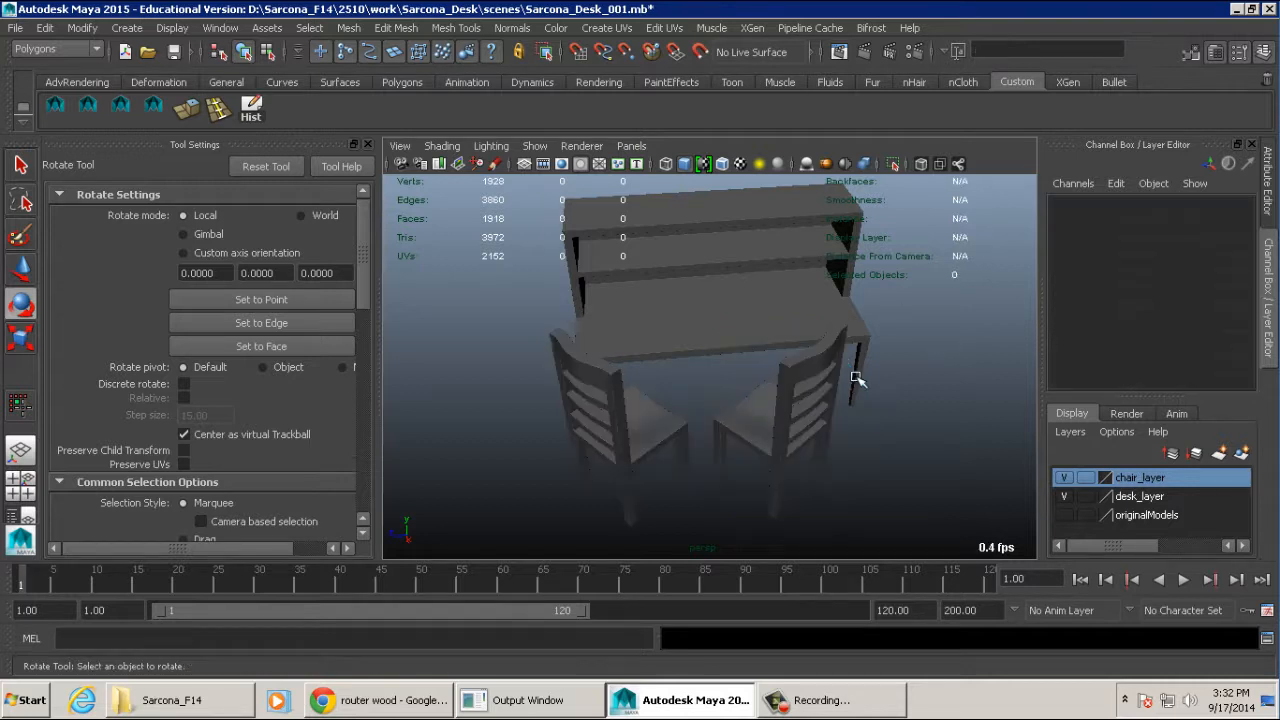
{"action": "left_click_drag", "start_coordinate": [854, 374], "coordinate": [949, 331], "text": "alt"}
{"action": "right_click_drag", "start_coordinate": [949, 331], "coordinate": [813, 406], "text": "alt"}
{"action": "middle_click_drag", "start_coordinate": [813, 406], "coordinate": [872, 405], "text": "alt"}
{"action": "left_click_drag", "start_coordinate": [872, 405], "coordinate": [767, 306], "text": "alt"}
{"action": "key", "text": "space"}
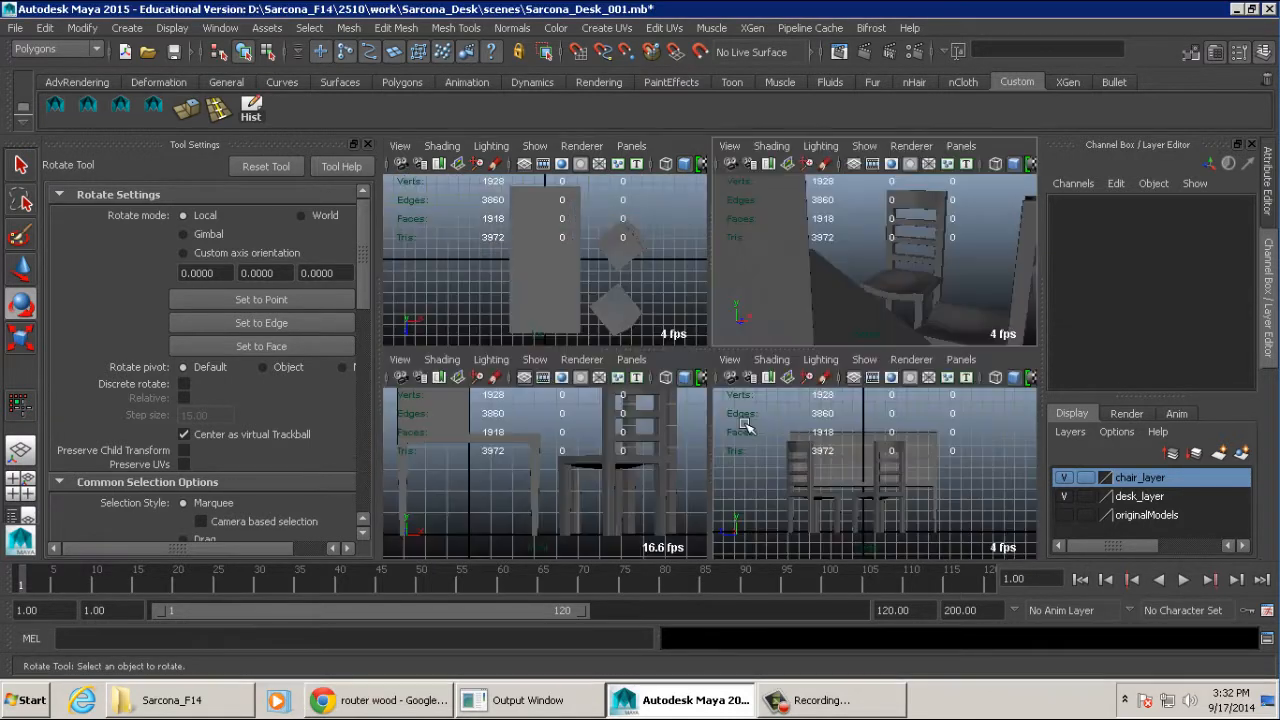
{"action": "key", "text": "space"}
{"action": "scroll", "coordinate": [695, 350], "scroll_direction": "up", "scroll_amount": 3}
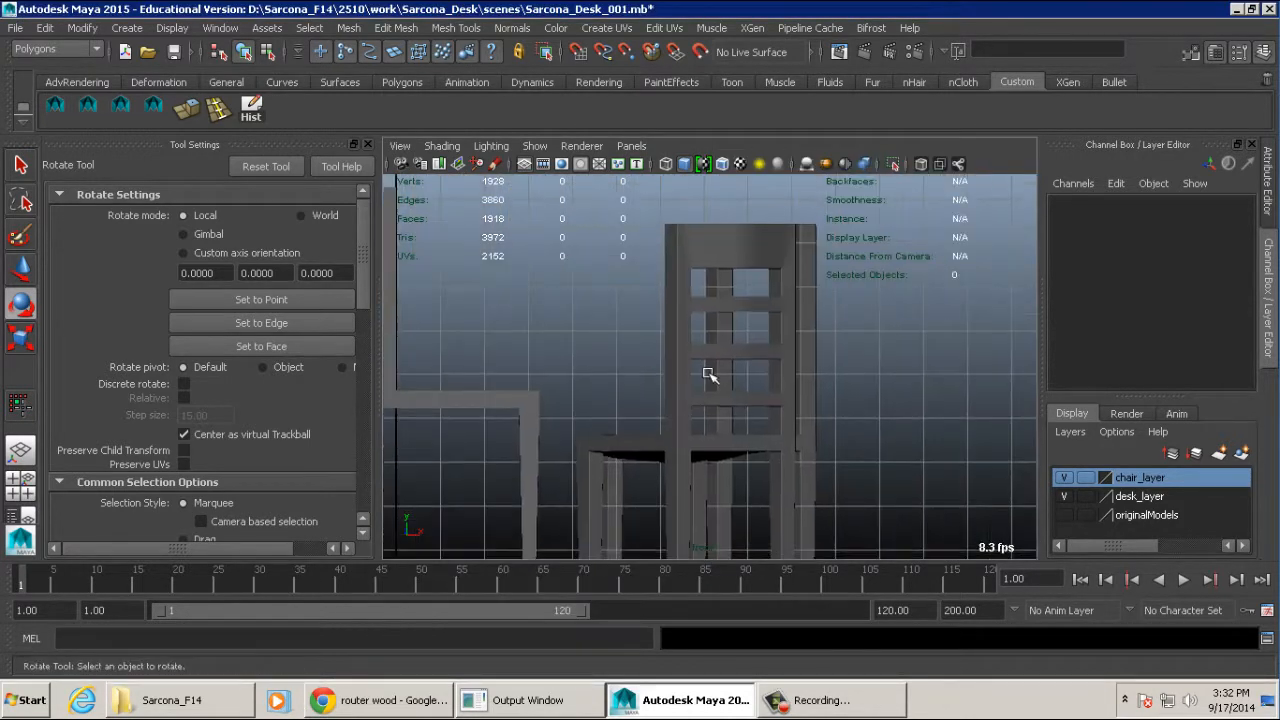
- Hide the duplicate chair and leave the original chair selected in the front view
{"action": "left_click", "coordinate": [711, 348]}
{"action": "left_click", "coordinate": [806, 290]}
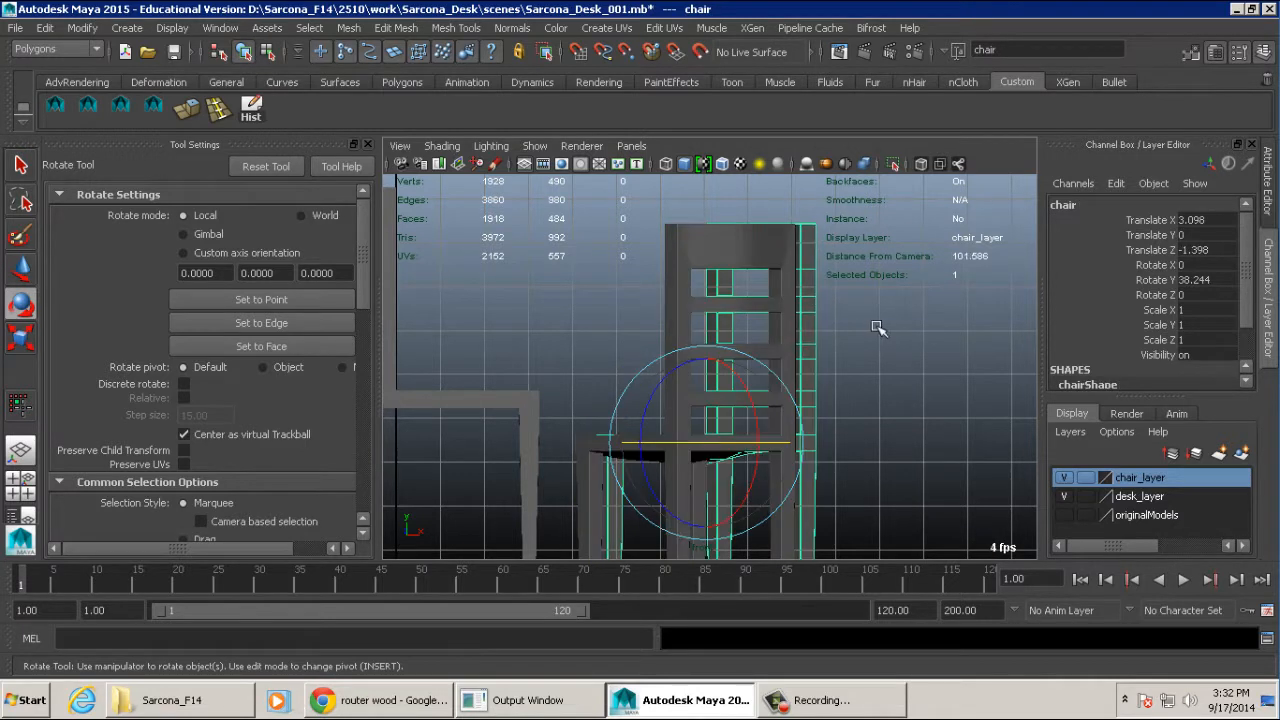
{"action": "key", "text": "f"}
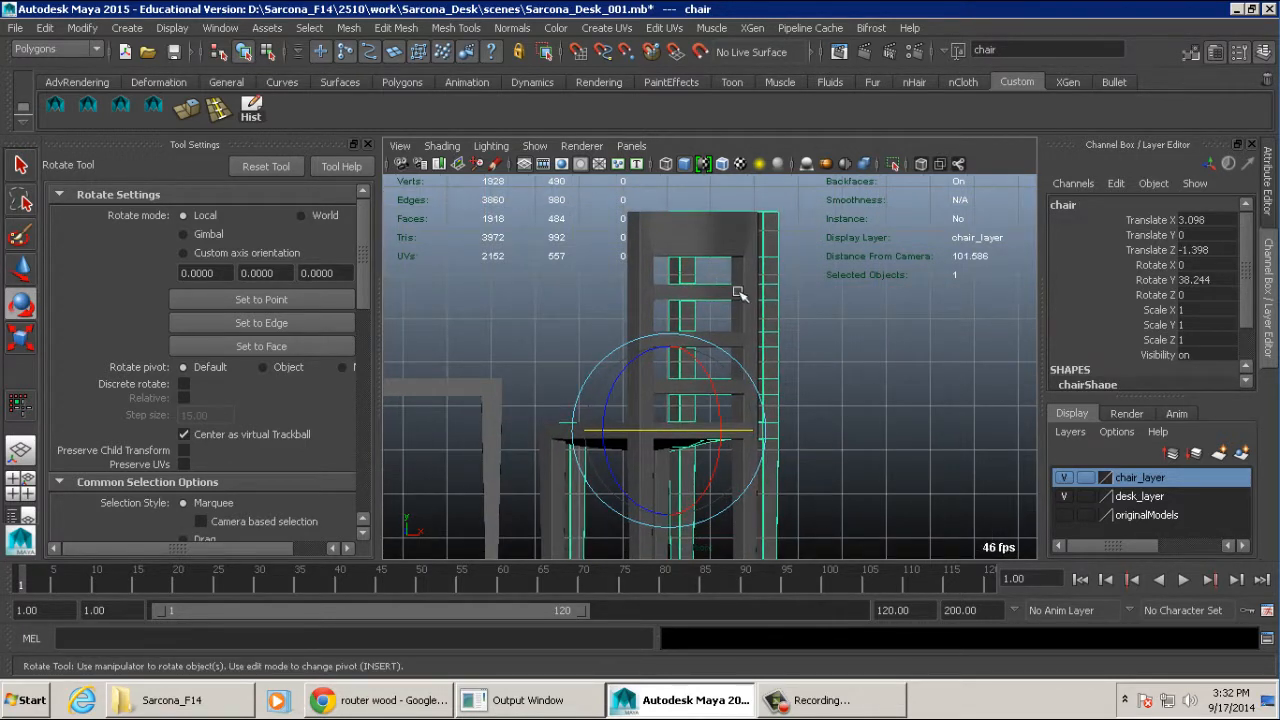
{"action": "left_click", "coordinate": [737, 292]}
{"action": "key", "text": "ctrl+h"}
{"action": "left_click", "coordinate": [740, 305]}
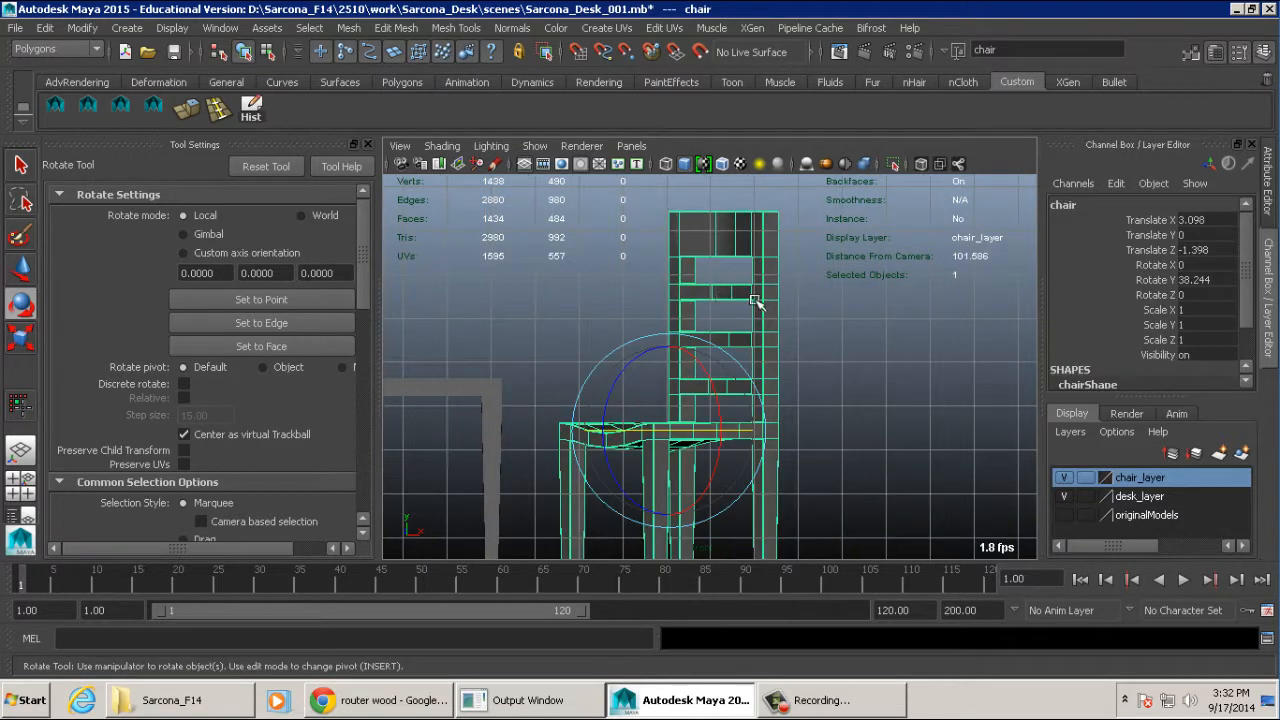
- Reset the chair's Translate X, Y, Z and Rotate X, Y values to 0
{"action": "scroll", "coordinate": [755, 300], "scroll_direction": "up", "scroll_amount": 6}
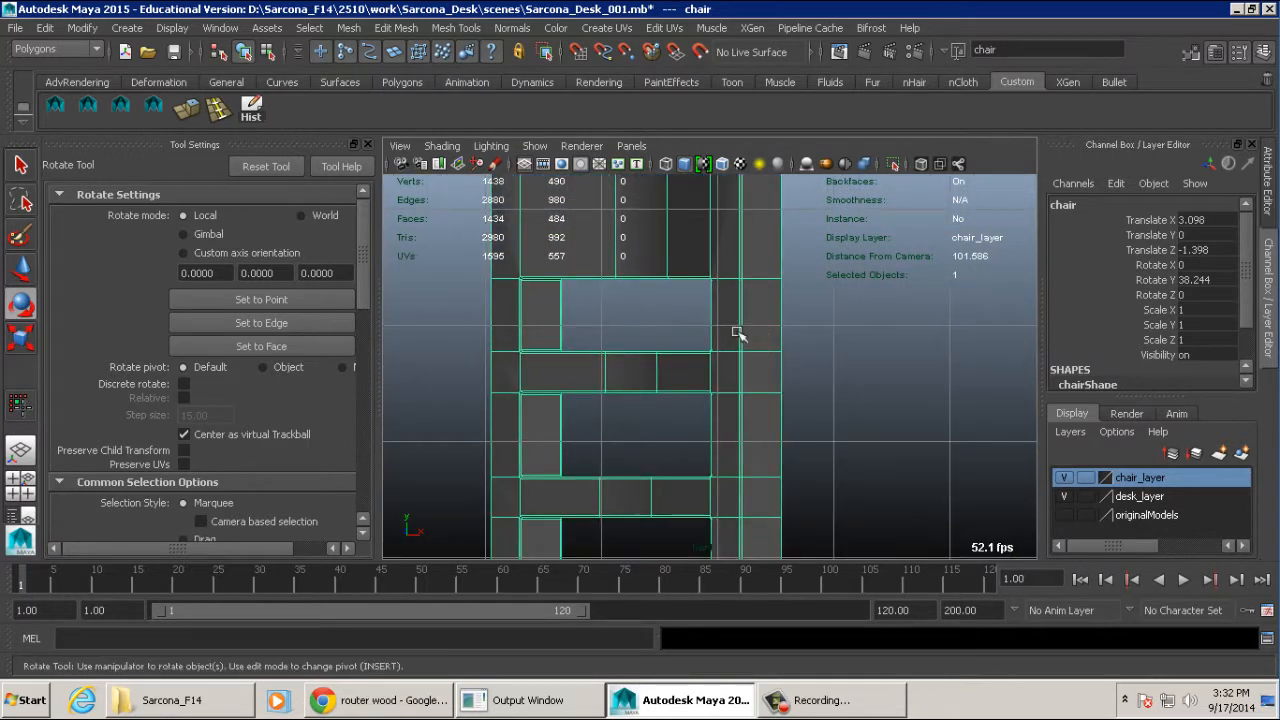
{"action": "left_click_drag", "start_coordinate": [1197, 281], "coordinate": [1195, 222]}
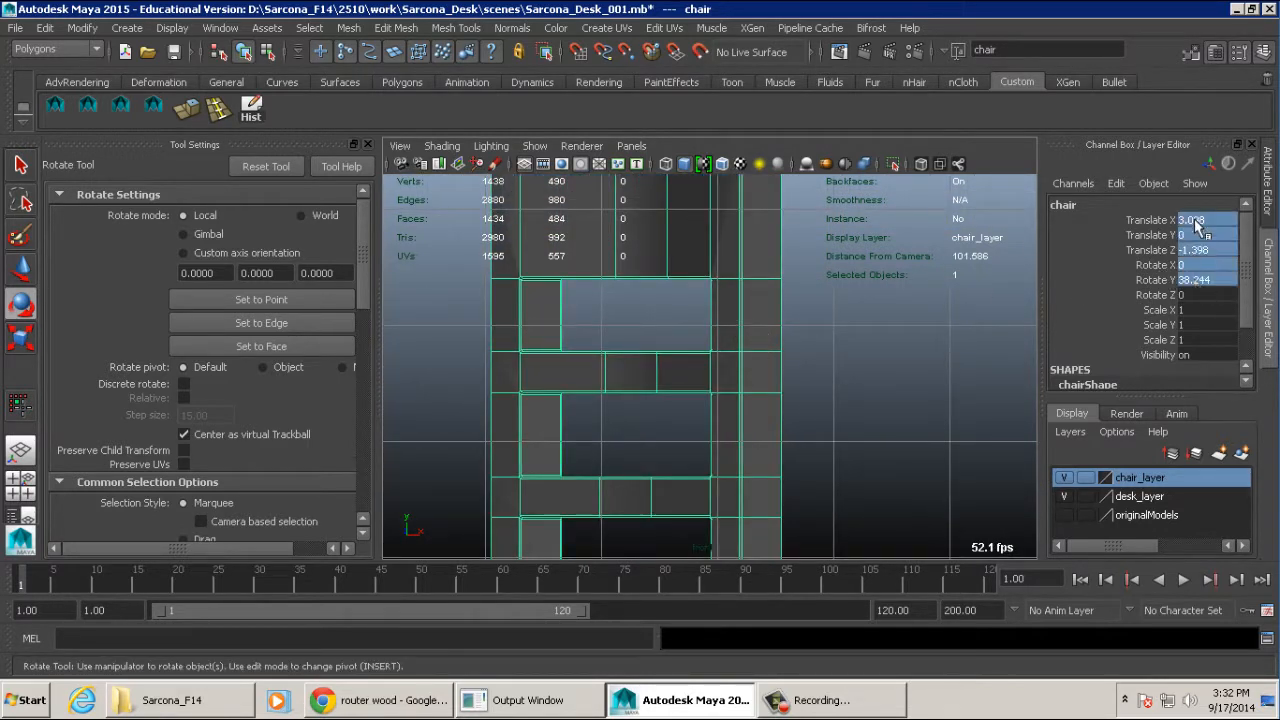
{"action": "type", "text": "0"}
{"action": "key", "text": "Return"}
{"action": "right_click_drag", "start_coordinate": [914, 360], "coordinate": [677, 334], "text": "alt"}
{"action": "middle_click_drag", "start_coordinate": [677, 334], "coordinate": [928, 231], "text": "alt"}
{"action": "right_click_drag", "start_coordinate": [928, 231], "coordinate": [820, 222], "text": "alt"}
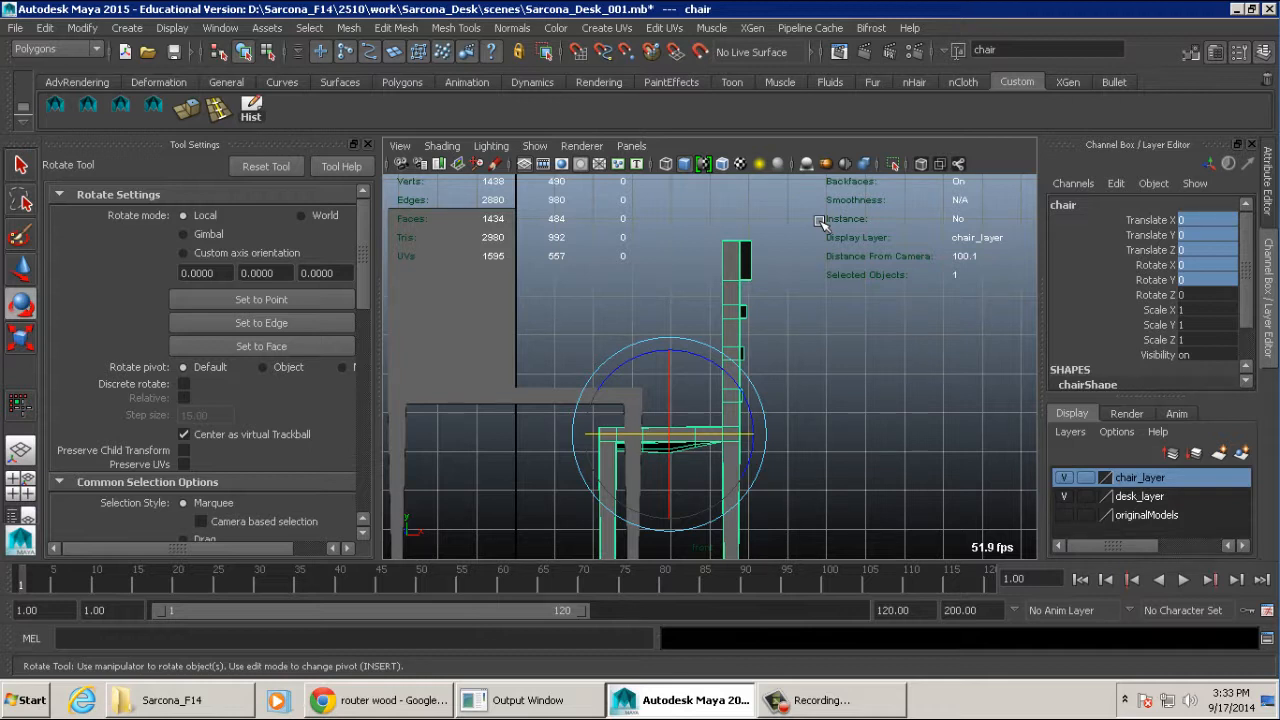
- Try moving the desk's uppermost vertices vertically in the front view, and undo the change
{"action": "left_click", "coordinate": [491, 303]}
{"action": "middle_click_drag", "start_coordinate": [476, 237], "coordinate": [671, 237], "text": "alt"}
{"action": "right_click", "coordinate": [670, 237]}
{"action": "right_click_drag", "start_coordinate": [670, 237], "coordinate": [632, 240]}
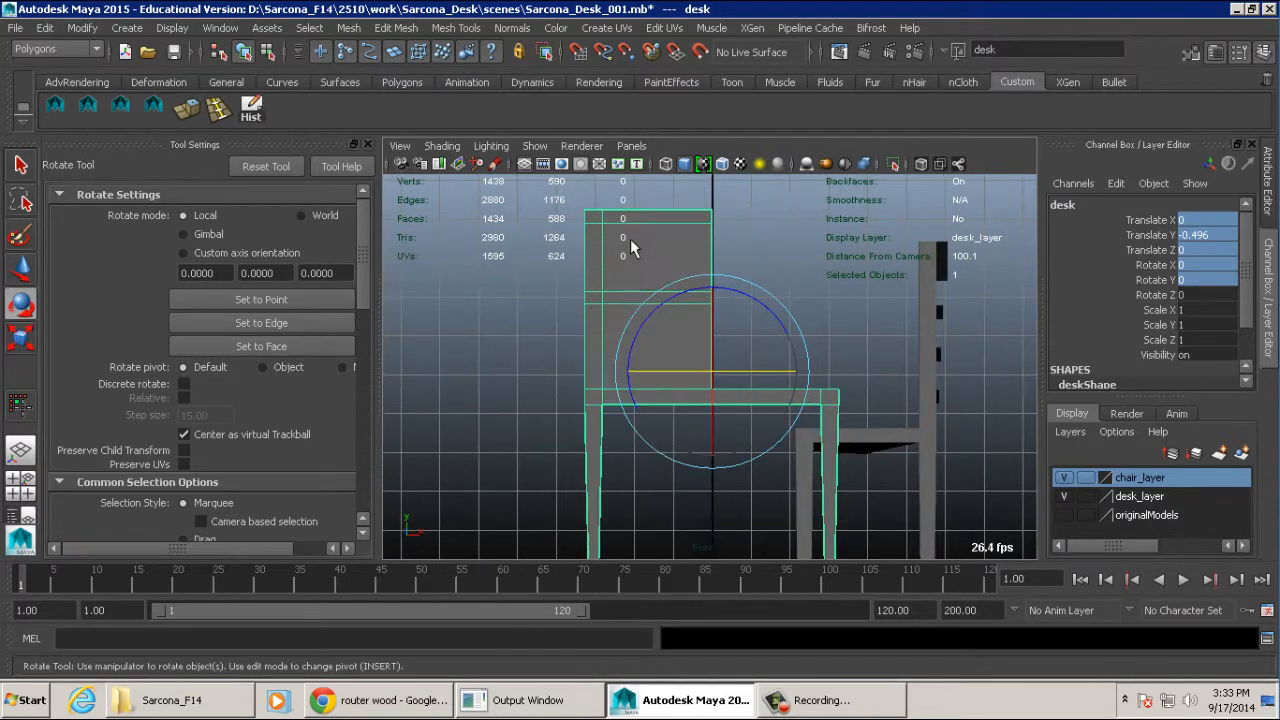
{"action": "left_click_drag", "start_coordinate": [553, 248], "coordinate": [762, 134]}
{"action": "key", "text": "w"}
{"action": "middle_click_drag", "start_coordinate": [659, 172], "coordinate": [659, 235], "text": "alt"}
{"action": "left_click_drag", "start_coordinate": [649, 224], "coordinate": [649, 208]}
{"action": "key", "text": "ctrl+z"}
- In the top view, try lengthening the unrotated desk by moving its end vertices along Z, and undo it
{"action": "key", "text": "space"}
{"action": "left_click_drag", "start_coordinate": [697, 286], "coordinate": [646, 291]}
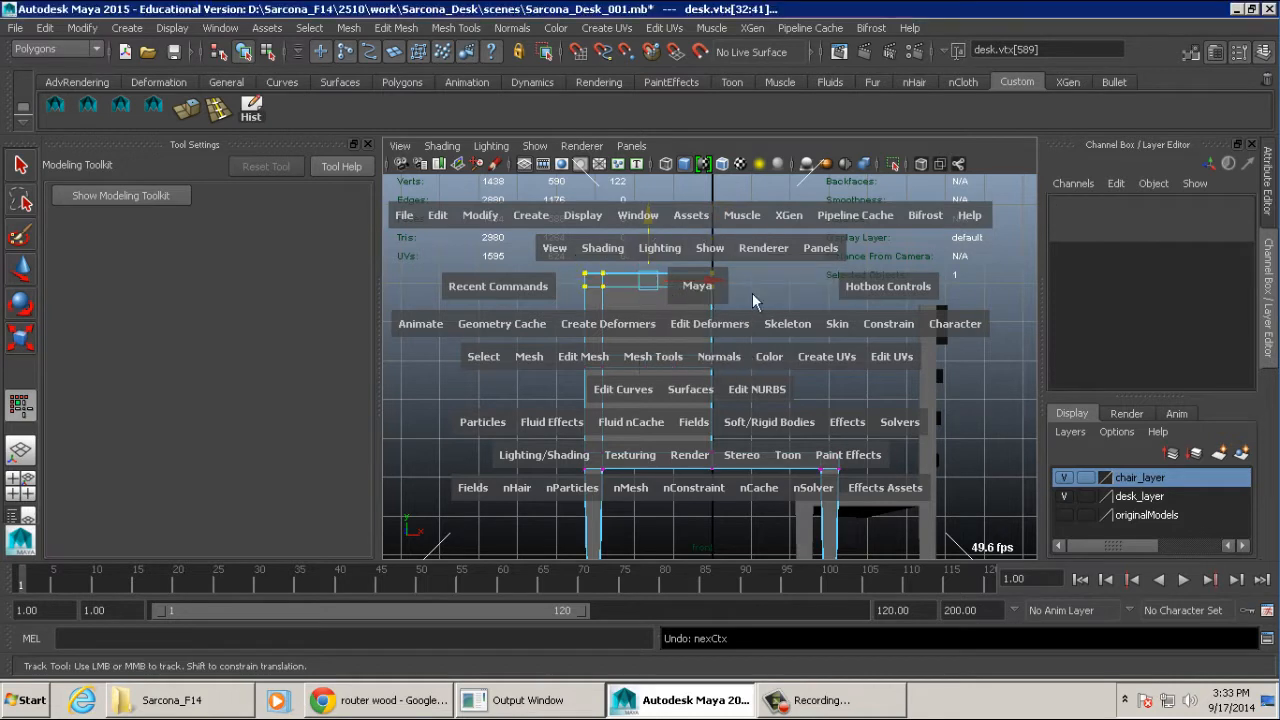
{"action": "left_click_drag", "start_coordinate": [777, 316], "coordinate": [831, 434], "text": "alt"}
{"action": "middle_click_drag", "start_coordinate": [831, 434], "coordinate": [800, 363], "text": "alt"}
{"action": "left_click_drag", "start_coordinate": [511, 491], "coordinate": [508, 492]}
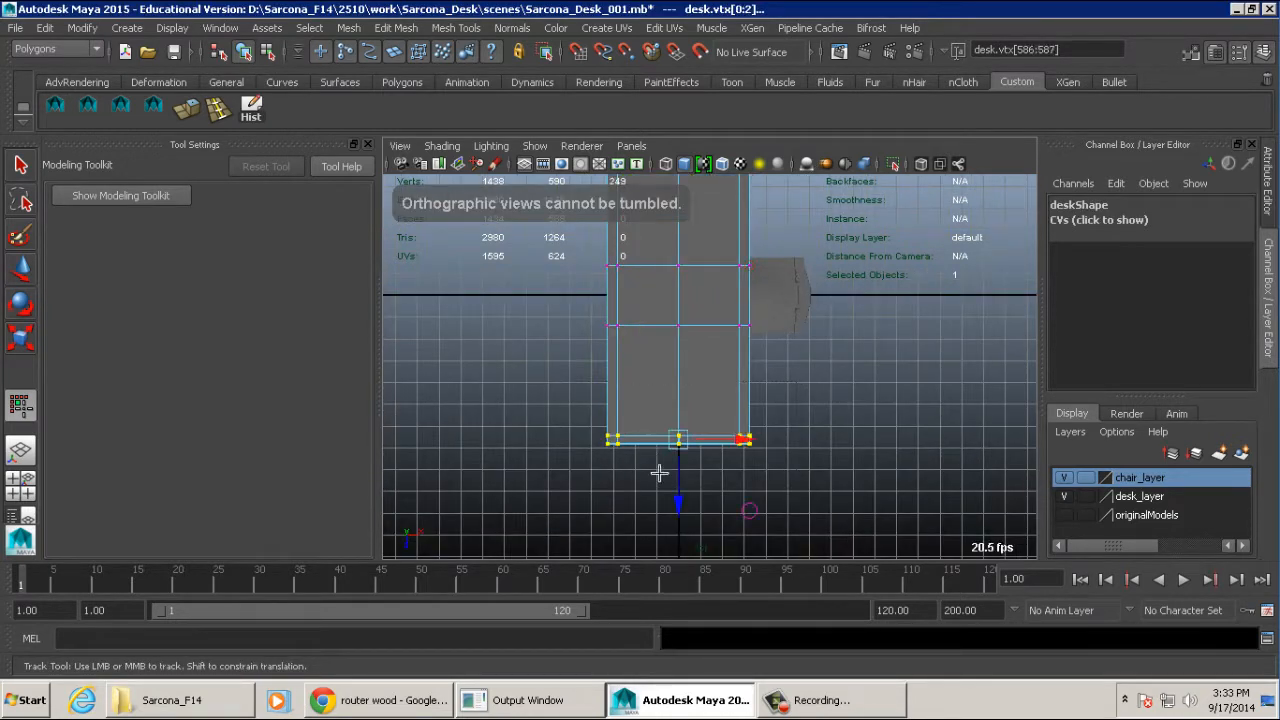
{"action": "left_click_drag", "start_coordinate": [677, 483], "coordinate": [677, 579]}
{"action": "key", "text": "ctrl+z"}
- Rotate the desk about 52° around Y and move its end vertices diagonally outward
{"action": "key", "text": "e"}
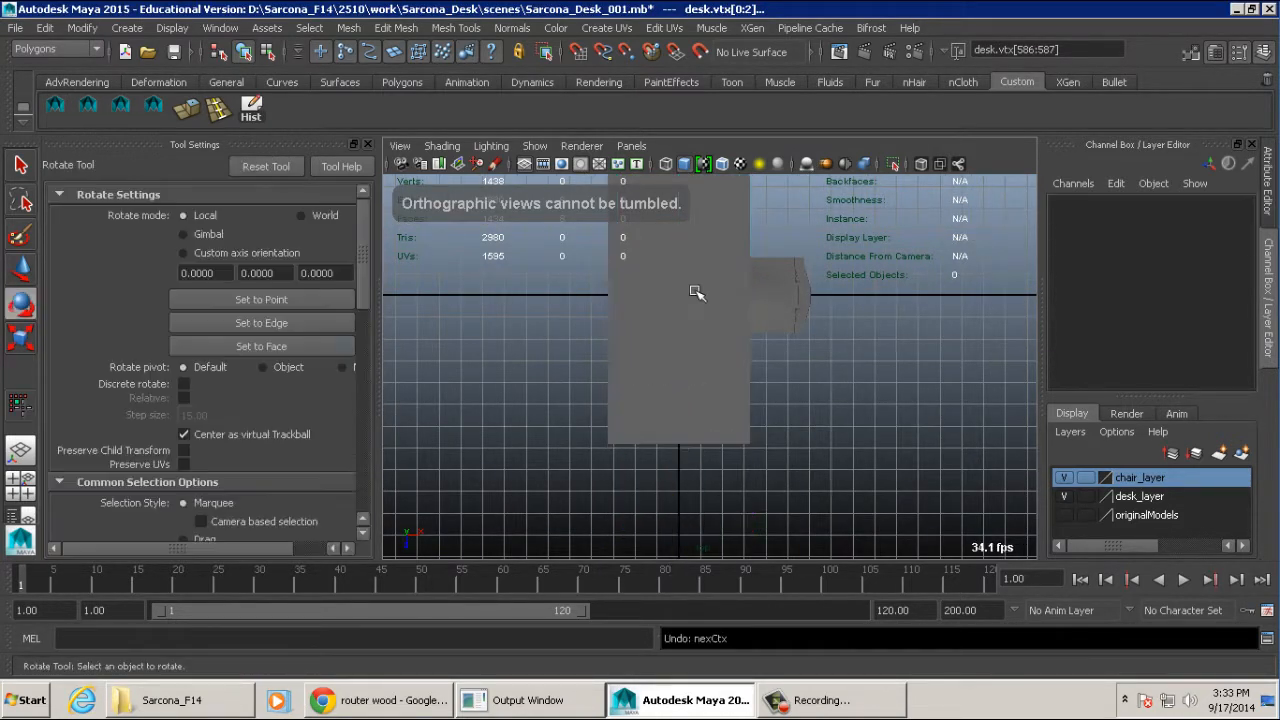
{"action": "key", "text": "F8"}
{"action": "left_click_drag", "start_coordinate": [686, 366], "coordinate": [766, 342]}
{"action": "key", "text": "w"}
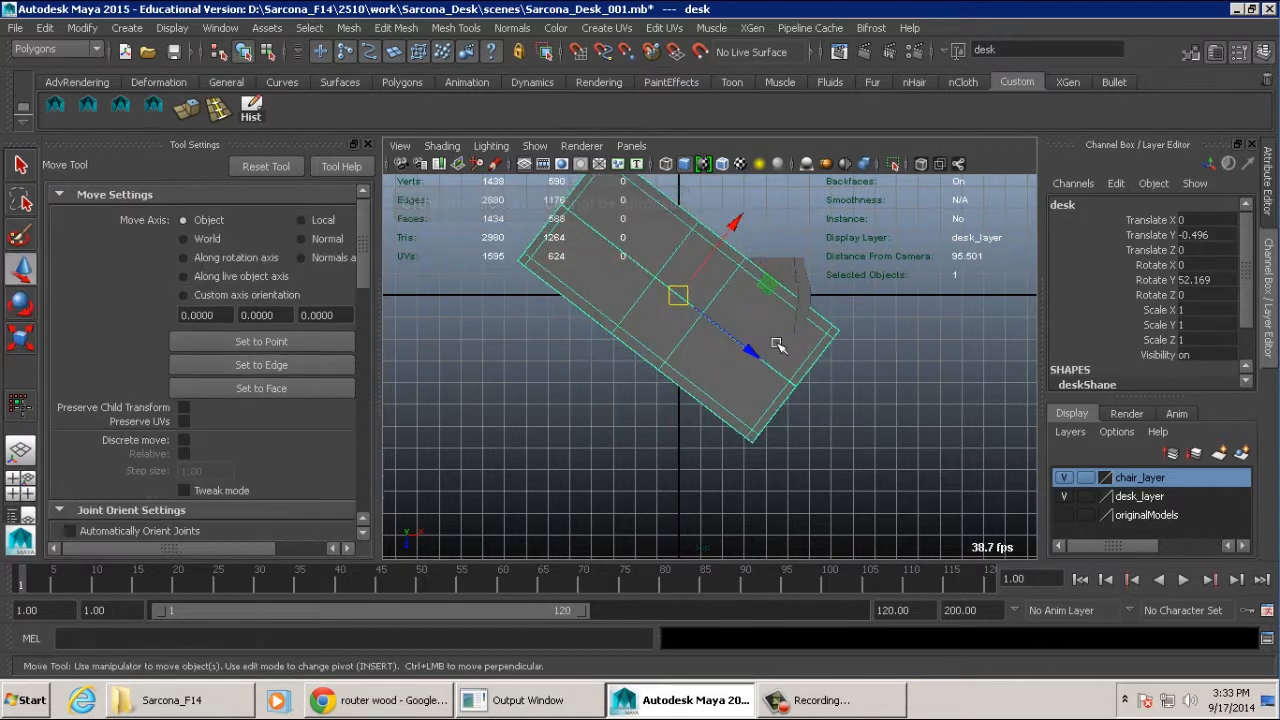
{"action": "right_click_drag", "start_coordinate": [776, 342], "coordinate": [696, 279]}
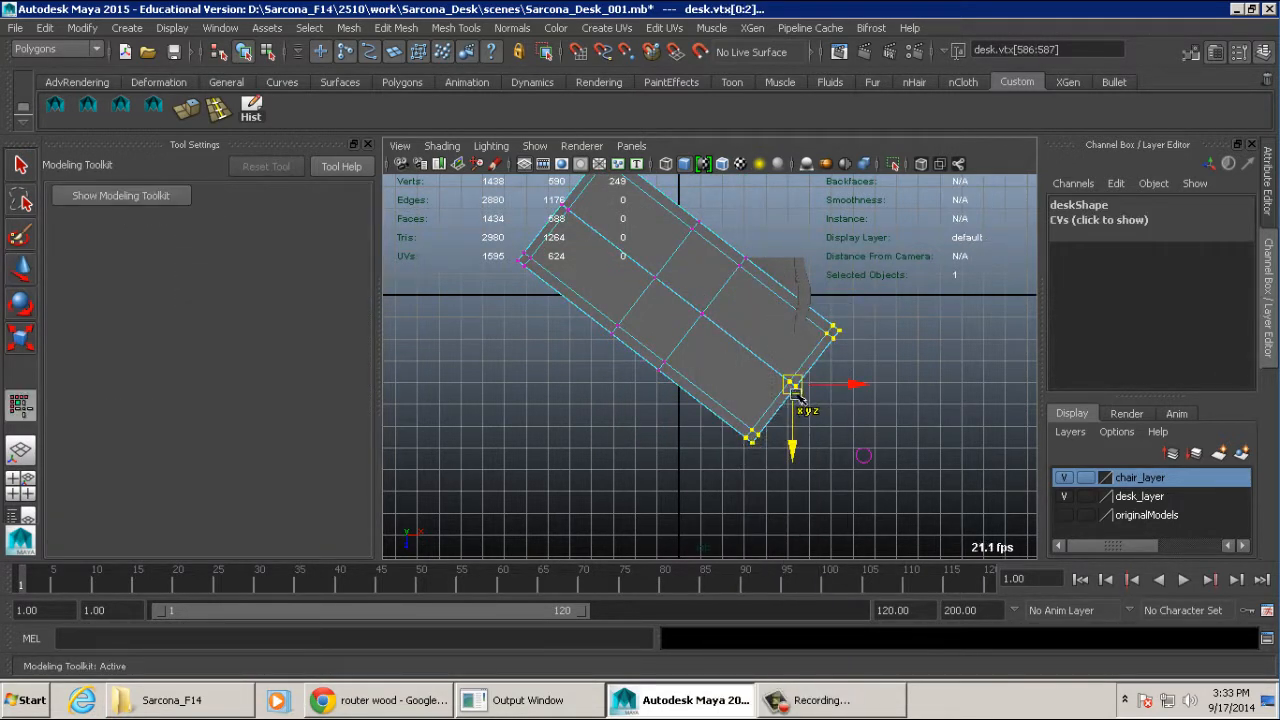
{"action": "left_click_drag", "start_coordinate": [797, 396], "coordinate": [877, 464]}
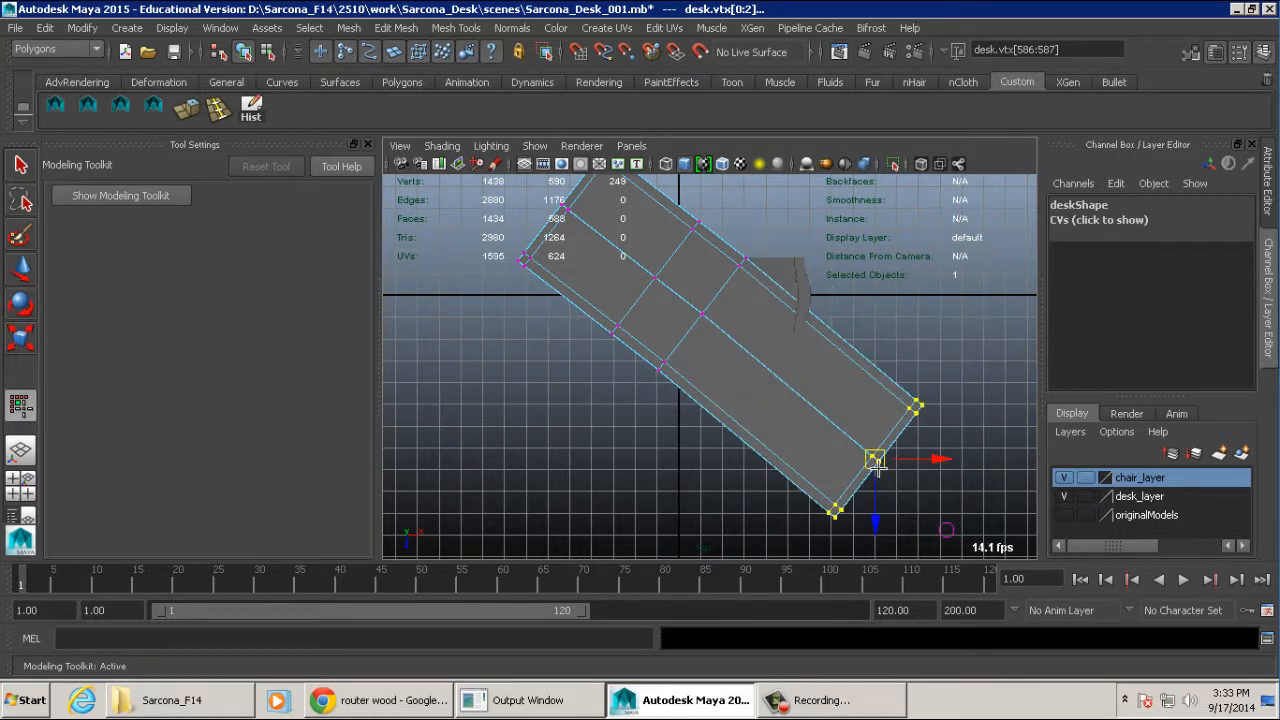
- Undo the diagonal vertex move and the desk's rotation
{"action": "key", "text": "ctrl+z"}
{"action": "key", "text": "ctrl+z"}
{"action": "key", "text": "ctrl+z"}
{"action": "key", "text": "ctrl+z"}
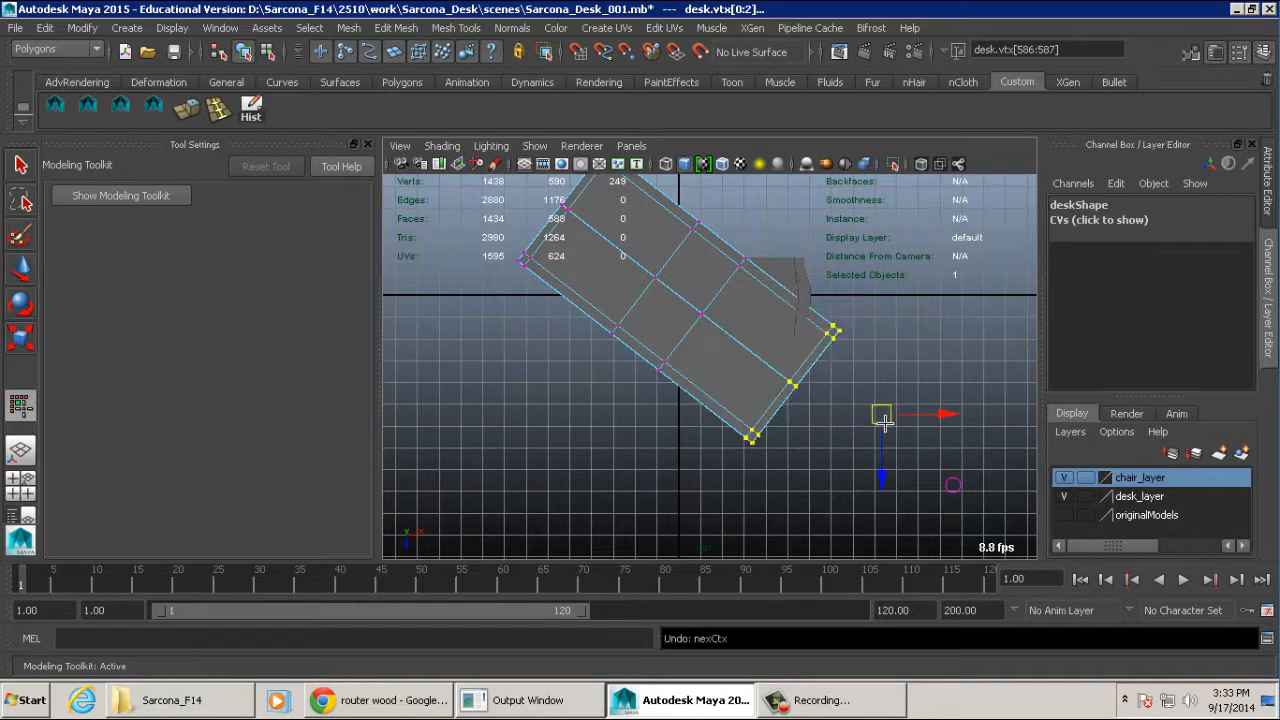
{"action": "key", "text": "ctrl+z"}
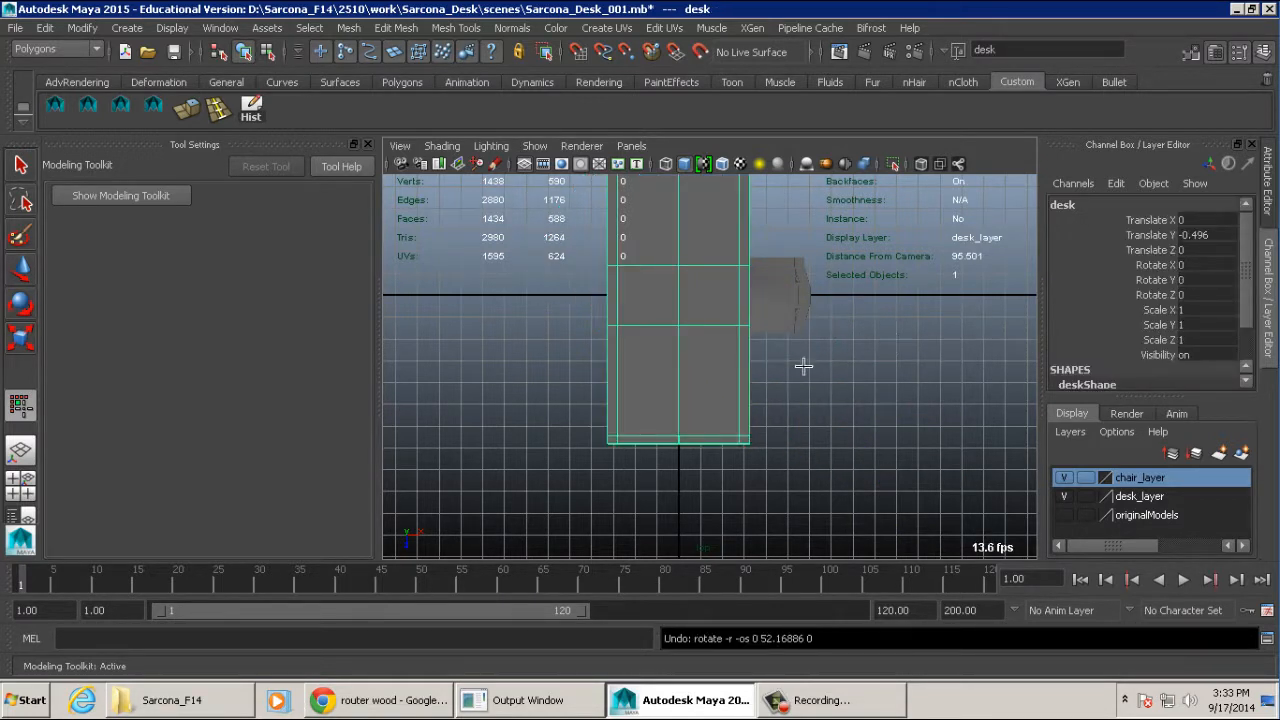
- Try extending the straightened desk's end vertices outward once more, undo it, and return to object selection
{"action": "right_click_drag", "start_coordinate": [617, 366], "coordinate": [523, 374]}
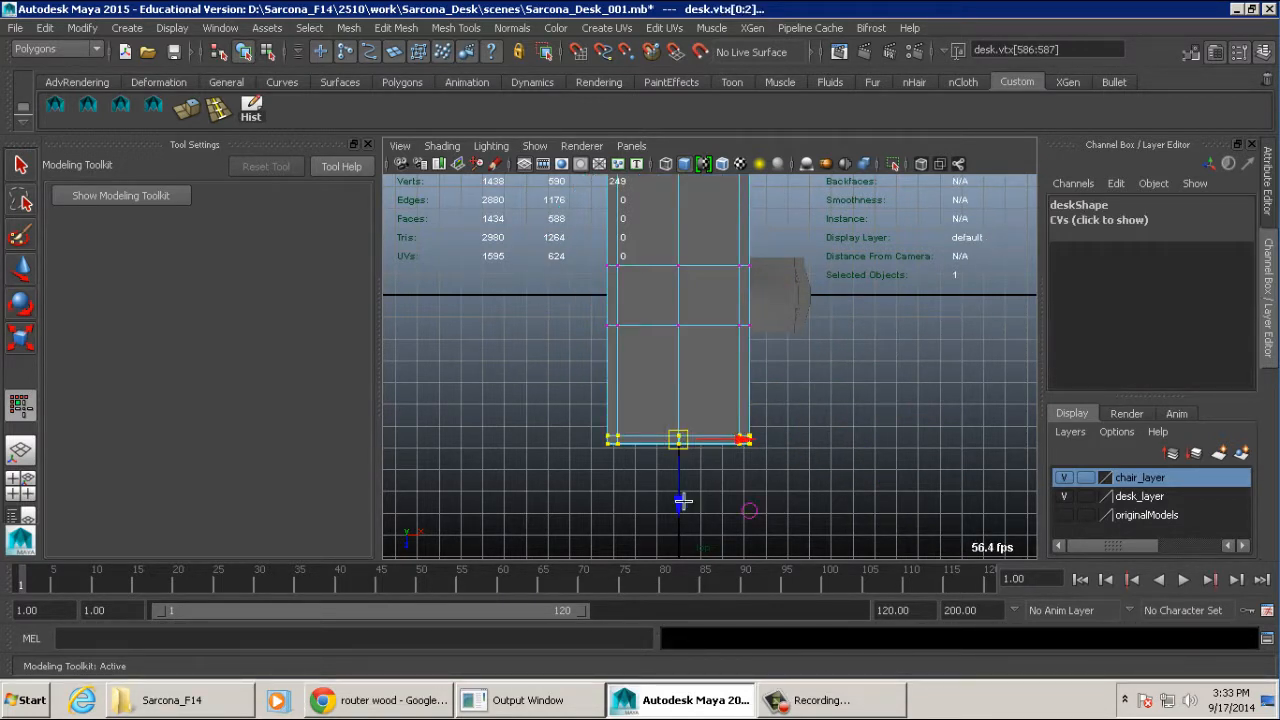
{"action": "left_click_drag", "start_coordinate": [681, 502], "coordinate": [675, 567]}
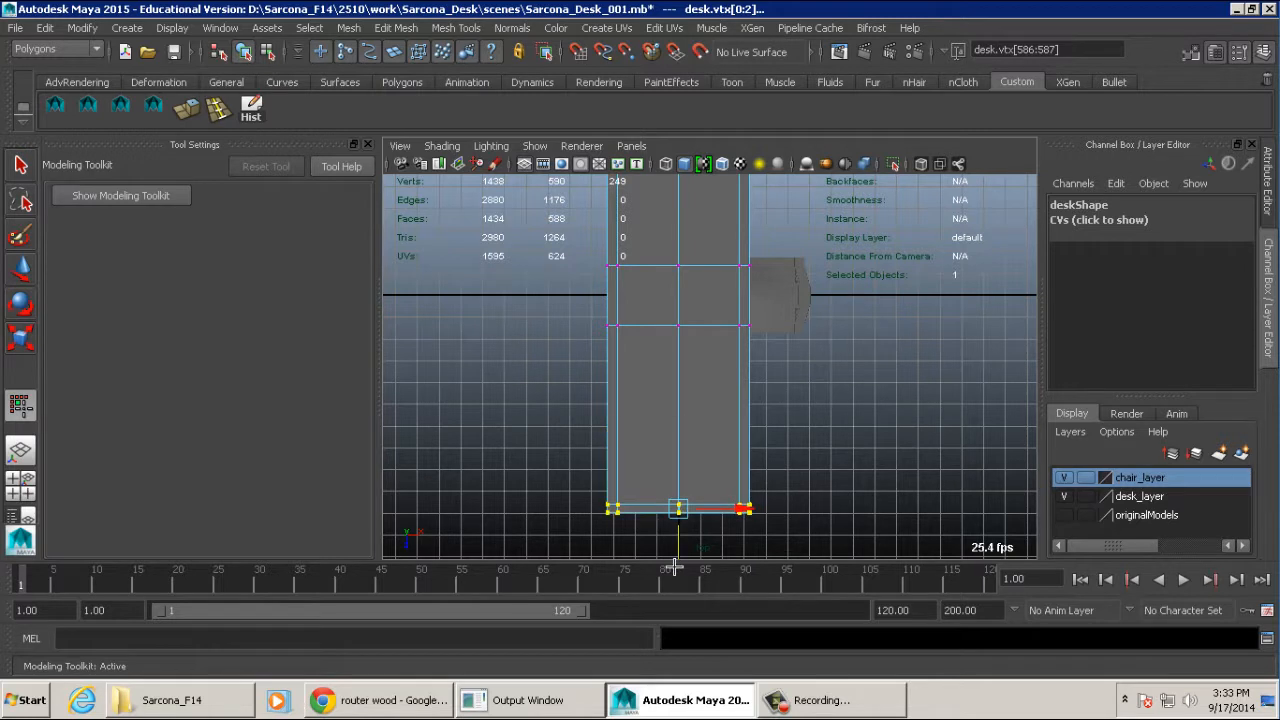
{"action": "key", "text": "ctrl+z"}
{"action": "key", "text": "F8"}
{"action": "key", "text": "F8"}
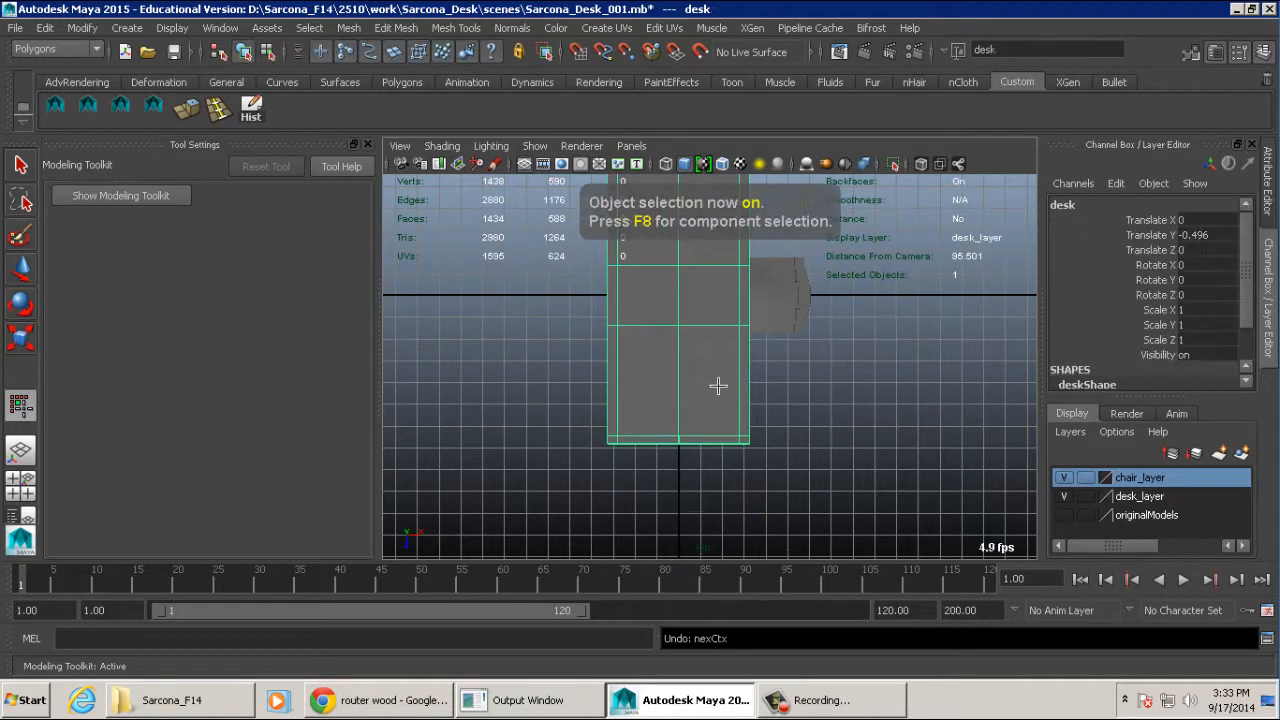
- Return to the perspective view and clear the object selection
{"action": "key", "text": "space"}
{"action": "mouse_move", "coordinate": [718, 386]}
{"action": "left_mouse_down"}
{"action": "mouse_move", "coordinate": [720, 349]}
{"action": "mouse_move", "coordinate": [715, 375]}
{"action": "mouse_move", "coordinate": [766, 377]}
{"action": "mouse_move", "coordinate": [742, 394]}
{"action": "left_mouse_up"}
{"action": "left_click", "coordinate": [709, 366]}
{"action": "key", "text": "w"}
{"action": "left_click", "coordinate": [825, 377]}
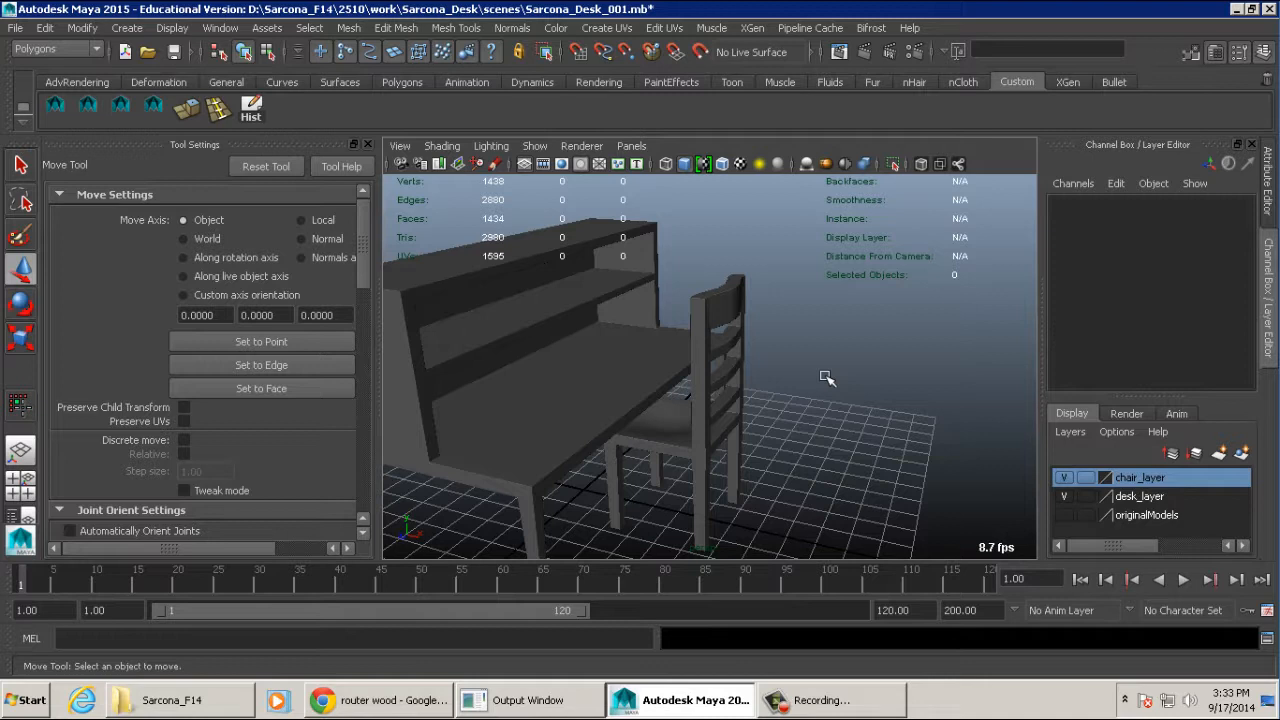
- Clear the object selection and hide the chair_layer and desk_layer to leave an empty scene
{"action": "right_click_drag", "start_coordinate": [840, 358], "coordinate": [751, 394], "text": "alt"}
{"action": "left_click_drag", "start_coordinate": [751, 394], "coordinate": [812, 372], "text": "alt"}
{"action": "middle_click_drag", "start_coordinate": [812, 372], "coordinate": [834, 351], "text": "alt"}
{"action": "right_click_drag", "start_coordinate": [834, 351], "coordinate": [766, 351], "text": "alt"}
{"action": "left_click_drag", "start_coordinate": [766, 351], "coordinate": [803, 277], "text": "alt"}
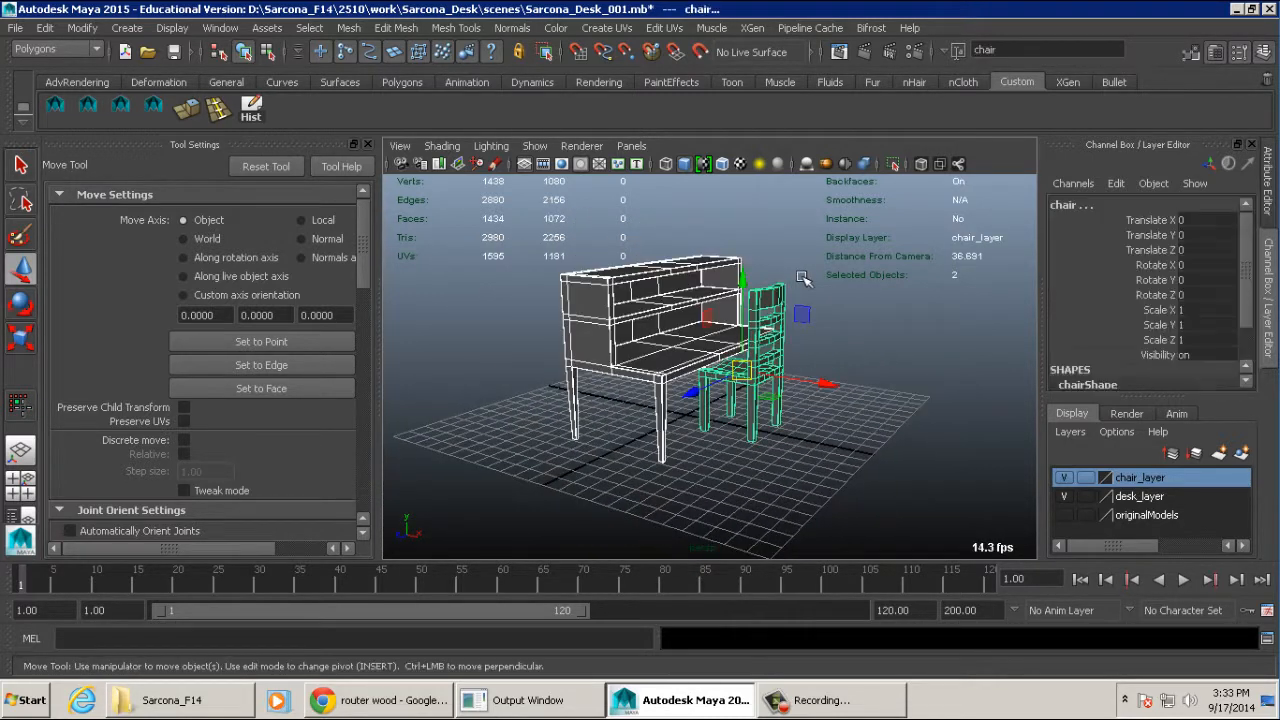
{"action": "left_click", "coordinate": [887, 322]}
{"action": "left_click", "coordinate": [1062, 479]}
{"action": "left_click", "coordinate": [1060, 497]}
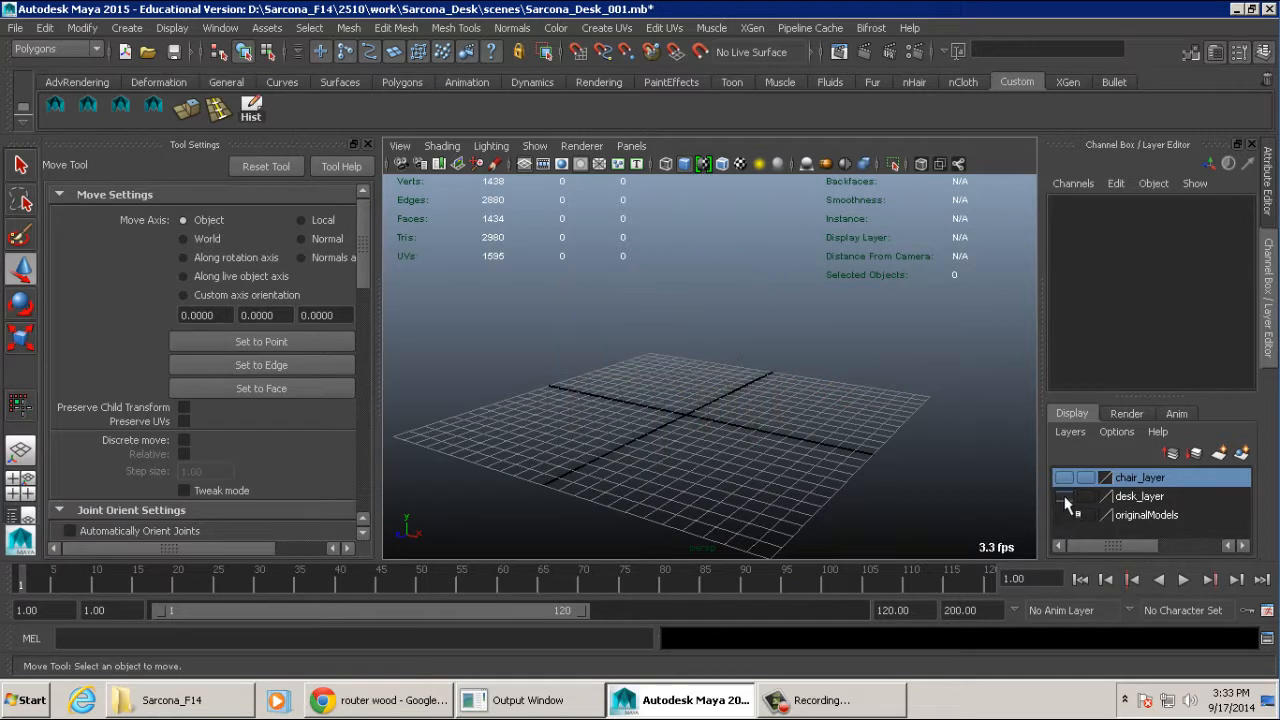
- Save the scene as a new file, changing Desk to Chair and the version number to 002 in its name
{"action": "left_click", "coordinate": [127, 28]}
{"action": "mouse_move", "coordinate": [22, 38]}
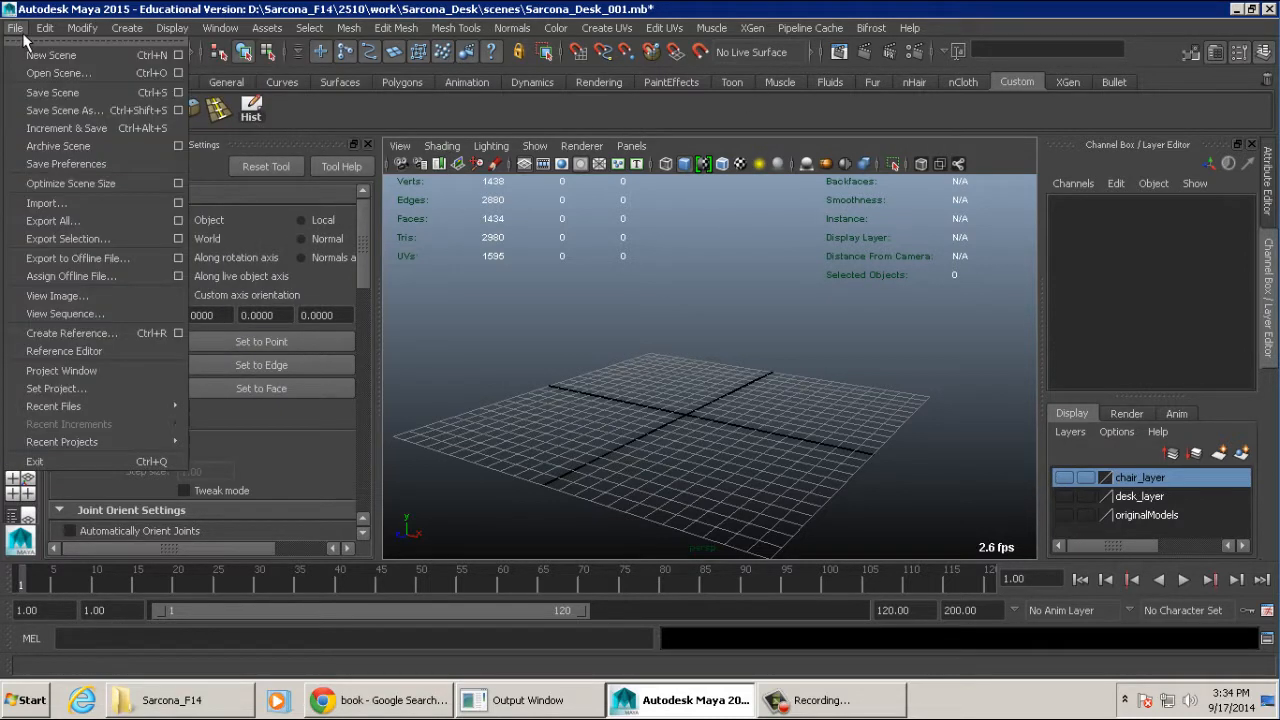
{"action": "left_click", "coordinate": [40, 110]}
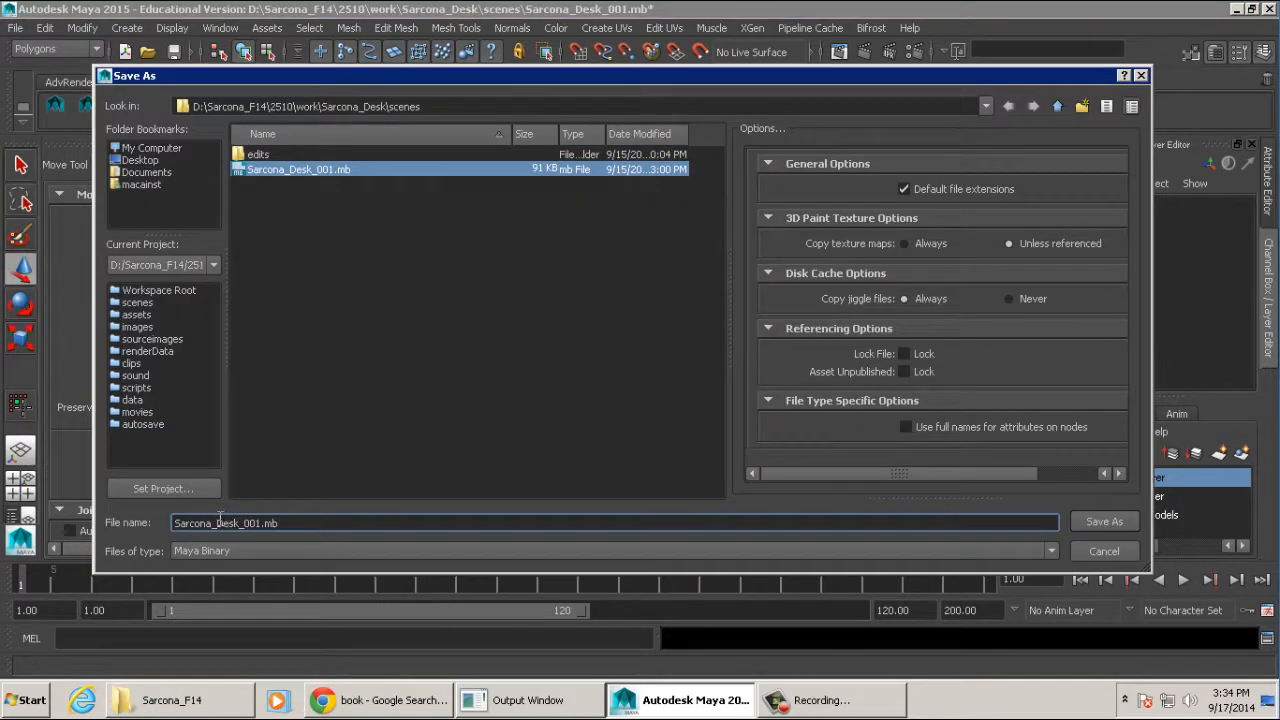
{"action": "left_click_drag", "start_coordinate": [217, 516], "coordinate": [242, 516]}
{"action": "type", "text": "Chair"}
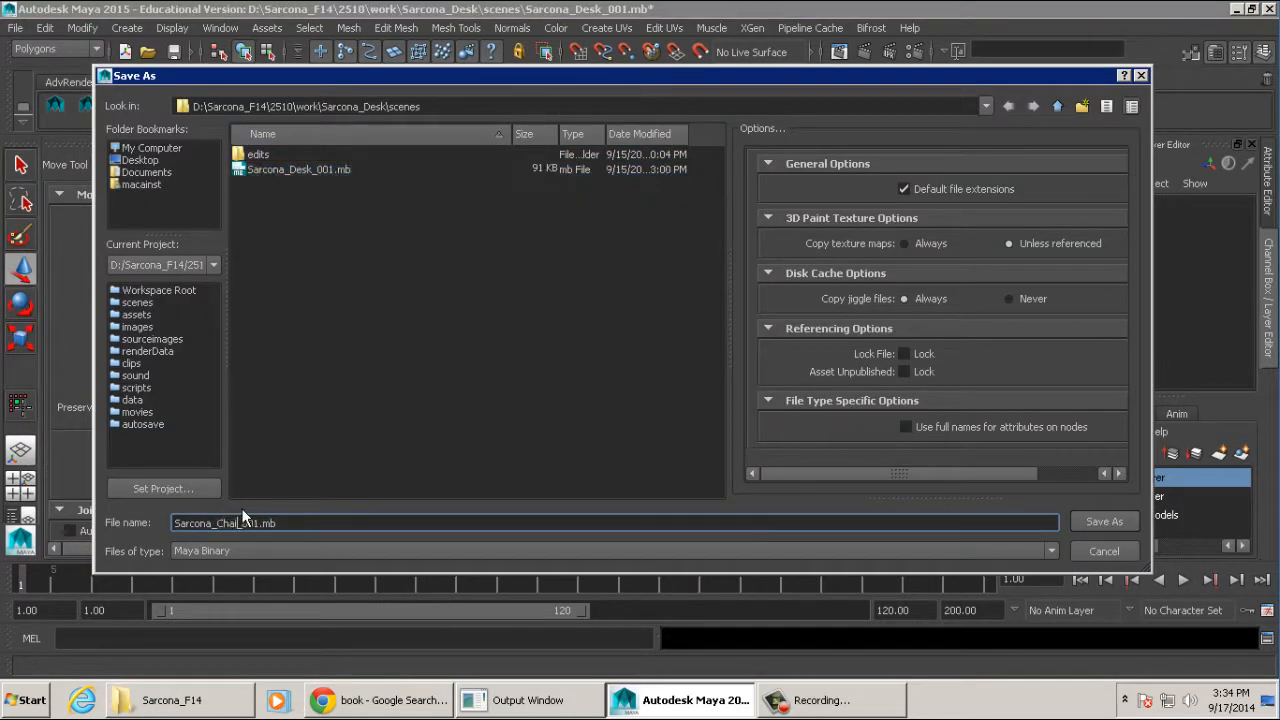
{"action": "key", "text": "Right"}
{"action": "key", "text": "Right"}
{"action": "key", "text": "Right"}
{"action": "key", "text": "BackSpace"}
{"action": "type", "text": "2"}
{"action": "key", "text": "Return"}
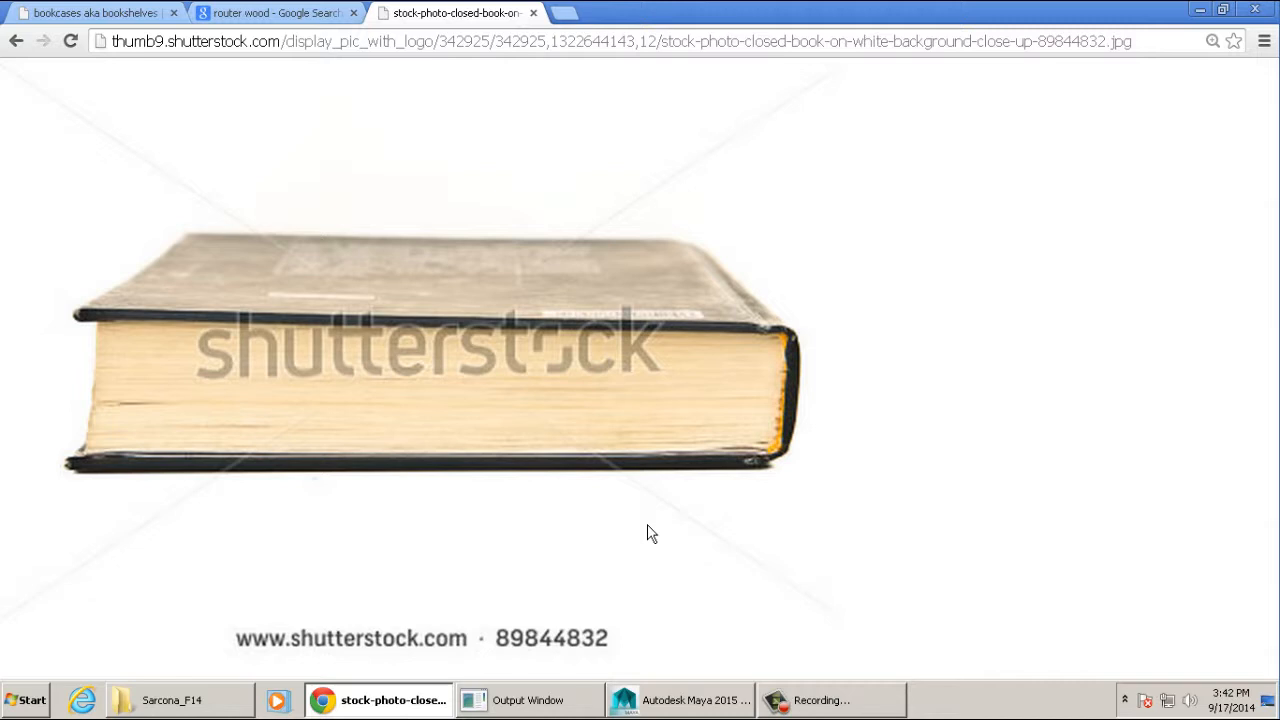
- Switch from the book reference photo in Chrome to Maya and create a polygon cube at the origin
{"action": "key", "text": "alt+Tab"}
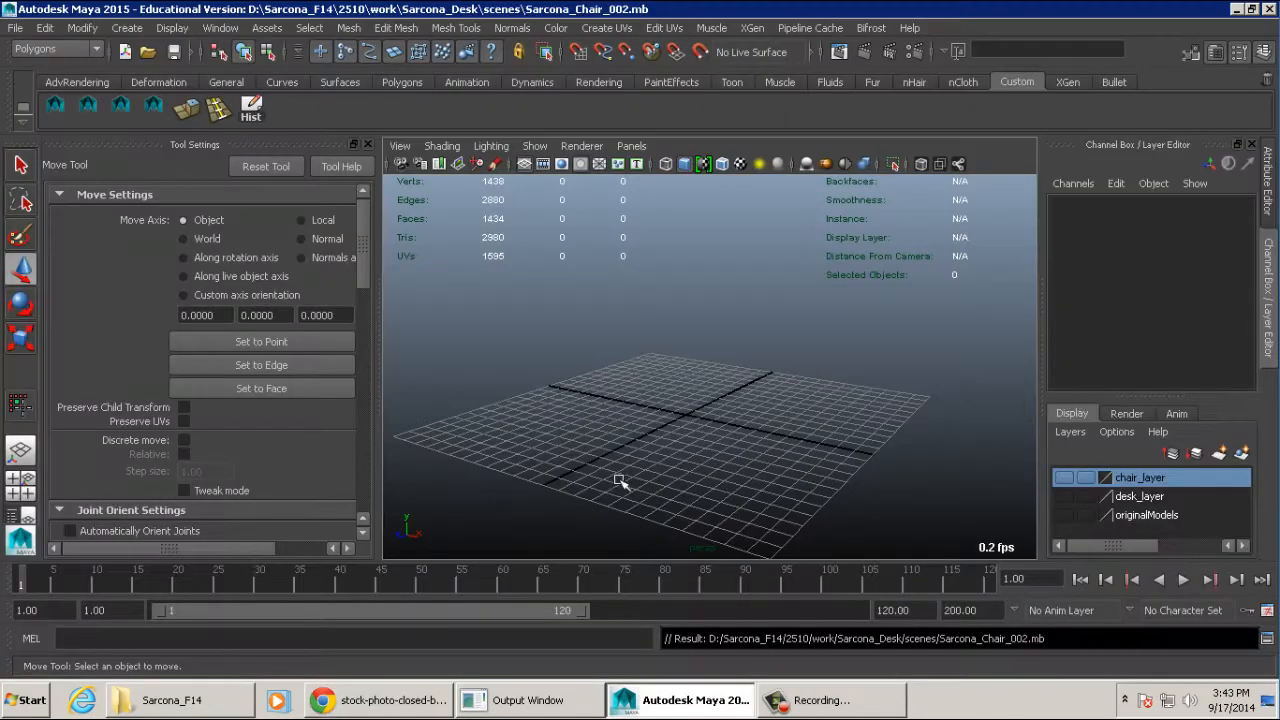
{"action": "left_click", "coordinate": [138, 29]}
{"action": "mouse_move", "coordinate": [179, 72]}
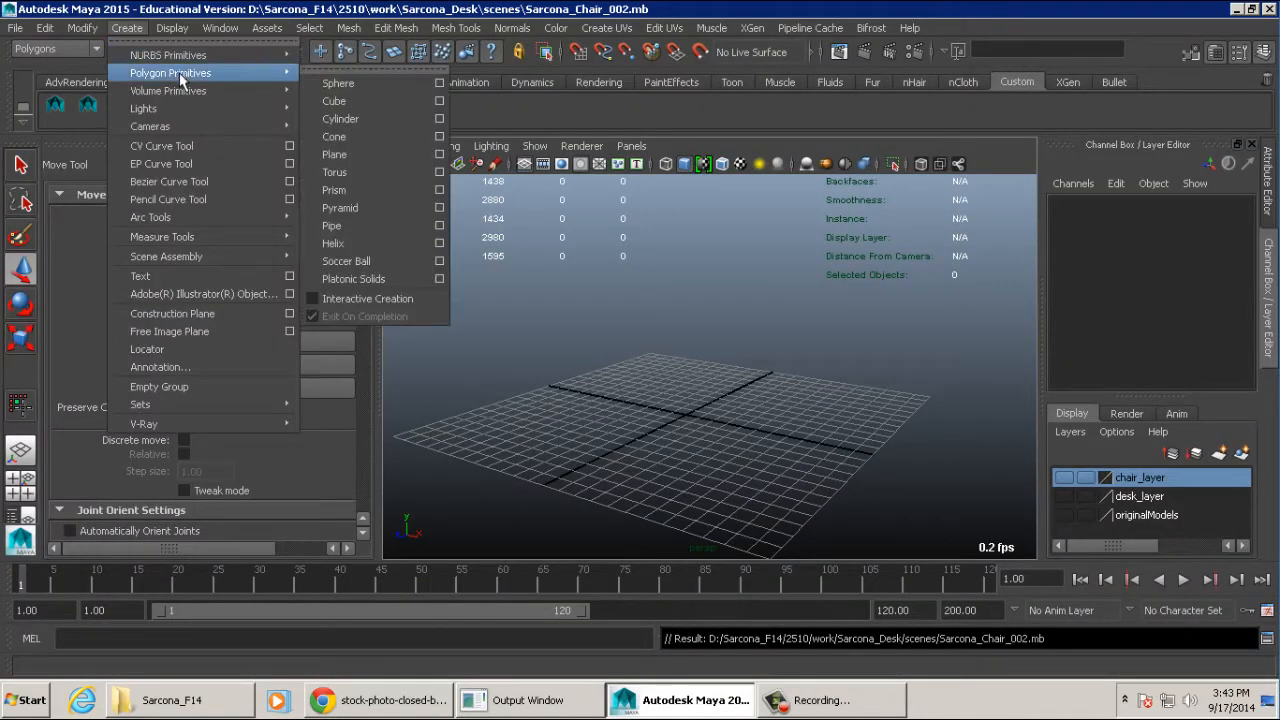
{"action": "left_click", "coordinate": [325, 91]}
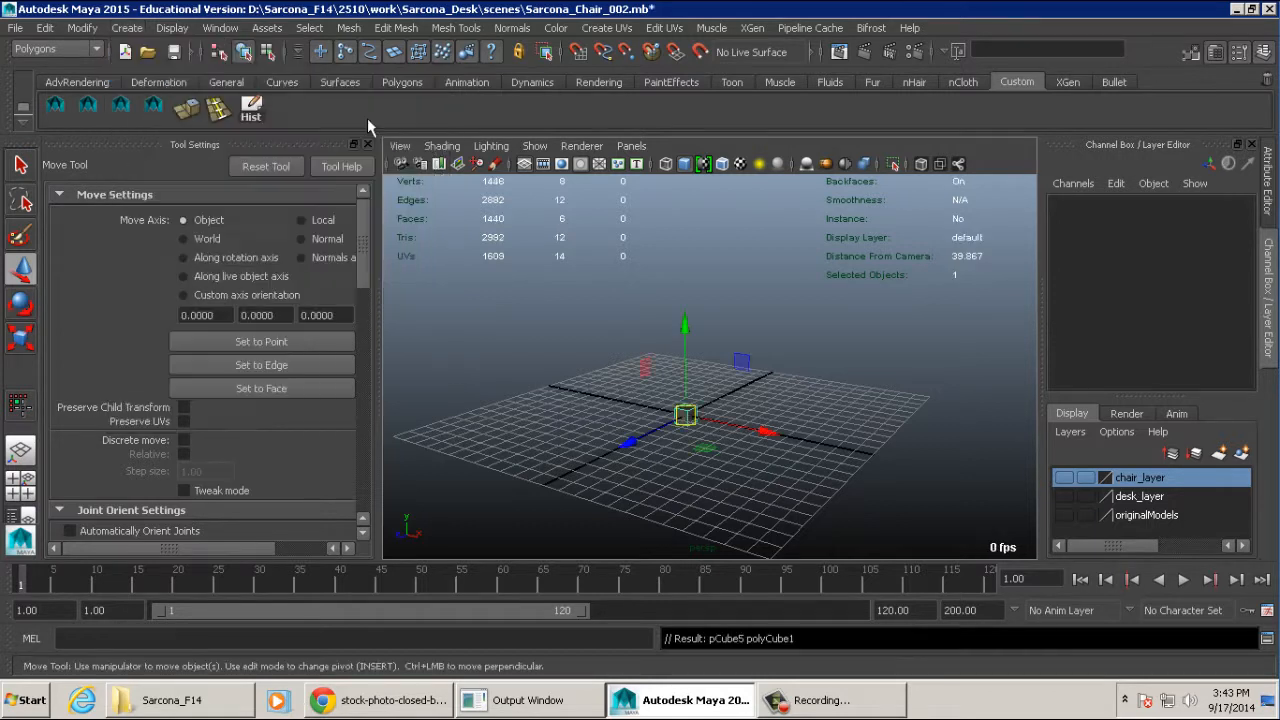
- Scale the cube into a book-shaped block, about 3.6 in X and 4.96 in Y
{"action": "scroll", "coordinate": [790, 331], "scroll_direction": "up", "scroll_amount": 3}
{"action": "scroll", "coordinate": [790, 331], "scroll_direction": "up", "scroll_amount": 2}
{"action": "key", "text": "r"}
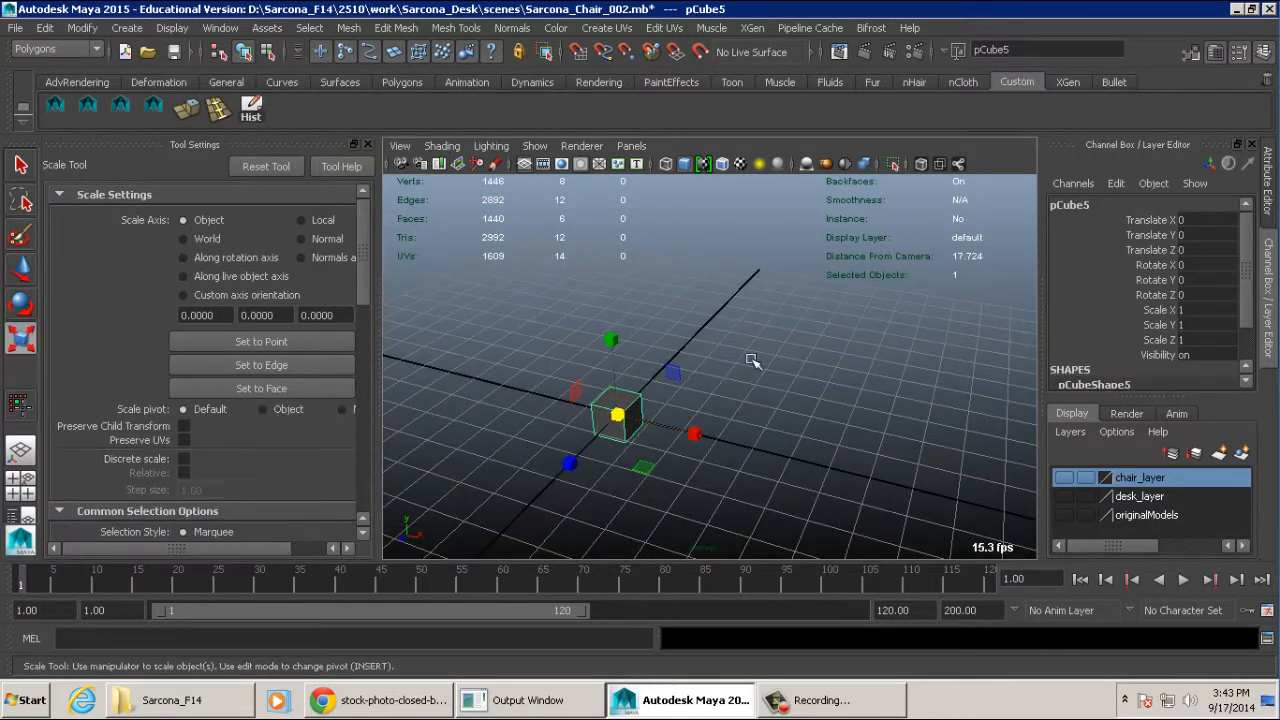
{"action": "scroll", "coordinate": [766, 354], "scroll_direction": "up", "scroll_amount": 3}
{"action": "left_click_drag", "start_coordinate": [820, 340], "coordinate": [822, 416], "text": "alt"}
{"action": "left_click_drag", "start_coordinate": [757, 365], "coordinate": [632, 180], "text": "alt"}
{"action": "middle_click_drag", "start_coordinate": [791, 320], "coordinate": [788, 243]}
{"action": "left_click_drag", "start_coordinate": [788, 245], "coordinate": [716, 309], "text": "alt"}
{"action": "left_click_drag", "start_coordinate": [738, 364], "coordinate": [771, 369]}
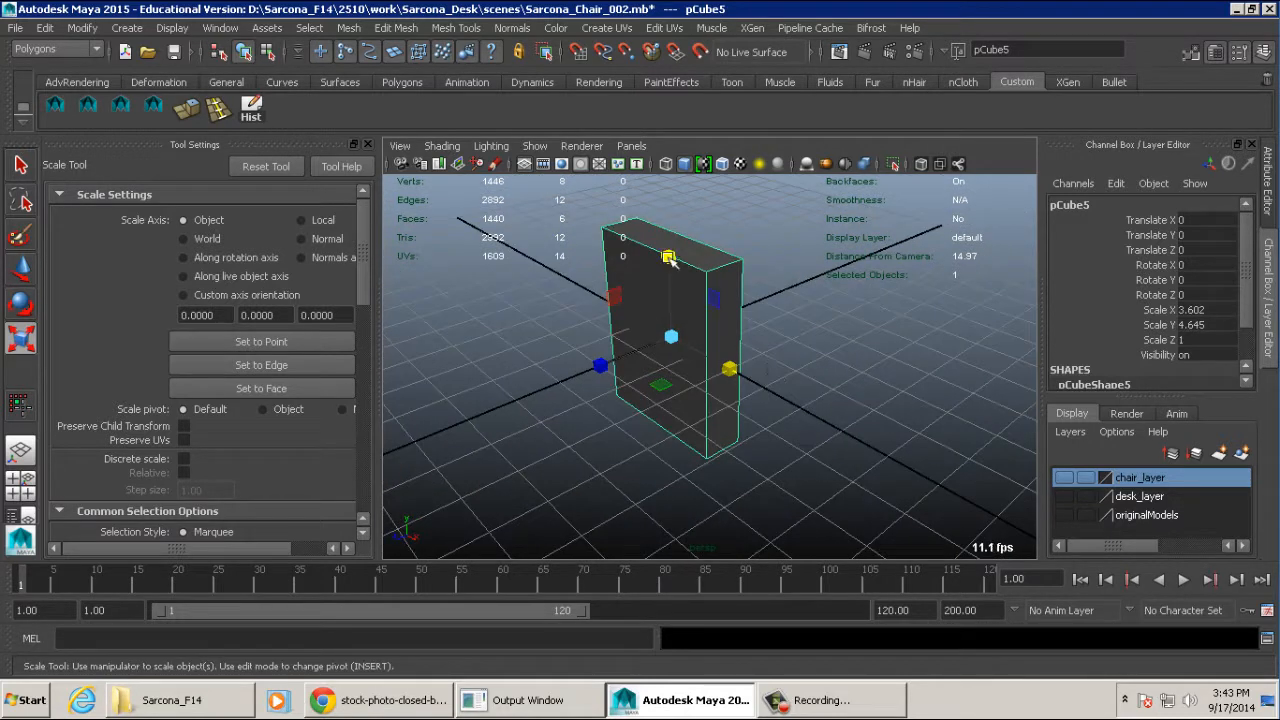
{"action": "left_click_drag", "start_coordinate": [669, 258], "coordinate": [669, 252]}
{"action": "mouse_move", "coordinate": [760, 300]}
{"action": "left_mouse_down", "text": "alt"}
{"action": "mouse_move", "coordinate": [847, 389]}
{"action": "mouse_move", "coordinate": [840, 400]}
{"action": "mouse_move", "coordinate": [900, 371]}
{"action": "mouse_move", "coordinate": [847, 398]}
{"action": "mouse_move", "coordinate": [823, 311]}
{"action": "mouse_move", "coordinate": [746, 309]}
{"action": "left_mouse_up", "text": "alt"}
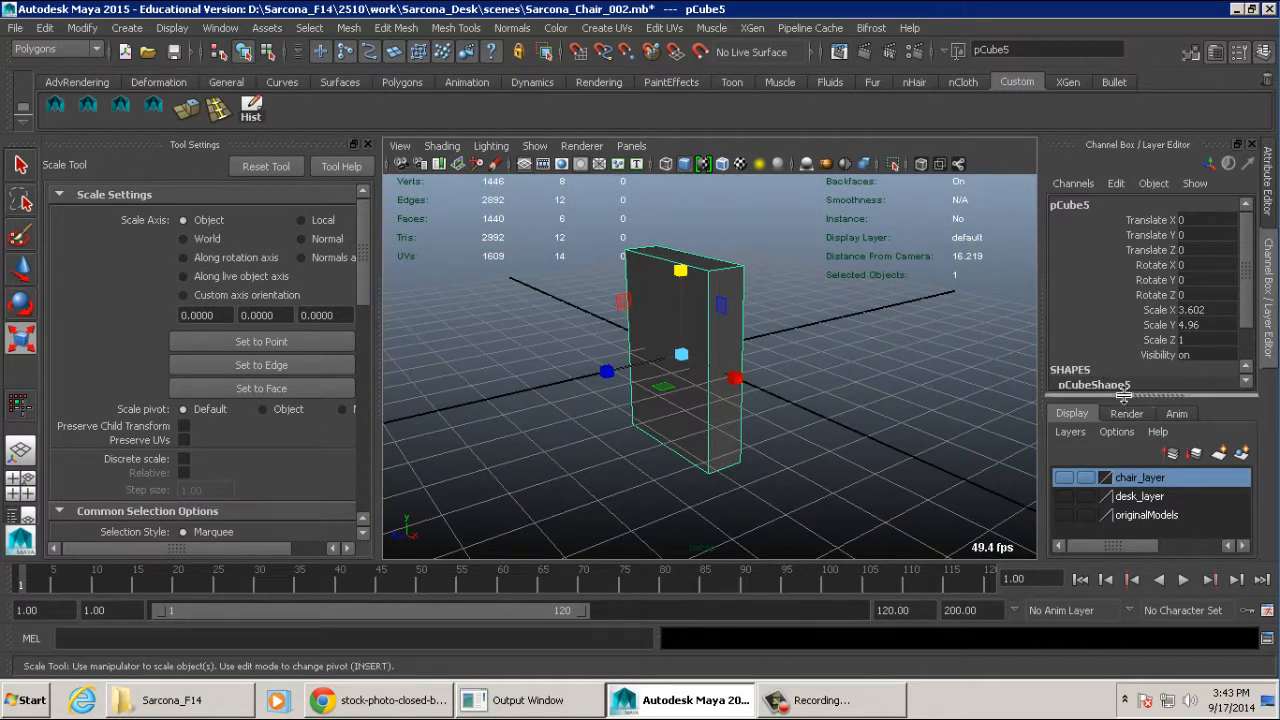
- Expand the cube's creation attributes and set Subdivisions Width to 4 and Subdivisions Depth to 3
{"action": "left_click_drag", "start_coordinate": [1124, 398], "coordinate": [1127, 485]}
{"action": "left_click", "coordinate": [1103, 419]}
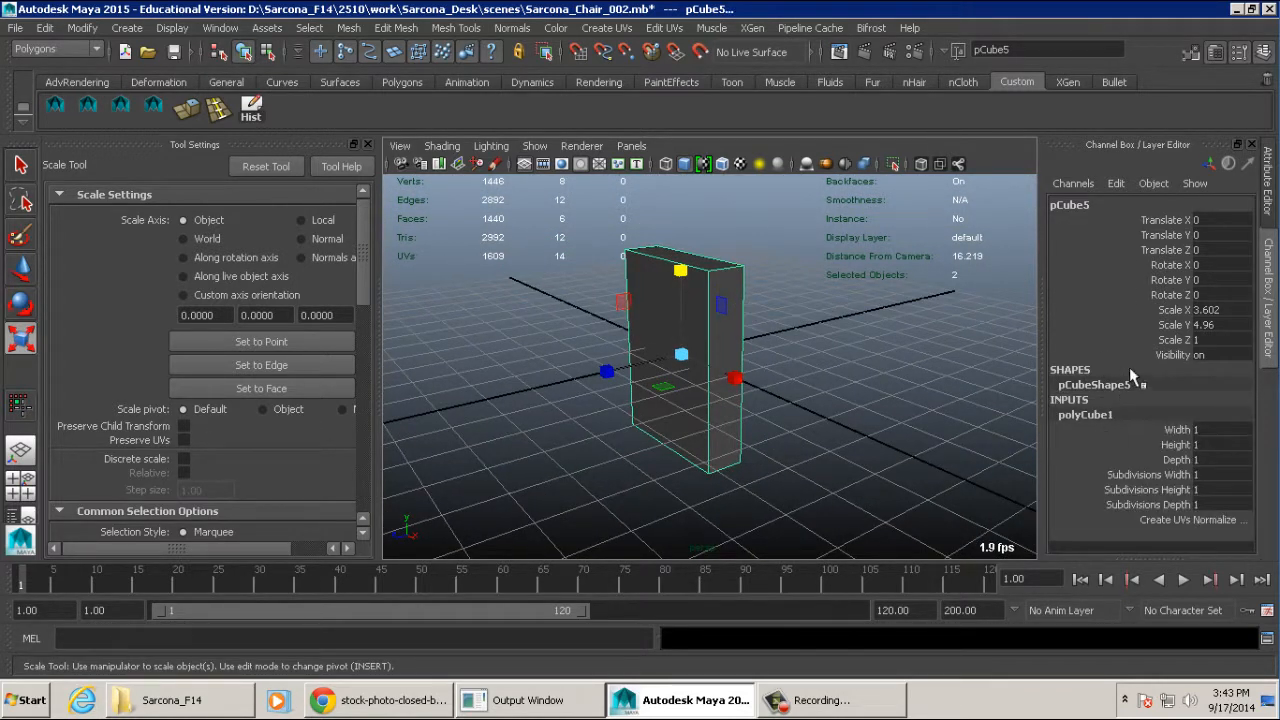
{"action": "left_click_drag", "start_coordinate": [826, 307], "coordinate": [838, 342], "text": "alt"}
{"action": "right_click_drag", "start_coordinate": [838, 342], "coordinate": [940, 334], "text": "alt"}
{"action": "middle_click_drag", "start_coordinate": [940, 334], "coordinate": [966, 377], "text": "alt"}
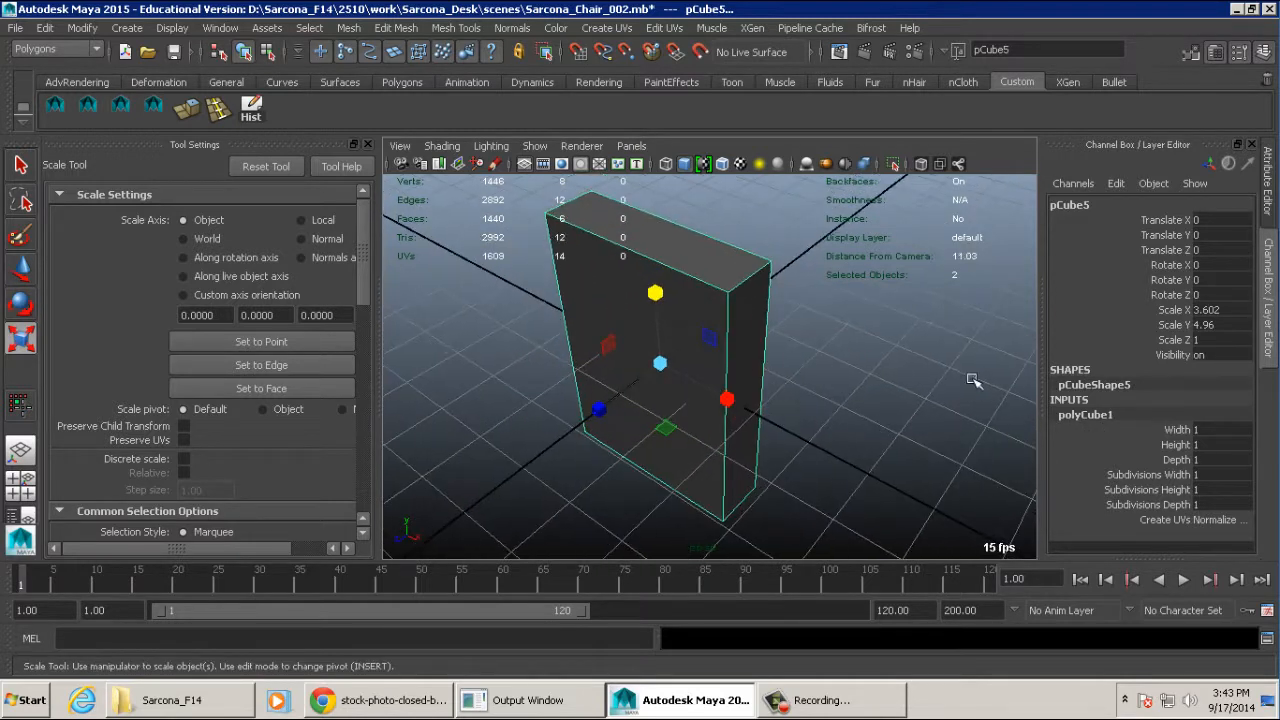
{"action": "double_click", "coordinate": [1200, 474]}
{"action": "type", "text": "4"}
{"action": "key", "text": "Return"}
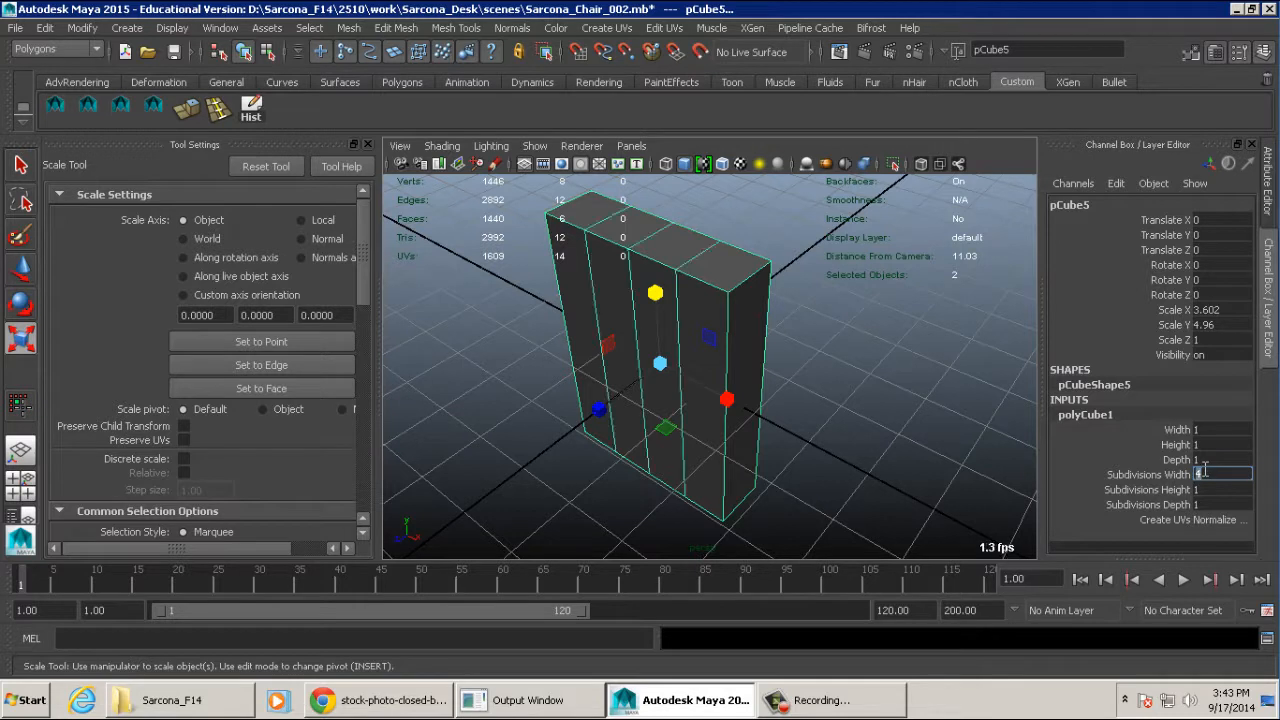
{"action": "double_click", "coordinate": [1208, 504]}
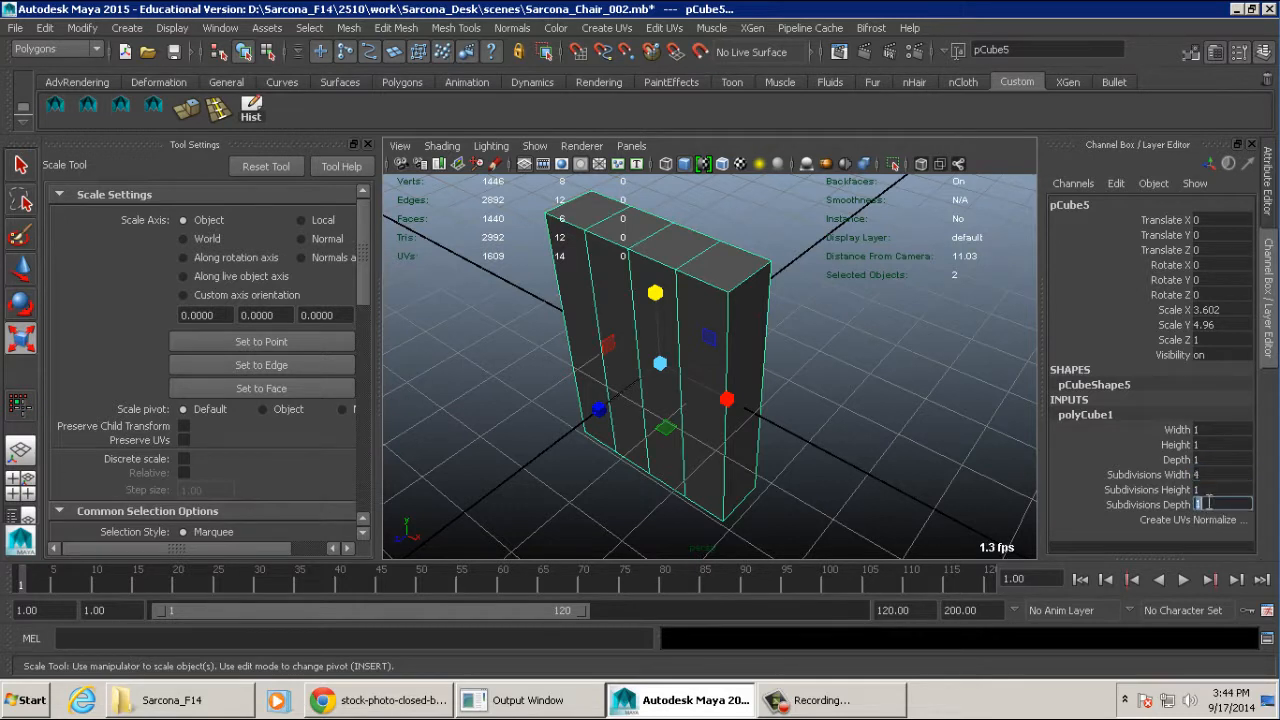
{"action": "type", "text": "3"}
{"action": "key", "text": "Return"}
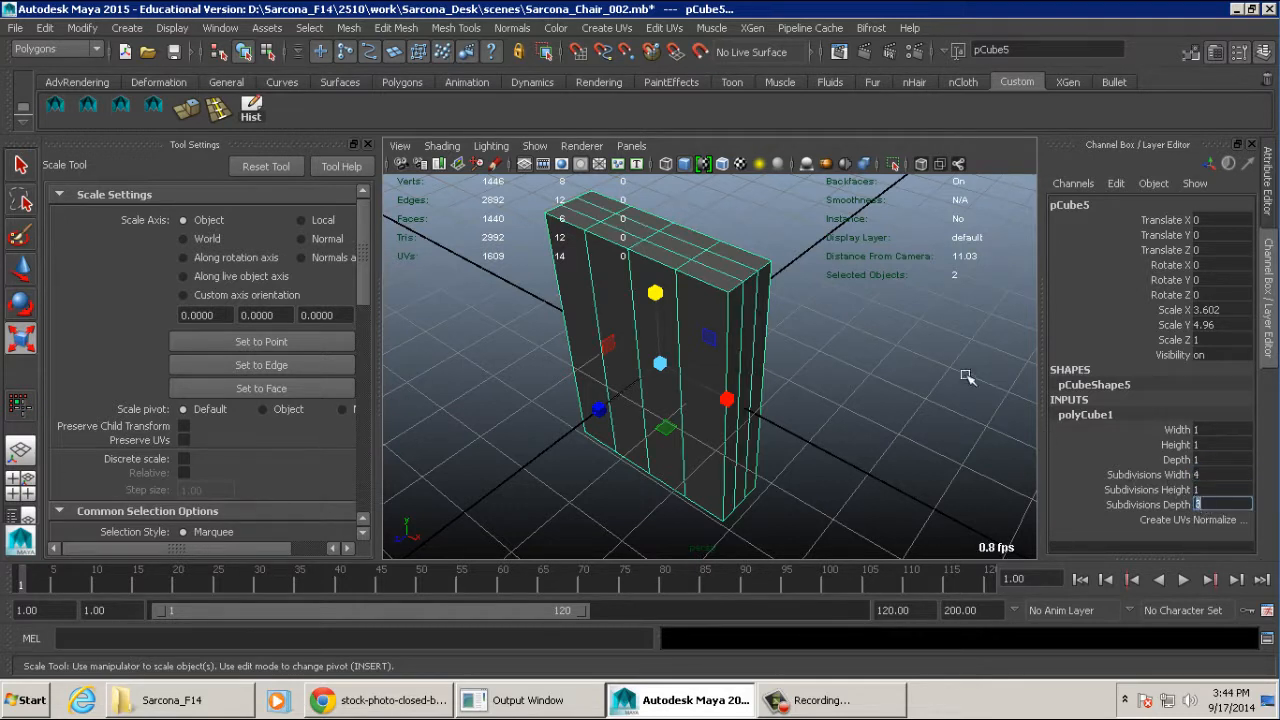
- Examine the book block's width and depth subdivisions from the top, side and front
{"action": "left_click_drag", "start_coordinate": [951, 363], "coordinate": [825, 355], "text": "alt"}
{"action": "middle_click_drag", "start_coordinate": [825, 355], "coordinate": [798, 421], "text": "alt"}
{"action": "right_click_drag", "start_coordinate": [798, 421], "coordinate": [916, 437], "text": "alt"}
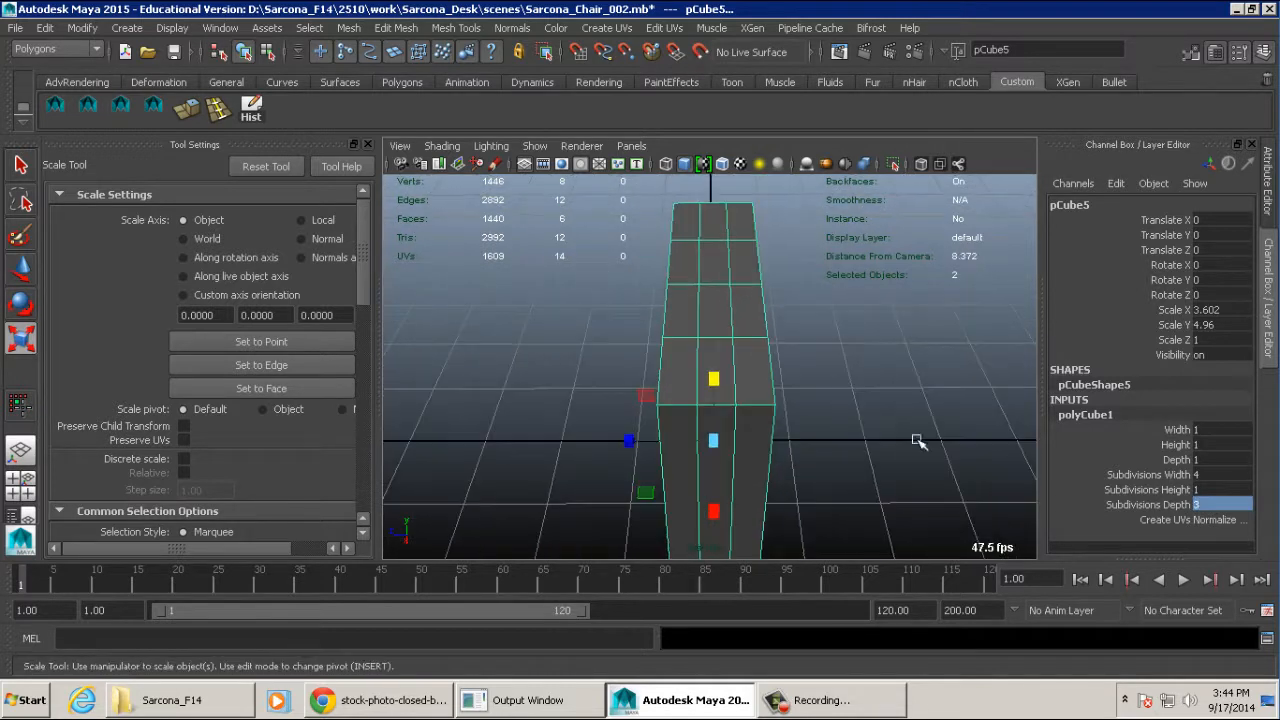
{"action": "left_click_drag", "start_coordinate": [760, 384], "coordinate": [970, 407], "text": "alt"}
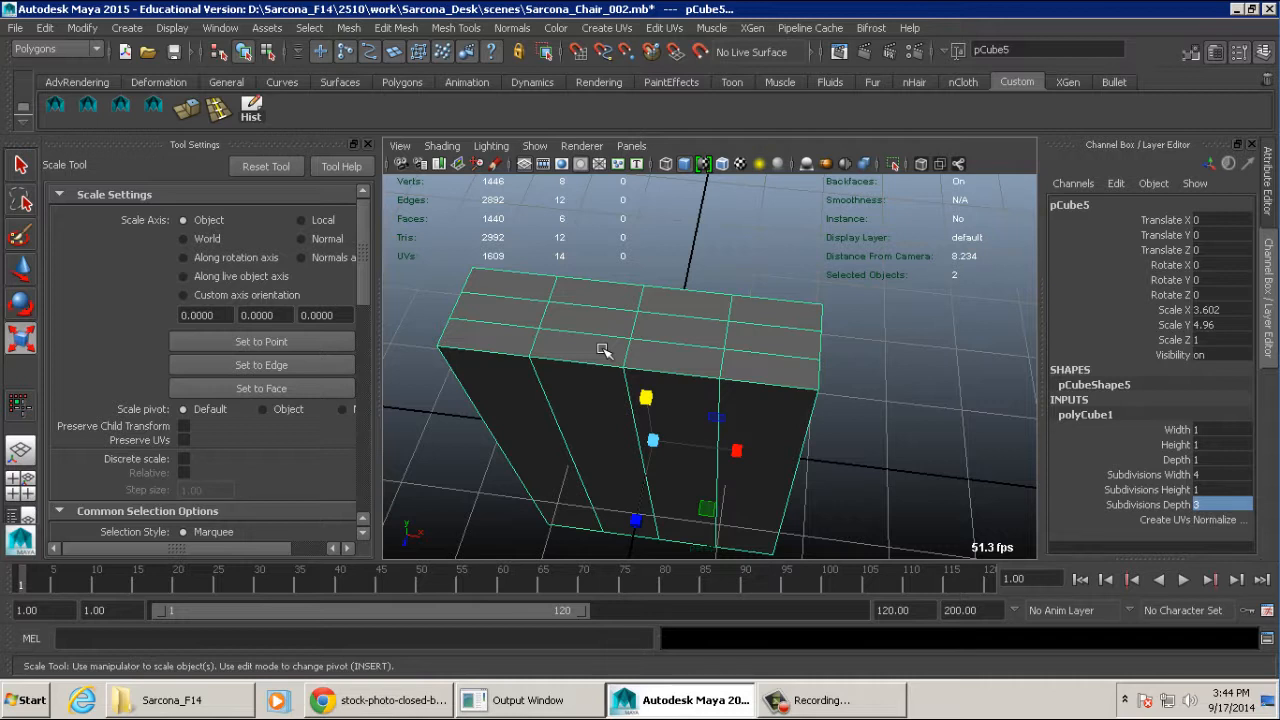
{"action": "left_click_drag", "start_coordinate": [757, 345], "coordinate": [730, 371], "text": "alt"}
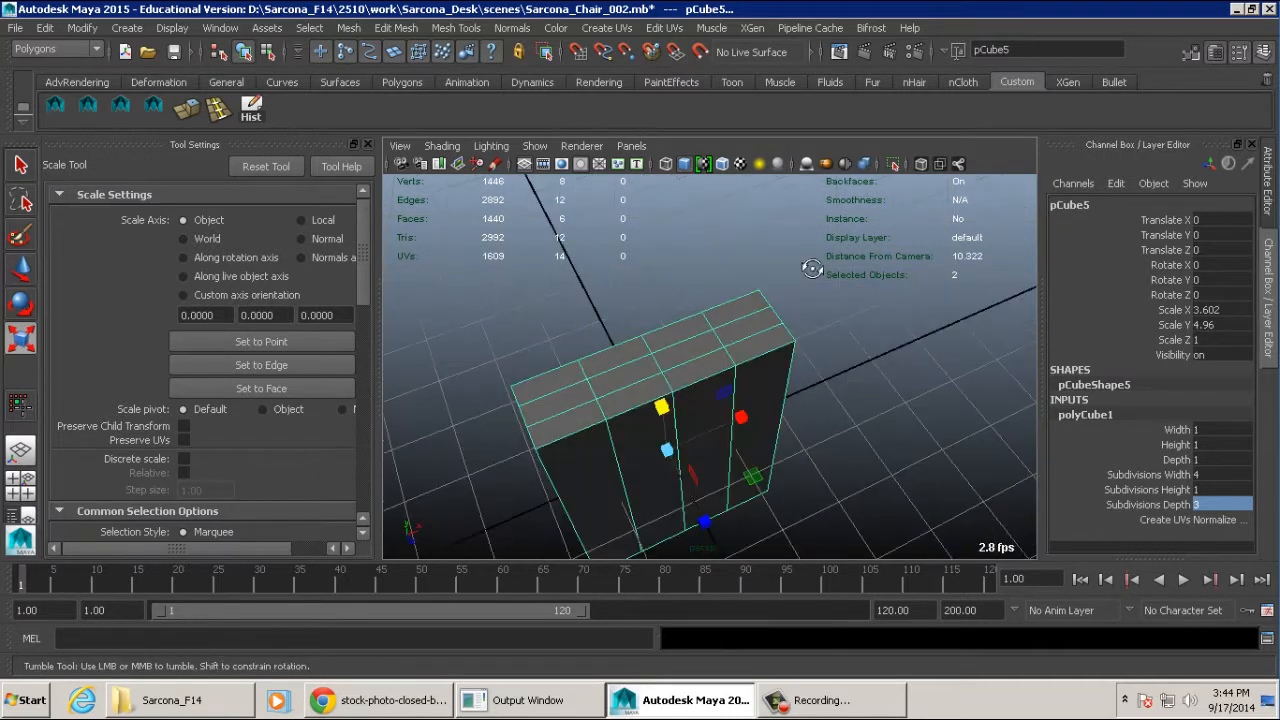
{"action": "left_click_drag", "start_coordinate": [734, 316], "coordinate": [723, 268], "text": "alt"}
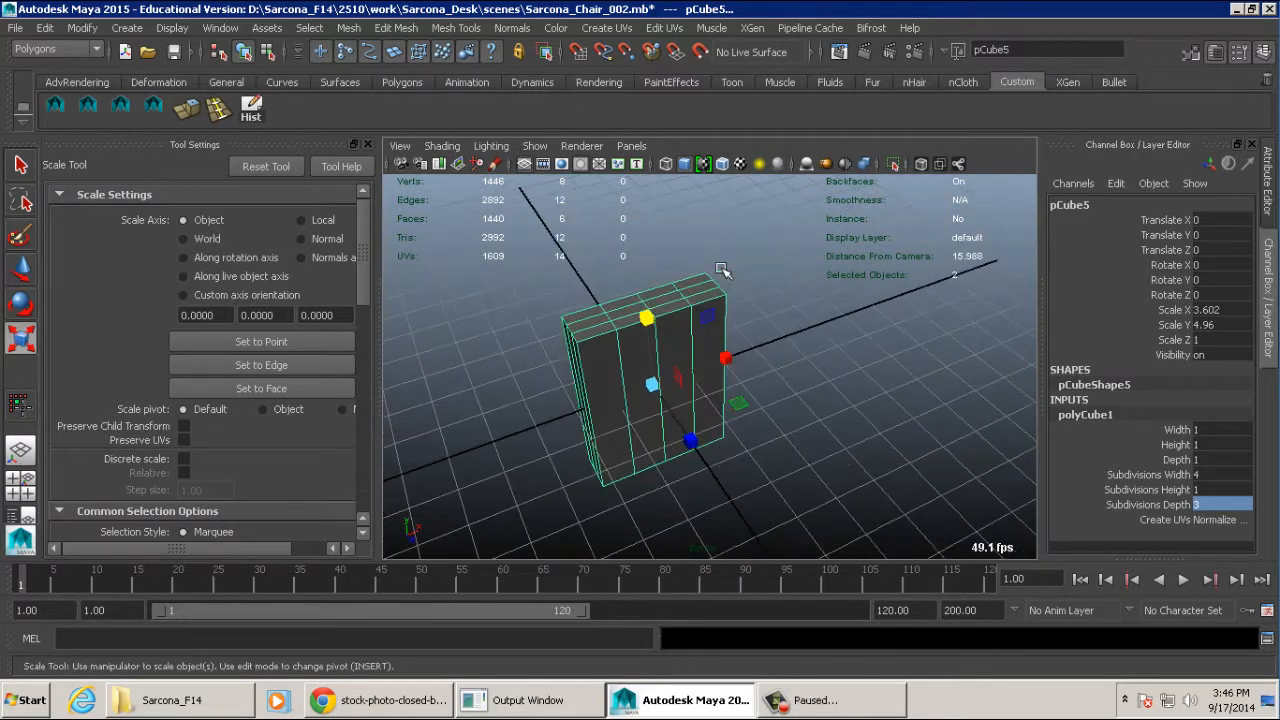
{"action": "right_click_drag", "start_coordinate": [725, 340], "coordinate": [836, 303], "text": "alt"}
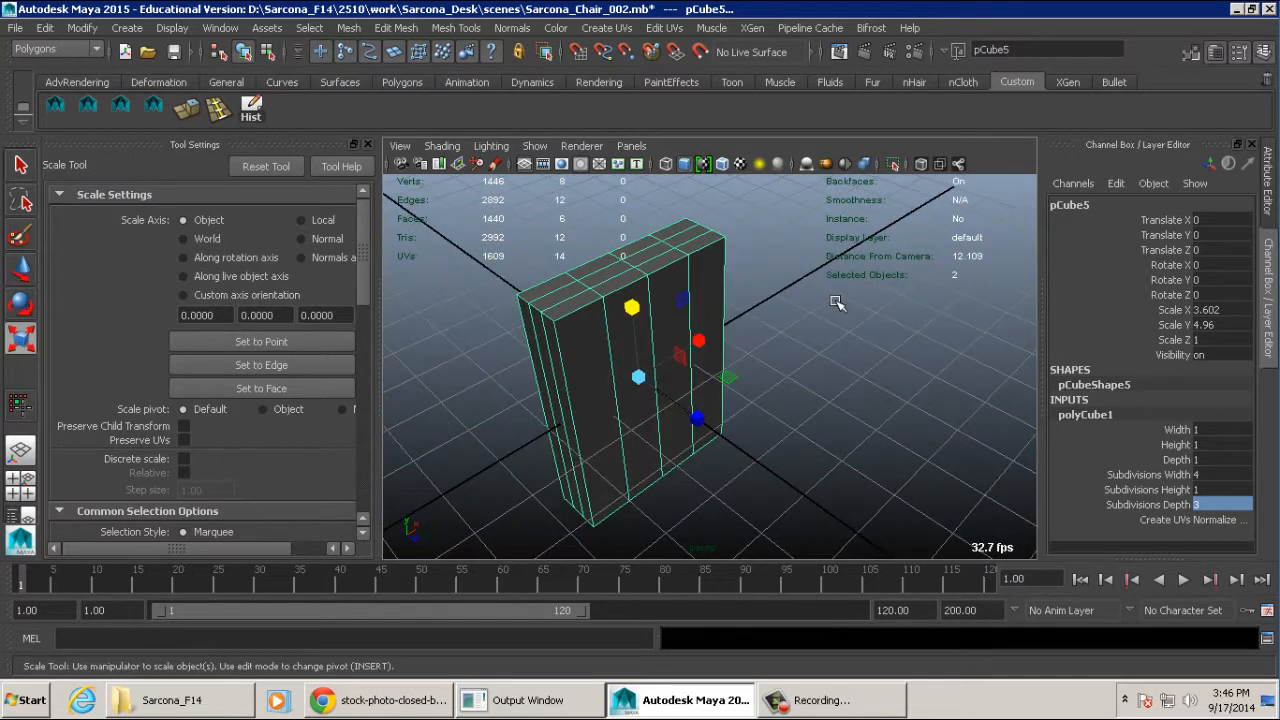
{"action": "left_click", "coordinate": [1208, 475]}
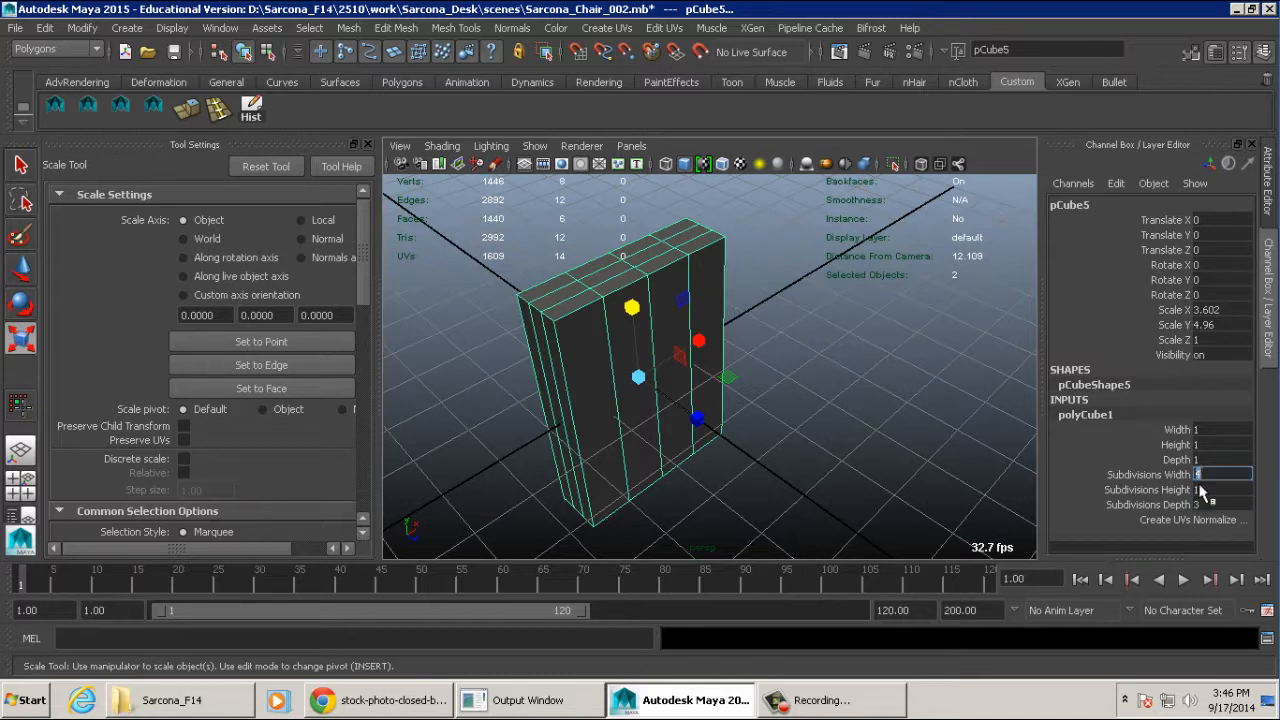
{"action": "left_click", "coordinate": [1205, 505]}
{"action": "left_click_drag", "start_coordinate": [894, 357], "coordinate": [574, 242], "text": "alt"}
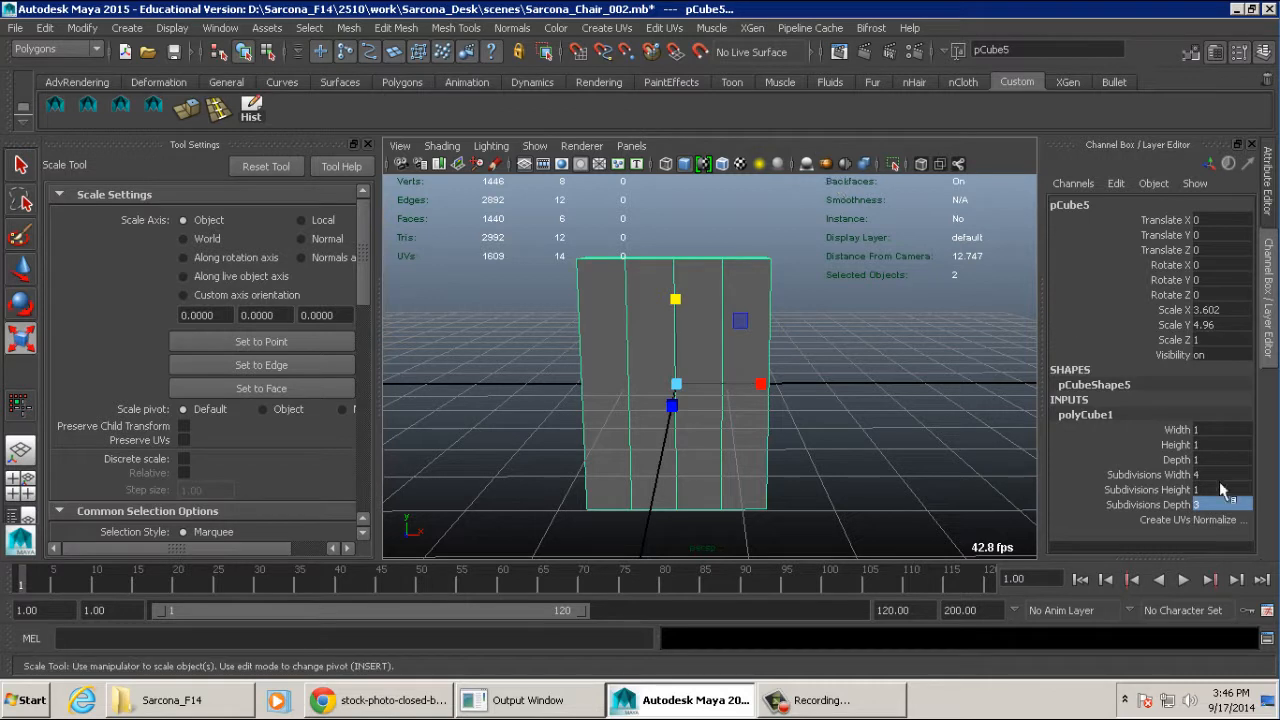
- Reset the book block's width, height and depth subdivisions to 1
{"action": "left_click_drag", "start_coordinate": [1221, 475], "coordinate": [1216, 503]}
{"action": "type", "text": "1"}
{"action": "key", "text": "Return"}
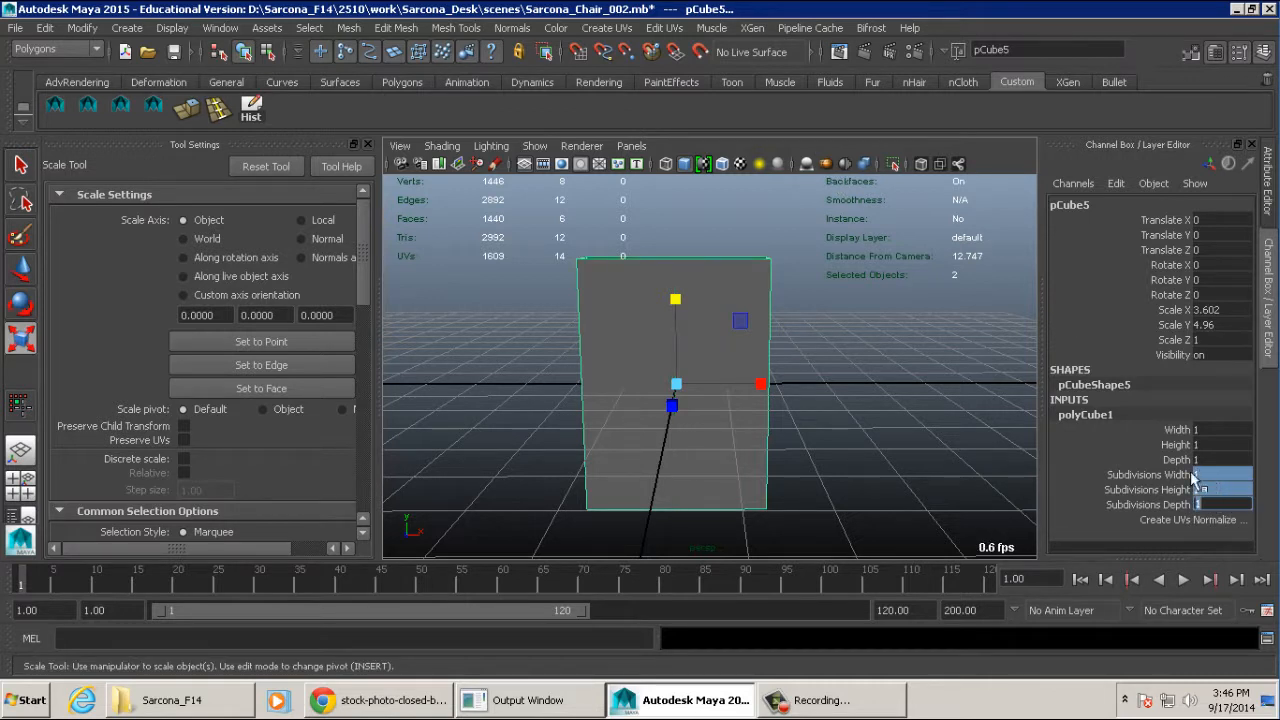
{"action": "left_click", "coordinate": [1178, 503]}
{"action": "left_click", "coordinate": [1202, 504]}
{"action": "type", "text": "4"}
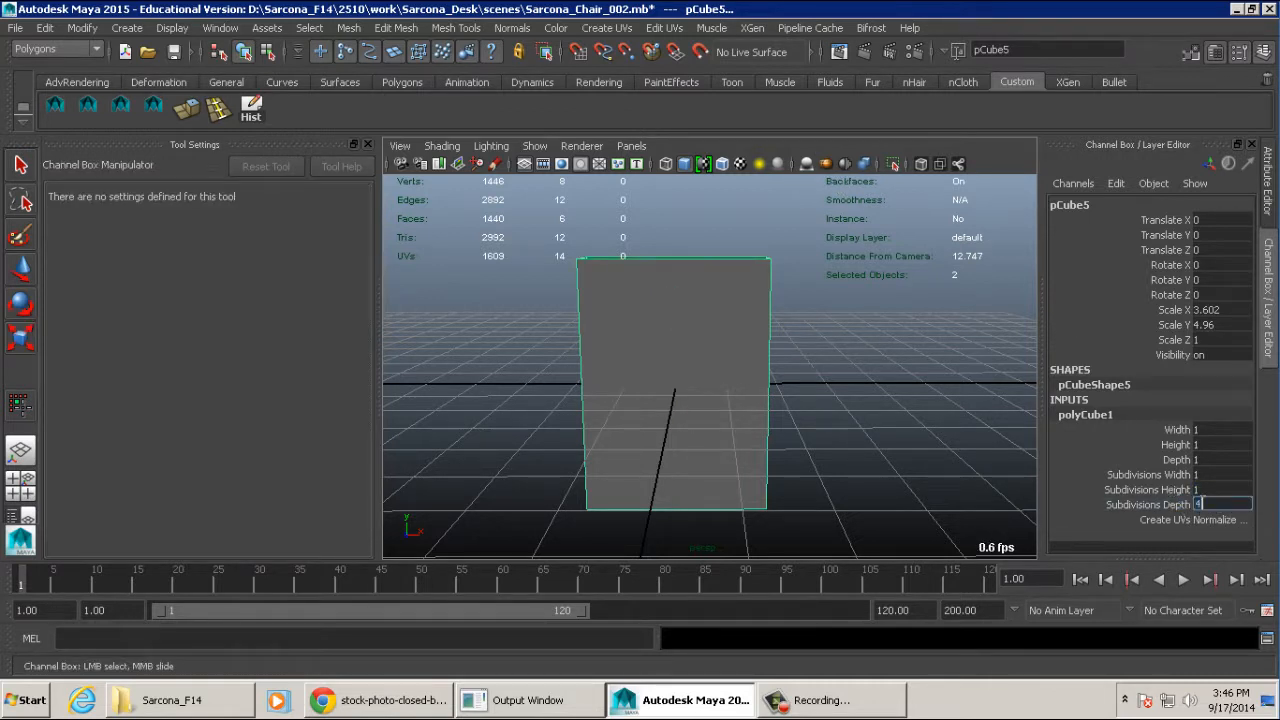
{"action": "left_click", "coordinate": [1204, 489]}
{"action": "type", "text": "4"}
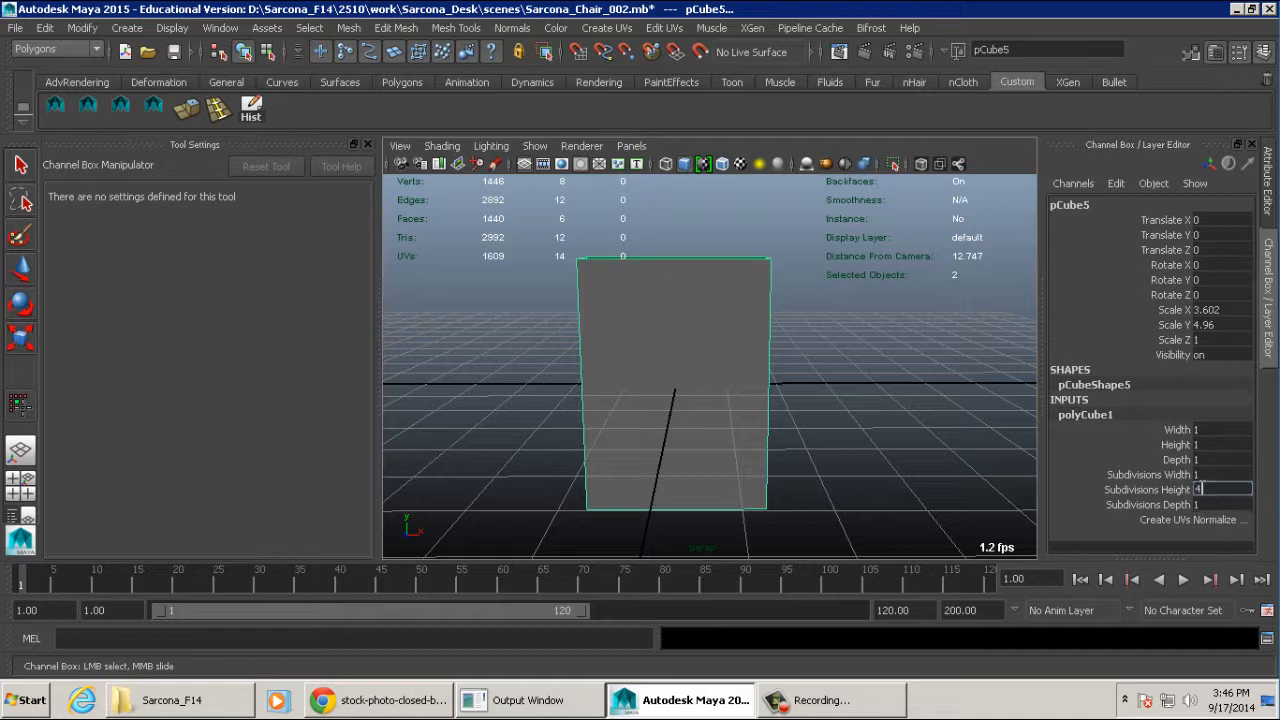
{"action": "key", "text": "Return"}
- Set the undivided book block's Subdivisions Width to 4 and its Subdivisions Depth to 3
{"action": "left_click", "coordinate": [1202, 475]}
{"action": "type", "text": "4"}
{"action": "key", "text": "Return"}
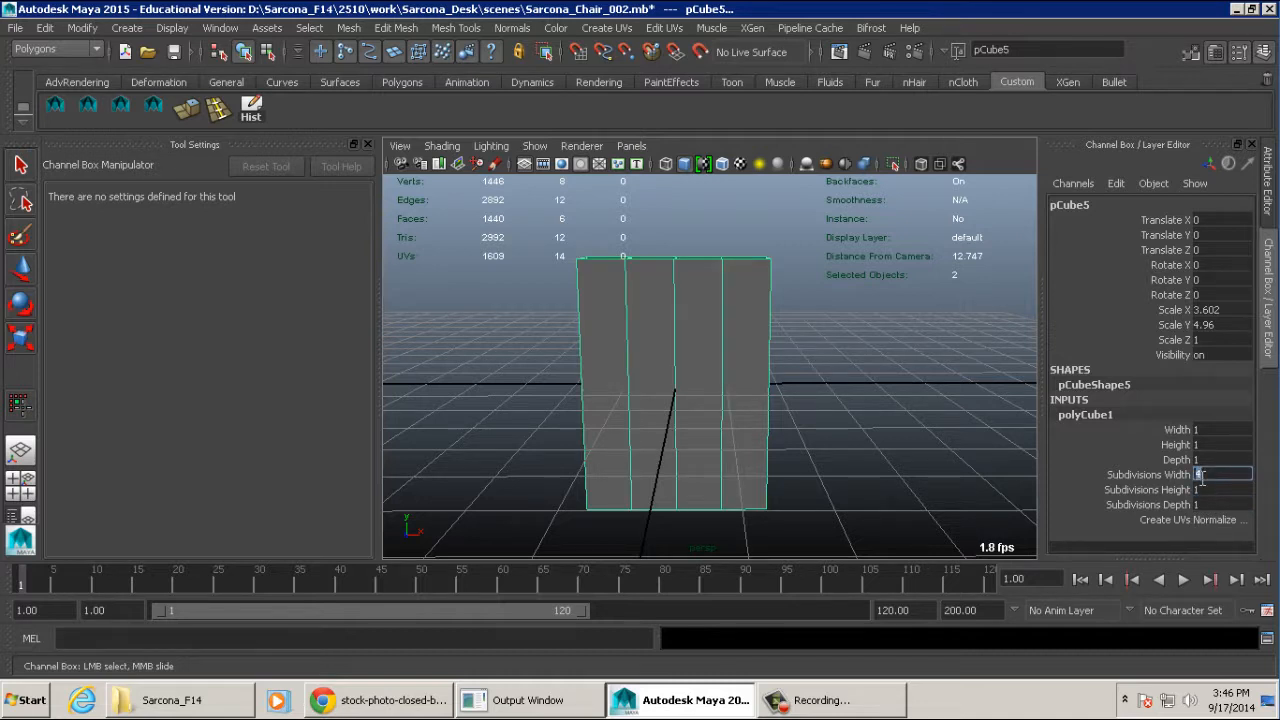
{"action": "left_click_drag", "start_coordinate": [877, 449], "coordinate": [912, 358], "text": "alt"}
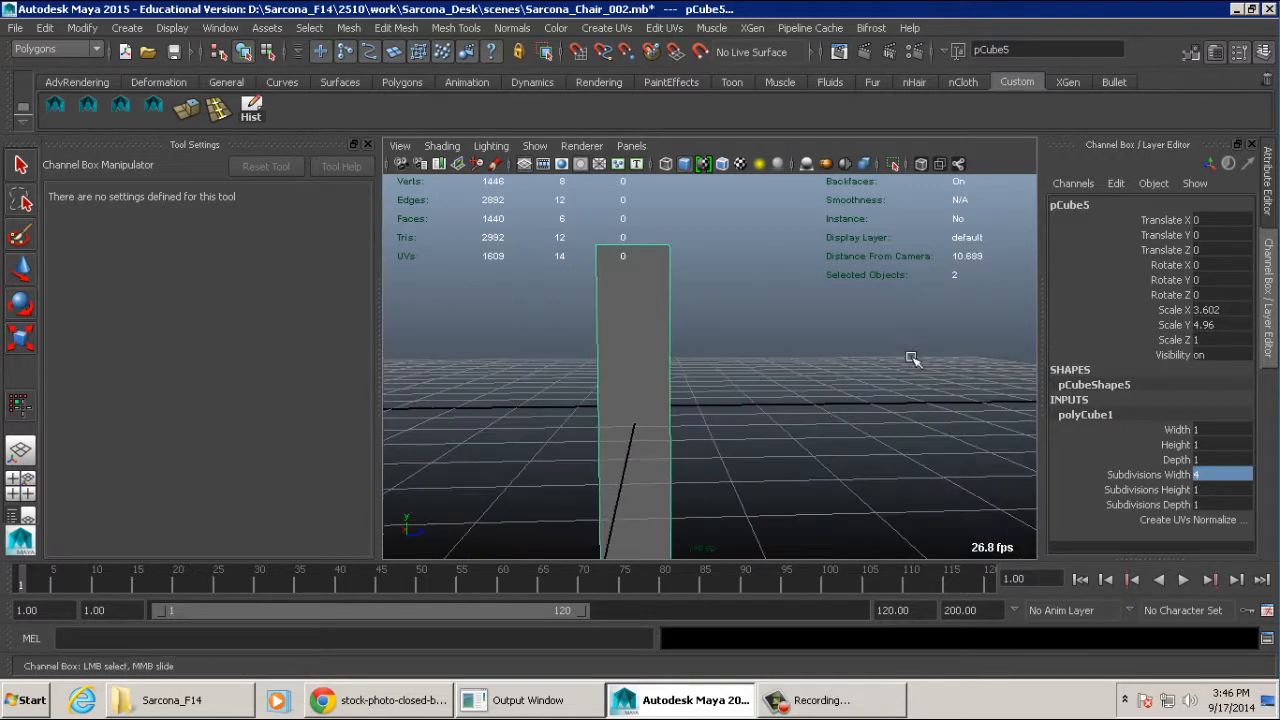
{"action": "left_click", "coordinate": [1205, 505]}
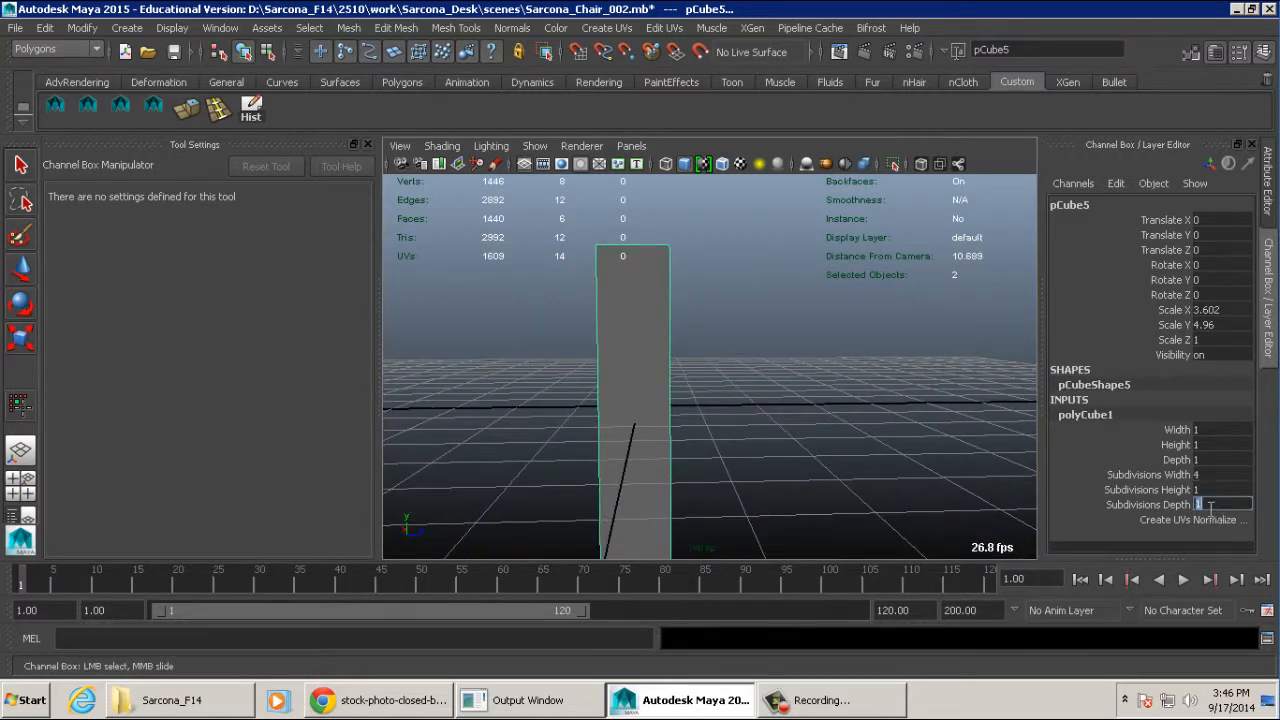
{"action": "left_click", "coordinate": [1205, 488]}
{"action": "left_click", "coordinate": [1205, 504]}
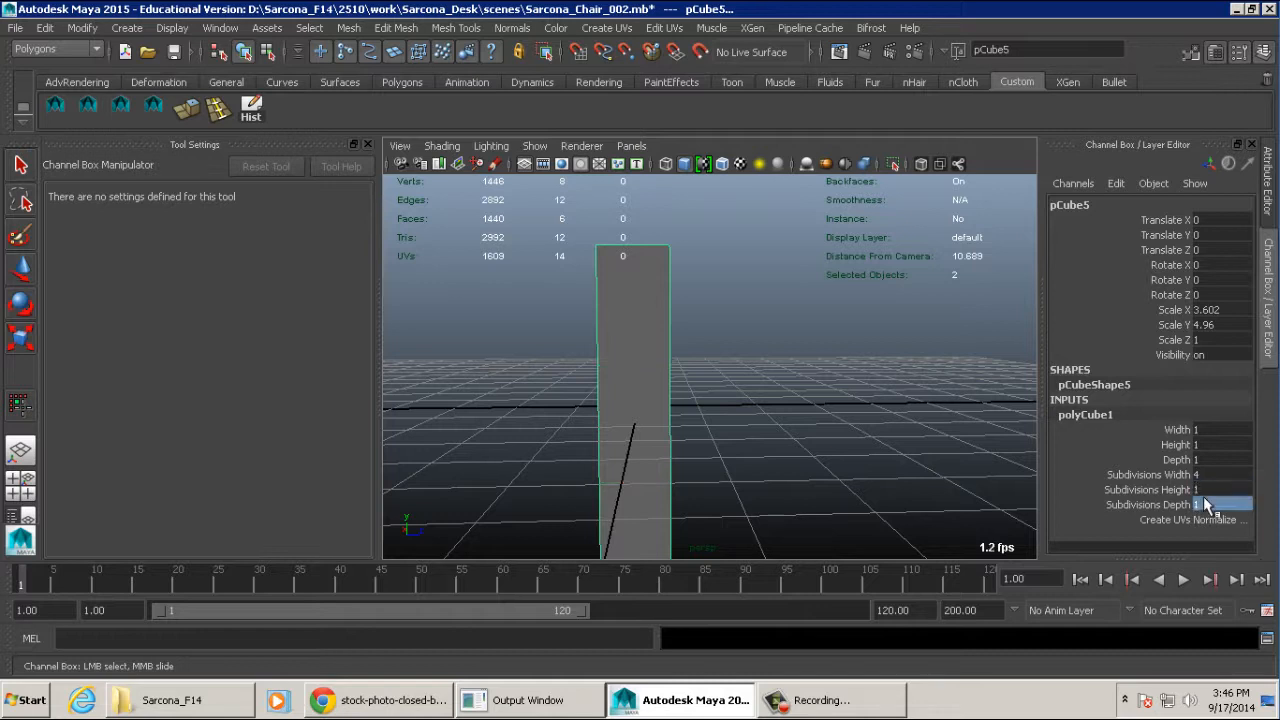
{"action": "type", "text": "3"}
{"action": "key", "text": "Return"}
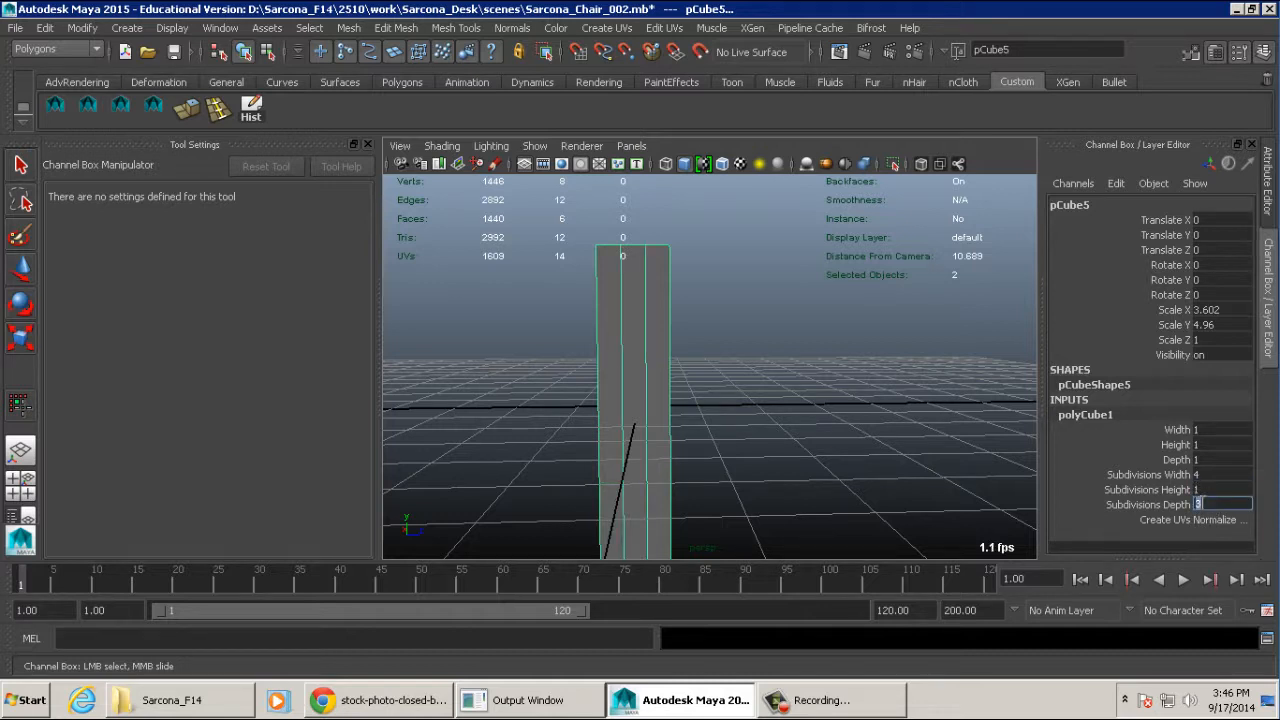
- Try rotating the book block about 81° around its X axis and undo the rotation
{"action": "left_click_drag", "start_coordinate": [900, 372], "coordinate": [955, 420], "text": "alt"}
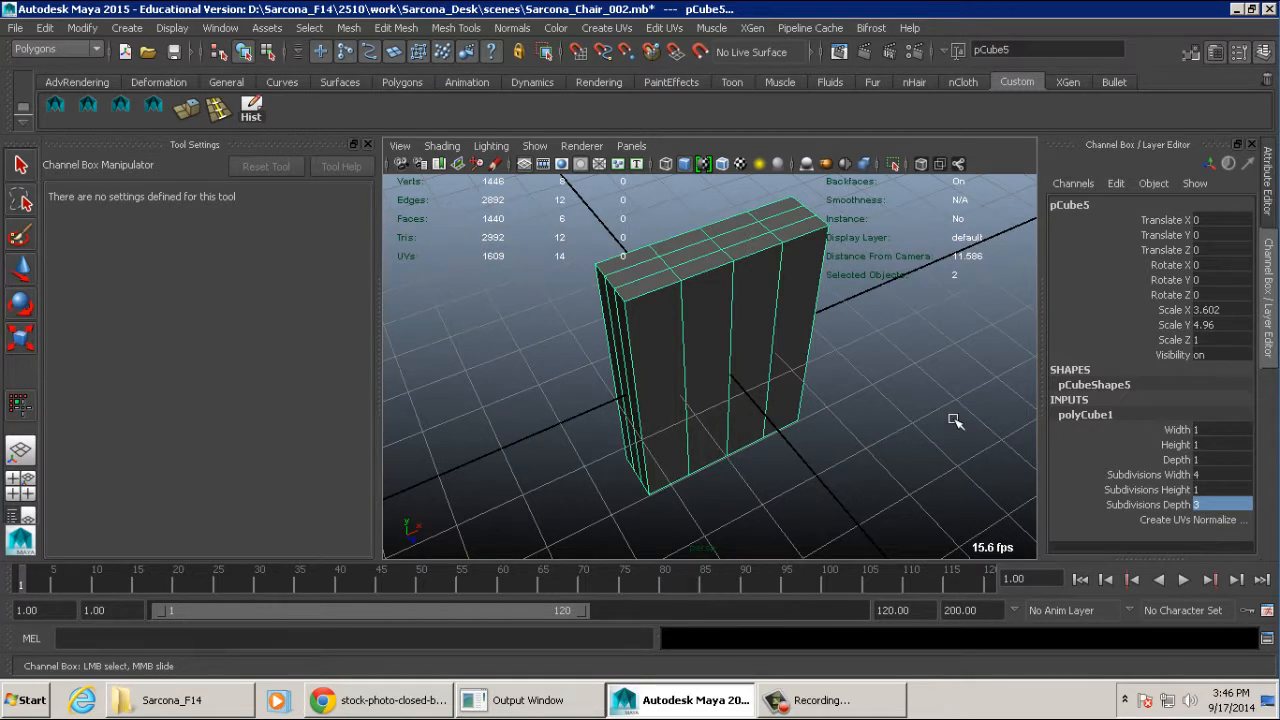
{"action": "left_click_drag", "start_coordinate": [948, 440], "coordinate": [795, 372], "text": "alt"}
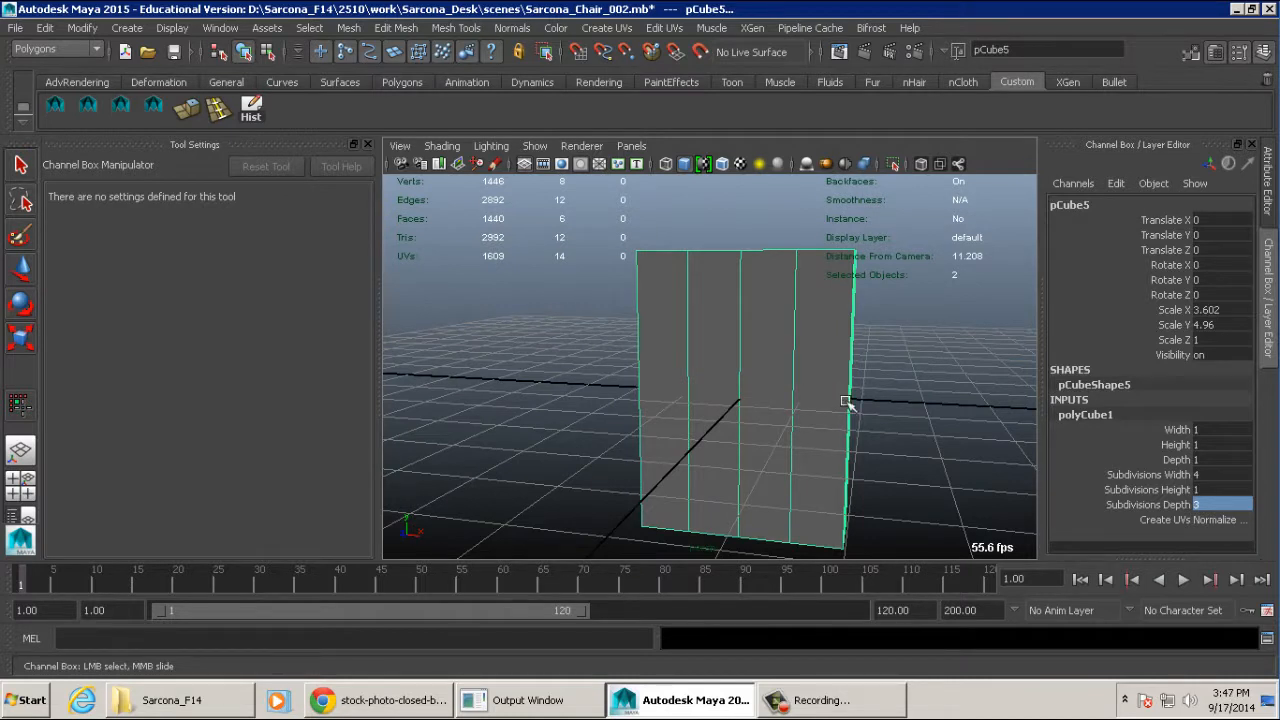
{"action": "left_click_drag", "start_coordinate": [858, 322], "coordinate": [645, 484], "text": "alt"}
{"action": "key", "text": "r"}
{"action": "key", "text": "e"}
{"action": "key", "text": "ctrl+z"}
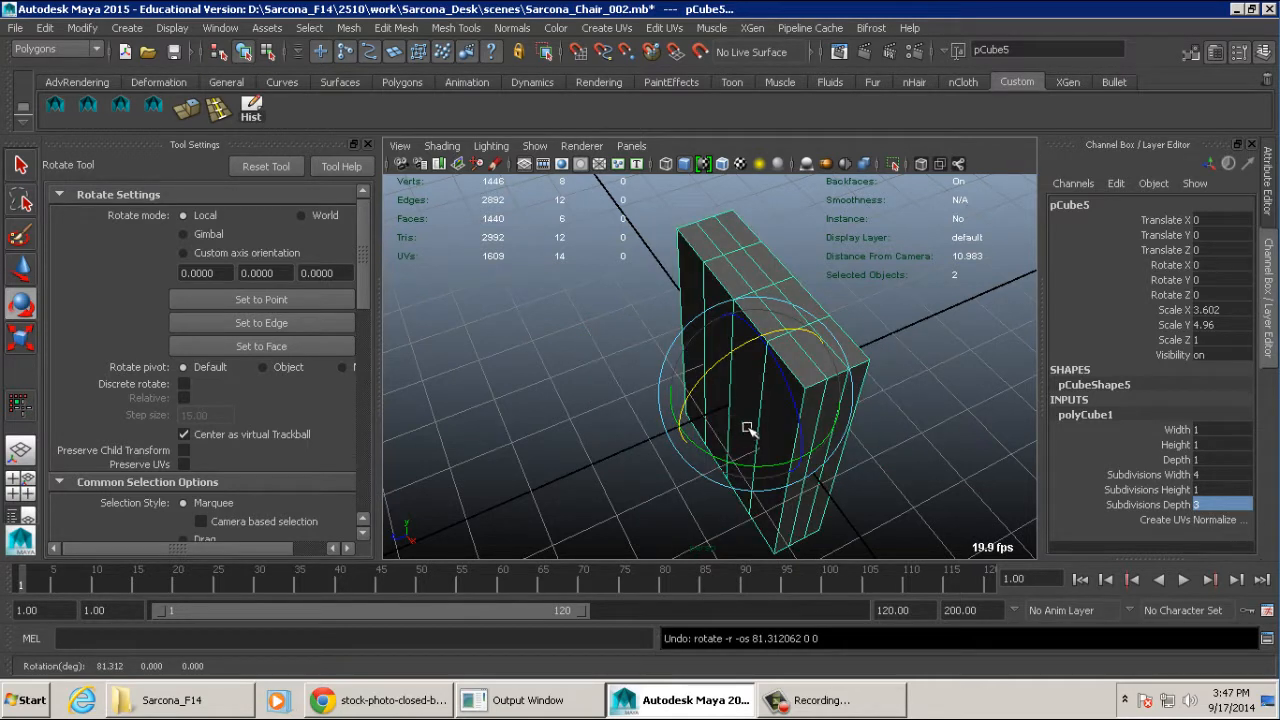
- Try moving the vertices along the book block's upper end slightly upward and undo the move
{"action": "left_click_drag", "start_coordinate": [750, 415], "coordinate": [774, 278], "text": "alt"}
{"action": "right_click_drag", "start_coordinate": [690, 272], "coordinate": [597, 237]}
{"action": "left_click_drag", "start_coordinate": [597, 237], "coordinate": [950, 363]}
{"action": "key", "text": "w"}
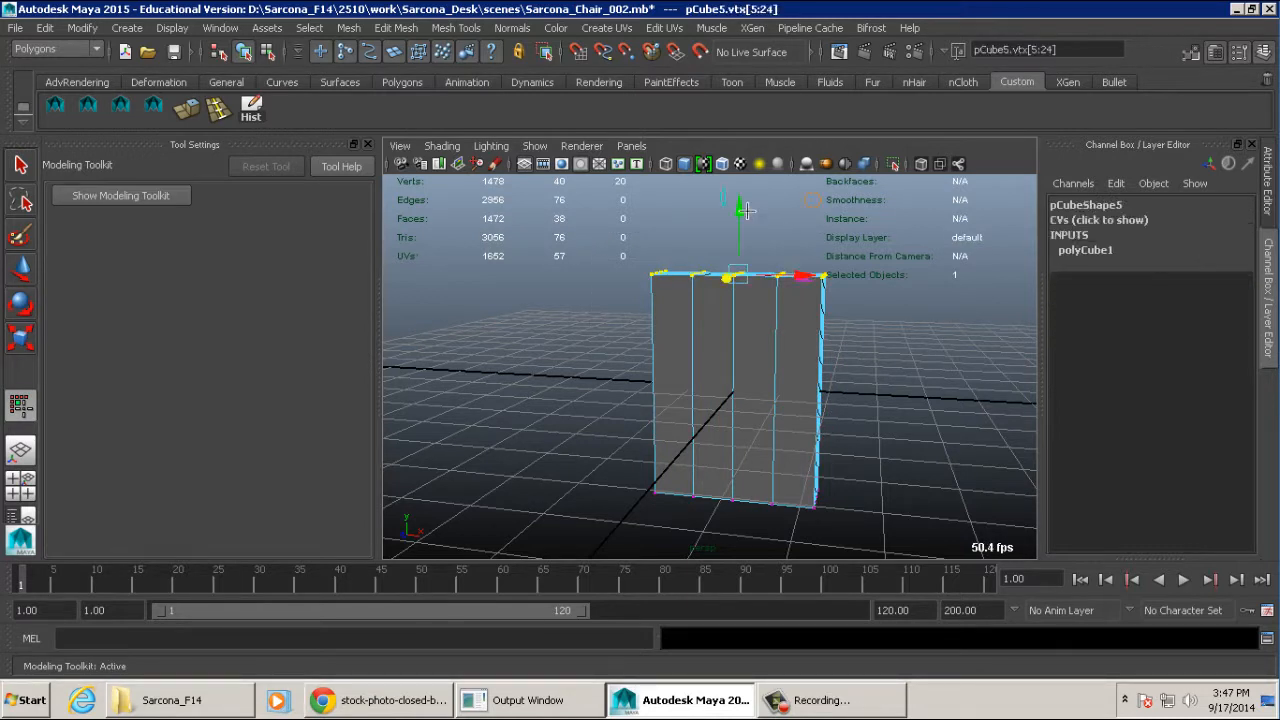
{"action": "mouse_move", "coordinate": [742, 209]}
{"action": "left_mouse_down"}
{"action": "mouse_move", "coordinate": [742, 316]}
{"action": "mouse_move", "coordinate": [745, 149]}
{"action": "mouse_move", "coordinate": [745, 257]}
{"action": "mouse_move", "coordinate": [748, 206]}
{"action": "left_mouse_up"}
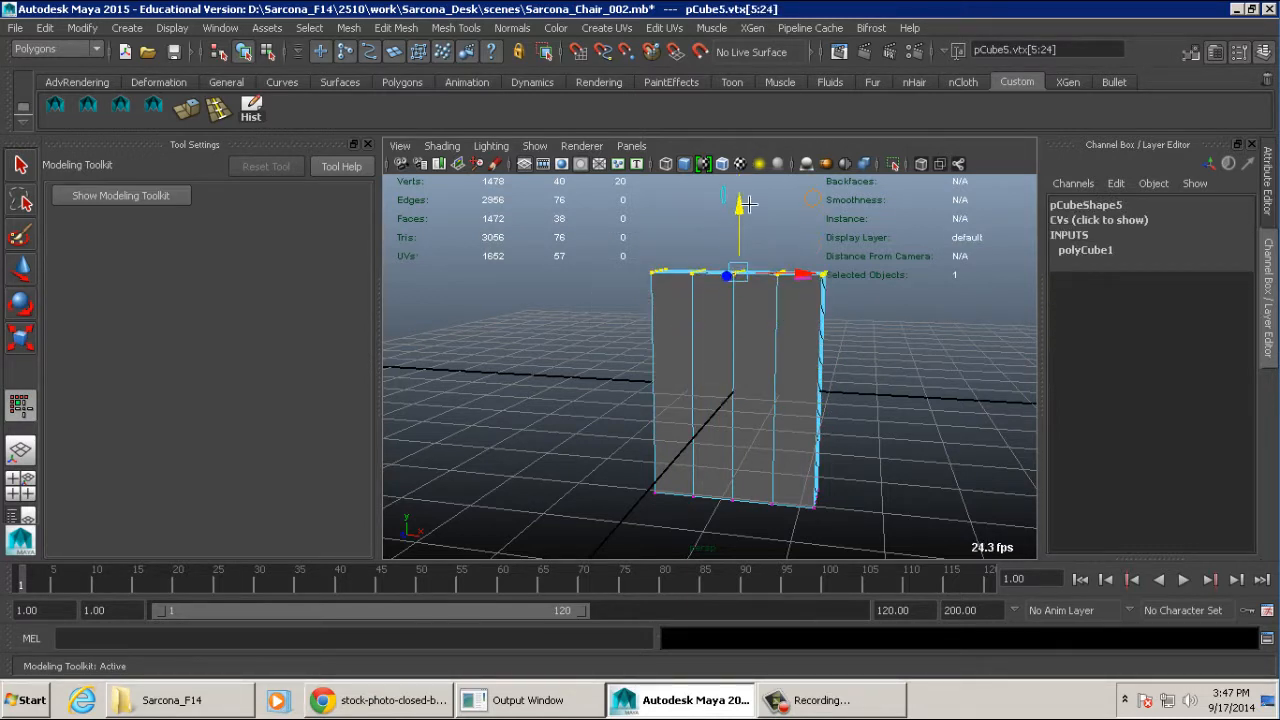
{"action": "key", "text": "ctrl+z"}
{"action": "key", "text": "F8"}
{"action": "key", "text": "F8"}
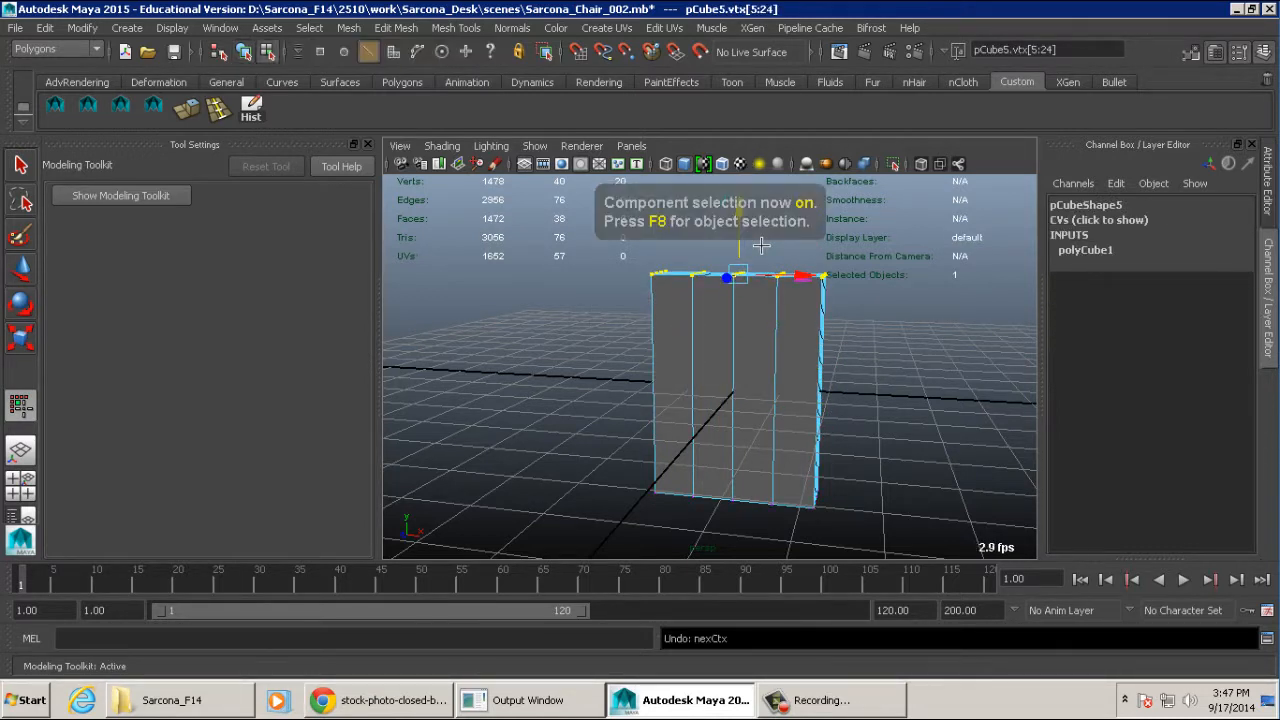
- Switch the book block to vertex editing in the top view, with the Move tool active
{"action": "left_click_drag", "start_coordinate": [762, 244], "coordinate": [773, 336], "text": "alt"}
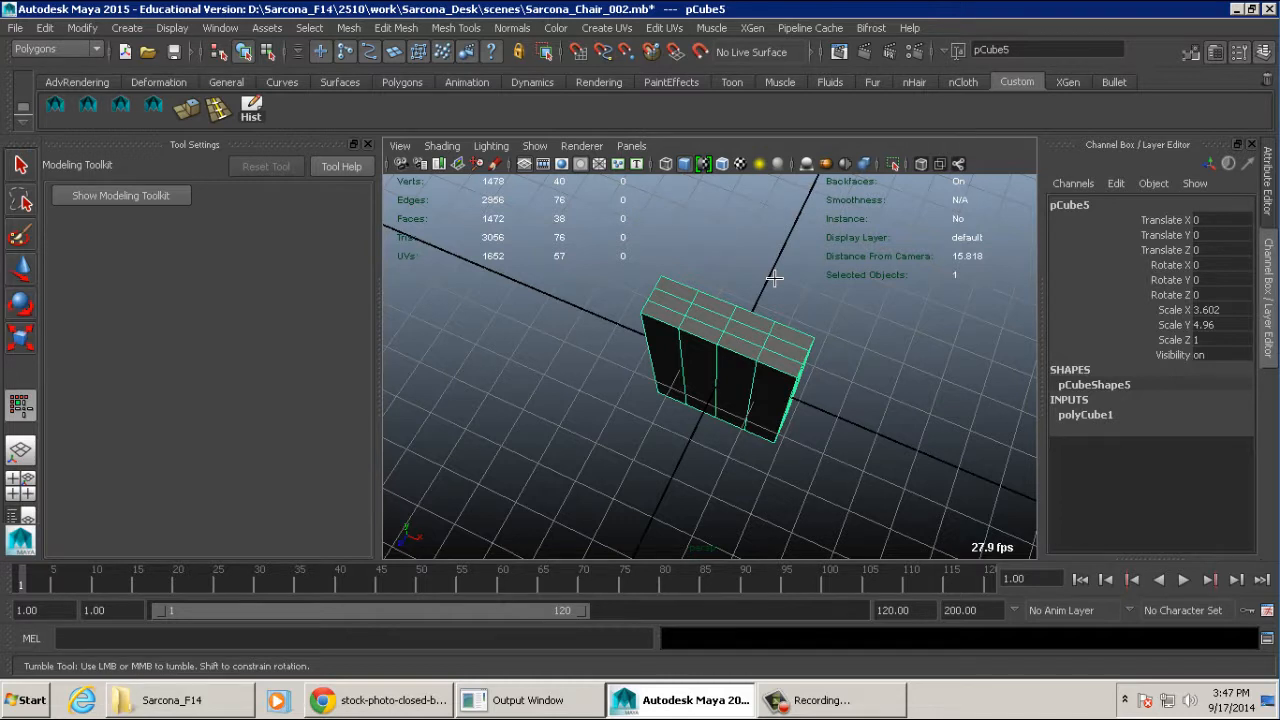
{"action": "key", "text": "space"}
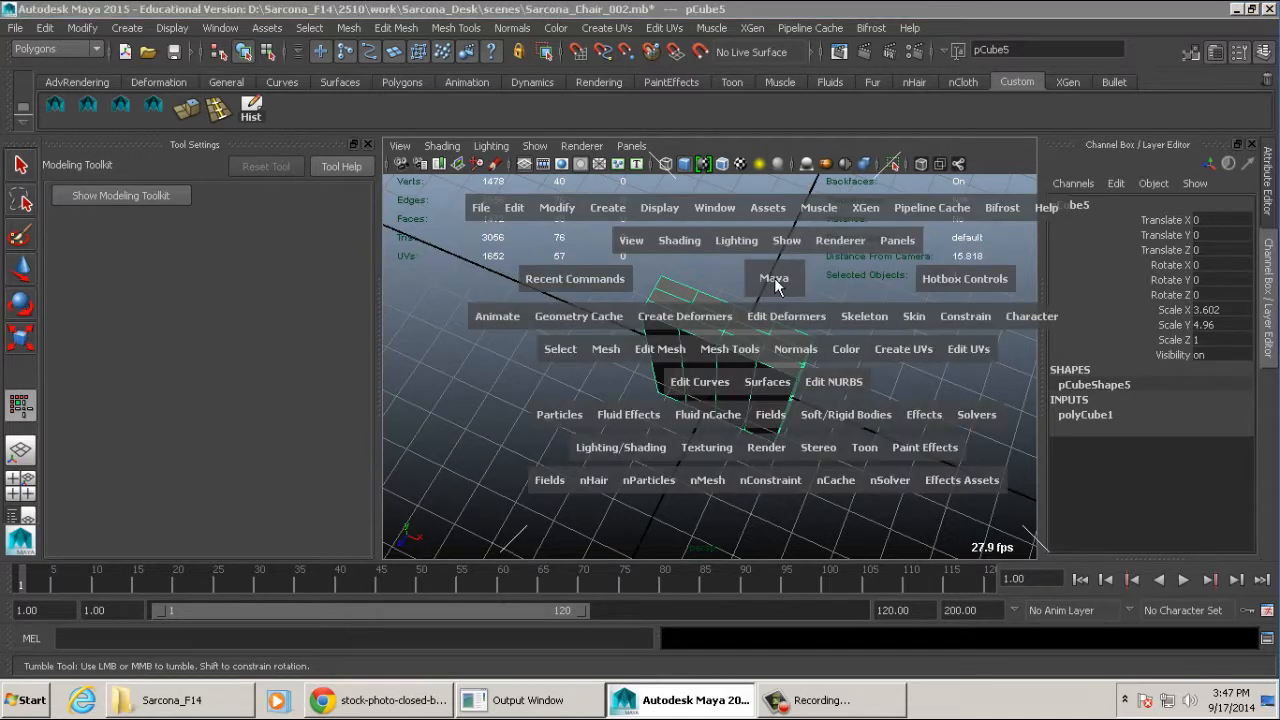
{"action": "left_click_drag", "start_coordinate": [775, 278], "coordinate": [652, 283]}
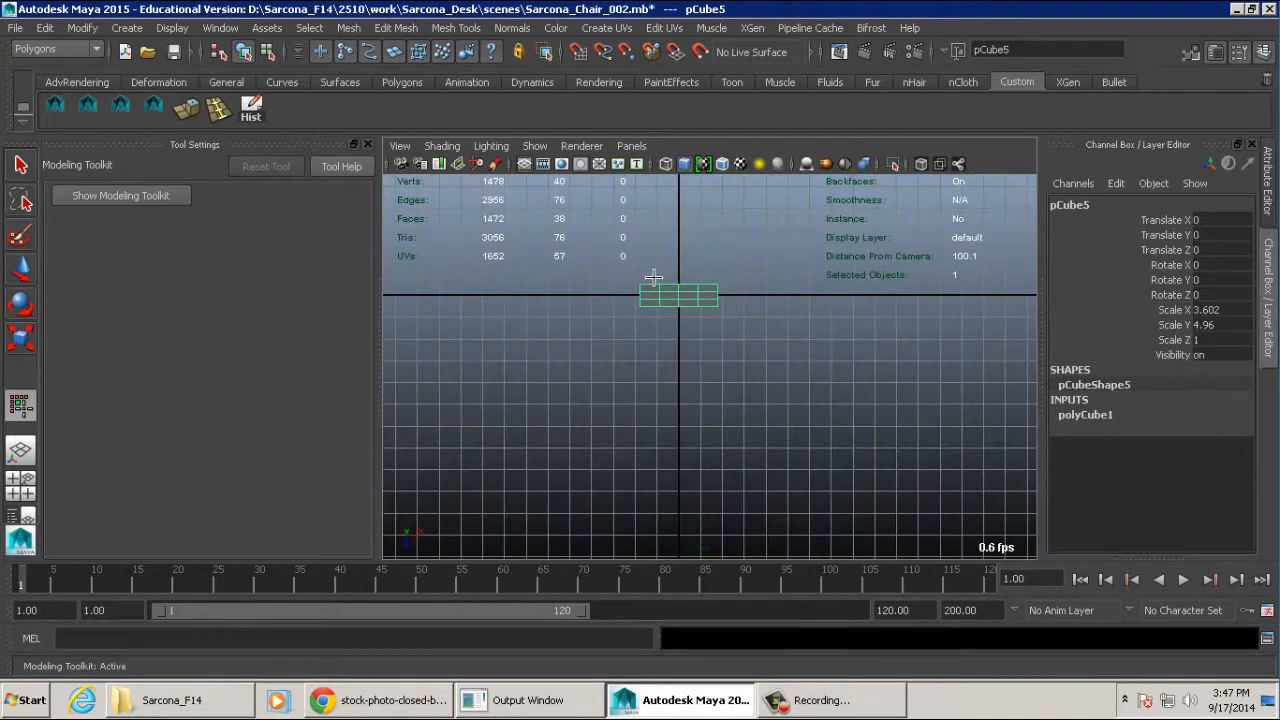
{"action": "key", "text": "f"}
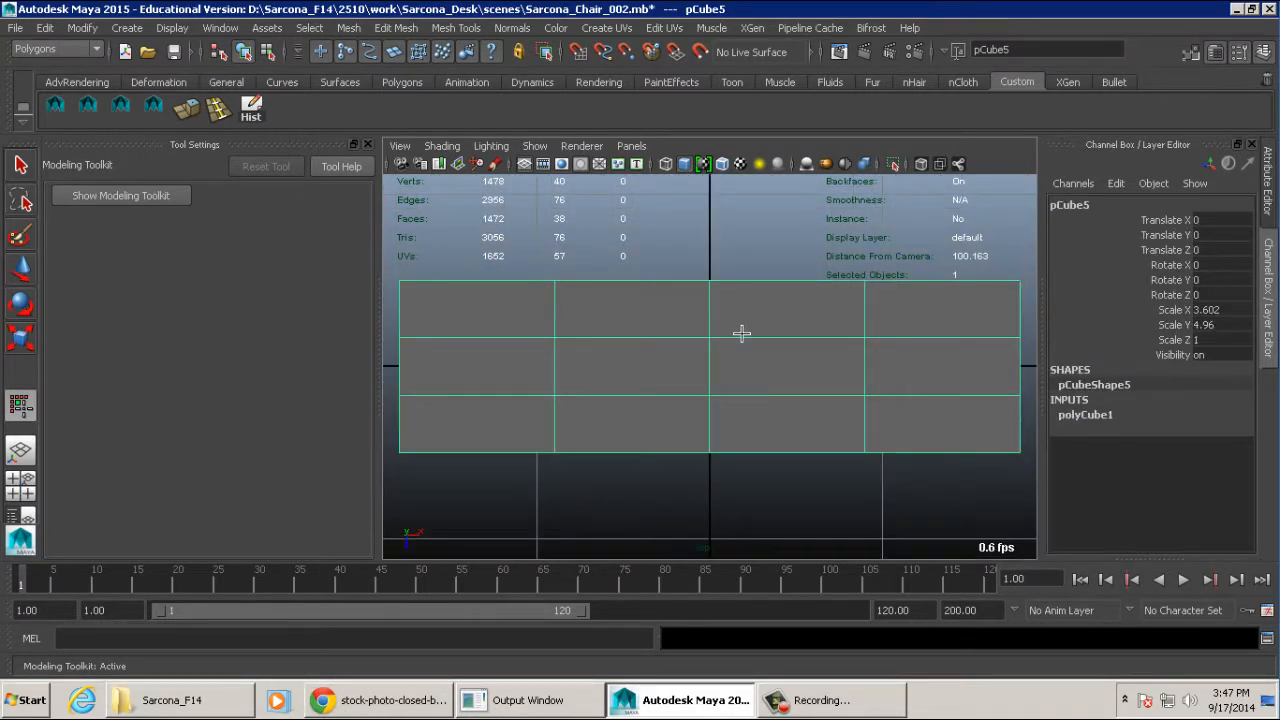
{"action": "key", "text": "space"}
{"action": "left_click_drag", "start_coordinate": [759, 337], "coordinate": [761, 309]}
{"action": "left_click_drag", "start_coordinate": [853, 353], "coordinate": [831, 340], "text": "alt"}
{"action": "key", "text": "space"}
{"action": "mouse_move", "coordinate": [831, 340]}
{"action": "right_mouse_down", "text": "alt"}
{"action": "mouse_move", "coordinate": [779, 340]}
{"action": "mouse_move", "coordinate": [829, 331]}
{"action": "right_mouse_up", "text": "alt"}
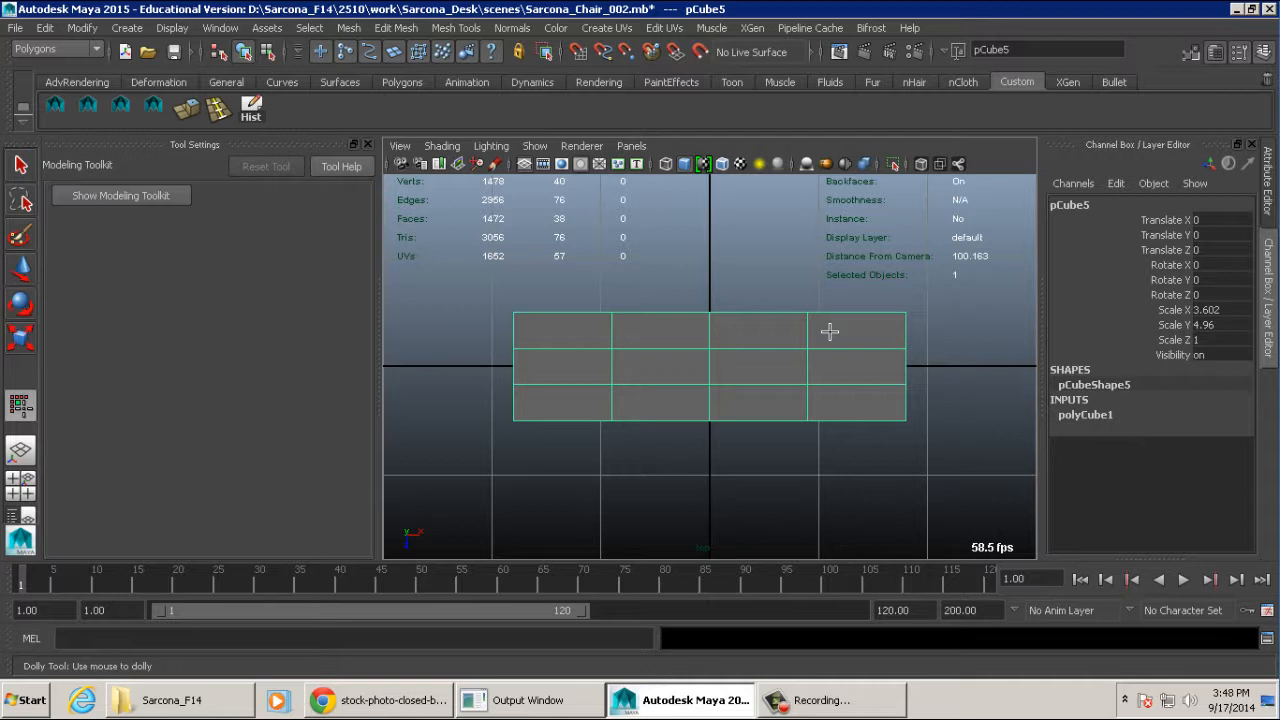
{"action": "key", "text": "w"}
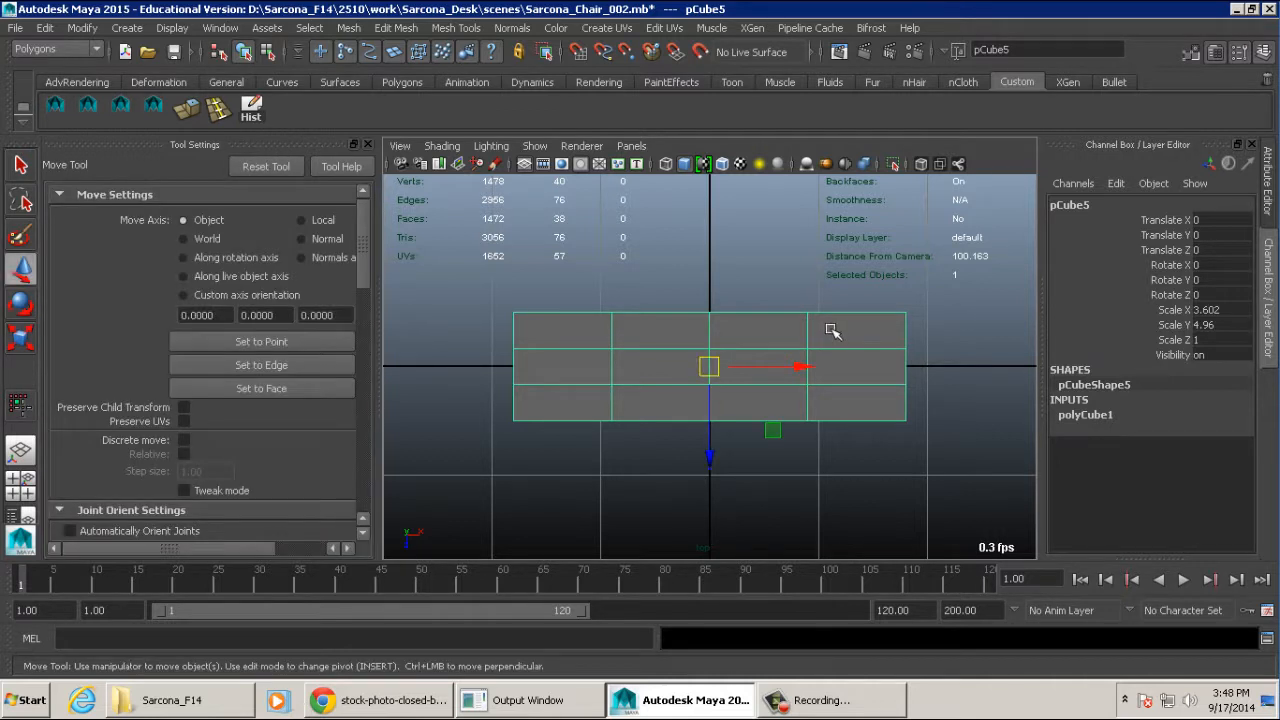
{"action": "right_click_drag", "start_coordinate": [832, 331], "coordinate": [743, 274]}
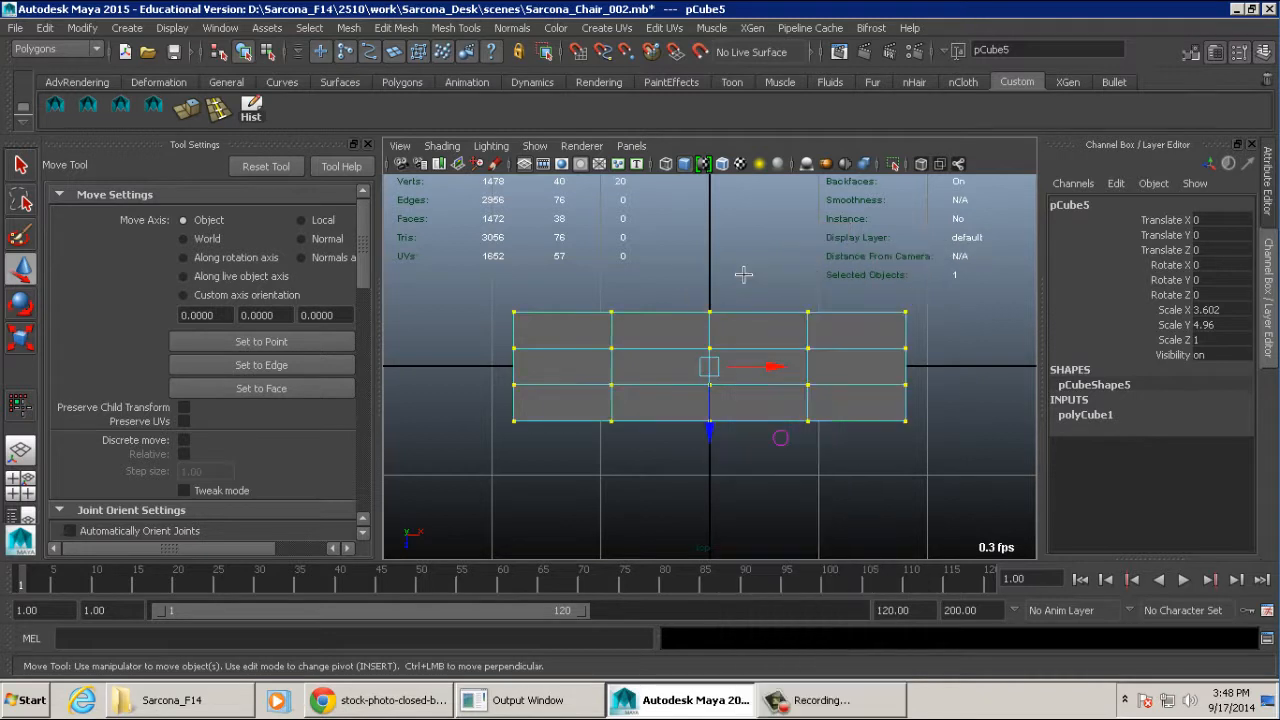
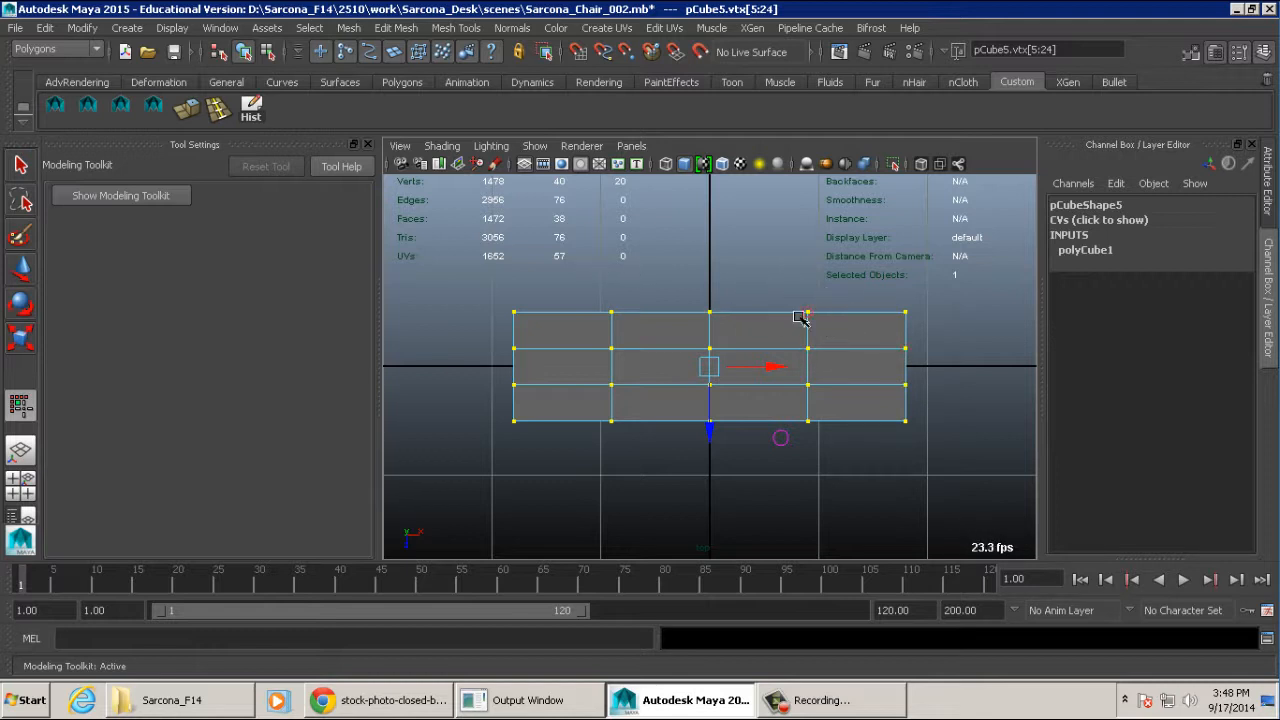
- Try squeezing the book block's three inner vertex columns together, moving them toward the right end, and undo both changes
{"action": "left_click_drag", "start_coordinate": [594, 270], "coordinate": [829, 475]}
{"action": "key", "text": "r"}
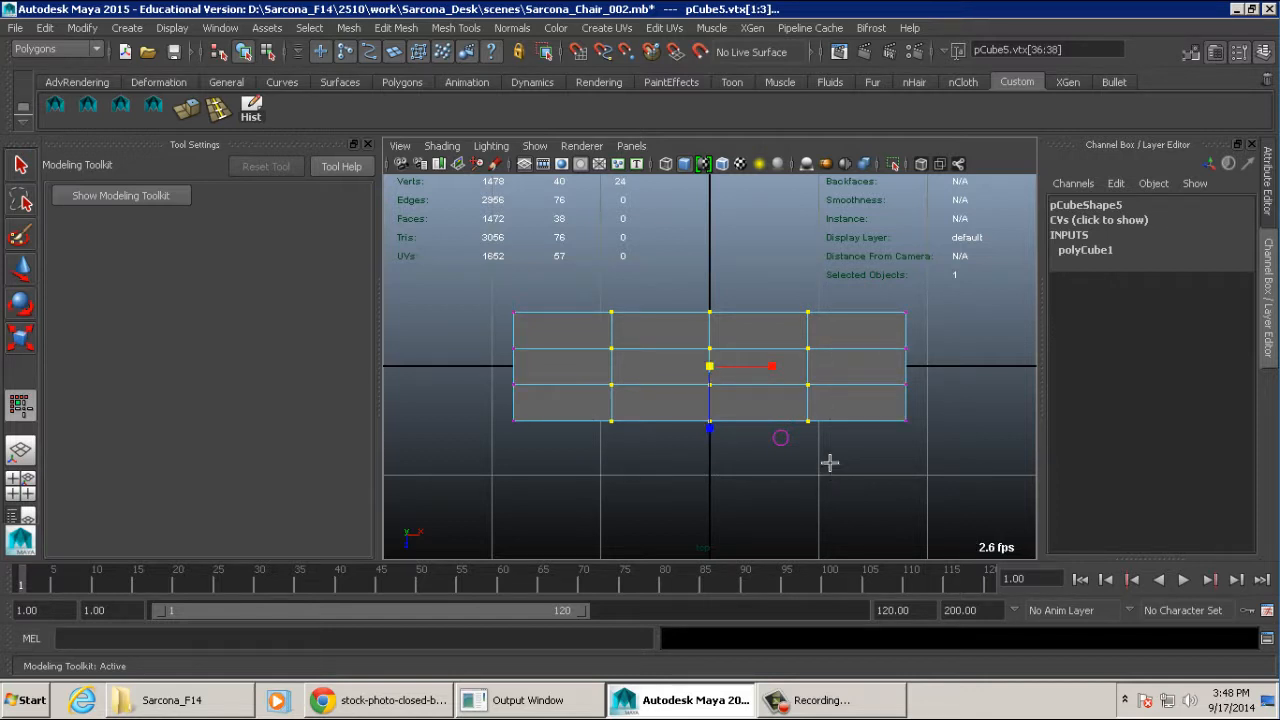
{"action": "left_click_drag", "start_coordinate": [774, 366], "coordinate": [531, 367]}
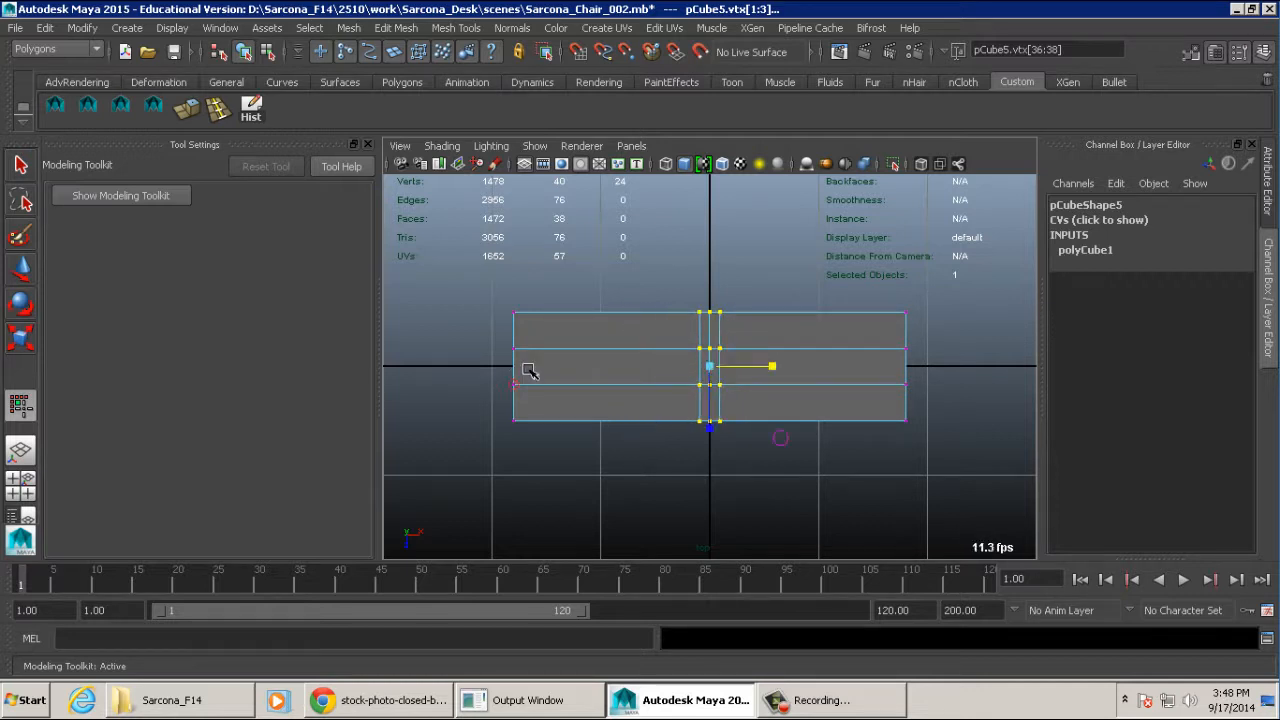
{"action": "key", "text": "w"}
{"action": "left_click_drag", "start_coordinate": [752, 368], "coordinate": [1004, 366]}
{"action": "key", "text": "w"}
{"action": "left_click_drag", "start_coordinate": [907, 366], "coordinate": [914, 366]}
{"action": "middle_click_drag", "start_coordinate": [941, 346], "coordinate": [914, 350], "text": "alt"}
{"action": "right_click_drag", "start_coordinate": [914, 350], "coordinate": [905, 352], "text": "alt"}
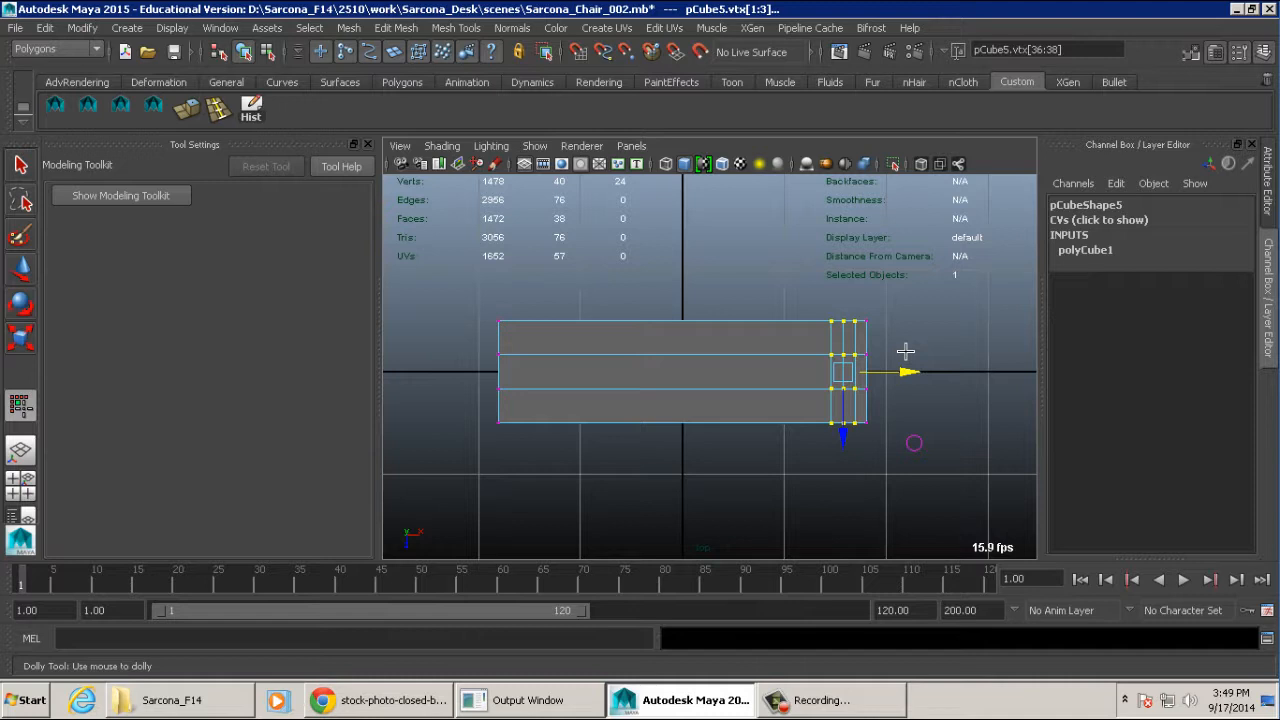
{"action": "middle_click_drag", "start_coordinate": [869, 329], "coordinate": [832, 329], "text": "alt"}
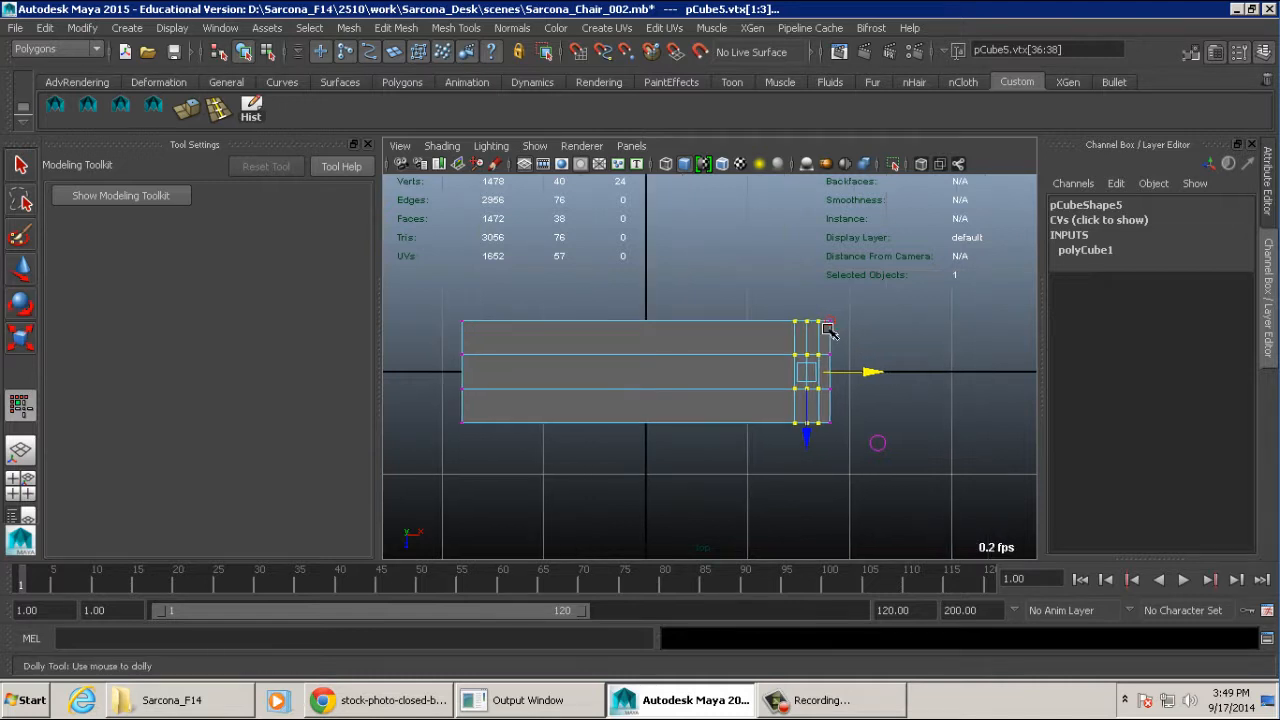
{"action": "right_click_drag", "start_coordinate": [832, 329], "coordinate": [920, 348], "text": "alt"}
{"action": "middle_click_drag", "start_coordinate": [920, 348], "coordinate": [817, 326], "text": "alt"}
{"action": "key", "text": "ctrl+z"}
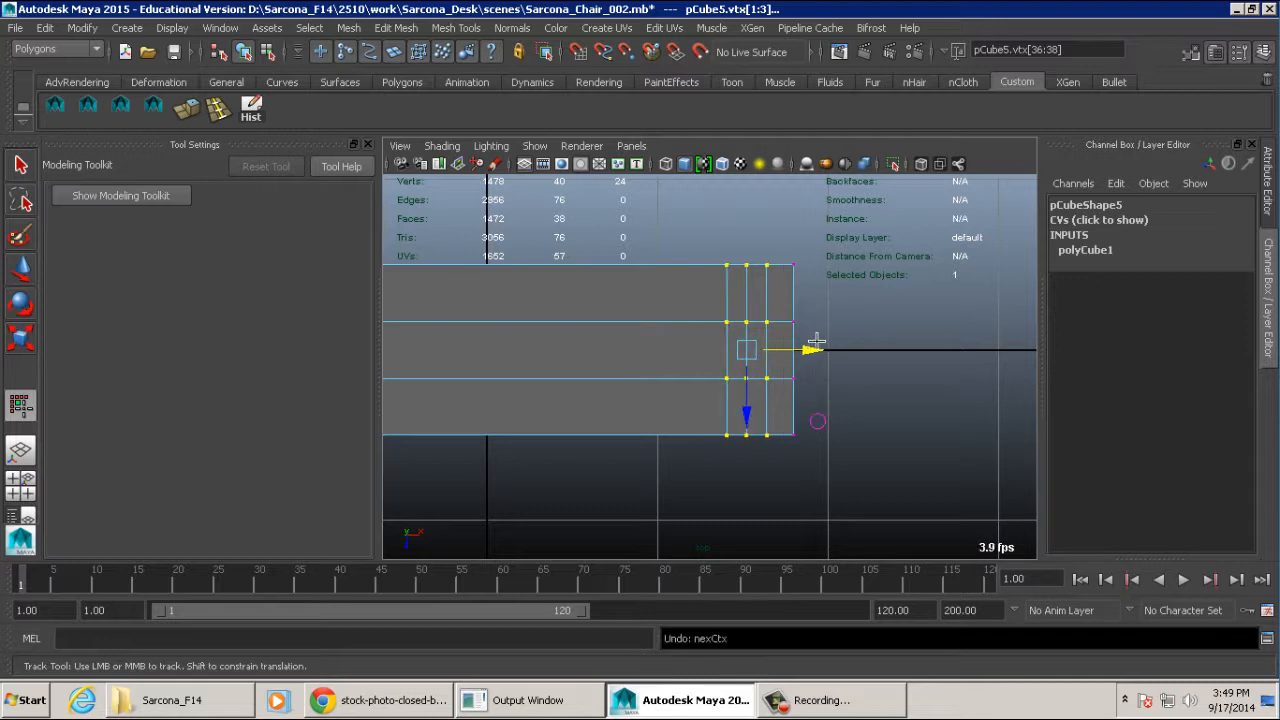
{"action": "key", "text": "ctrl+z"}
- Scale the book block's three inner vertex columns closer together along the X axis in the top view
{"action": "middle_click_drag", "start_coordinate": [816, 341], "coordinate": [886, 343], "text": "alt"}
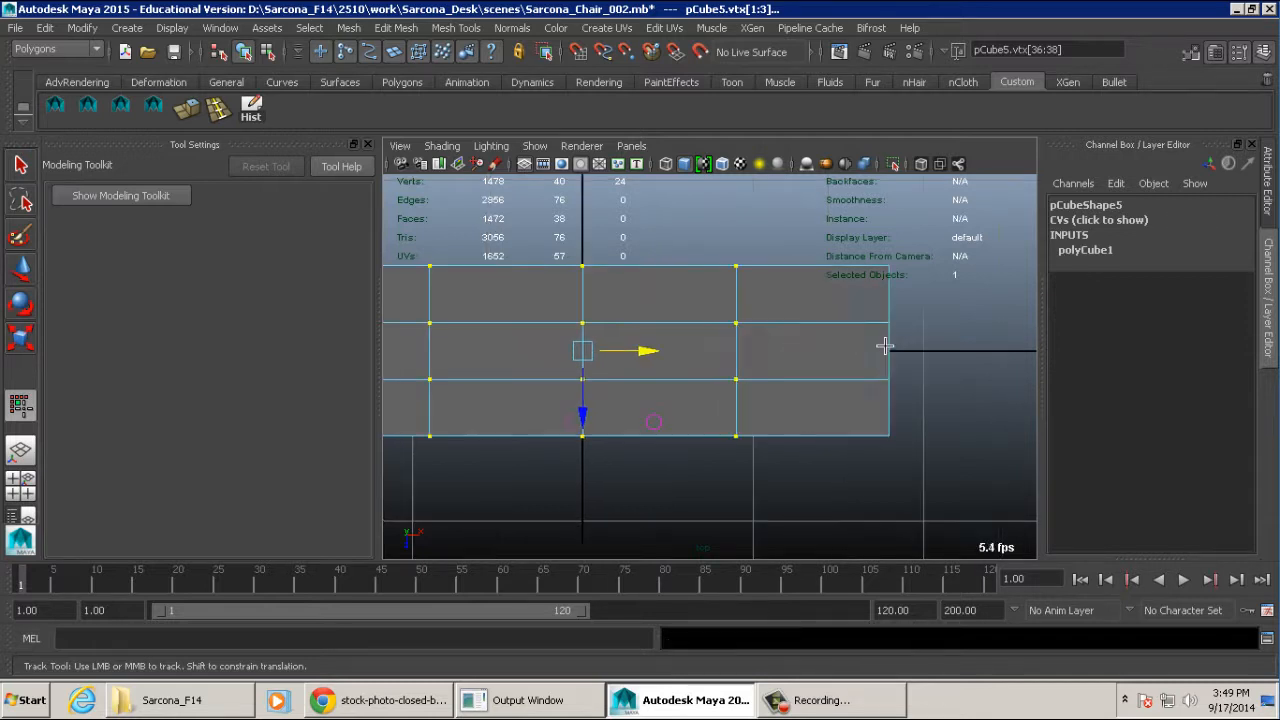
{"action": "right_click_drag", "start_coordinate": [886, 343], "coordinate": [820, 344], "text": "alt"}
{"action": "key", "text": "r"}
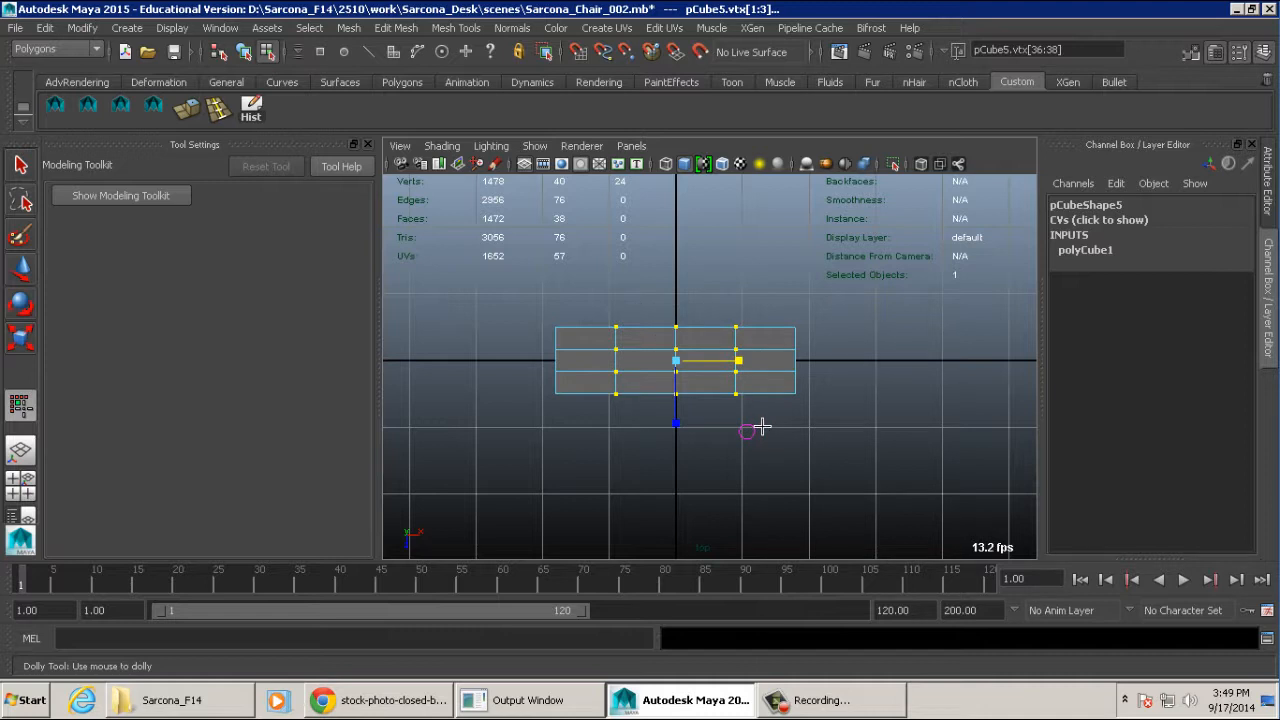
{"action": "right_click_drag", "start_coordinate": [762, 275], "coordinate": [680, 275]}
{"action": "left_click_drag", "start_coordinate": [740, 361], "coordinate": [614, 374]}
- Move the three inner vertex columns along the X axis until they sit near the book block's right end
{"action": "key", "text": "w"}
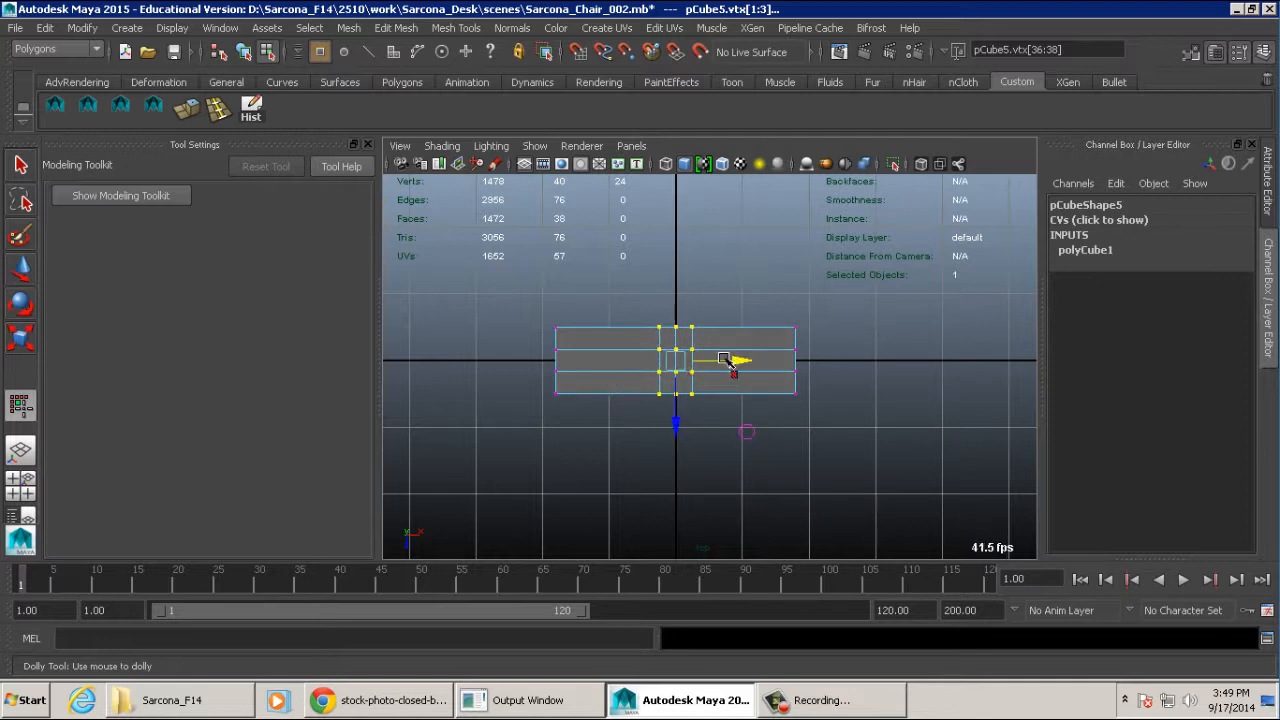
{"action": "left_click_drag", "start_coordinate": [730, 362], "coordinate": [816, 359]}
{"action": "key", "text": "r"}
{"action": "key", "text": "w"}
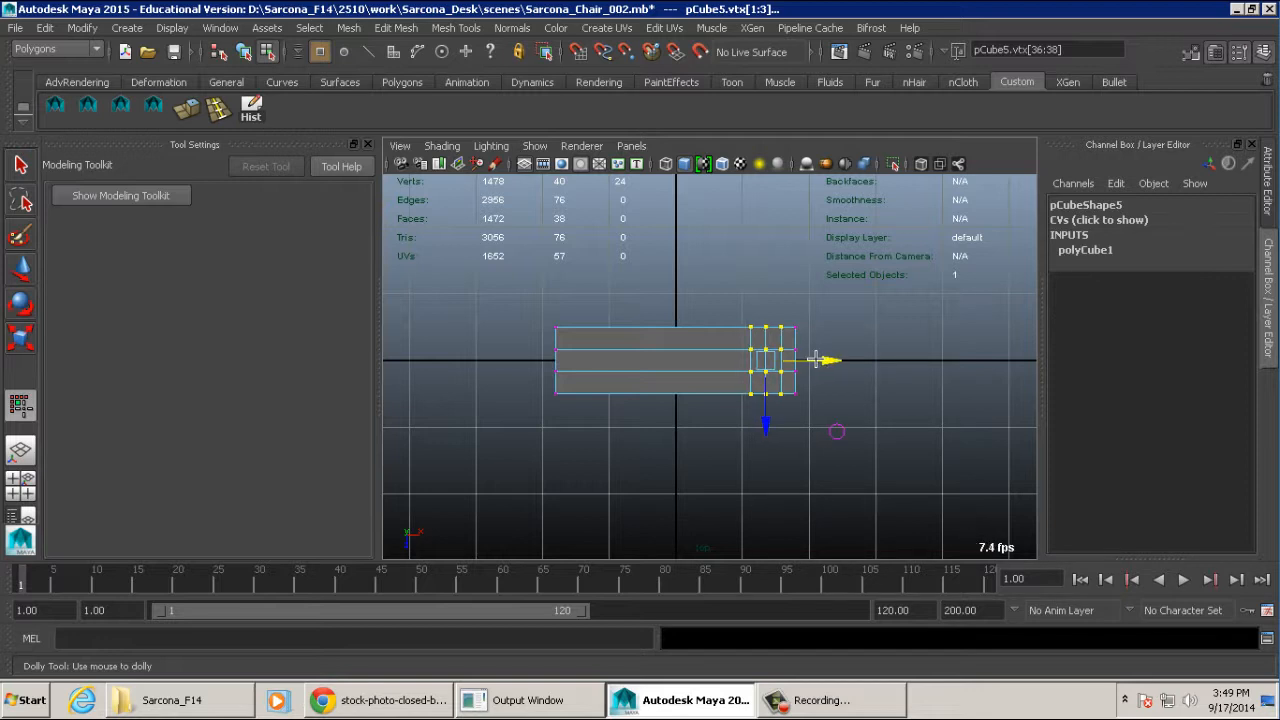
- Tighten the spacing of the three vertex columns slightly along X and shift them a little closer to the right end
{"action": "scroll", "coordinate": [829, 400], "scroll_direction": "up", "scroll_amount": 5}
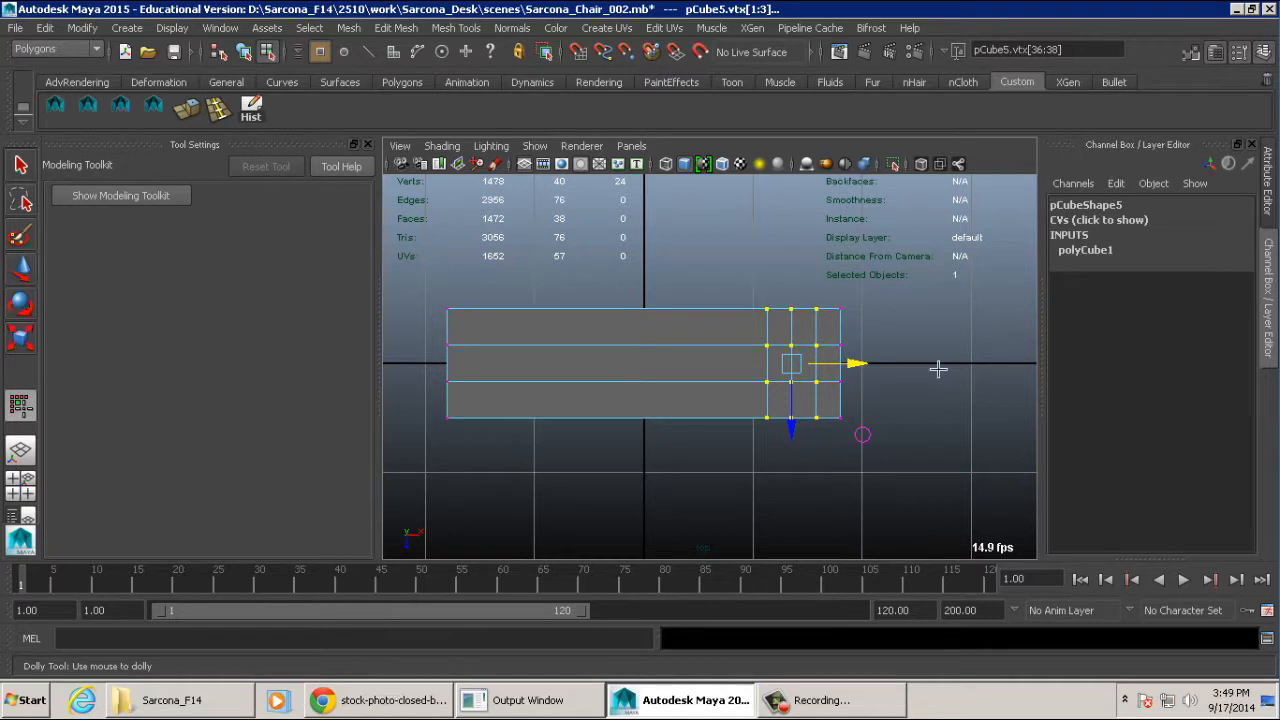
{"action": "key", "text": "r"}
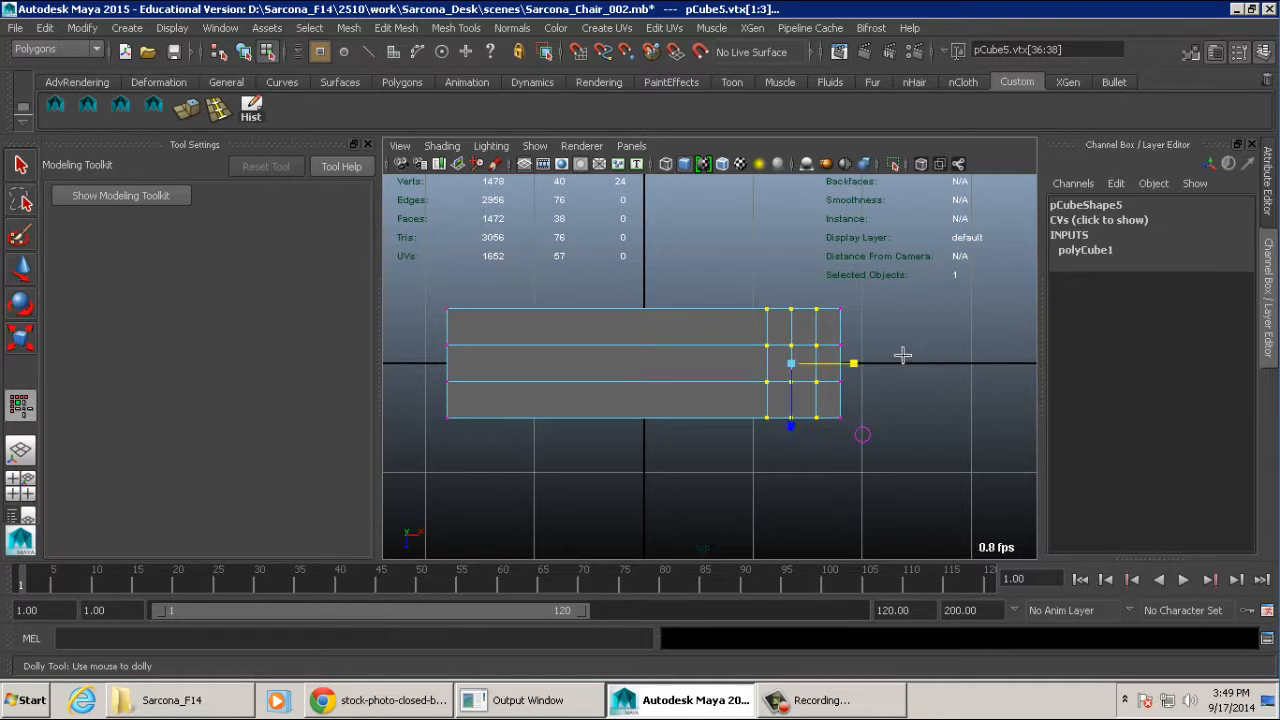
{"action": "mouse_move", "coordinate": [851, 364]}
{"action": "left_mouse_down"}
{"action": "mouse_move", "coordinate": [837, 364]}
{"action": "mouse_move", "coordinate": [849, 363]}
{"action": "left_mouse_up"}
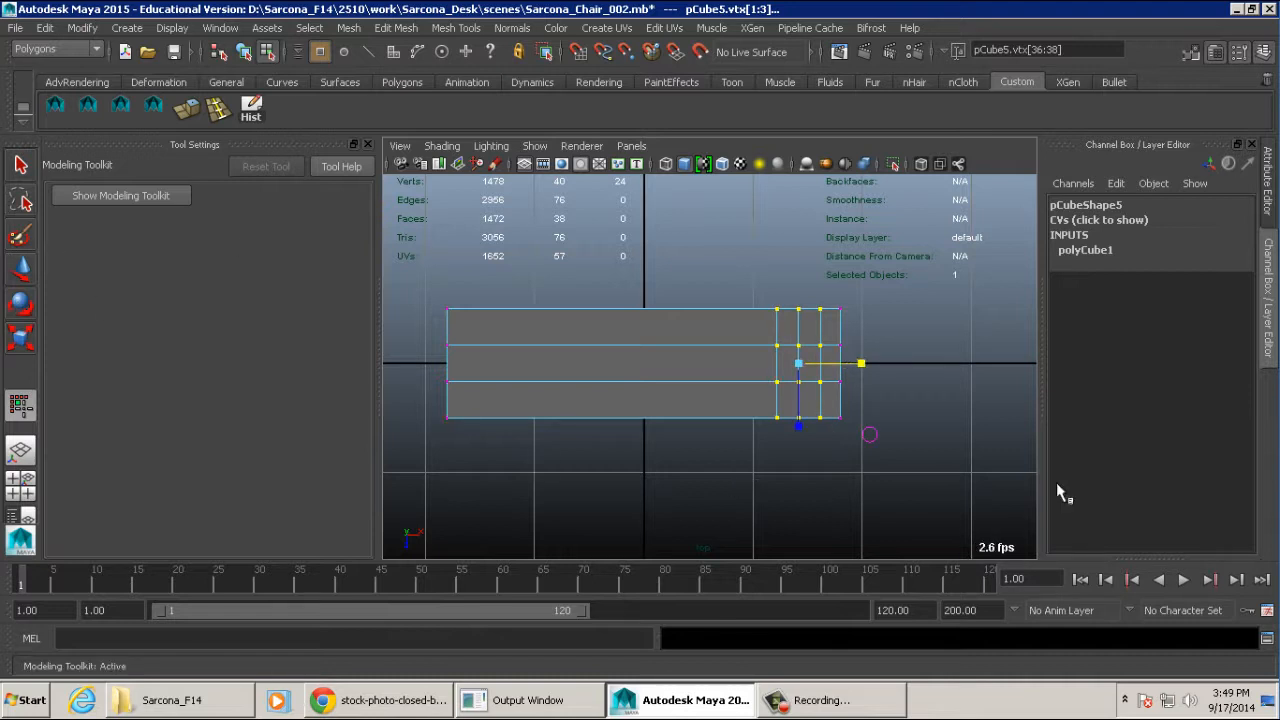
{"action": "middle_click_drag", "start_coordinate": [871, 363], "coordinate": [844, 381], "text": "alt"}
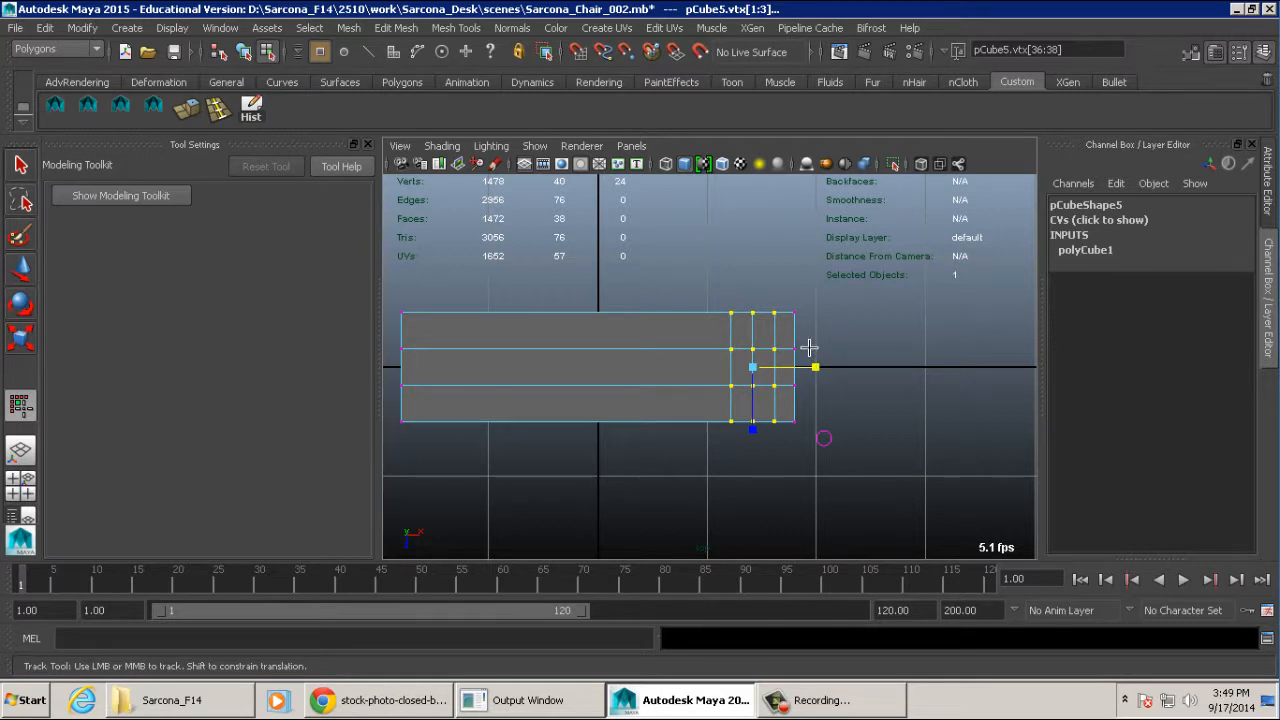
{"action": "middle_click_drag", "start_coordinate": [809, 347], "coordinate": [846, 360], "text": "alt"}
{"action": "mouse_move", "coordinate": [752, 278]}
{"action": "right_mouse_down"}
{"action": "mouse_move", "coordinate": [697, 278]}
{"action": "mouse_move", "coordinate": [762, 279]}
{"action": "right_mouse_up"}
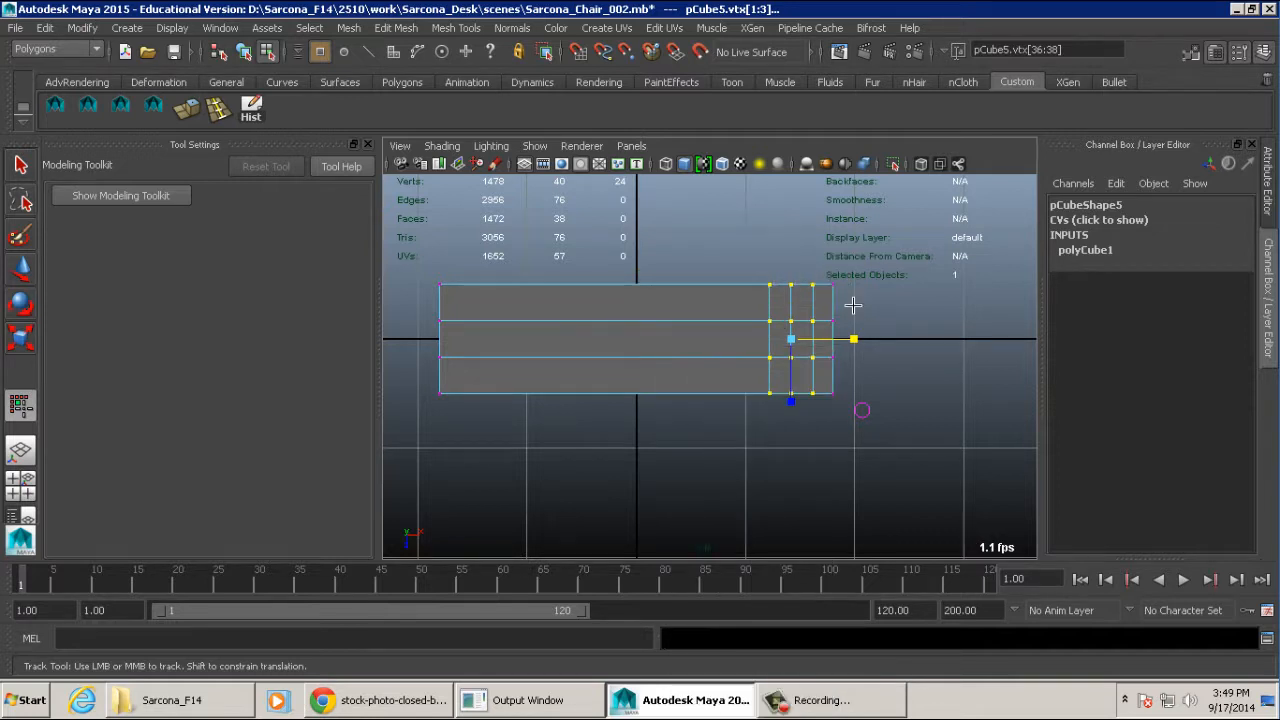
- Scale the two middle vertex rows apart along the Z axis so they lie close to the block's long outer edges
{"action": "left_click_drag", "start_coordinate": [852, 305], "coordinate": [487, 355]}
{"action": "left_click_drag", "start_coordinate": [411, 368], "coordinate": [395, 365]}
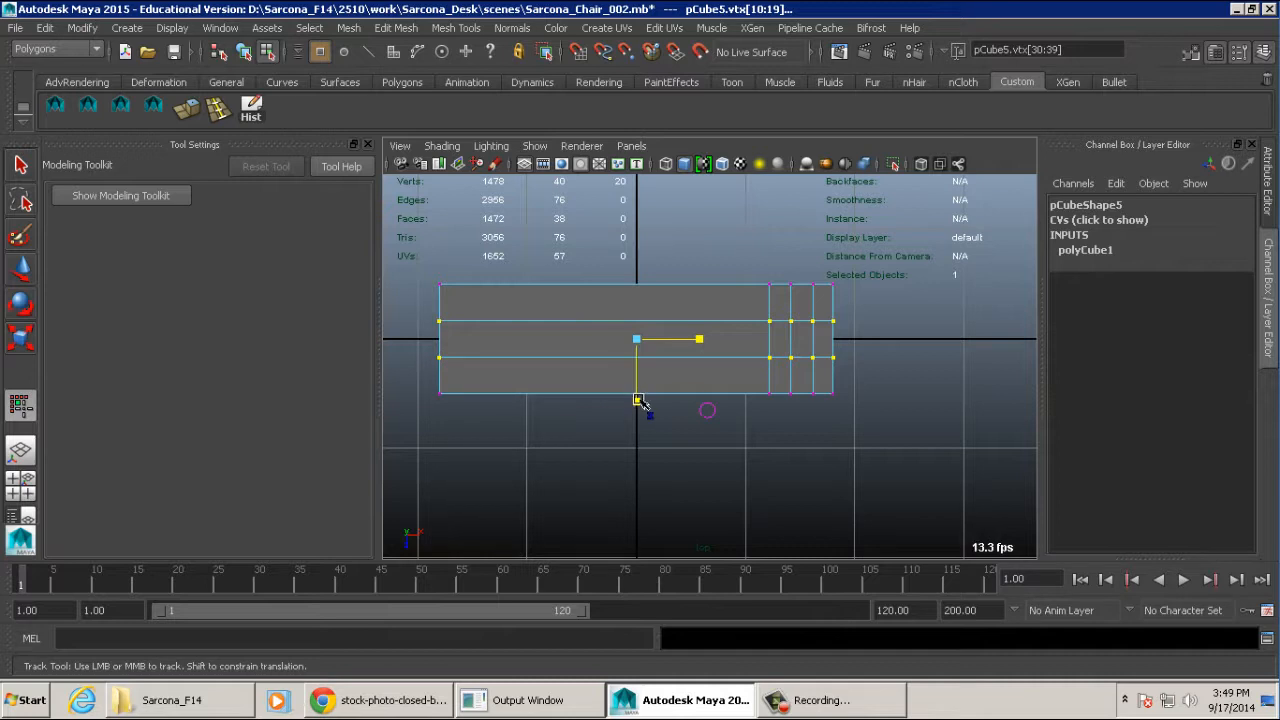
{"action": "left_click_drag", "start_coordinate": [641, 403], "coordinate": [646, 571]}
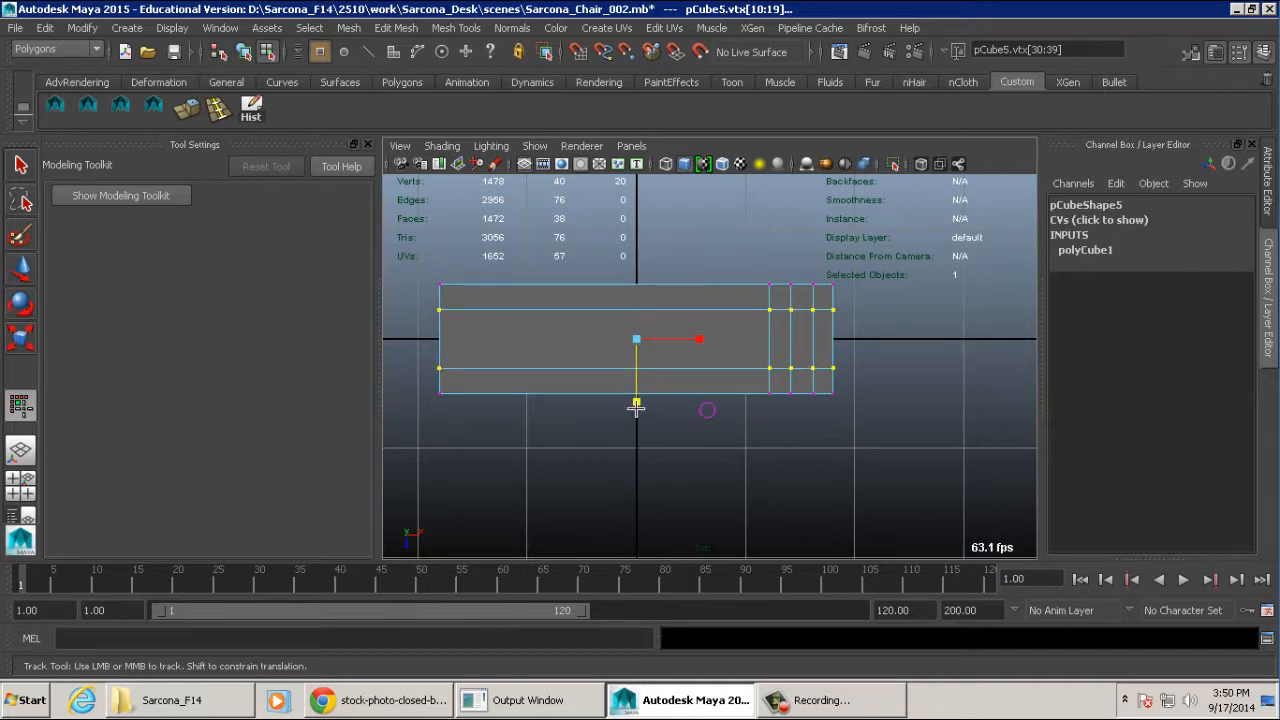
{"action": "left_click_drag", "start_coordinate": [635, 402], "coordinate": [634, 540]}
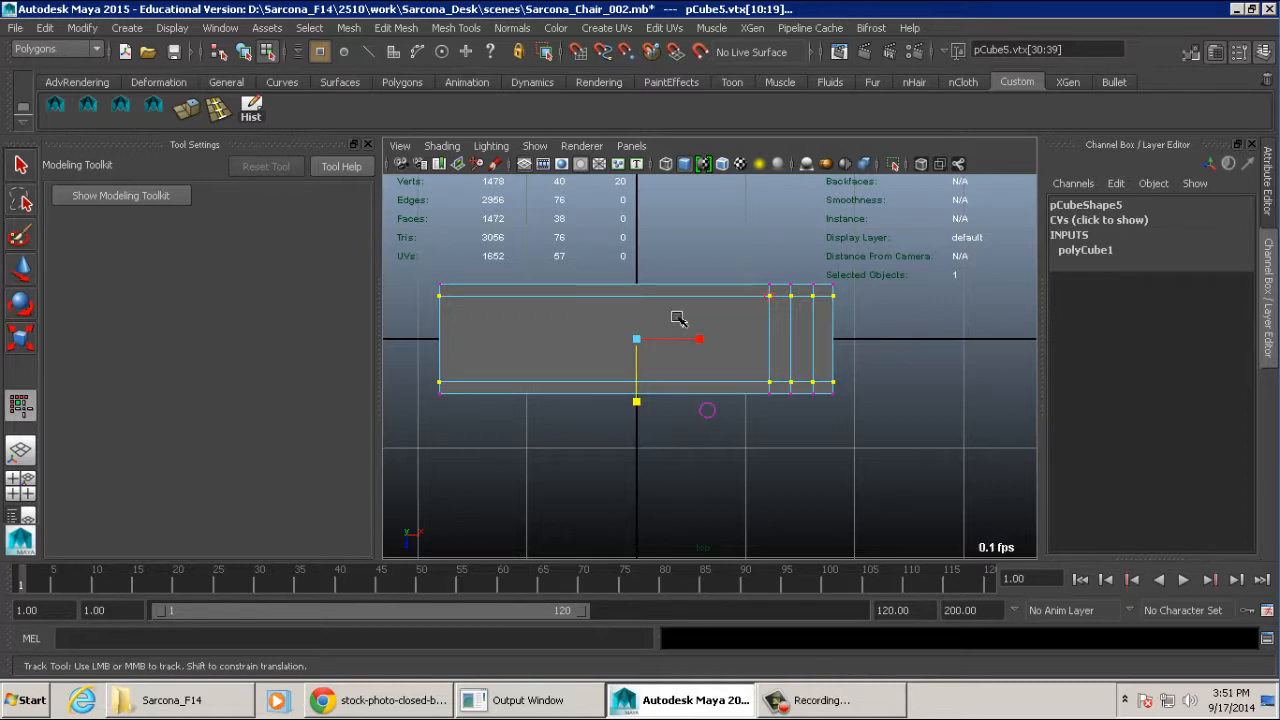
- Try scaling the vertices near the right end uniformly and freely transforming the three inner columns, and undo the changes
{"action": "left_click_drag", "start_coordinate": [759, 266], "coordinate": [800, 410]}
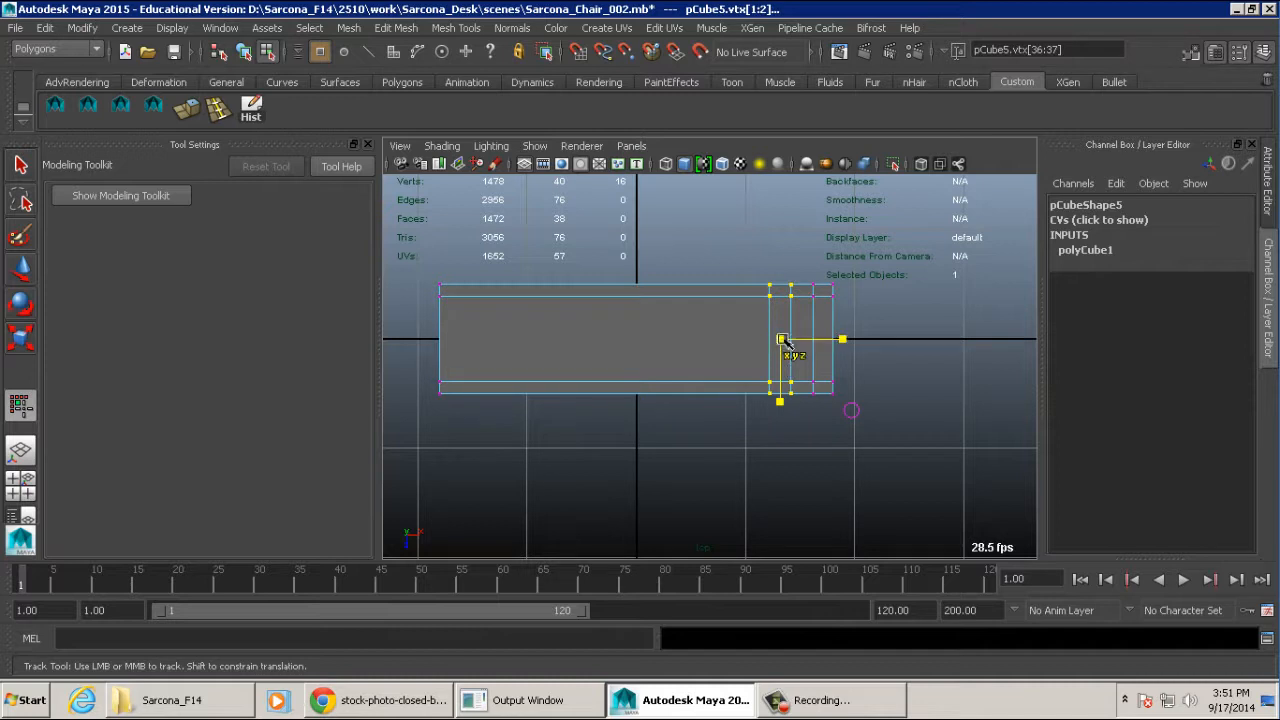
{"action": "left_click_drag", "start_coordinate": [820, 414], "coordinate": [1087, 326], "text": "shift"}
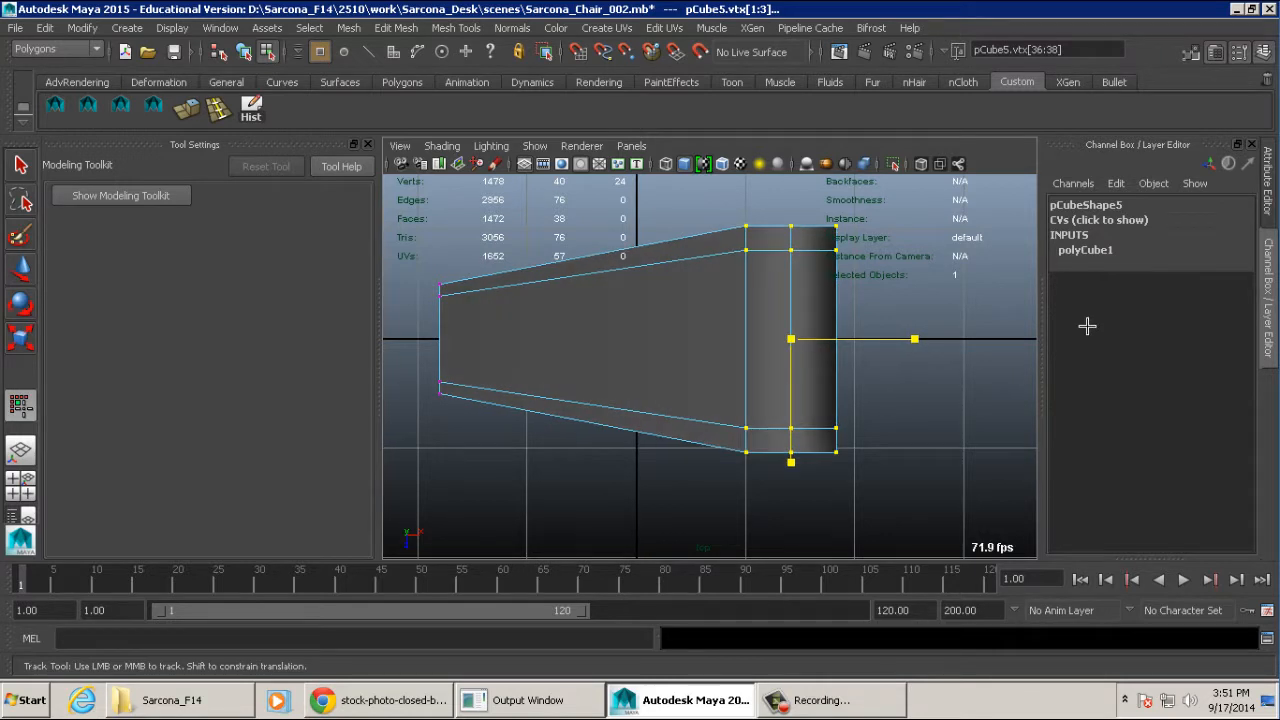
{"action": "key", "text": "ctrl+z"}
{"action": "key", "text": "w"}
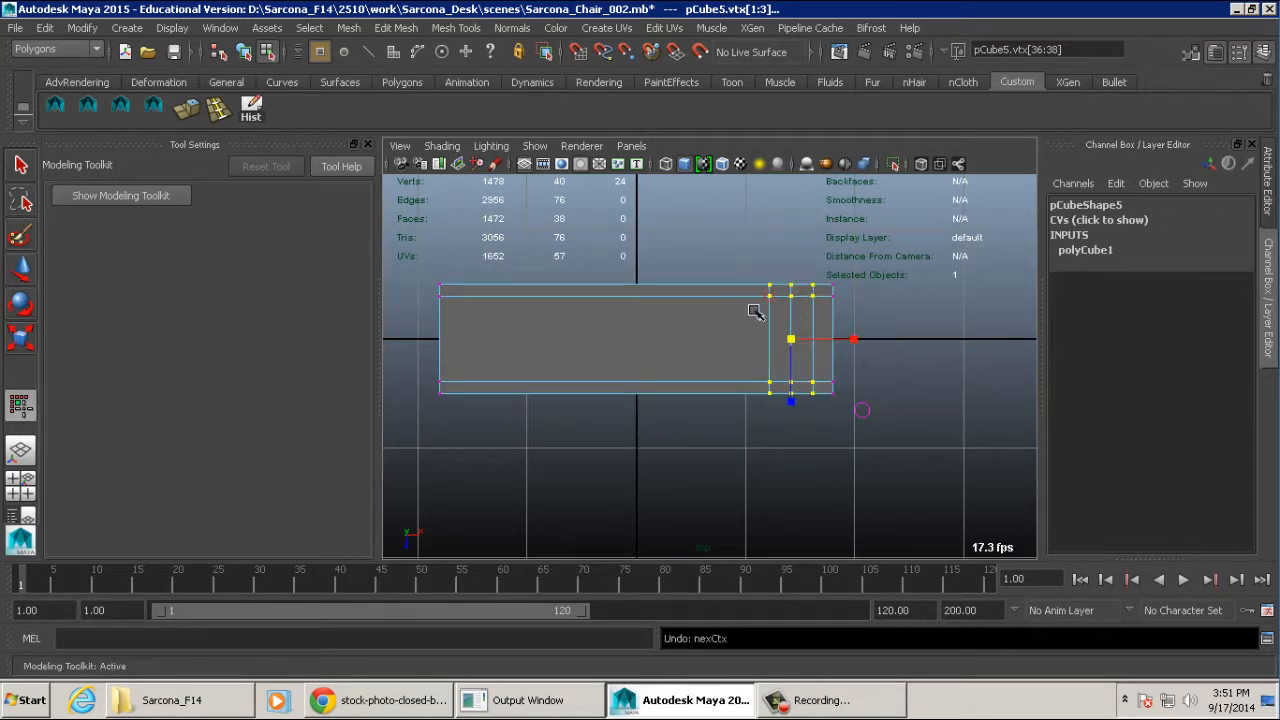
{"action": "left_click_drag", "start_coordinate": [791, 340], "coordinate": [645, 361]}
{"action": "key", "text": "ctrl+z"}
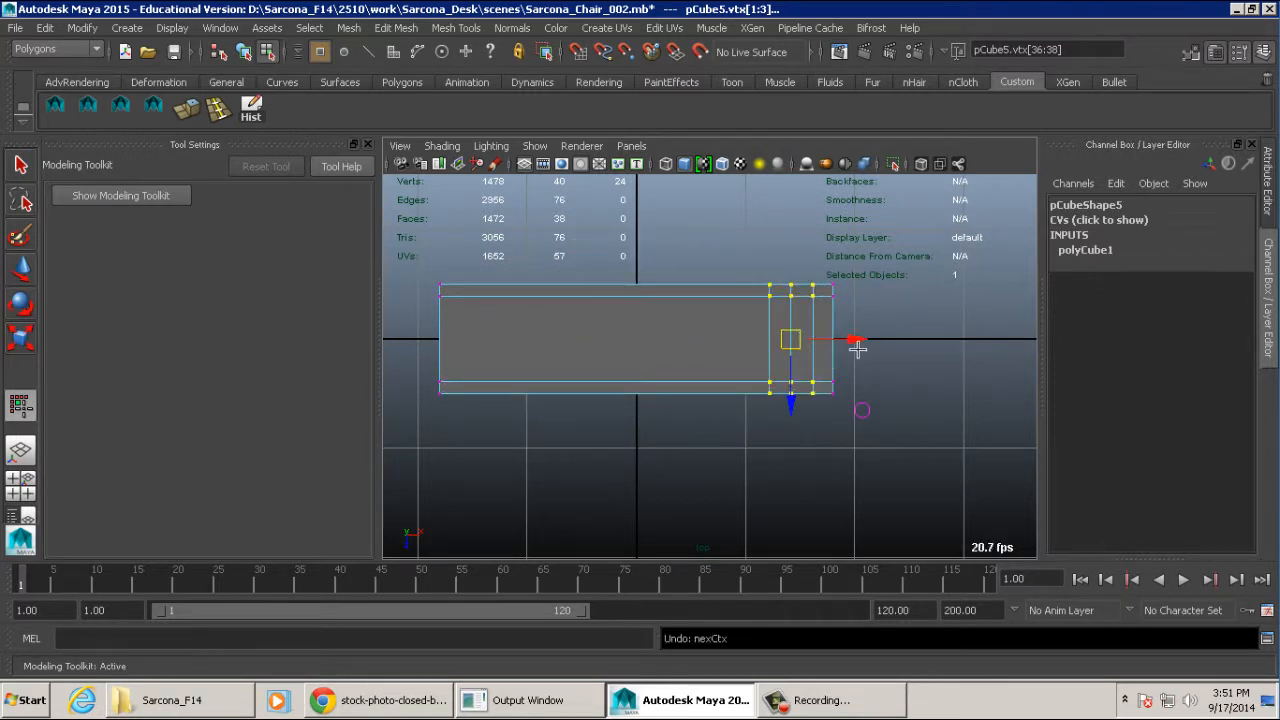
- Nudge the three inner vertex columns slightly along the X axis toward the book block's right end
{"action": "mouse_move", "coordinate": [857, 340]}
{"action": "left_mouse_down"}
{"action": "mouse_move", "coordinate": [530, 342]}
{"action": "mouse_move", "coordinate": [859, 340]}
{"action": "left_mouse_up"}
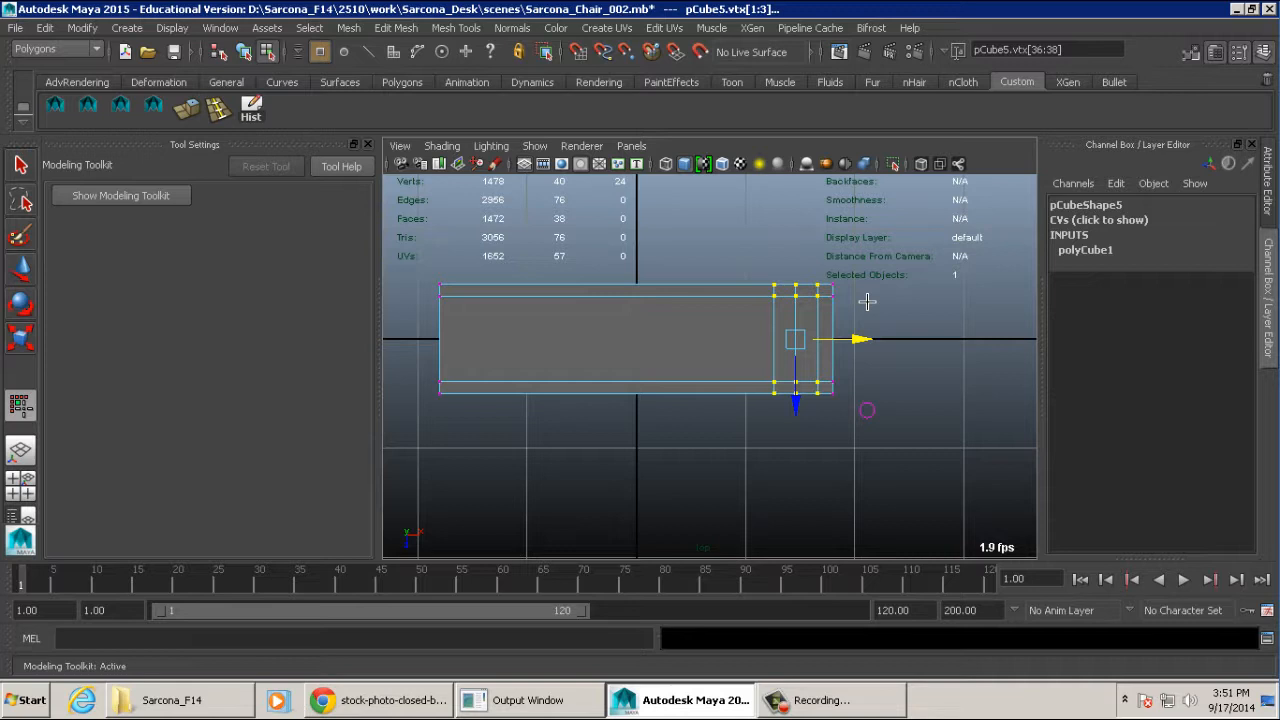
{"action": "middle_click_drag", "start_coordinate": [876, 312], "coordinate": [823, 346], "text": "alt"}
{"action": "right_click_drag", "start_coordinate": [823, 346], "coordinate": [1114, 371], "text": "alt"}
{"action": "middle_click_drag", "start_coordinate": [874, 351], "coordinate": [809, 351], "text": "alt"}
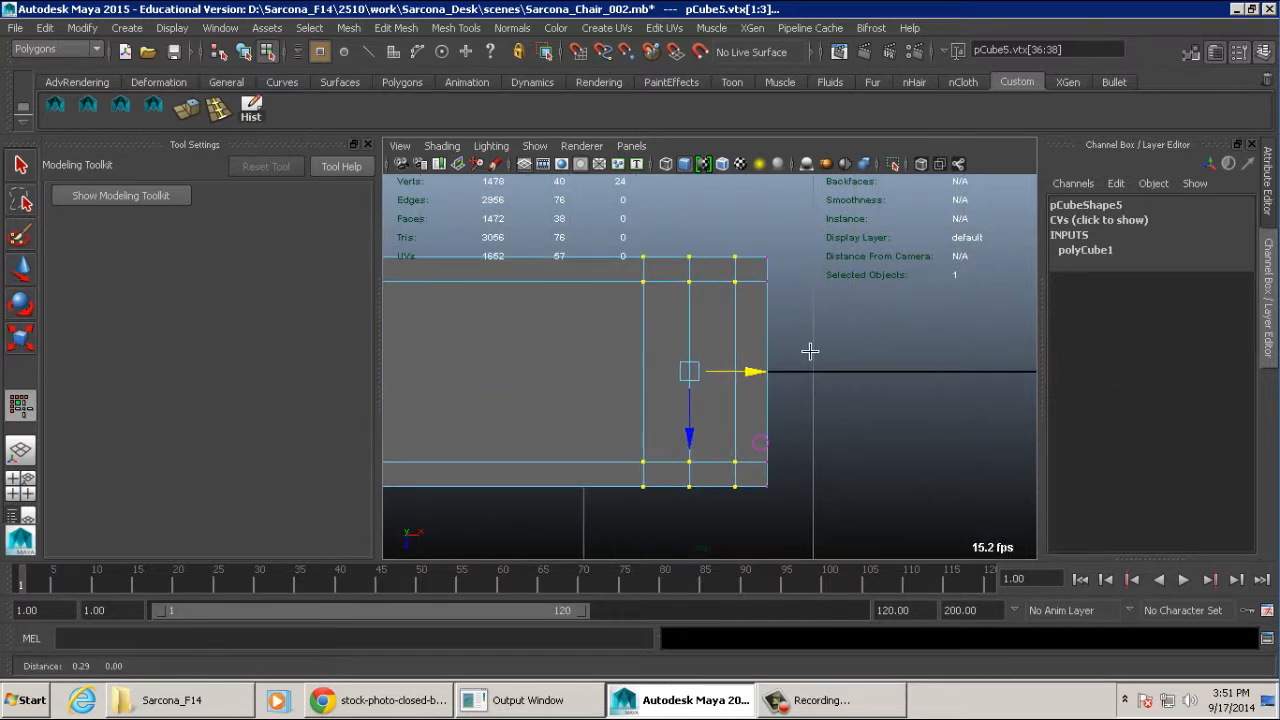
{"action": "right_click_drag", "start_coordinate": [809, 351], "coordinate": [889, 343], "text": "alt"}
- Bevel the right end's two outer corners by scaling their vertices together along Z and moving them inward along X
{"action": "left_click_drag", "start_coordinate": [786, 235], "coordinate": [799, 243]}
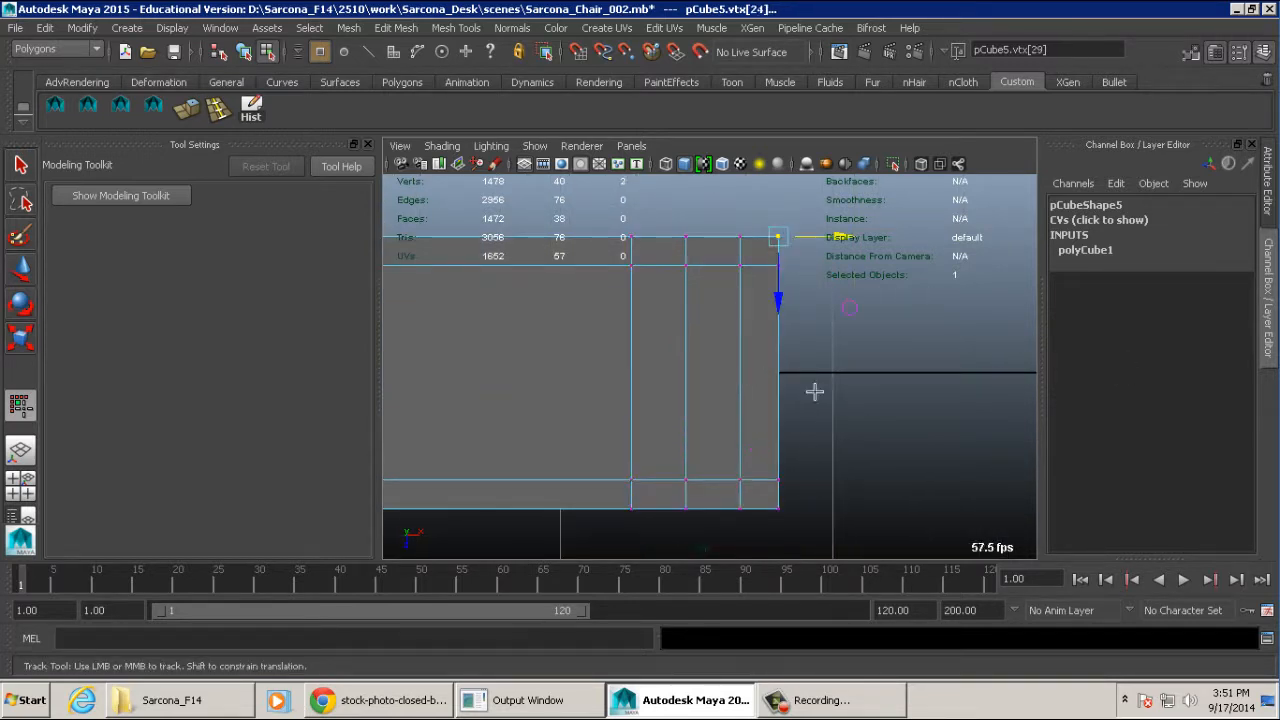
{"action": "left_click_drag", "start_coordinate": [755, 488], "coordinate": [797, 529], "text": "shift"}
{"action": "key", "text": "w"}
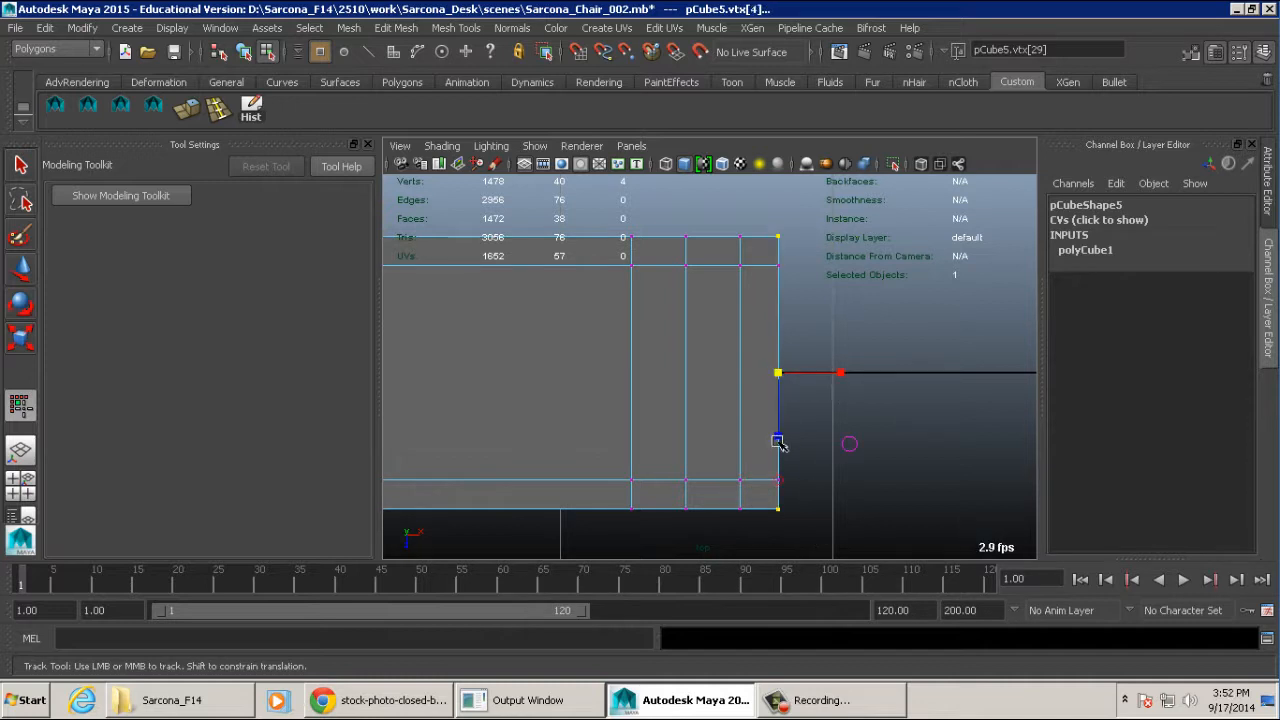
{"action": "left_click_drag", "start_coordinate": [778, 441], "coordinate": [807, 377]}
{"action": "key", "text": "w"}
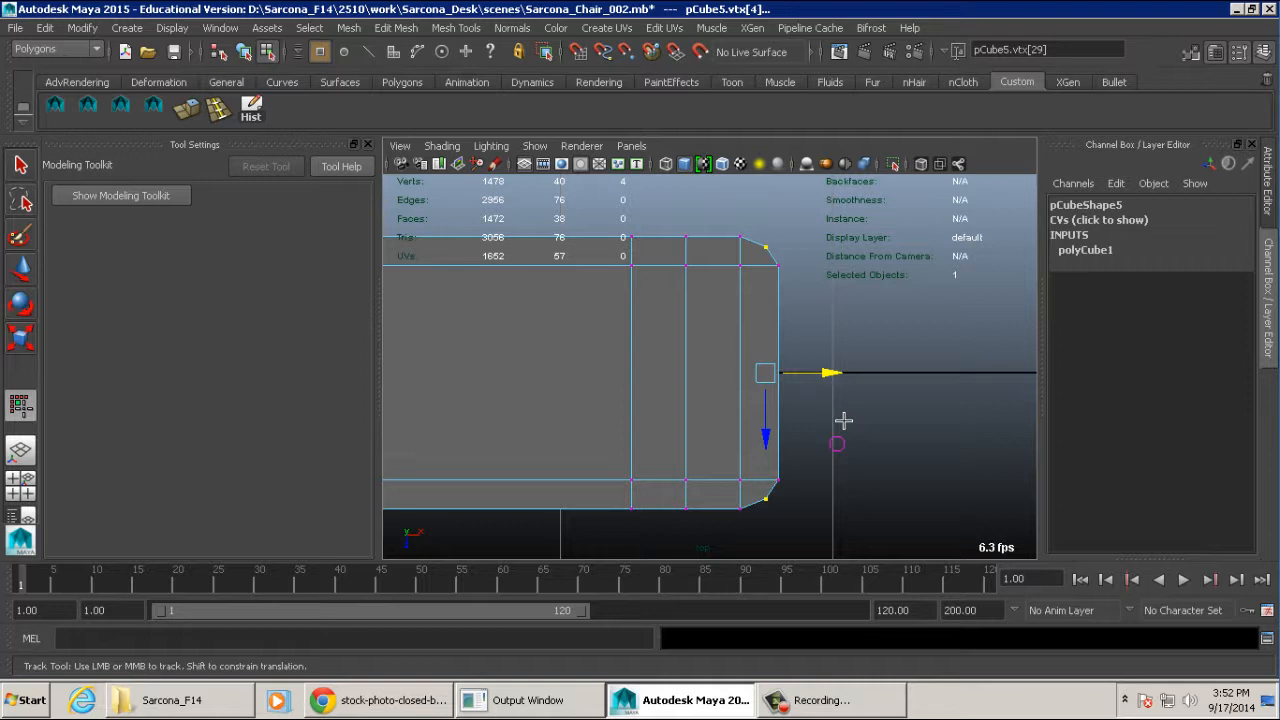
- Scale the middle inner column's outermost vertices toward each other along Z to form a shallow groove on both covers
{"action": "left_click_drag", "start_coordinate": [680, 491], "coordinate": [707, 521]}
{"action": "left_click_drag", "start_coordinate": [673, 248], "coordinate": [722, 212], "text": "shift"}
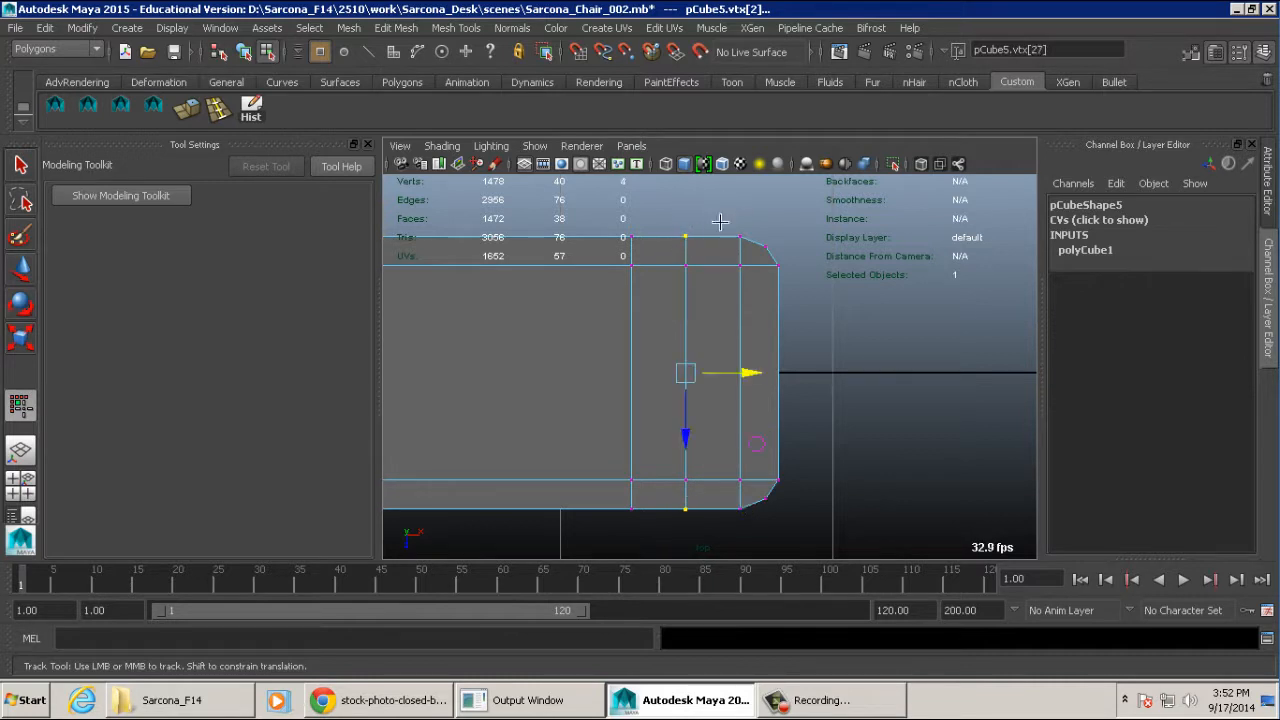
{"action": "key", "text": "r"}
{"action": "left_click_drag", "start_coordinate": [688, 434], "coordinate": [689, 365]}
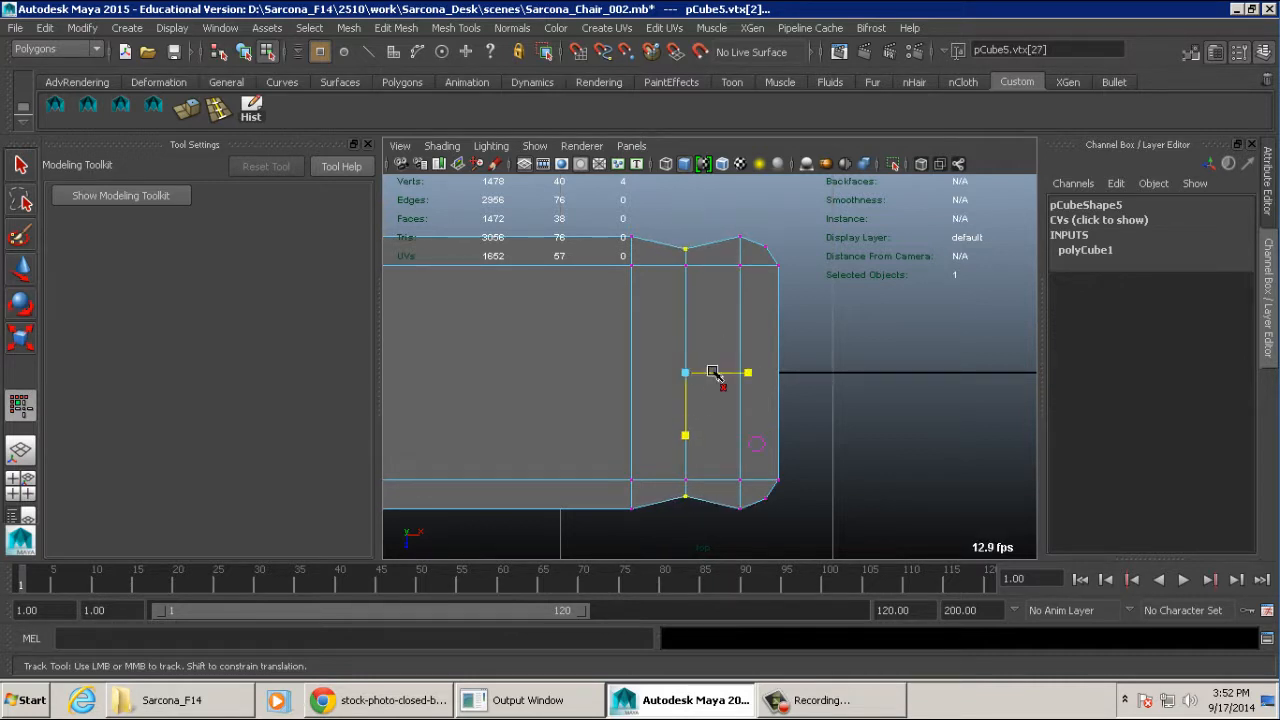
{"action": "middle_click_drag", "start_coordinate": [717, 374], "coordinate": [897, 374], "text": "alt"}
{"action": "right_click_drag", "start_coordinate": [895, 372], "coordinate": [808, 372], "text": "alt"}
{"action": "middle_click_drag", "start_coordinate": [808, 372], "coordinate": [901, 355], "text": "alt"}
{"action": "left_click", "coordinate": [901, 355], "text": "alt"}
{"action": "right_click_drag", "start_coordinate": [901, 355], "coordinate": [880, 356], "text": "alt"}
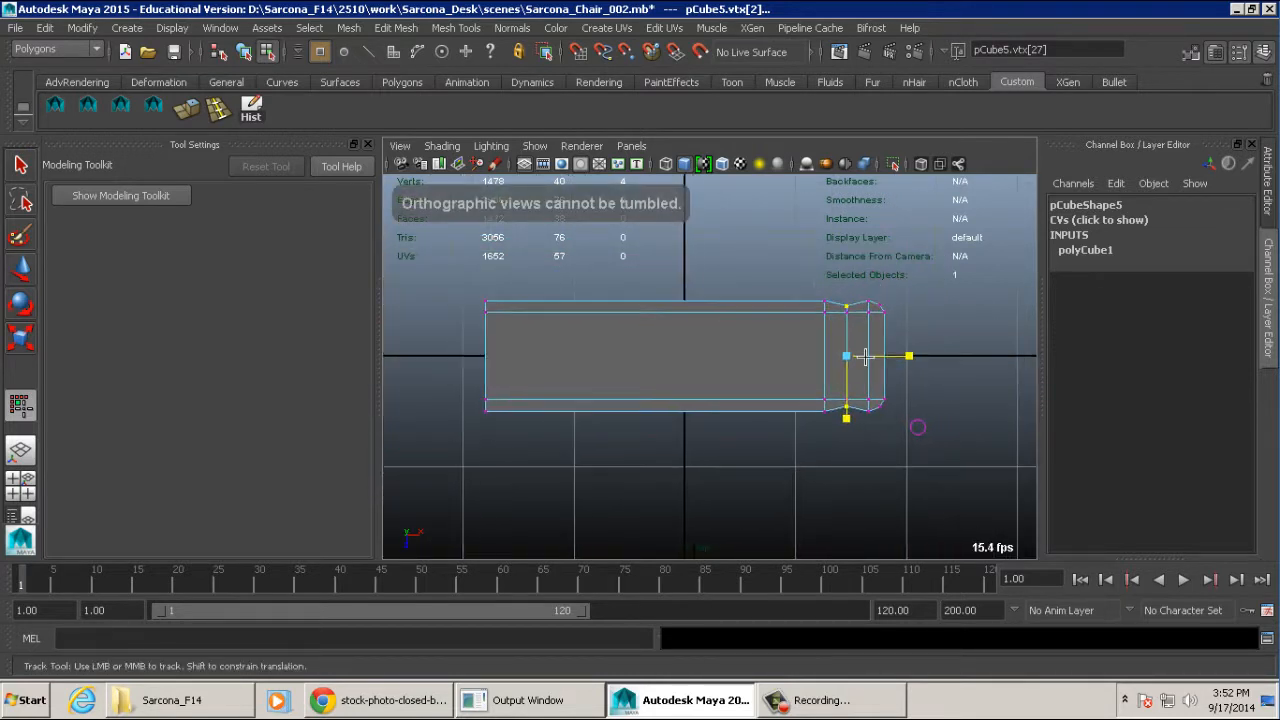
{"action": "middle_click_drag", "start_coordinate": [880, 356], "coordinate": [835, 355], "text": "alt"}
{"action": "right_click_drag", "start_coordinate": [835, 355], "coordinate": [837, 355], "text": "alt"}
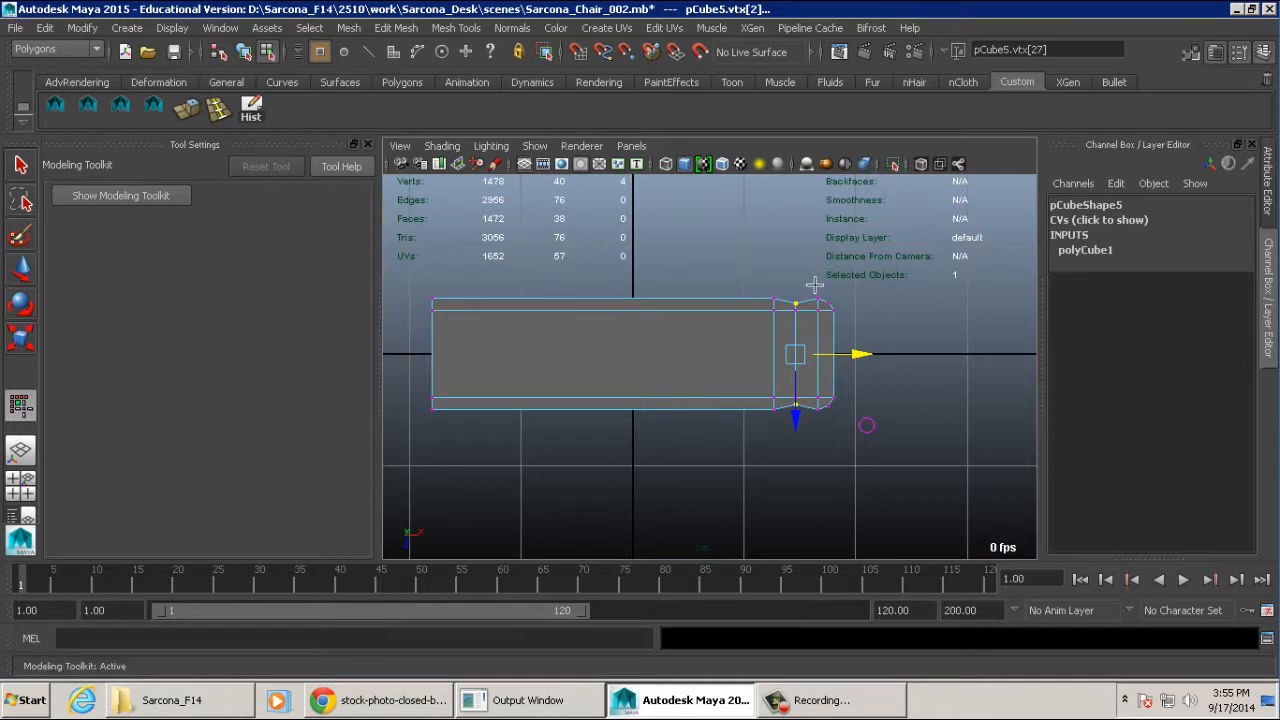
- Move the leftmost inner vertex column away from the groove along X, toward the middle of the book block
{"action": "right_click_drag", "start_coordinate": [733, 293], "coordinate": [934, 323], "text": "alt"}
{"action": "middle_click_drag", "start_coordinate": [934, 323], "coordinate": [864, 327], "text": "alt"}
{"action": "right_click_drag", "start_coordinate": [864, 327], "coordinate": [938, 364], "text": "alt"}
{"action": "left_click_drag", "start_coordinate": [763, 209], "coordinate": [681, 505]}
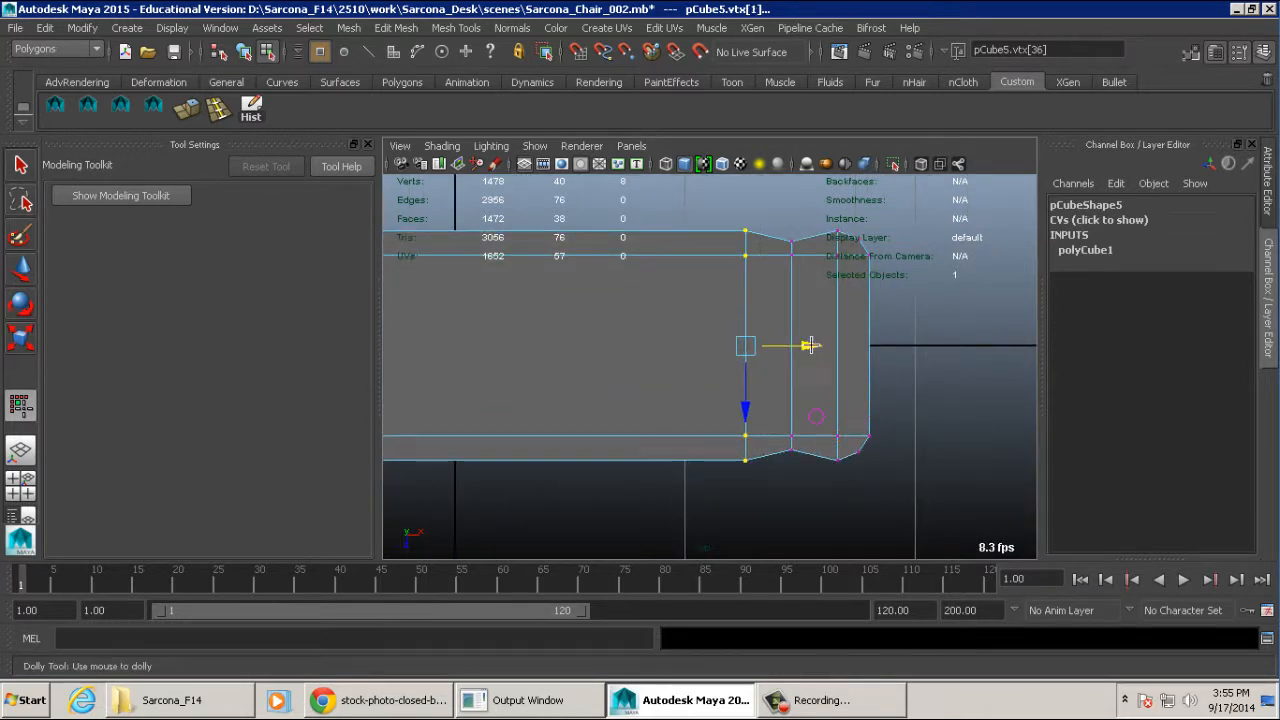
{"action": "left_click_drag", "start_coordinate": [815, 348], "coordinate": [653, 348]}
- Reposition the grooved vertex column along X so it sits close beside the last inner column at the beveled end
{"action": "left_click_drag", "start_coordinate": [778, 205], "coordinate": [788, 504]}
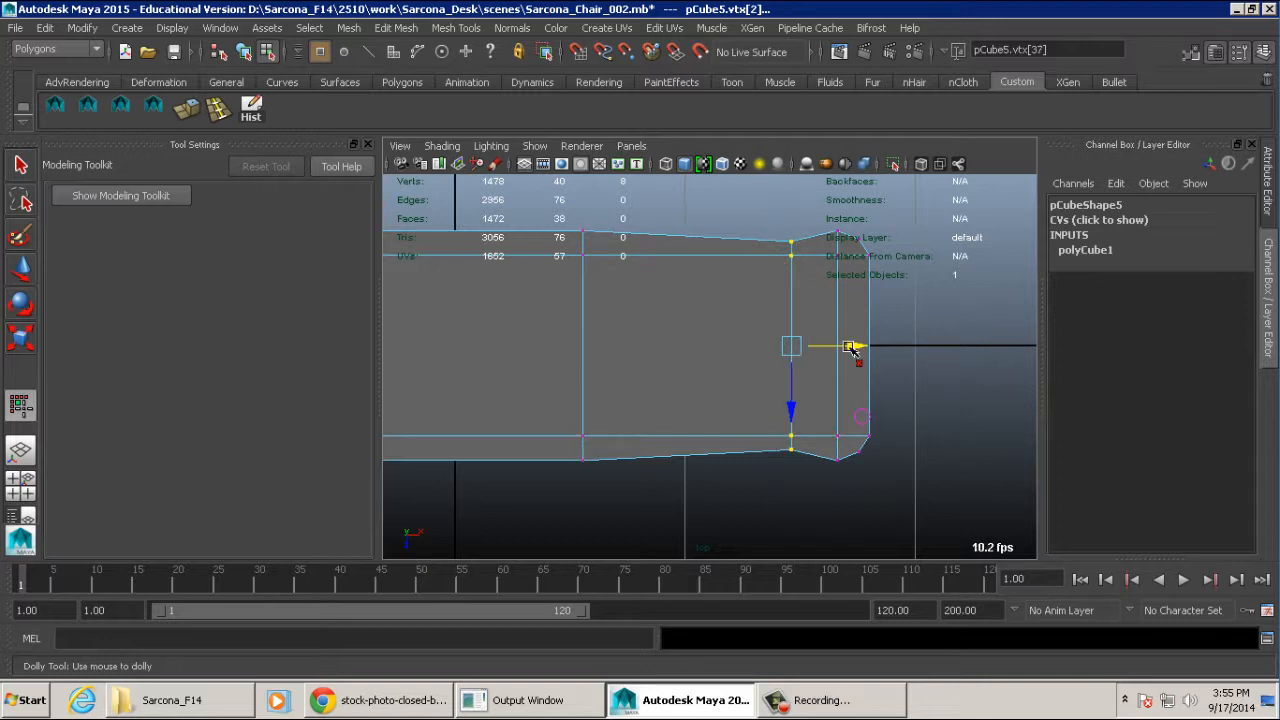
{"action": "left_click_drag", "start_coordinate": [850, 347], "coordinate": [764, 347]}
{"action": "right_click_drag", "start_coordinate": [870, 356], "coordinate": [809, 356], "text": "alt"}
{"action": "left_click", "coordinate": [809, 356], "text": "alt"}
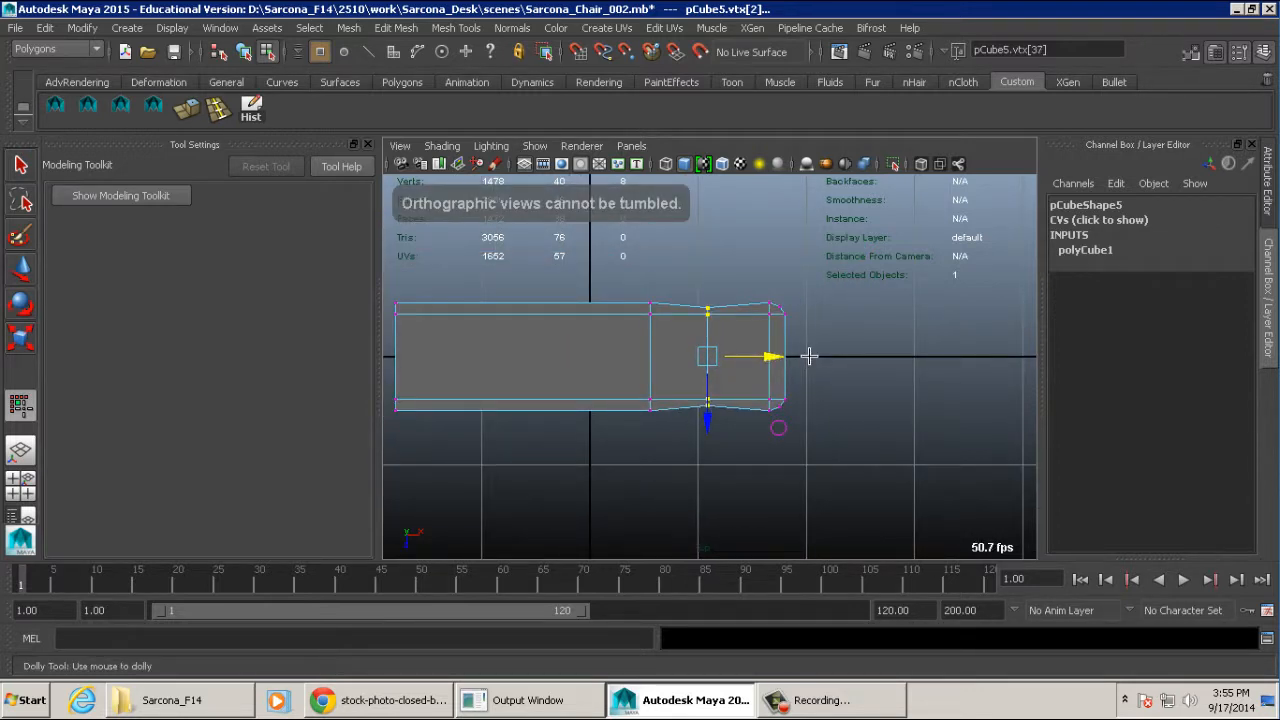
{"action": "right_click_drag", "start_coordinate": [740, 363], "coordinate": [1126, 366], "text": "alt"}
{"action": "middle_click_drag", "start_coordinate": [824, 355], "coordinate": [799, 376], "text": "alt"}
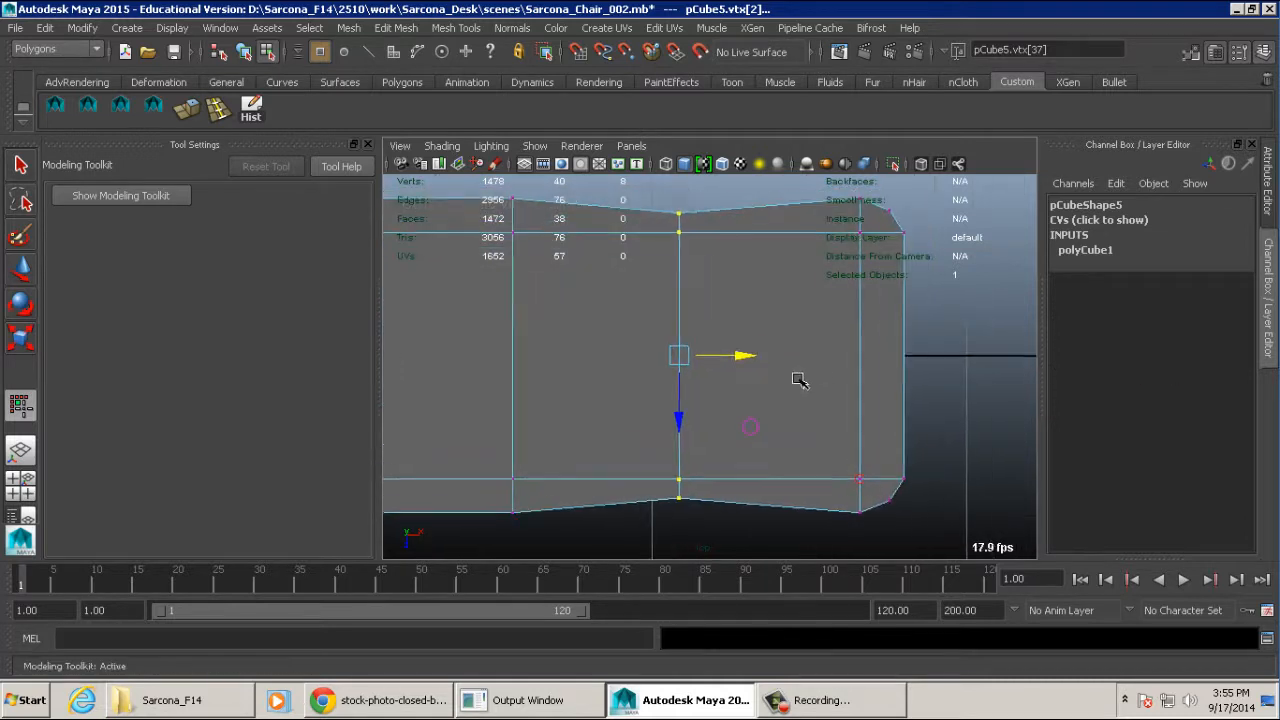
{"action": "left_click_drag", "start_coordinate": [744, 360], "coordinate": [890, 357]}
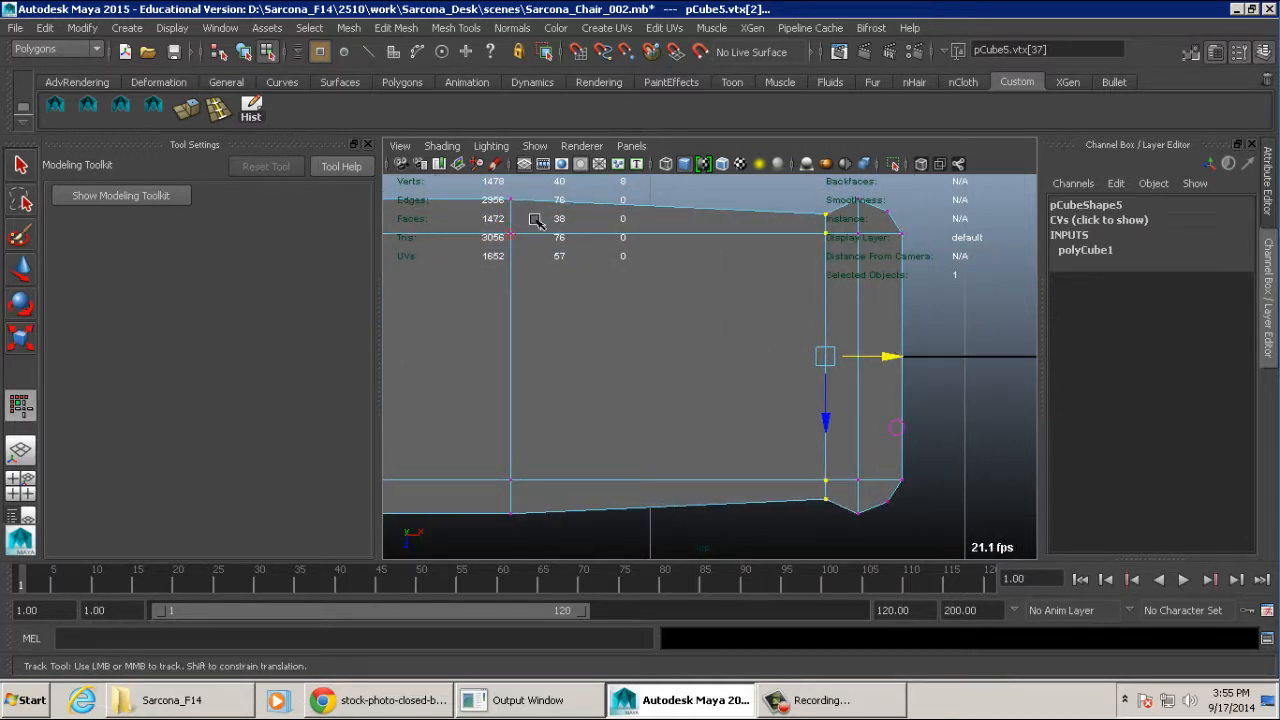
- Move the far inner vertex column along X close beside the groove, and center the grooved column between its two neighbours
{"action": "left_click_drag", "start_coordinate": [492, 190], "coordinate": [563, 552]}
{"action": "left_click_drag", "start_coordinate": [582, 368], "coordinate": [868, 353]}
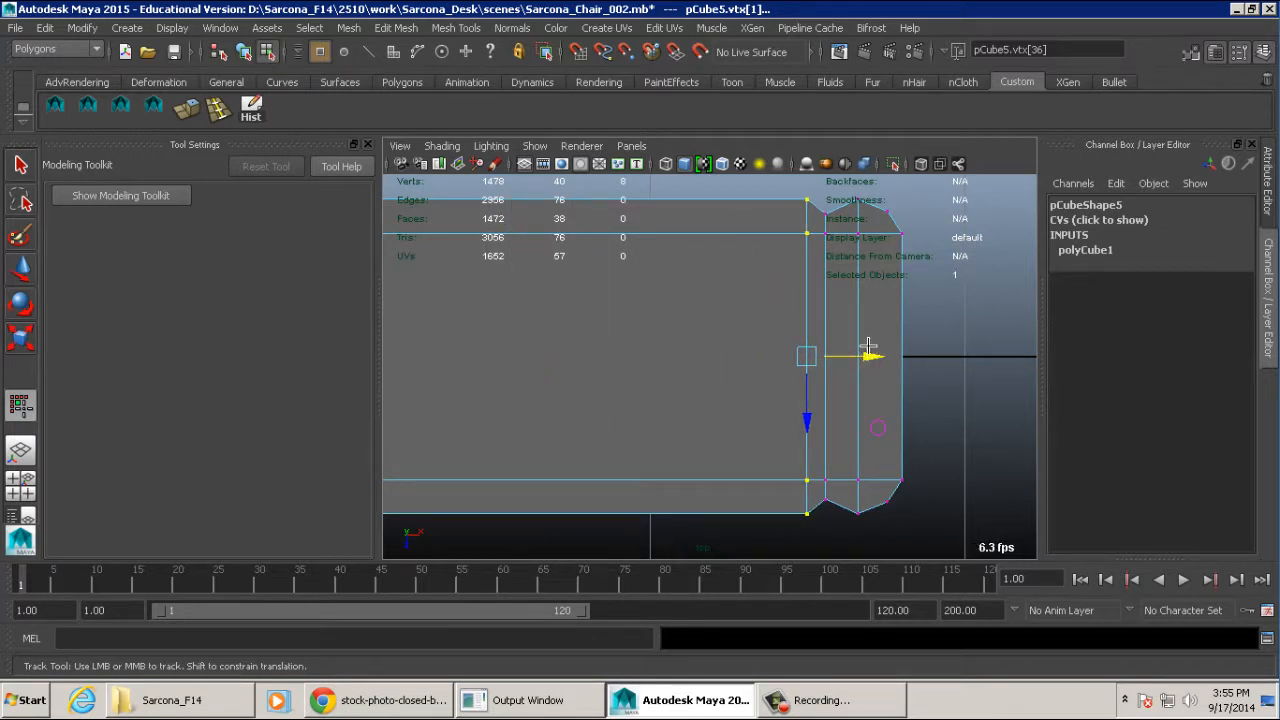
{"action": "left_click_drag", "start_coordinate": [833, 490], "coordinate": [839, 509]}
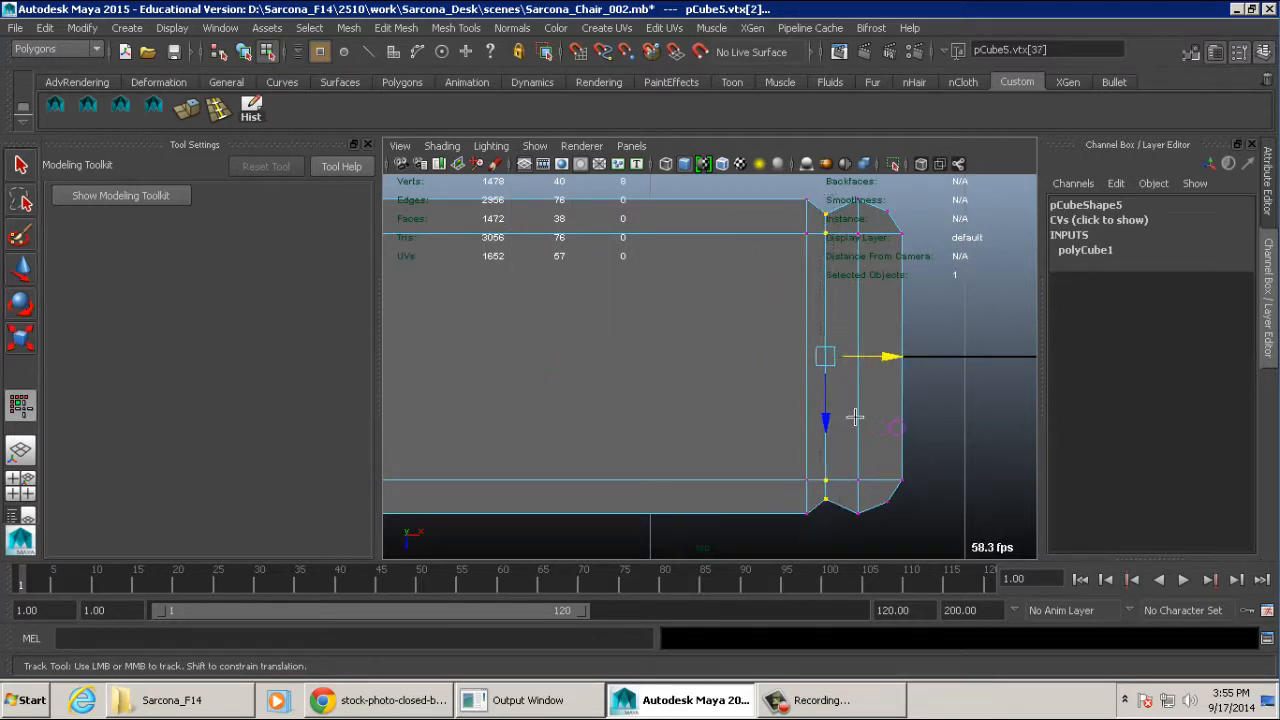
{"action": "left_click_drag", "start_coordinate": [876, 357], "coordinate": [882, 356]}
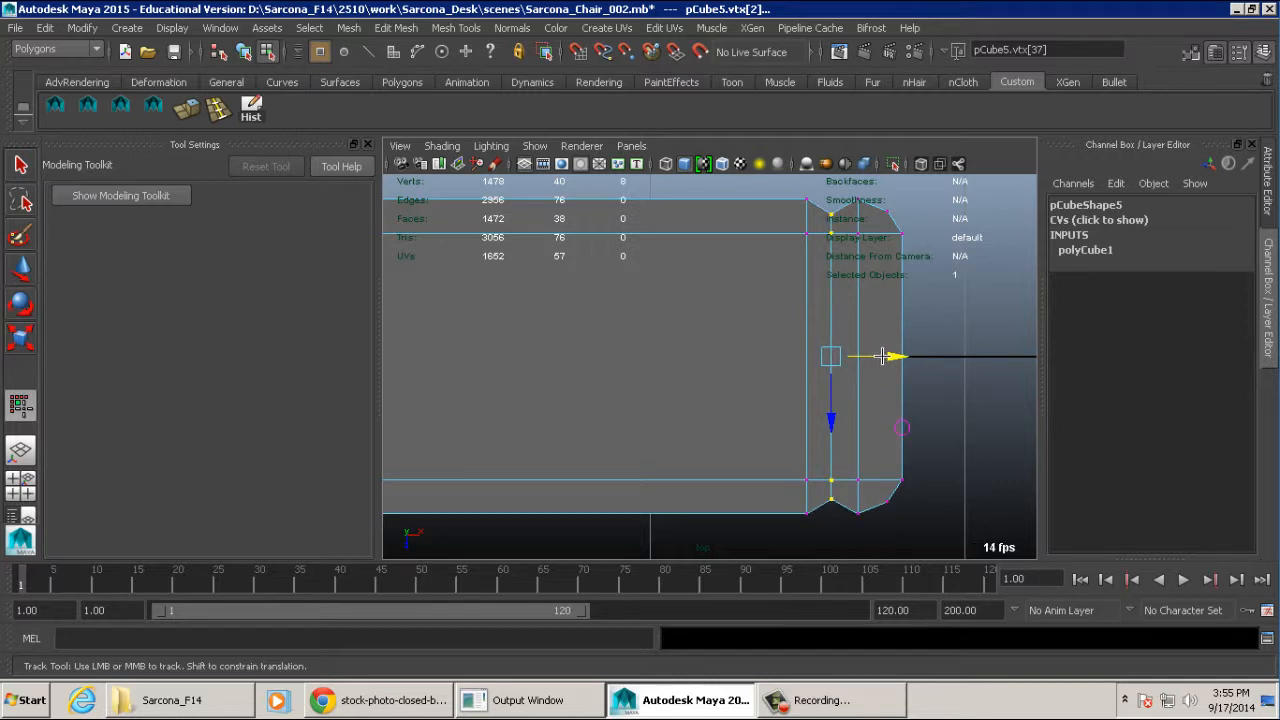
{"action": "right_click_drag", "start_coordinate": [913, 405], "coordinate": [818, 414], "text": "alt"}
{"action": "middle_click_drag", "start_coordinate": [818, 414], "coordinate": [920, 419], "text": "alt"}
{"action": "right_click_drag", "start_coordinate": [920, 419], "coordinate": [763, 419], "text": "alt"}
{"action": "middle_click_drag", "start_coordinate": [763, 419], "coordinate": [851, 419], "text": "alt"}
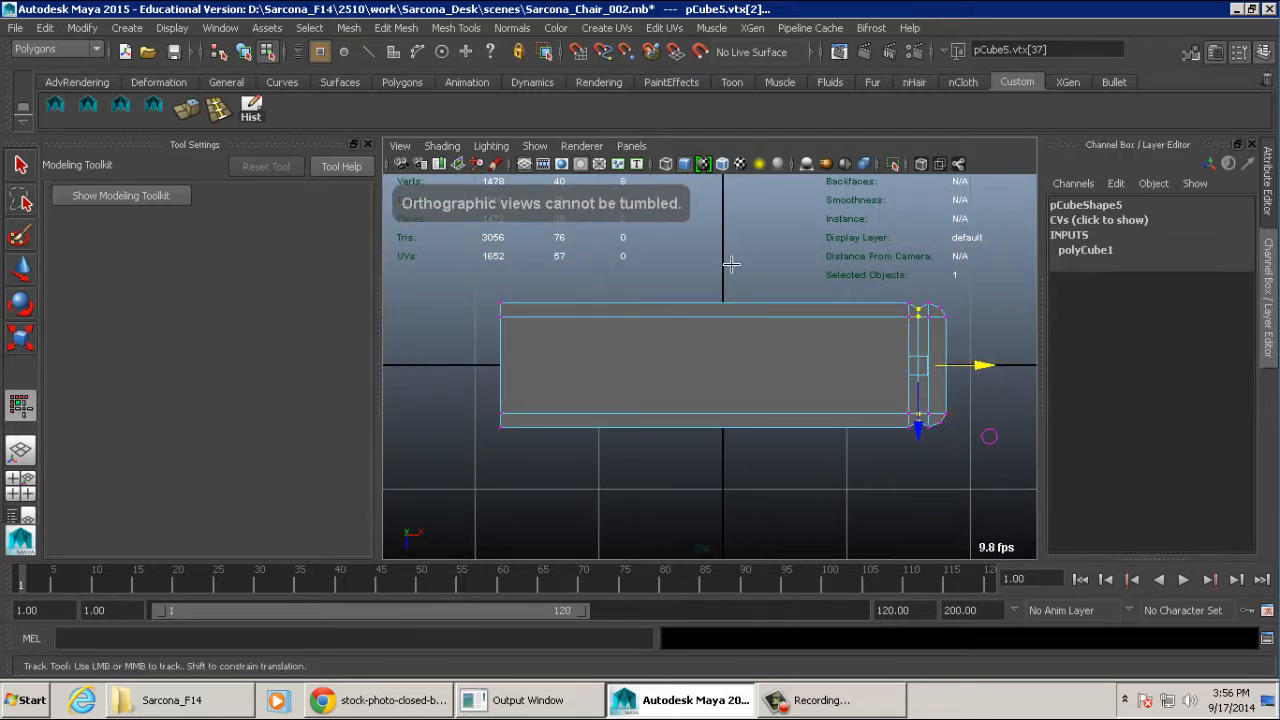
{"action": "left_click", "coordinate": [740, 345]}
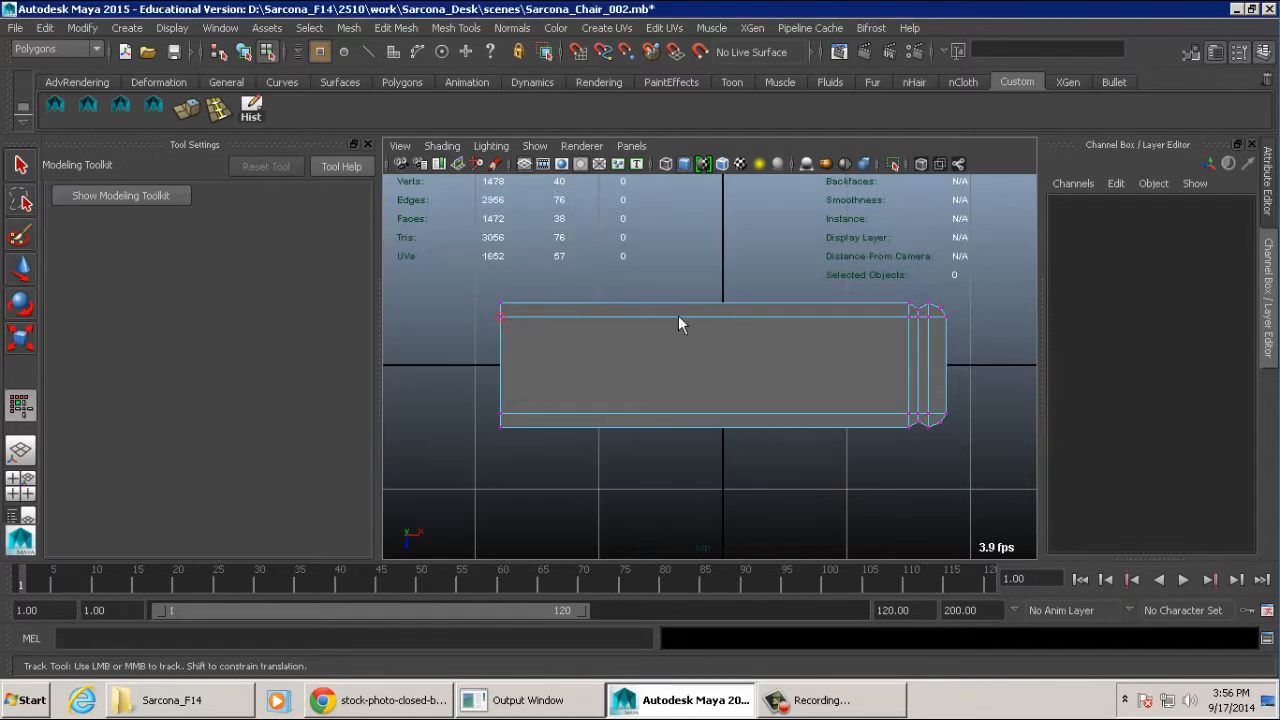
- Try moving a single inner corner vertex at the top of the book's open end, and undo the move
{"action": "key", "text": "space"}
{"action": "key", "text": "space"}
{"action": "left_click_drag", "start_coordinate": [783, 251], "coordinate": [790, 338], "text": "alt"}
{"action": "right_click_drag", "start_coordinate": [790, 338], "coordinate": [935, 328], "text": "alt"}
{"action": "left_click_drag", "start_coordinate": [650, 328], "coordinate": [712, 323], "text": "alt"}
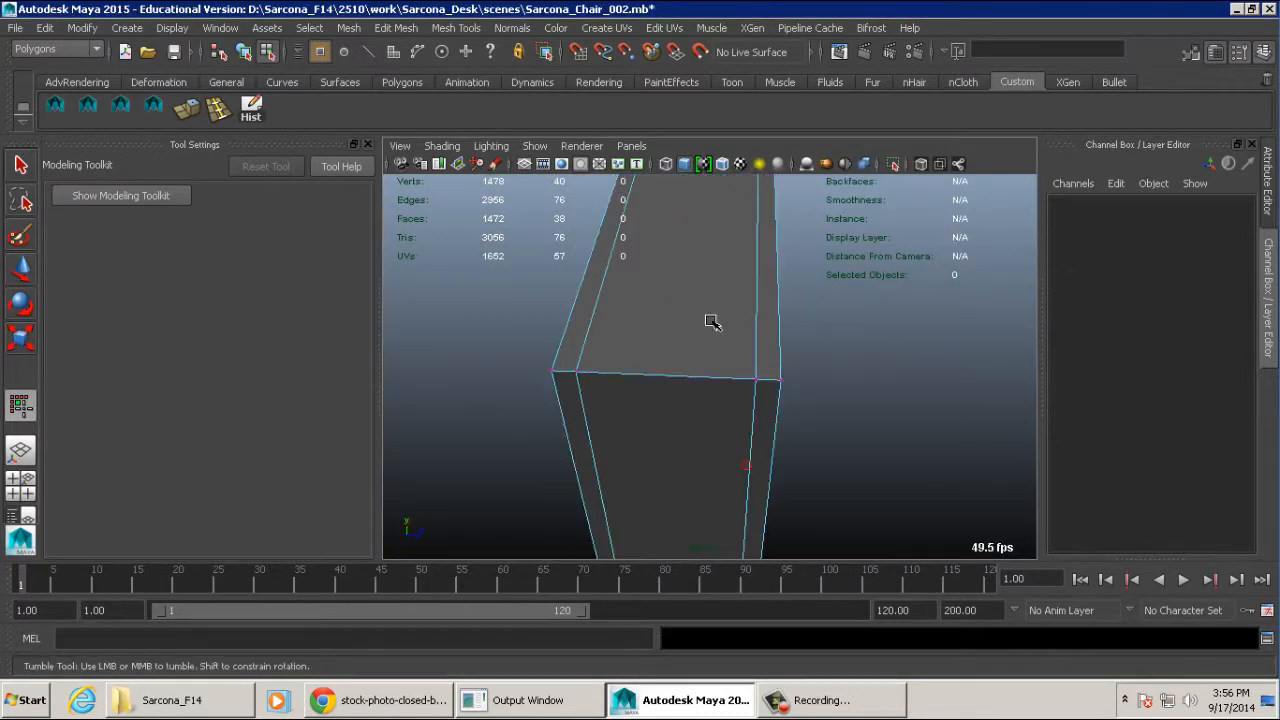
{"action": "left_click", "coordinate": [582, 370]}
{"action": "left_click_drag", "start_coordinate": [634, 382], "coordinate": [606, 388], "text": "alt"}
{"action": "right_click_drag", "start_coordinate": [606, 388], "coordinate": [680, 384], "text": "alt"}
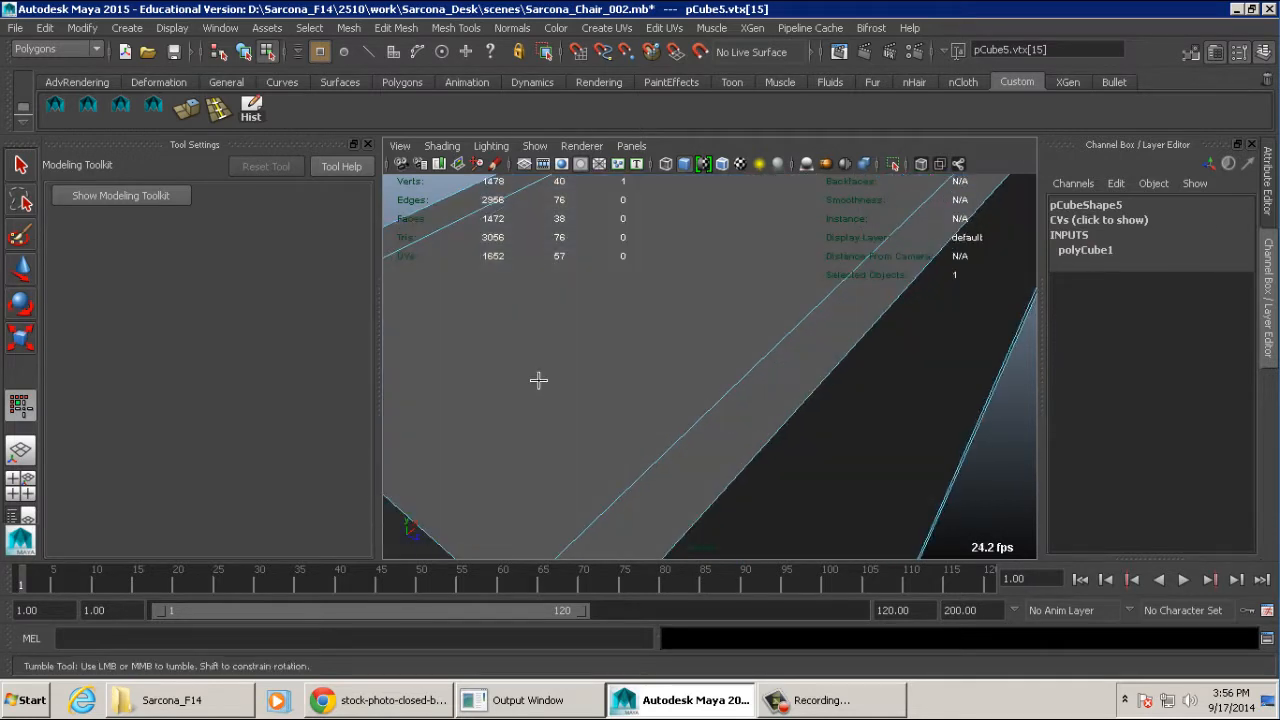
{"action": "right_click_drag", "start_coordinate": [538, 380], "coordinate": [603, 374], "text": "alt"}
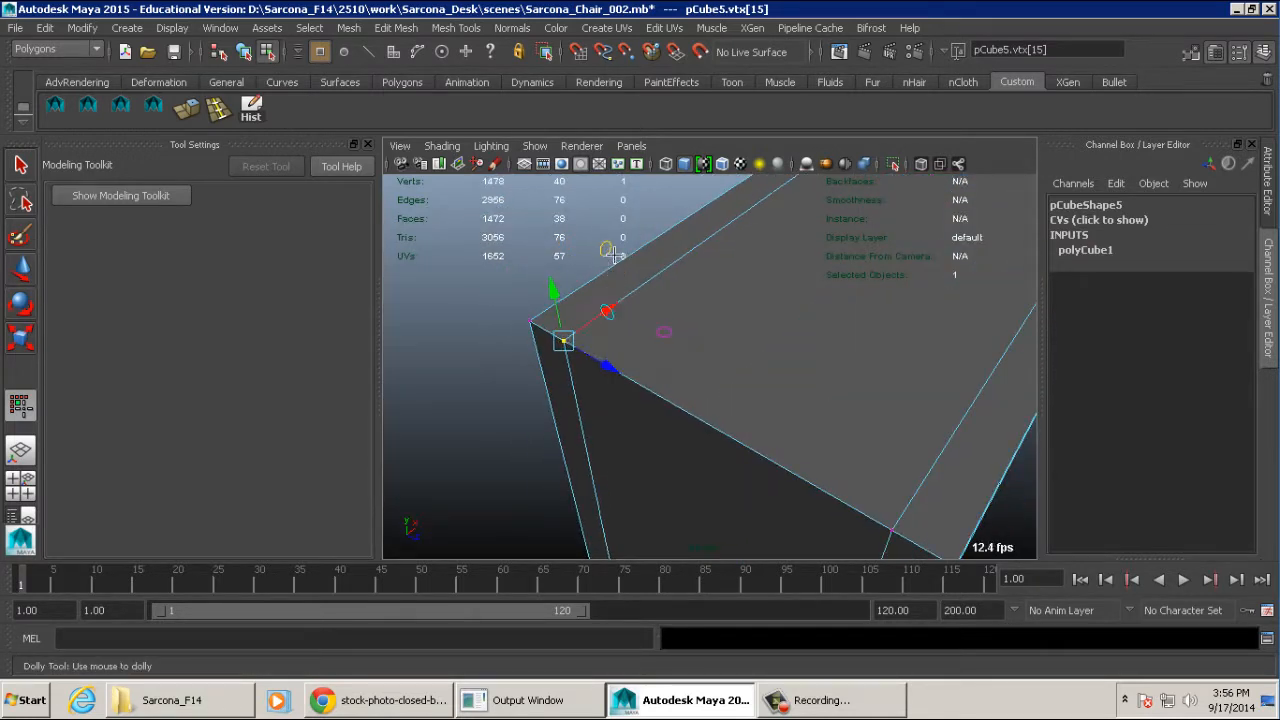
{"action": "mouse_move", "coordinate": [615, 256]}
{"action": "left_mouse_down"}
{"action": "mouse_move", "coordinate": [642, 264]}
{"action": "mouse_move", "coordinate": [617, 283]}
{"action": "mouse_move", "coordinate": [749, 317]}
{"action": "mouse_move", "coordinate": [642, 310]}
{"action": "mouse_move", "coordinate": [660, 306]}
{"action": "mouse_move", "coordinate": [649, 248]}
{"action": "mouse_move", "coordinate": [617, 202]}
{"action": "mouse_move", "coordinate": [609, 259]}
{"action": "left_mouse_up"}
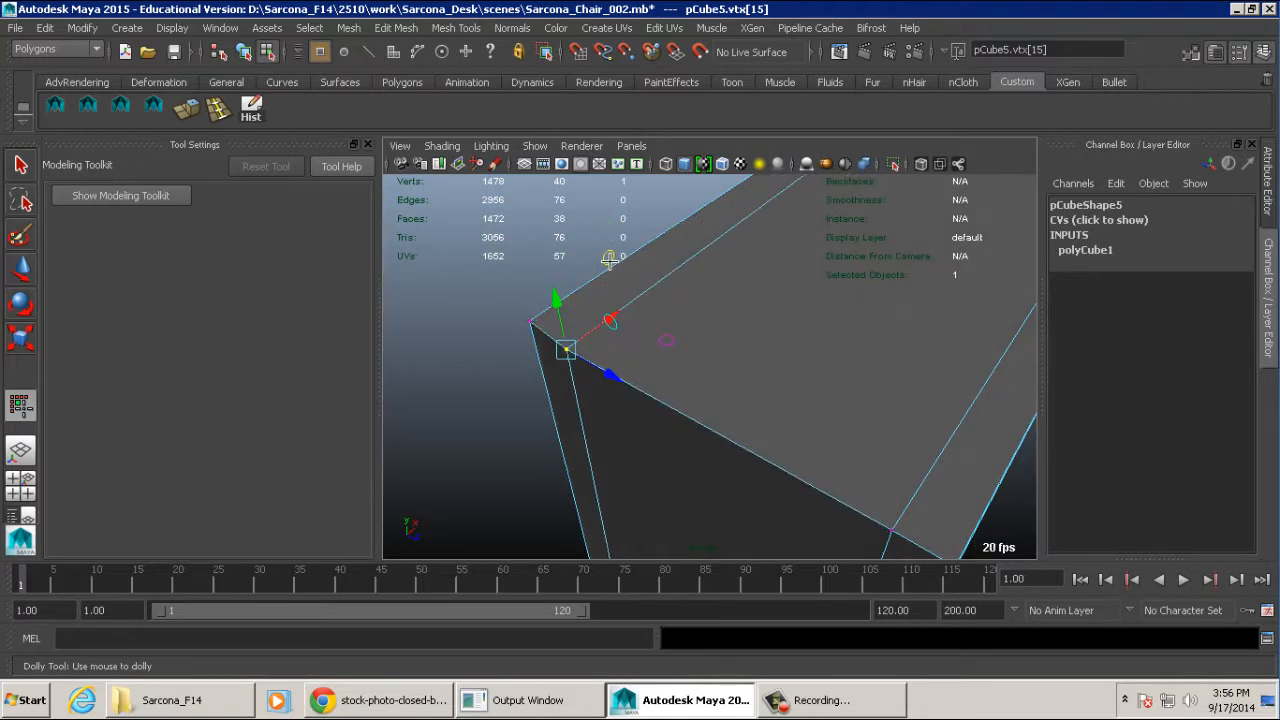
{"action": "key", "text": "ctrl+z"}
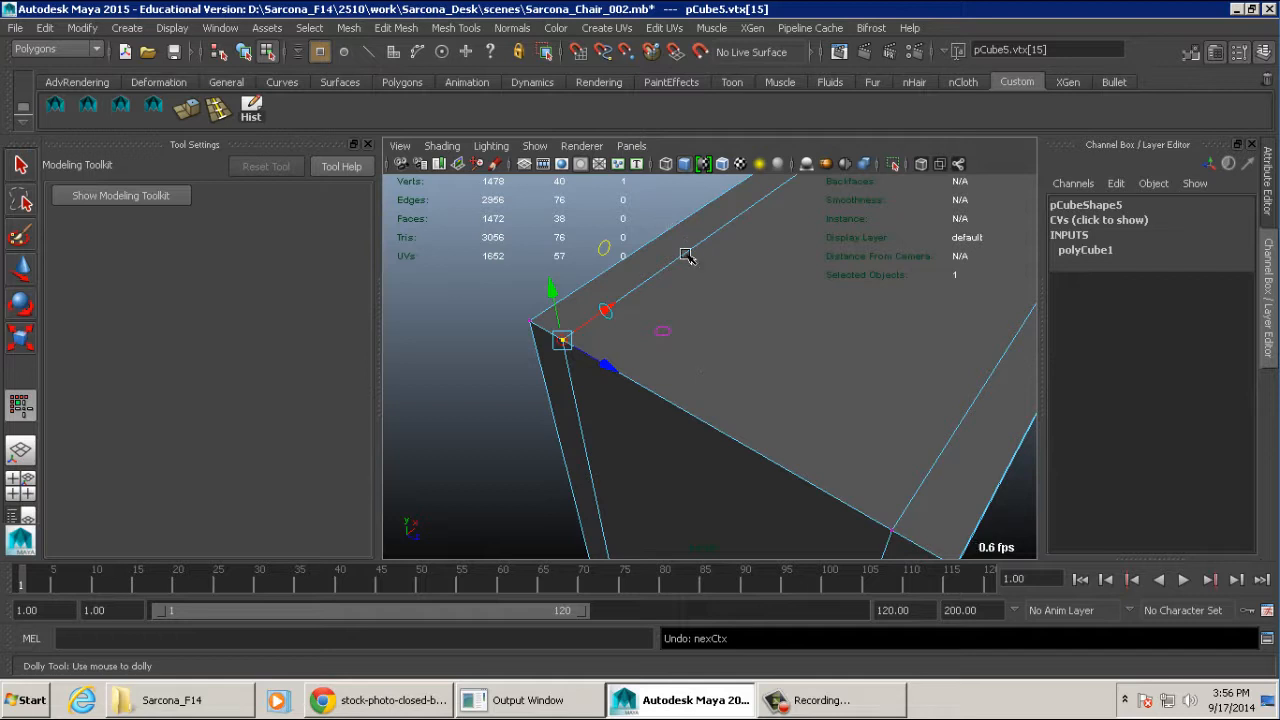
- In face mode, select the central faces running through the book block from the open end up to the spine, excluding covers and spine
{"action": "key", "text": "space"}
{"action": "key", "text": "space"}
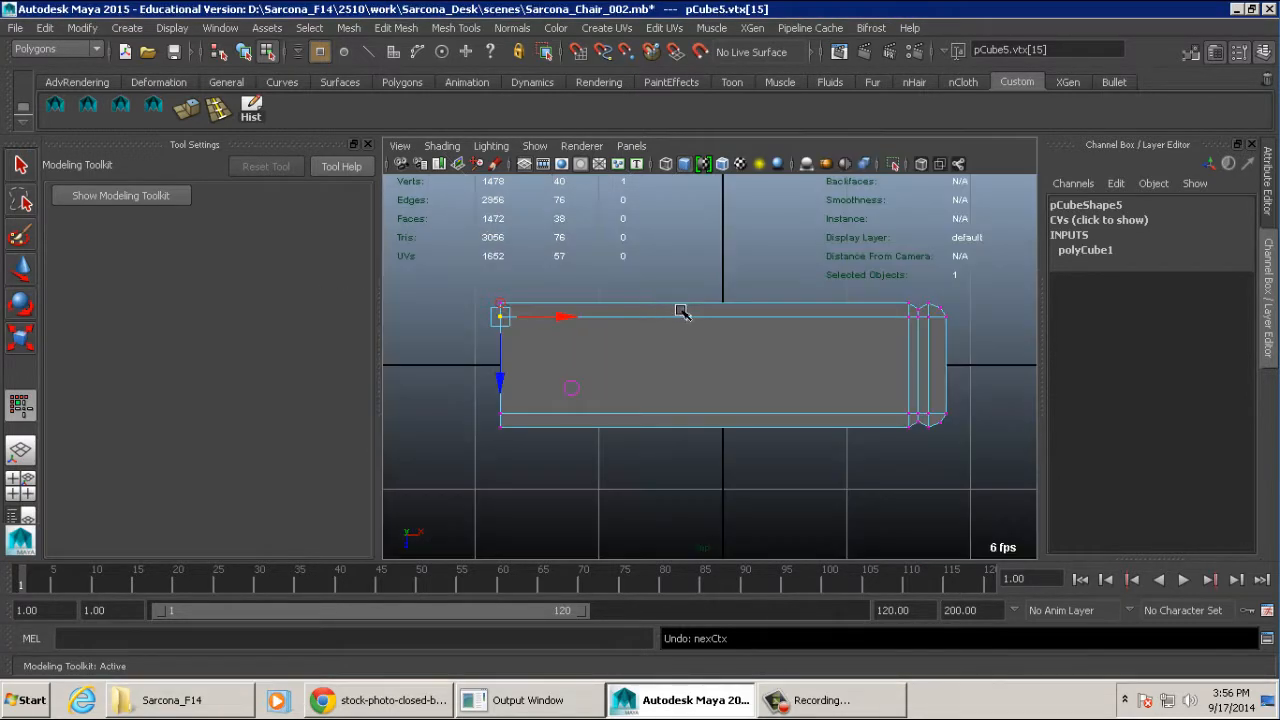
{"action": "right_click", "coordinate": [692, 318]}
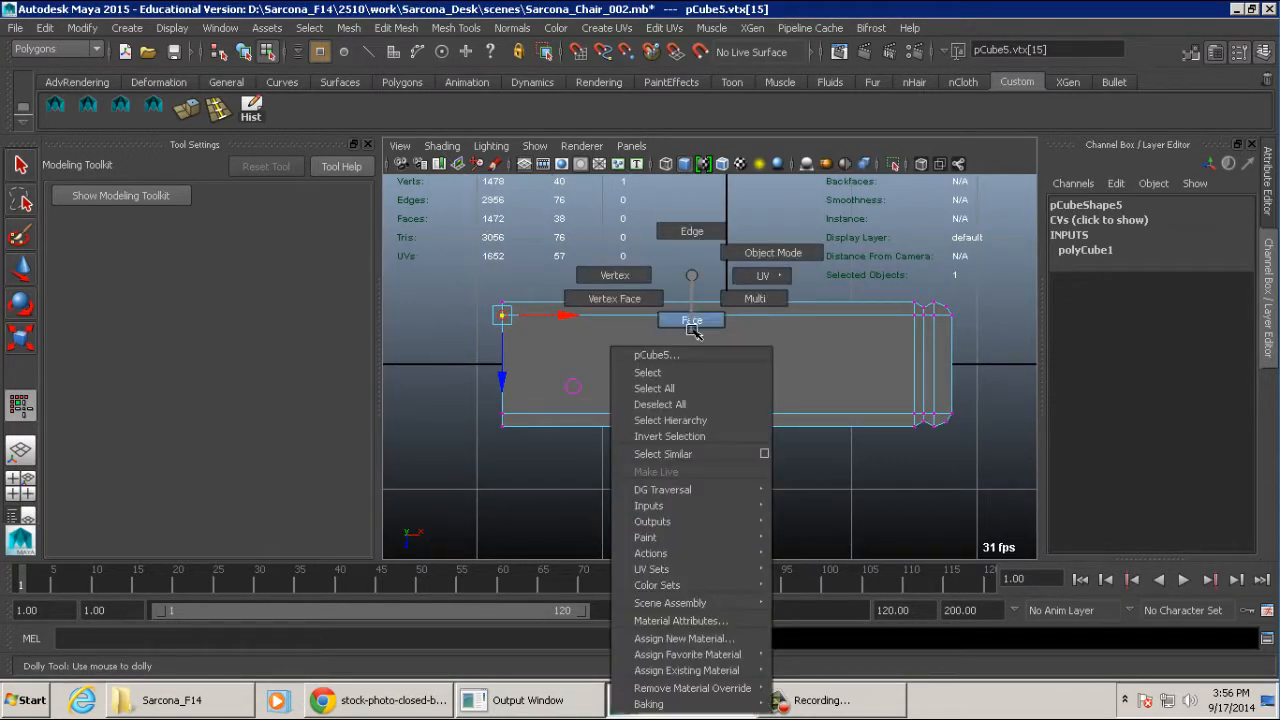
{"action": "left_click", "coordinate": [692, 318]}
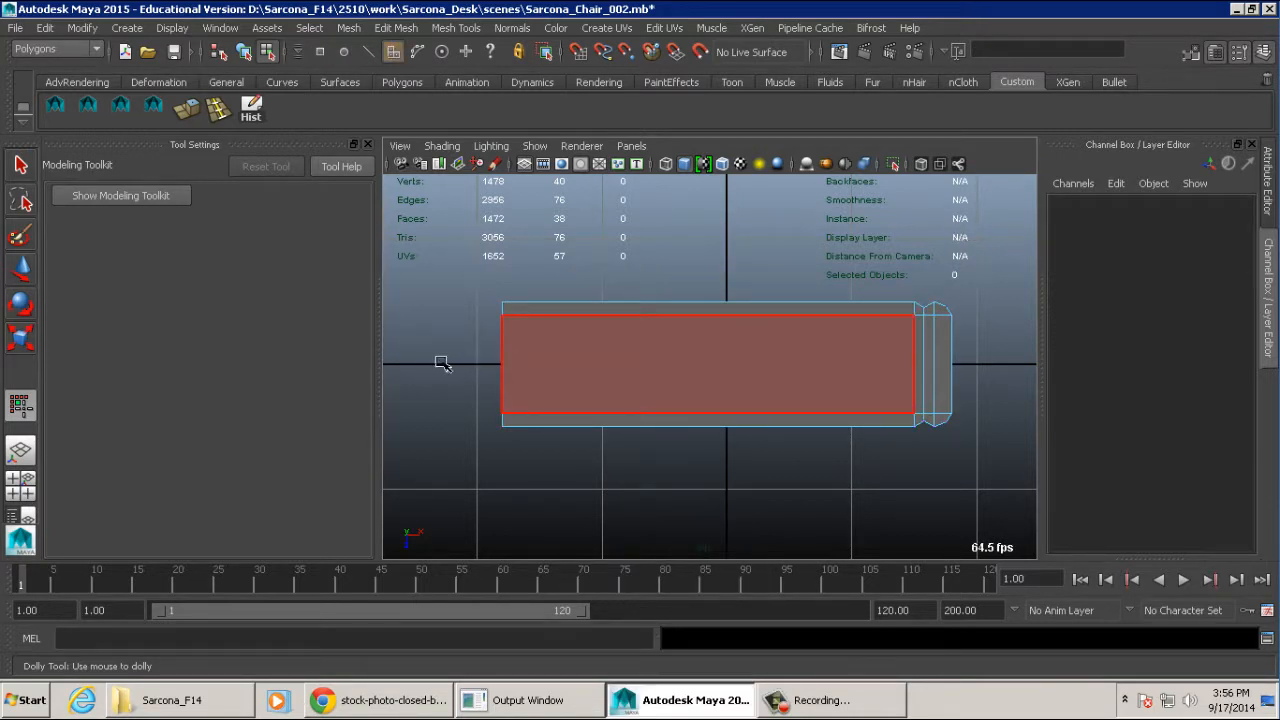
{"action": "left_click_drag", "start_coordinate": [424, 360], "coordinate": [936, 357]}
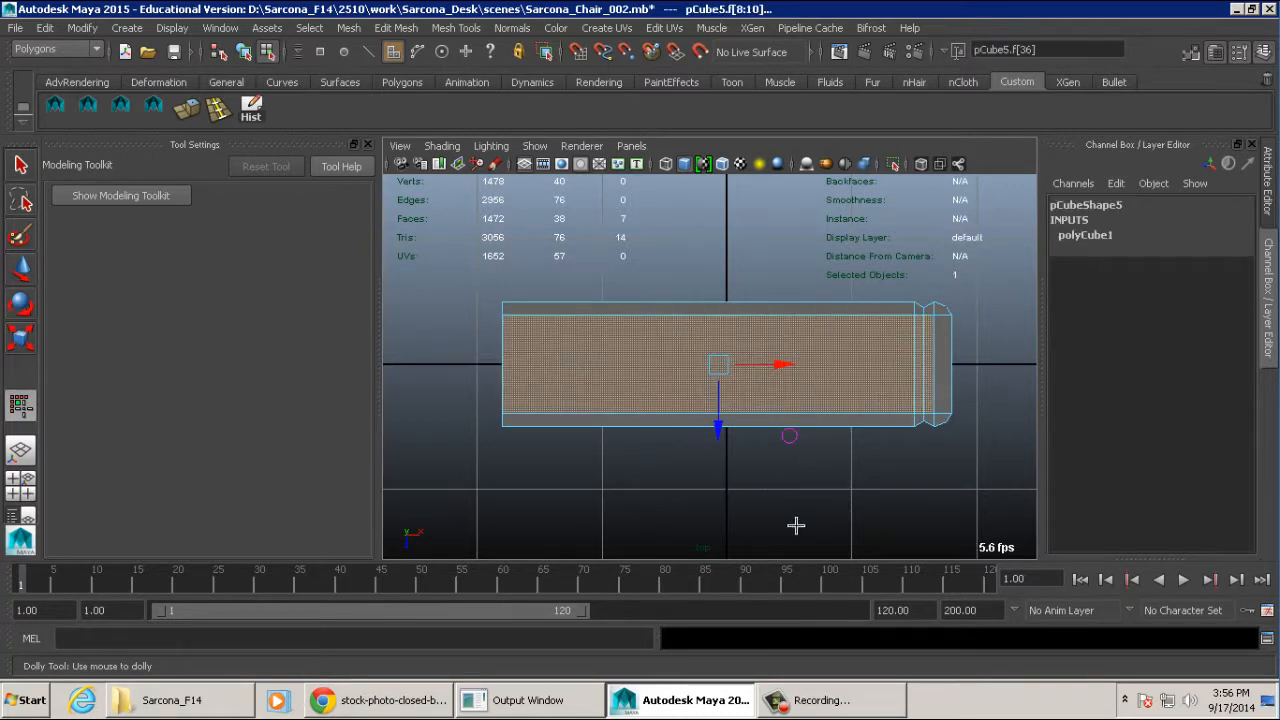
{"action": "key", "text": "q"}
{"action": "right_click", "coordinate": [576, 340]}
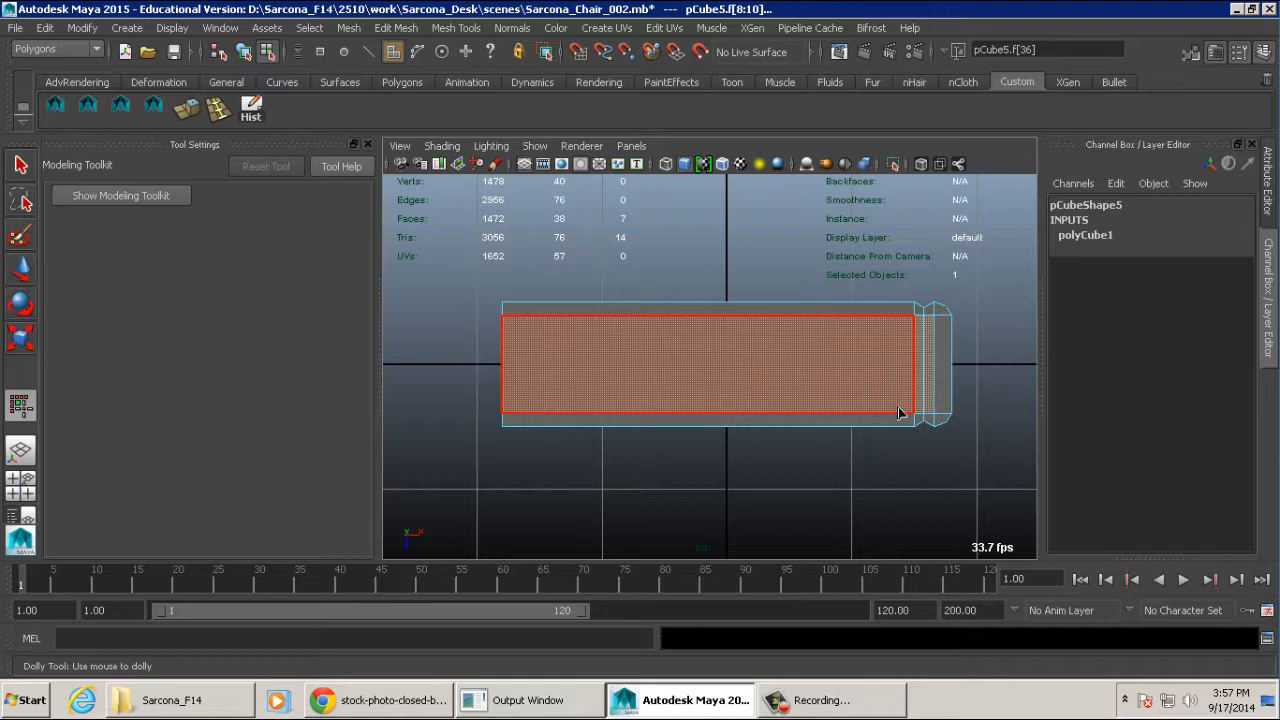
- Examine the selected page faces on the book's top, bottom and open end from several angles in the perspective view
{"action": "key", "text": "space"}
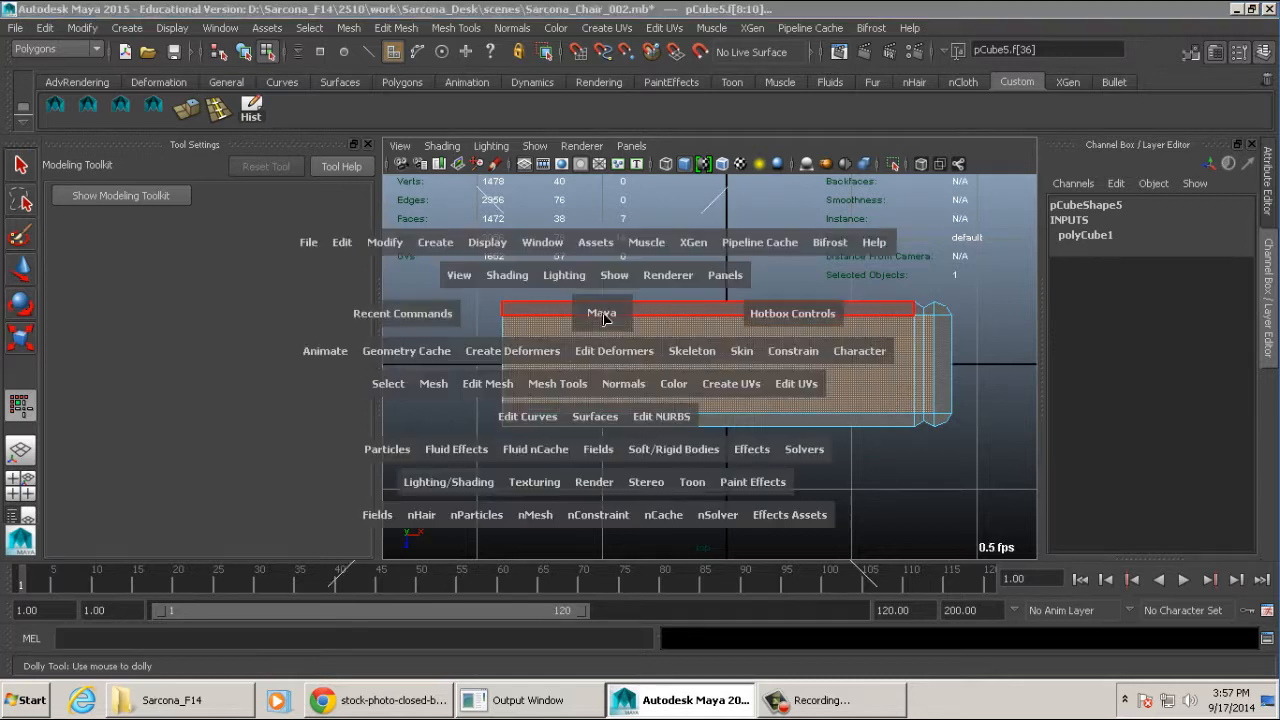
{"action": "key", "text": "space"}
{"action": "key", "text": "space"}
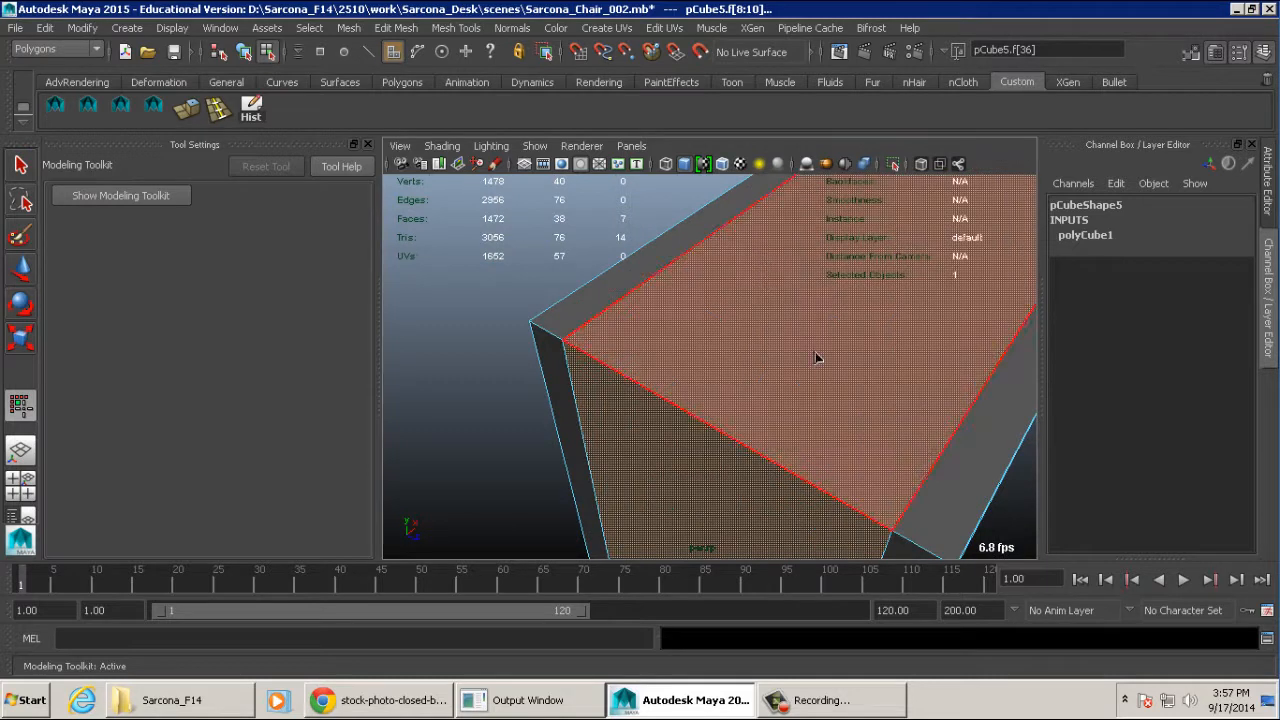
{"action": "right_click_drag", "start_coordinate": [894, 386], "coordinate": [752, 397], "text": "alt"}
{"action": "left_click_drag", "start_coordinate": [752, 397], "coordinate": [774, 423], "text": "alt"}
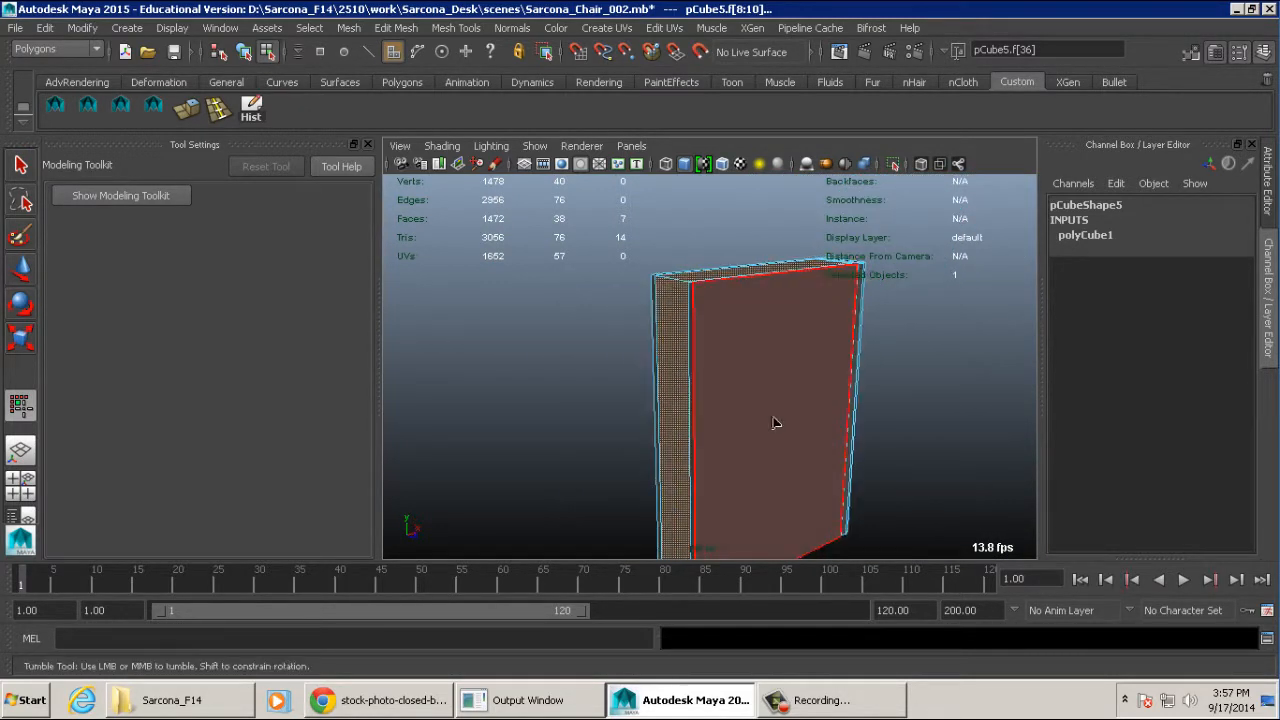
{"action": "middle_click_drag", "start_coordinate": [774, 423], "coordinate": [739, 341], "text": "alt"}
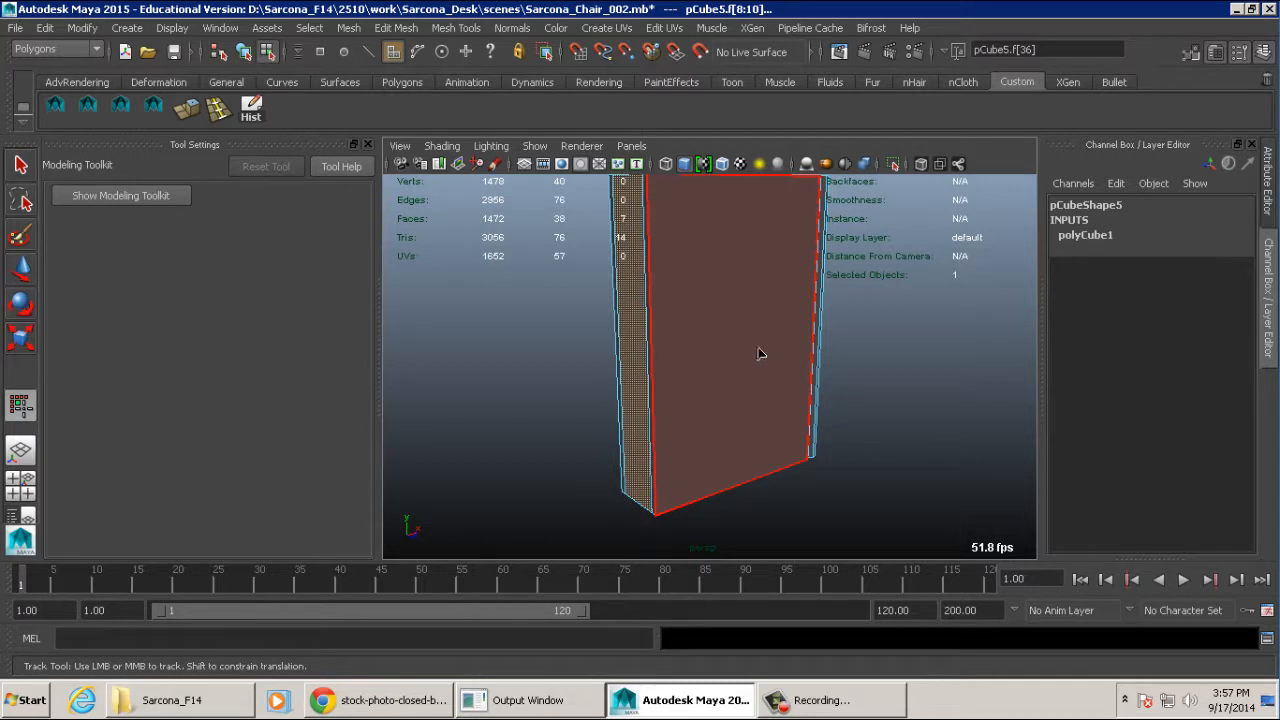
{"action": "left_click_drag", "start_coordinate": [729, 417], "coordinate": [820, 440], "text": "alt"}
{"action": "right_click_drag", "start_coordinate": [820, 440], "coordinate": [823, 397], "text": "alt"}
{"action": "mouse_move", "coordinate": [823, 397]}
{"action": "middle_mouse_down", "text": "alt"}
{"action": "mouse_move", "coordinate": [851, 441]}
{"action": "mouse_move", "coordinate": [806, 397]}
{"action": "middle_mouse_up", "text": "alt"}
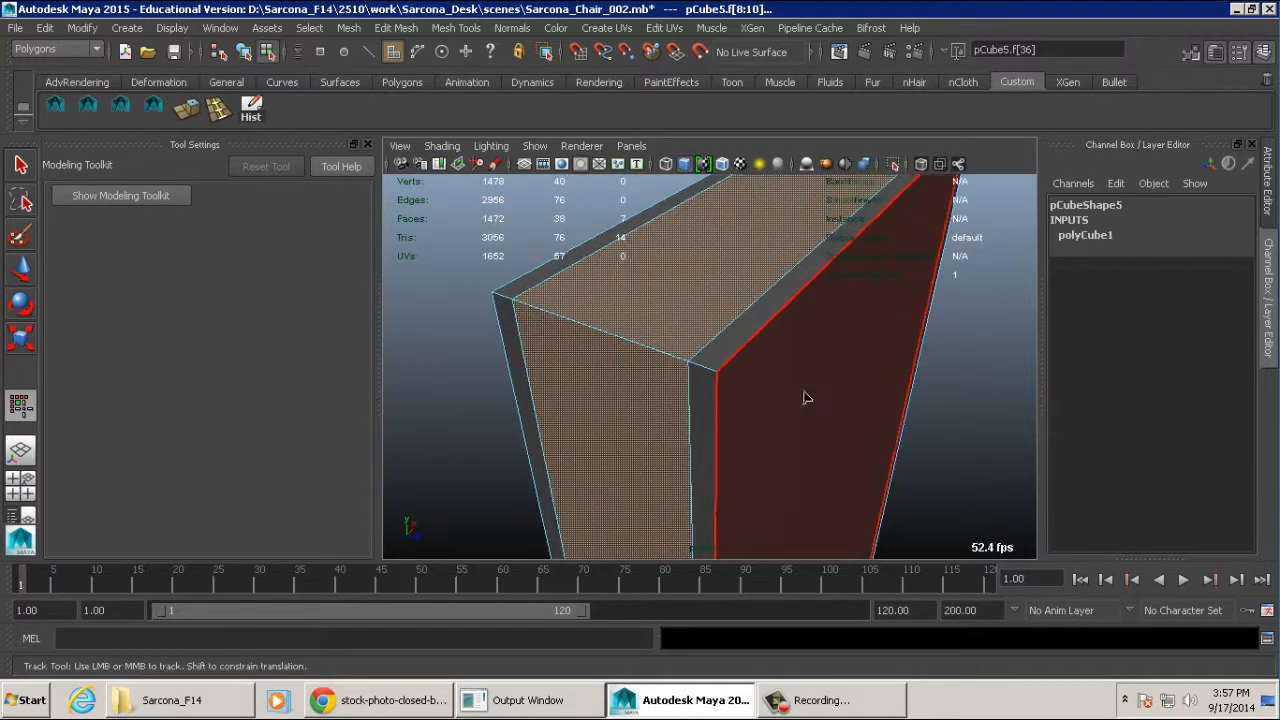
{"action": "right_click_drag", "start_coordinate": [806, 397], "coordinate": [850, 390], "text": "alt"}
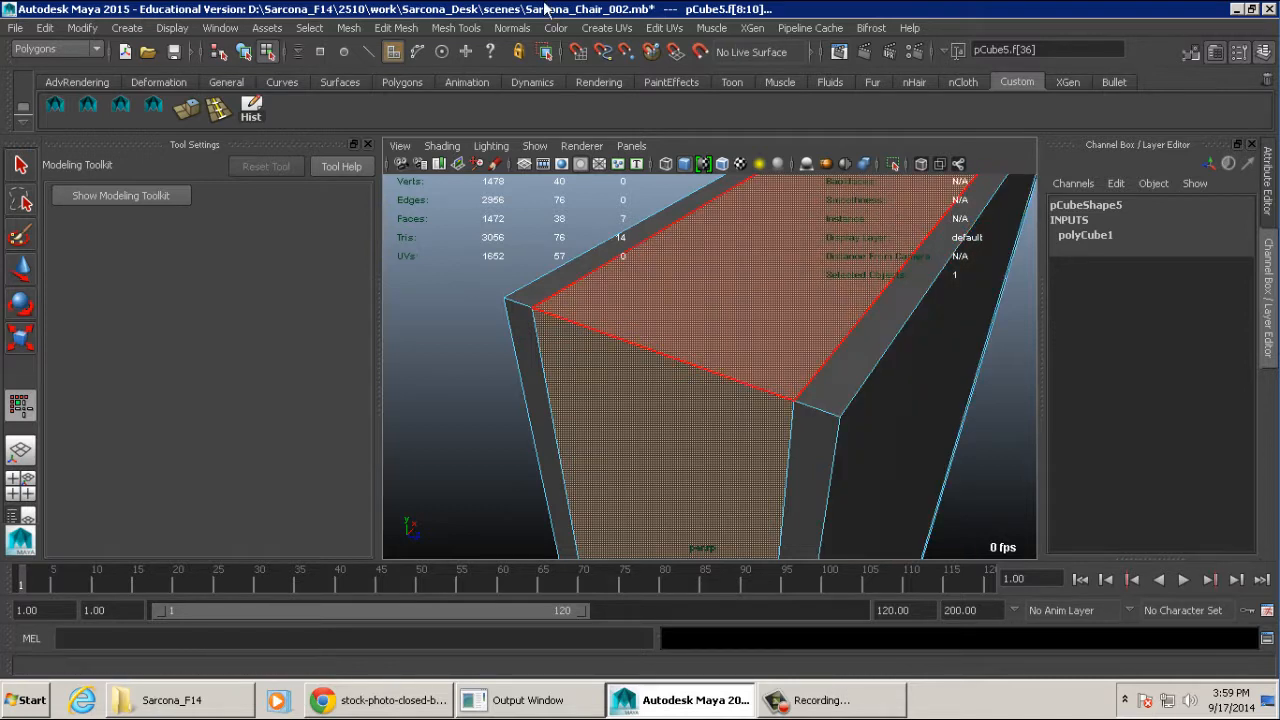
- Extrude the selected page faces with a thickness of 0.1
{"action": "left_click", "coordinate": [396, 28]}
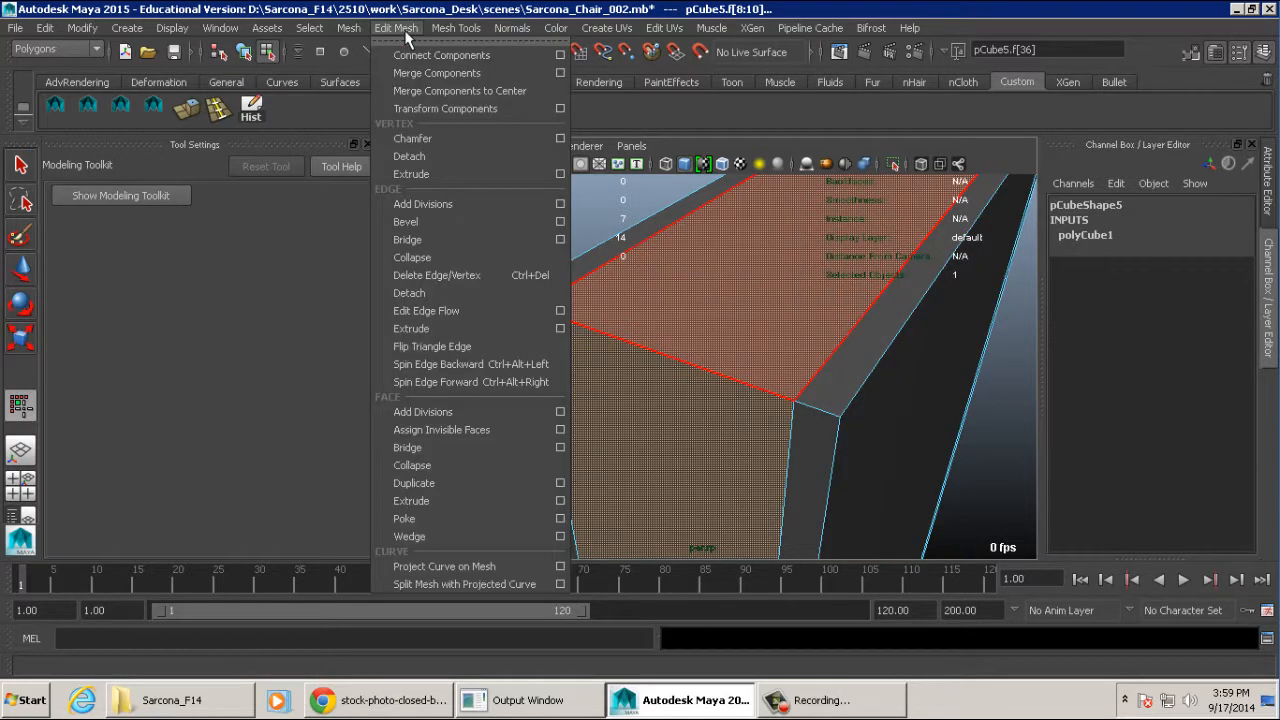
{"action": "left_click", "coordinate": [440, 501]}
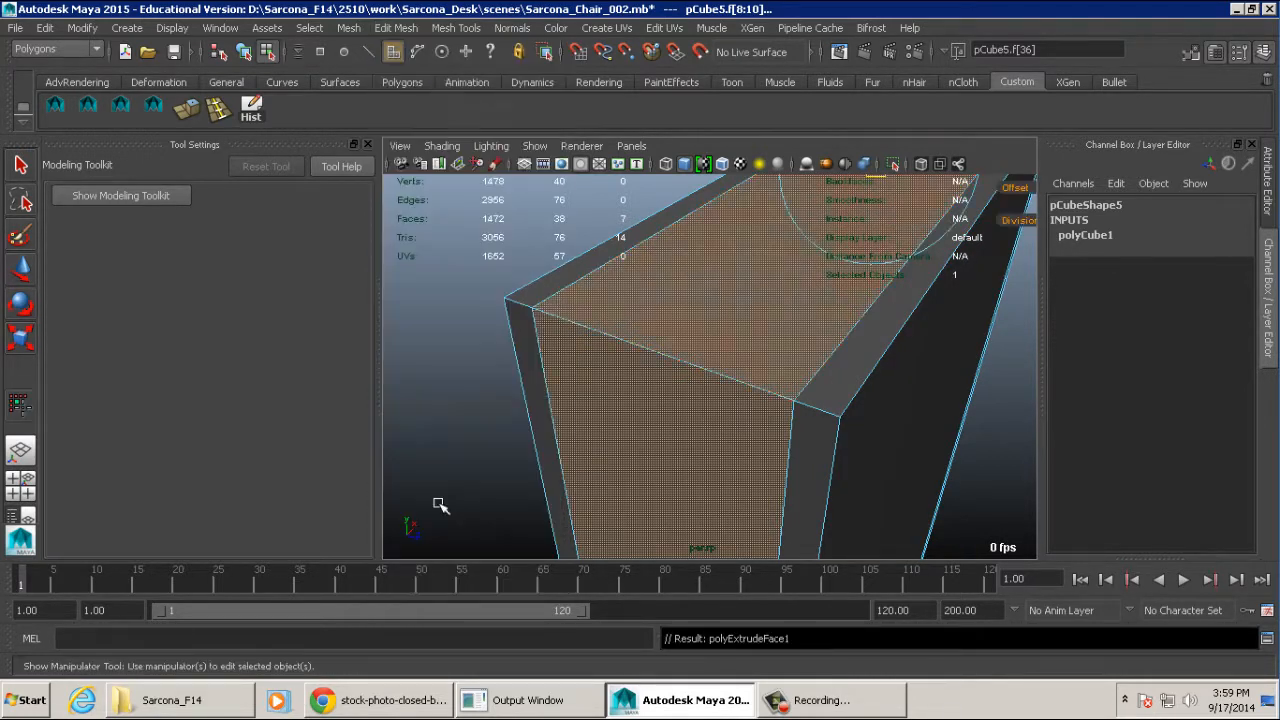
{"action": "left_click_drag", "start_coordinate": [795, 331], "coordinate": [966, 206], "text": "alt"}
{"action": "mouse_move", "coordinate": [876, 318]}
{"action": "left_mouse_down", "text": "alt"}
{"action": "mouse_move", "coordinate": [886, 309]}
{"action": "mouse_move", "coordinate": [874, 337]}
{"action": "left_mouse_up", "text": "alt"}
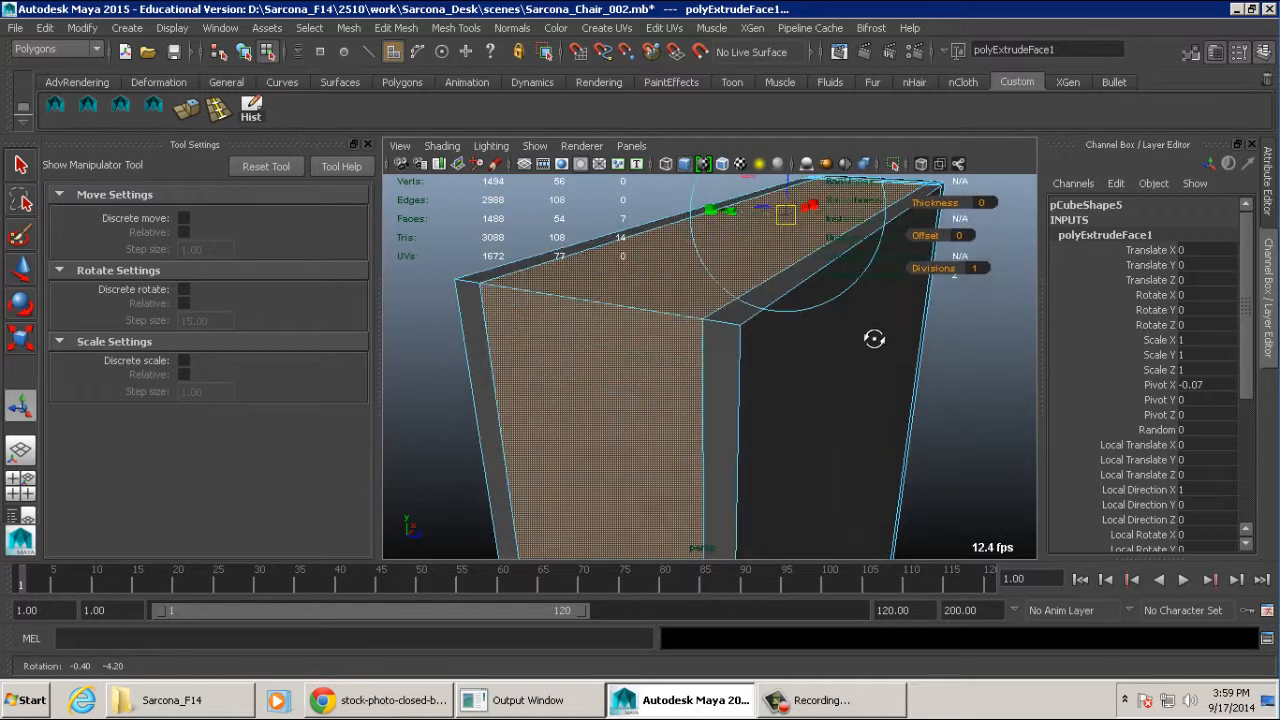
{"action": "middle_click_drag", "start_coordinate": [874, 337], "coordinate": [871, 354], "text": "alt"}
{"action": "left_click", "coordinate": [985, 226]}
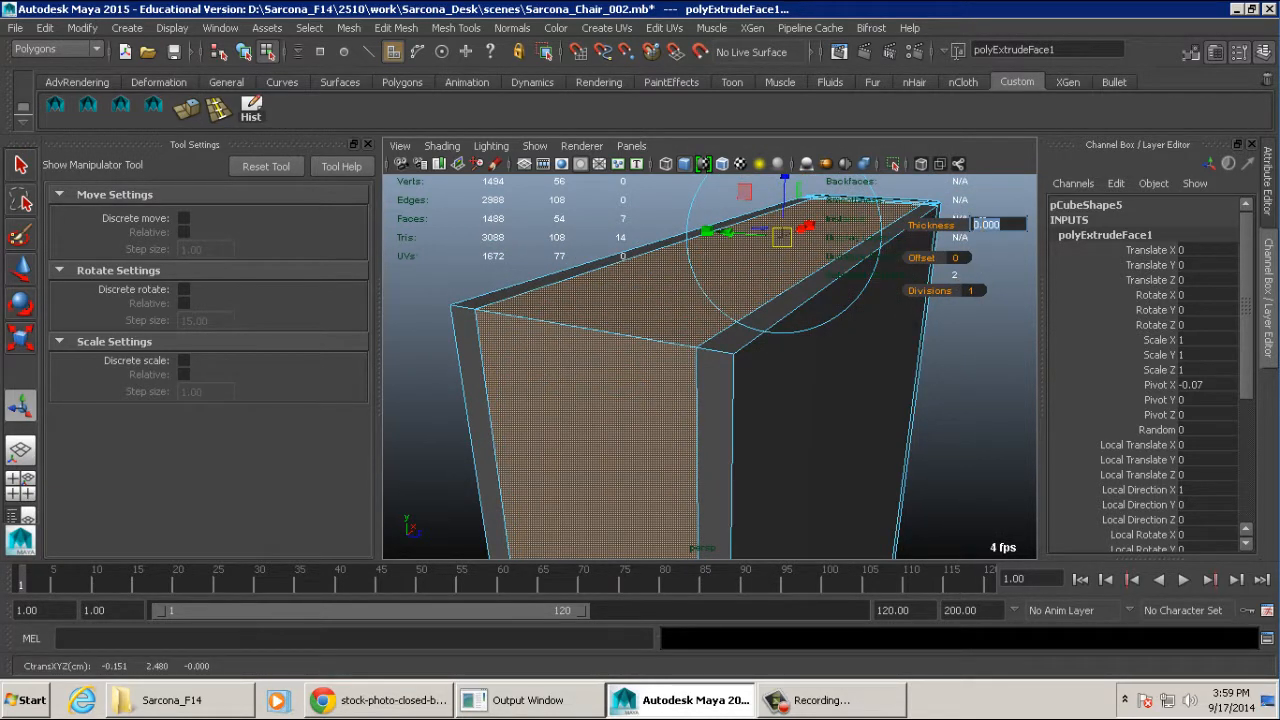
{"action": "type", "text": ".1"}
{"action": "key", "text": "Return"}
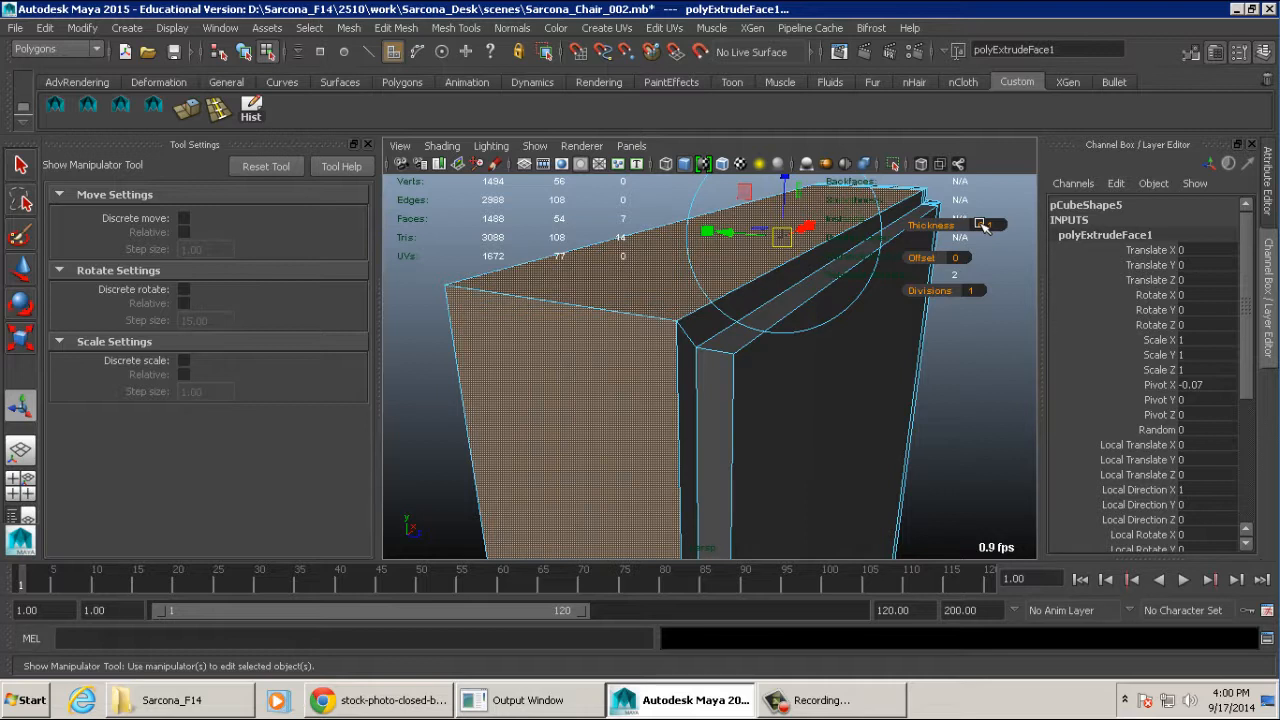
- Try recessing the extruded page faces inward with thicknesses of -0.02 and -0.04
{"action": "left_click", "coordinate": [983, 225]}
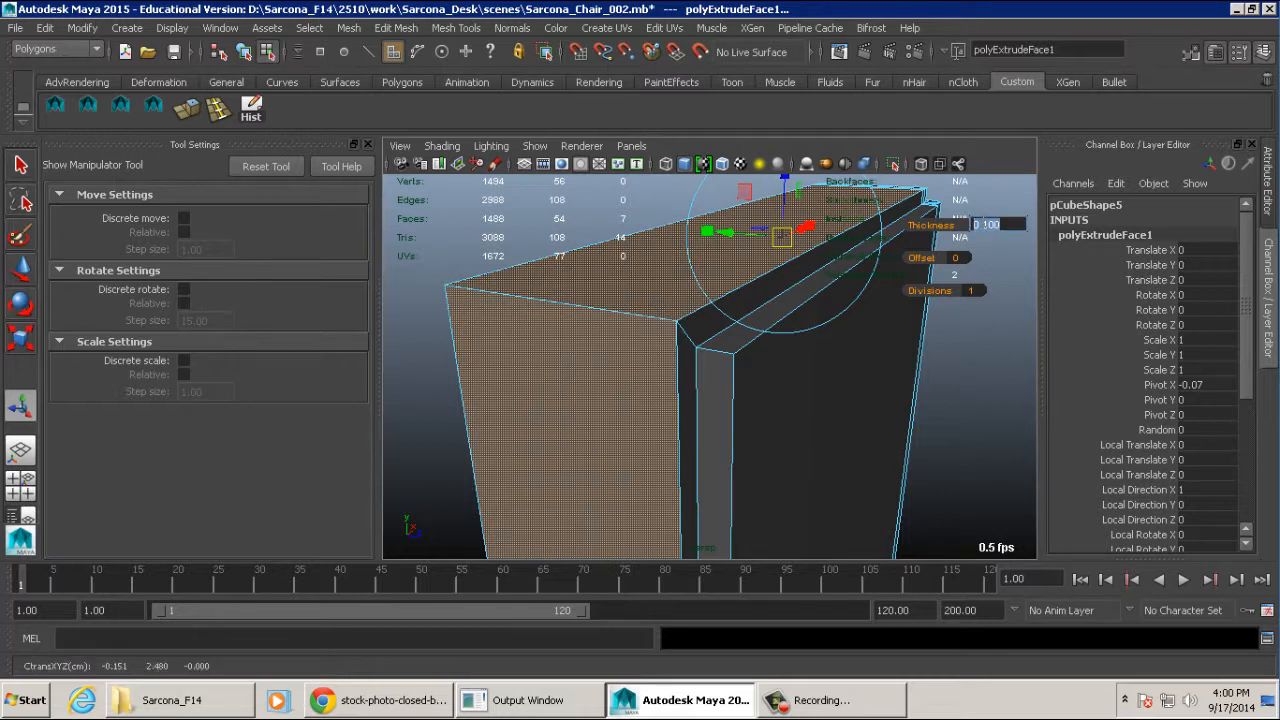
{"action": "type", "text": "-.02"}
{"action": "key", "text": "Return"}
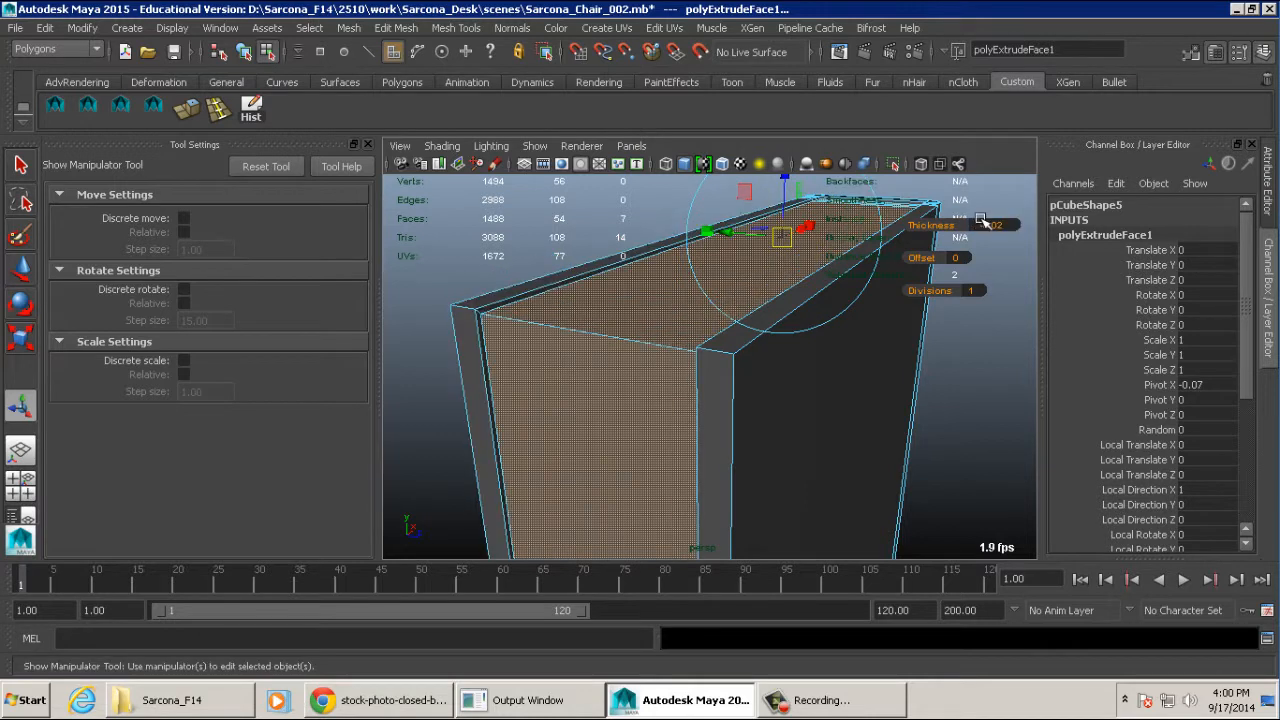
{"action": "left_click", "coordinate": [983, 224]}
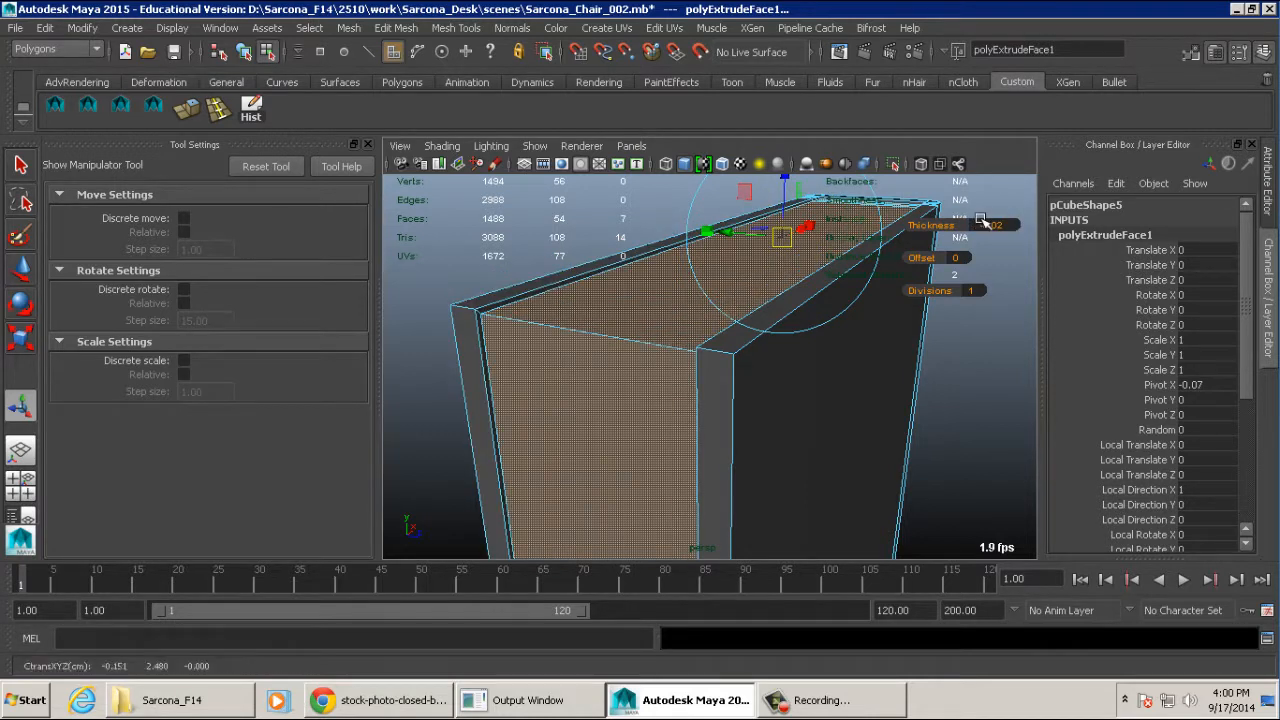
{"action": "type", "text": "-.04"}
{"action": "key", "text": "Return"}
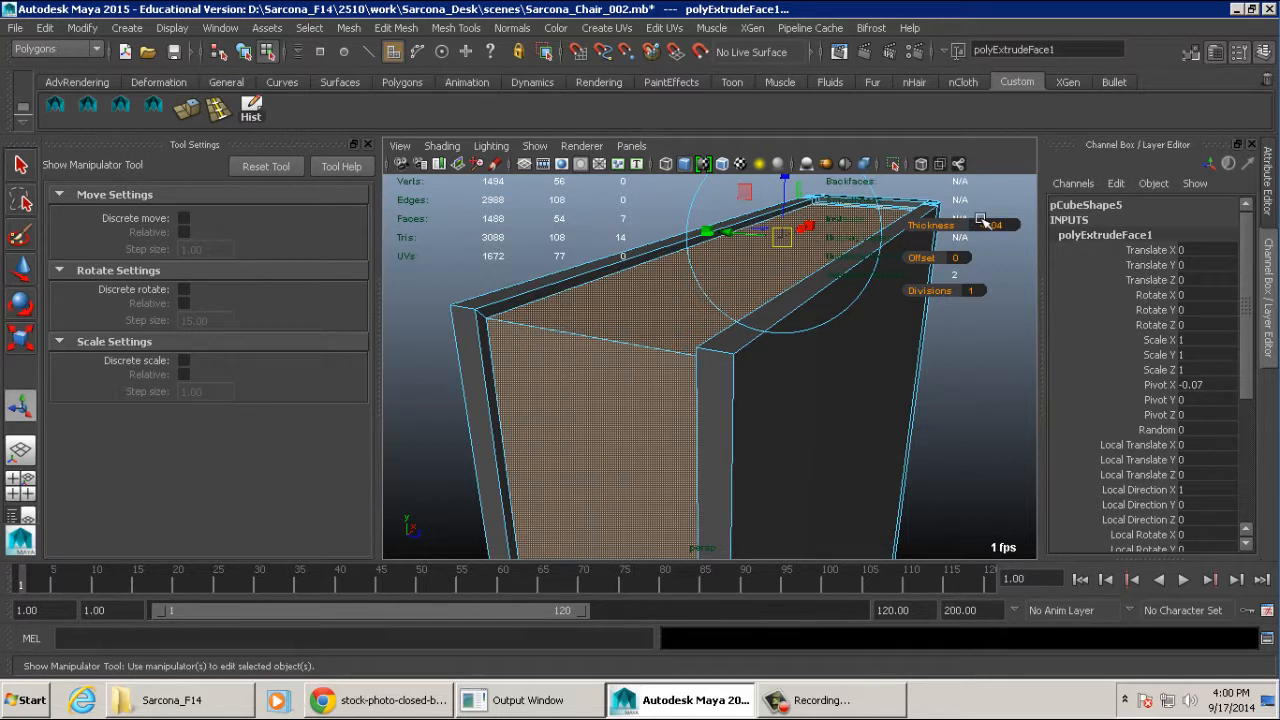
- Set the page extrusion's thickness to -0.06 and return the book to object mode
{"action": "left_click", "coordinate": [990, 224]}
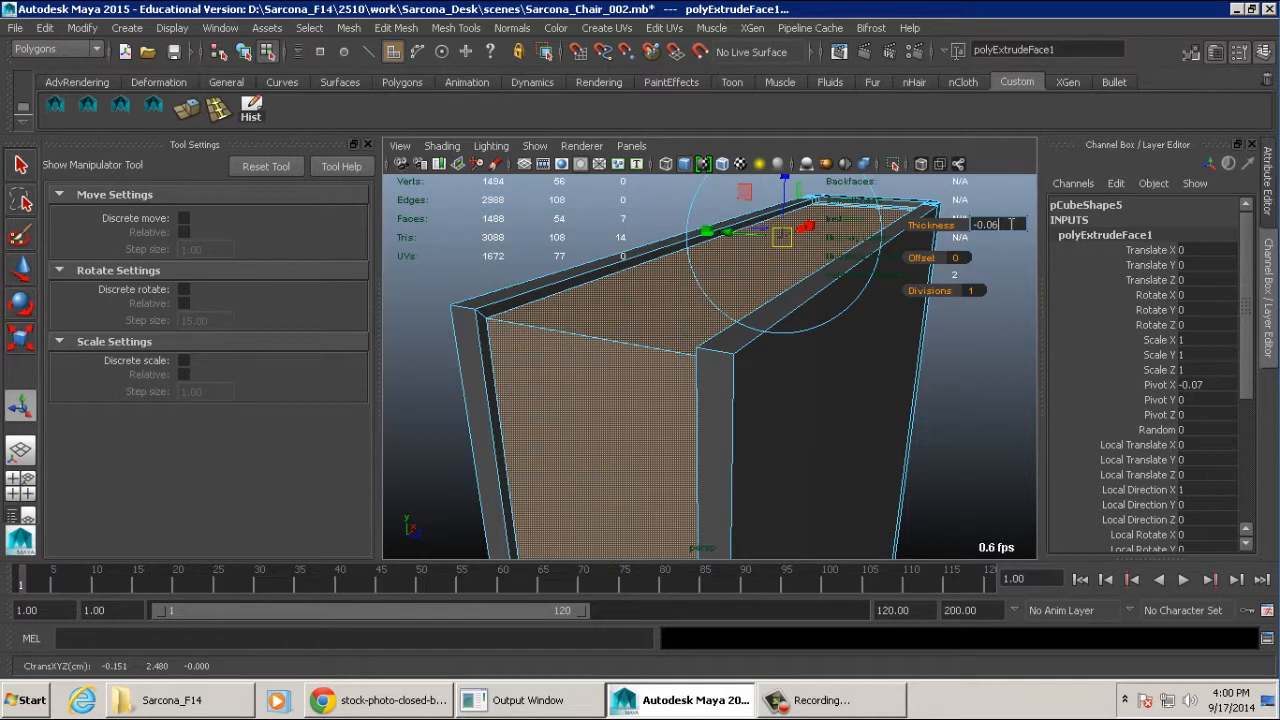
{"action": "key", "text": "Return"}
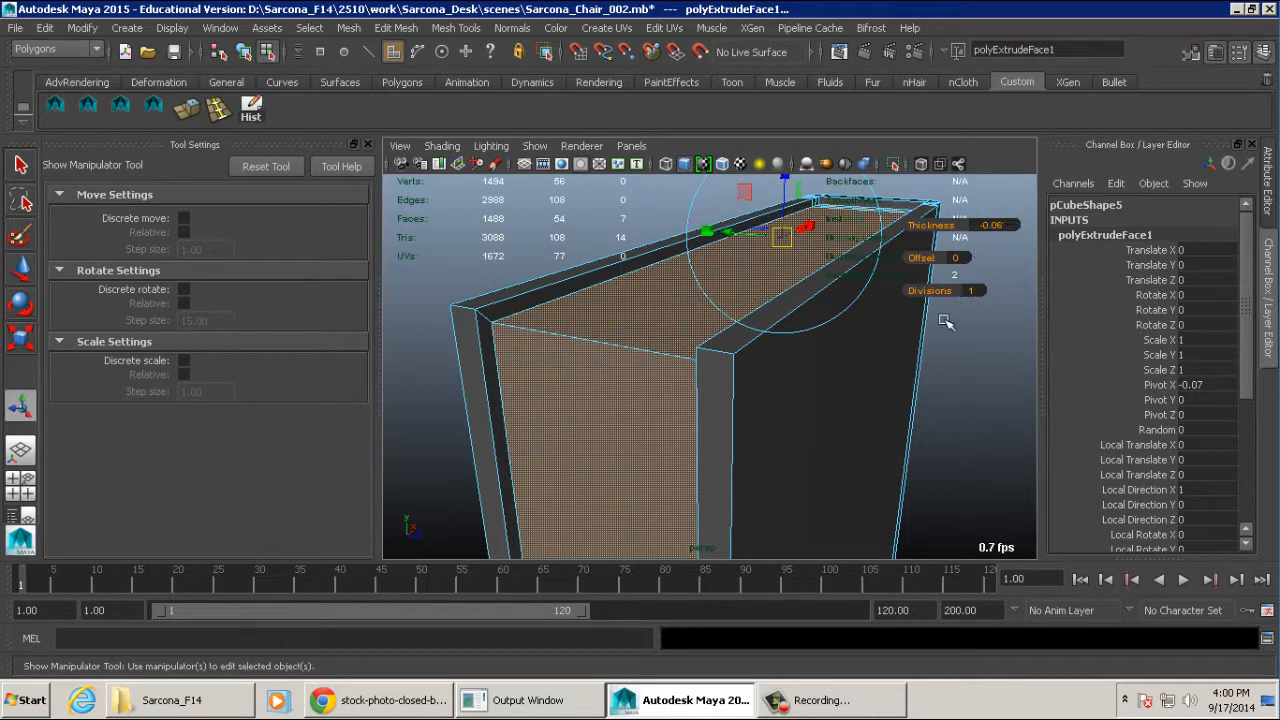
{"action": "right_click_drag", "start_coordinate": [930, 334], "coordinate": [910, 336], "text": "alt"}
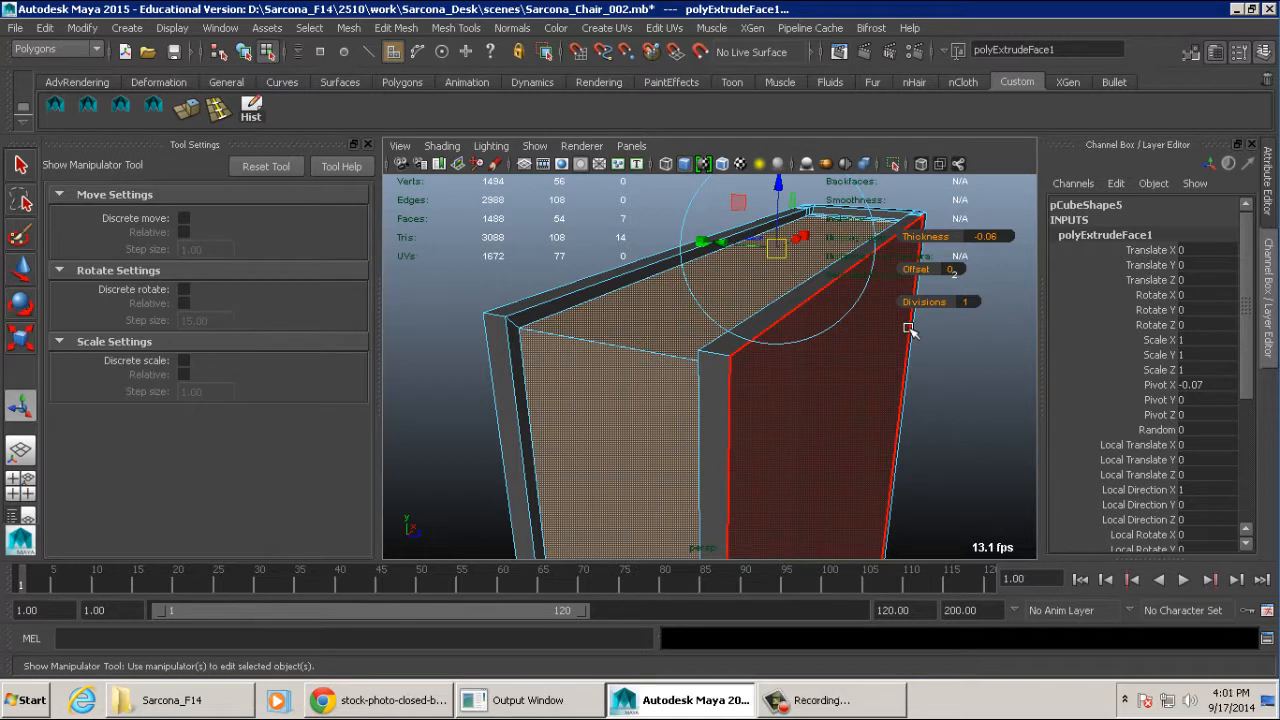
{"action": "left_click_drag", "start_coordinate": [760, 376], "coordinate": [614, 337], "text": "alt"}
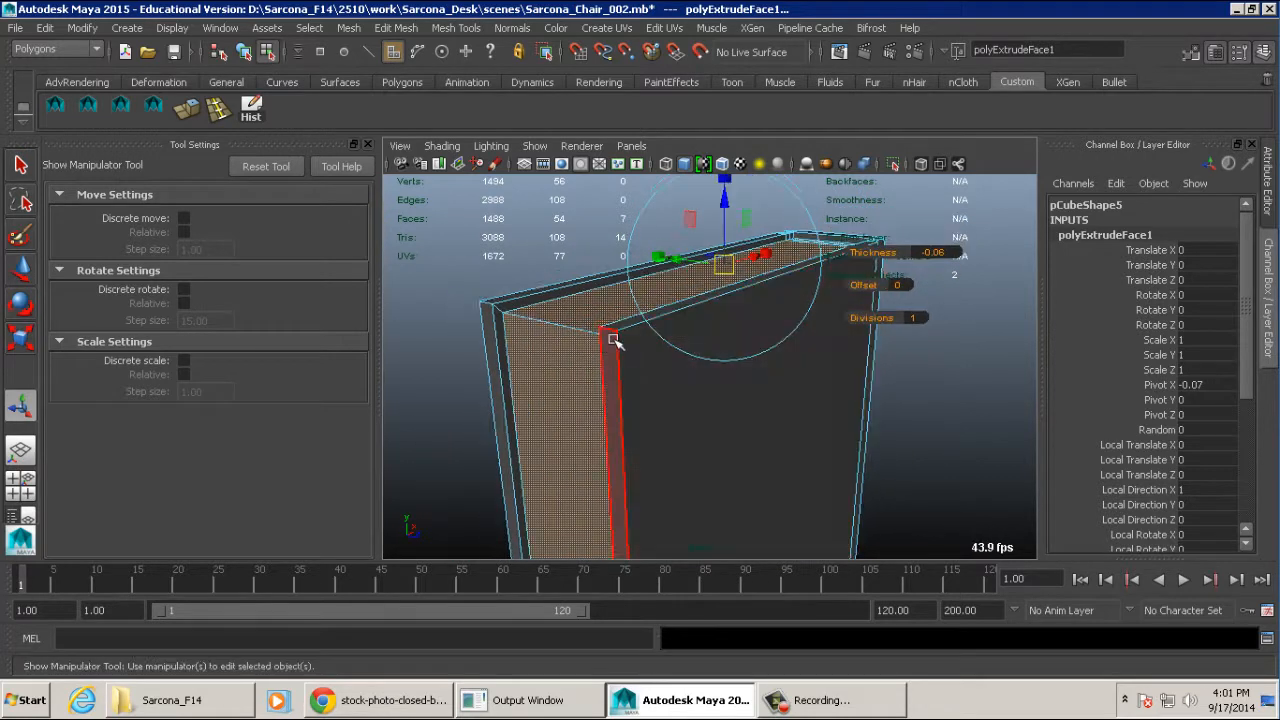
{"action": "right_click_drag", "start_coordinate": [611, 276], "coordinate": [675, 258]}
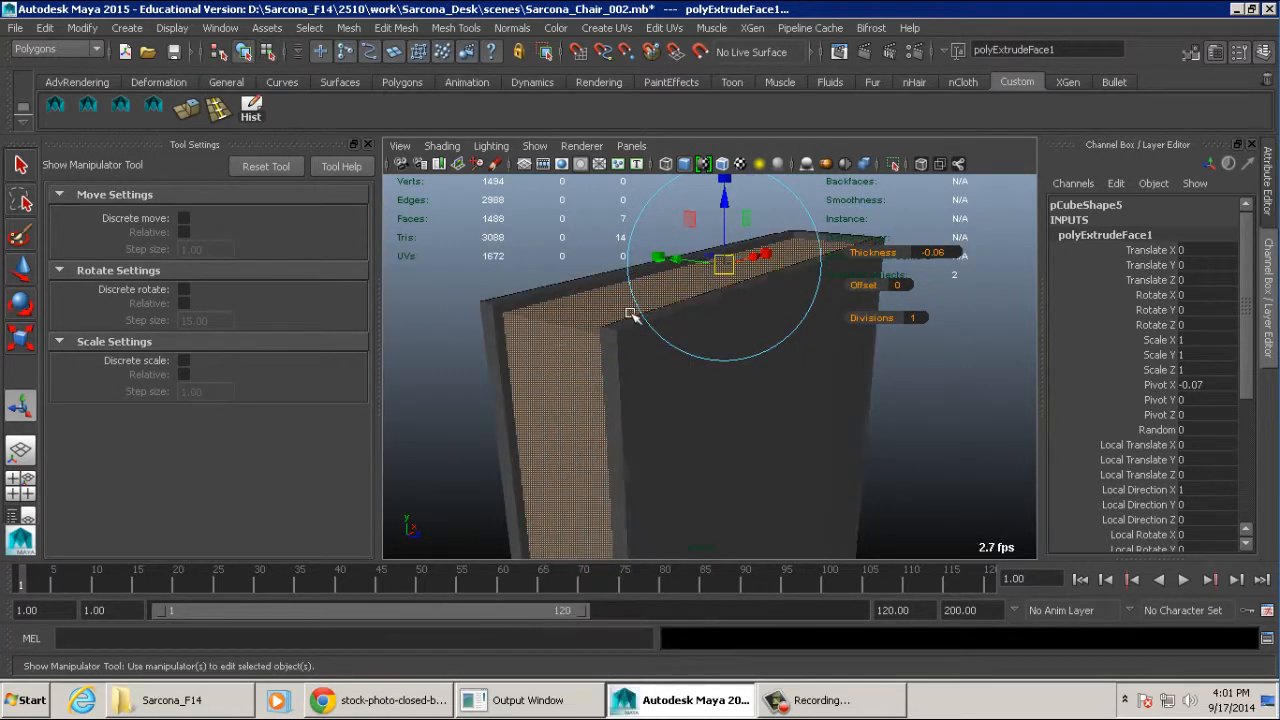
- Return the book to object mode, select it as a whole, and enlarge the display layer list to show its layers
{"action": "left_click", "coordinate": [531, 255]}
{"action": "left_click", "coordinate": [570, 322]}
{"action": "left_click_drag", "start_coordinate": [770, 365], "coordinate": [729, 334], "text": "alt"}
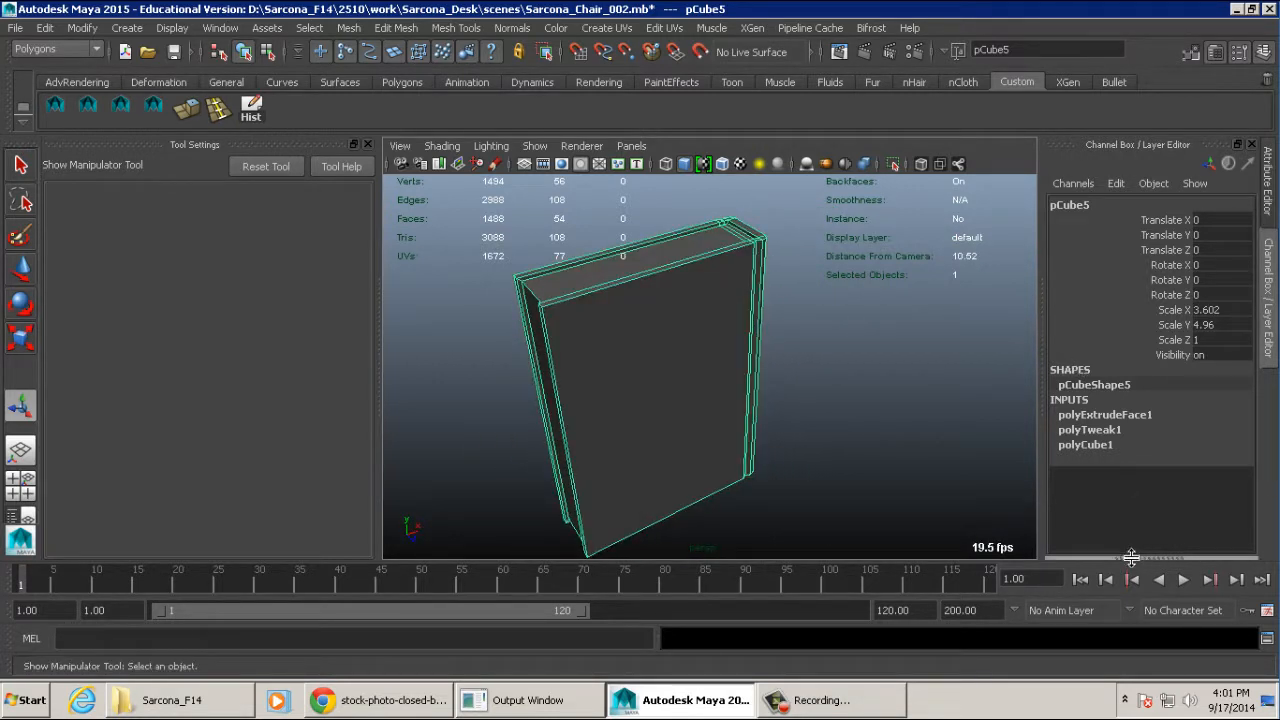
{"action": "left_click_drag", "start_coordinate": [1134, 558], "coordinate": [1125, 459]}
{"action": "mouse_move", "coordinate": [899, 374]}
{"action": "left_mouse_down", "text": "alt"}
{"action": "mouse_move", "coordinate": [729, 370]}
{"action": "mouse_move", "coordinate": [751, 300]}
{"action": "mouse_move", "coordinate": [874, 377]}
{"action": "left_mouse_up", "text": "alt"}
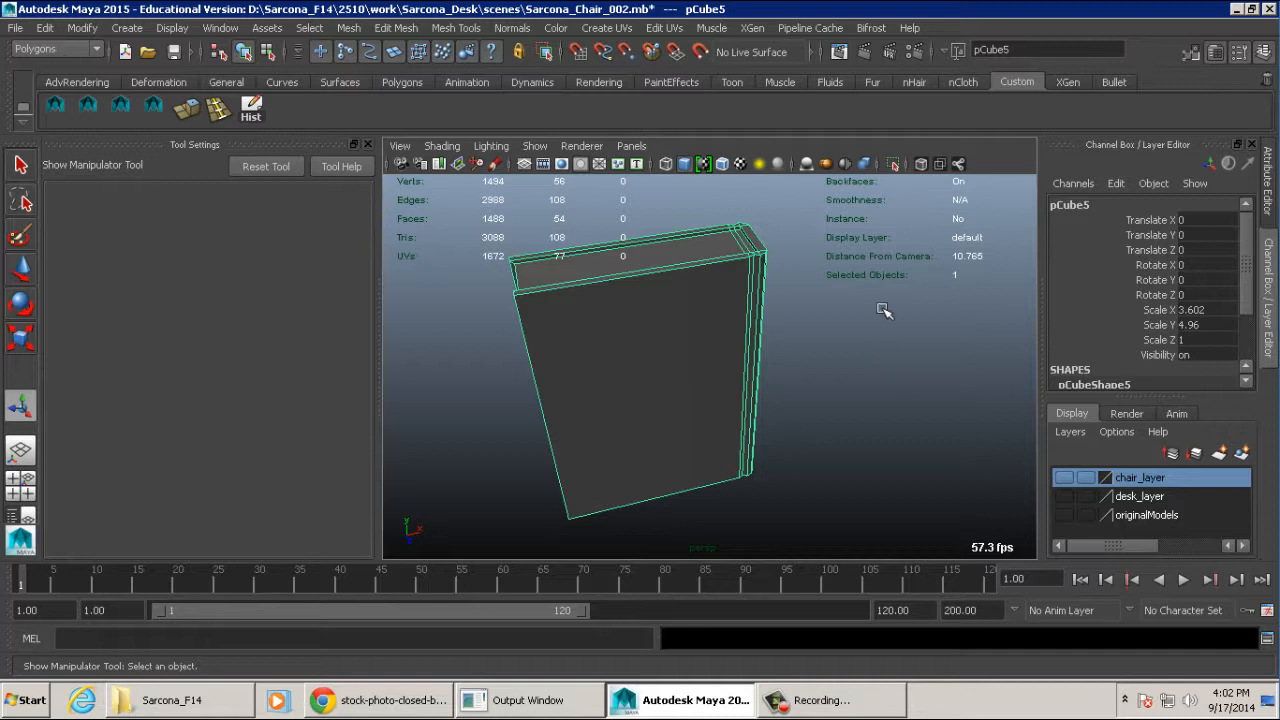
- Duplicate the book and add the duplicate to the originalModels layer
{"action": "key", "text": "ctrl+d"}
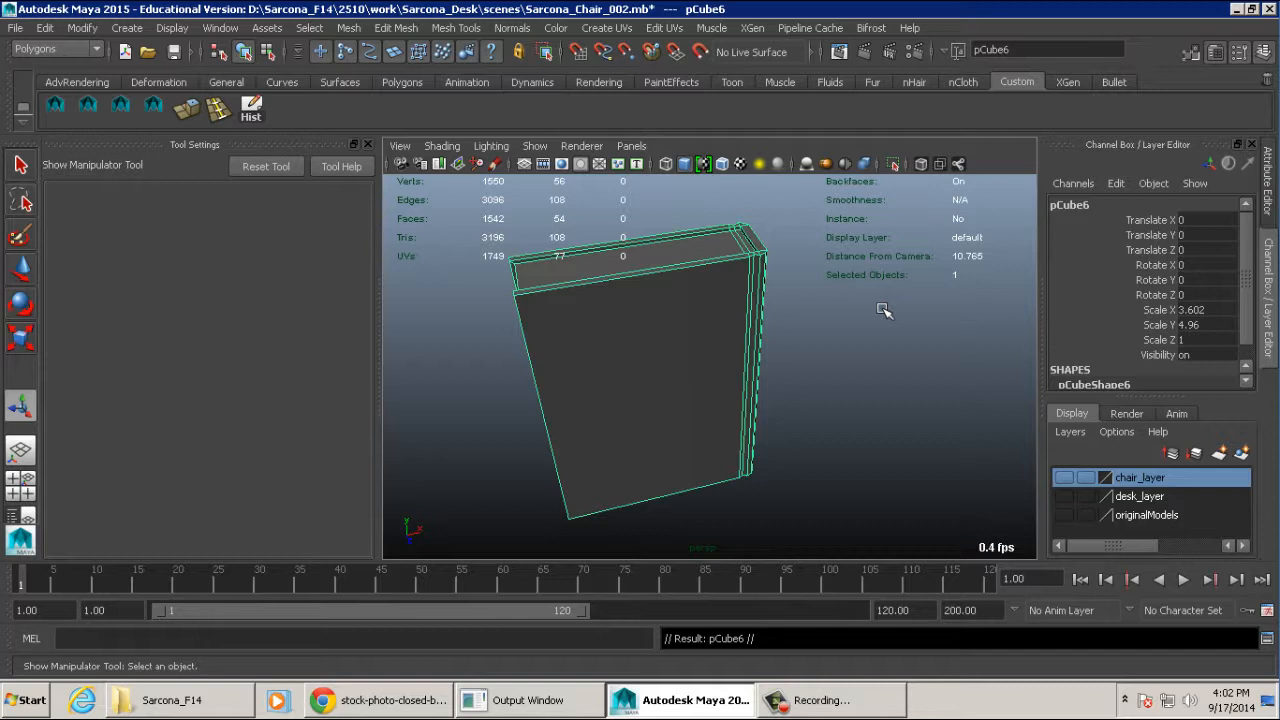
{"action": "right_click", "coordinate": [1131, 518]}
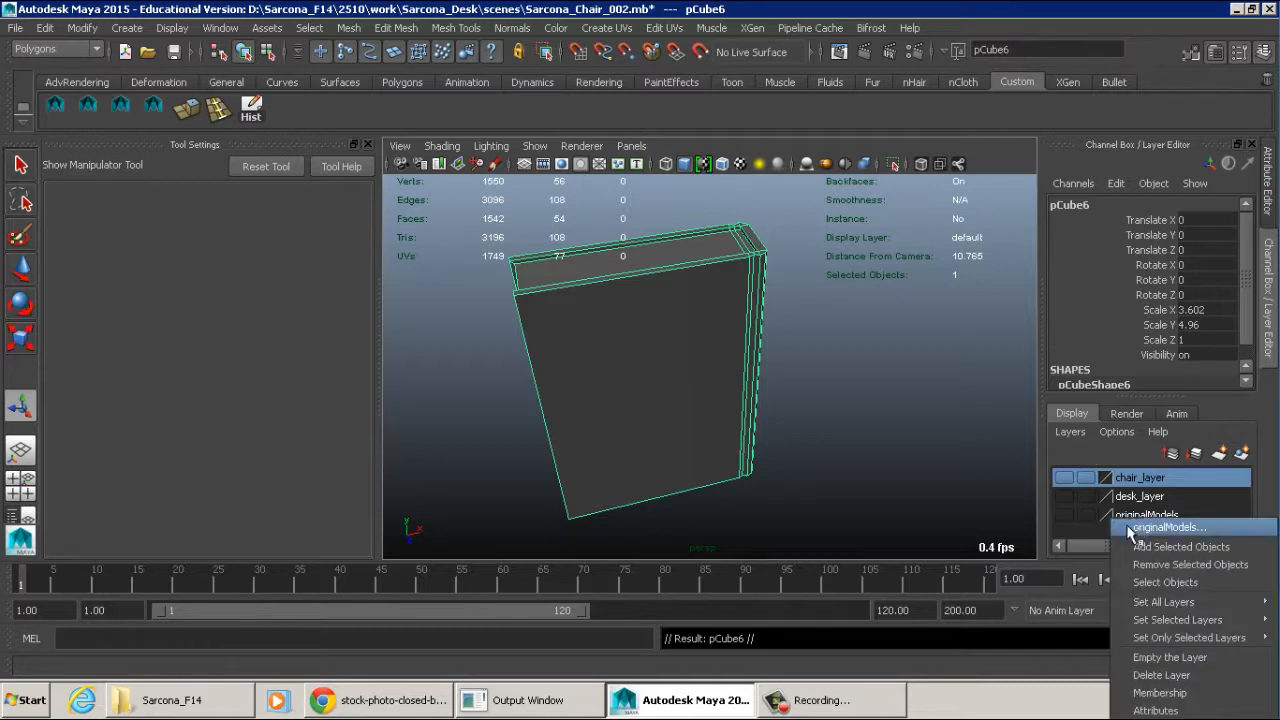
{"action": "left_click", "coordinate": [1151, 547]}
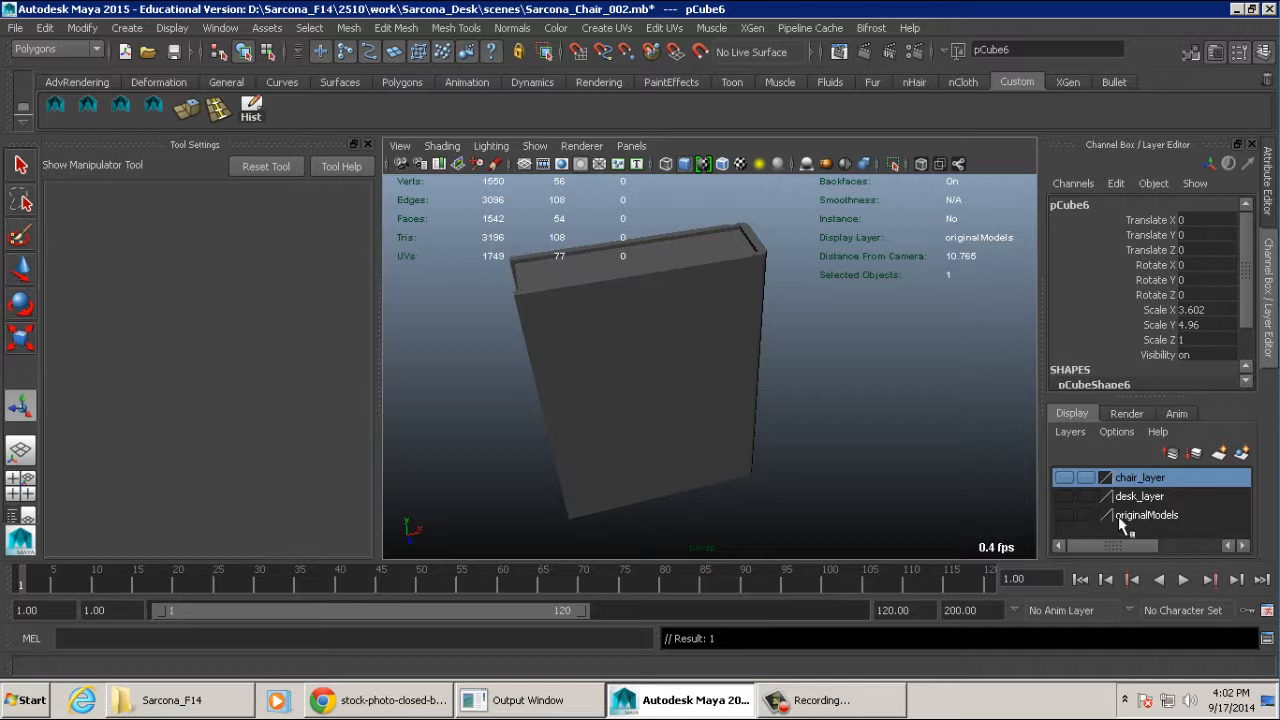
- Select the remaining visible book and assign it to a new display layer named book_layer
{"action": "left_click_drag", "start_coordinate": [786, 343], "coordinate": [480, 292]}
{"action": "left_click_drag", "start_coordinate": [780, 314], "coordinate": [705, 318], "text": "alt"}
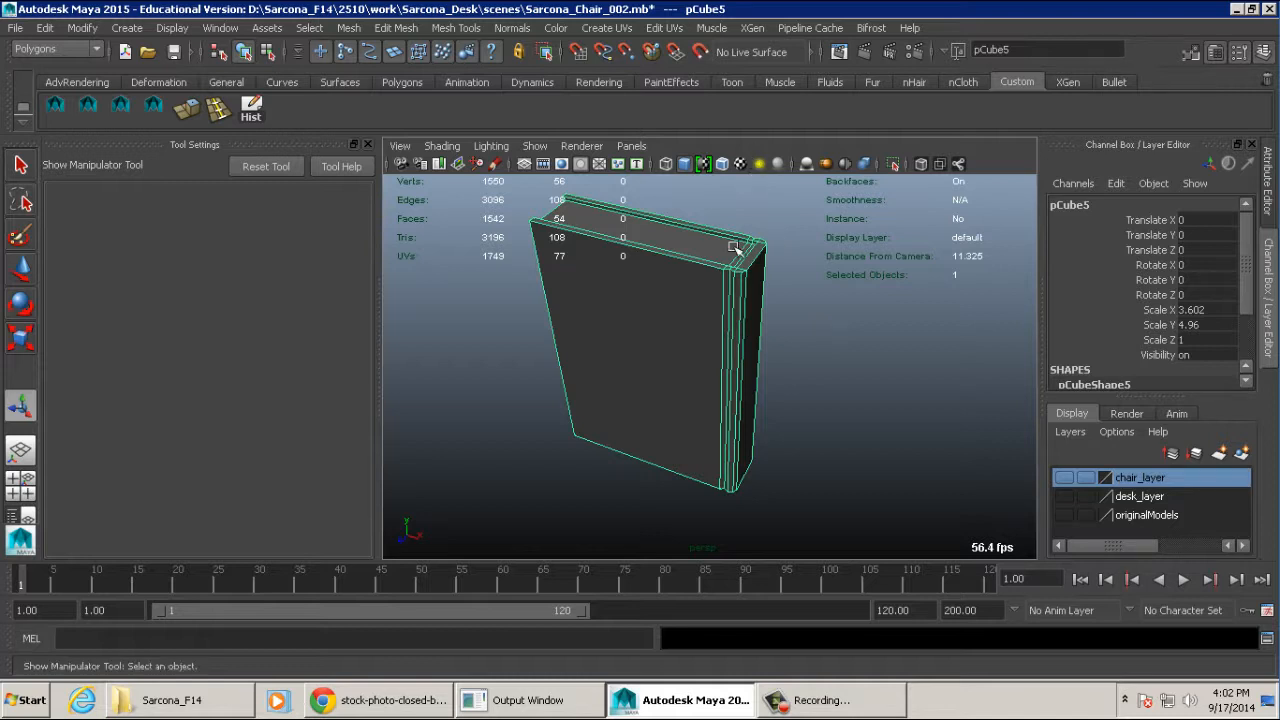
{"action": "left_click_drag", "start_coordinate": [708, 326], "coordinate": [816, 312], "text": "alt"}
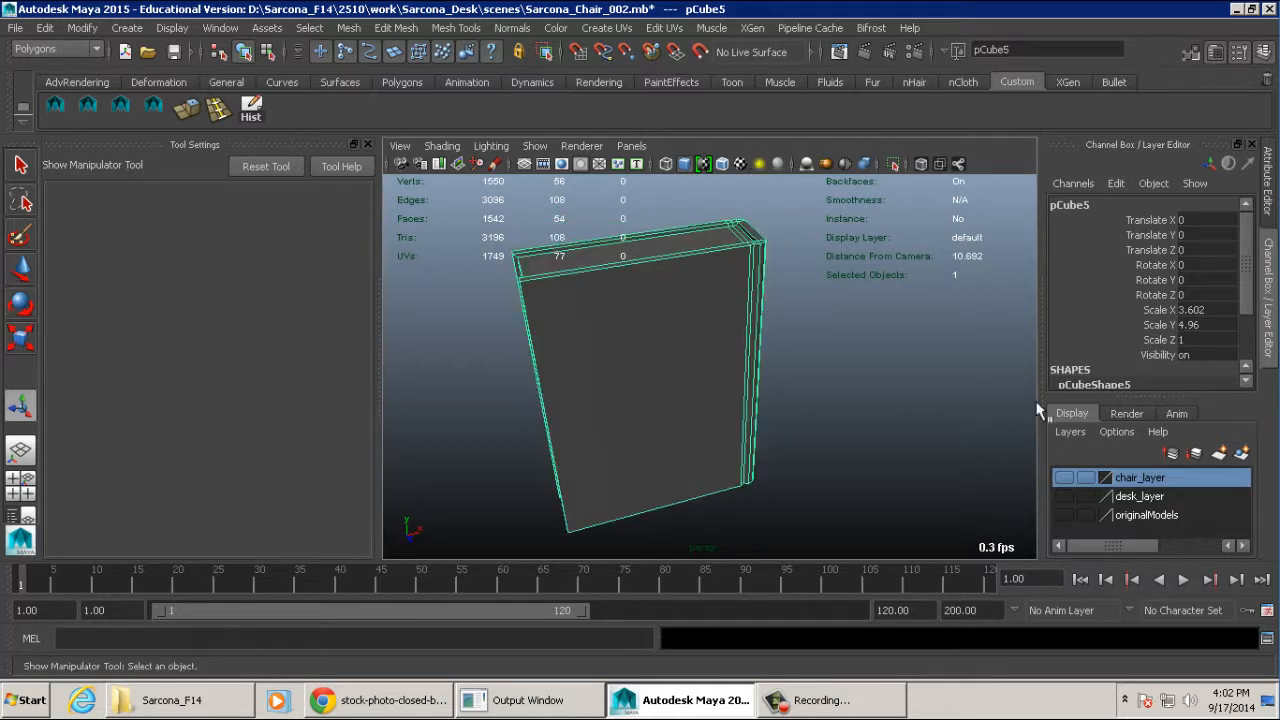
{"action": "left_click", "coordinate": [1241, 453]}
{"action": "double_click", "coordinate": [1128, 477]}
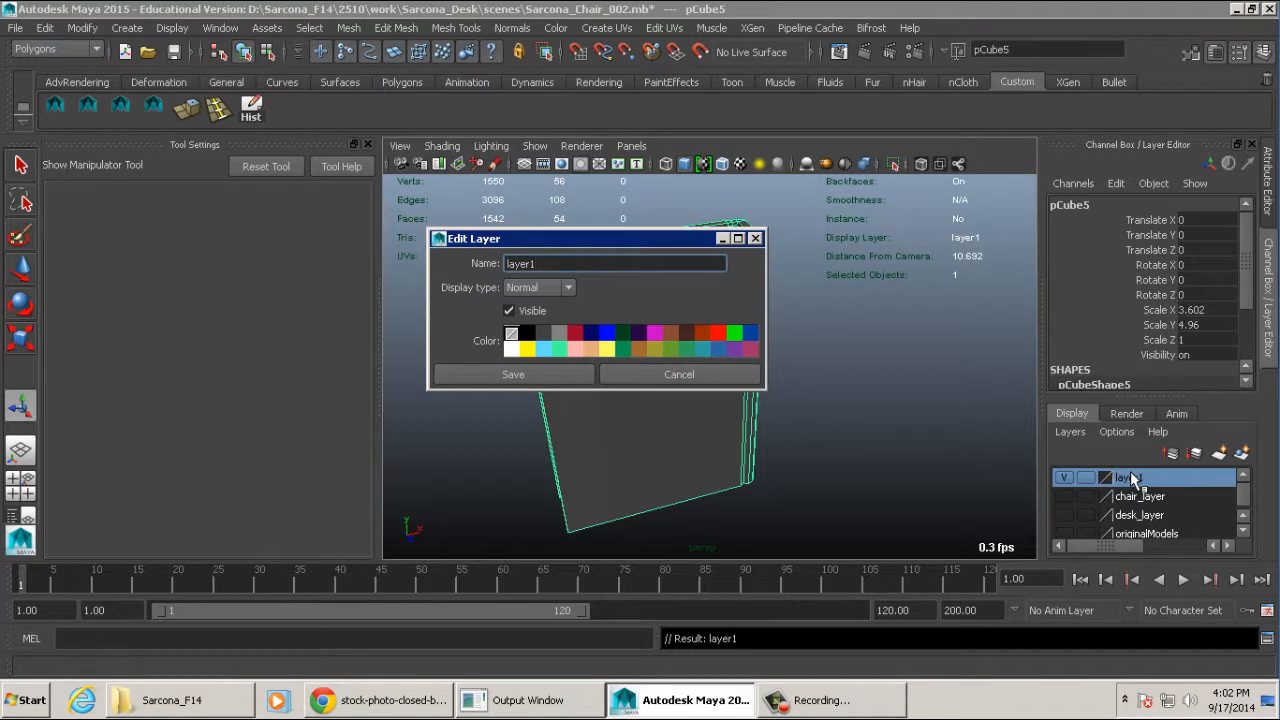
{"action": "type", "text": "book_Layer"}
{"action": "key", "text": "Return"}
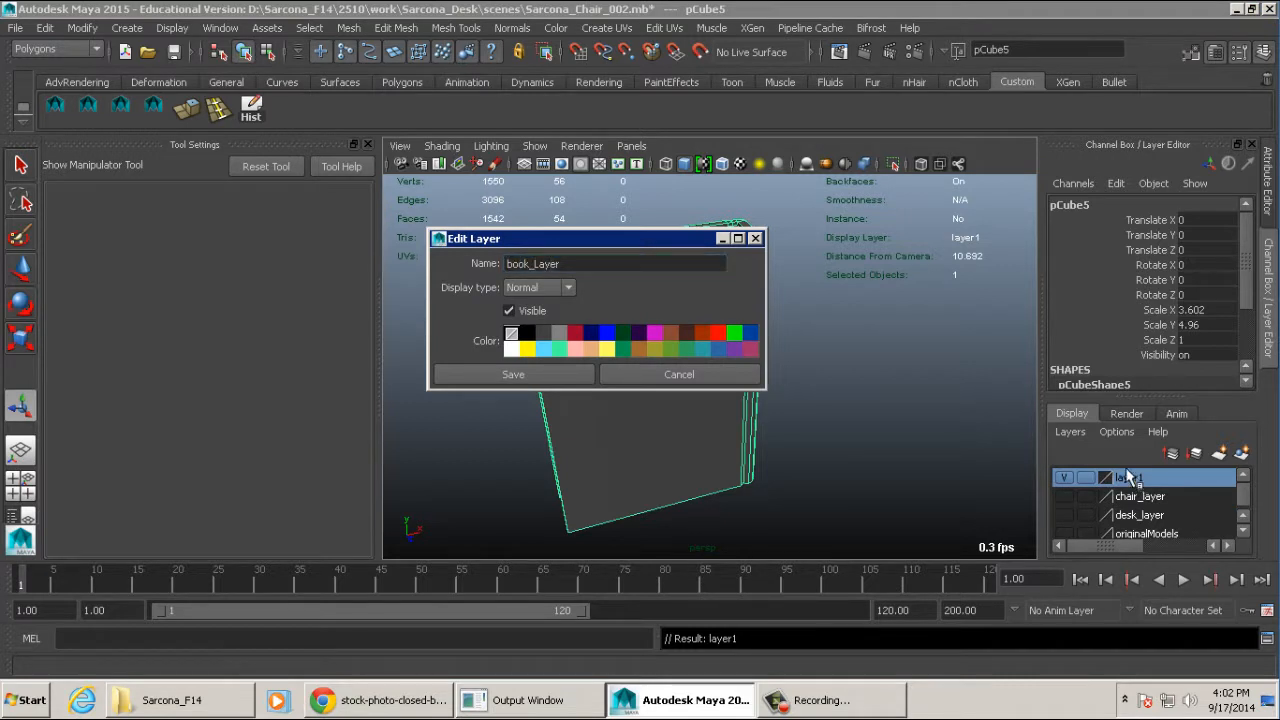
{"action": "left_click", "coordinate": [545, 264]}
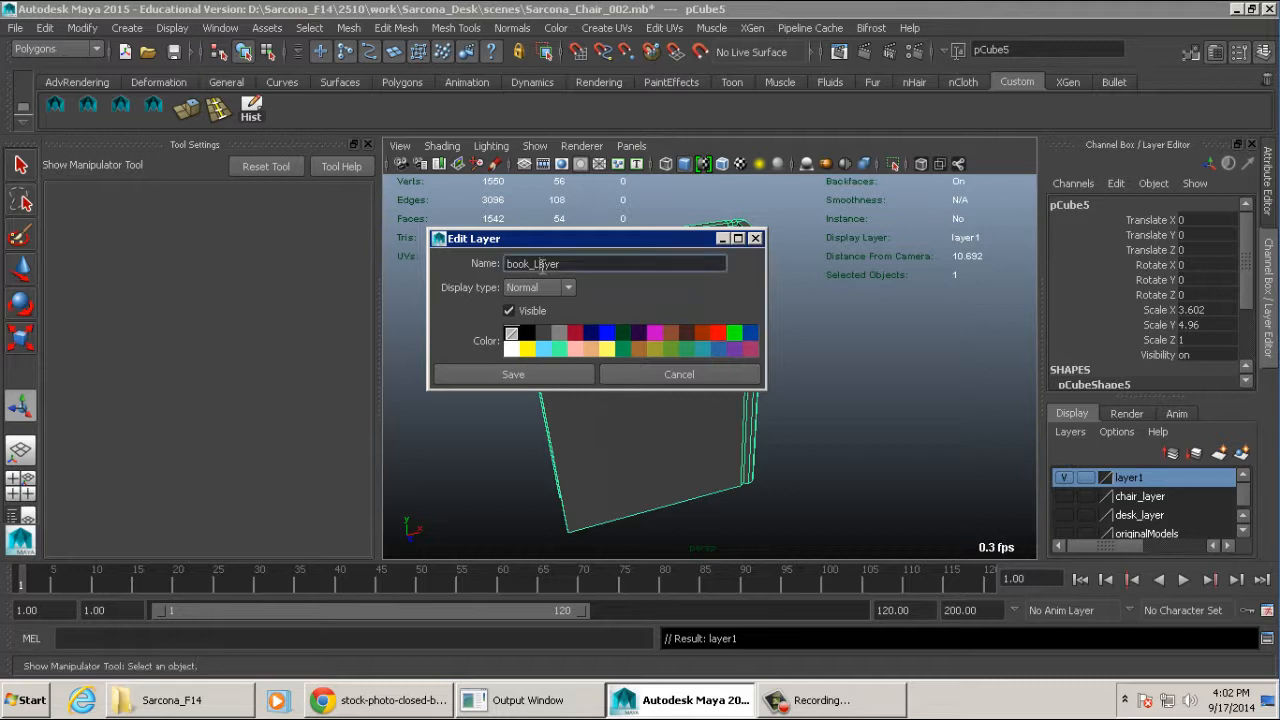
{"action": "left_click", "coordinate": [537, 376]}
- Freeze the book's transformations and check the channel values and input history
{"action": "scroll", "coordinate": [710, 370], "scroll_direction": "down", "scroll_amount": 3}
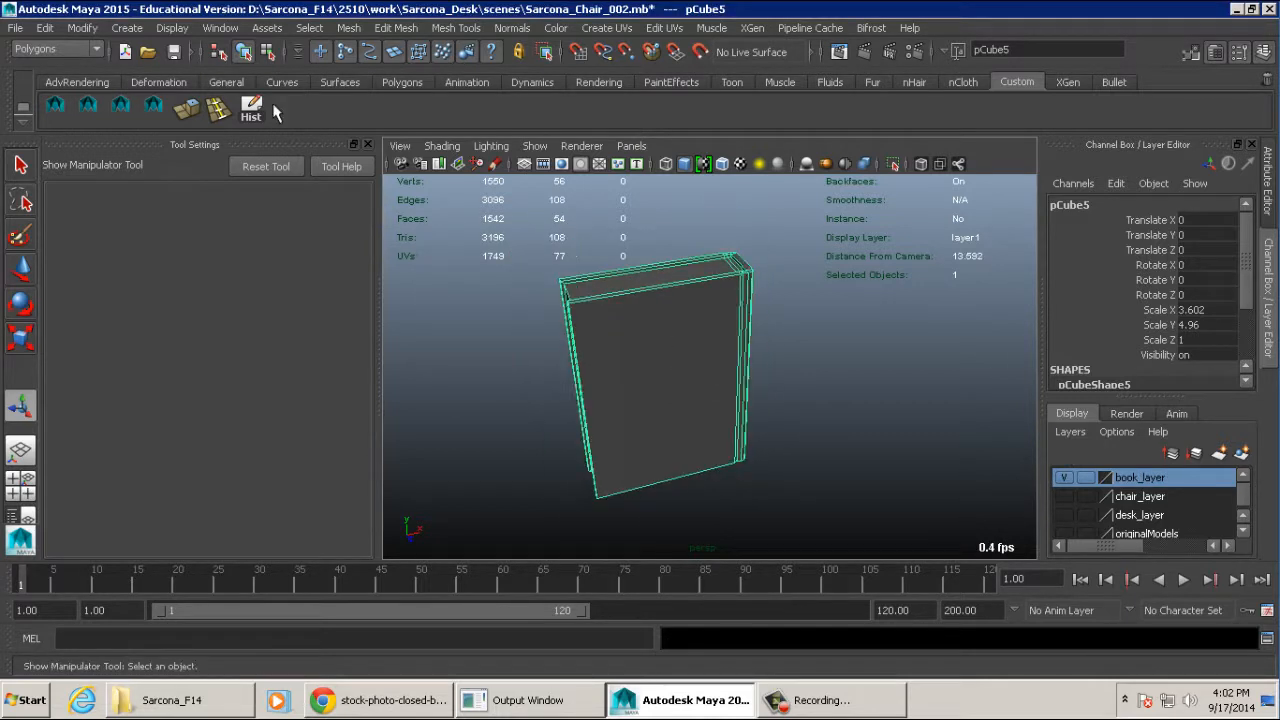
{"action": "left_click", "coordinate": [83, 30]}
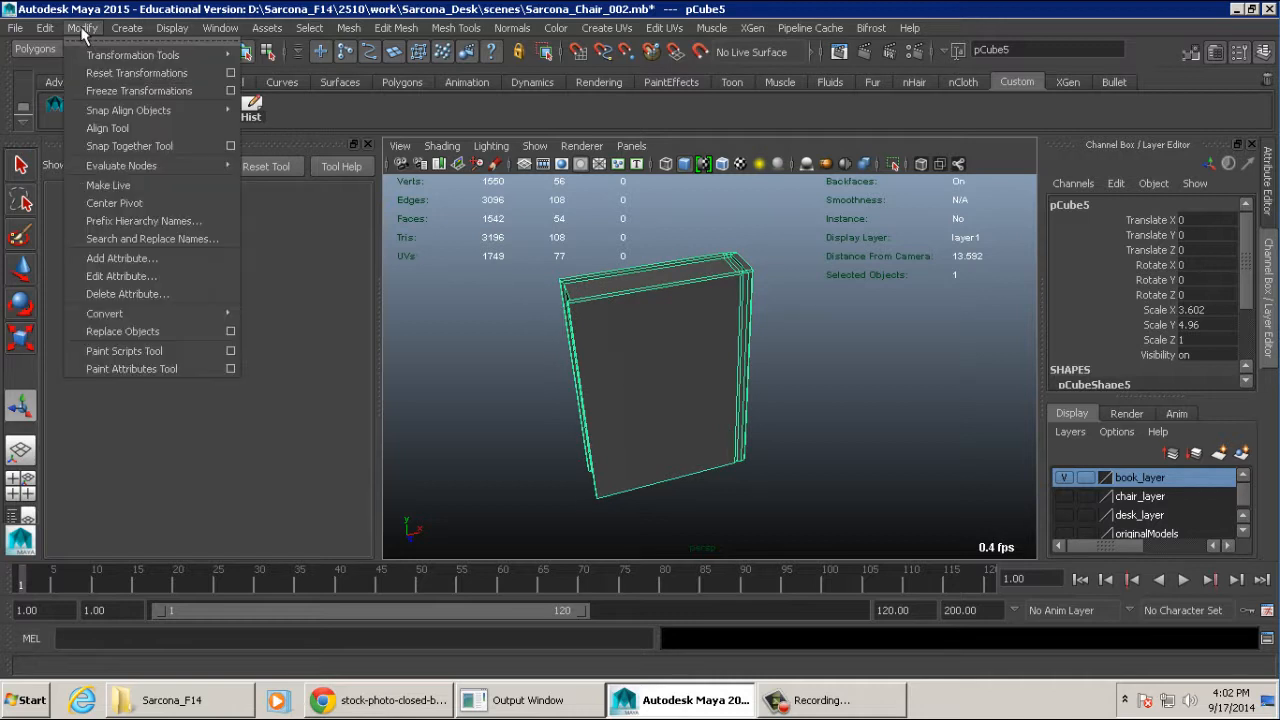
{"action": "left_click", "coordinate": [128, 96]}
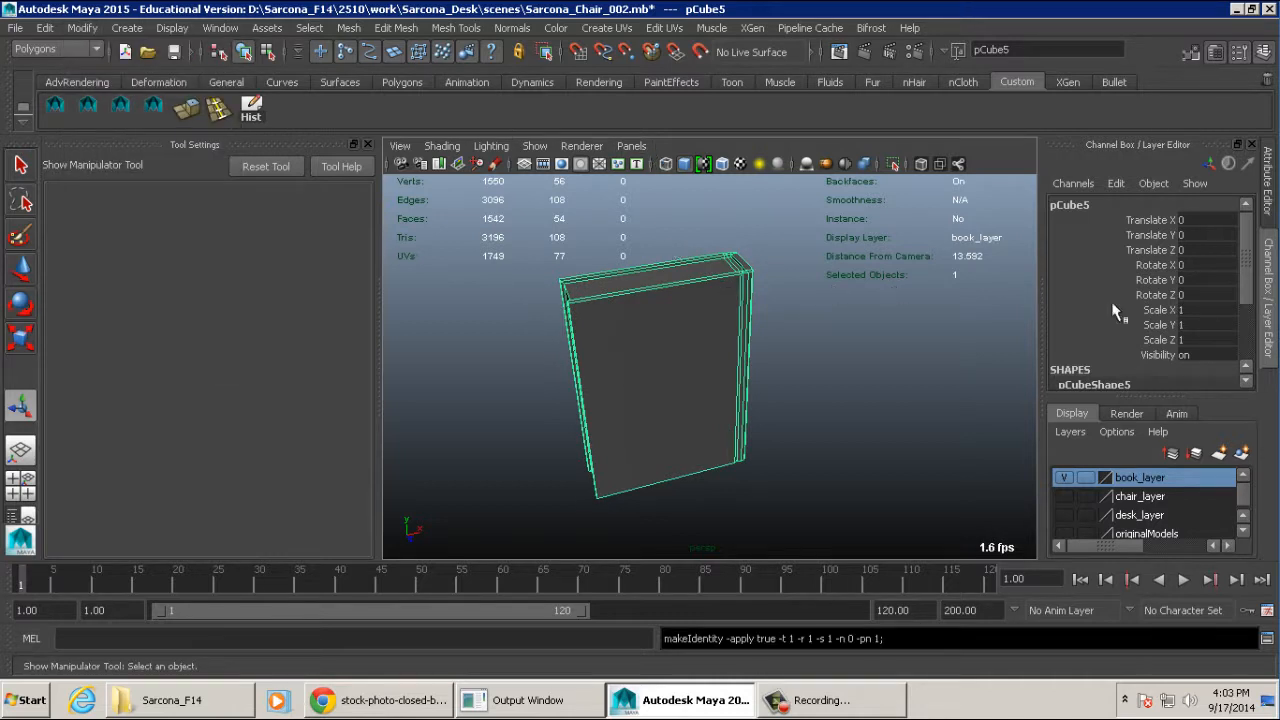
{"action": "scroll", "coordinate": [1113, 312], "scroll_direction": "down", "scroll_amount": 3}
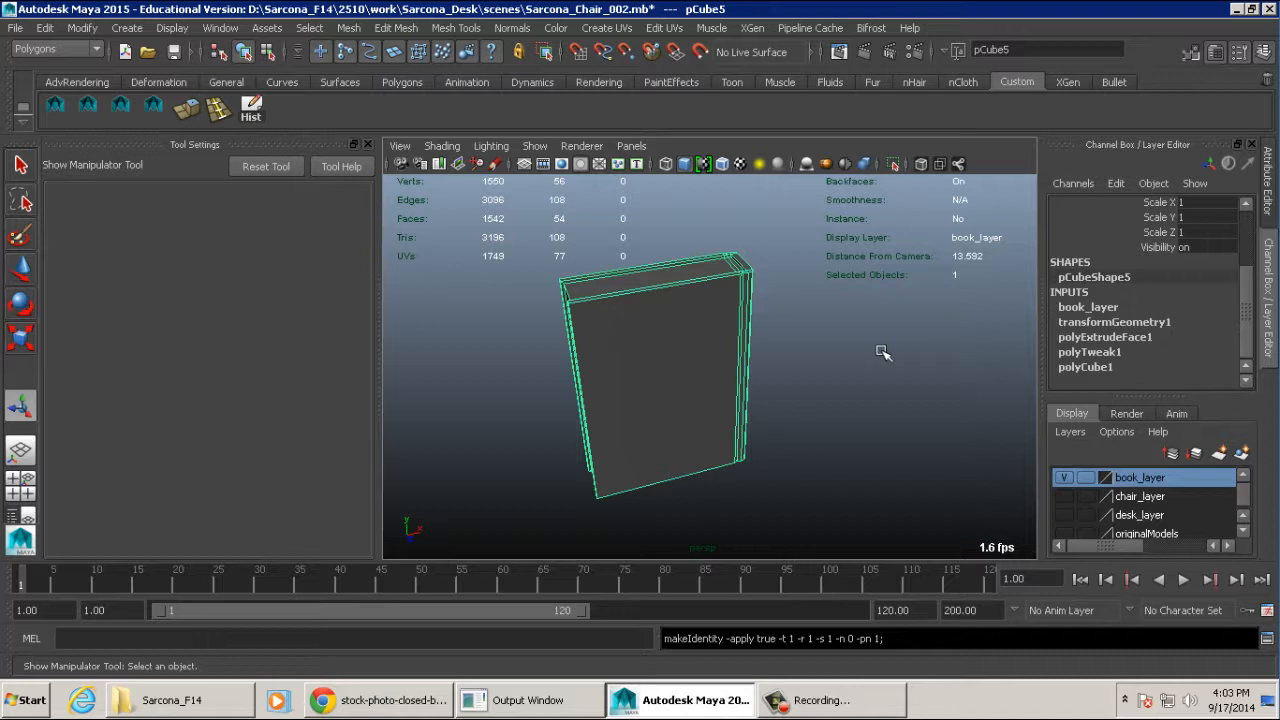
{"action": "scroll", "coordinate": [794, 350], "scroll_direction": "up", "scroll_amount": 5}
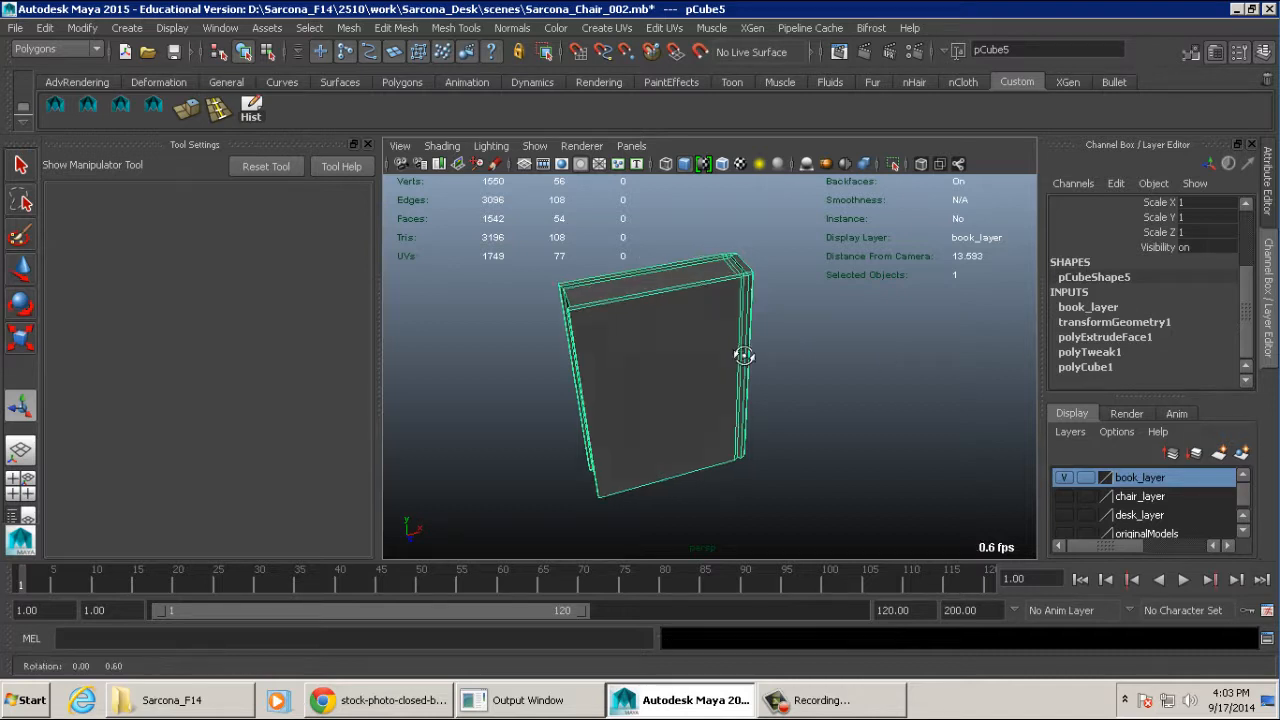
- Switch the book to edge mode and select all of its edges
{"action": "left_click_drag", "start_coordinate": [655, 374], "coordinate": [766, 391], "text": "alt"}
{"action": "right_click_drag", "start_coordinate": [766, 391], "coordinate": [820, 385], "text": "alt"}
{"action": "middle_click_drag", "start_coordinate": [820, 385], "coordinate": [918, 340], "text": "alt"}
{"action": "right_click_drag", "start_coordinate": [918, 340], "coordinate": [830, 343], "text": "alt"}
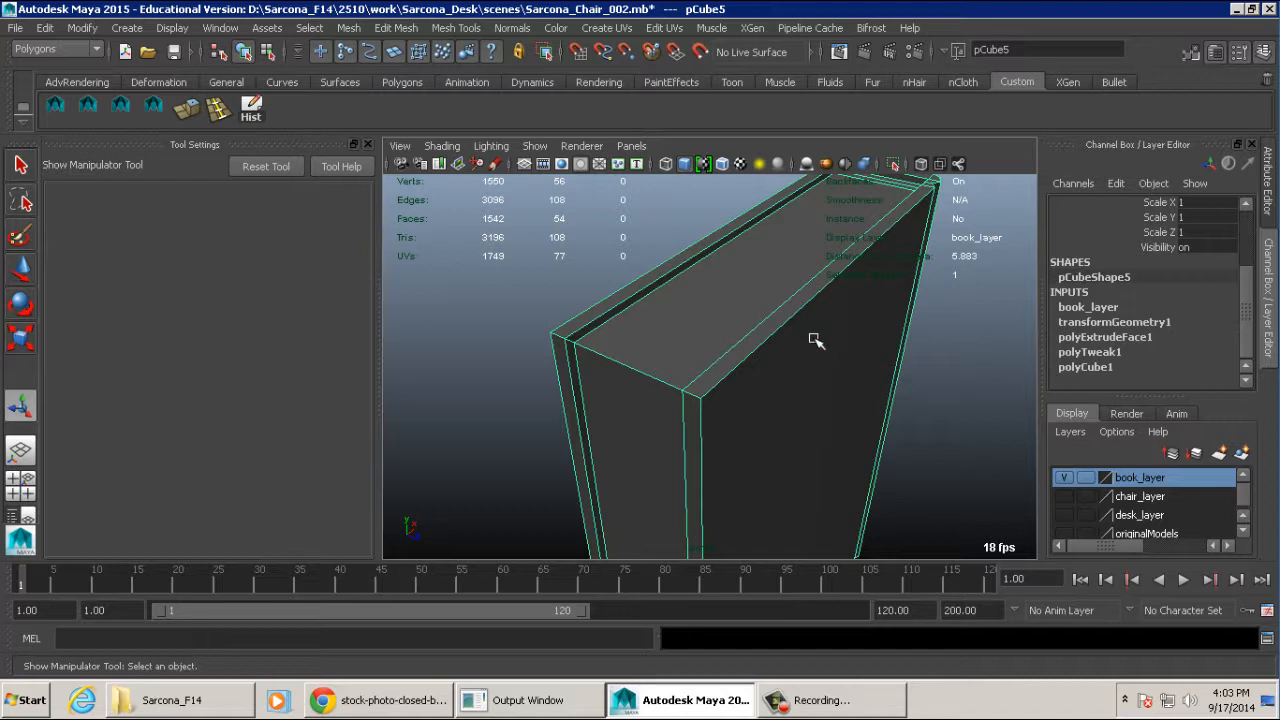
{"action": "right_click_drag", "start_coordinate": [815, 340], "coordinate": [727, 292], "text": "alt"}
{"action": "left_click_drag", "start_coordinate": [852, 257], "coordinate": [626, 468]}
- Constrain the current edge selection to angles between 80 and 120 degrees, then close and reset the selection constraints
{"action": "left_click", "coordinate": [309, 27]}
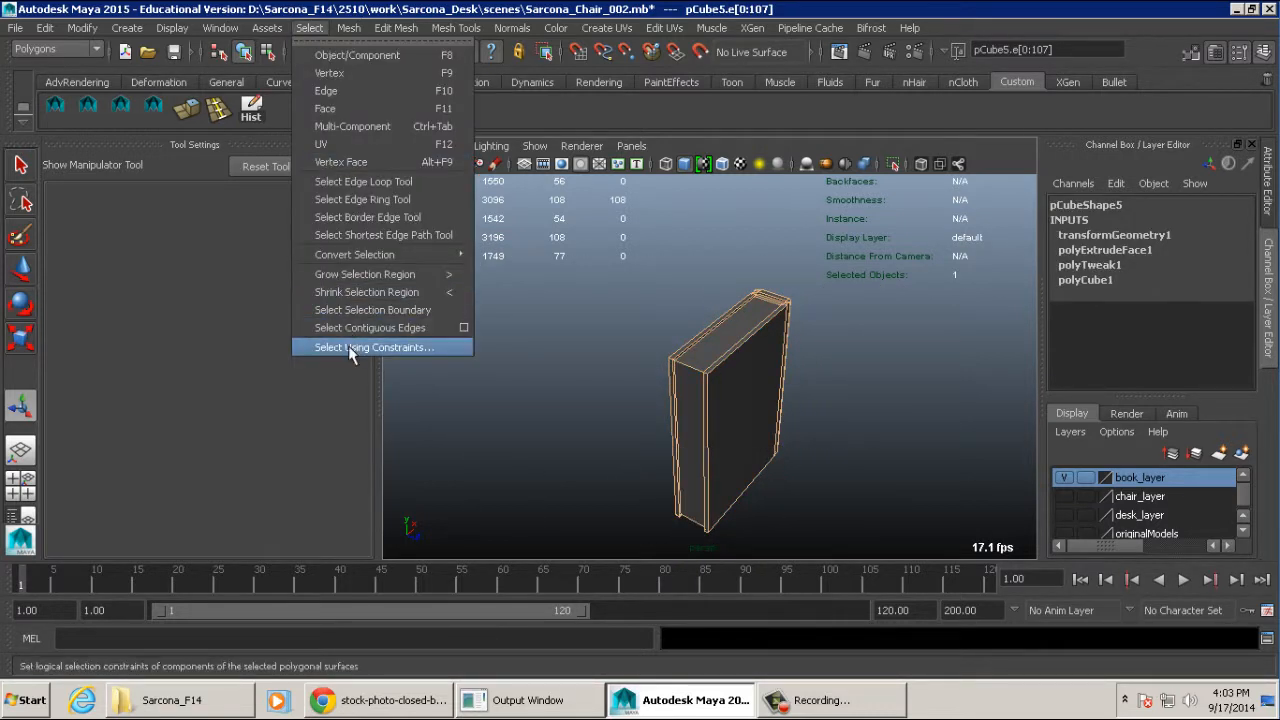
{"action": "left_click", "coordinate": [350, 347]}
{"action": "left_click", "coordinate": [221, 172]}
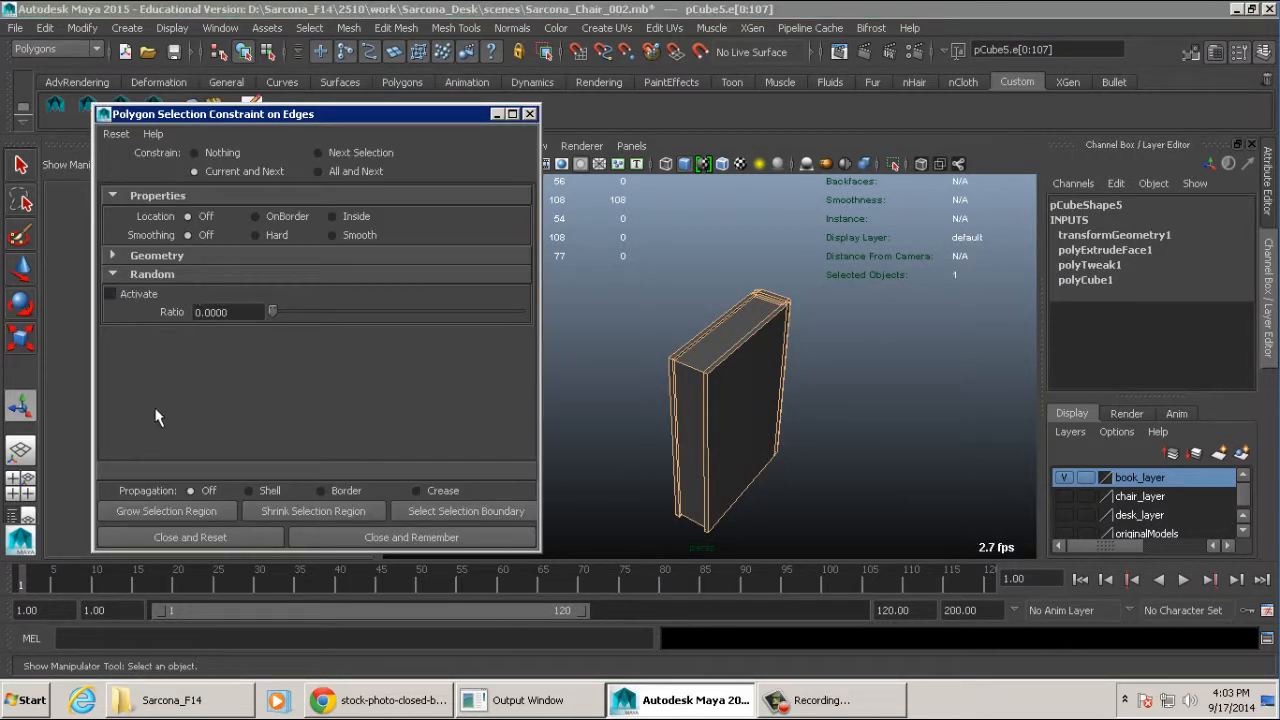
{"action": "left_click", "coordinate": [155, 256]}
{"action": "left_click", "coordinate": [146, 356]}
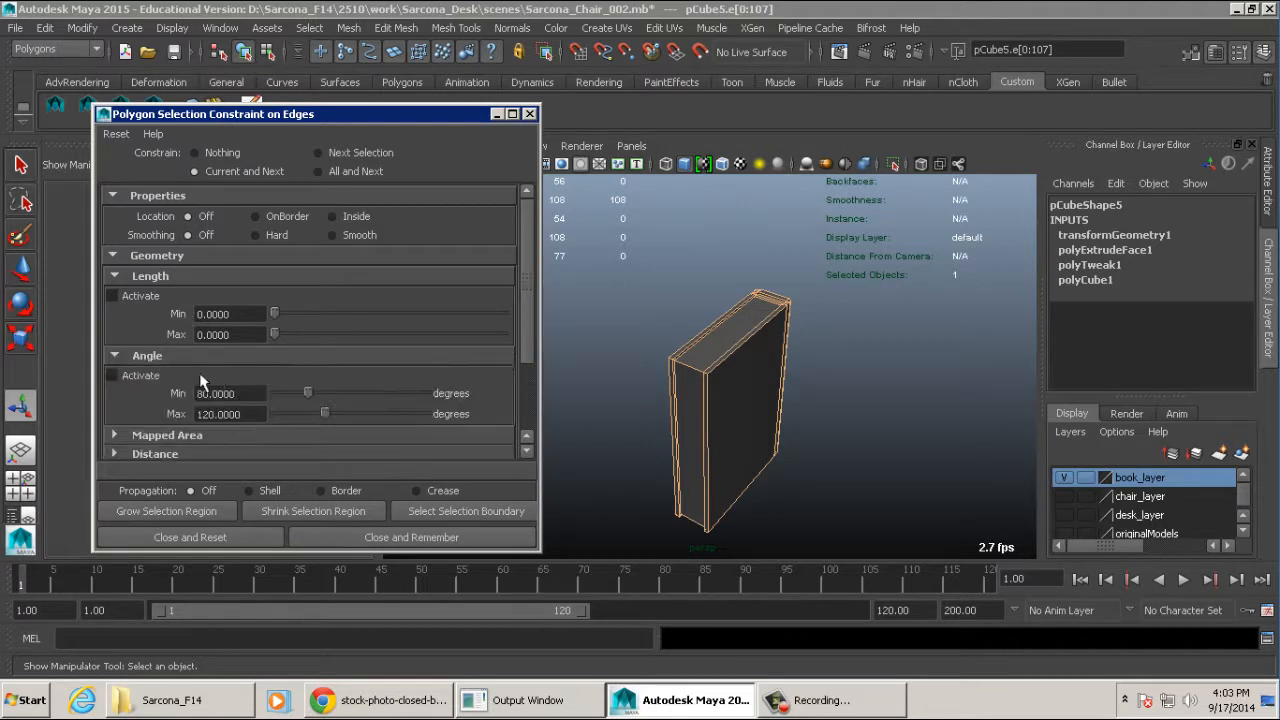
{"action": "left_click", "coordinate": [112, 375]}
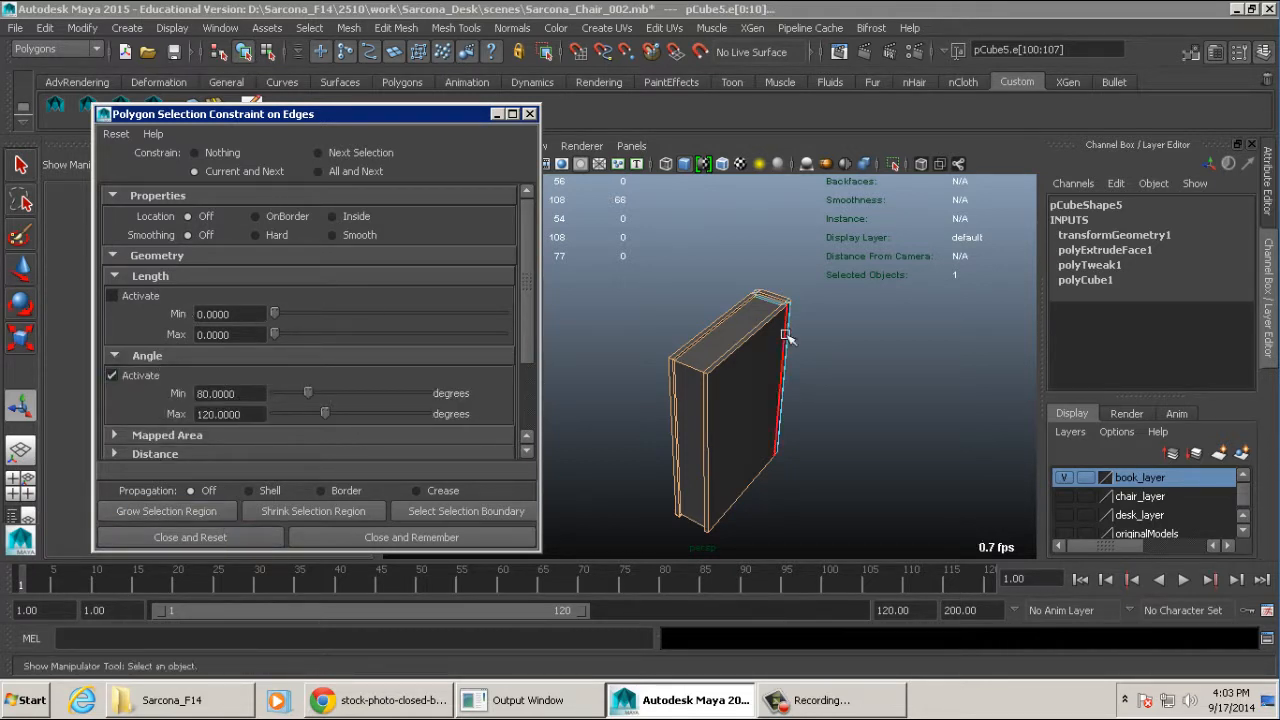
{"action": "left_click", "coordinate": [197, 541]}
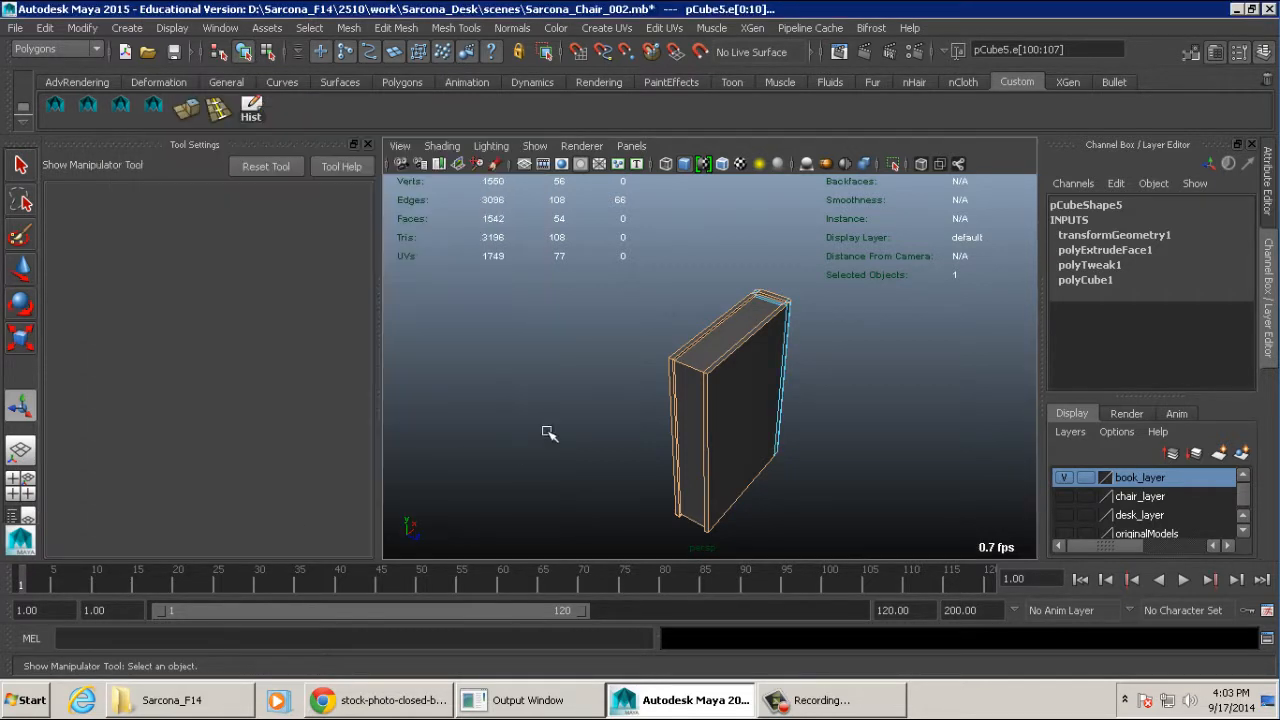
- Examine which edges are selected around the book's cover corners, page recess and spine
{"action": "right_click_drag", "start_coordinate": [547, 435], "coordinate": [870, 436], "text": "alt"}
{"action": "left_click_drag", "start_coordinate": [711, 419], "coordinate": [762, 410], "text": "alt"}
{"action": "middle_click_drag", "start_coordinate": [685, 350], "coordinate": [803, 414], "text": "alt"}
{"action": "right_click_drag", "start_coordinate": [803, 414], "coordinate": [877, 403], "text": "alt"}
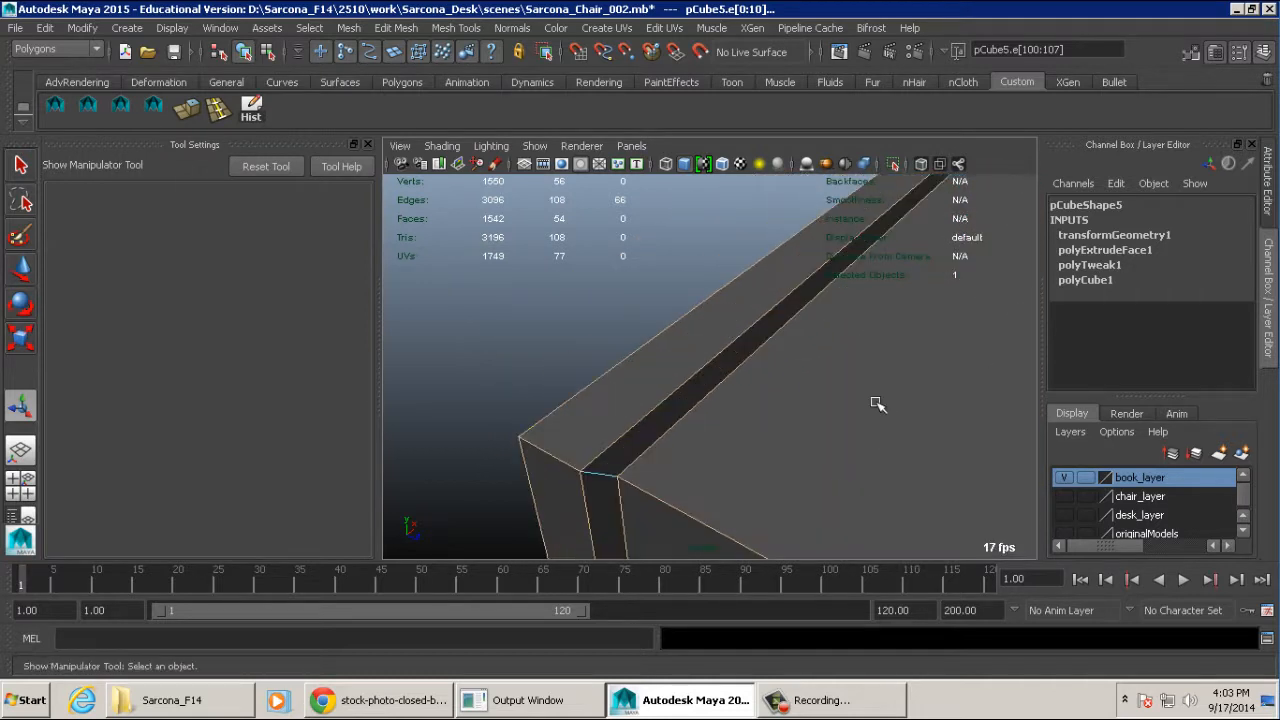
{"action": "middle_click_drag", "start_coordinate": [790, 402], "coordinate": [806, 349], "text": "alt"}
{"action": "right_click_drag", "start_coordinate": [806, 349], "coordinate": [827, 357], "text": "alt"}
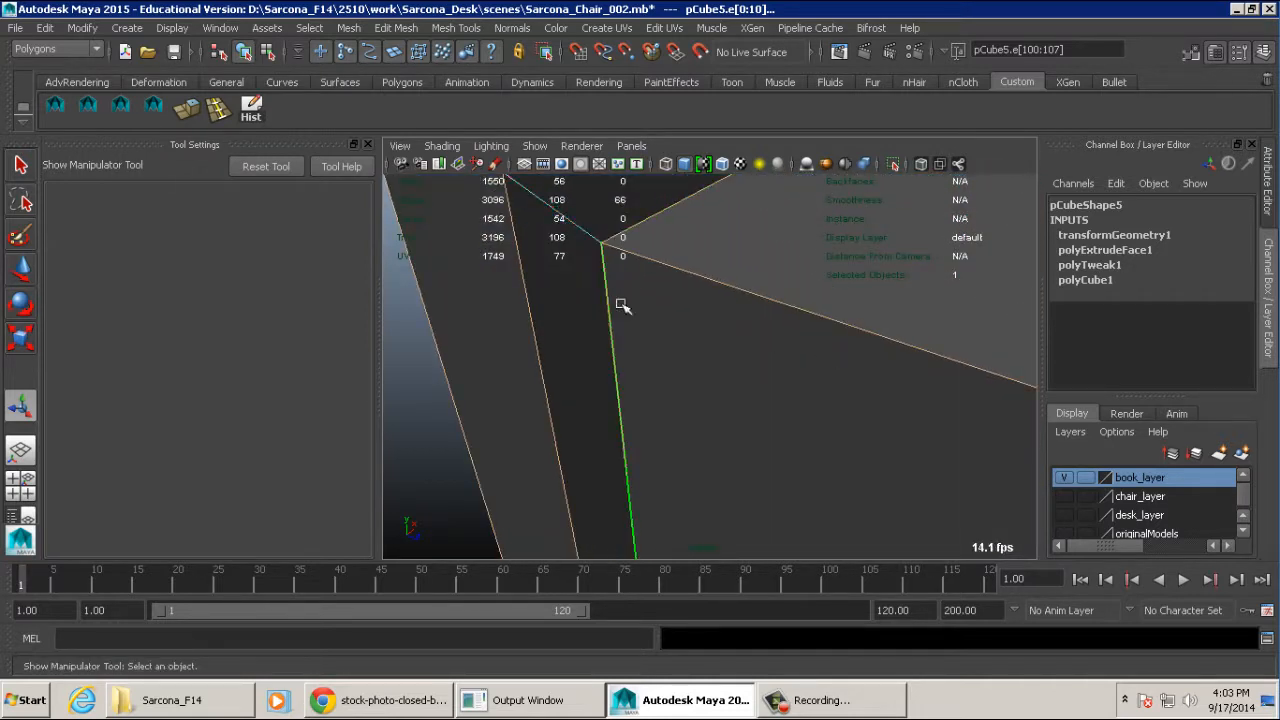
{"action": "left_click_drag", "start_coordinate": [617, 251], "coordinate": [586, 337], "text": "alt"}
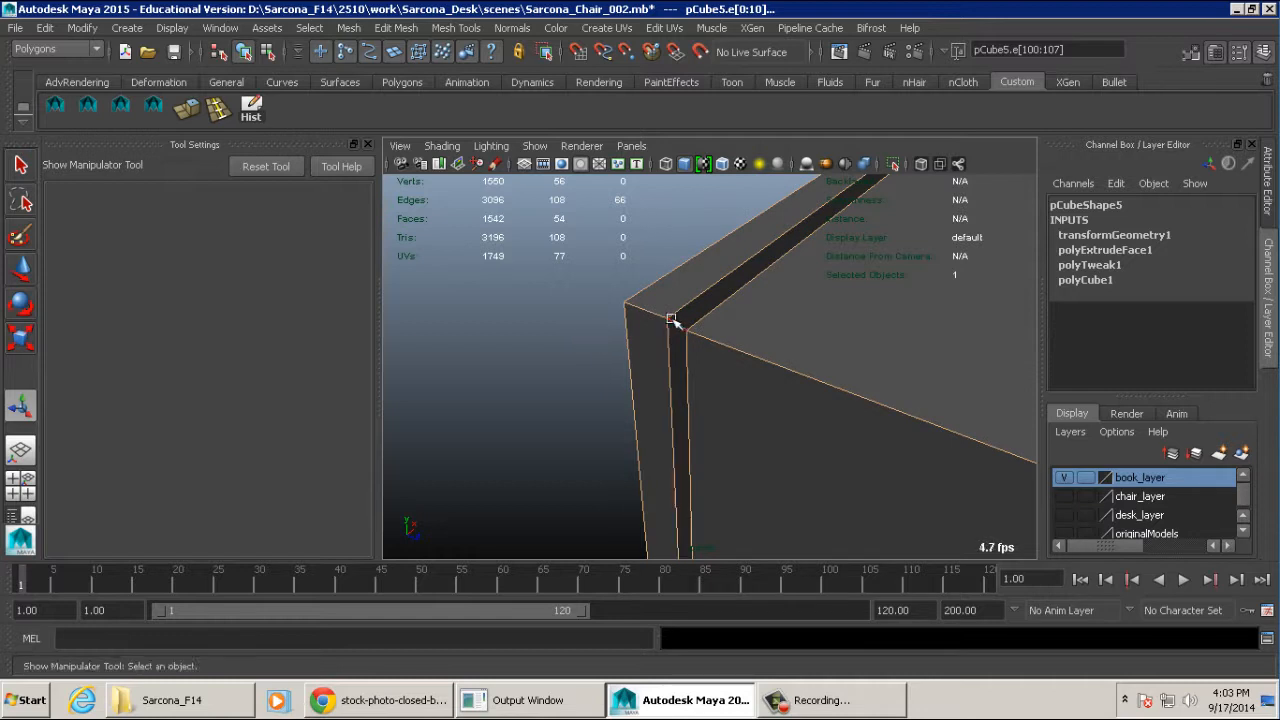
{"action": "right_click_drag", "start_coordinate": [733, 333], "coordinate": [698, 345], "text": "alt"}
{"action": "middle_click_drag", "start_coordinate": [698, 345], "coordinate": [643, 344], "text": "alt"}
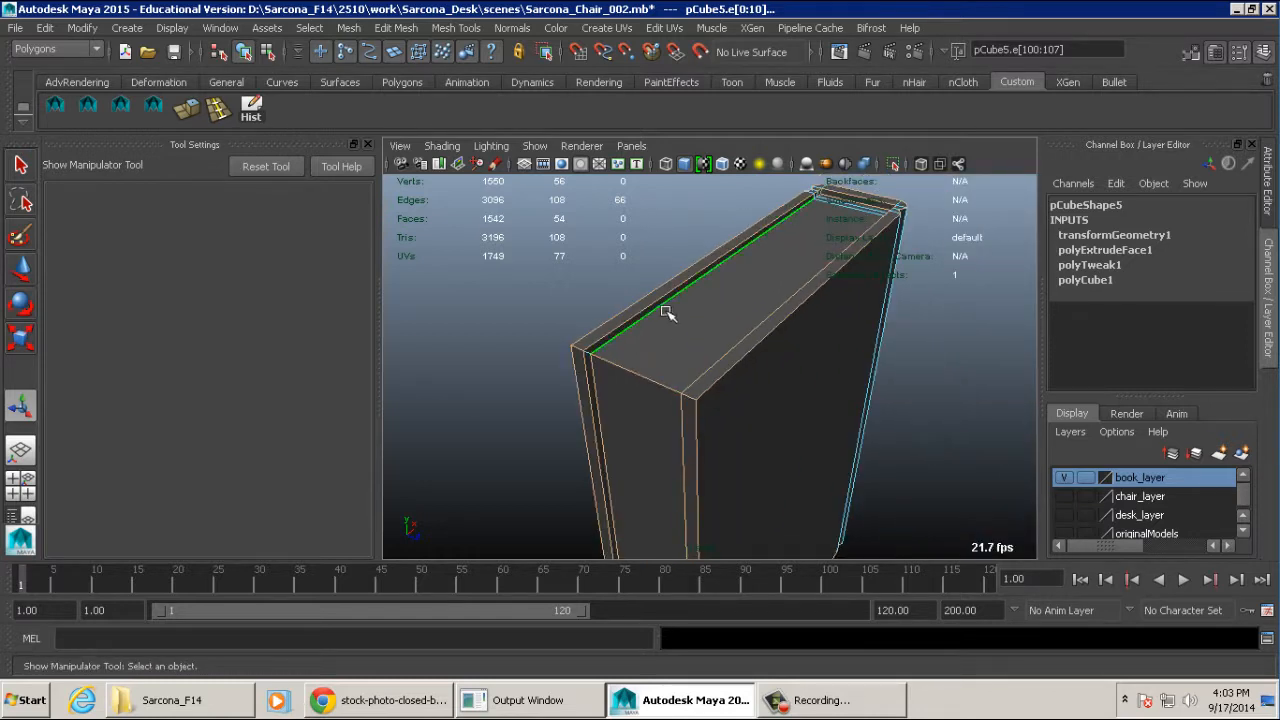
- Try bevelling the selected book edges and inspect the resulting geometry at the cover corner
{"action": "left_click", "coordinate": [412, 30]}
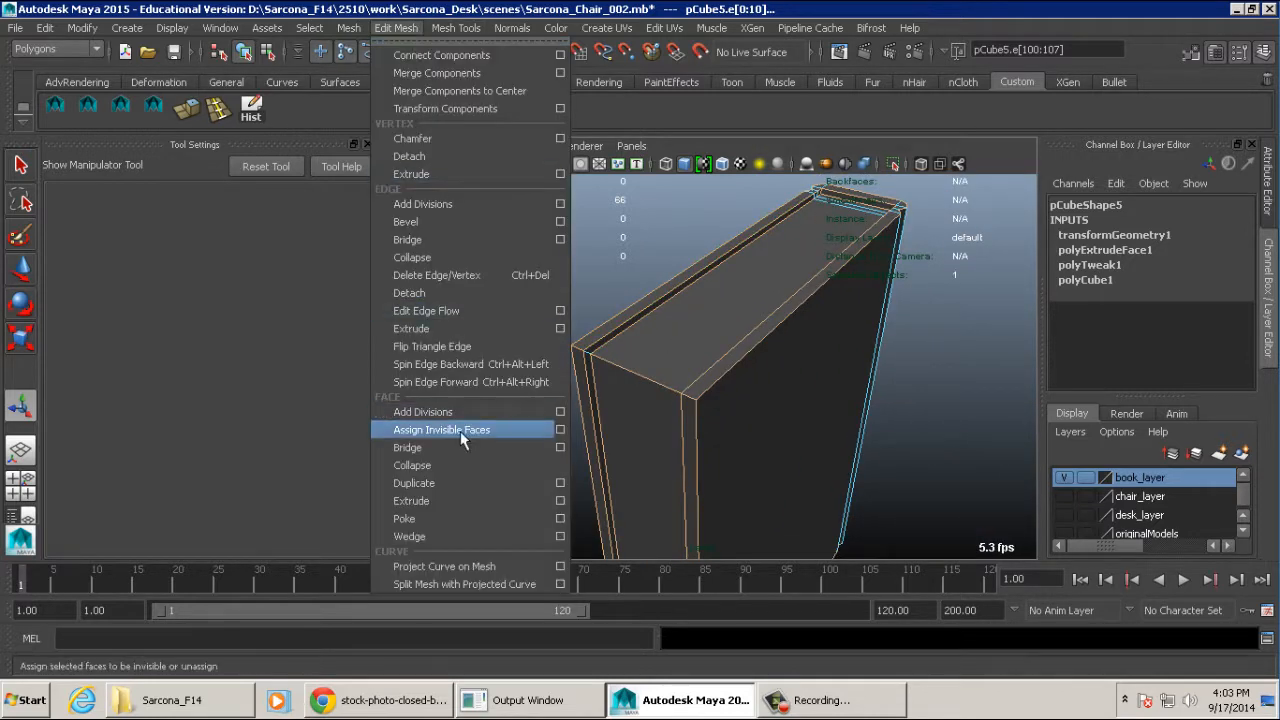
{"action": "left_click", "coordinate": [455, 225]}
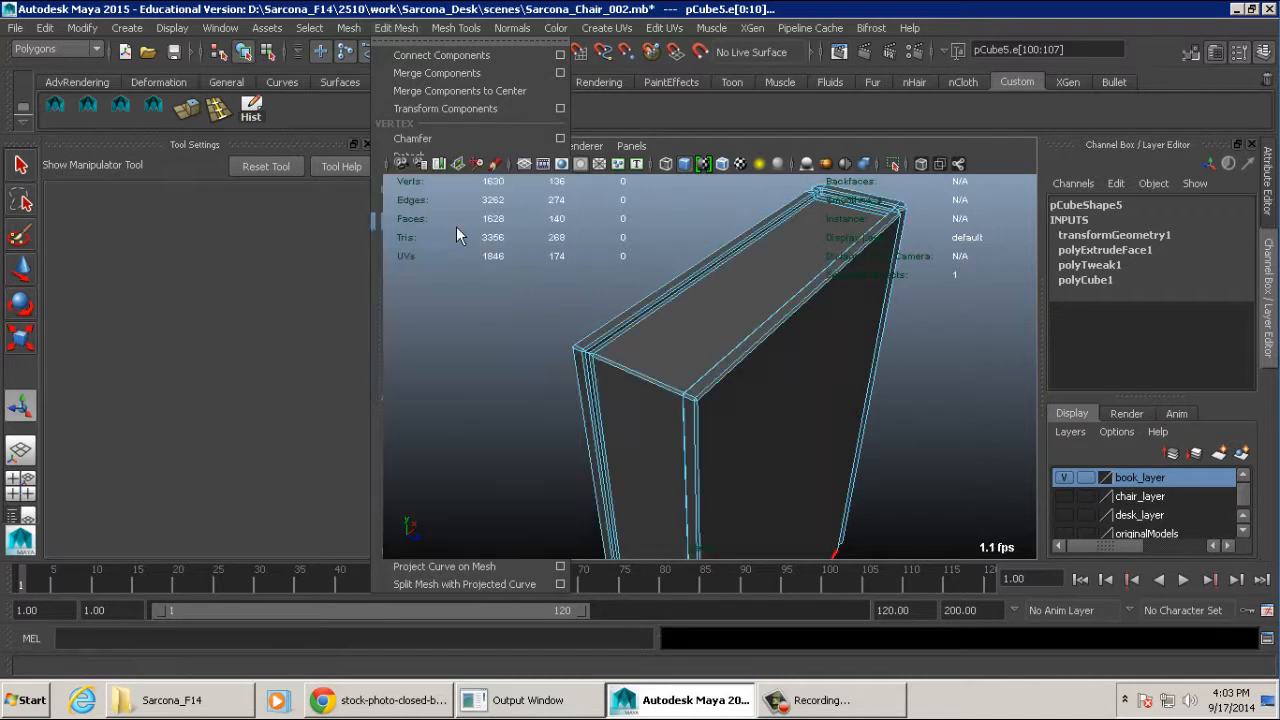
{"action": "scroll", "coordinate": [714, 353], "scroll_direction": "up", "scroll_amount": 3}
{"action": "right_click_drag", "start_coordinate": [714, 353], "coordinate": [765, 353], "text": "alt"}
{"action": "middle_click_drag", "start_coordinate": [450, 325], "coordinate": [590, 345], "text": "alt"}
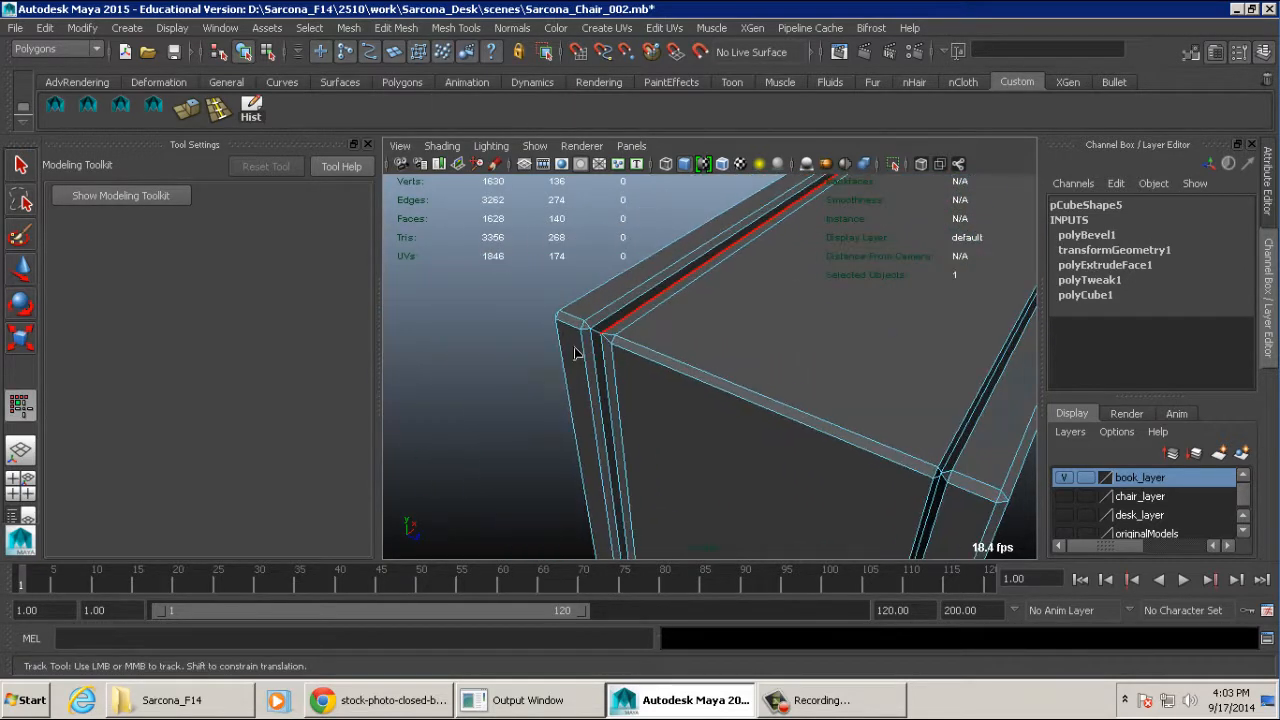
{"action": "right_click_drag", "start_coordinate": [588, 346], "coordinate": [654, 350], "text": "alt"}
{"action": "middle_click_drag", "start_coordinate": [430, 240], "coordinate": [623, 338], "text": "alt"}
{"action": "left_click_drag", "start_coordinate": [623, 338], "coordinate": [528, 353], "text": "alt"}
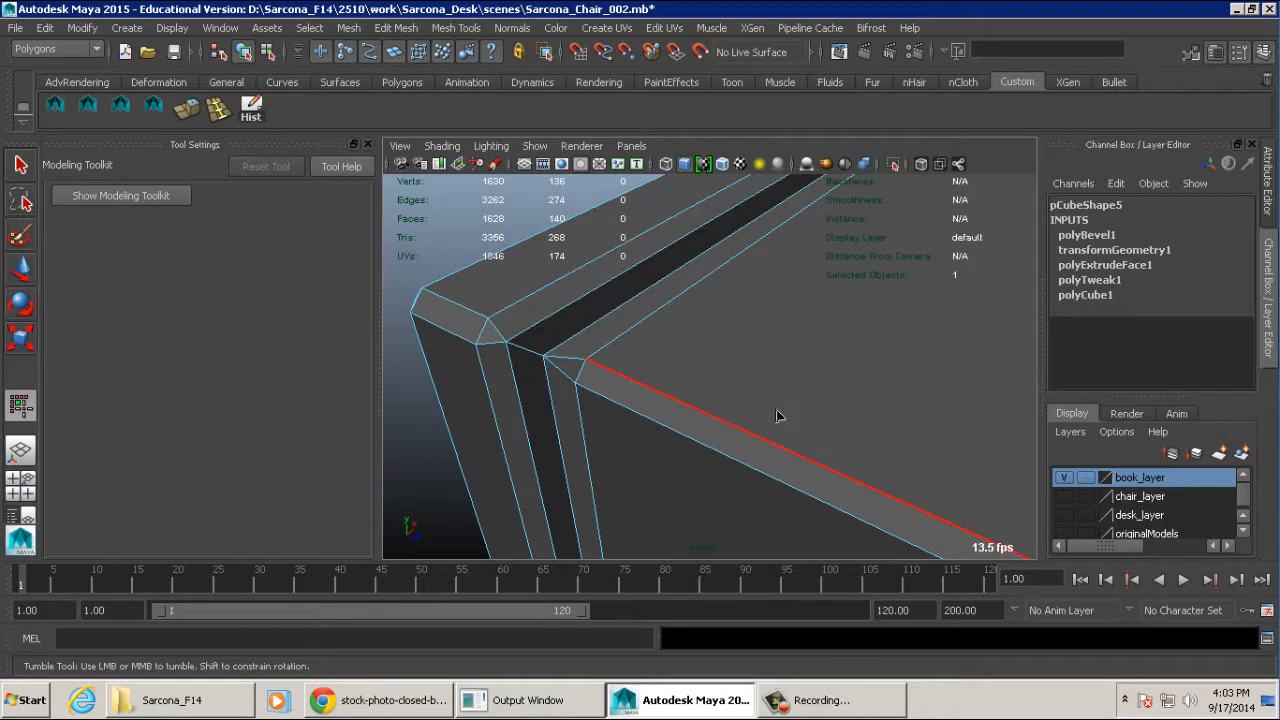
- Preview the bevelled book smoothed, then undo the bevel and edge selection and restore the unsmoothed display
{"action": "scroll", "coordinate": [780, 404], "scroll_direction": "down", "scroll_amount": 3}
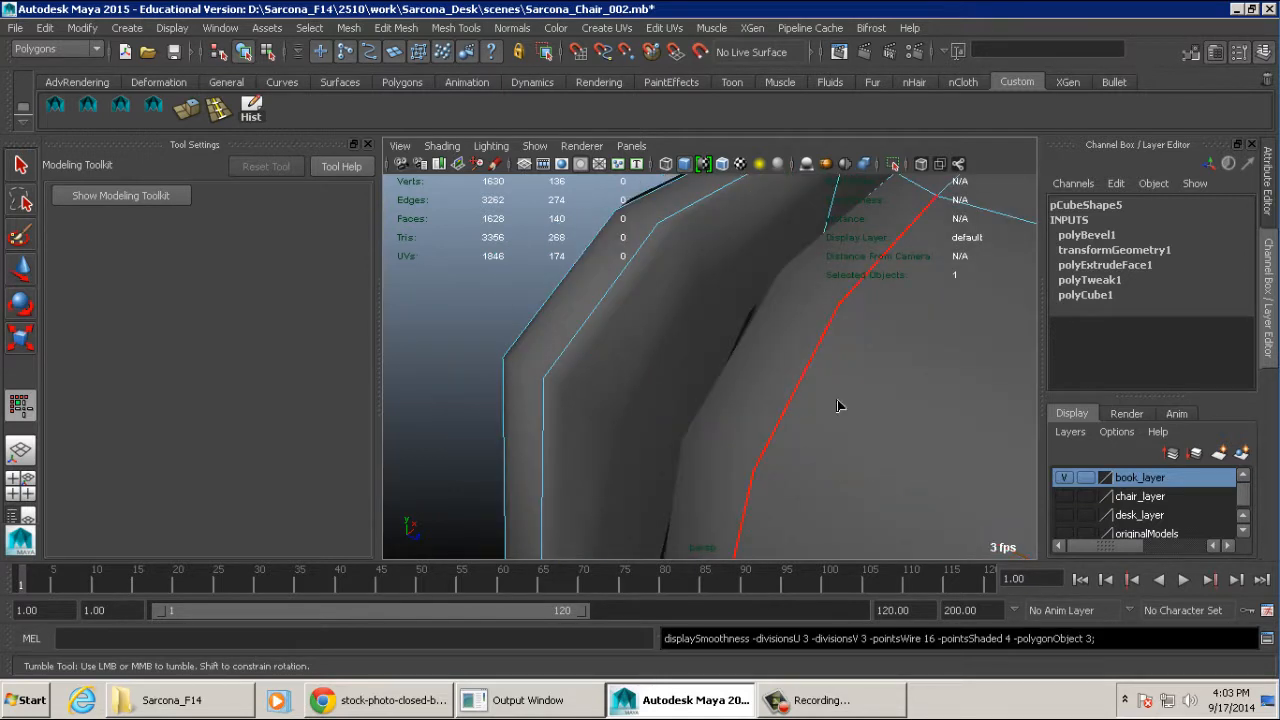
{"action": "left_click_drag", "start_coordinate": [837, 403], "coordinate": [702, 377], "text": "alt"}
{"action": "right_click_drag", "start_coordinate": [703, 377], "coordinate": [826, 377], "text": "alt"}
{"action": "key", "text": "ctrl+z"}
{"action": "key", "text": "ctrl+z"}
{"action": "key", "text": "ctrl+z"}
{"action": "left_click", "coordinate": [826, 377]}
{"action": "key", "text": "1"}
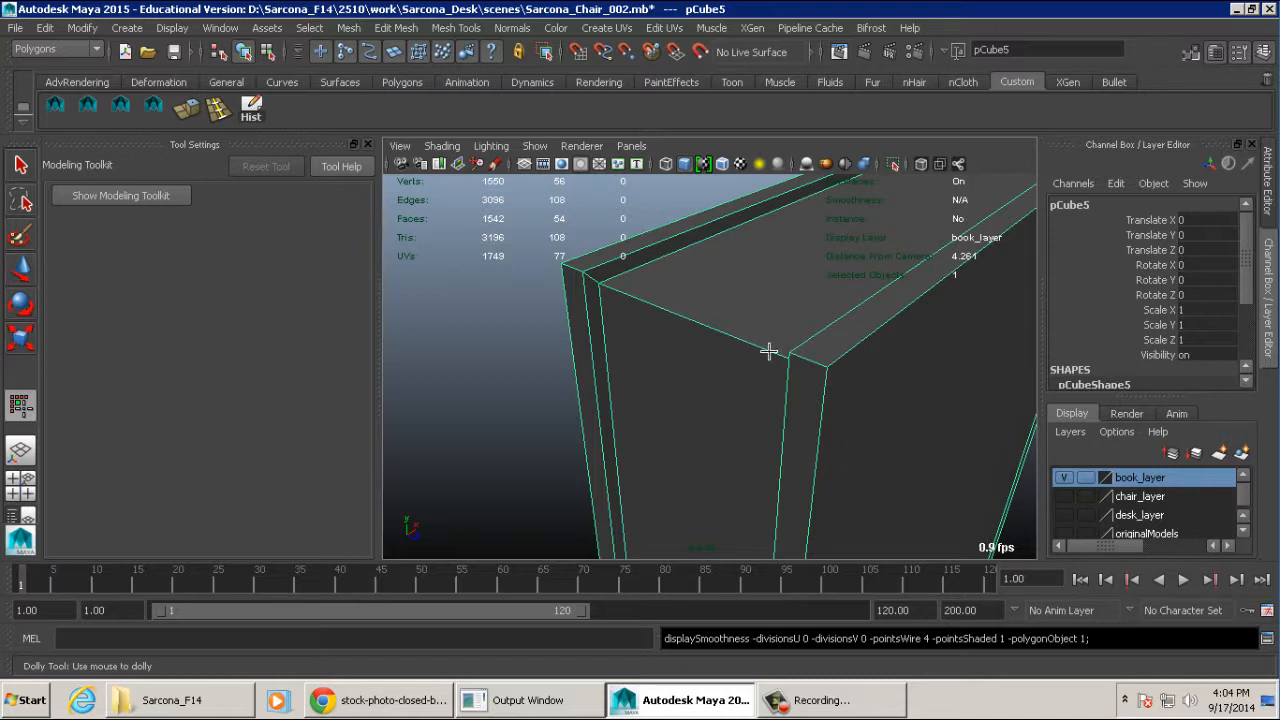
- Examine the unbevelled book's edges around the cover corners, spine and page recess in edge mode
{"action": "key", "text": "w"}
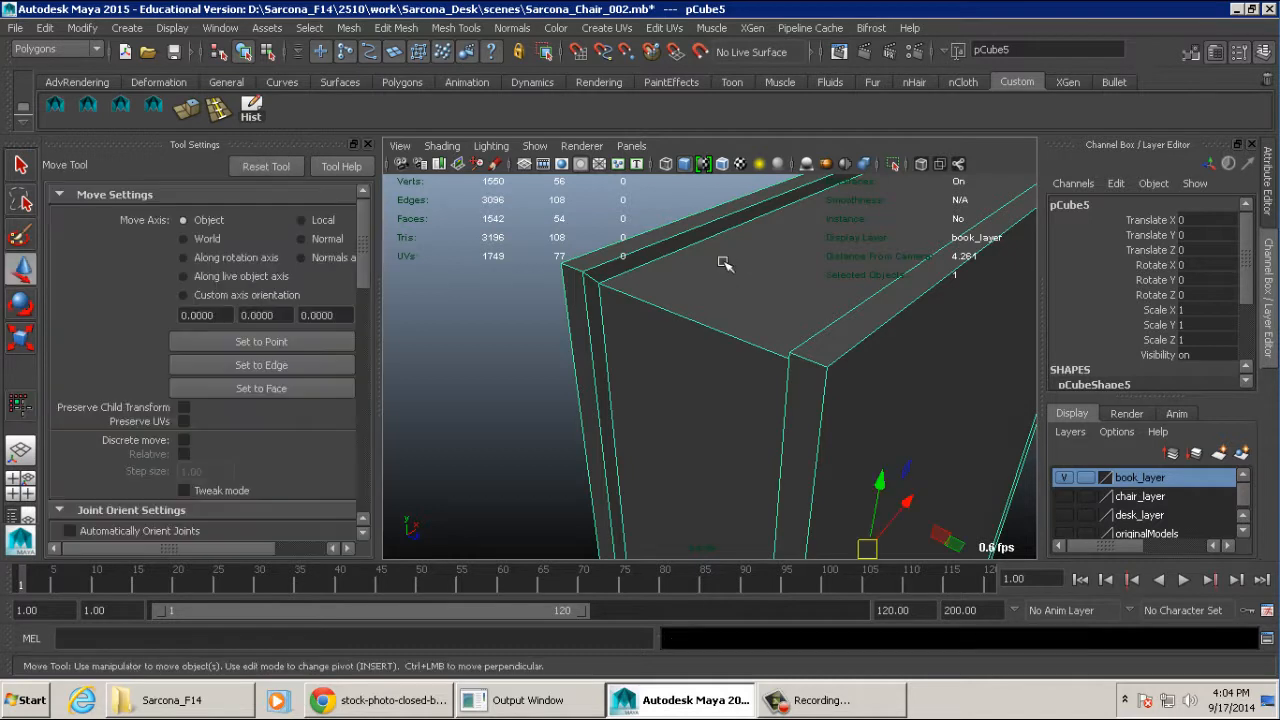
{"action": "right_click", "coordinate": [724, 263]}
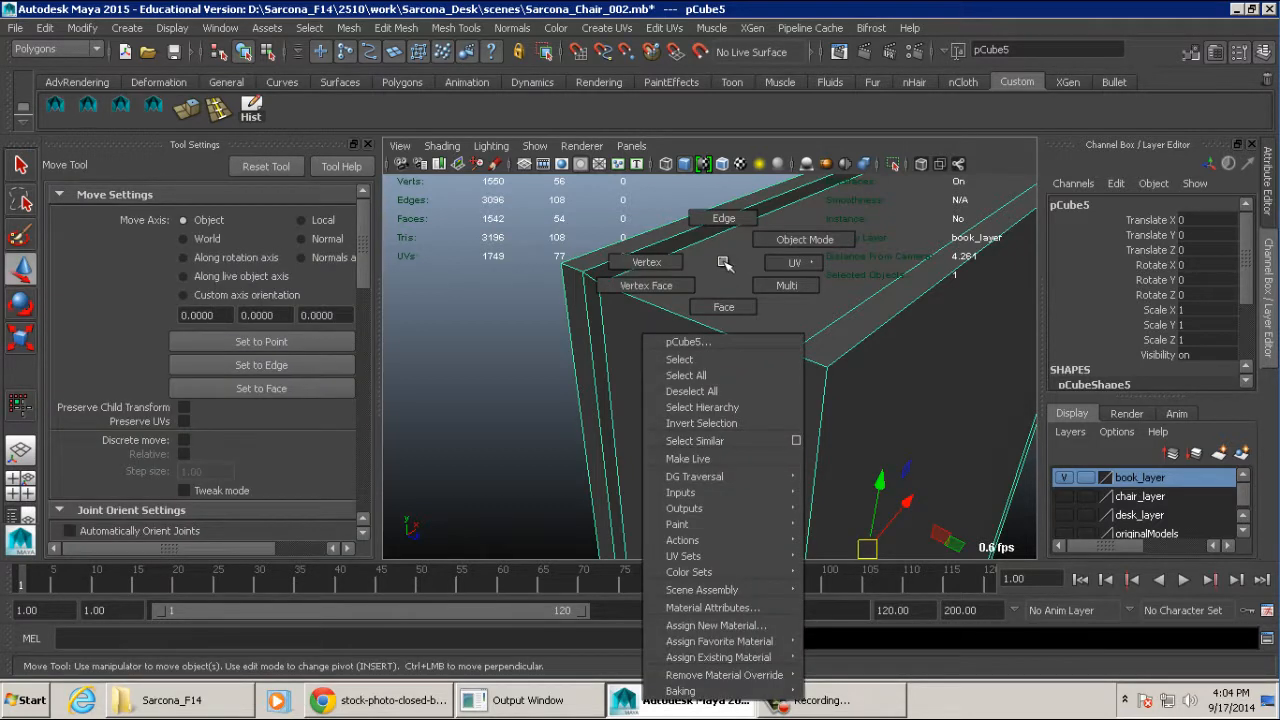
{"action": "right_click_drag", "start_coordinate": [723, 262], "coordinate": [720, 237]}
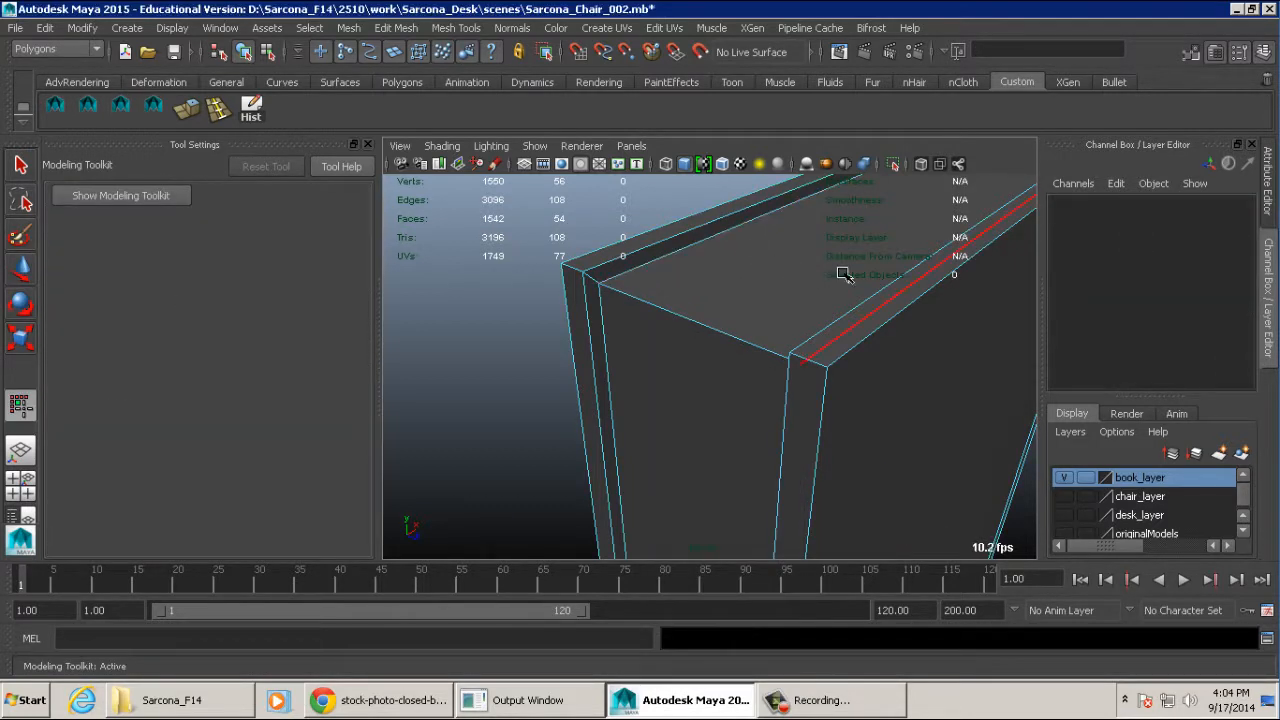
{"action": "middle_click_drag", "start_coordinate": [843, 274], "coordinate": [765, 330], "text": "alt"}
{"action": "left_click_drag", "start_coordinate": [767, 332], "coordinate": [900, 412], "text": "alt"}
{"action": "middle_click_drag", "start_coordinate": [817, 403], "coordinate": [783, 420], "text": "alt"}
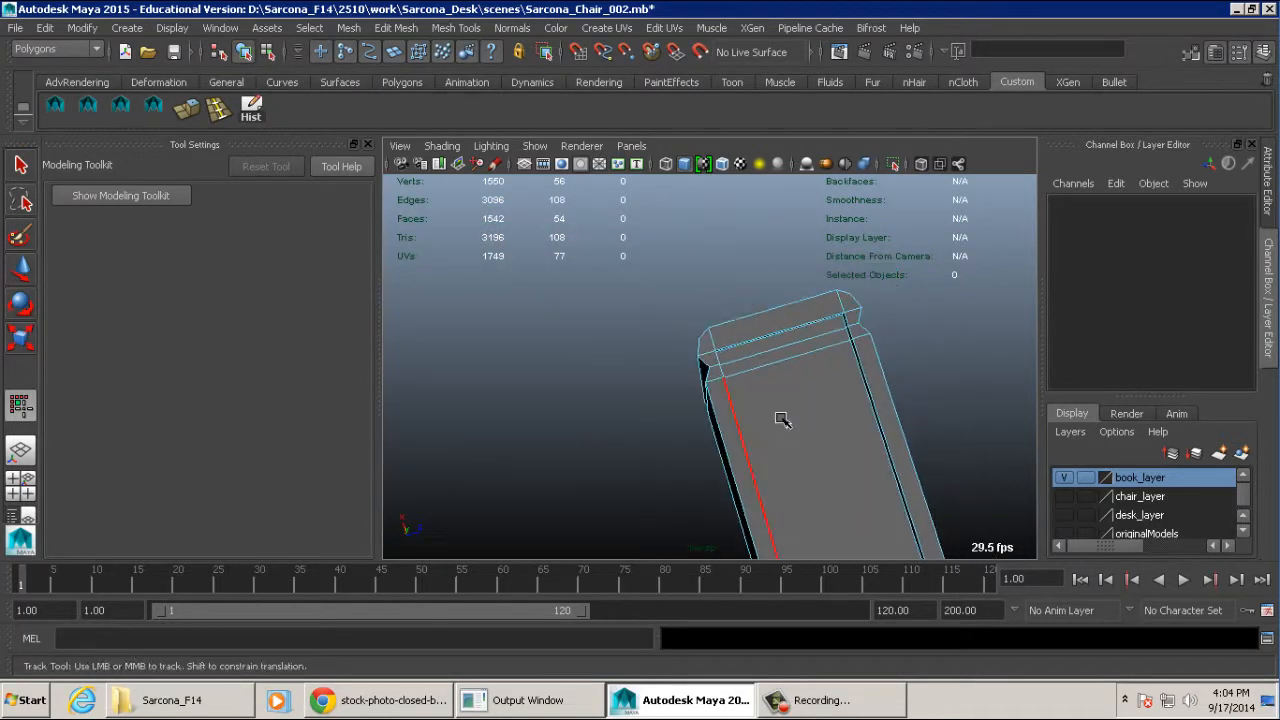
{"action": "right_click_drag", "start_coordinate": [783, 420], "coordinate": [826, 434], "text": "alt"}
{"action": "left_click_drag", "start_coordinate": [826, 434], "coordinate": [929, 400], "text": "alt"}
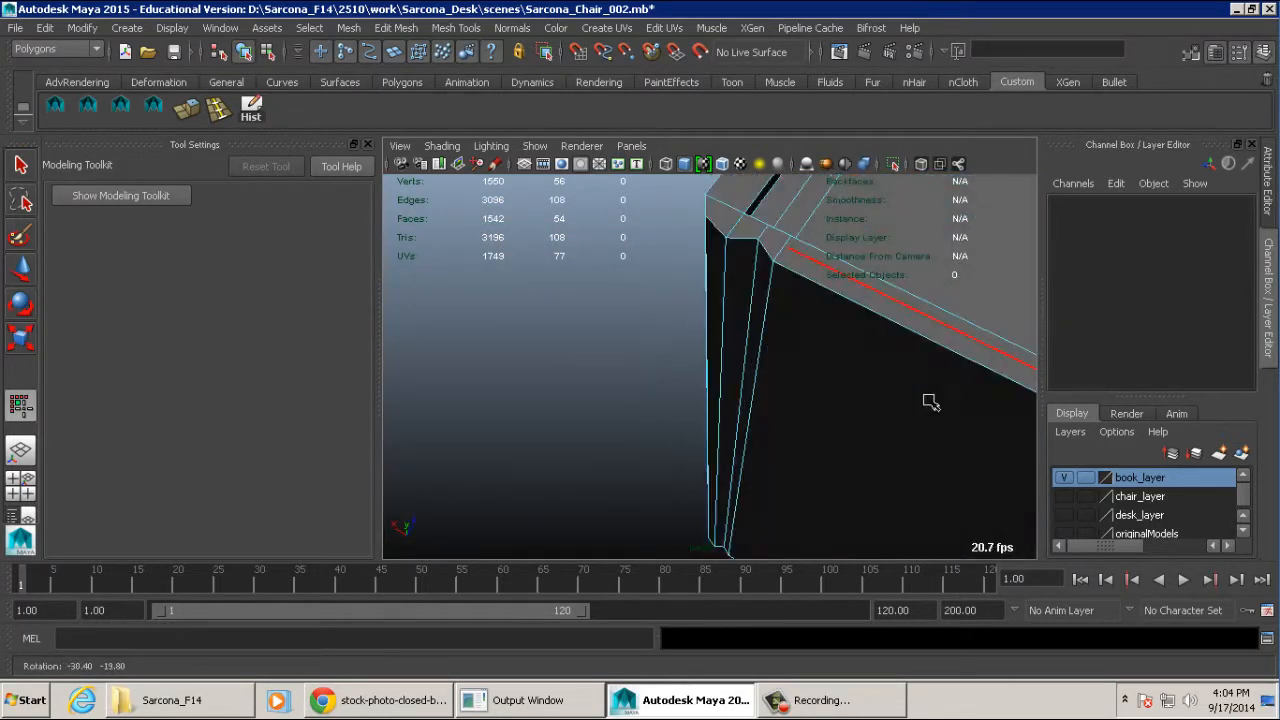
{"action": "middle_click_drag", "start_coordinate": [929, 400], "coordinate": [731, 406], "text": "alt"}
{"action": "left_click_drag", "start_coordinate": [731, 406], "coordinate": [937, 394], "text": "alt"}
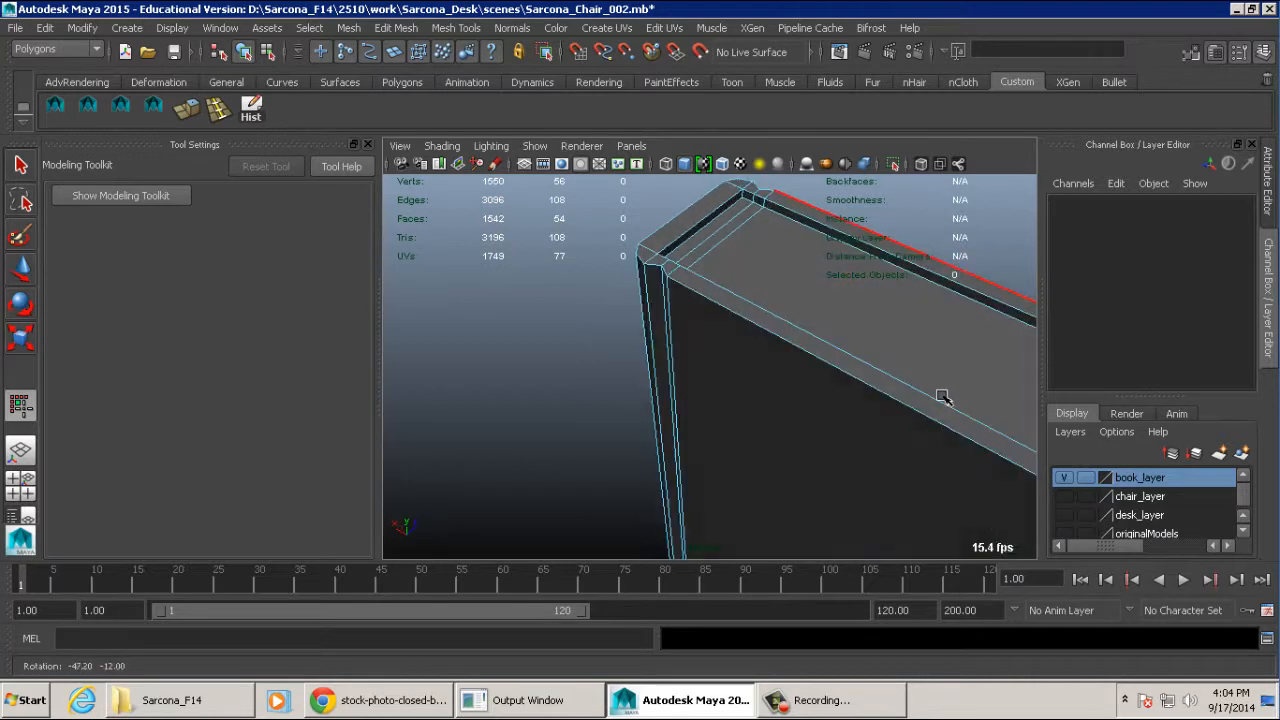
{"action": "middle_click_drag", "start_coordinate": [937, 394], "coordinate": [800, 420], "text": "alt"}
{"action": "right_click_drag", "start_coordinate": [648, 274], "coordinate": [740, 255]}
- Select the whole book as an object and bevel all of its edges
{"action": "key", "text": "w"}
{"action": "left_click", "coordinate": [698, 343]}
{"action": "right_click_drag", "start_coordinate": [768, 347], "coordinate": [652, 289], "text": "alt"}
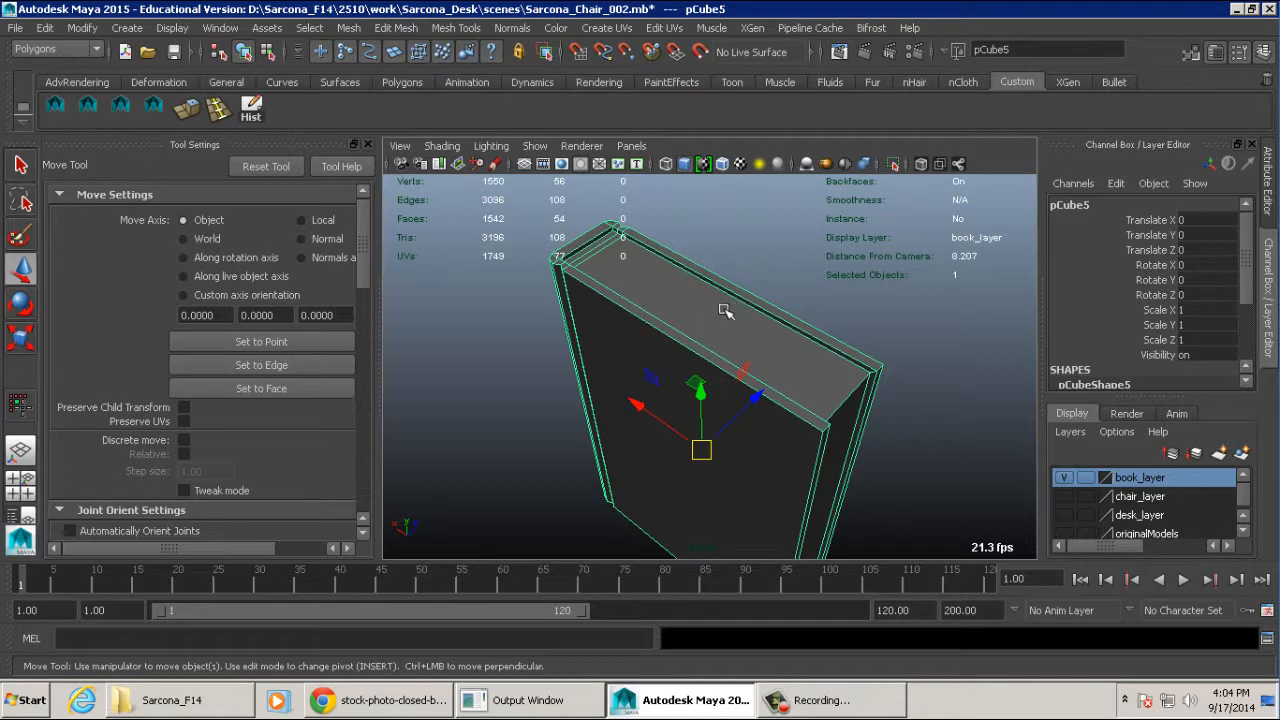
{"action": "left_click", "coordinate": [400, 28]}
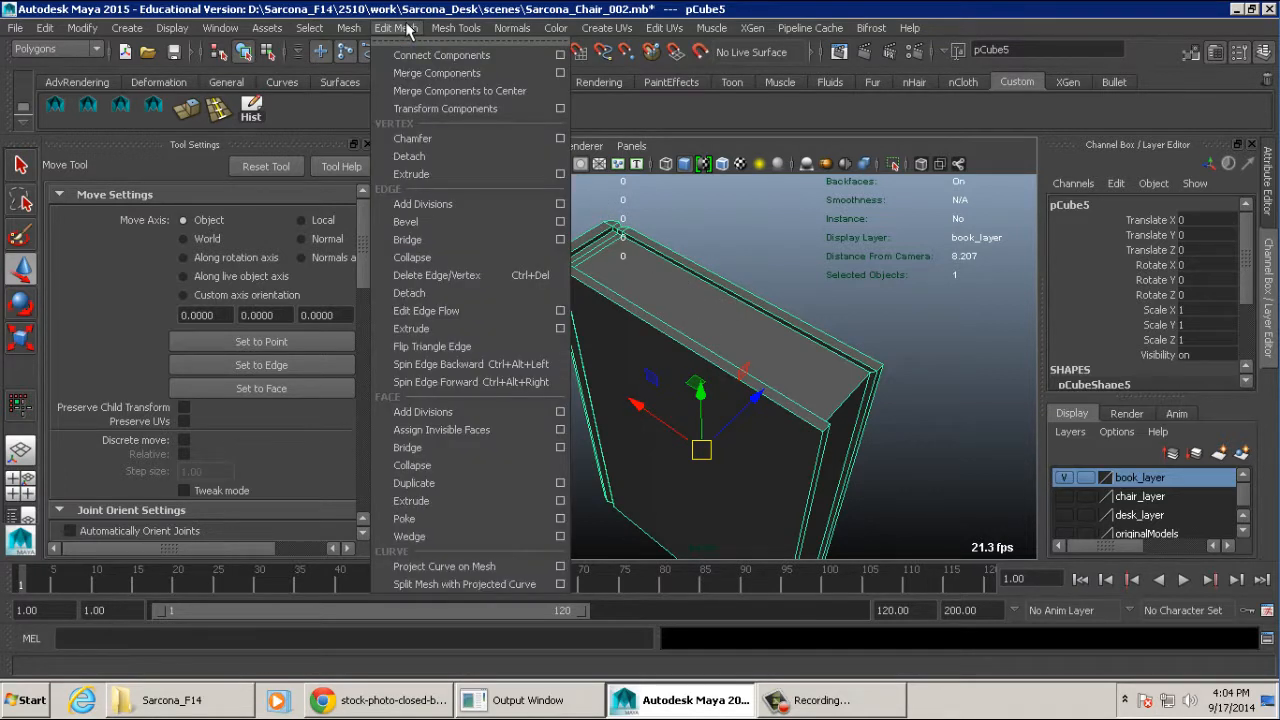
{"action": "left_click", "coordinate": [424, 228]}
- Preview the bevelled book smoothed, restore the unsmoothed display, and set the bevel's Segments to 2
{"action": "mouse_move", "coordinate": [590, 268]}
{"action": "left_mouse_down", "text": "alt"}
{"action": "mouse_move", "coordinate": [654, 249]}
{"action": "mouse_move", "coordinate": [579, 268]}
{"action": "left_mouse_up", "text": "alt"}
{"action": "middle_click_drag", "start_coordinate": [634, 257], "coordinate": [541, 271], "text": "alt"}
{"action": "right_click_drag", "start_coordinate": [541, 271], "coordinate": [835, 283], "text": "alt"}
{"action": "scroll", "coordinate": [1210, 315], "scroll_direction": "down", "scroll_amount": 3}
{"action": "scroll", "coordinate": [1195, 315], "scroll_direction": "down", "scroll_amount": 3}
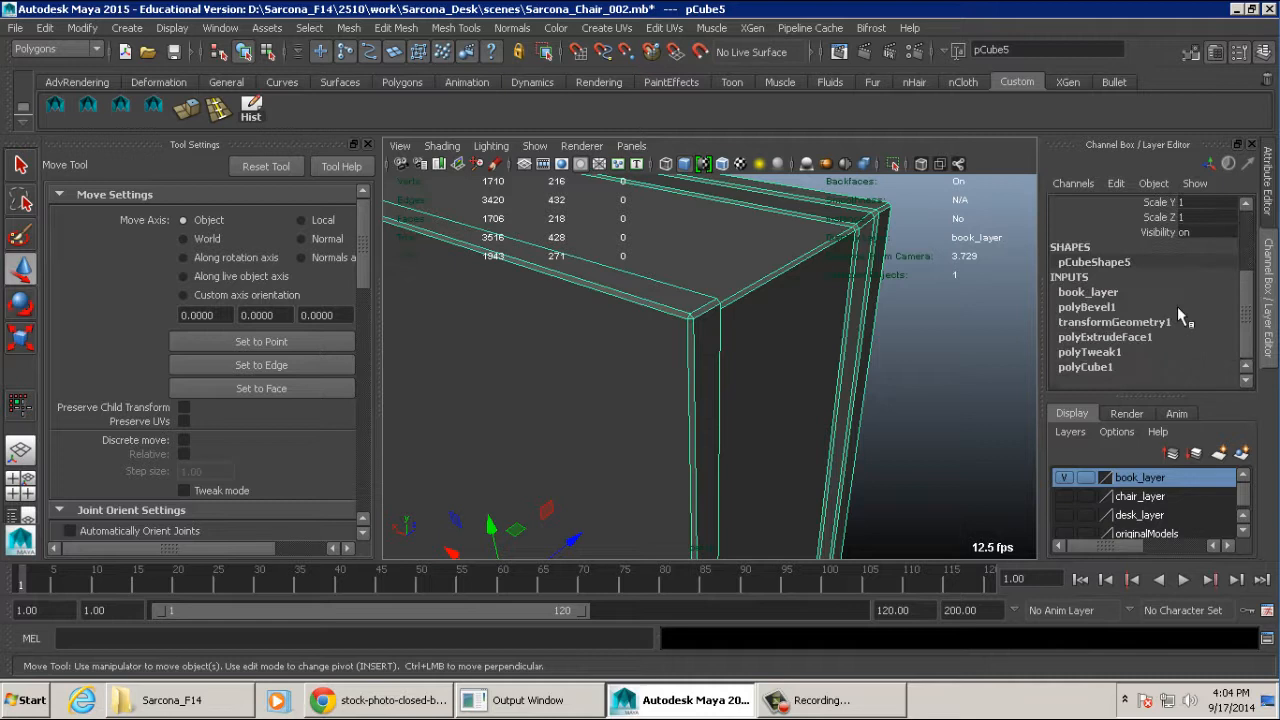
{"action": "left_click", "coordinate": [1118, 310]}
{"action": "scroll", "coordinate": [1220, 318], "scroll_direction": "down", "scroll_amount": 3}
{"action": "left_click_drag", "start_coordinate": [903, 291], "coordinate": [835, 300], "text": "alt"}
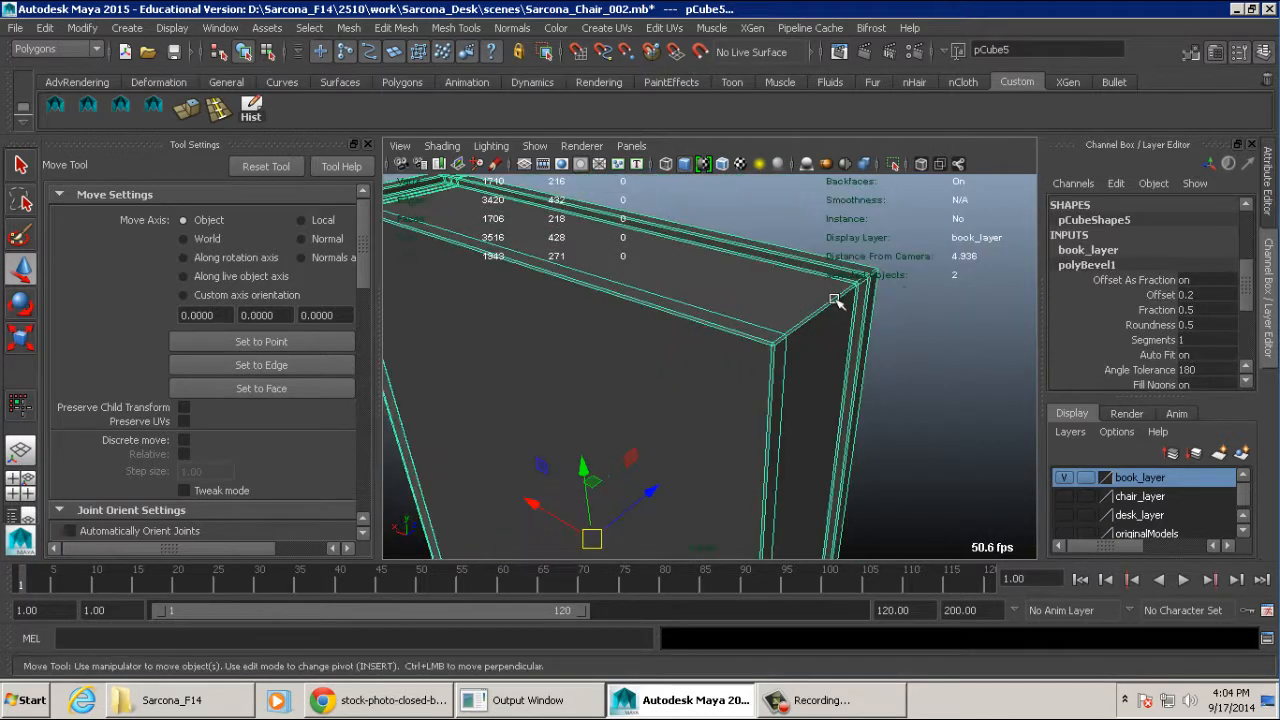
{"action": "key", "text": "3"}
{"action": "key", "text": "1"}
{"action": "double_click", "coordinate": [1205, 338]}
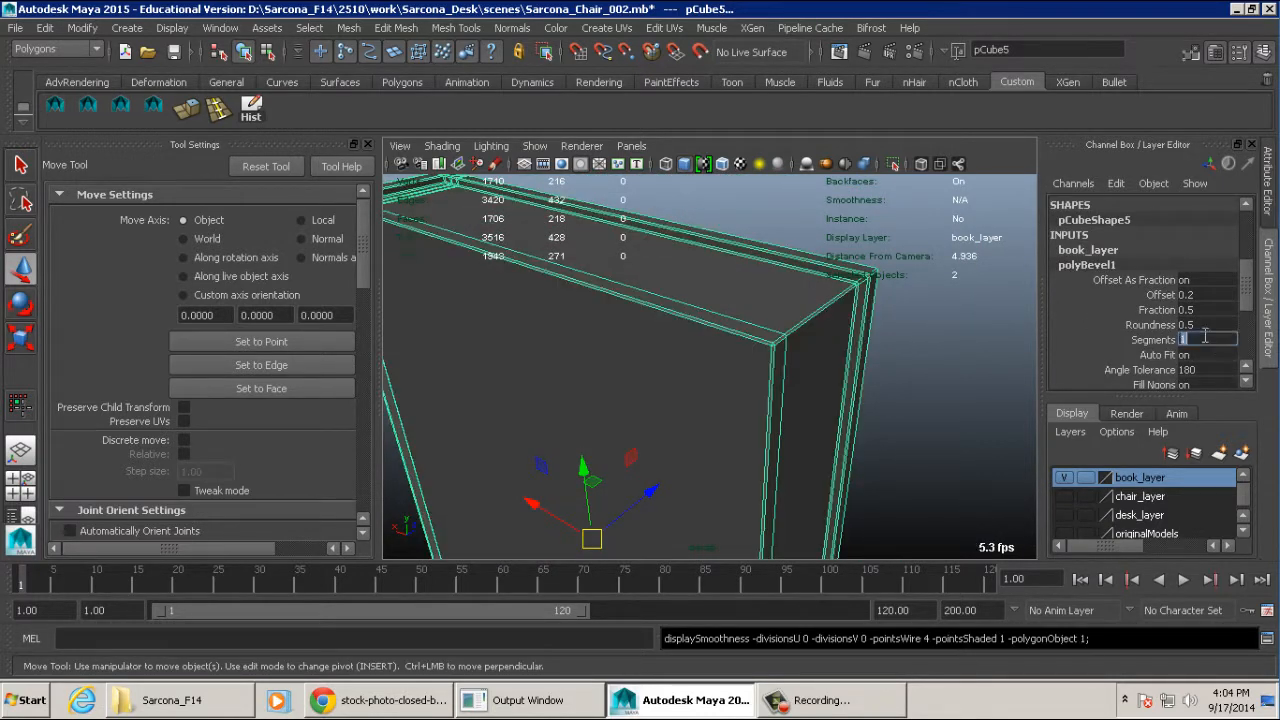
{"action": "key", "text": "Return"}
- Examine the two-segment bevel at the book's cover corners, page recess and spine, then view the whole book deselected
{"action": "mouse_move", "coordinate": [940, 337]}
{"action": "right_mouse_down", "text": "alt"}
{"action": "mouse_move", "coordinate": [914, 314]}
{"action": "mouse_move", "coordinate": [948, 340]}
{"action": "right_mouse_up", "text": "alt"}
{"action": "middle_click_drag", "start_coordinate": [948, 340], "coordinate": [904, 368], "text": "alt"}
{"action": "left_click_drag", "start_coordinate": [821, 321], "coordinate": [856, 317], "text": "alt"}
{"action": "mouse_move", "coordinate": [856, 317]}
{"action": "right_mouse_down", "text": "alt"}
{"action": "mouse_move", "coordinate": [819, 318]}
{"action": "mouse_move", "coordinate": [846, 320]}
{"action": "right_mouse_up", "text": "alt"}
{"action": "middle_click_drag", "start_coordinate": [846, 320], "coordinate": [786, 344], "text": "alt"}
{"action": "right_click_drag", "start_coordinate": [786, 344], "coordinate": [842, 341], "text": "alt"}
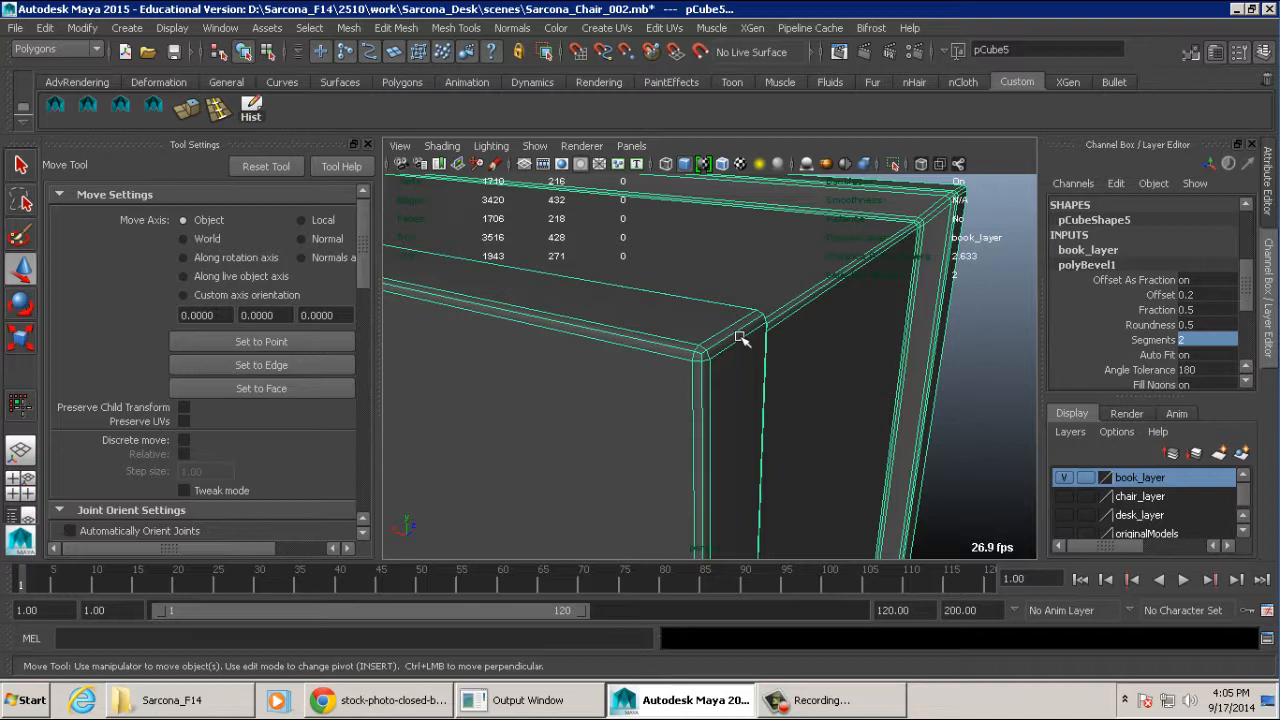
{"action": "left_click_drag", "start_coordinate": [738, 329], "coordinate": [774, 329], "text": "alt"}
{"action": "middle_click_drag", "start_coordinate": [774, 329], "coordinate": [668, 330], "text": "alt"}
{"action": "right_click_drag", "start_coordinate": [668, 330], "coordinate": [683, 329], "text": "alt"}
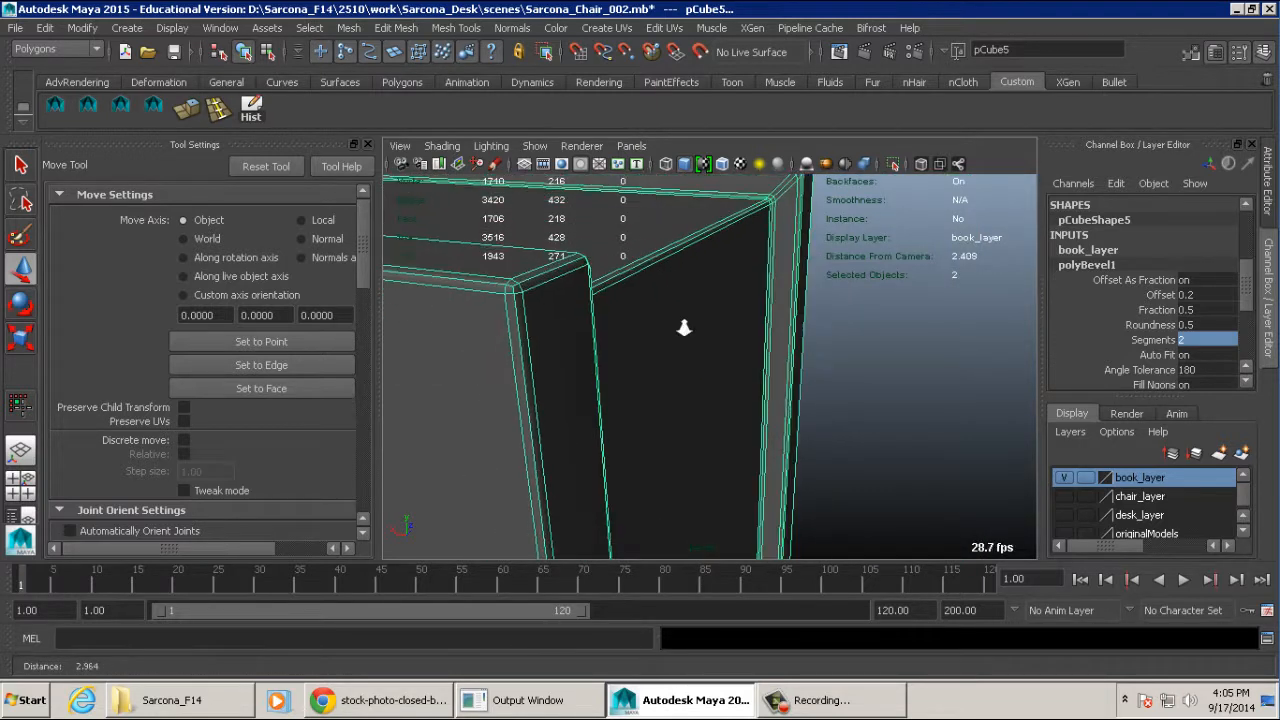
{"action": "middle_click_drag", "start_coordinate": [683, 329], "coordinate": [721, 334], "text": "alt"}
{"action": "right_click_drag", "start_coordinate": [721, 334], "coordinate": [736, 335], "text": "alt"}
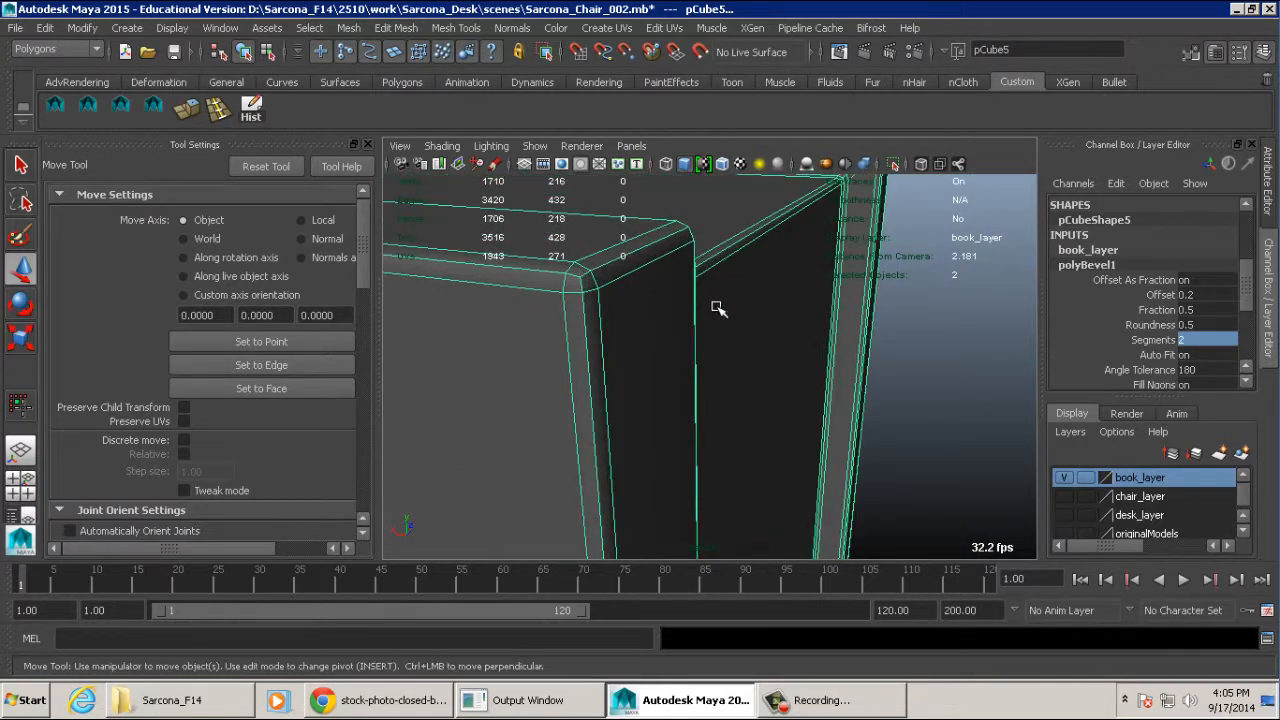
{"action": "right_click_drag", "start_coordinate": [849, 356], "coordinate": [531, 318], "text": "alt"}
{"action": "right_click_drag", "start_coordinate": [618, 360], "coordinate": [509, 283], "text": "alt"}
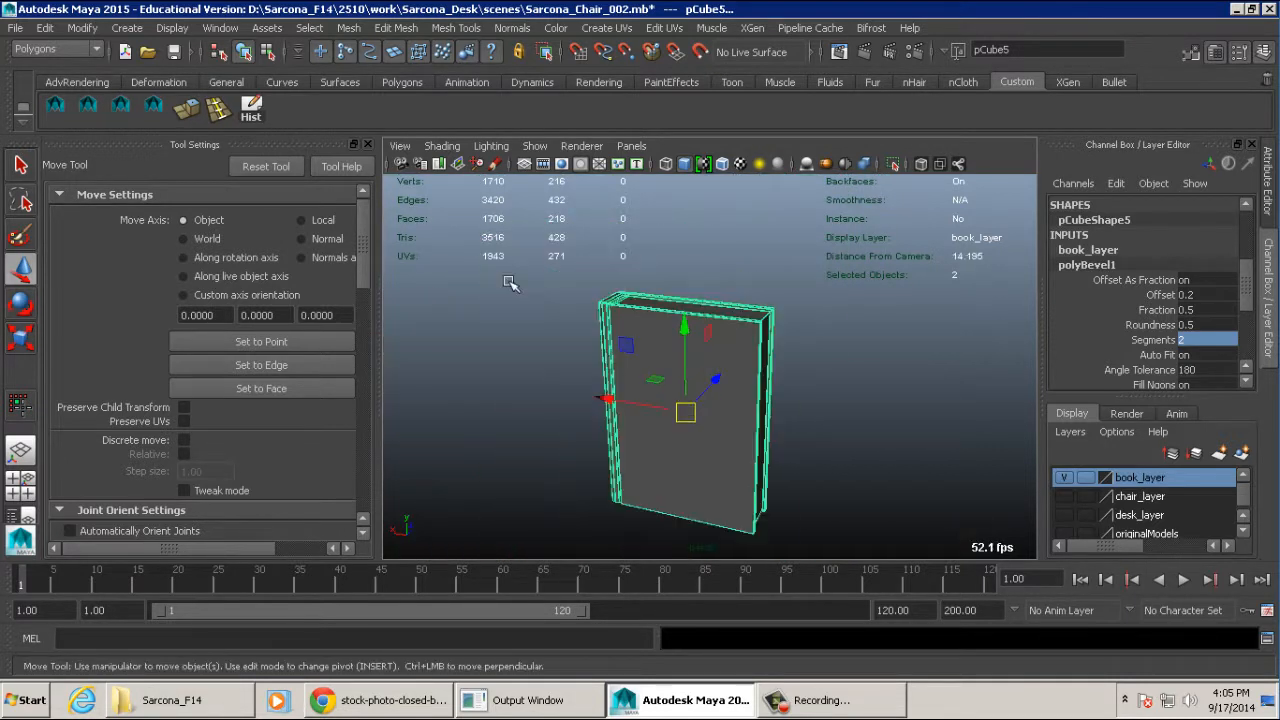
{"action": "left_click", "coordinate": [516, 300]}
{"action": "right_click_drag", "start_coordinate": [533, 402], "coordinate": [769, 427], "text": "alt"}
{"action": "left_click_drag", "start_coordinate": [769, 427], "coordinate": [668, 388], "text": "alt"}
{"action": "middle_click_drag", "start_coordinate": [668, 388], "coordinate": [671, 405], "text": "alt"}
{"action": "left_click_drag", "start_coordinate": [671, 405], "coordinate": [752, 390], "text": "alt"}
- Try bevel Fraction values such as 0.2, 1 and 0.25 on the book, then restore the Fraction to 0.5
{"action": "left_click", "coordinate": [750, 385]}
{"action": "scroll", "coordinate": [1119, 355], "scroll_direction": "down", "scroll_amount": 3}
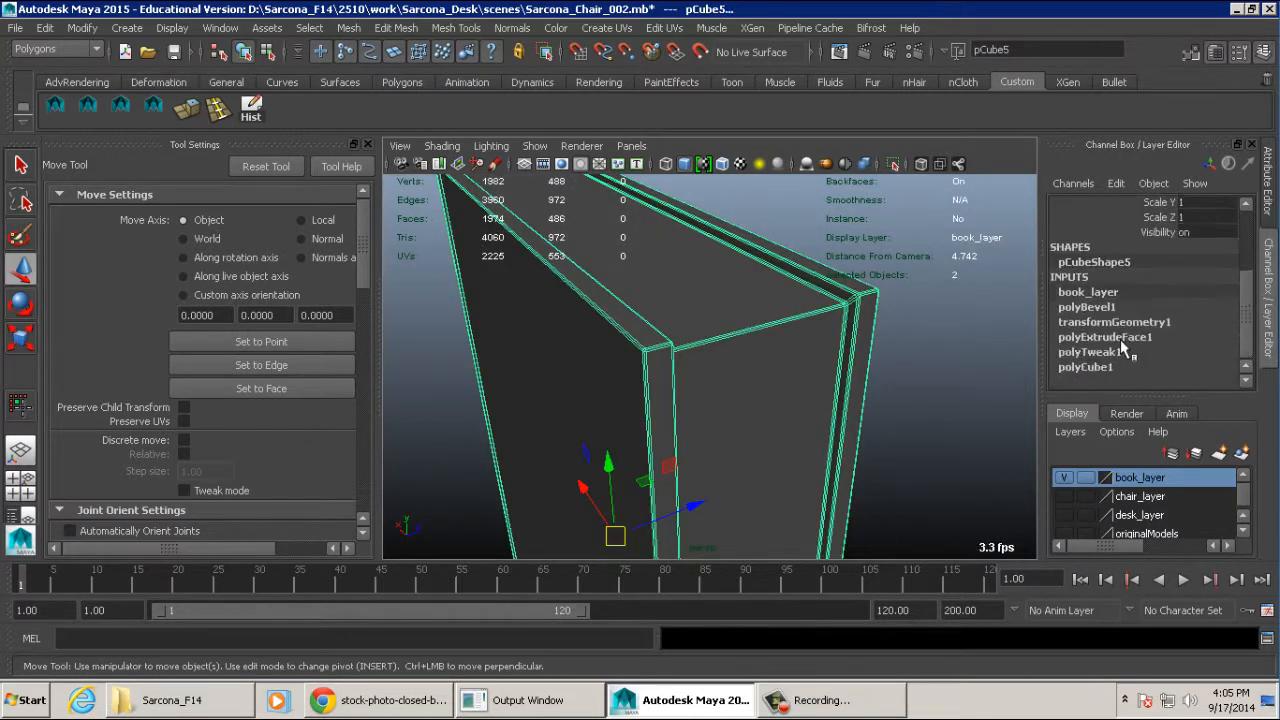
{"action": "left_click", "coordinate": [1116, 307]}
{"action": "scroll", "coordinate": [1117, 312], "scroll_direction": "down", "scroll_amount": 1}
{"action": "left_click", "coordinate": [1193, 311]}
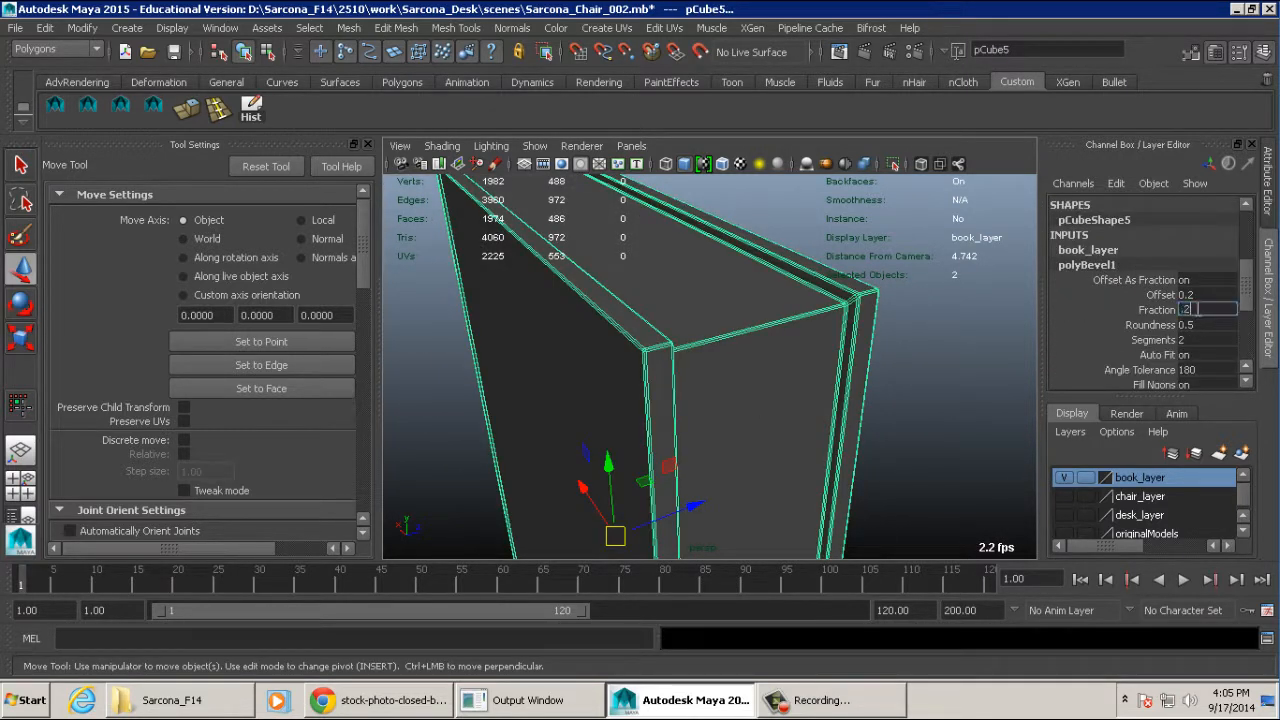
{"action": "key", "text": "Return"}
{"action": "type", "text": "1"}
{"action": "key", "text": "Return"}
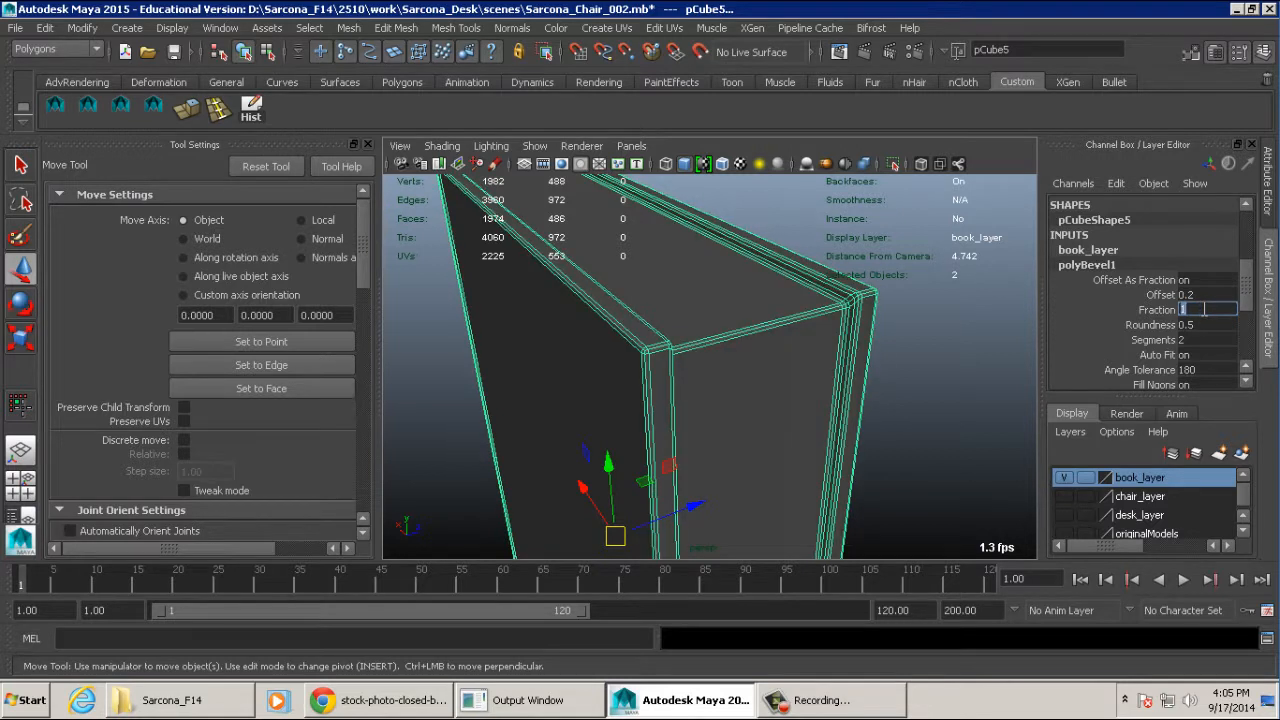
{"action": "type", "text": "5"}
{"action": "key", "text": "Return"}
{"action": "type", "text": "1"}
{"action": "key", "text": "Return"}
{"action": "type", "text": ".25"}
{"action": "key", "text": "Return"}
{"action": "type", "text": ".5"}
{"action": "key", "text": "Return"}
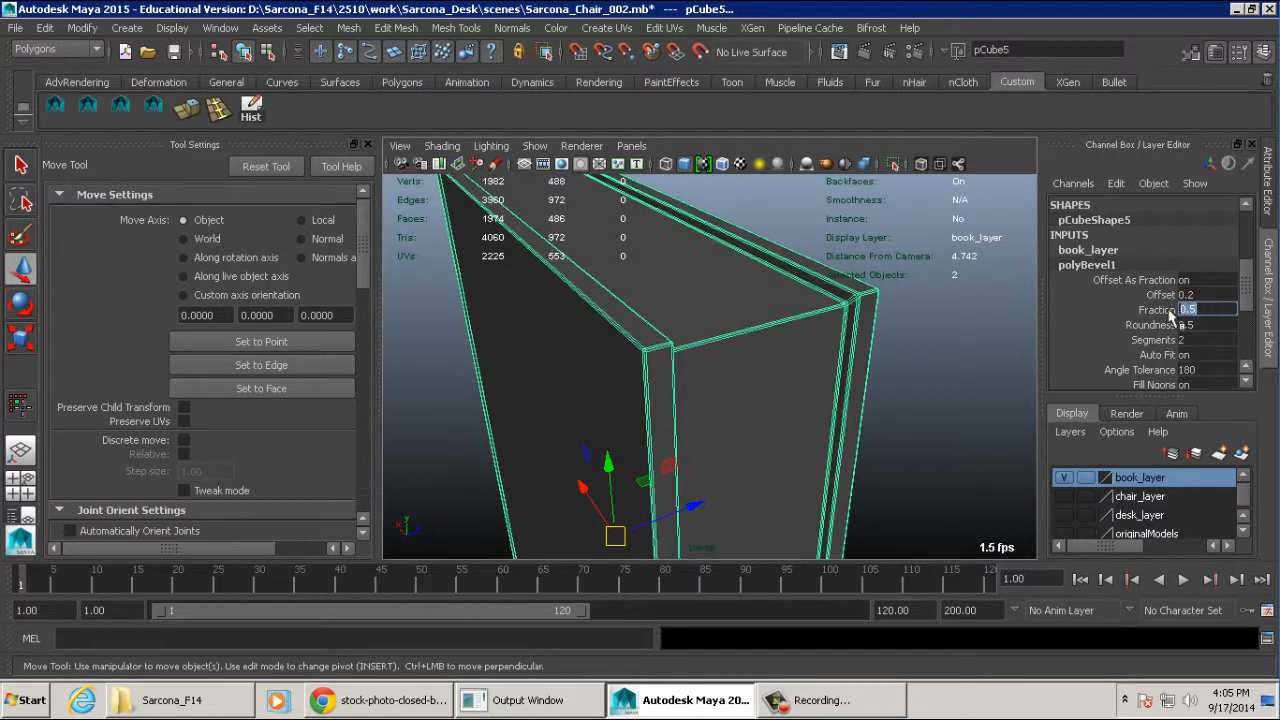
- Examine the bevelled edge loops around the book's spine, cover grooves and corners, both shaded and selected
{"action": "left_click", "coordinate": [898, 359]}
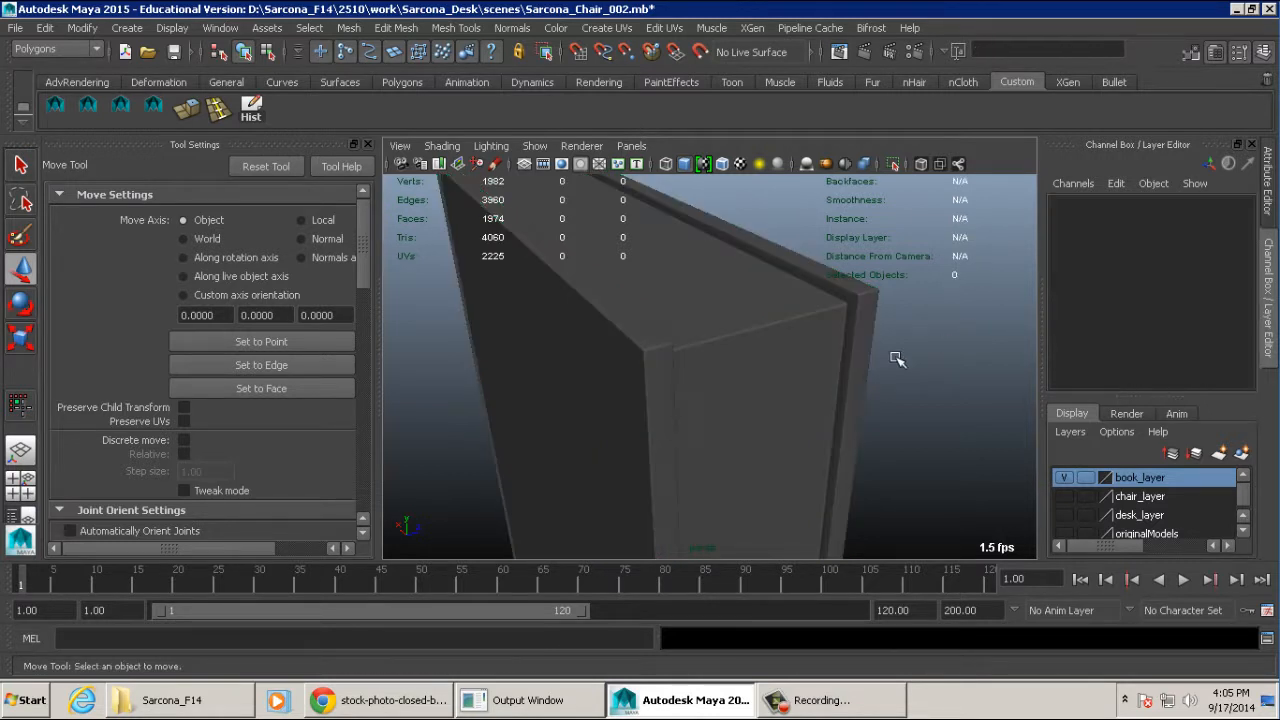
{"action": "left_click_drag", "start_coordinate": [823, 365], "coordinate": [940, 369], "text": "alt"}
{"action": "left_click", "coordinate": [855, 343]}
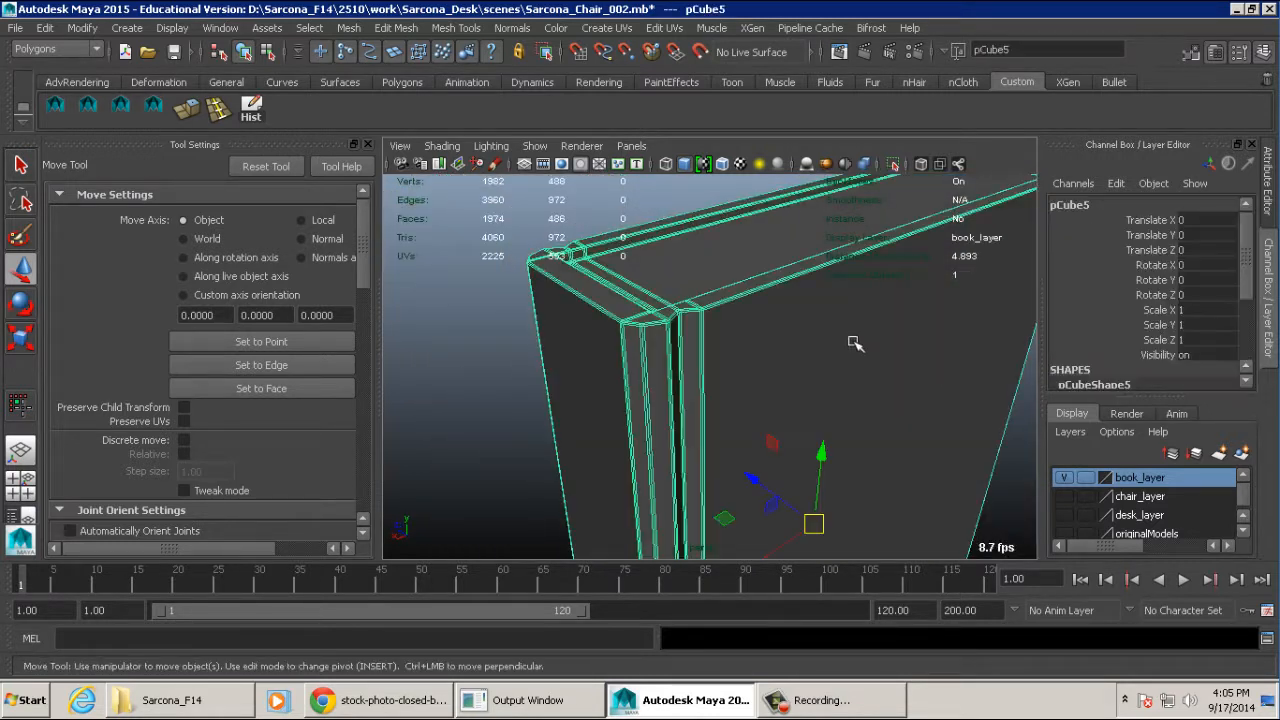
{"action": "left_click", "coordinate": [527, 242]}
{"action": "left_click_drag", "start_coordinate": [527, 242], "coordinate": [651, 389], "text": "alt"}
{"action": "right_click_drag", "start_coordinate": [651, 389], "coordinate": [906, 391], "text": "alt"}
{"action": "left_click_drag", "start_coordinate": [906, 391], "coordinate": [630, 388], "text": "alt"}
{"action": "middle_click_drag", "start_coordinate": [630, 388], "coordinate": [730, 401], "text": "alt"}
{"action": "right_click_drag", "start_coordinate": [730, 401], "coordinate": [892, 396], "text": "alt"}
{"action": "left_click", "coordinate": [752, 324]}
{"action": "left_click_drag", "start_coordinate": [752, 324], "coordinate": [820, 365], "text": "alt"}
{"action": "middle_click_drag", "start_coordinate": [820, 365], "coordinate": [695, 380], "text": "alt"}
{"action": "right_click_drag", "start_coordinate": [695, 380], "coordinate": [800, 375], "text": "alt"}
{"action": "left_click_drag", "start_coordinate": [800, 375], "coordinate": [625, 369], "text": "alt"}
{"action": "left_click", "coordinate": [578, 371]}
{"action": "left_click", "coordinate": [682, 367]}
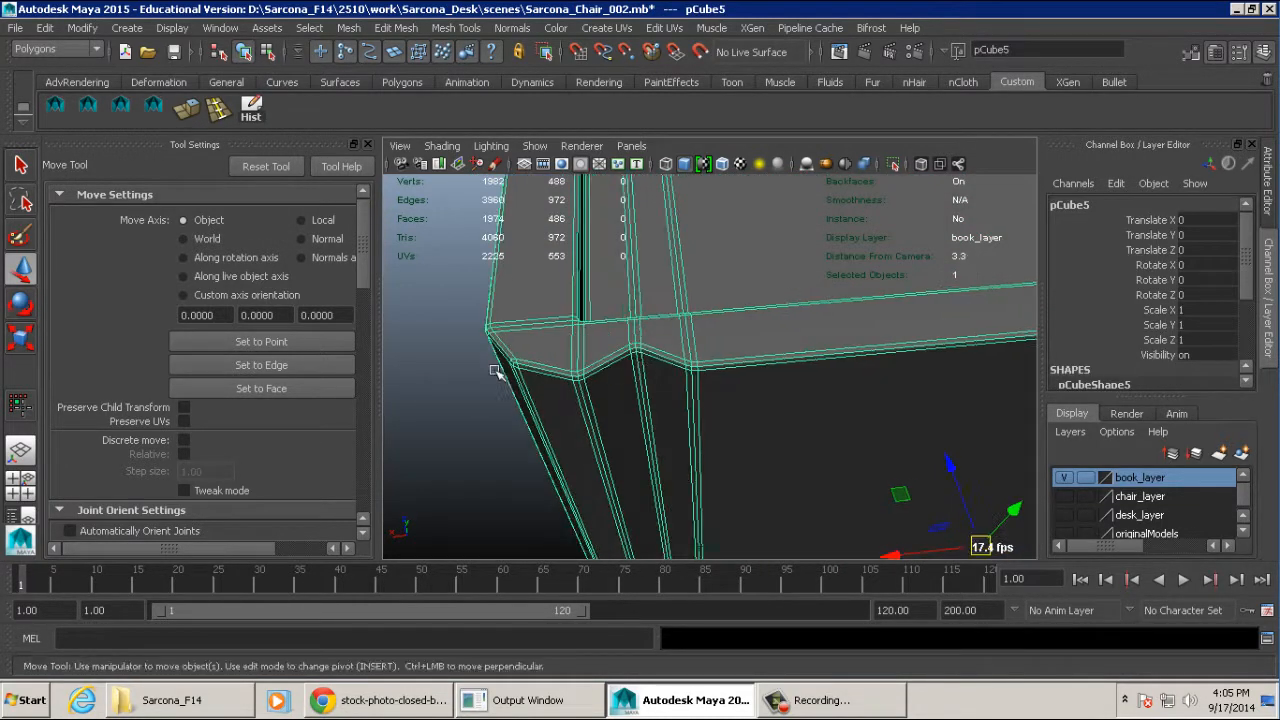
{"action": "left_click", "coordinate": [467, 372]}
- Try deleting the two outer bevel edge loops running through the middle of the groove beside the spine
{"action": "left_click_drag", "start_coordinate": [778, 376], "coordinate": [686, 283], "text": "alt"}
{"action": "right_click_drag", "start_coordinate": [686, 283], "coordinate": [820, 377], "text": "alt"}
{"action": "left_click", "coordinate": [740, 384]}
{"action": "right_click_drag", "start_coordinate": [700, 271], "coordinate": [708, 234]}
{"action": "left_click", "coordinate": [711, 234]}
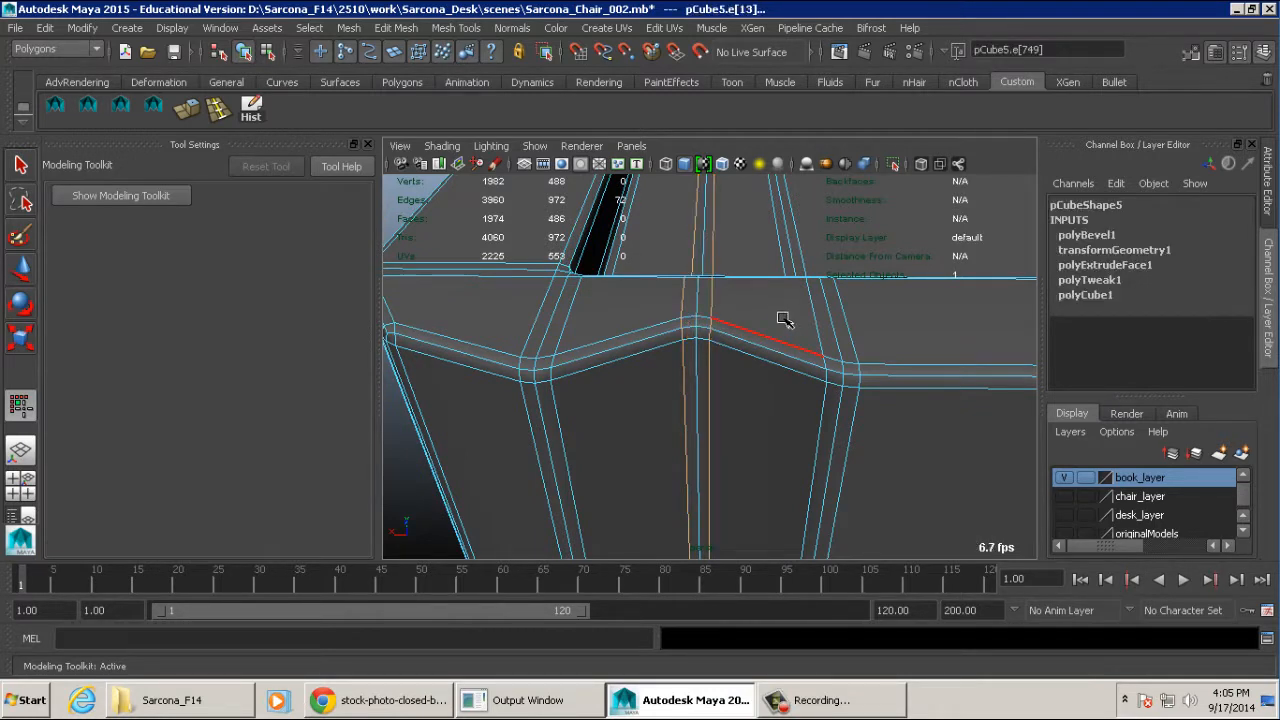
{"action": "key", "text": "Delete"}
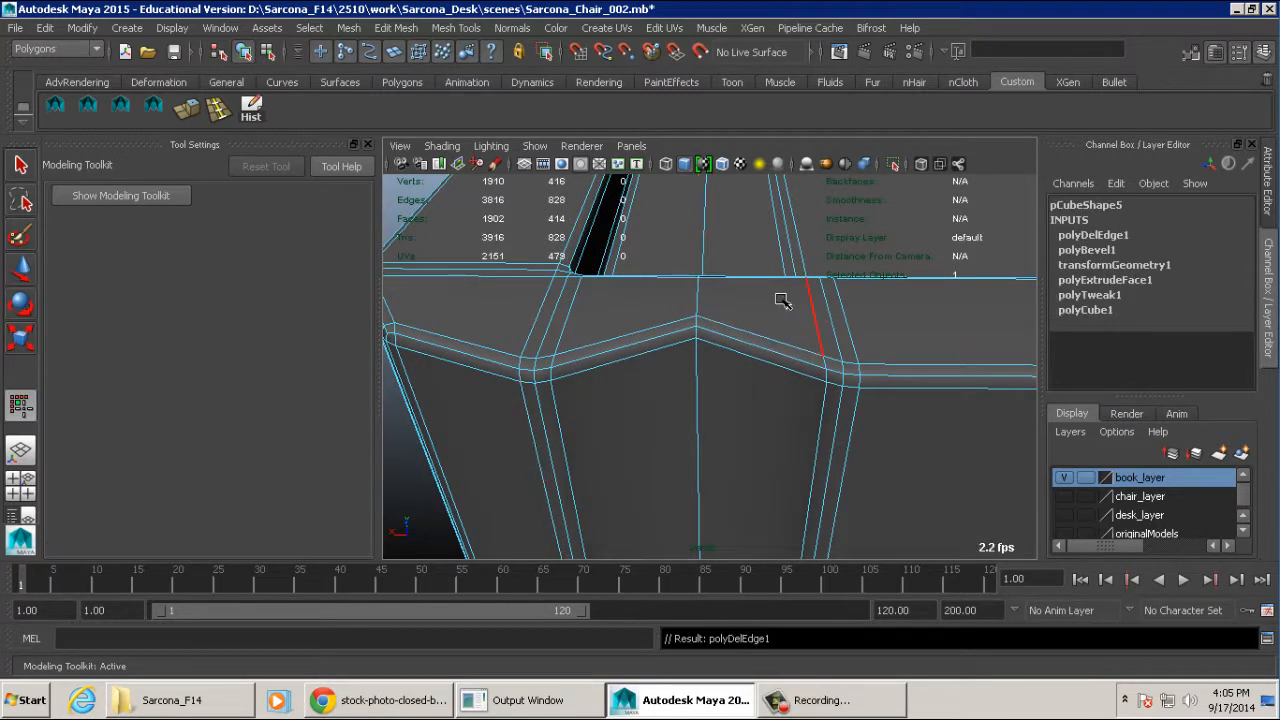
- Inspect the softened spine groove, undo the edge loop deletion, and return to object mode with nothing selected
{"action": "right_click_drag", "start_coordinate": [817, 354], "coordinate": [740, 335], "text": "alt"}
{"action": "key", "text": "w"}
{"action": "left_click", "coordinate": [586, 346]}
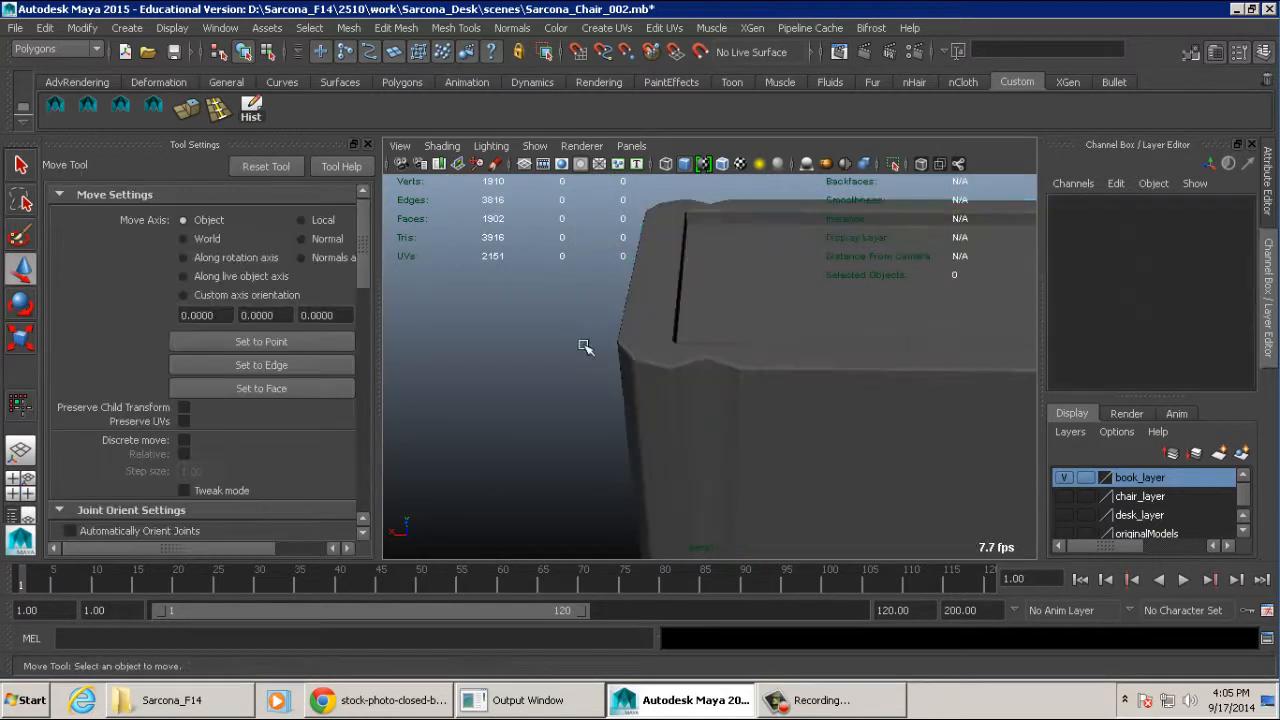
{"action": "left_click_drag", "start_coordinate": [692, 352], "coordinate": [800, 350], "text": "alt"}
{"action": "right_click_drag", "start_coordinate": [800, 350], "coordinate": [716, 340], "text": "alt"}
{"action": "left_click_drag", "start_coordinate": [716, 340], "coordinate": [743, 344], "text": "alt"}
{"action": "key", "text": "ctrl+z"}
{"action": "key", "text": "ctrl+z"}
{"action": "key", "text": "ctrl+z"}
{"action": "key", "text": "ctrl+z"}
{"action": "key", "text": "ctrl+z"}
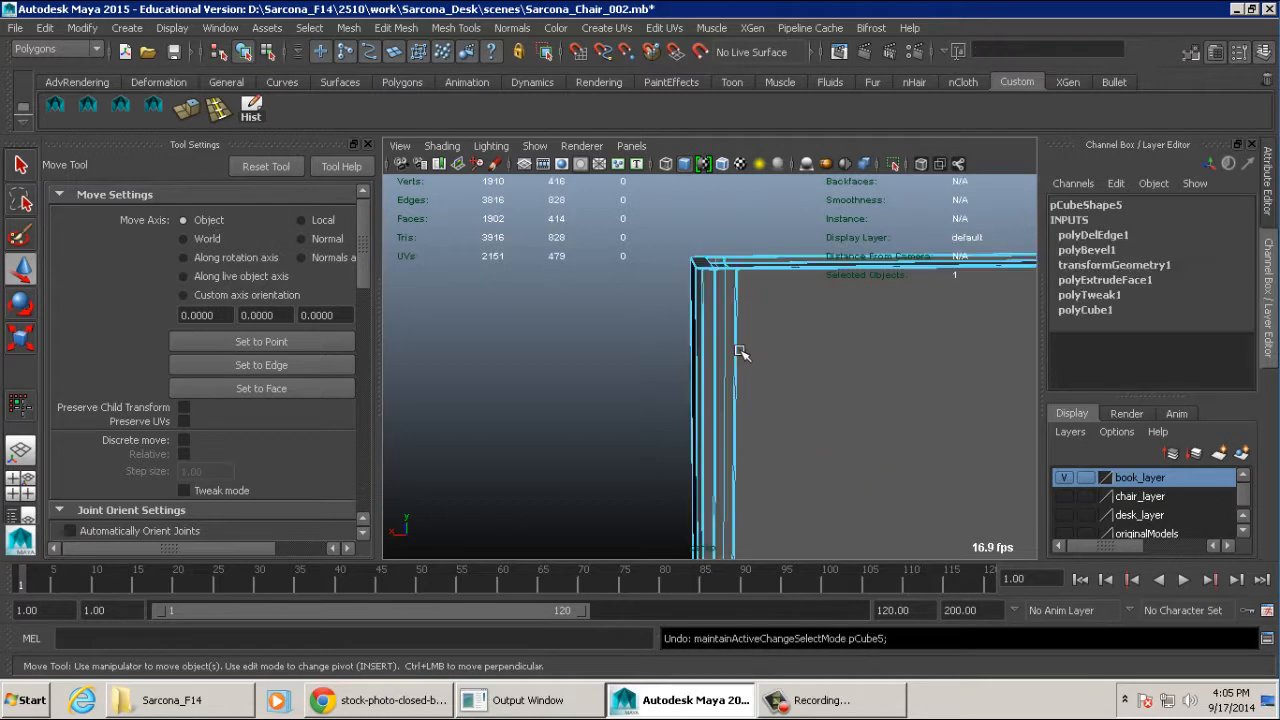
{"action": "right_click_drag", "start_coordinate": [742, 344], "coordinate": [749, 316]}
{"action": "key", "text": "w"}
{"action": "left_click", "coordinate": [608, 315]}
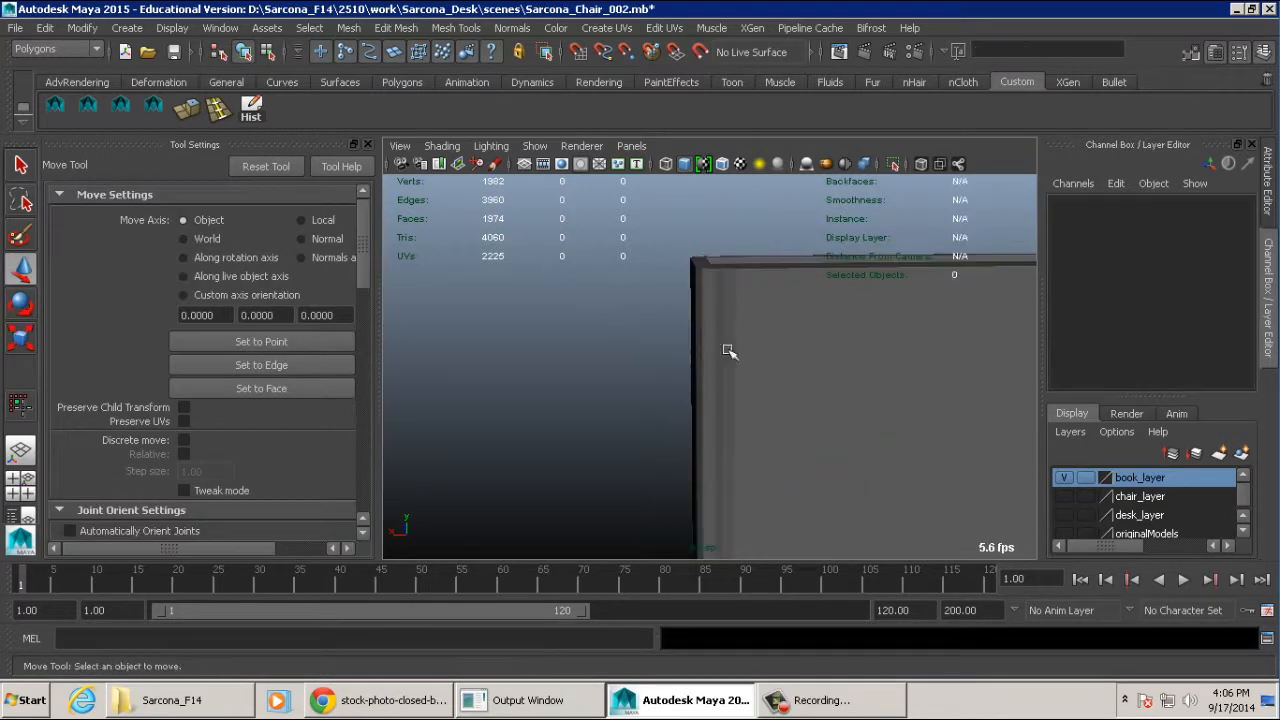
- Inspect the finished book from several sides, select it, and show the chair and desk layers
{"action": "left_click_drag", "start_coordinate": [727, 348], "coordinate": [873, 416], "text": "alt"}
{"action": "right_click_drag", "start_coordinate": [873, 416], "coordinate": [693, 381], "text": "alt"}
{"action": "left_click_drag", "start_coordinate": [693, 381], "coordinate": [611, 334], "text": "alt"}
{"action": "right_click_drag", "start_coordinate": [611, 334], "coordinate": [686, 345], "text": "alt"}
{"action": "left_click_drag", "start_coordinate": [686, 345], "coordinate": [646, 318], "text": "alt"}
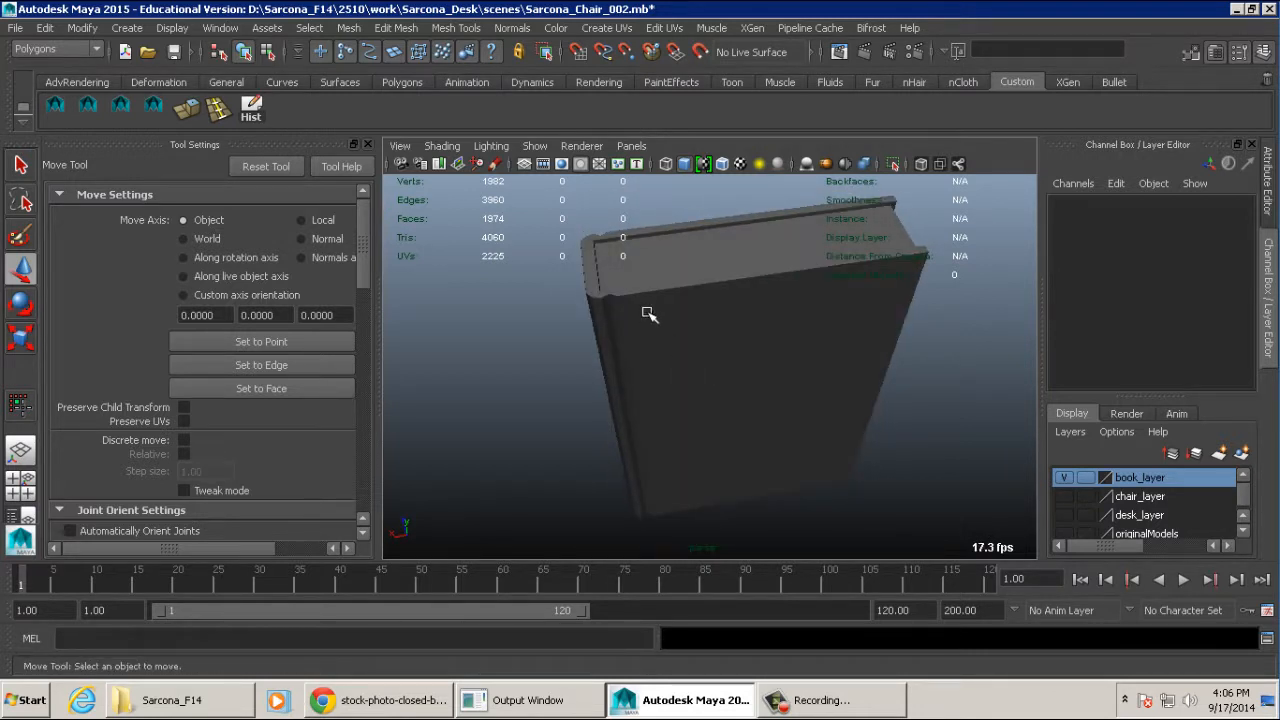
{"action": "left_click", "coordinate": [692, 329]}
{"action": "mouse_move", "coordinate": [692, 329]}
{"action": "left_mouse_down", "text": "alt"}
{"action": "mouse_move", "coordinate": [725, 340]}
{"action": "mouse_move", "coordinate": [707, 347]}
{"action": "left_mouse_up", "text": "alt"}
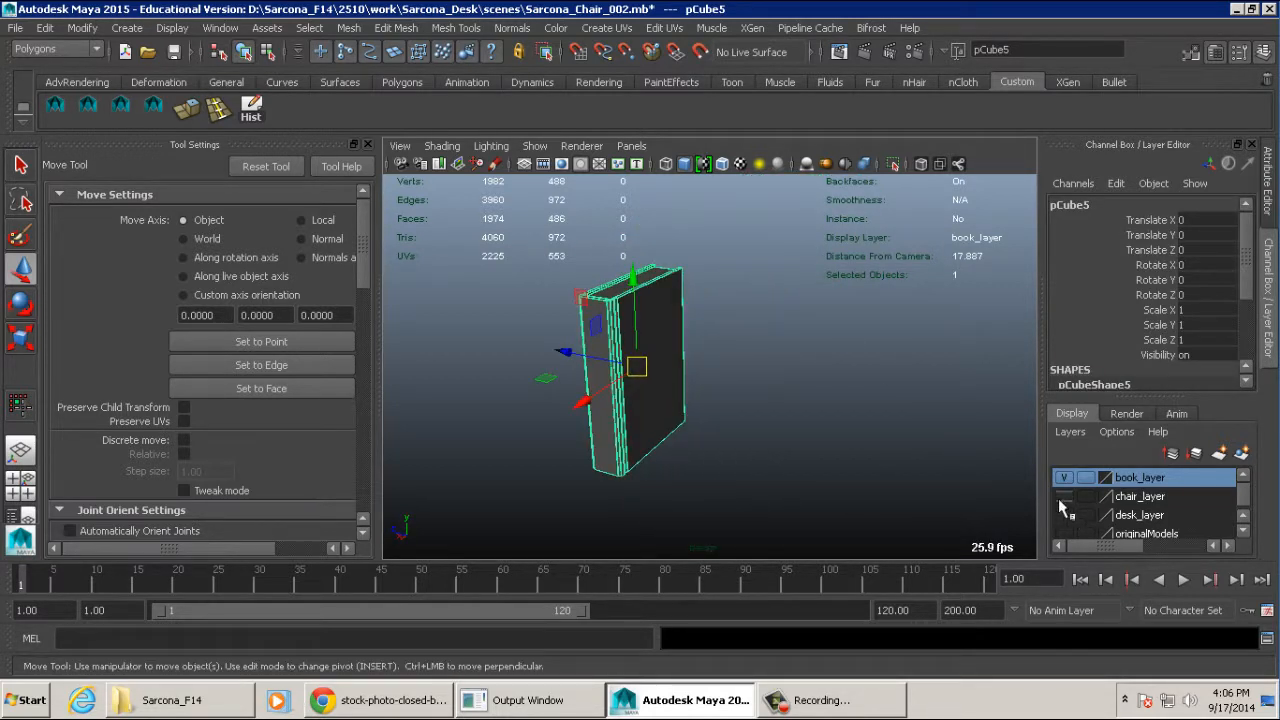
{"action": "left_click", "coordinate": [1063, 498]}
- Raise the book to Translate Y 6.01 above the desktop and scale it uniformly to 0.459
{"action": "left_click_drag", "start_coordinate": [848, 407], "coordinate": [666, 173], "text": "alt"}
{"action": "left_click_drag", "start_coordinate": [700, 235], "coordinate": [945, 300], "text": "alt"}
{"action": "key", "text": "r"}
{"action": "middle_click_drag", "start_coordinate": [771, 306], "coordinate": [730, 305]}
{"action": "key", "text": "w"}
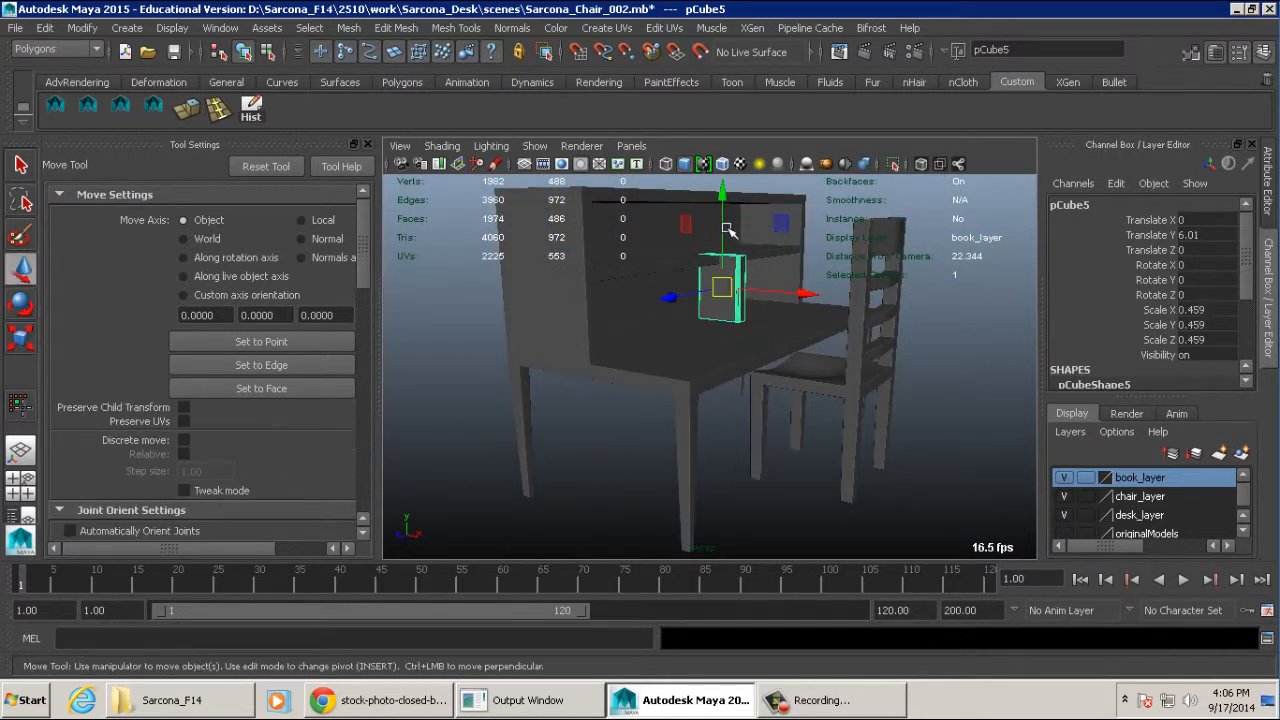
- Try scaling the book uniformly, along Z only and along Y only, undoing each scale change
{"action": "key", "text": "r"}
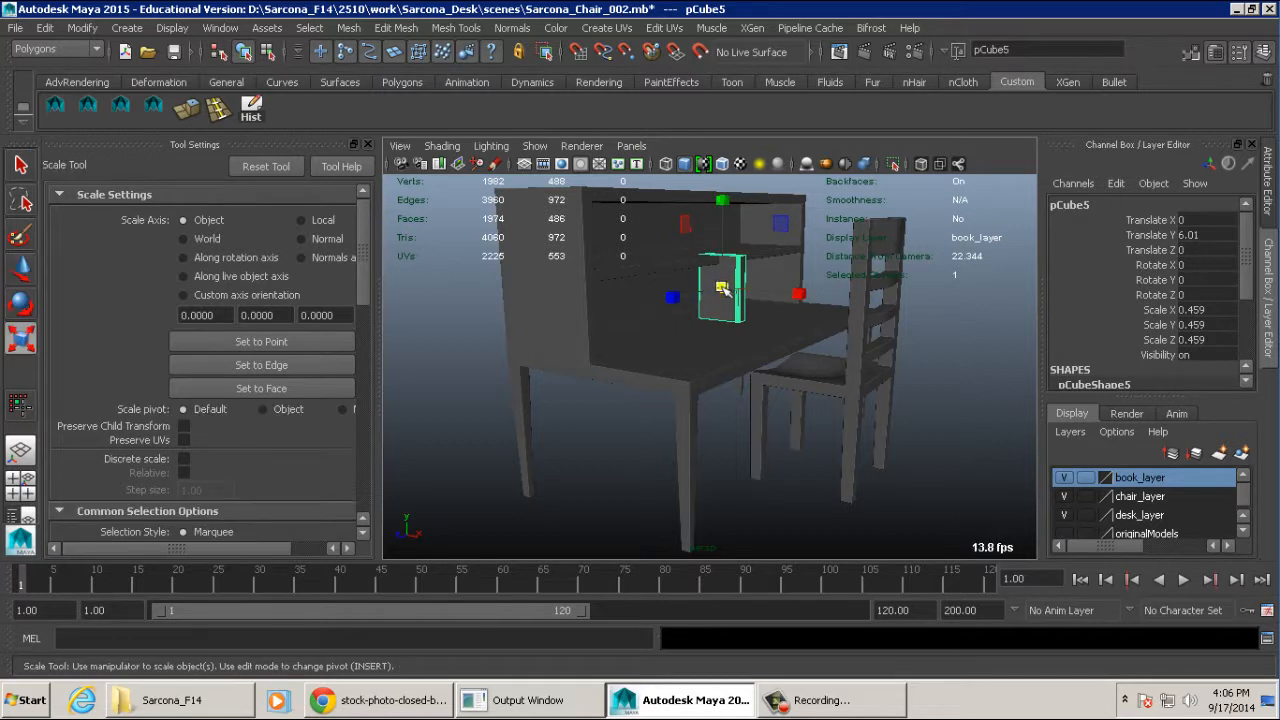
{"action": "left_click_drag", "start_coordinate": [722, 288], "coordinate": [929, 304]}
{"action": "key", "text": "ctrl+z"}
{"action": "key", "text": "ctrl+z"}
{"action": "left_click_drag", "start_coordinate": [676, 296], "coordinate": [606, 304]}
{"action": "key", "text": "ctrl+z"}
{"action": "left_click_drag", "start_coordinate": [723, 203], "coordinate": [726, 240]}
{"action": "key", "text": "ctrl+z"}
- Scale the book uniformly to 0.321 and lower it towards the desktop at Translate Y 5.696
{"action": "mouse_move", "coordinate": [721, 288]}
{"action": "left_mouse_down"}
{"action": "mouse_move", "coordinate": [790, 285]}
{"action": "mouse_move", "coordinate": [710, 287]}
{"action": "left_mouse_up"}
{"action": "key", "text": "w"}
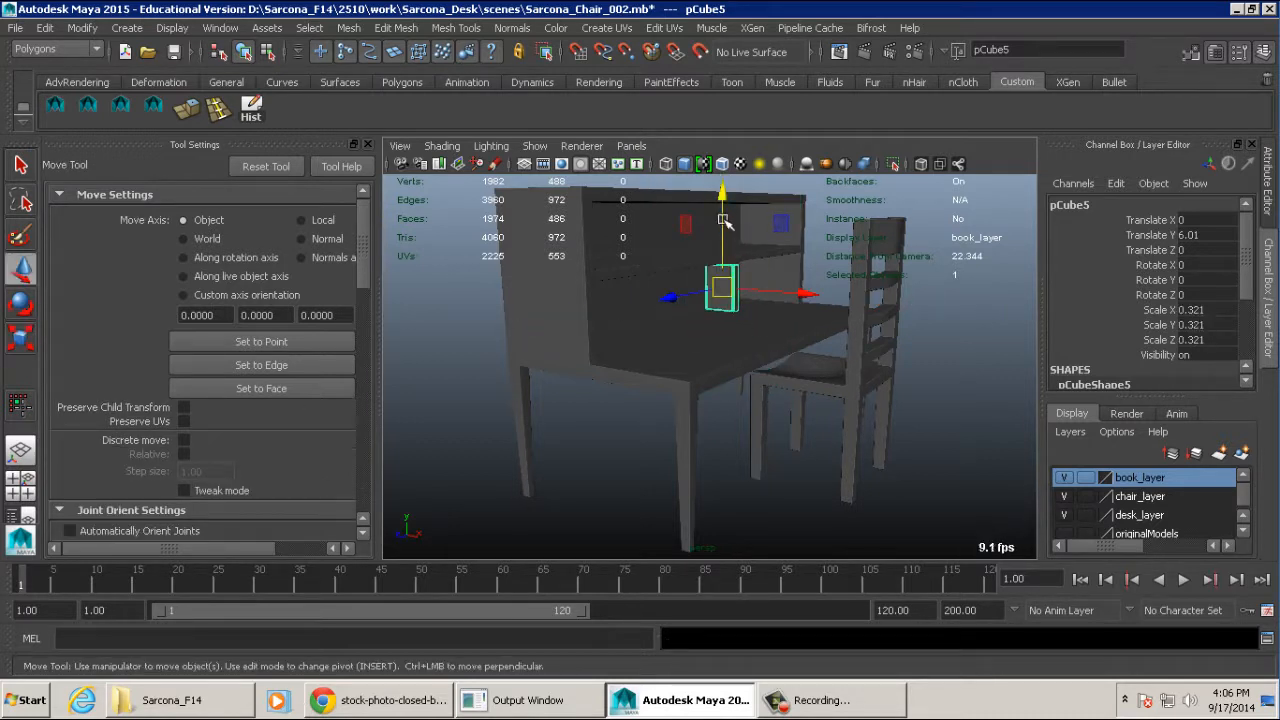
{"action": "left_click_drag", "start_coordinate": [727, 222], "coordinate": [727, 229]}
{"action": "key", "text": "f"}
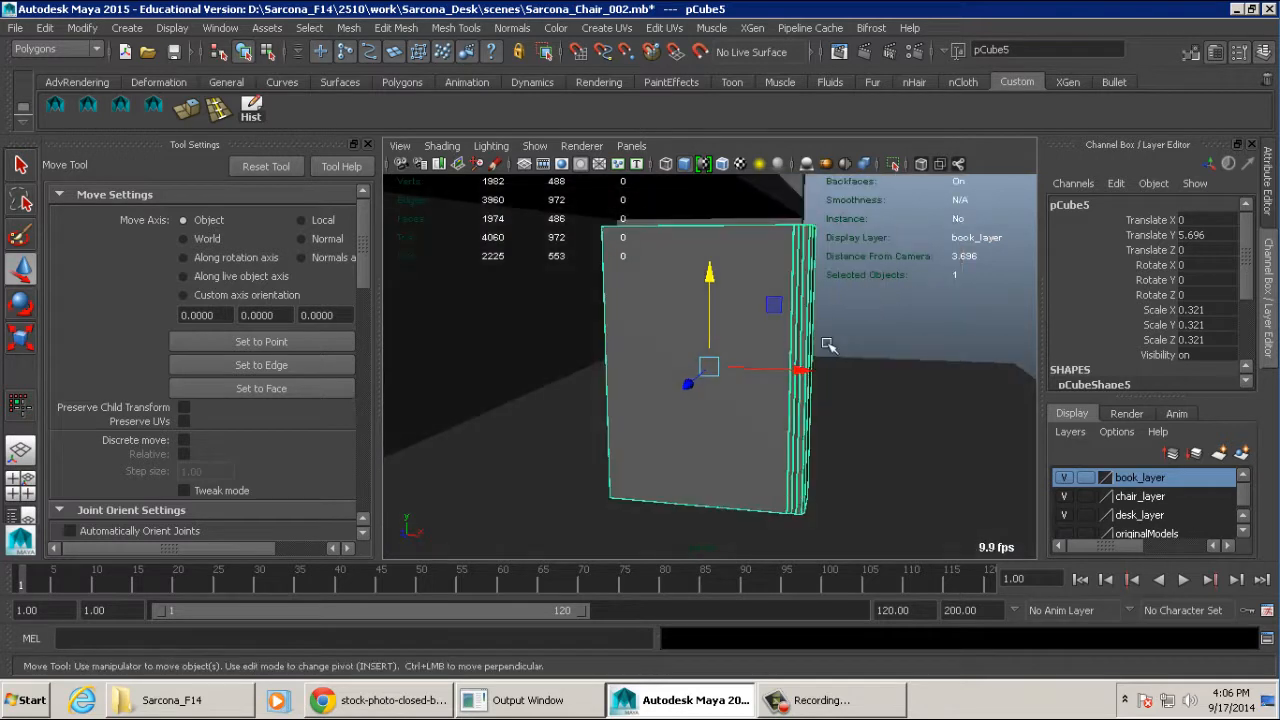
- Move the book into the desk's back corner at Translate X -1.654 and Translate Z -5.694
{"action": "left_click_drag", "start_coordinate": [806, 366], "coordinate": [694, 360]}
{"action": "left_click_drag", "start_coordinate": [609, 354], "coordinate": [980, 352]}
{"action": "middle_click_drag", "start_coordinate": [914, 357], "coordinate": [642, 380], "text": "alt"}
{"action": "middle_click_drag", "start_coordinate": [590, 408], "coordinate": [786, 389]}
{"action": "key", "text": "f"}
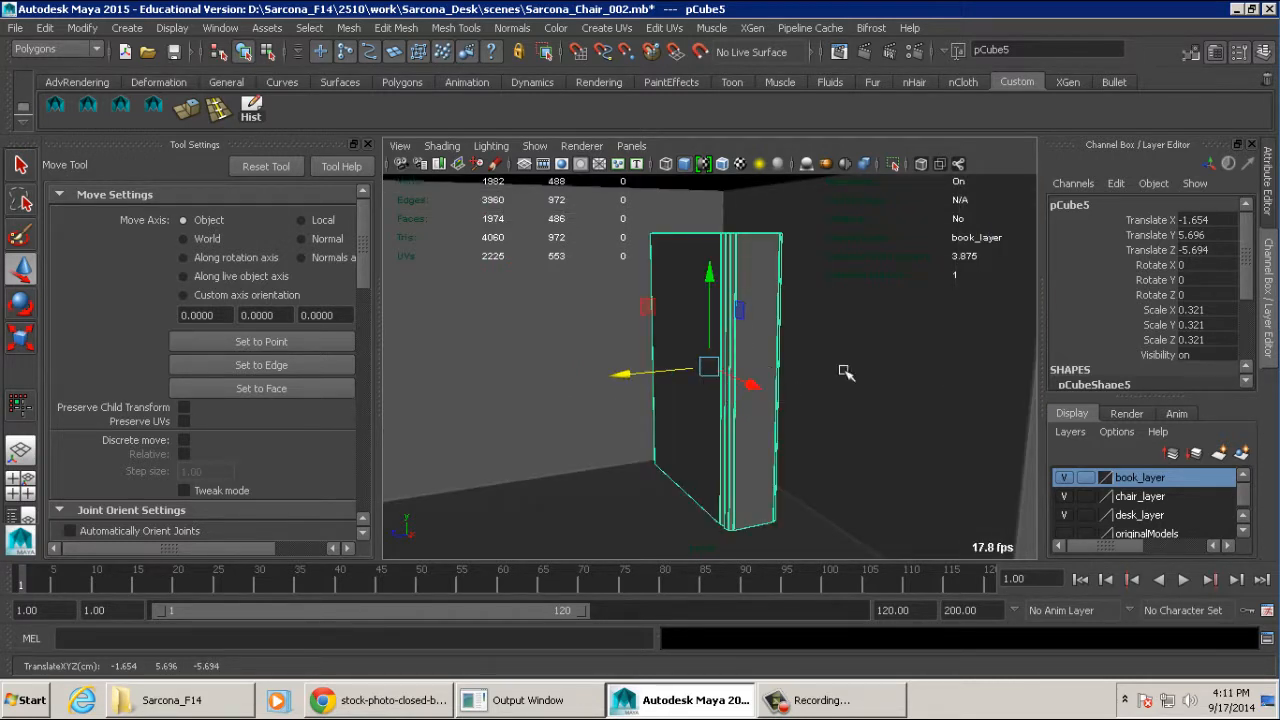
{"action": "left_click_drag", "start_coordinate": [766, 371], "coordinate": [726, 329], "text": "alt"}
{"action": "right_click_drag", "start_coordinate": [726, 329], "coordinate": [798, 342], "text": "alt"}
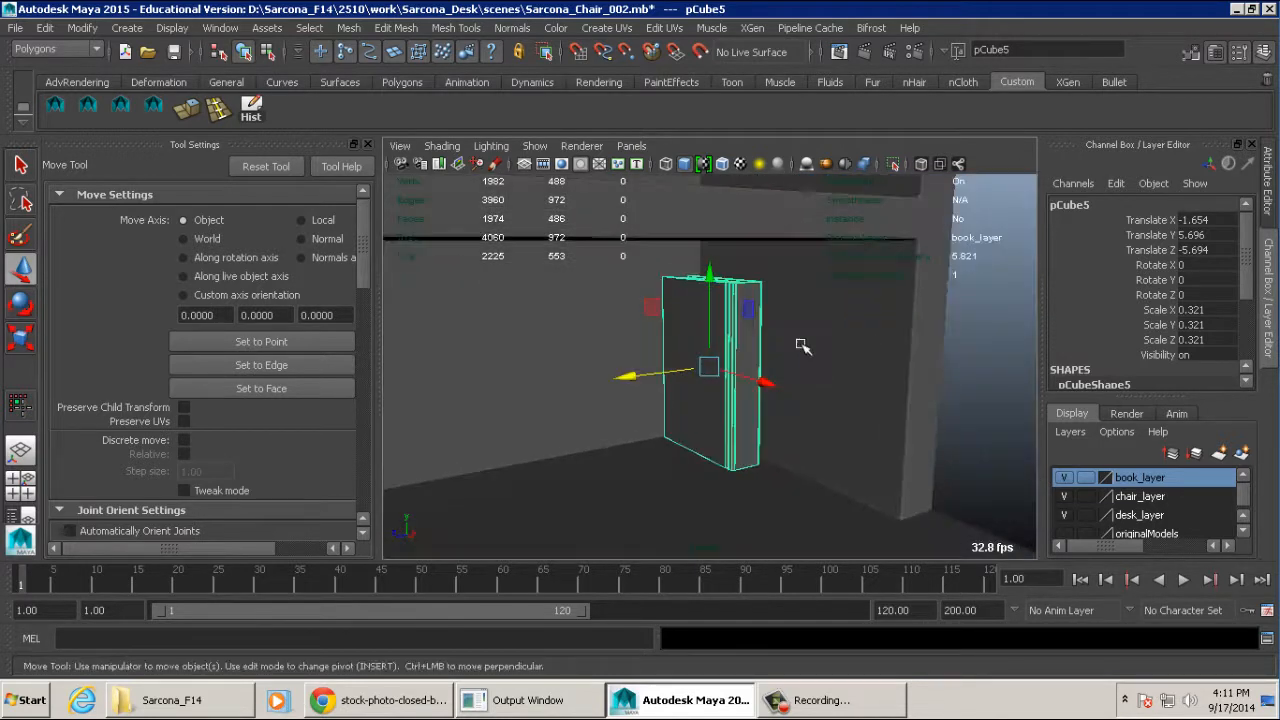
- Scale the book uniformly to 0.421 and move it against the desk's side panel at Translate Z -6.13
{"action": "left_click_drag", "start_coordinate": [798, 342], "coordinate": [771, 343], "text": "alt"}
{"action": "key", "text": "r"}
{"action": "middle_click_drag", "start_coordinate": [692, 378], "coordinate": [701, 387]}
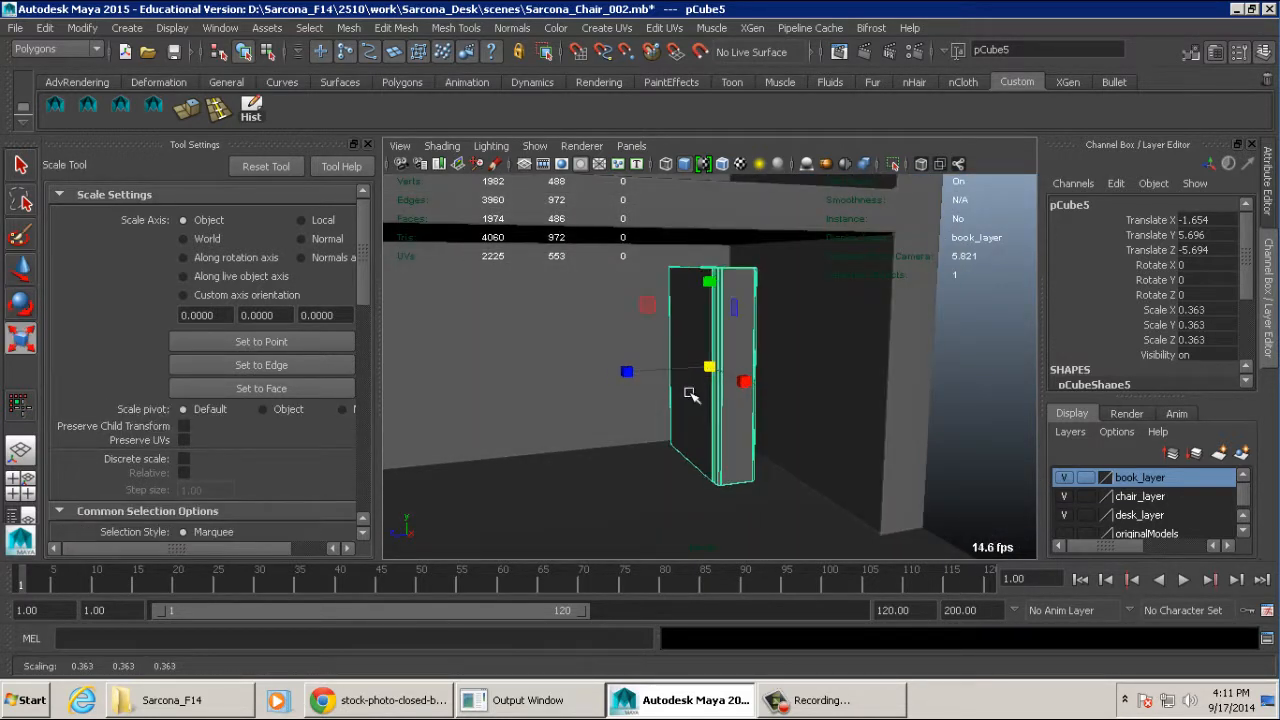
{"action": "left_click_drag", "start_coordinate": [689, 391], "coordinate": [708, 392], "text": "alt"}
{"action": "middle_click_drag", "start_coordinate": [708, 392], "coordinate": [726, 395]}
{"action": "mouse_move", "coordinate": [726, 395]}
{"action": "left_mouse_down", "text": "alt"}
{"action": "mouse_move", "coordinate": [623, 394]}
{"action": "mouse_move", "coordinate": [653, 386]}
{"action": "mouse_move", "coordinate": [643, 367]}
{"action": "mouse_move", "coordinate": [738, 387]}
{"action": "left_mouse_up", "text": "alt"}
{"action": "key", "text": "w"}
{"action": "right_click_drag", "start_coordinate": [738, 387], "coordinate": [600, 335], "text": "alt"}
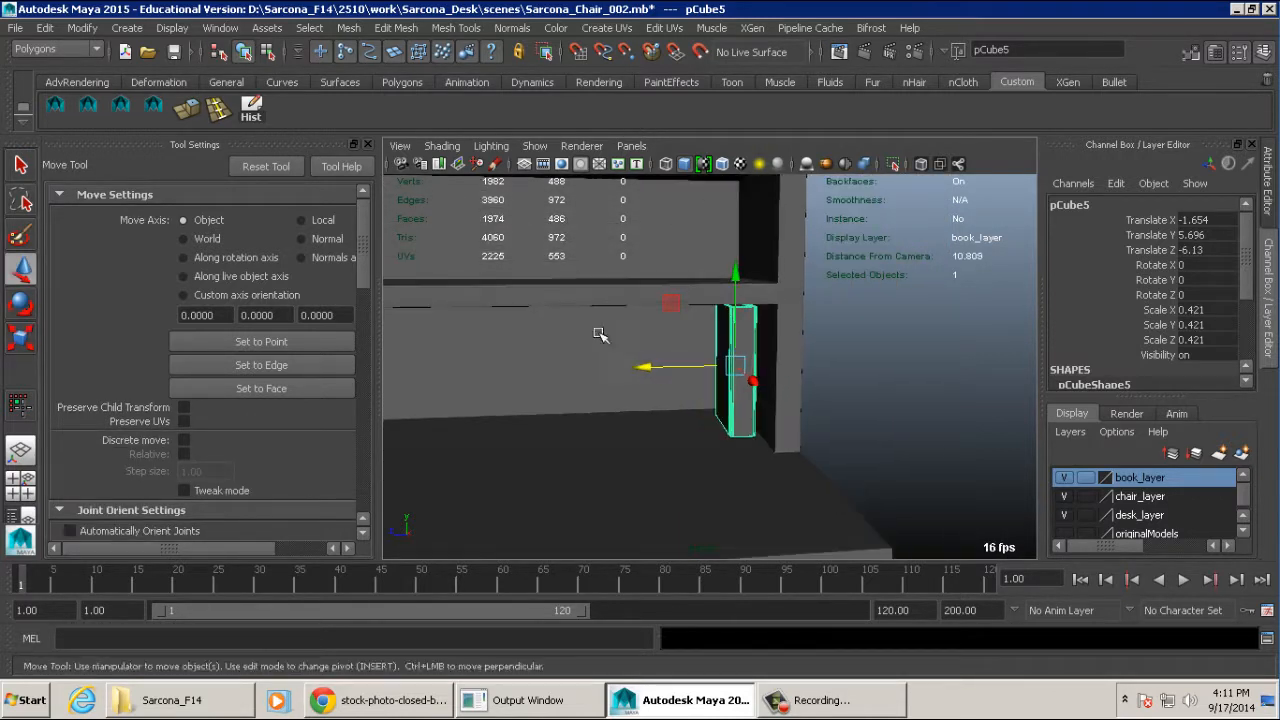
- Freeze the book's transformations and delete its construction history
{"action": "left_click", "coordinate": [83, 28]}
{"action": "left_click", "coordinate": [113, 90]}
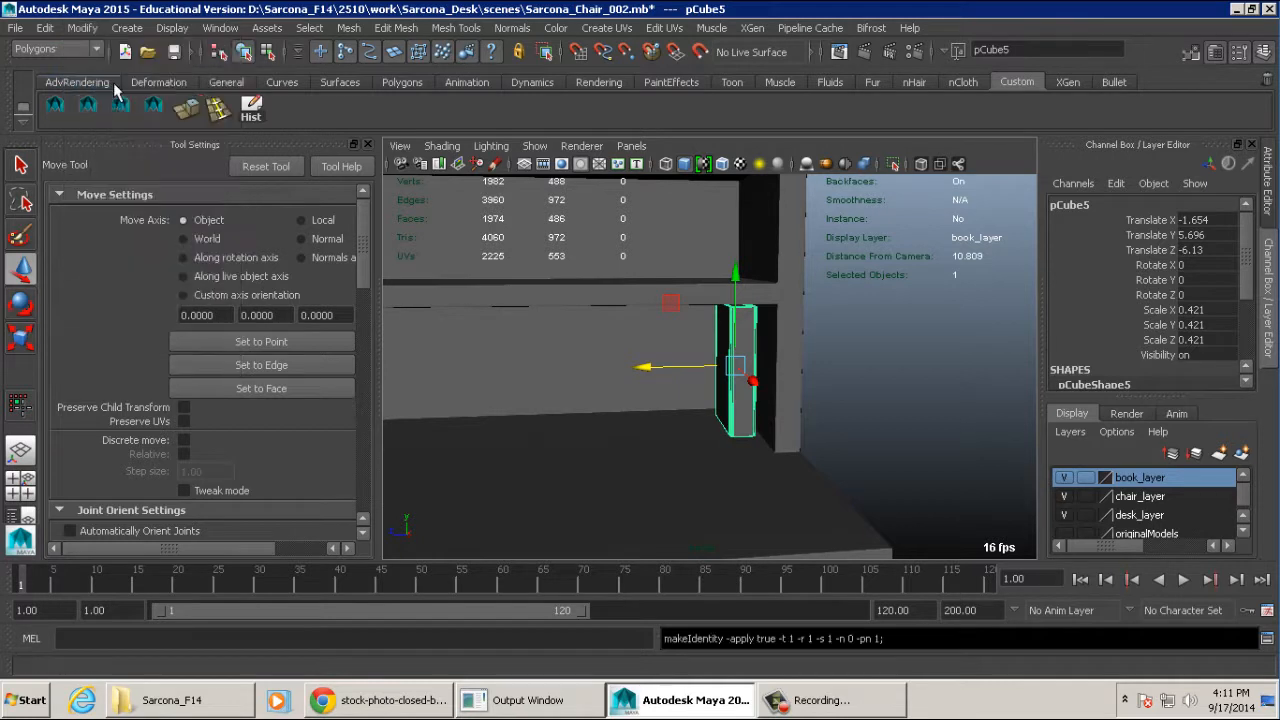
{"action": "left_click", "coordinate": [45, 28]}
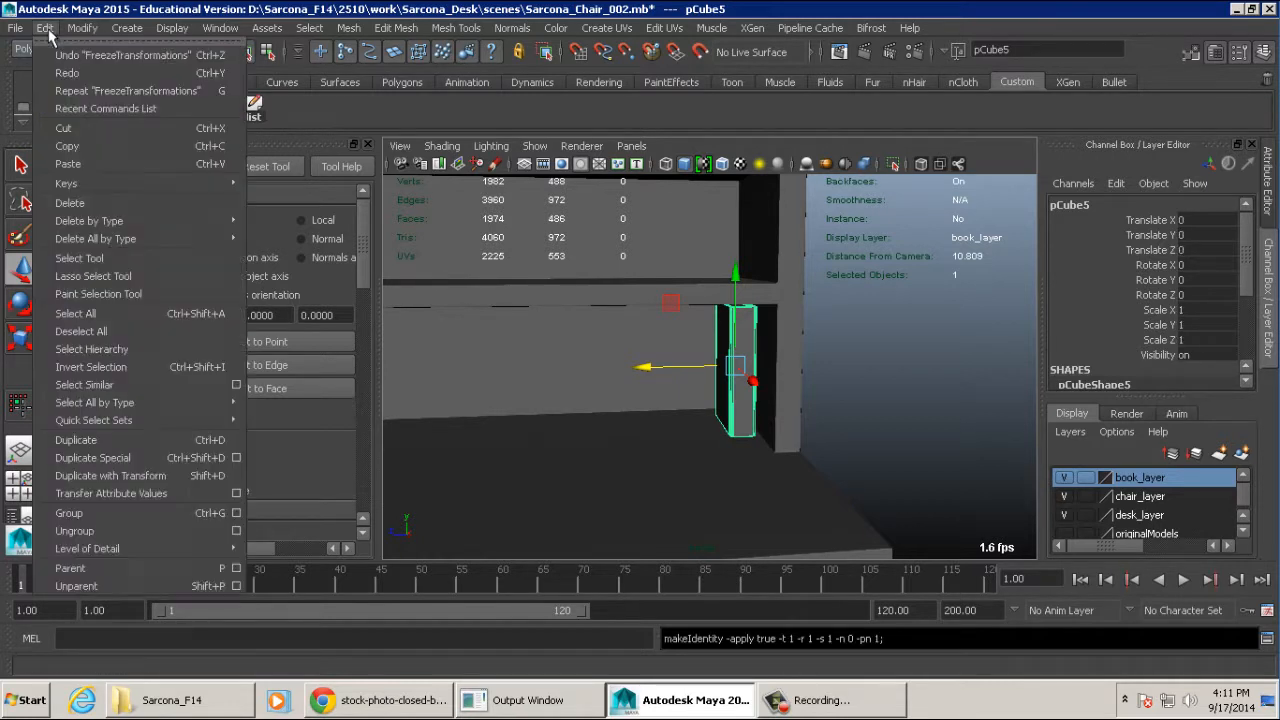
{"action": "mouse_move", "coordinate": [195, 220]}
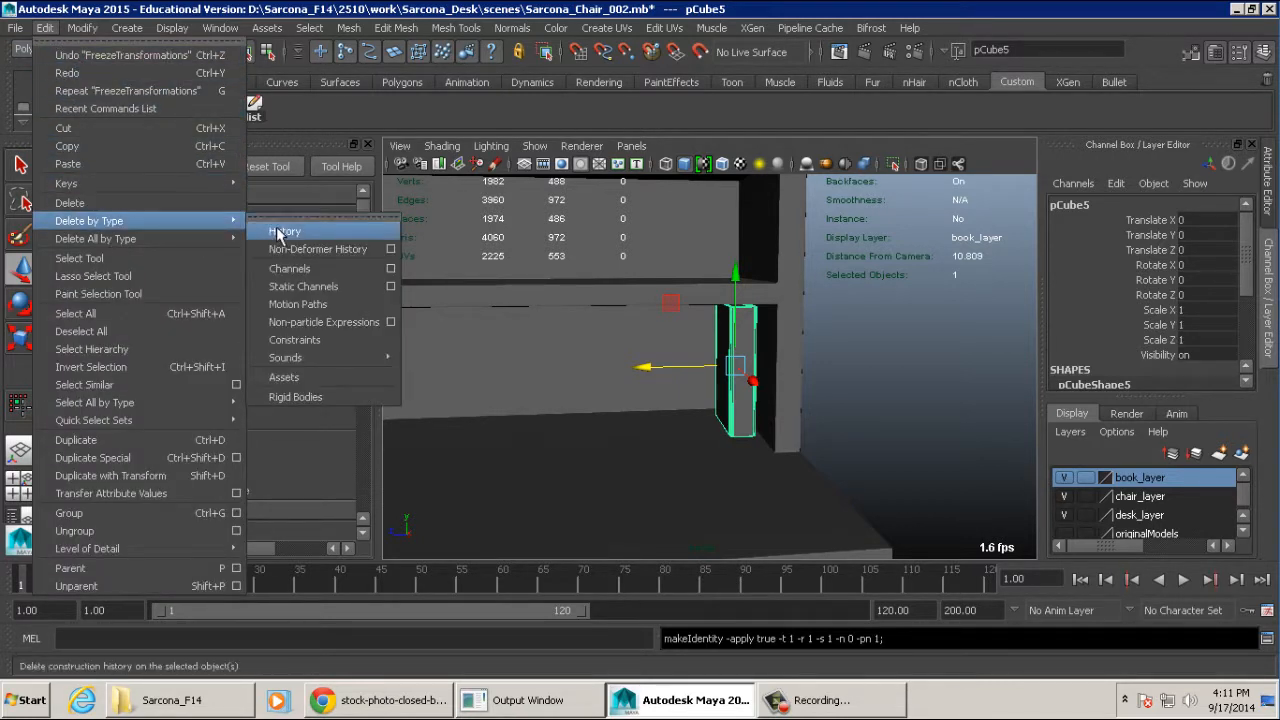
{"action": "left_click", "coordinate": [280, 230]}
- Rename the book object from pCube5 to book
{"action": "double_click", "coordinate": [1070, 205]}
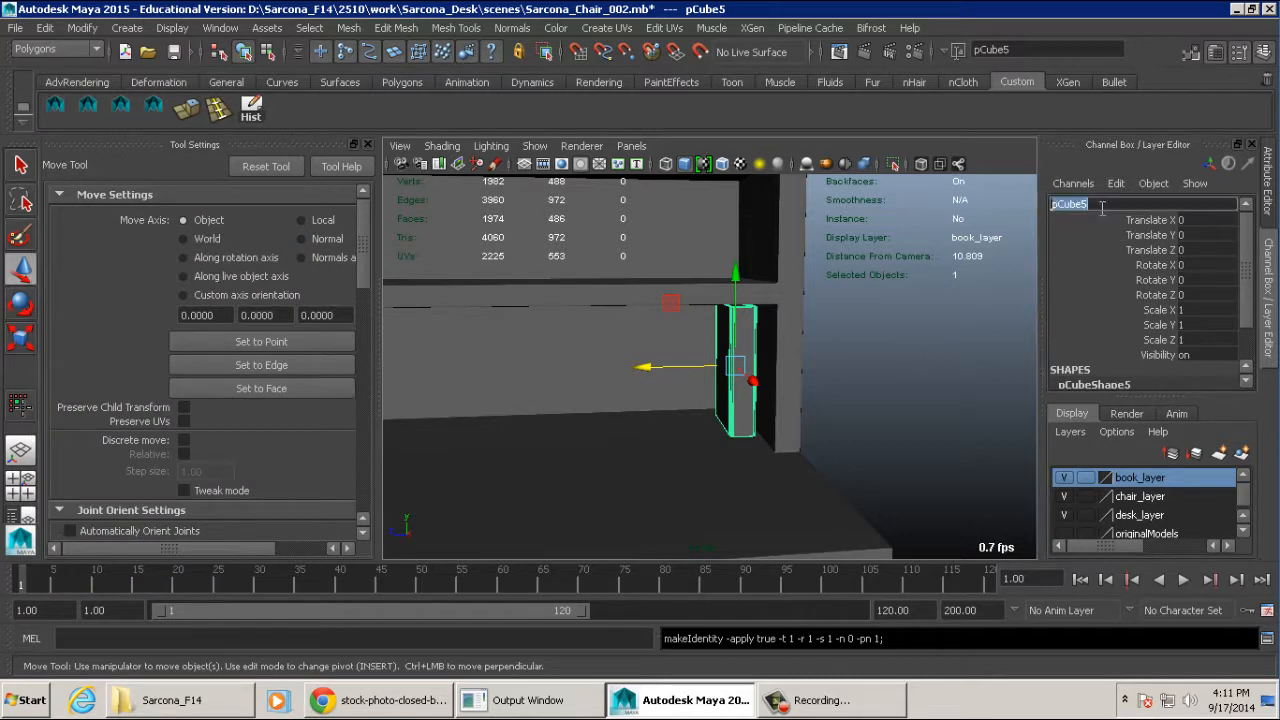
{"action": "type", "text": "book"}
{"action": "key", "text": "Return"}
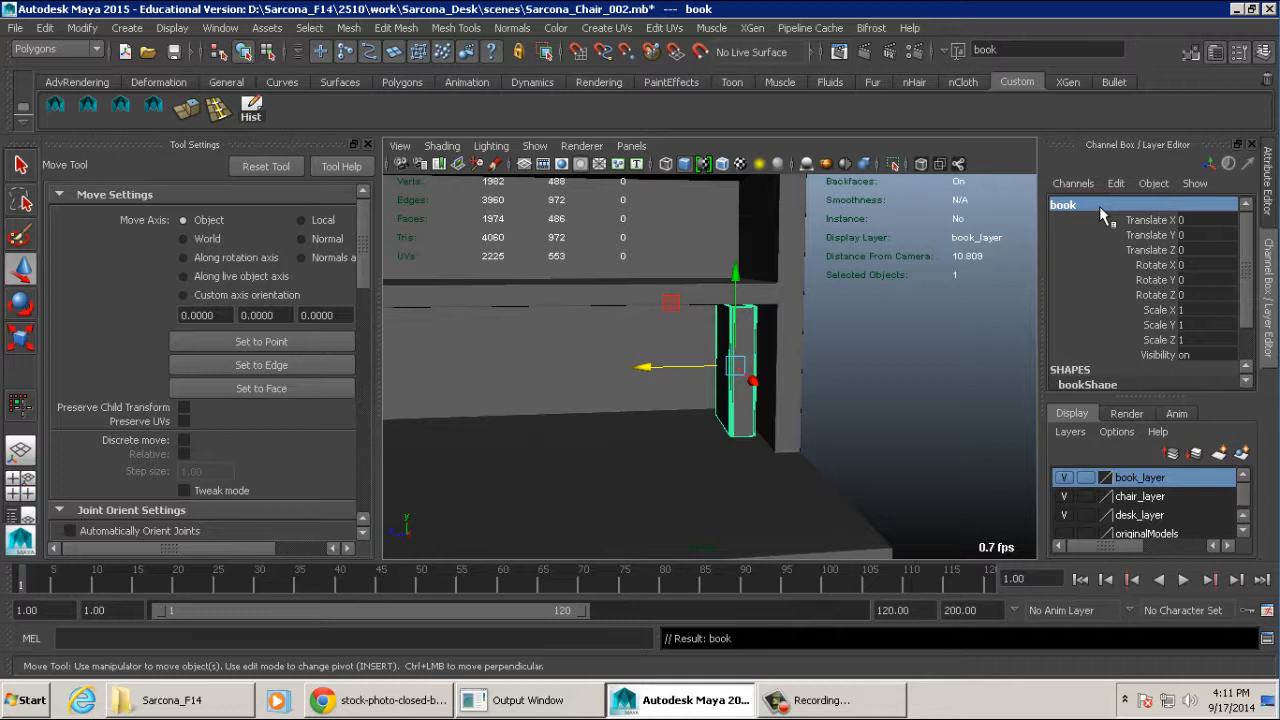
- Duplicate the book and stand the copy beside the original at Translate Z 0.439
{"action": "left_click_drag", "start_coordinate": [834, 380], "coordinate": [885, 382], "text": "alt"}
{"action": "right_click_drag", "start_coordinate": [885, 382], "coordinate": [797, 377], "text": "alt"}
{"action": "left_click_drag", "start_coordinate": [797, 377], "coordinate": [734, 394], "text": "alt"}
{"action": "middle_click_drag", "start_coordinate": [734, 394], "coordinate": [764, 383], "text": "alt"}
{"action": "right_click_drag", "start_coordinate": [764, 383], "coordinate": [799, 380], "text": "alt"}
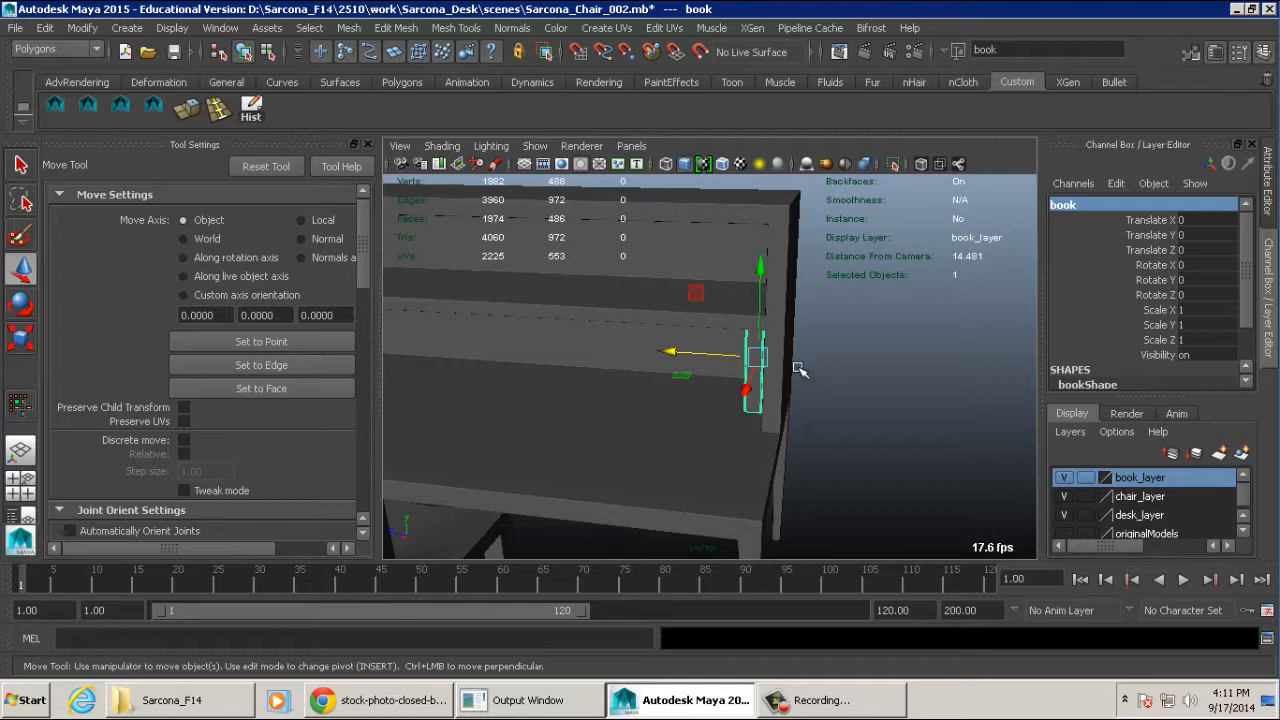
{"action": "key", "text": "f"}
{"action": "key", "text": "ctrl+d"}
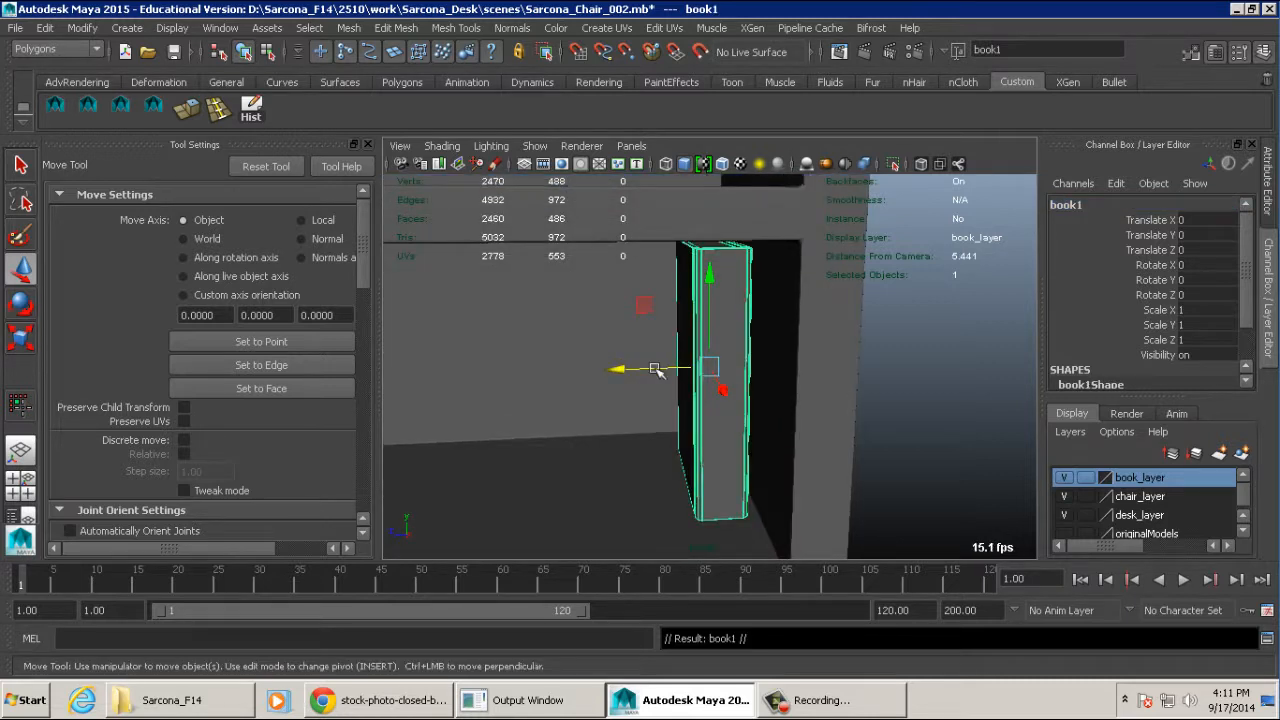
{"action": "left_click_drag", "start_coordinate": [606, 378], "coordinate": [561, 368]}
- Duplicate the book again, tilt the copy to Rotate X 56.649 and lean it against the upright books
{"action": "key", "text": "ctrl+d"}
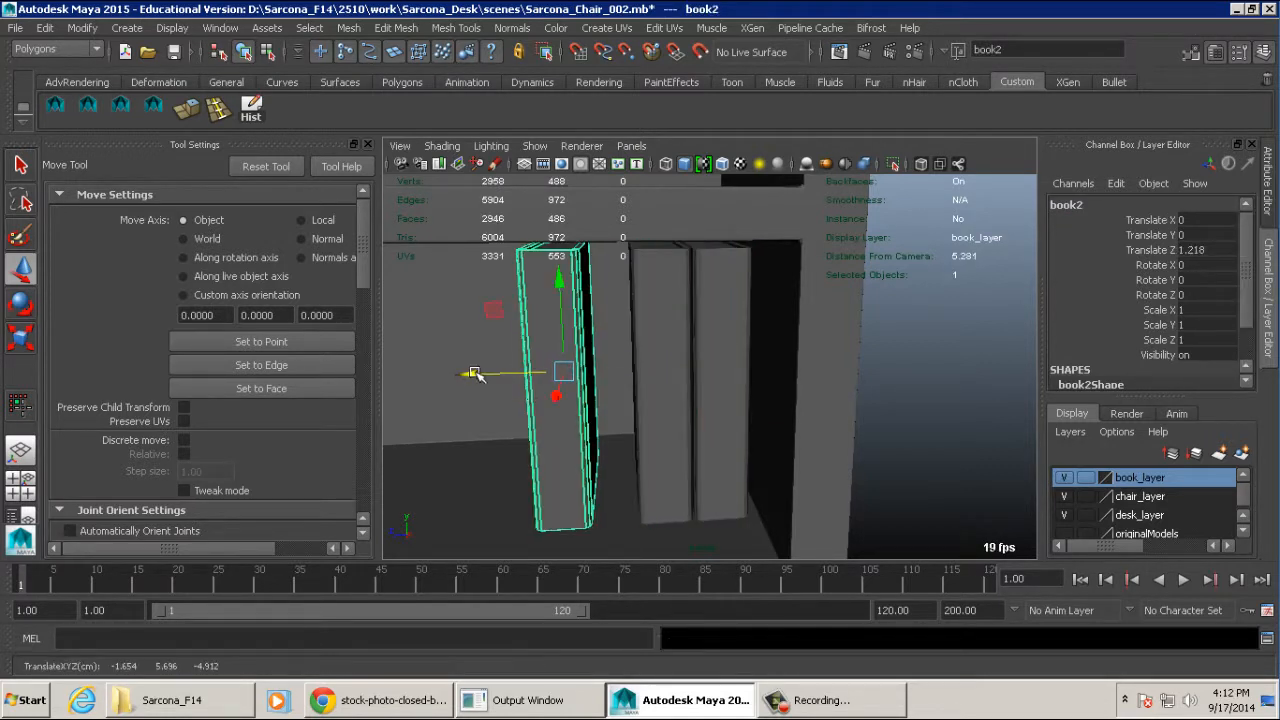
{"action": "key", "text": "e"}
{"action": "left_click_drag", "start_coordinate": [617, 313], "coordinate": [588, 322]}
{"action": "key", "text": "w"}
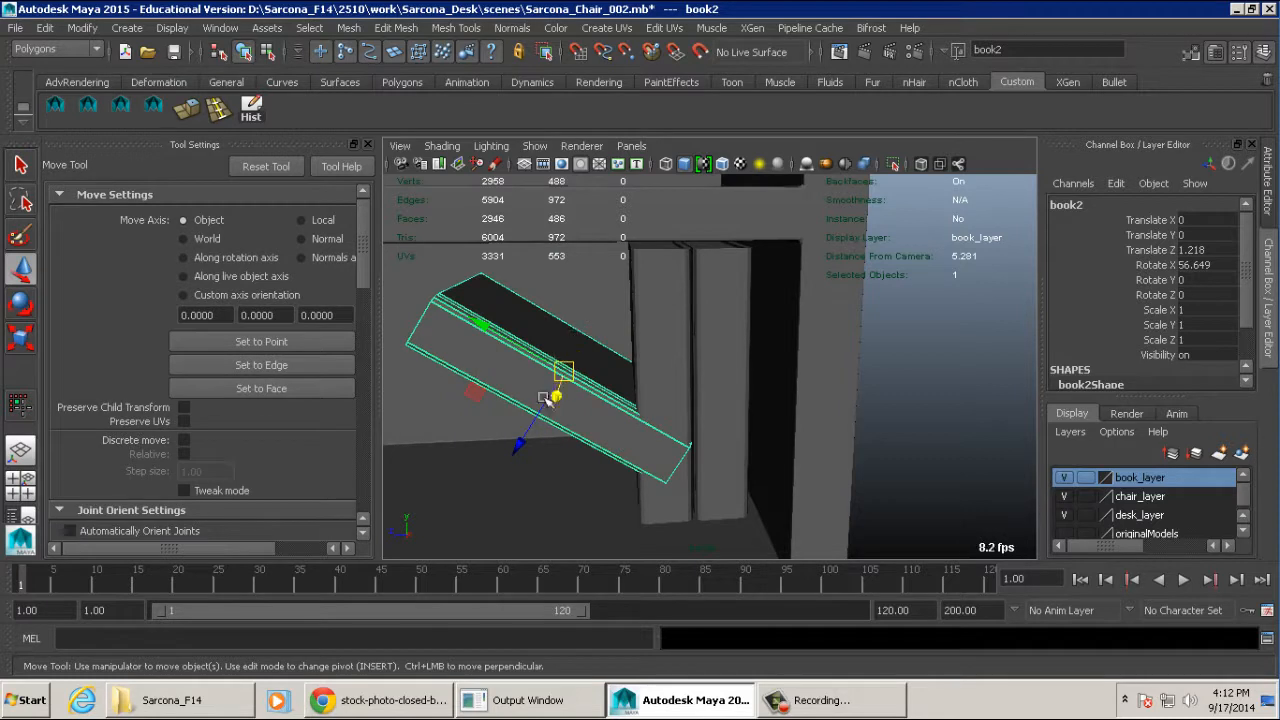
{"action": "left_click_drag", "start_coordinate": [534, 415], "coordinate": [485, 500]}
{"action": "middle_click_drag", "start_coordinate": [527, 468], "coordinate": [587, 360], "text": "alt"}
{"action": "left_click_drag", "start_coordinate": [560, 352], "coordinate": [561, 326]}
{"action": "key", "text": "ctrl+z"}
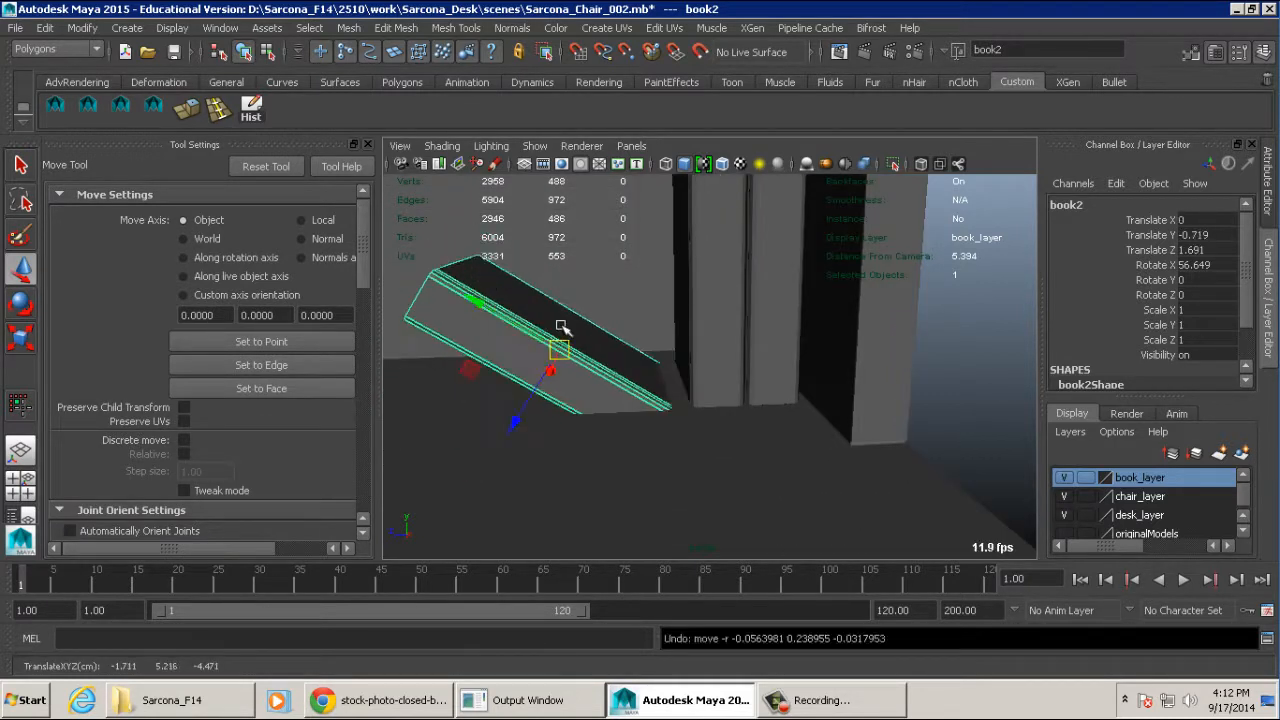
{"action": "mouse_move", "coordinate": [477, 338]}
{"action": "middle_mouse_down"}
{"action": "mouse_move", "coordinate": [466, 363]}
{"action": "mouse_move", "coordinate": [464, 316]}
{"action": "middle_mouse_up"}
- Duplicate the upright book copy at Translate Z 0.439 and rotate the new copy 90 degrees about X using discrete rotation
{"action": "left_click", "coordinate": [681, 271]}
{"action": "key", "text": "ctrl+d"}
{"action": "middle_click_drag", "start_coordinate": [706, 280], "coordinate": [746, 316], "text": "alt"}
{"action": "right_click_drag", "start_coordinate": [746, 316], "coordinate": [687, 346], "text": "alt"}
{"action": "key", "text": "e"}
{"action": "key", "text": "j"}
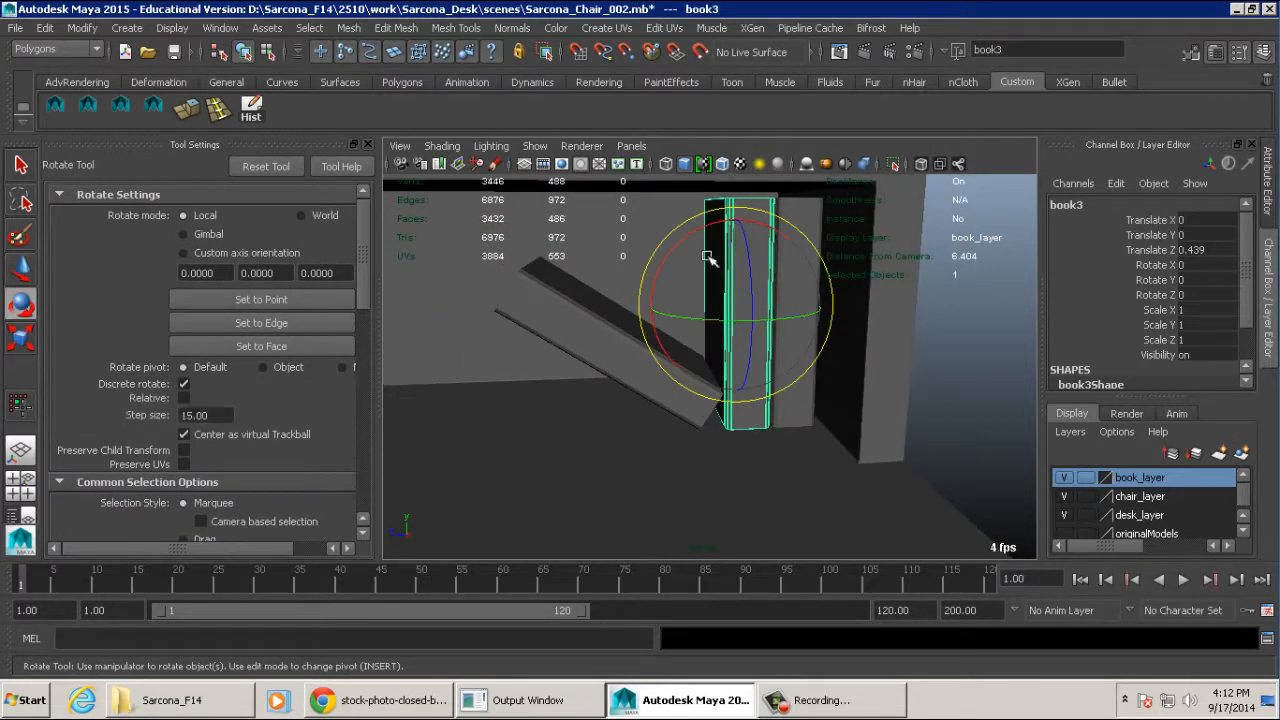
{"action": "left_click_drag", "start_coordinate": [688, 347], "coordinate": [786, 335]}
{"action": "key", "text": "w"}
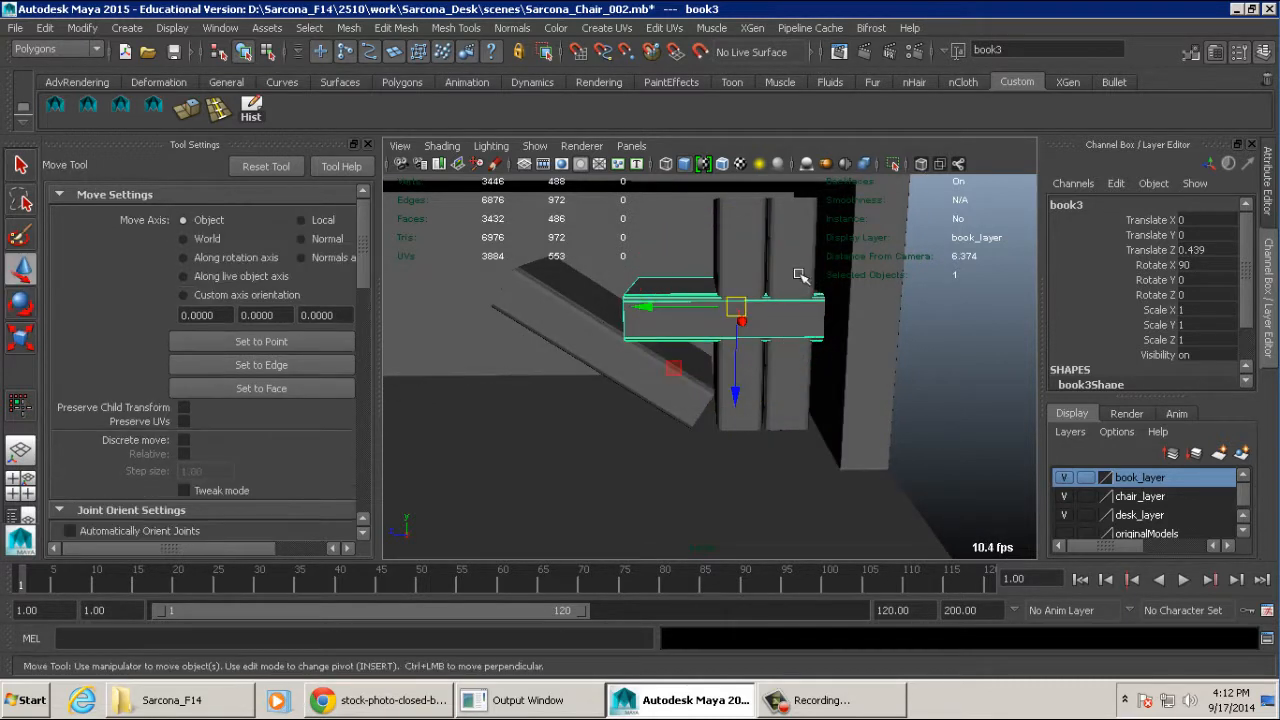
- Lay the horizontal book copy on the desktop beside the leaning book at Translate Y -0.841 and Translate Z 2.5
{"action": "left_click_drag", "start_coordinate": [670, 364], "coordinate": [459, 444], "text": "ctrl"}
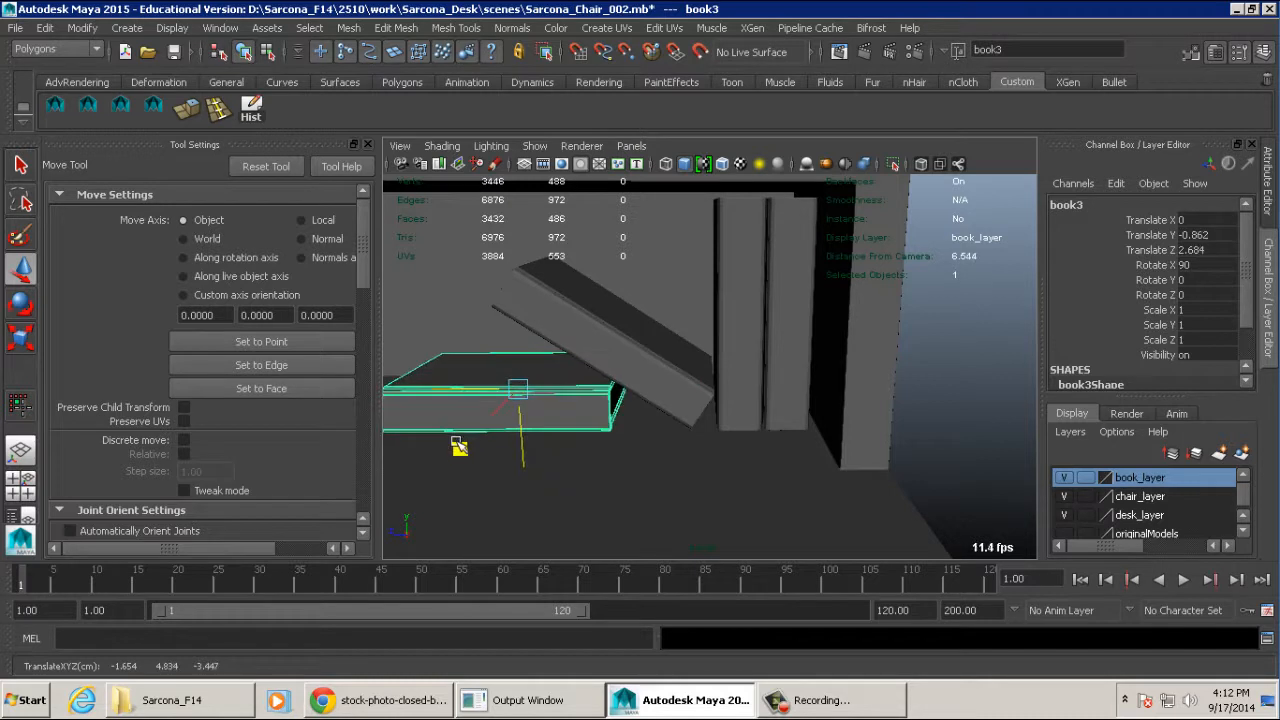
{"action": "middle_click_drag", "start_coordinate": [600, 431], "coordinate": [749, 431], "text": "alt"}
{"action": "left_click_drag", "start_coordinate": [749, 431], "coordinate": [768, 402], "text": "alt"}
{"action": "right_click_drag", "start_coordinate": [768, 402], "coordinate": [727, 391], "text": "alt"}
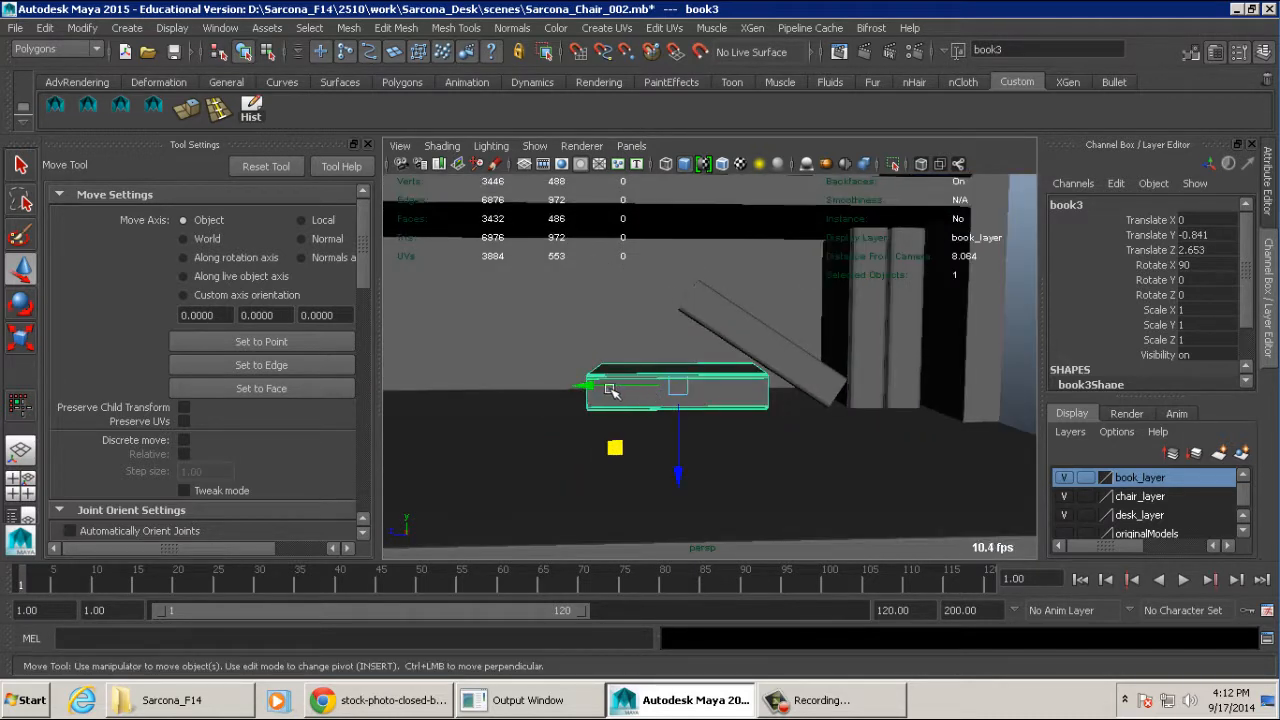
{"action": "key", "text": "ctrl+z"}
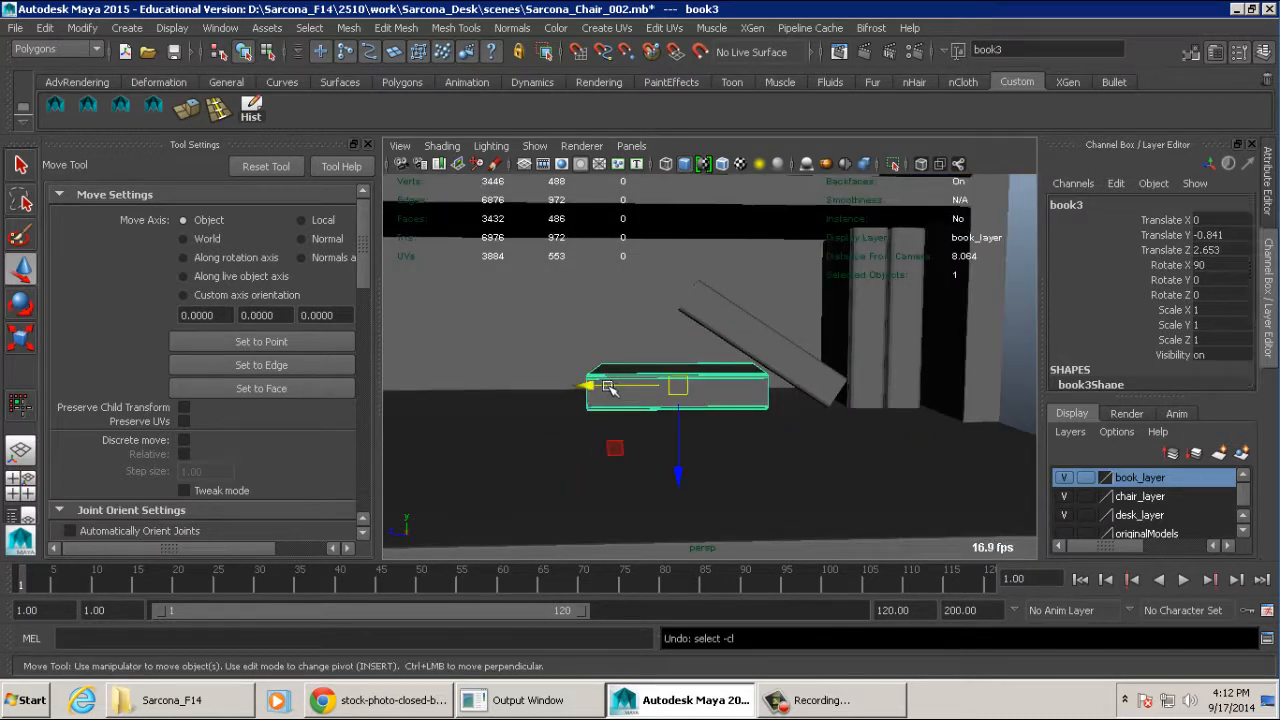
{"action": "left_click_drag", "start_coordinate": [598, 387], "coordinate": [612, 387]}
{"action": "middle_click_drag", "start_coordinate": [757, 380], "coordinate": [684, 416], "text": "alt"}
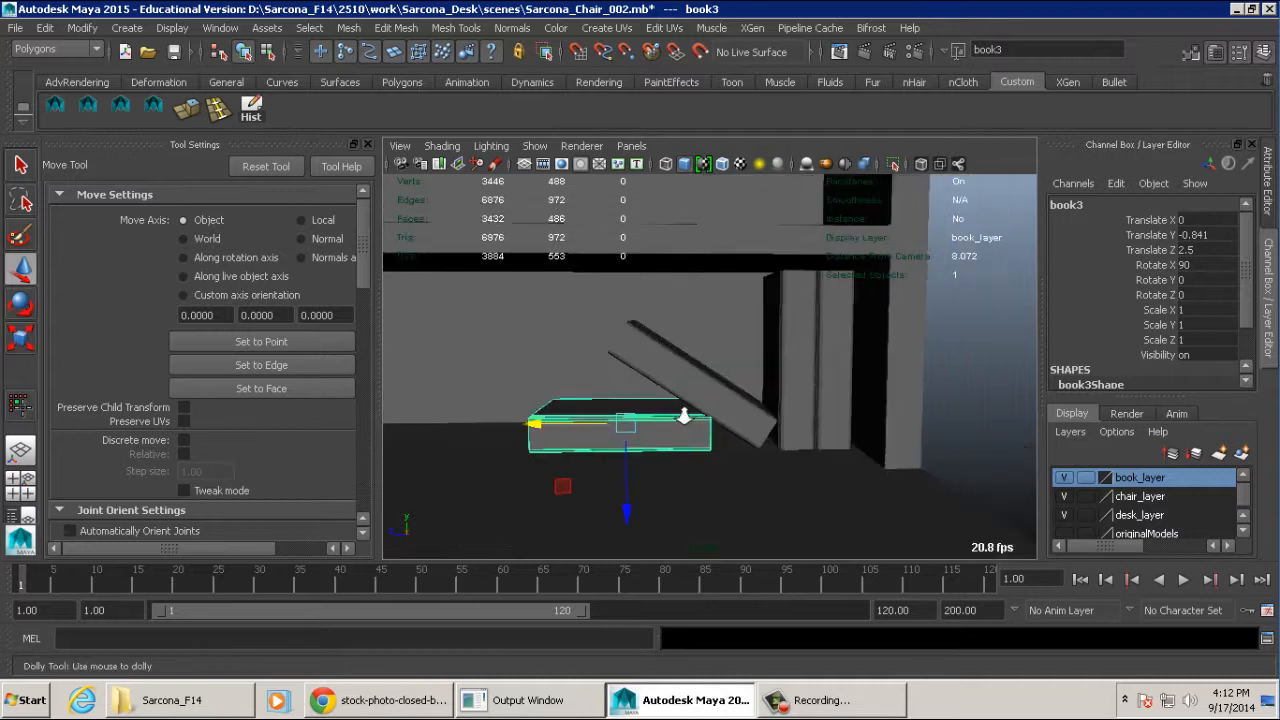
{"action": "right_click_drag", "start_coordinate": [684, 416], "coordinate": [641, 402], "text": "alt"}
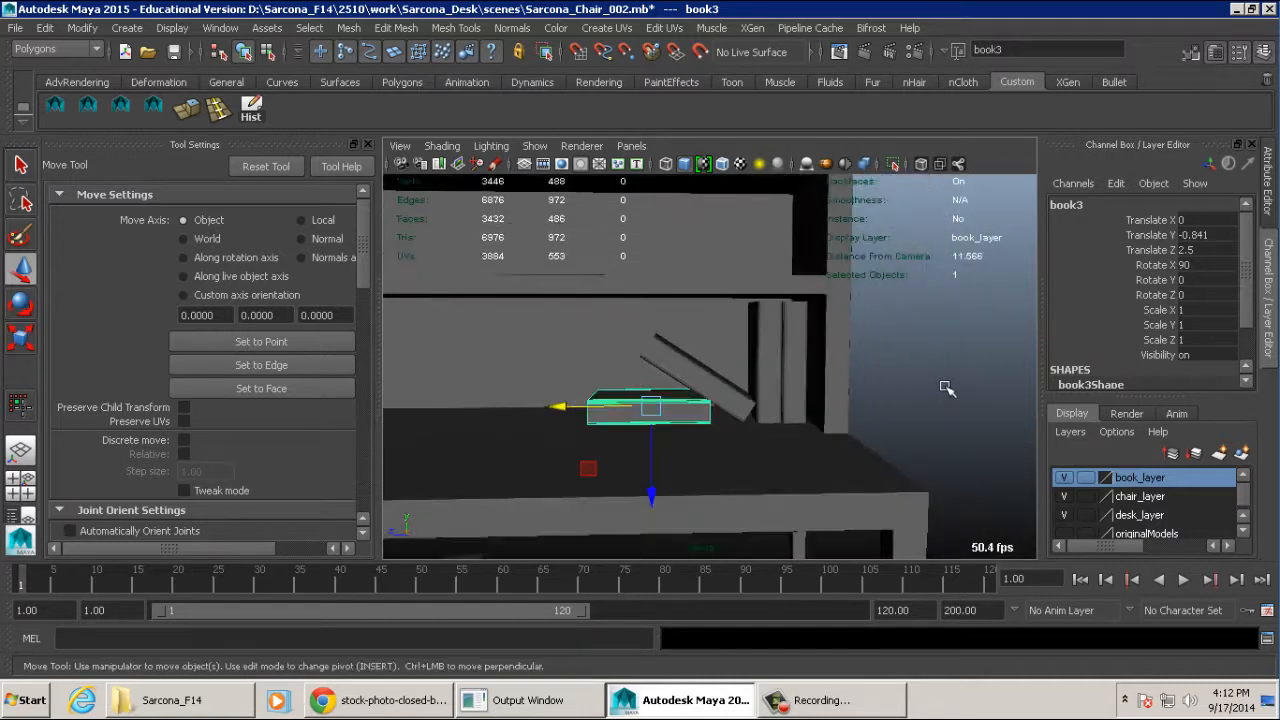
- Examine the upright, leaning and flat books on the desk from several angles
{"action": "left_click", "coordinate": [945, 386]}
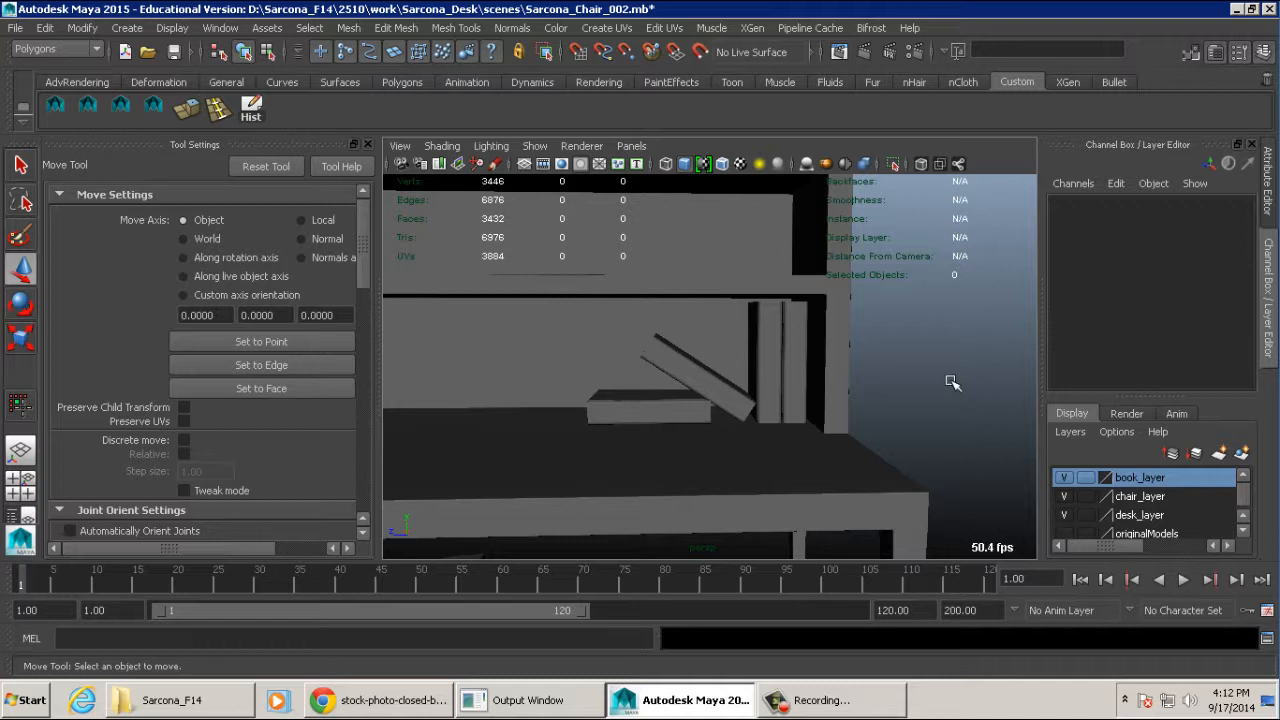
{"action": "left_click_drag", "start_coordinate": [708, 392], "coordinate": [717, 397], "text": "alt"}
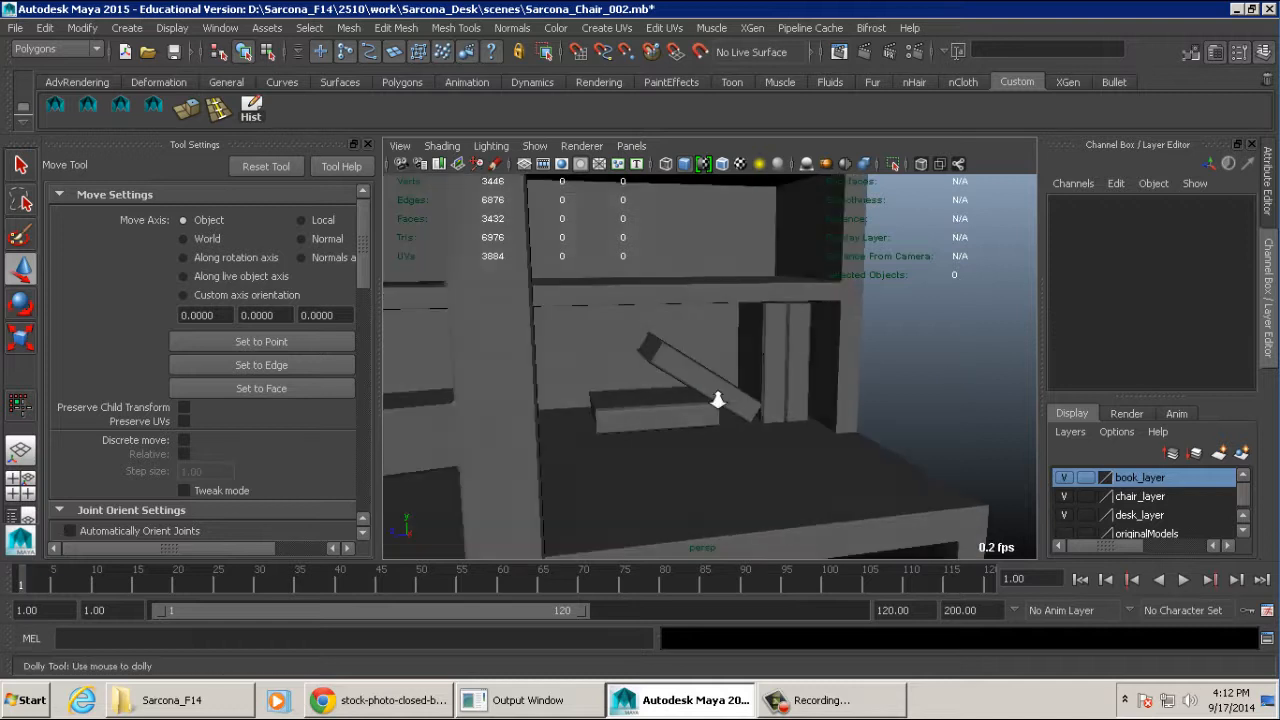
{"action": "right_click_drag", "start_coordinate": [717, 397], "coordinate": [805, 406], "text": "alt"}
{"action": "middle_click_drag", "start_coordinate": [805, 406], "coordinate": [714, 412], "text": "alt"}
{"action": "left_click", "coordinate": [743, 336]}
{"action": "left_click_drag", "start_coordinate": [751, 355], "coordinate": [740, 375], "text": "alt"}
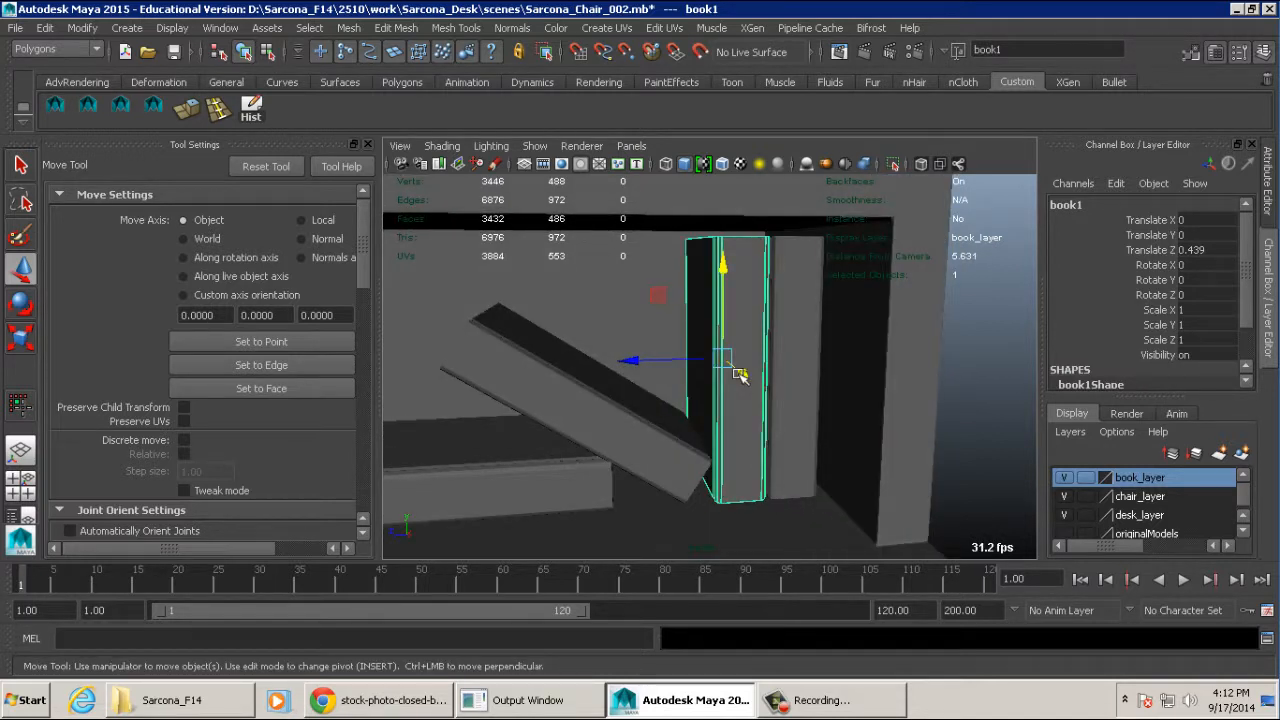
{"action": "left_click_drag", "start_coordinate": [740, 375], "coordinate": [831, 334], "text": "alt"}
{"action": "left_click", "coordinate": [779, 298]}
{"action": "right_click_drag", "start_coordinate": [831, 334], "coordinate": [694, 343], "text": "alt"}
{"action": "left_click_drag", "start_coordinate": [694, 343], "coordinate": [638, 345], "text": "alt"}
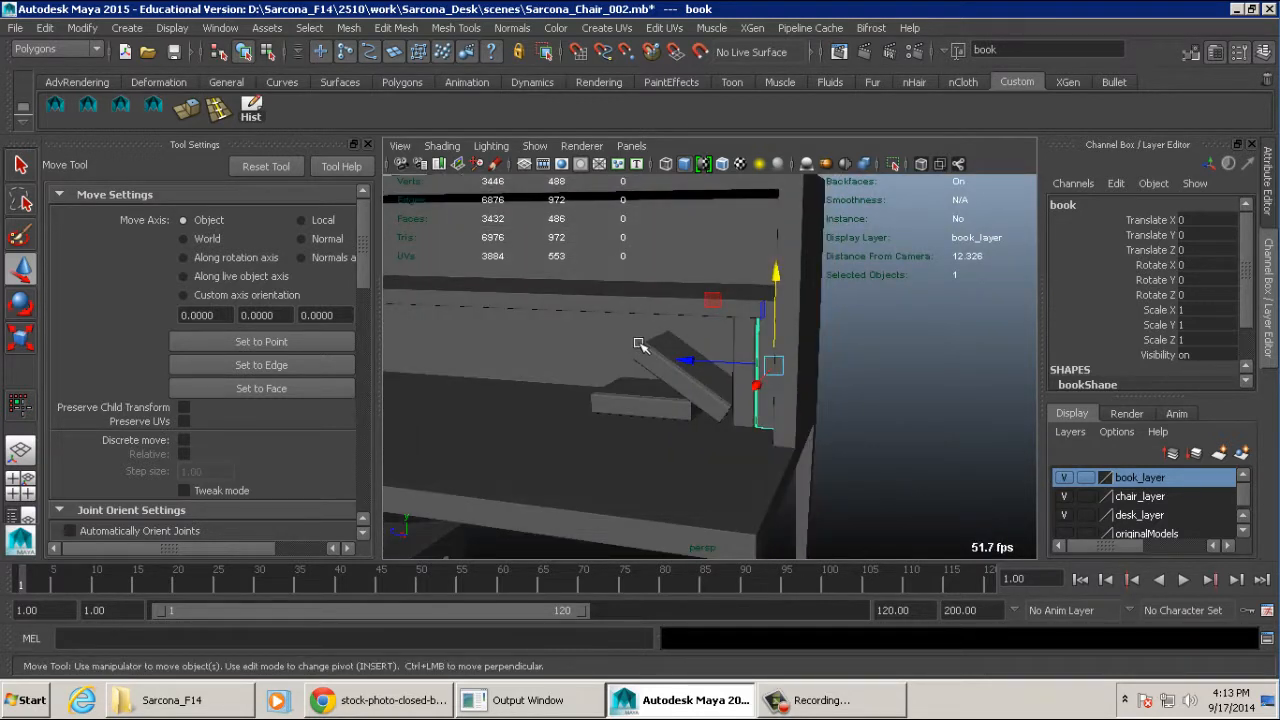
{"action": "left_click_drag", "start_coordinate": [723, 357], "coordinate": [687, 343], "text": "alt"}
{"action": "right_click_drag", "start_coordinate": [687, 343], "coordinate": [754, 342], "text": "alt"}
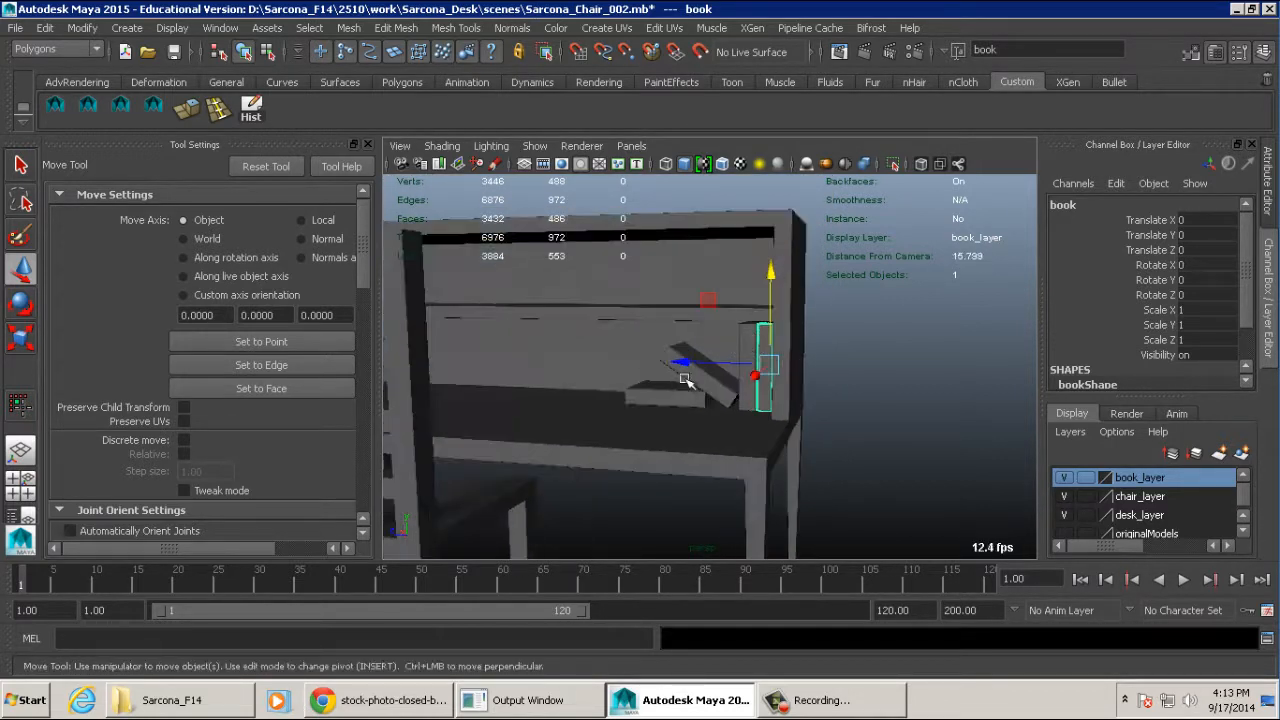
- Delete the three duplicated books, keeping only the original book on the desk
{"action": "left_click", "coordinate": [674, 396]}
{"action": "left_click", "coordinate": [710, 381], "text": "shift"}
{"action": "left_click", "coordinate": [742, 370], "text": "shift"}
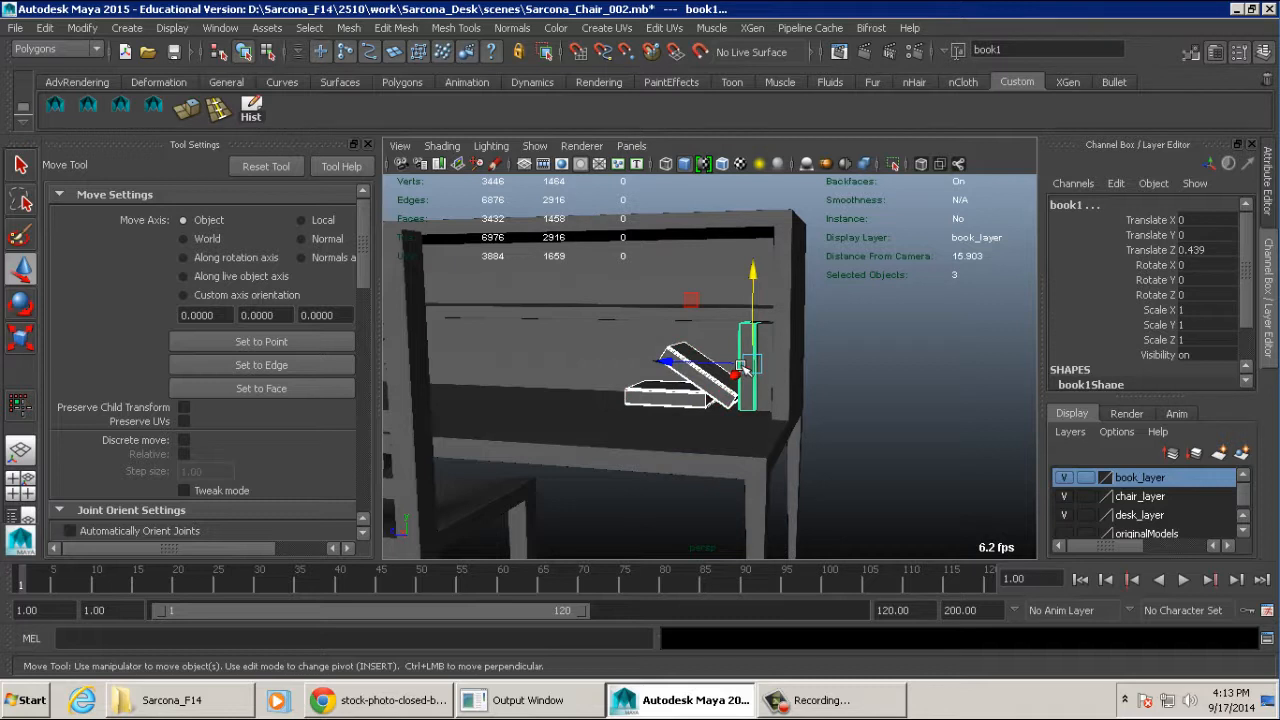
{"action": "key", "text": "Delete"}
- Save the scene with the chair selected and switch to the Windows Explorer folder window
{"action": "left_click_drag", "start_coordinate": [645, 390], "coordinate": [684, 401], "text": "alt"}
{"action": "right_click_drag", "start_coordinate": [684, 401], "coordinate": [640, 371], "text": "alt"}
{"action": "middle_click_drag", "start_coordinate": [640, 371], "coordinate": [691, 329], "text": "alt"}
{"action": "right_click_drag", "start_coordinate": [691, 329], "coordinate": [677, 345], "text": "alt"}
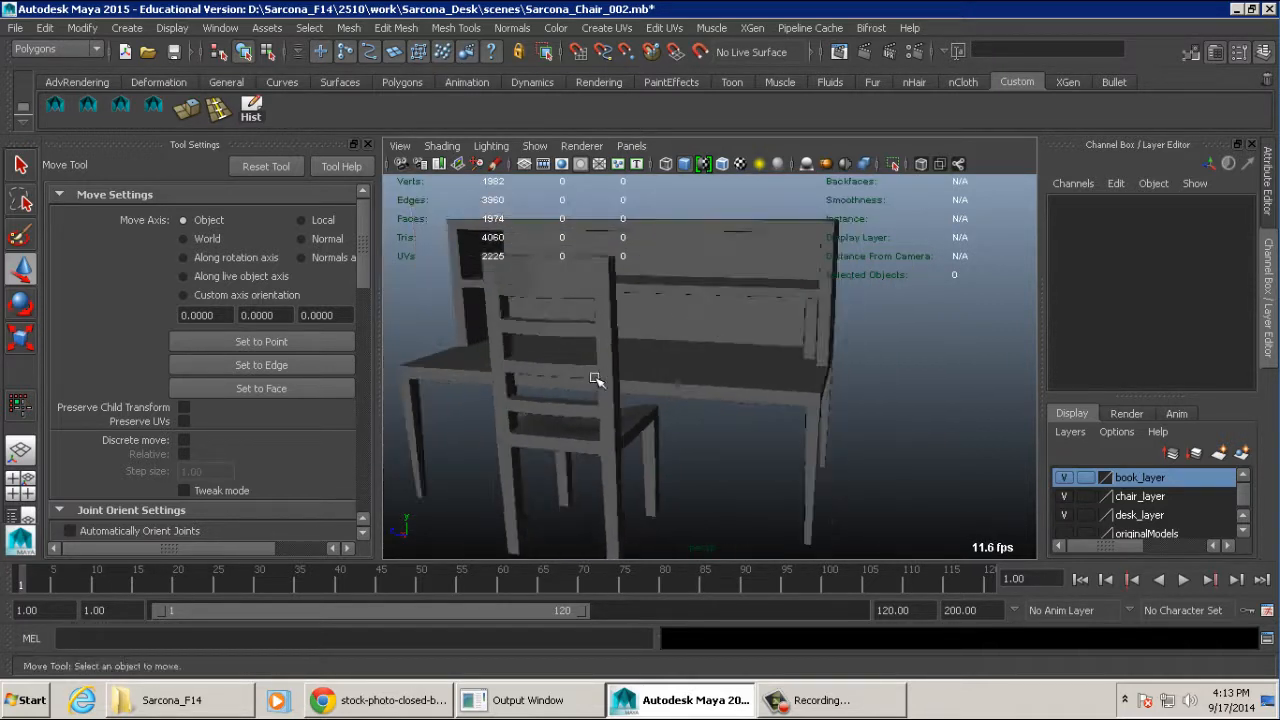
{"action": "left_click", "coordinate": [597, 380]}
{"action": "left_click_drag", "start_coordinate": [680, 384], "coordinate": [706, 380], "text": "alt"}
{"action": "right_click_drag", "start_coordinate": [706, 380], "coordinate": [645, 382], "text": "alt"}
{"action": "key", "text": "ctrl+s"}
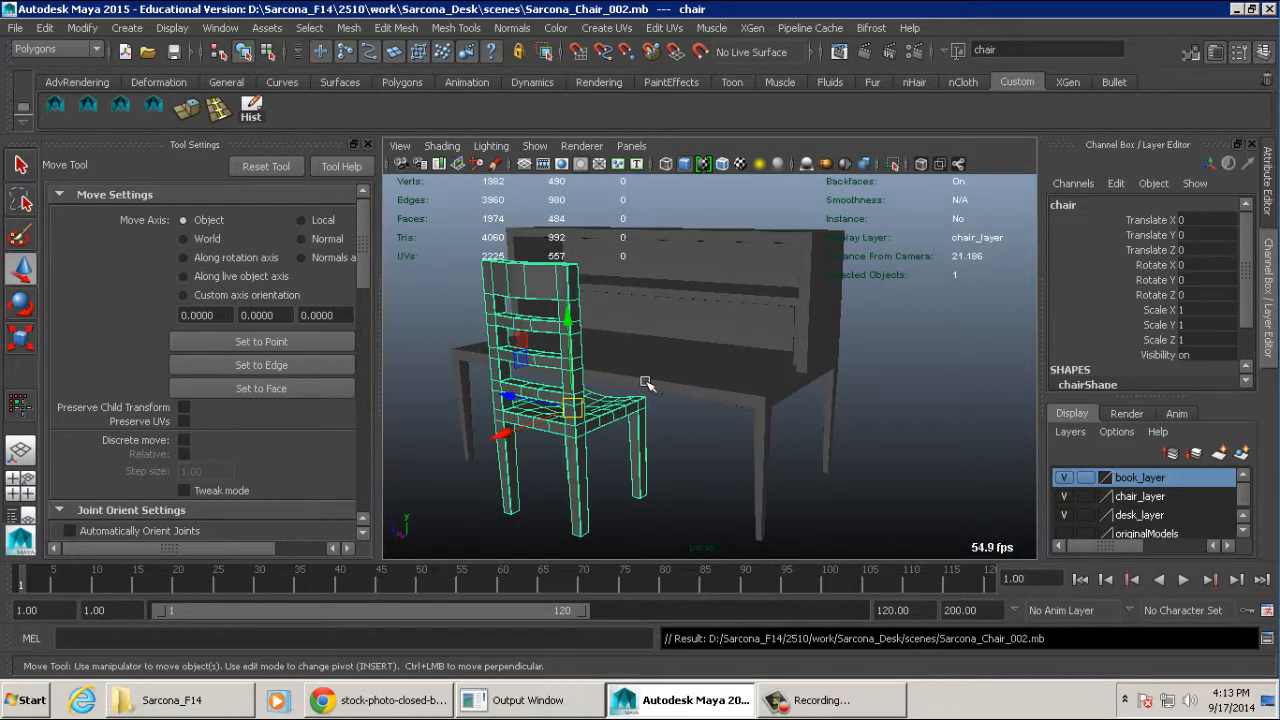
{"action": "left_click", "coordinate": [228, 710]}
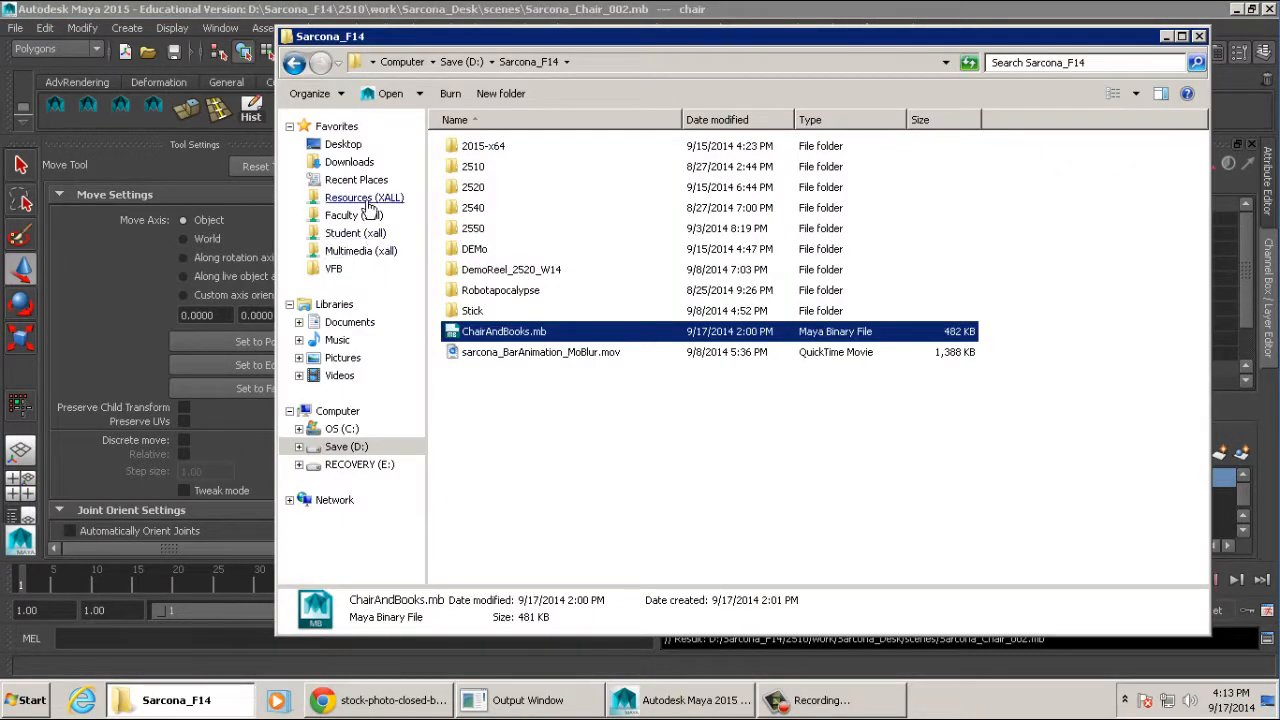